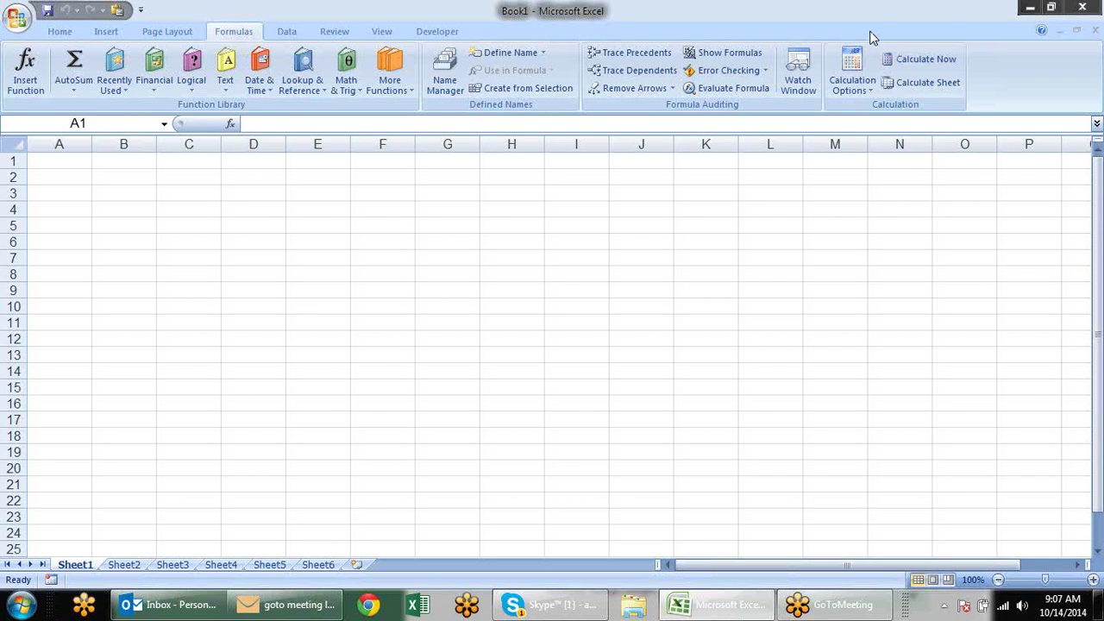
Step: Minimize the workbook to the desktop, then restore it and select cell D2
left_click(1030, 9)
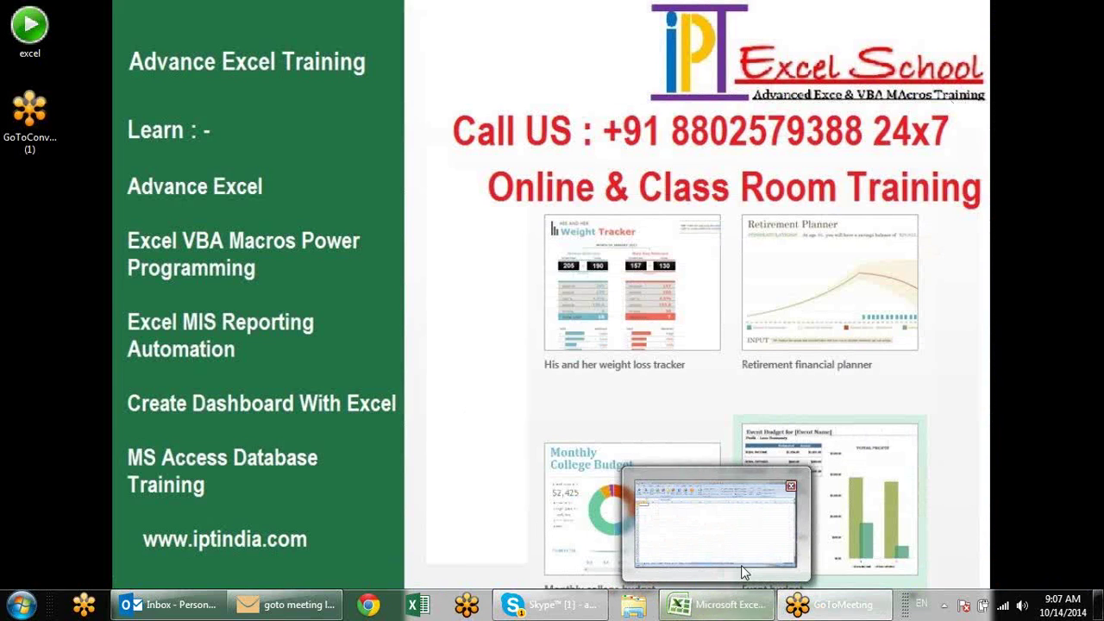
left_click(716, 604)
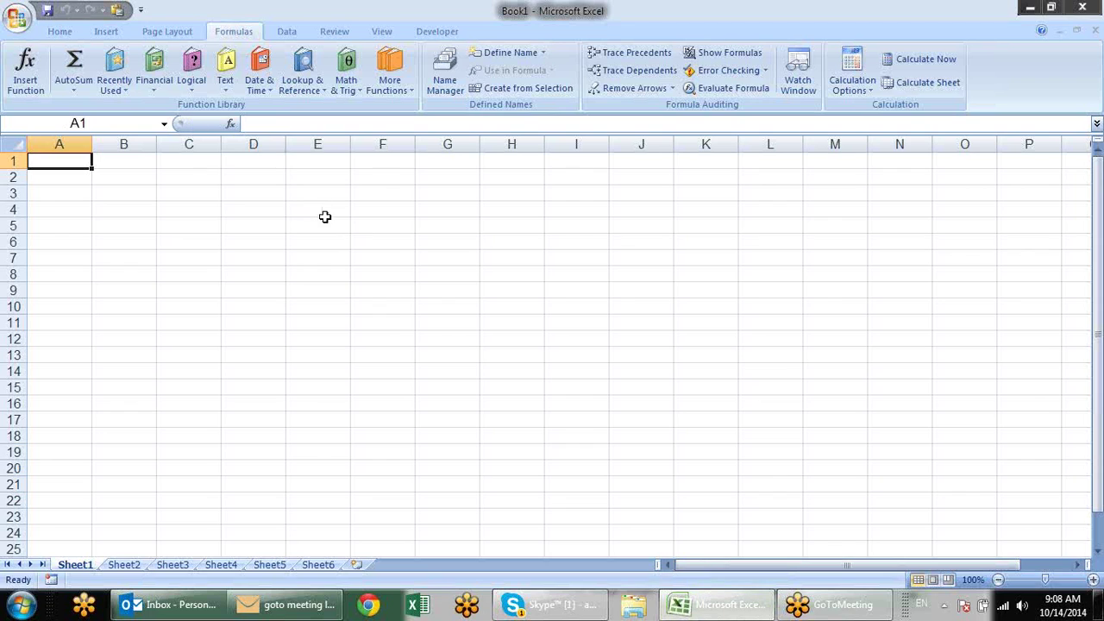
left_click(207, 196)
left_click(250, 180)
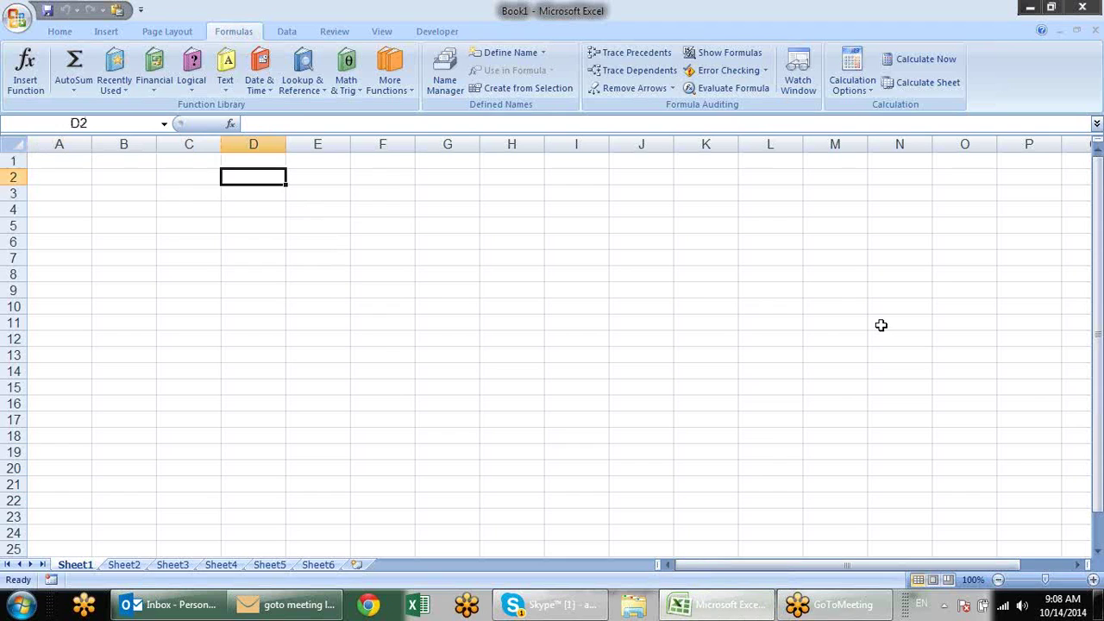
Step: Insert today's date 10/14/2014 in D2 and the current time 9:08 AM in D3
key("ctrl+semicolon")
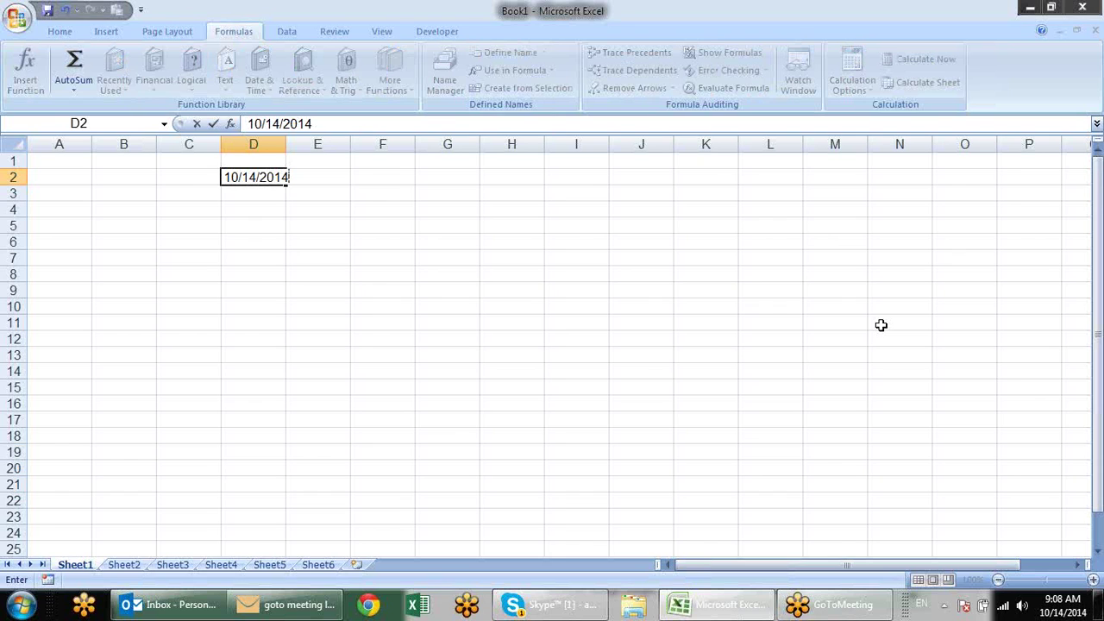
key("Return")
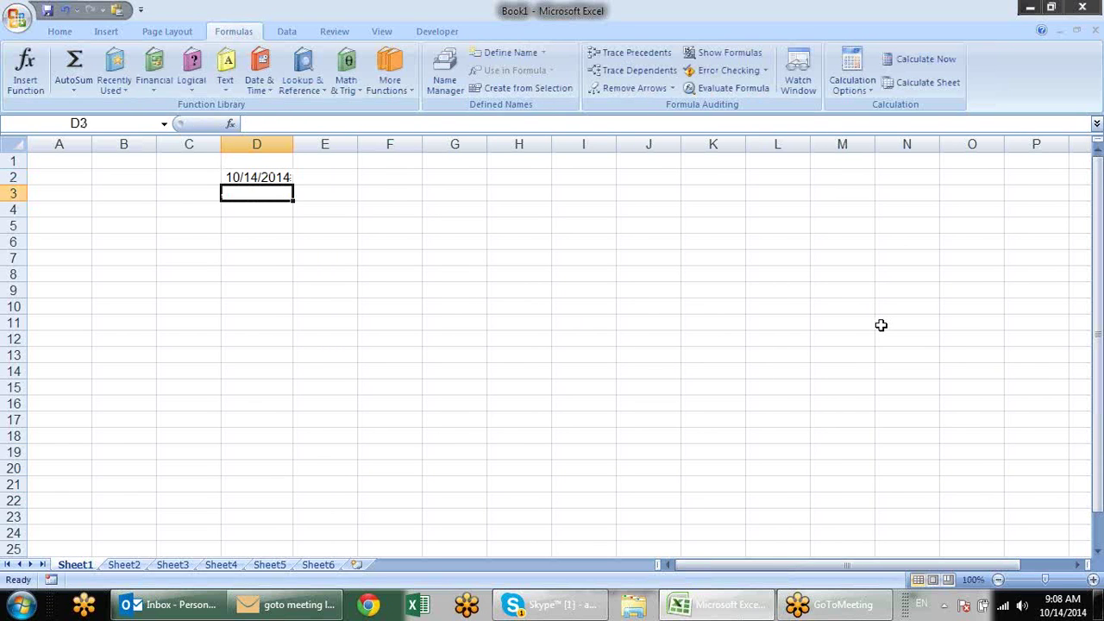
key("ctrl+shift+semicolon")
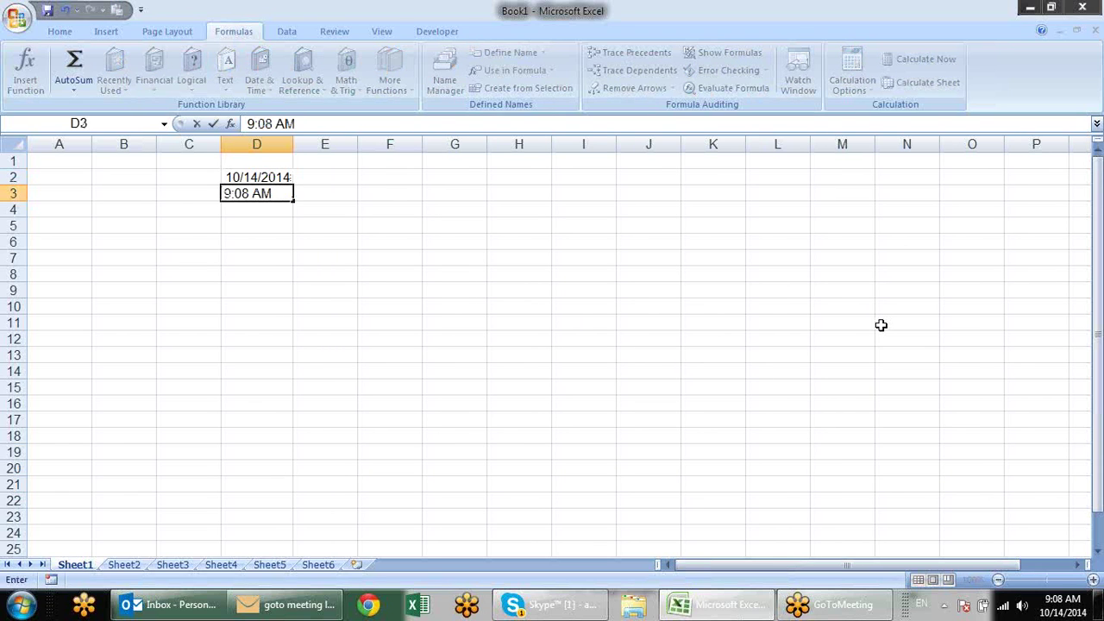
key("Return")
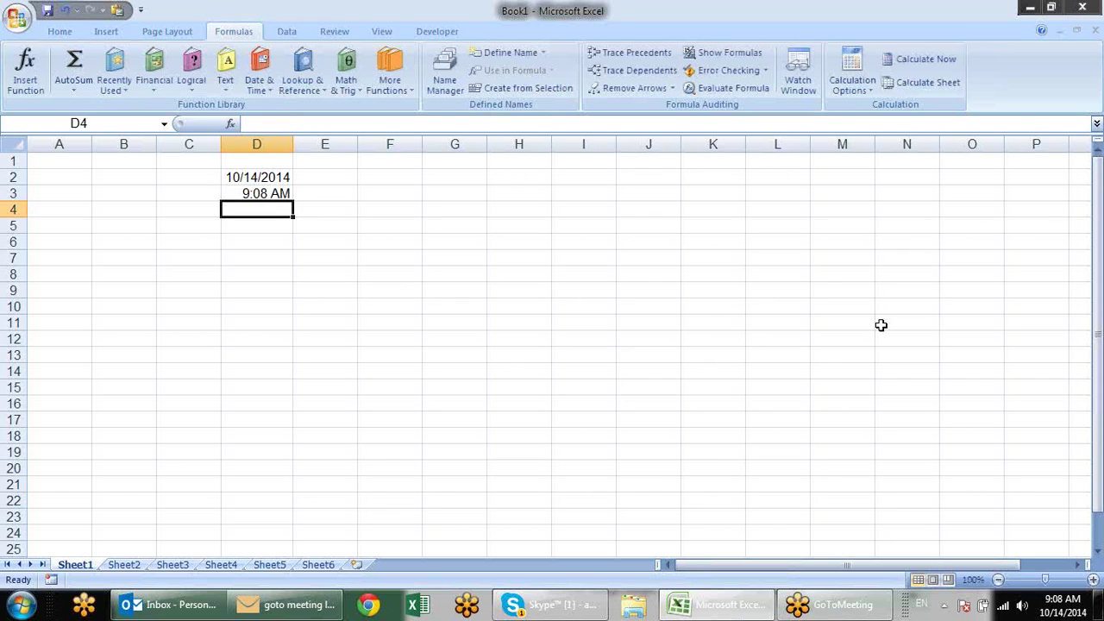
key("Up")
key("Up")
key("Right")
key("Right")
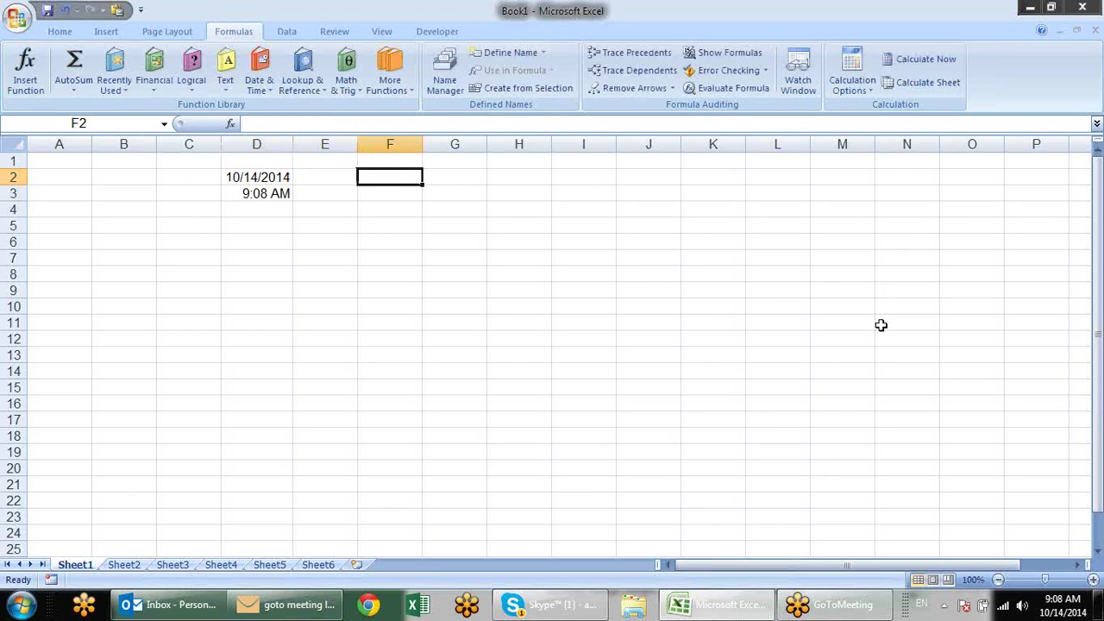
Step: Enter =TODAY() in F2, showing 10/14/2014
type("=tod")
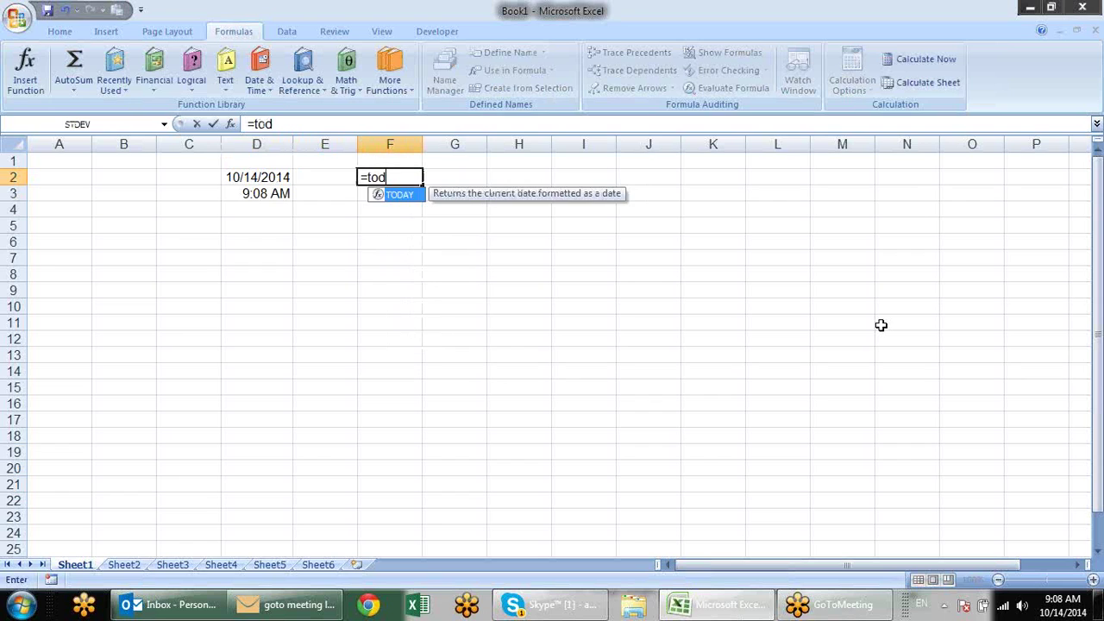
key("Tab")
key("Return")
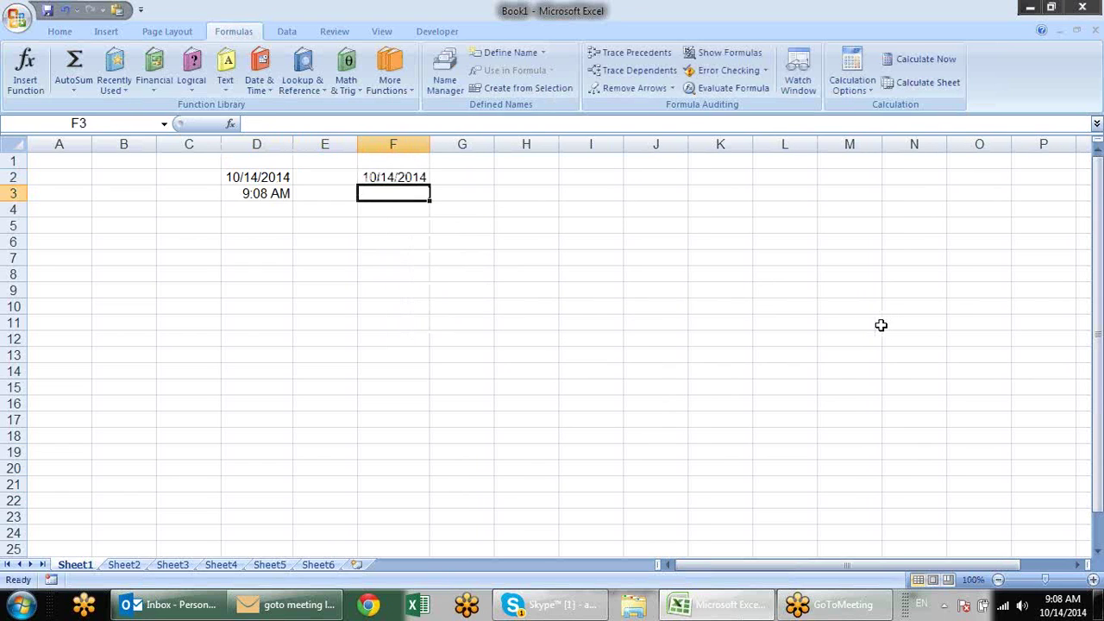
Step: Enter =NOW() in F3, adding the missing parentheses to fix the #NAME? error
type("=")
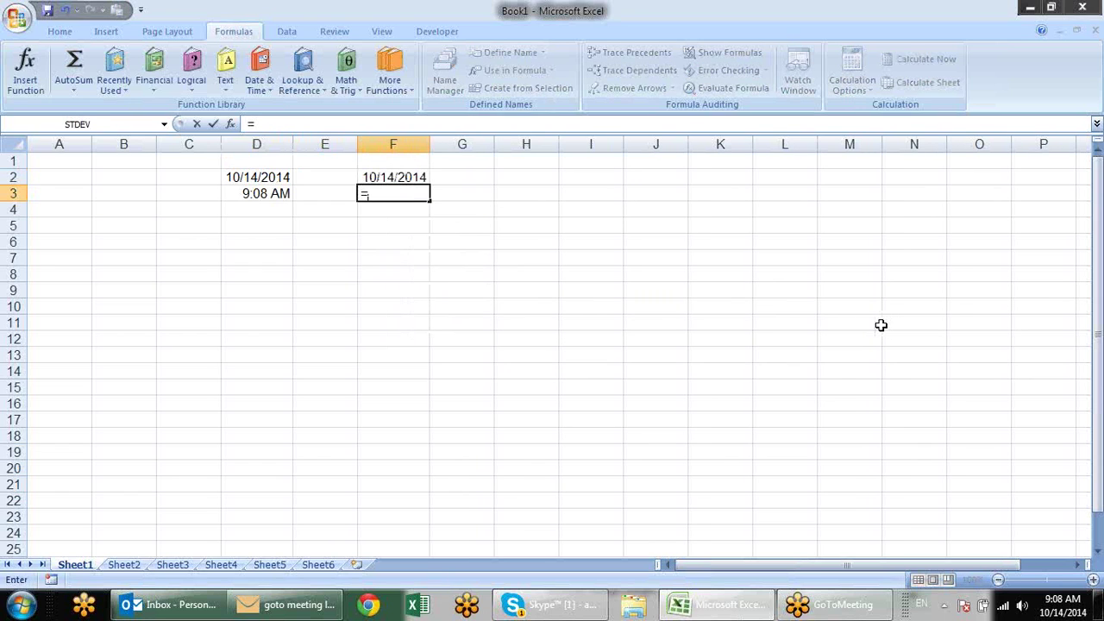
type("now")
key("Return")
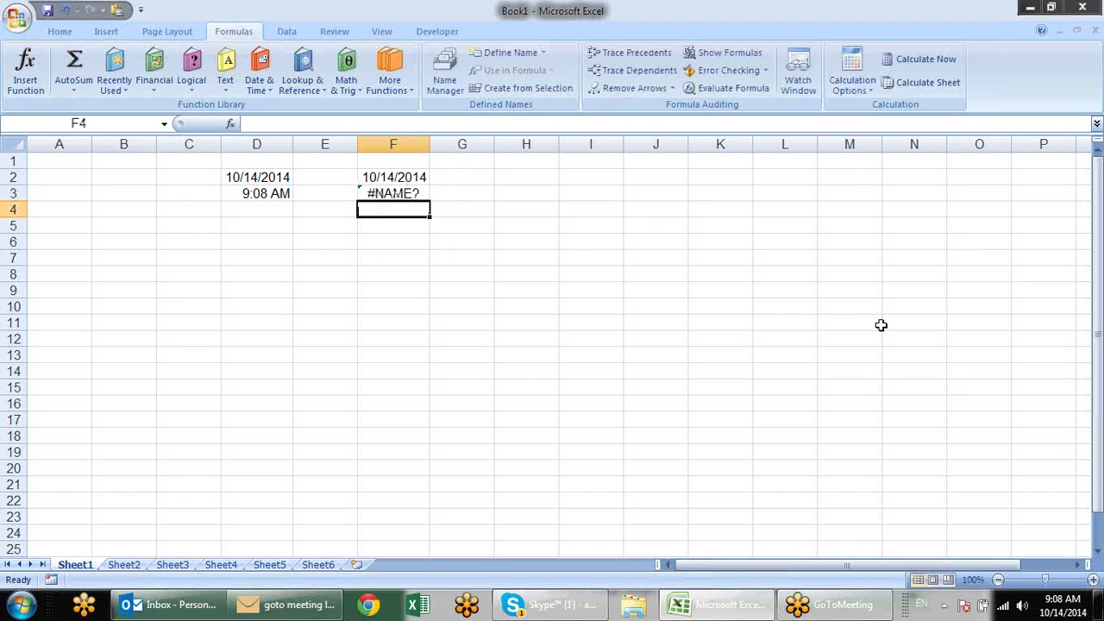
key("Up")
key("F2")
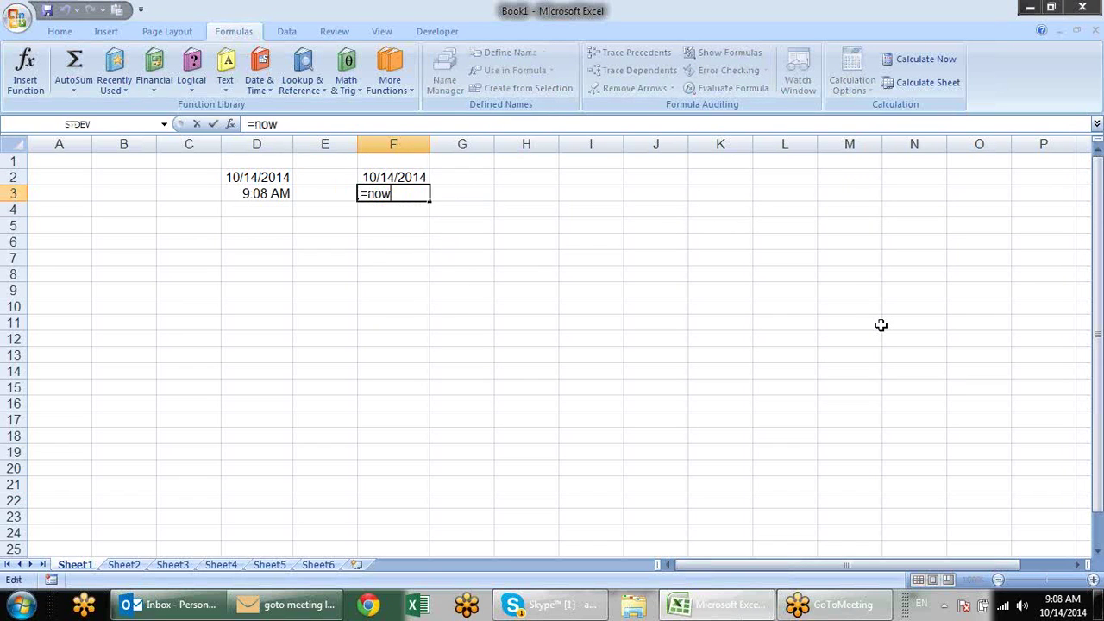
type("()")
key("Return")
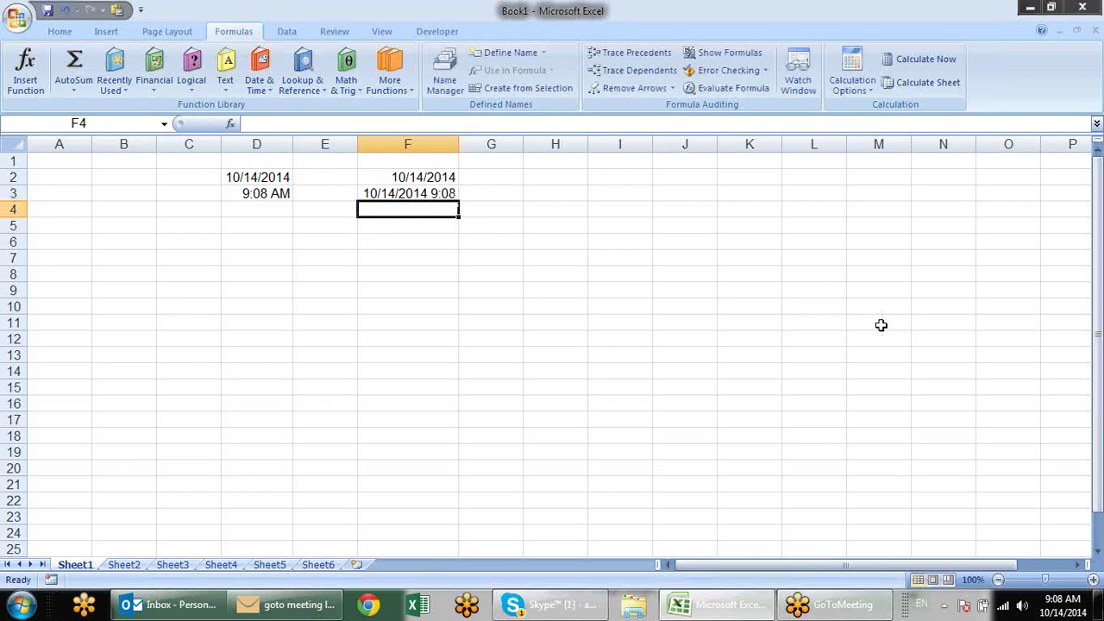
key("Up")
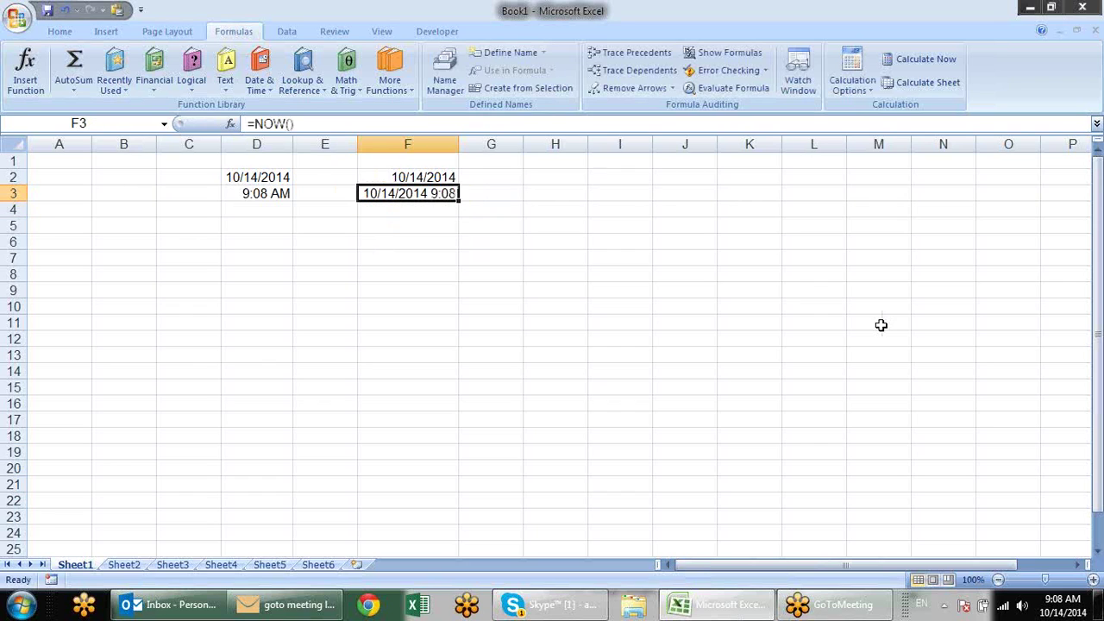
key("F2")
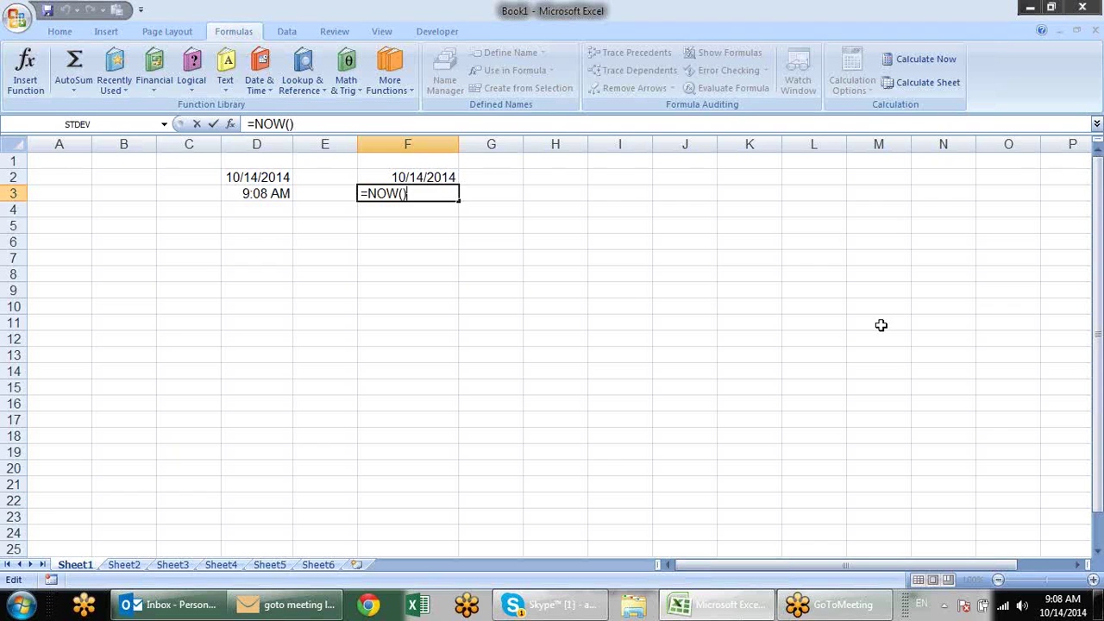
key("Return")
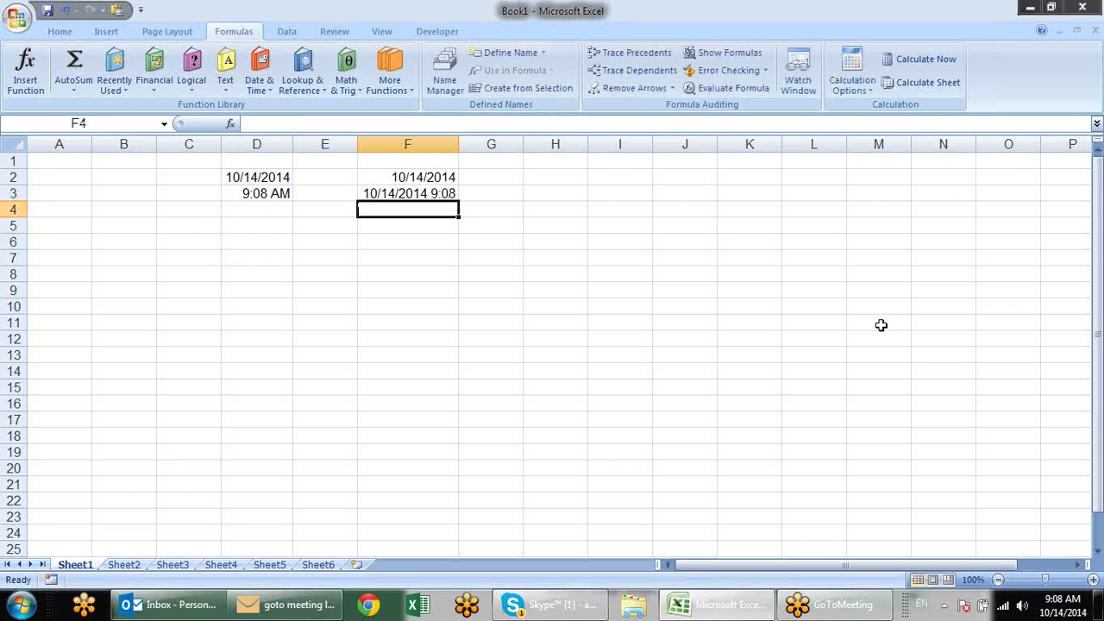
key("Left")
key("Left")
key("Up")
key("Up")
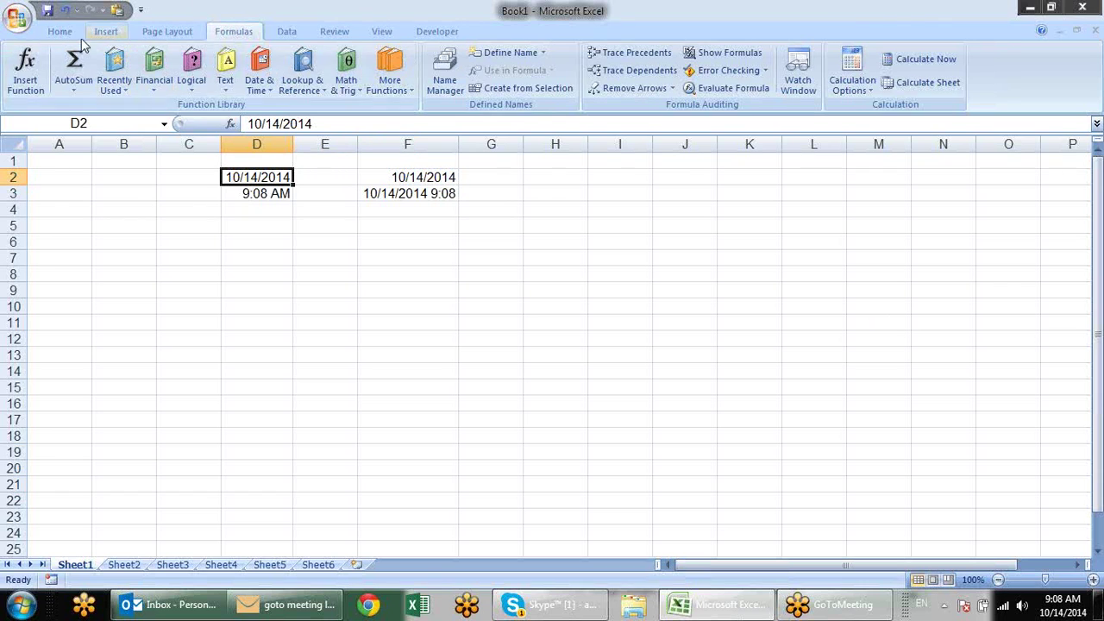
Step: Apply the General number format to D2, D3 and F2:F3
left_click(59, 31)
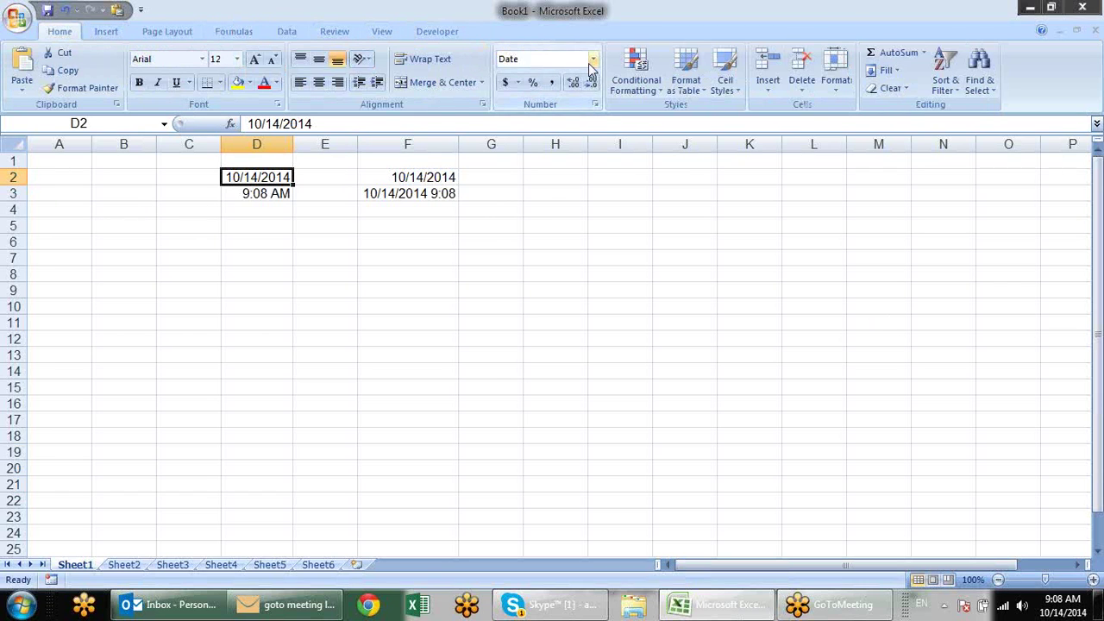
left_click(592, 60)
left_click(588, 83)
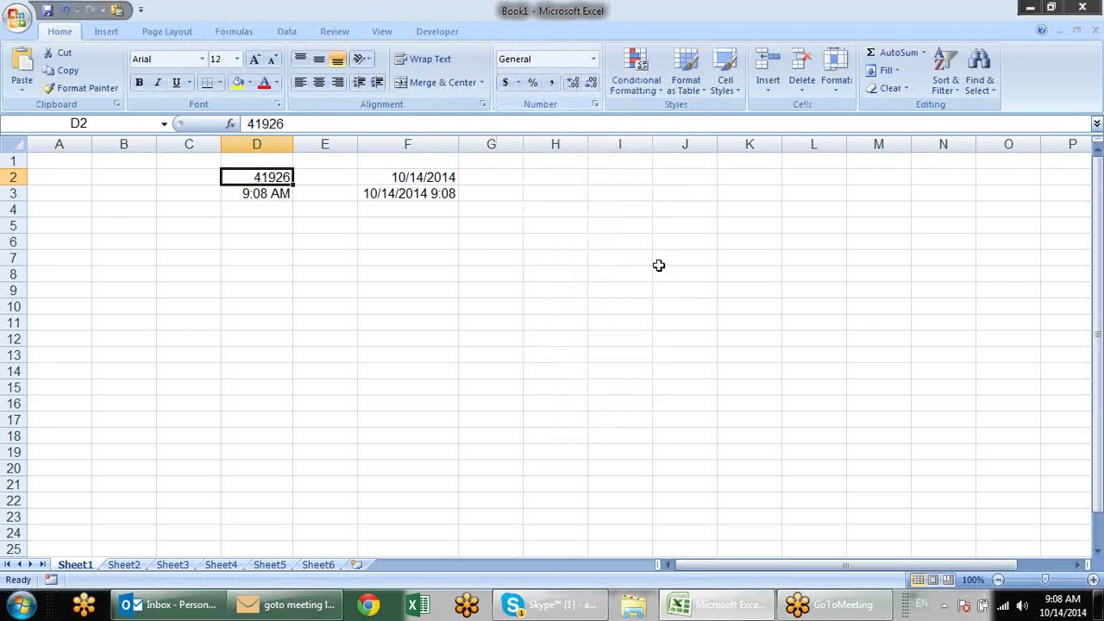
left_click(257, 192)
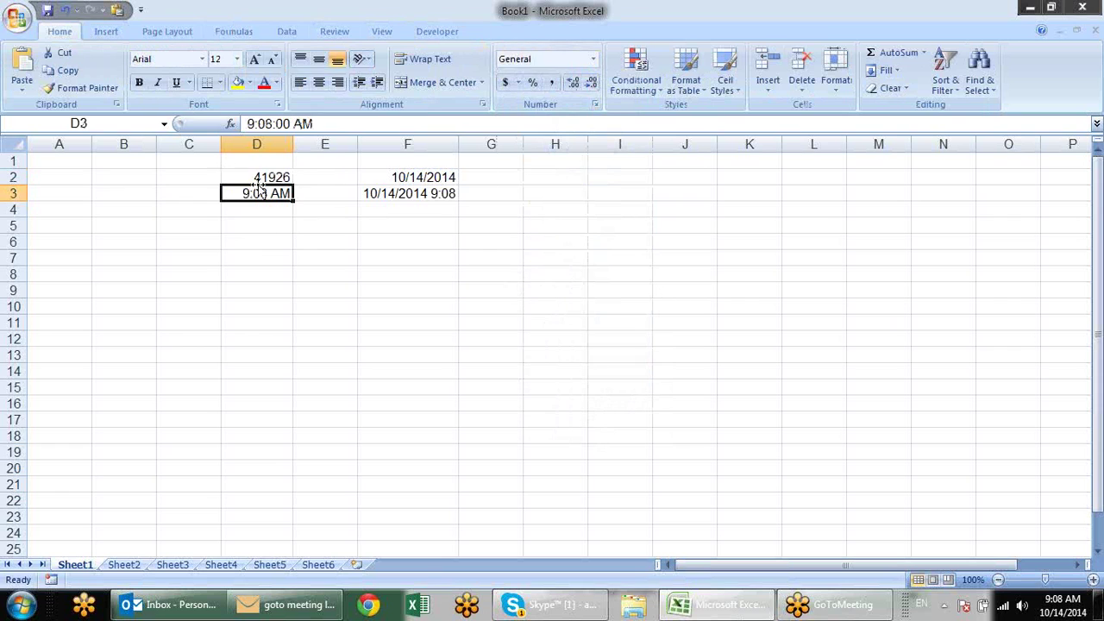
left_click(592, 60)
left_click(589, 88)
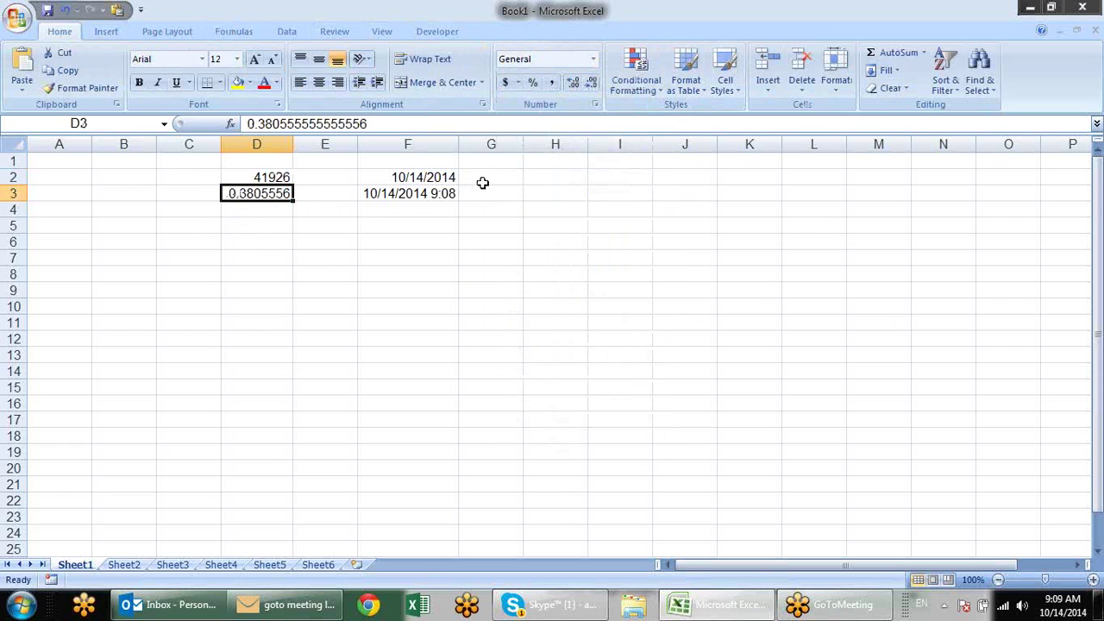
left_click_drag(446, 178, 448, 199)
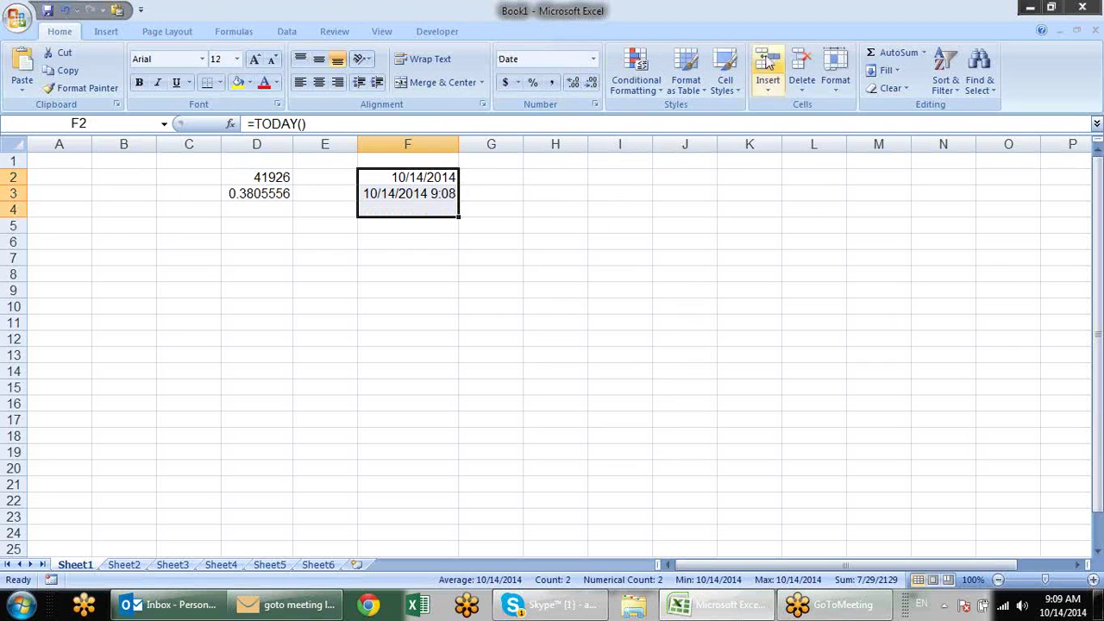
left_click(593, 59)
left_click(577, 93)
left_click(554, 271)
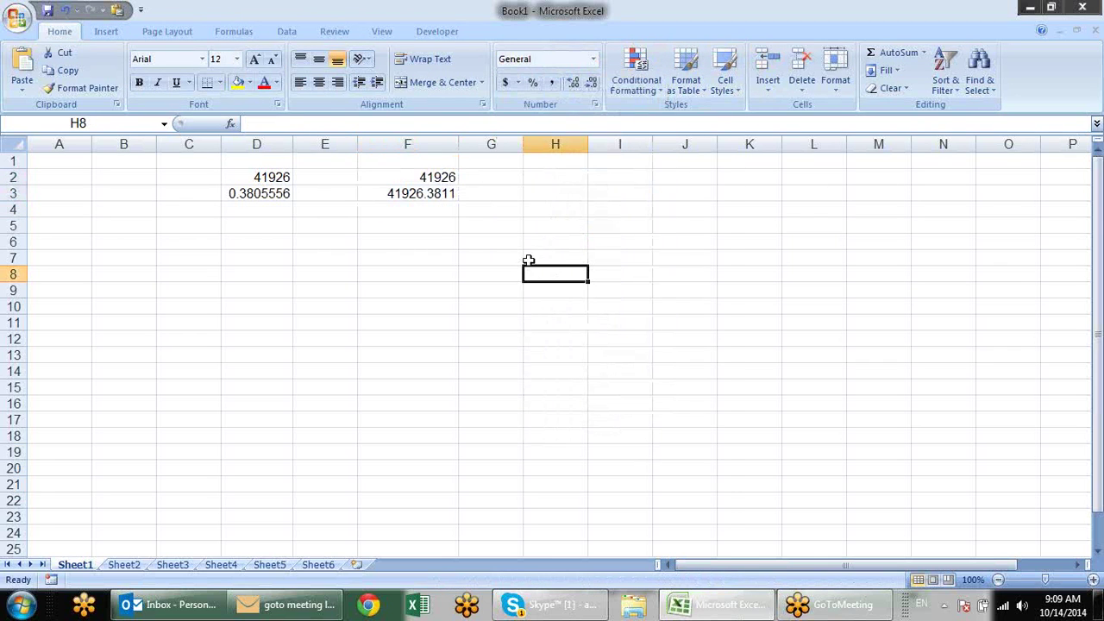
Step: Inspect the serial values 41926, 0.3805556 and 41926.3811 in D2 through F3
left_click(271, 171)
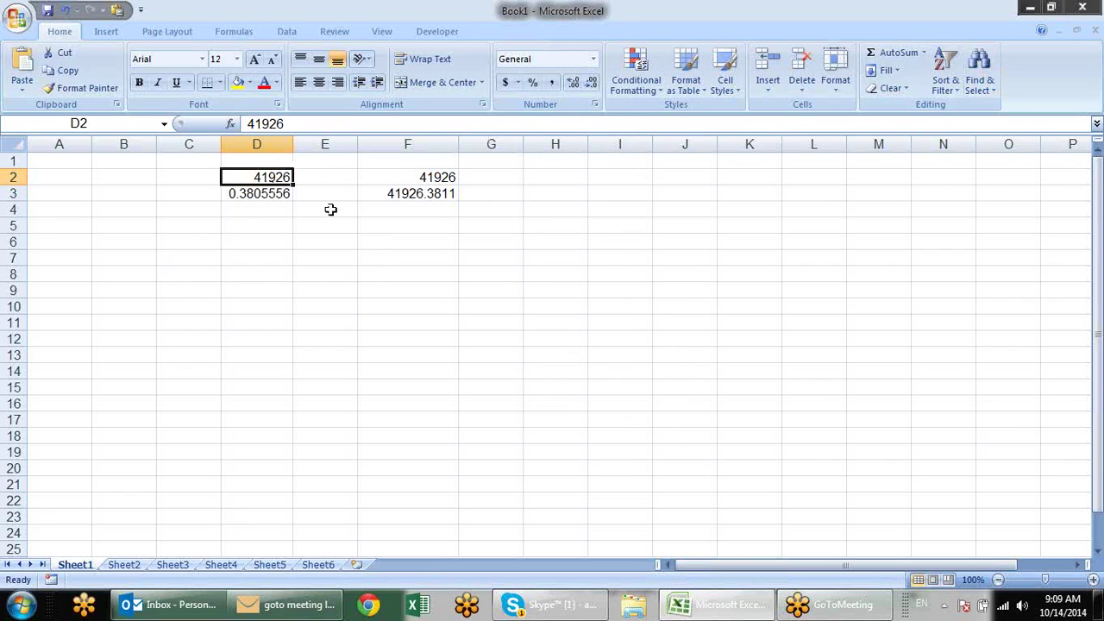
left_click(258, 204)
left_click(255, 194)
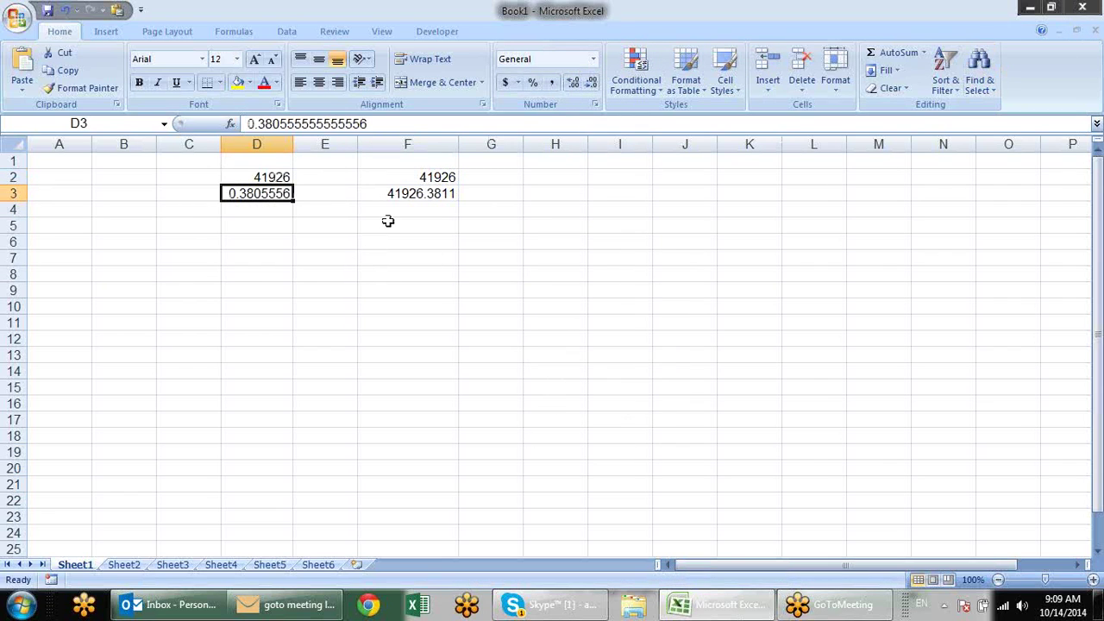
left_click(438, 176)
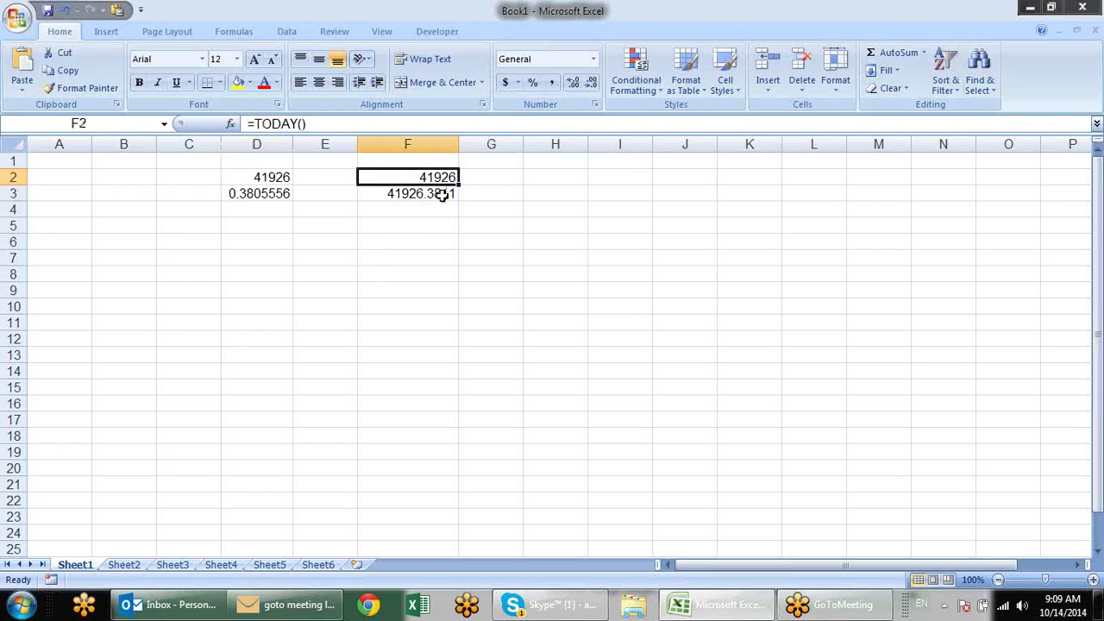
left_click(437, 193)
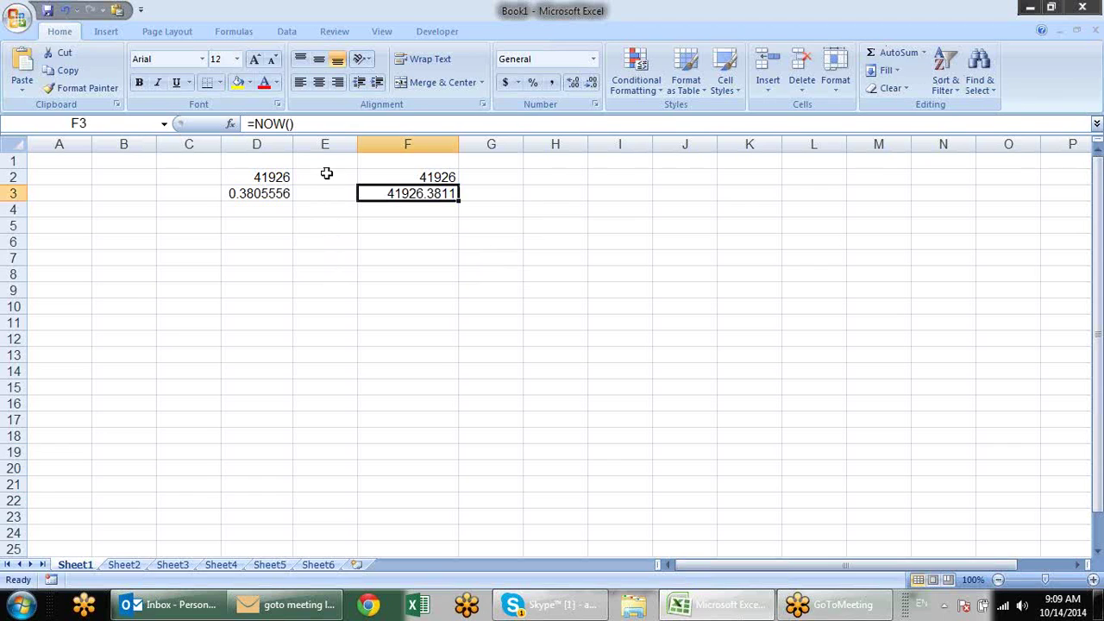
left_click(280, 178)
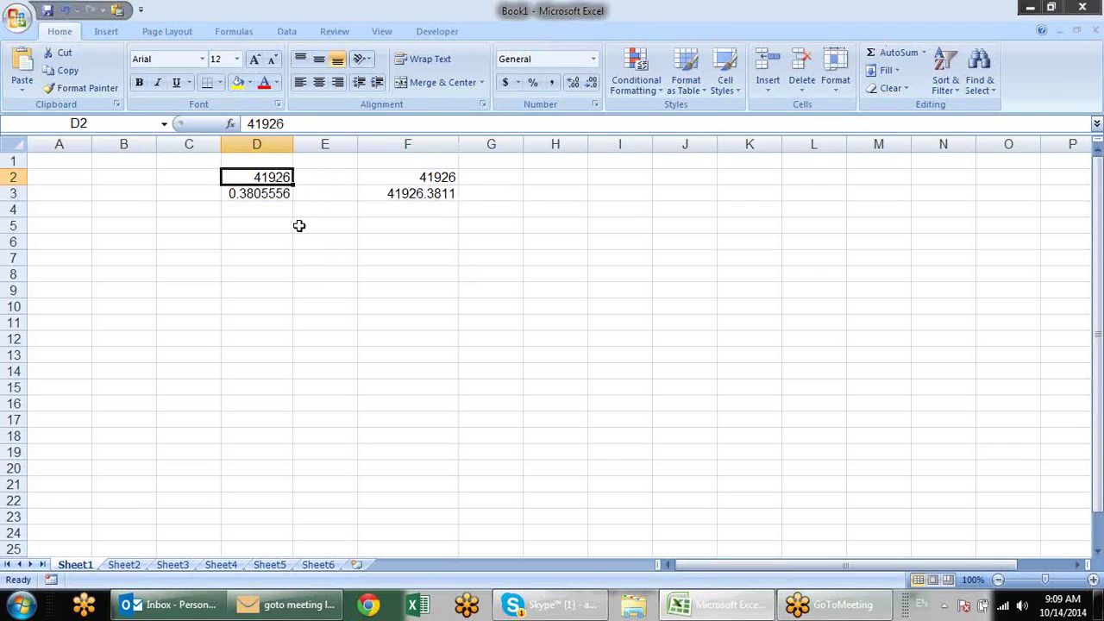
Step: Enter 1 in E2 and format it as Short Date, showing 1/1/1900
left_click(324, 177)
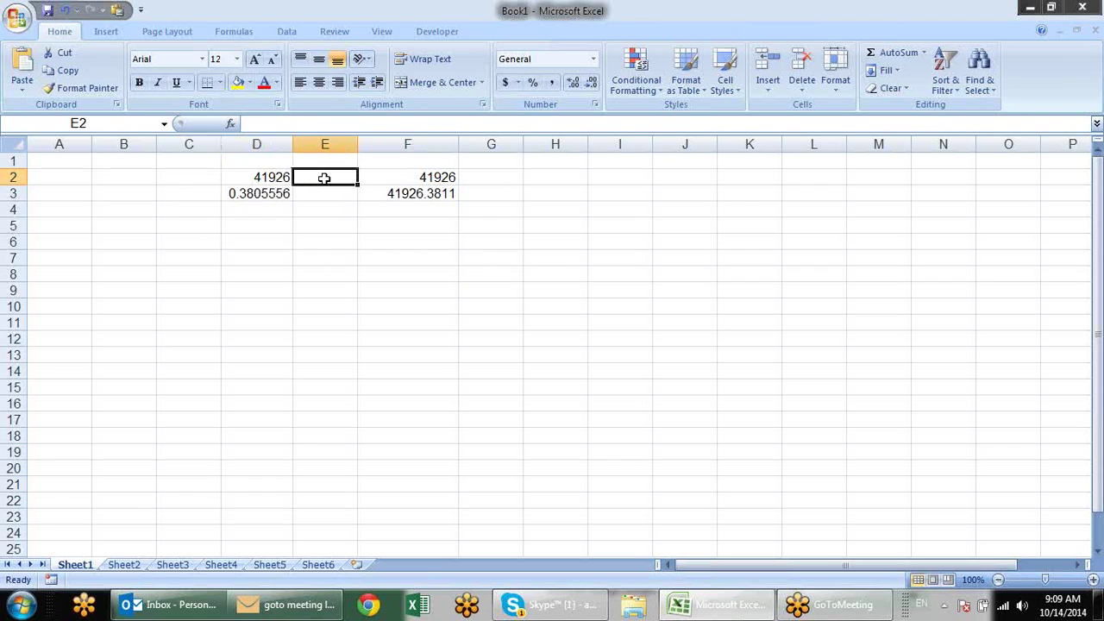
type("1")
key("Return")
left_click(321, 177)
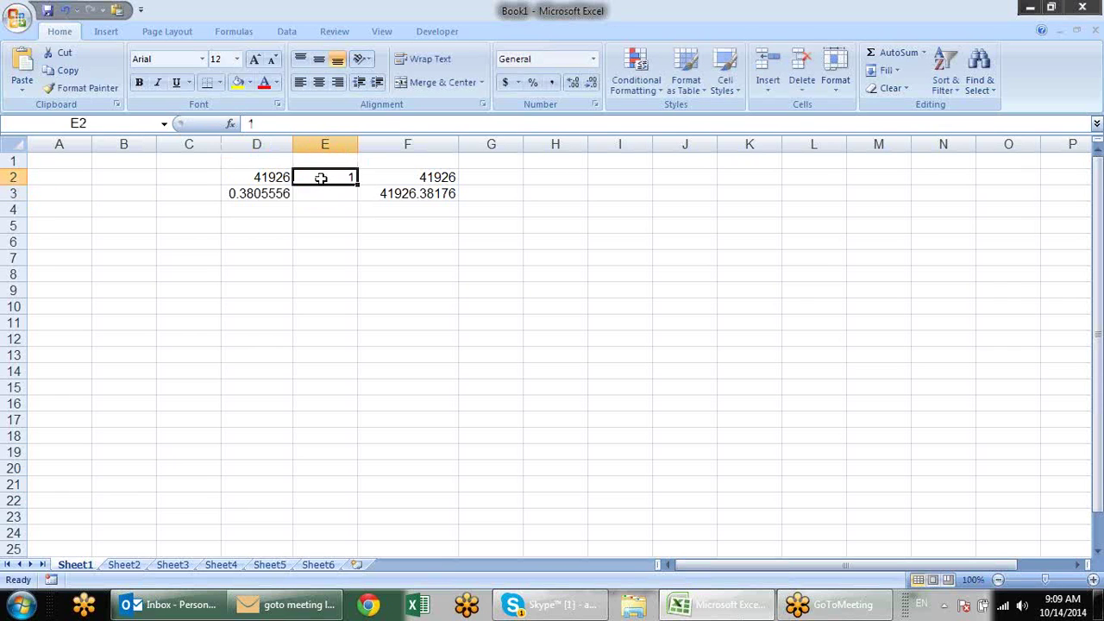
left_click(594, 59)
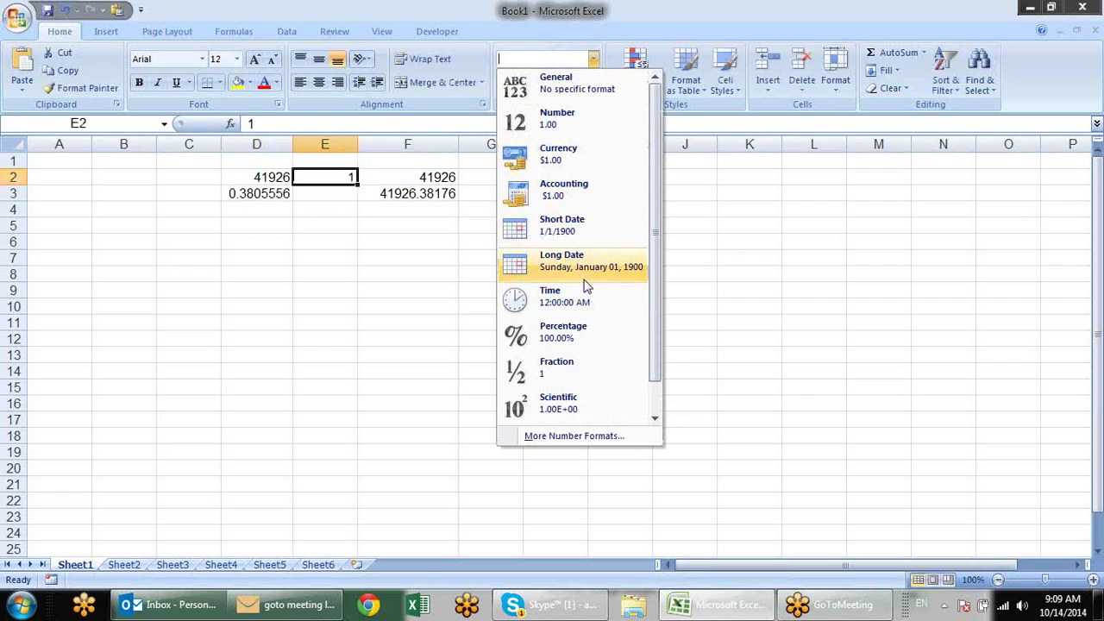
left_click(584, 225)
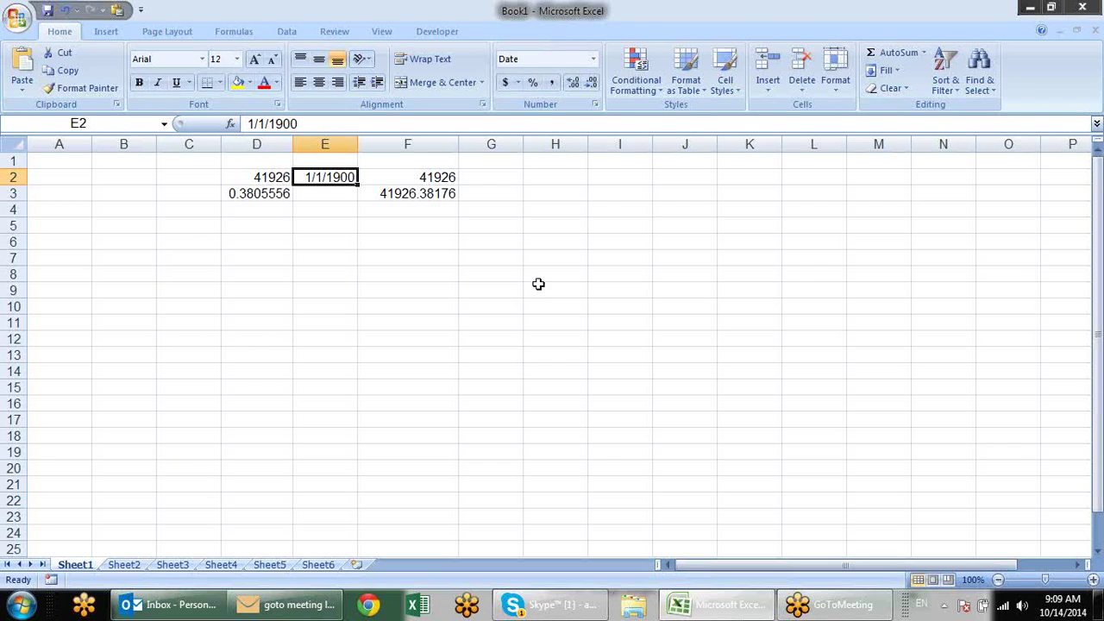
Step: Enter 0.25 in E3 and format it as Time, showing 6:00:00 AM
left_click(348, 204)
left_click(346, 195)
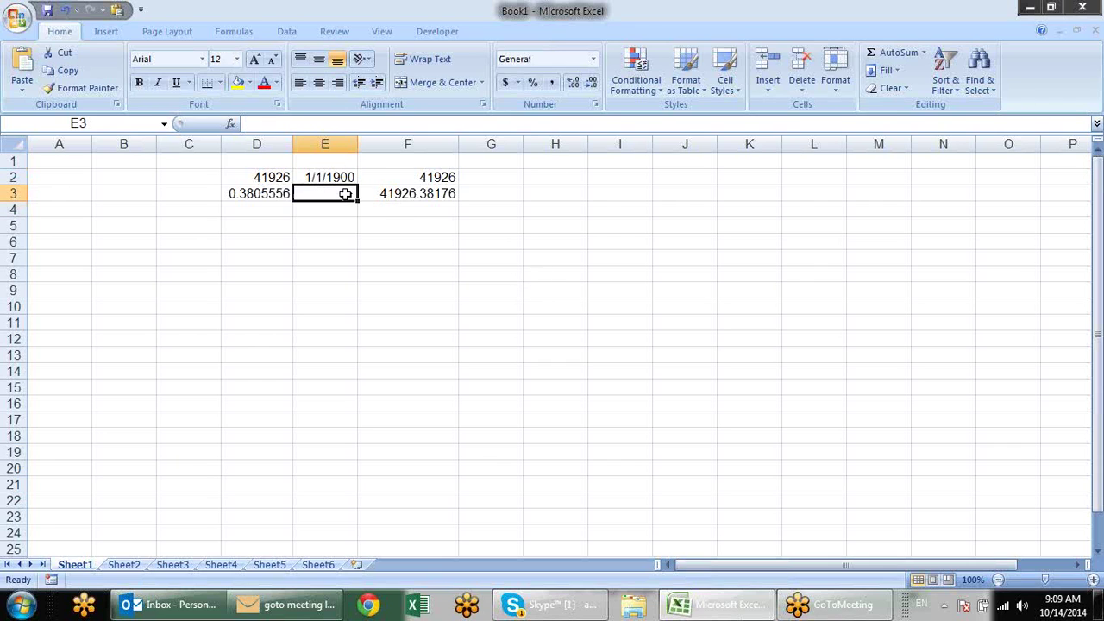
type("0.25")
key("Return")
left_click(343, 193)
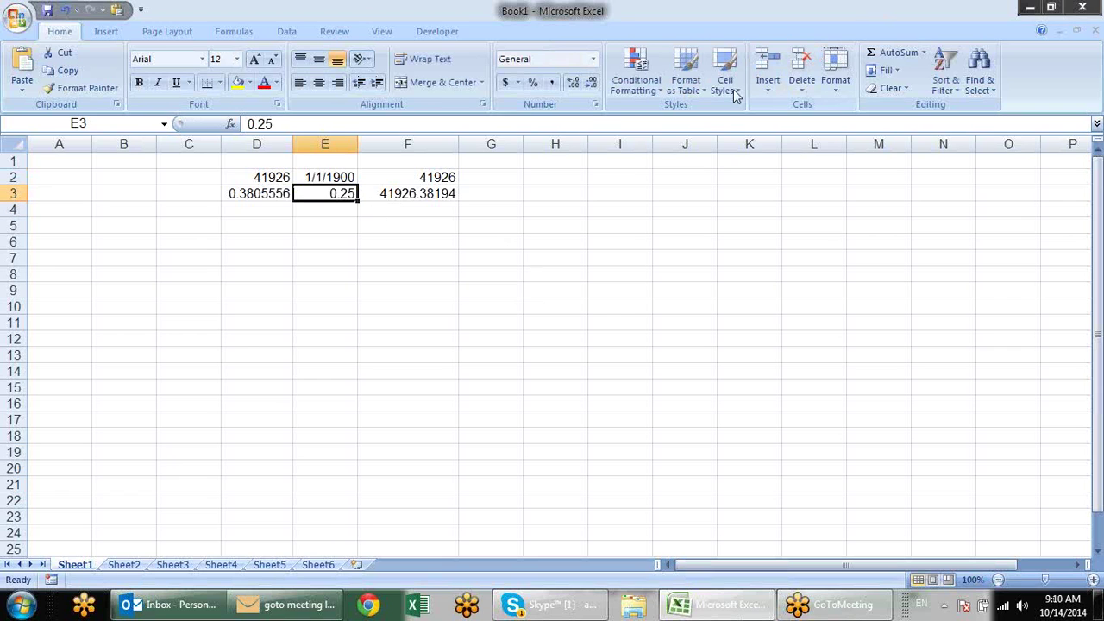
left_click(594, 59)
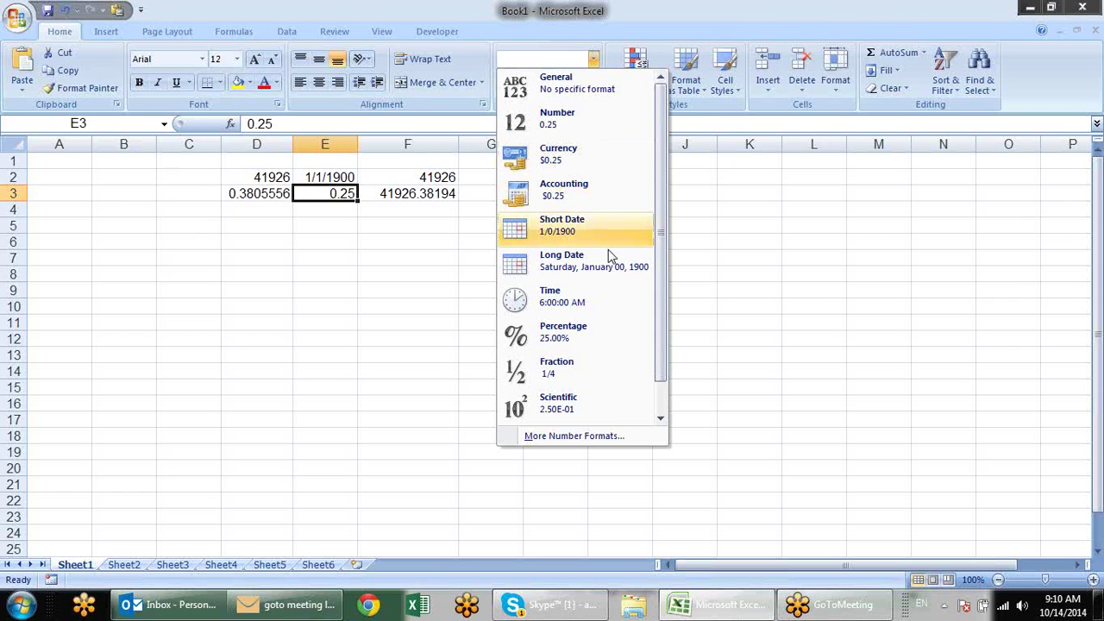
left_click(604, 295)
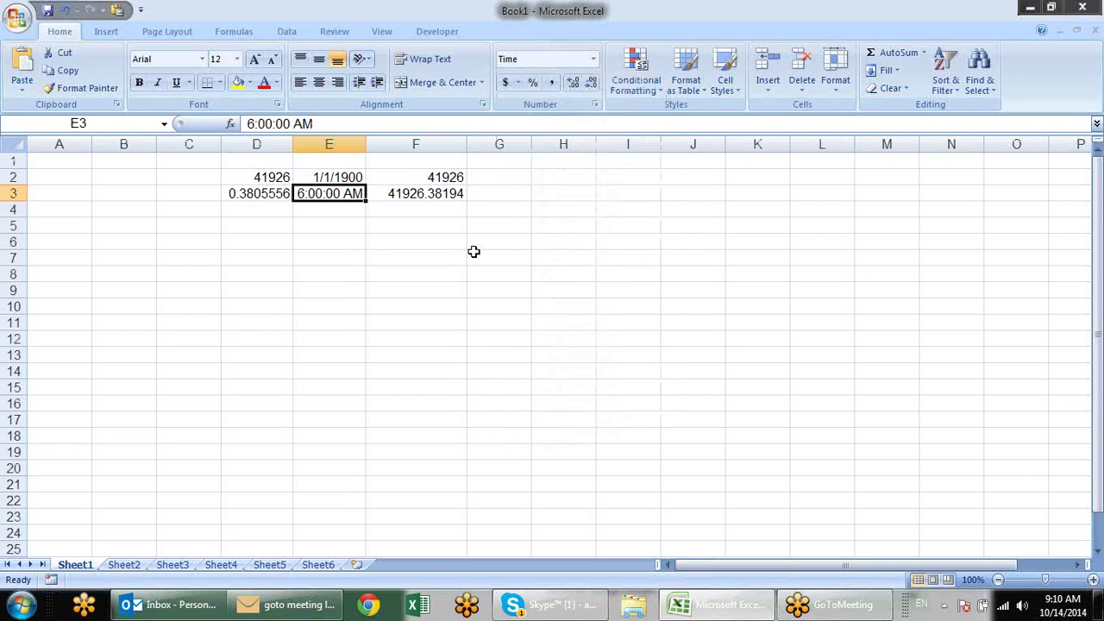
Step: Compare the date value in E2 with the serial number 41926 in D2
left_click(341, 175)
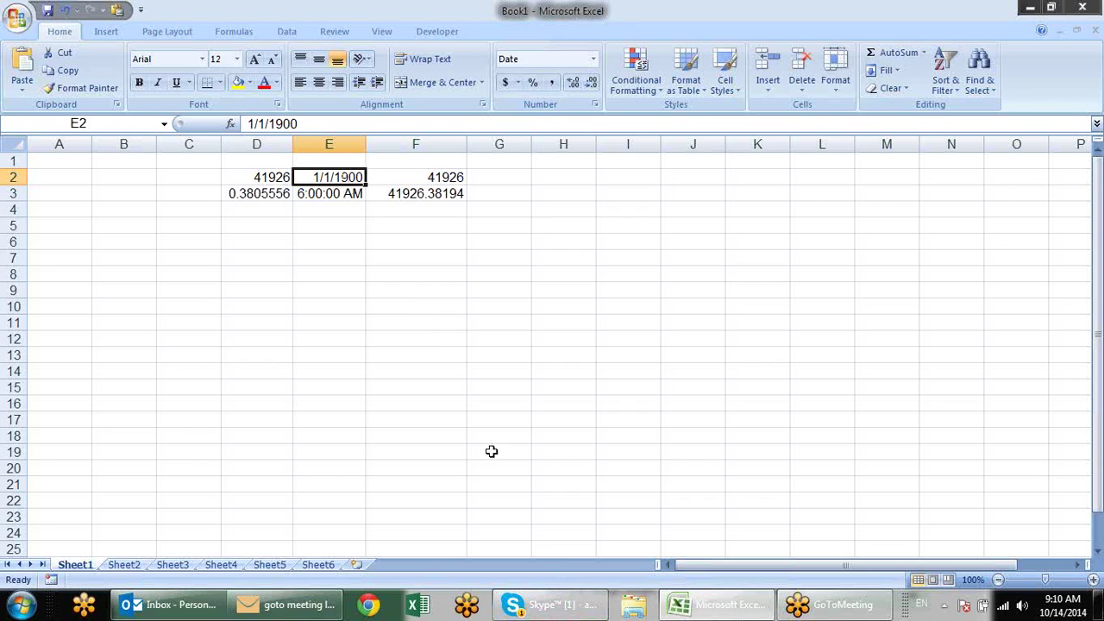
left_click(273, 174)
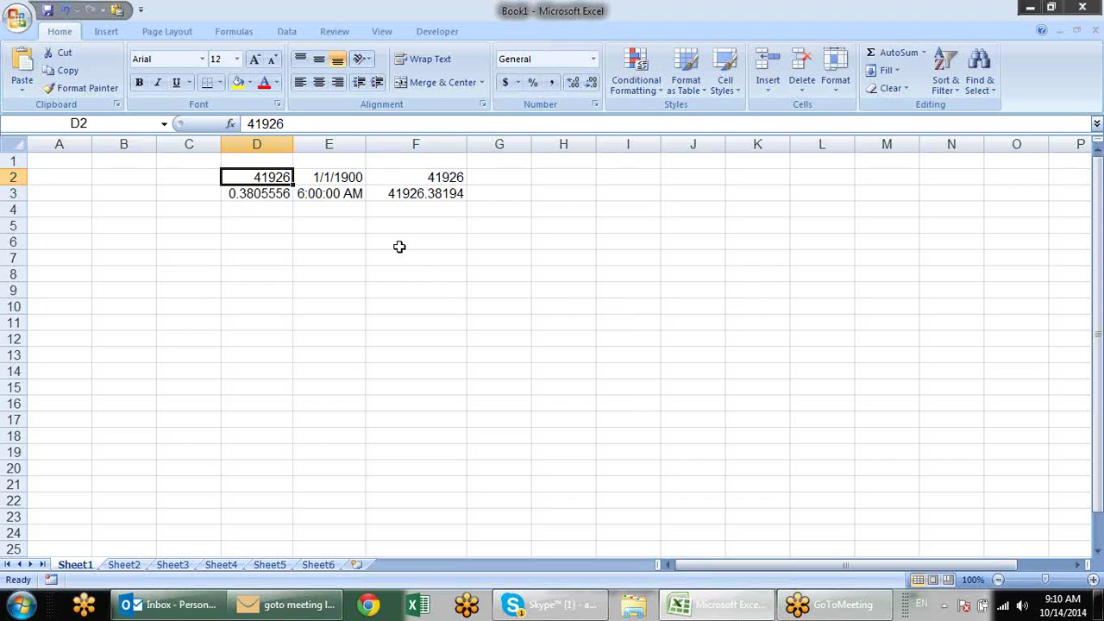
left_click(335, 173)
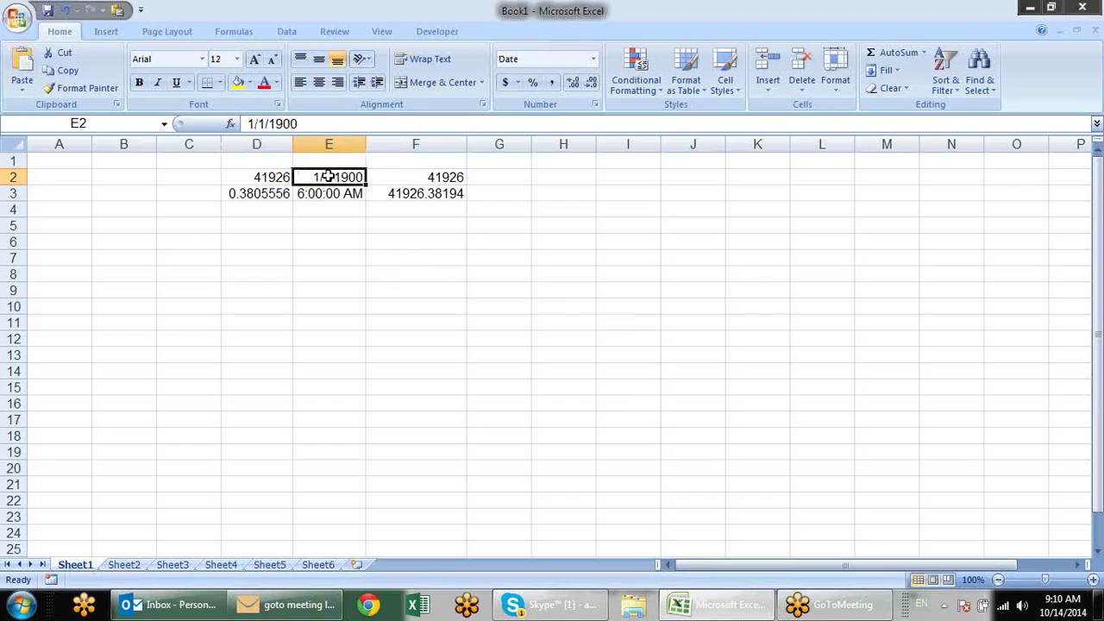
left_click(277, 179)
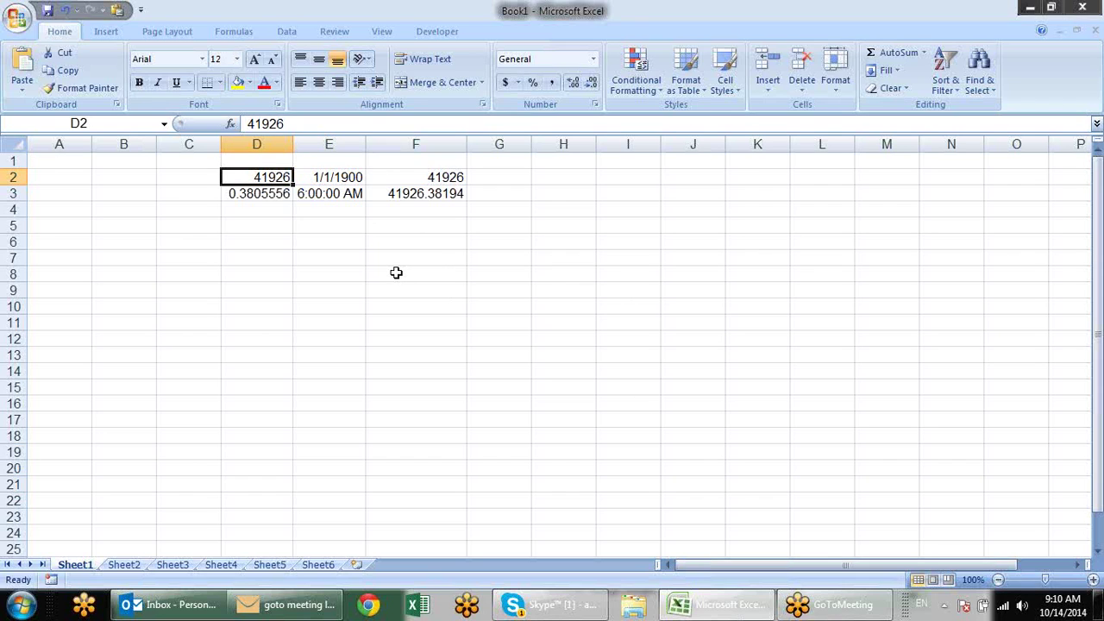
Step: Enter 41926 in D6, 2 in E6, and the formula =D6+E6 in F6
key("Down")
key("Down")
key("Down")
key("Down")
type("41")
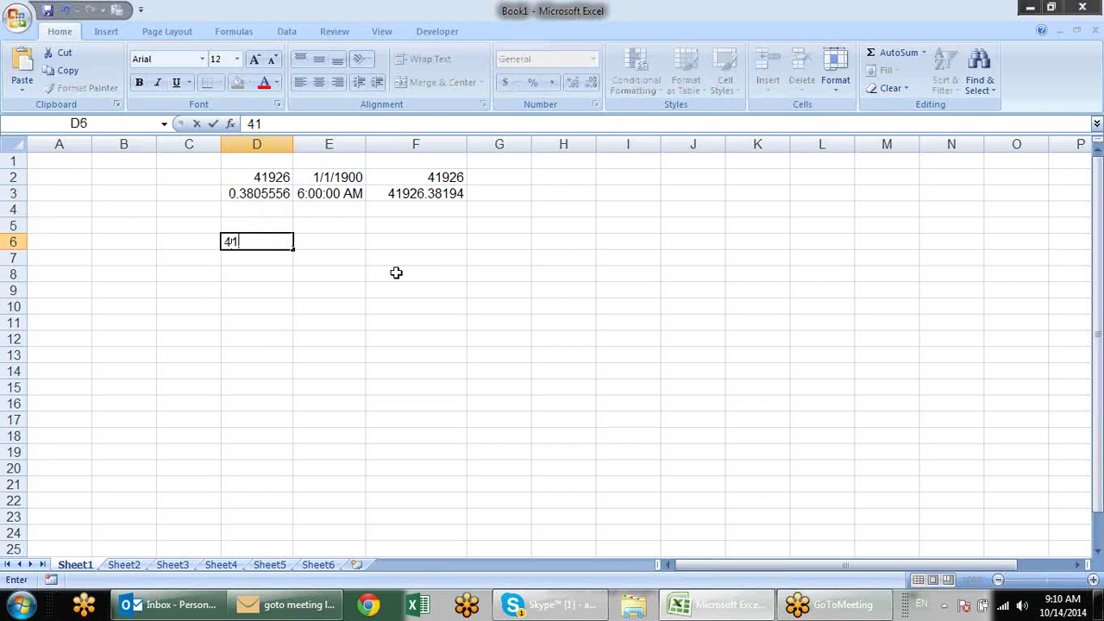
type("926")
key("Tab")
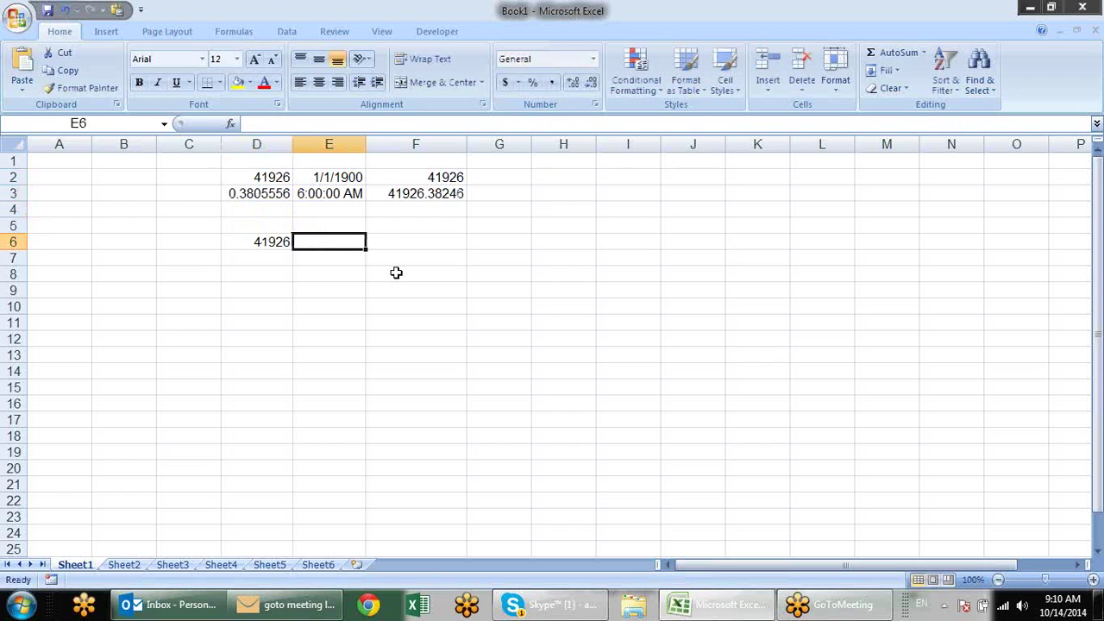
type("2")
key("Tab")
type("=")
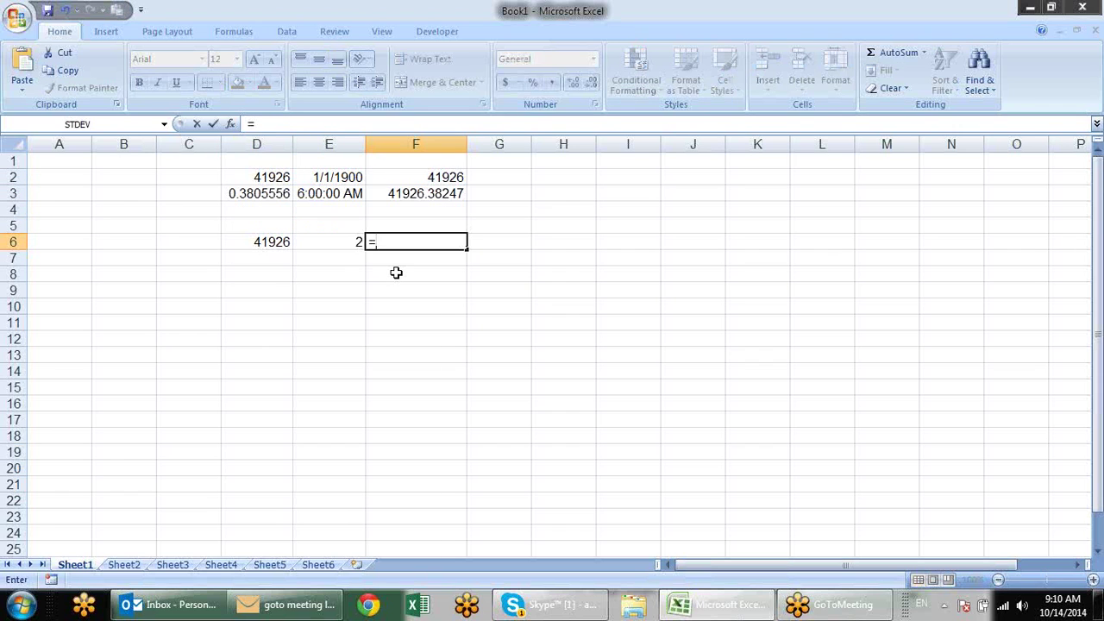
key("Left")
key("Left")
type("+")
key("Left")
key("Return")
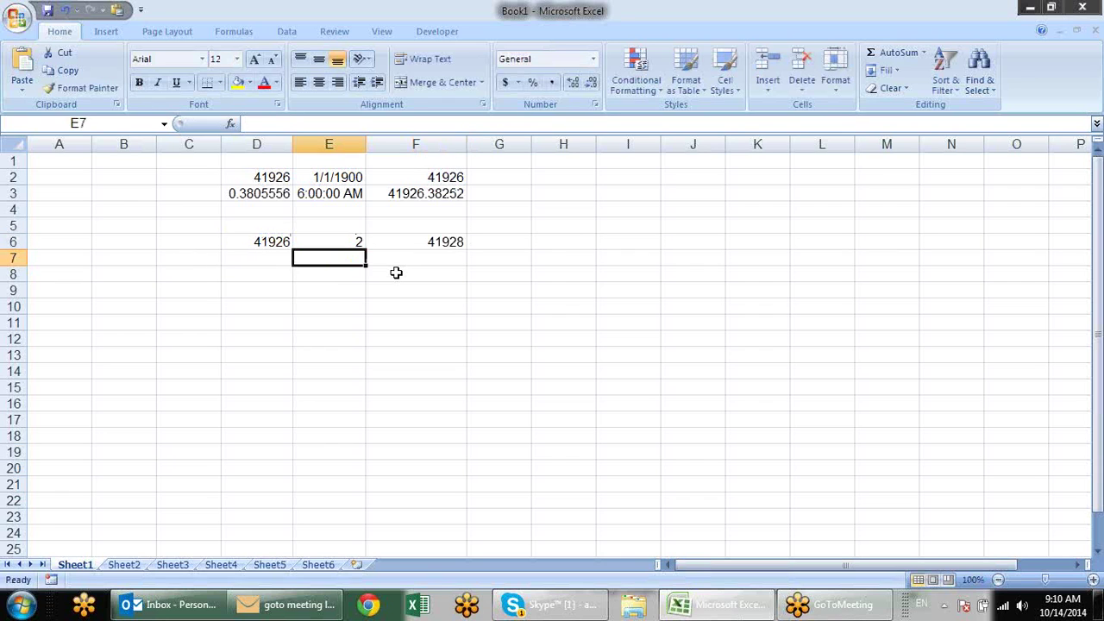
Step: Apply date format to F6 and D6, showing 16-Oct-14 and 14-Oct-14
key("Up")
key("Right")
key("ctrl+shift+3")
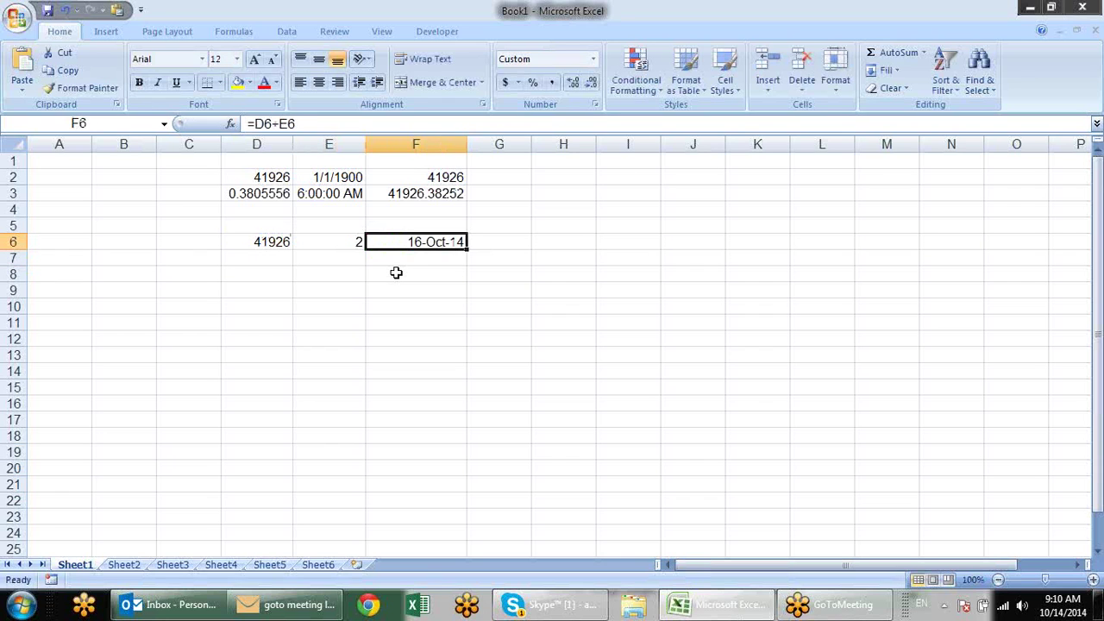
left_click(396, 273)
left_click(421, 247)
left_click(329, 240)
left_click(267, 245)
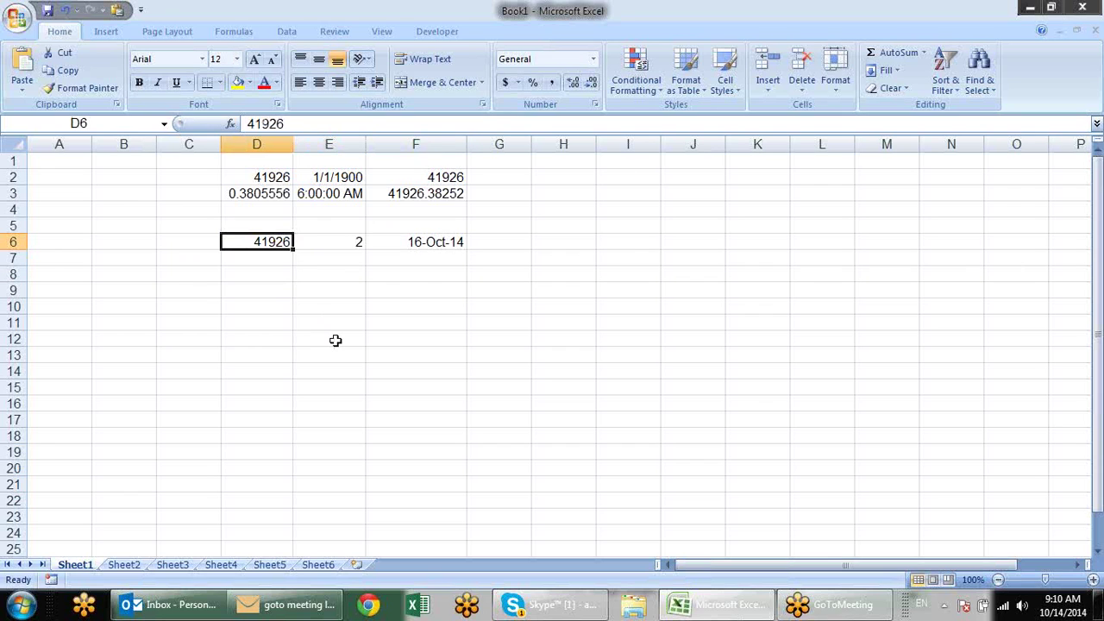
key("ctrl+shift+3")
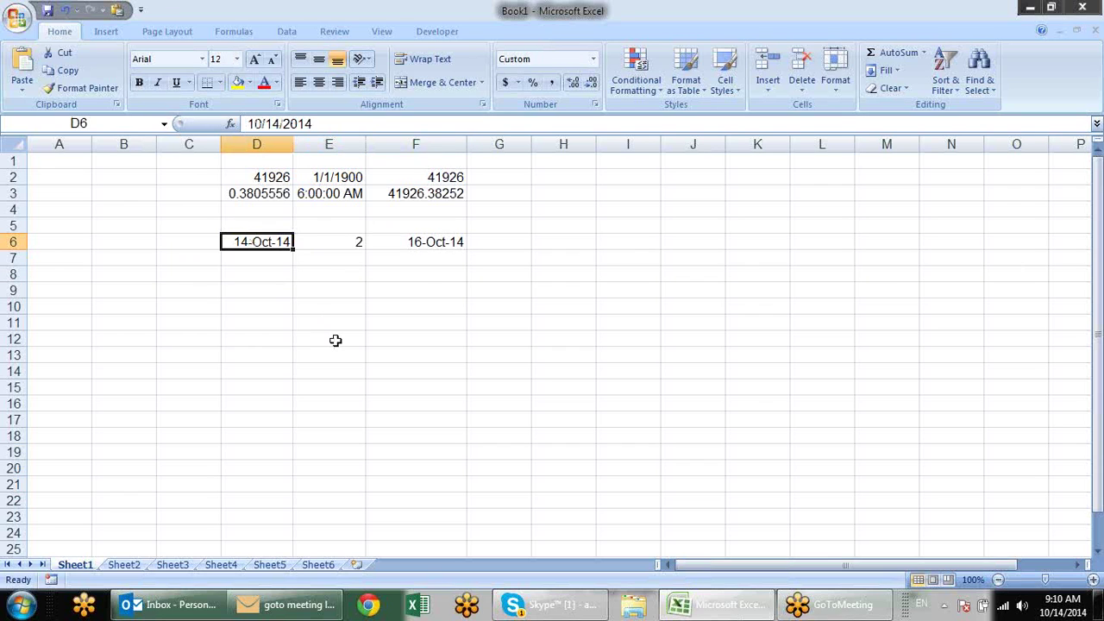
Step: Review the row 6 values and the time values in E3 and D3
left_click(371, 260)
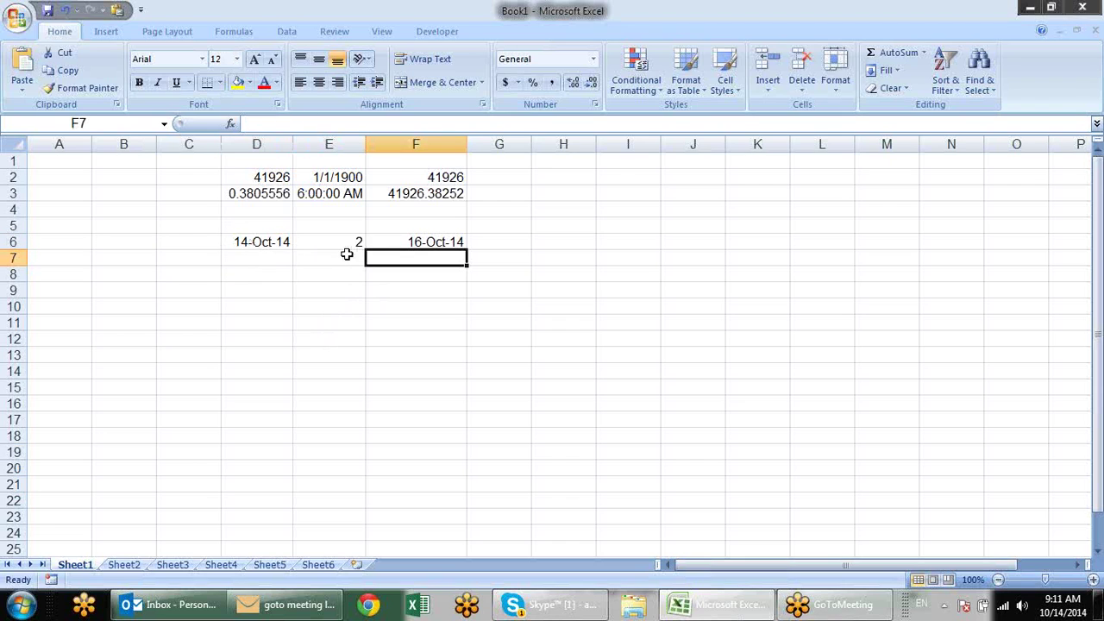
left_click(340, 243)
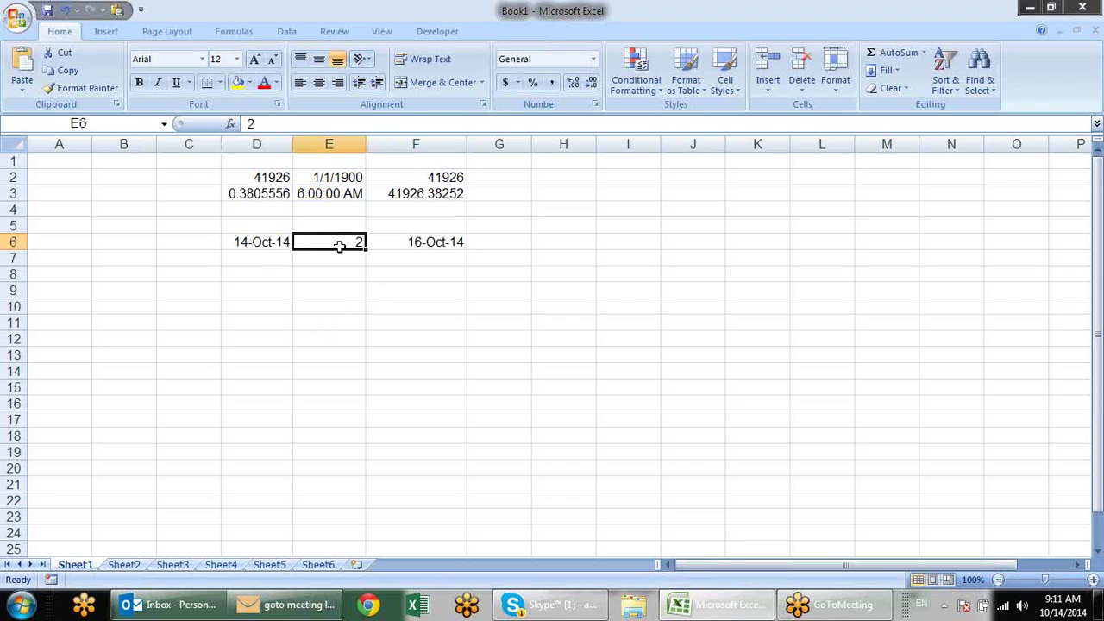
left_click(420, 246)
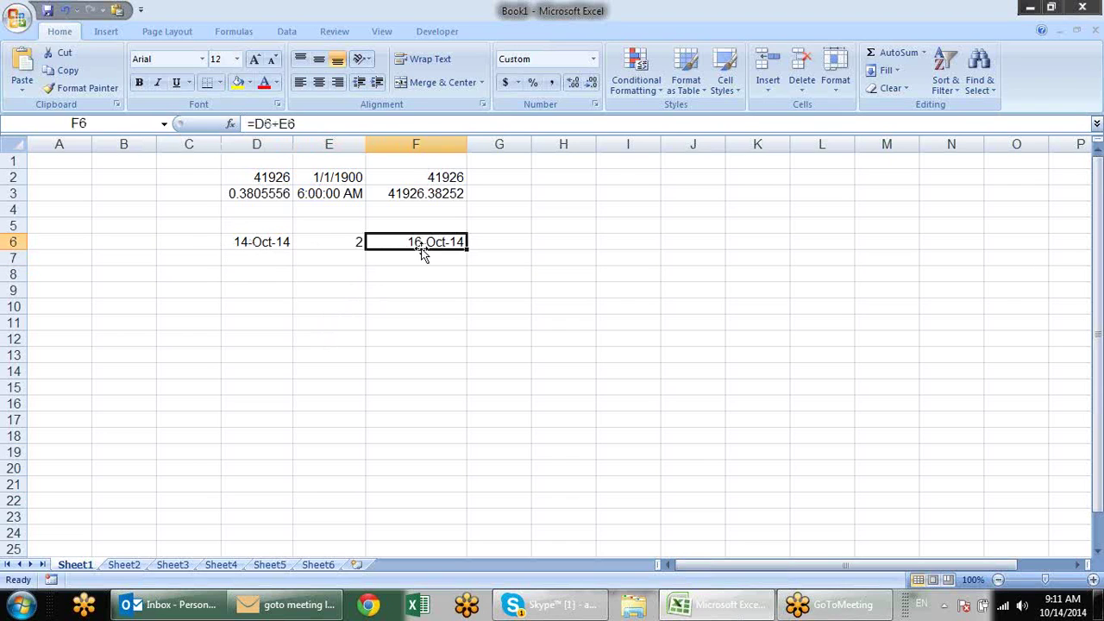
left_click(425, 252)
left_click(421, 245)
left_click(321, 262)
left_click(347, 195)
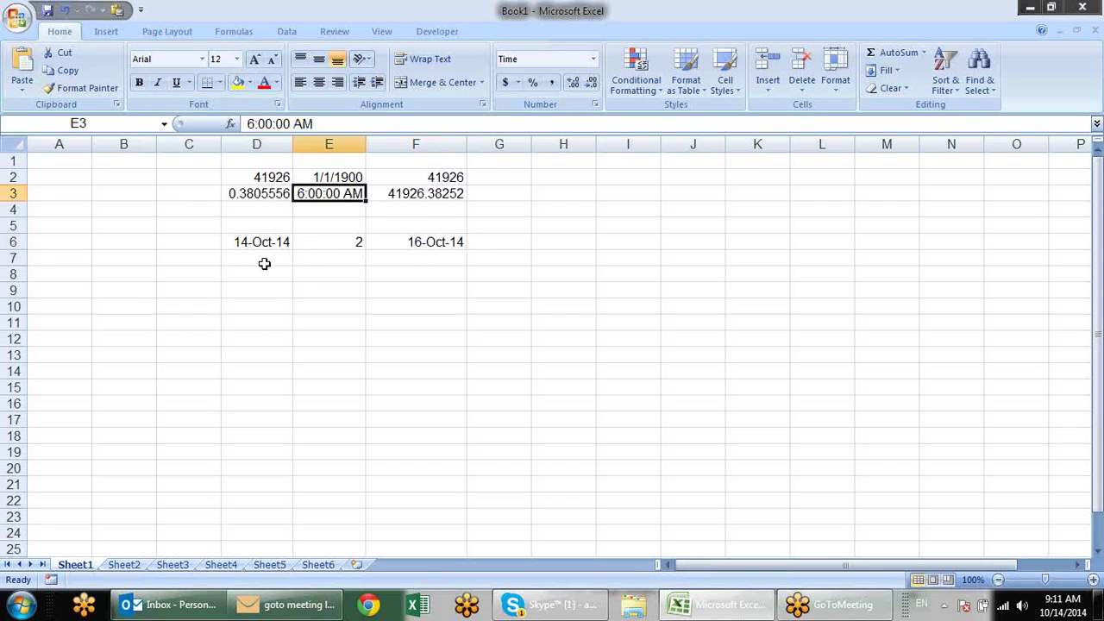
left_click(250, 199)
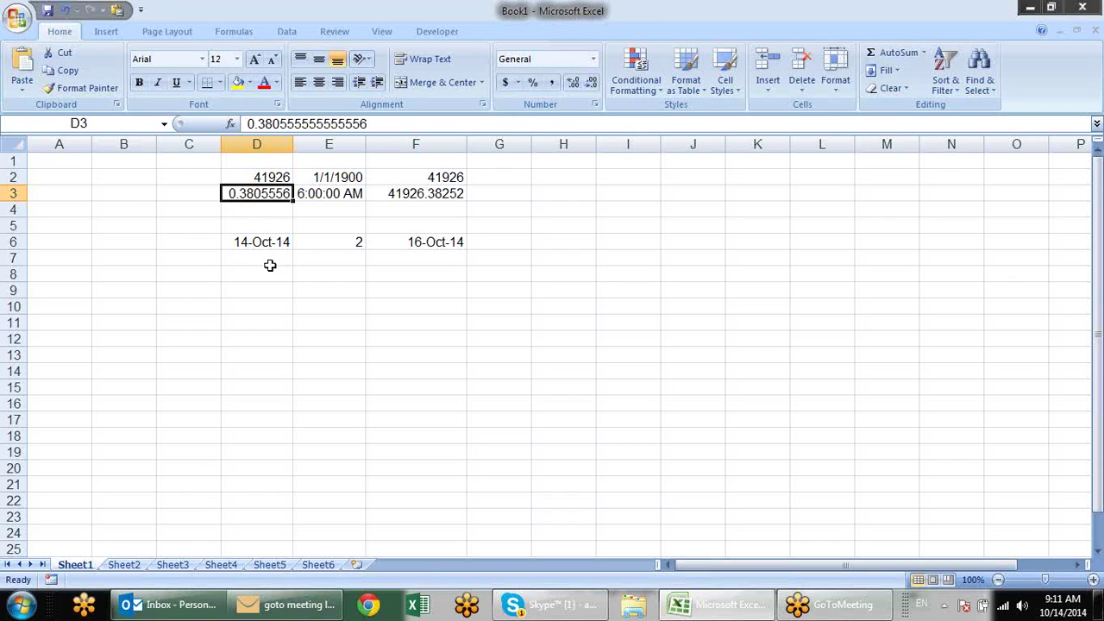
Step: Enter 10:00am in D8 and 2 in E8
left_click(267, 273)
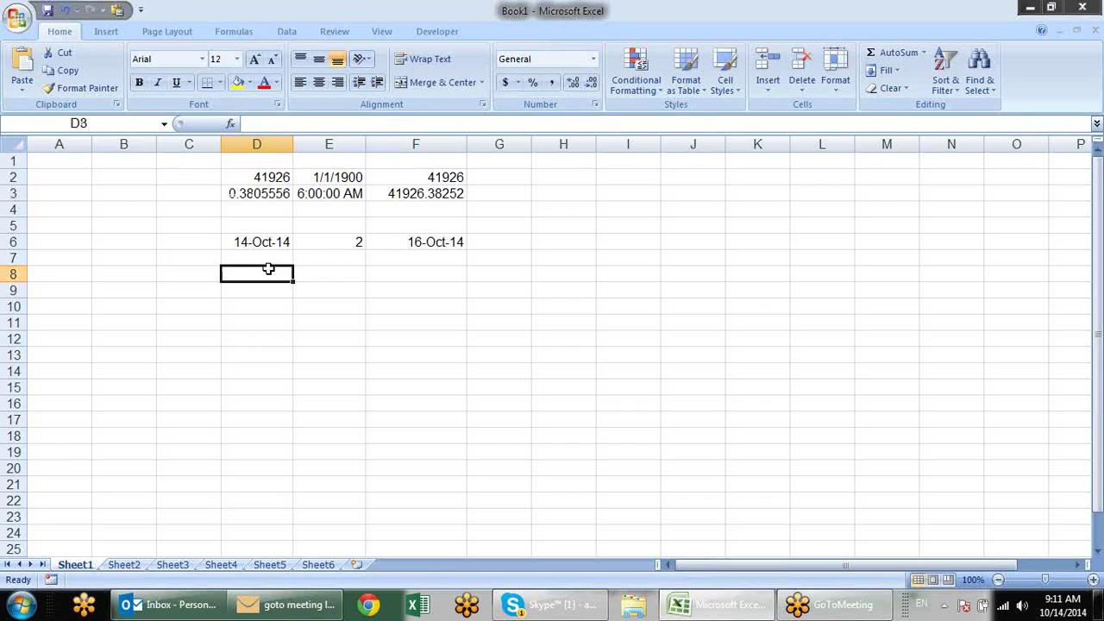
type("10")
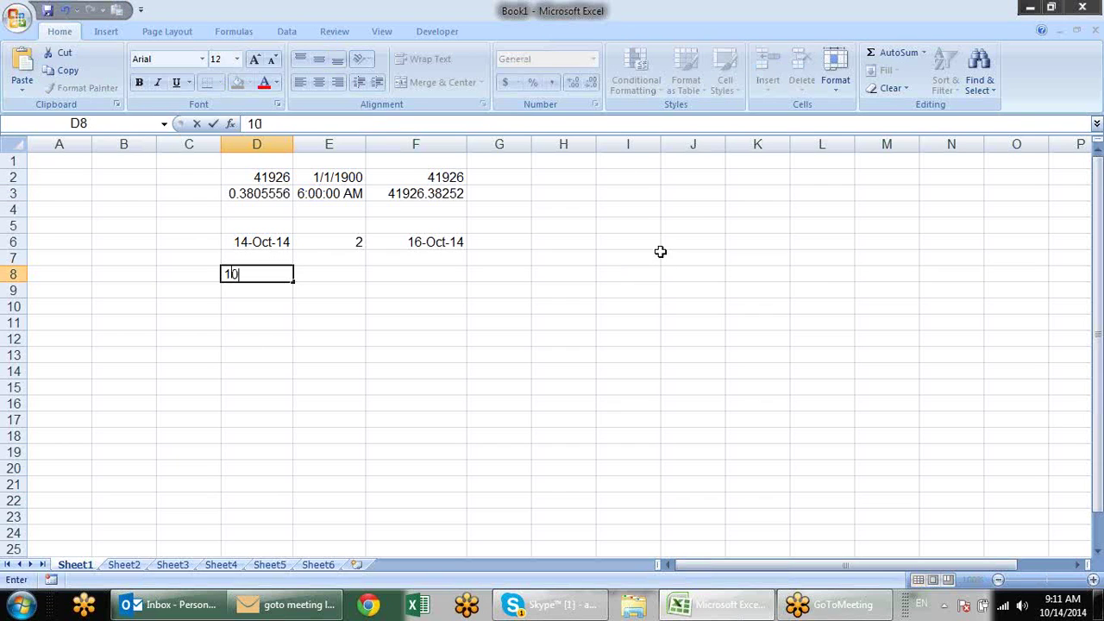
type(":00am")
key("Return")
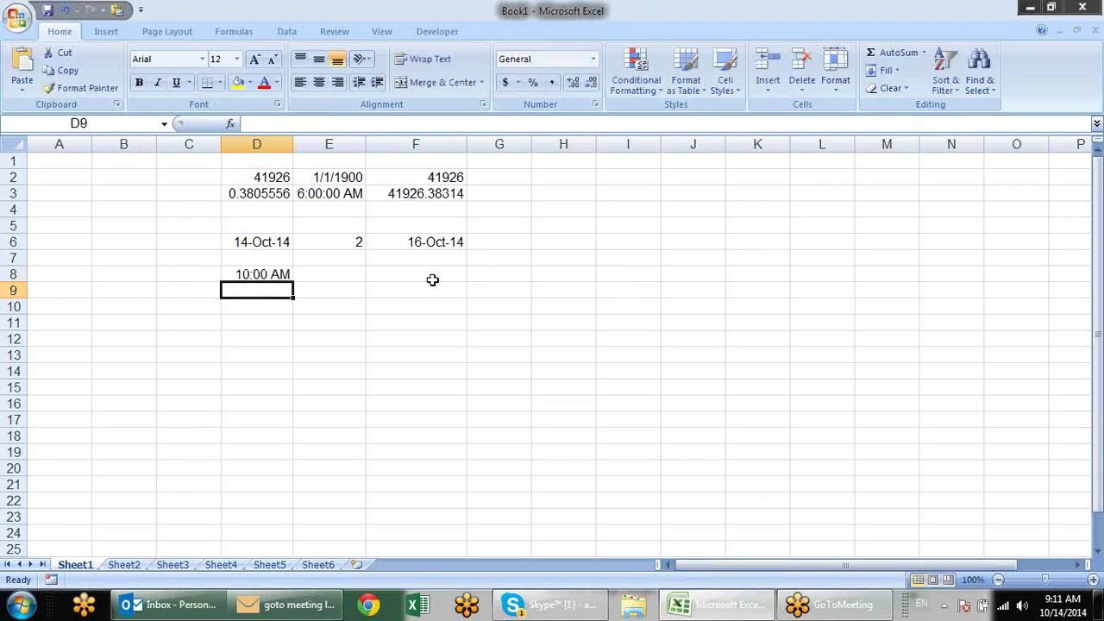
left_click(354, 270)
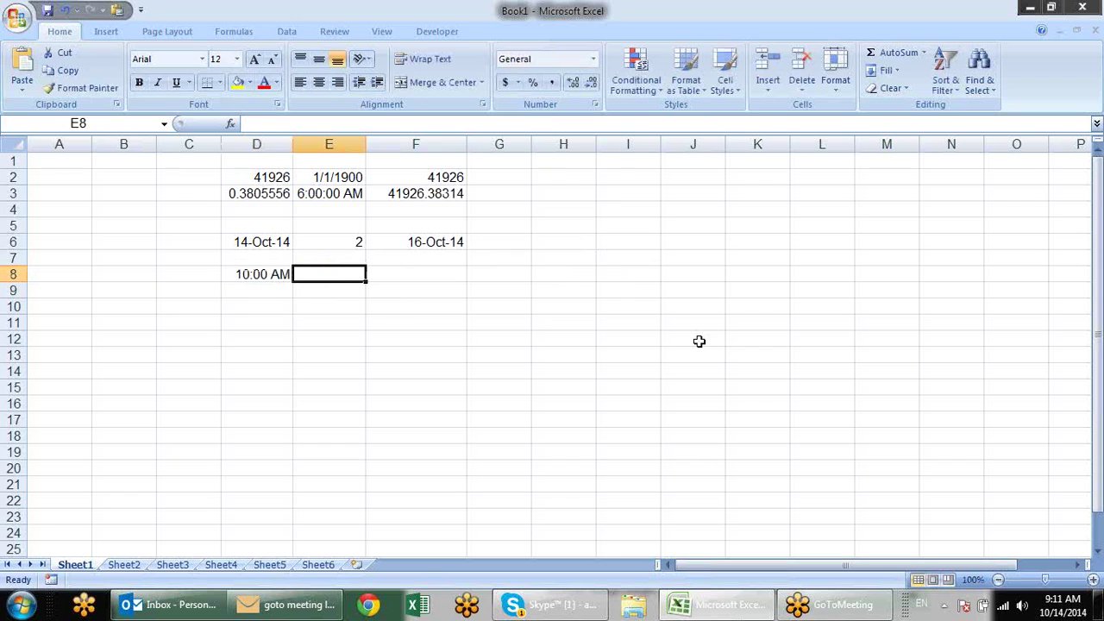
type("2")
key("Return")
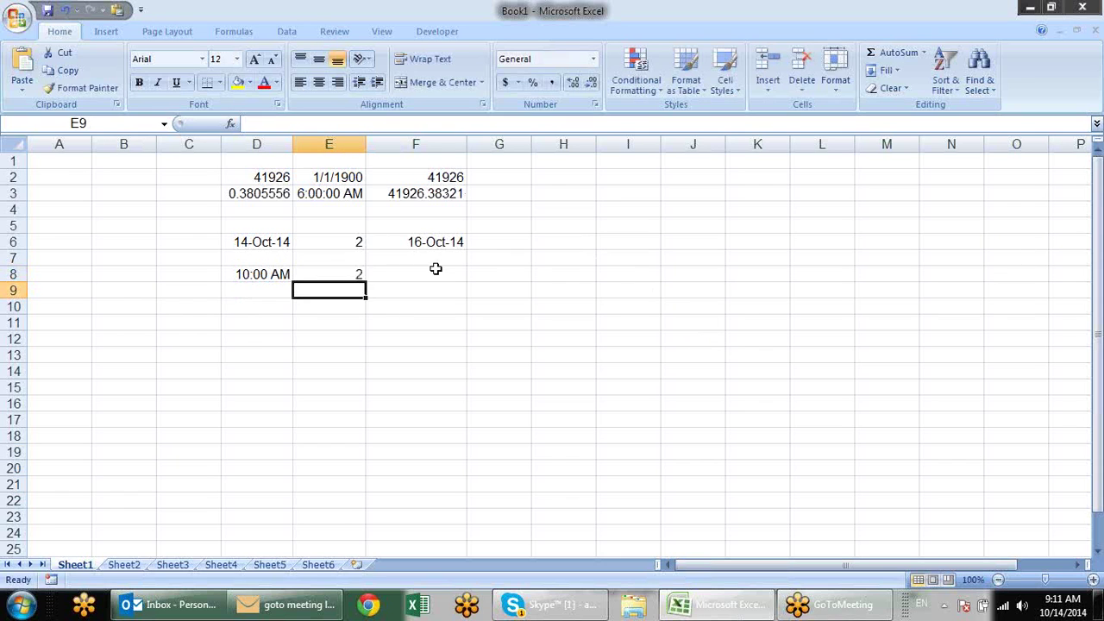
Step: Build the formula =D8+(E8/24) in F8 to add the hours
left_click(436, 269)
type("=")
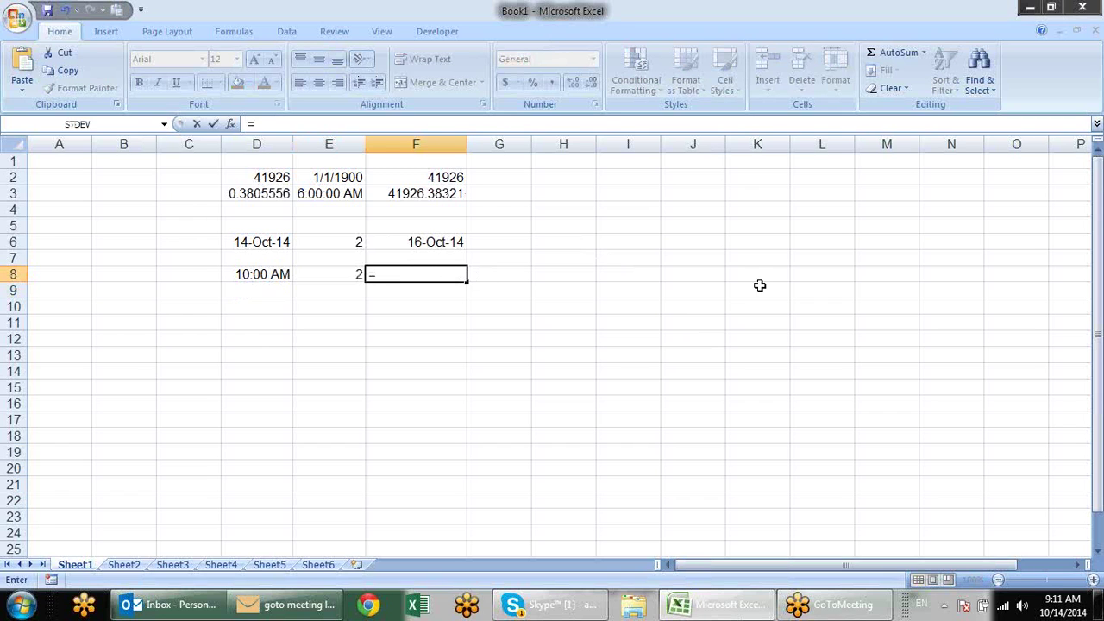
key("Left")
key("Left")
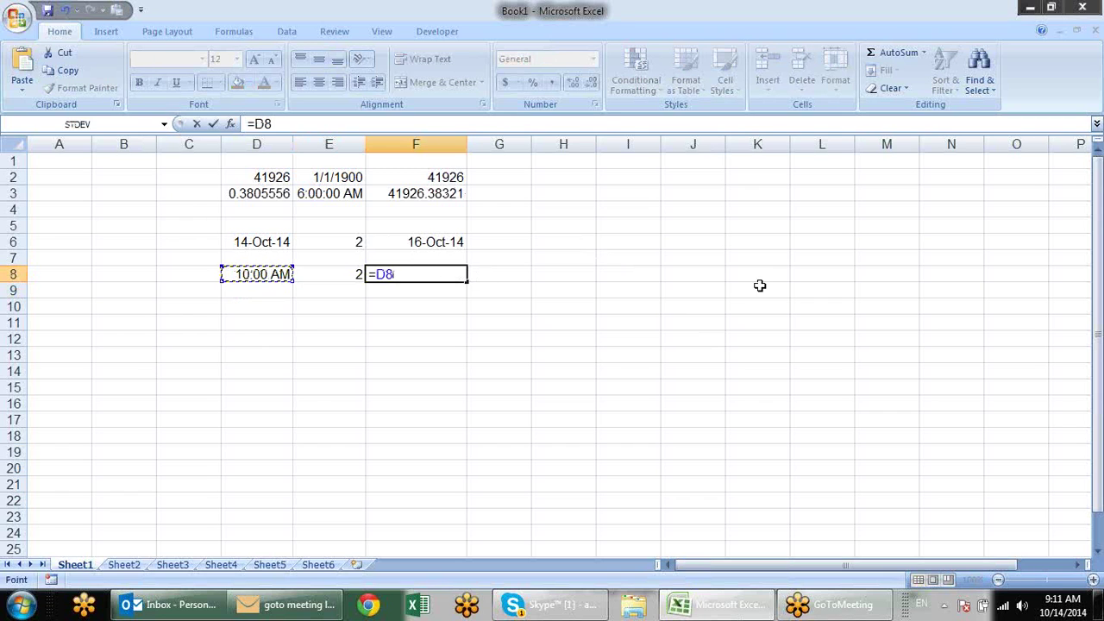
type("+")
type("(")
left_click(341, 272)
type("/24")
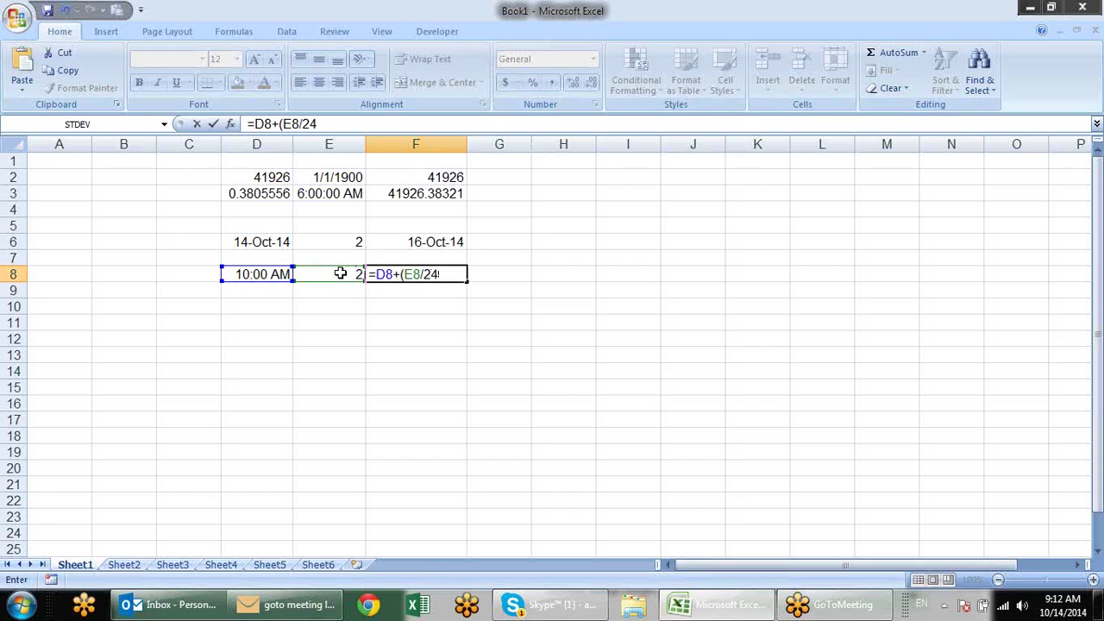
type(")")
Step: Commit the F8 formula and apply time format to its result
key("Return")
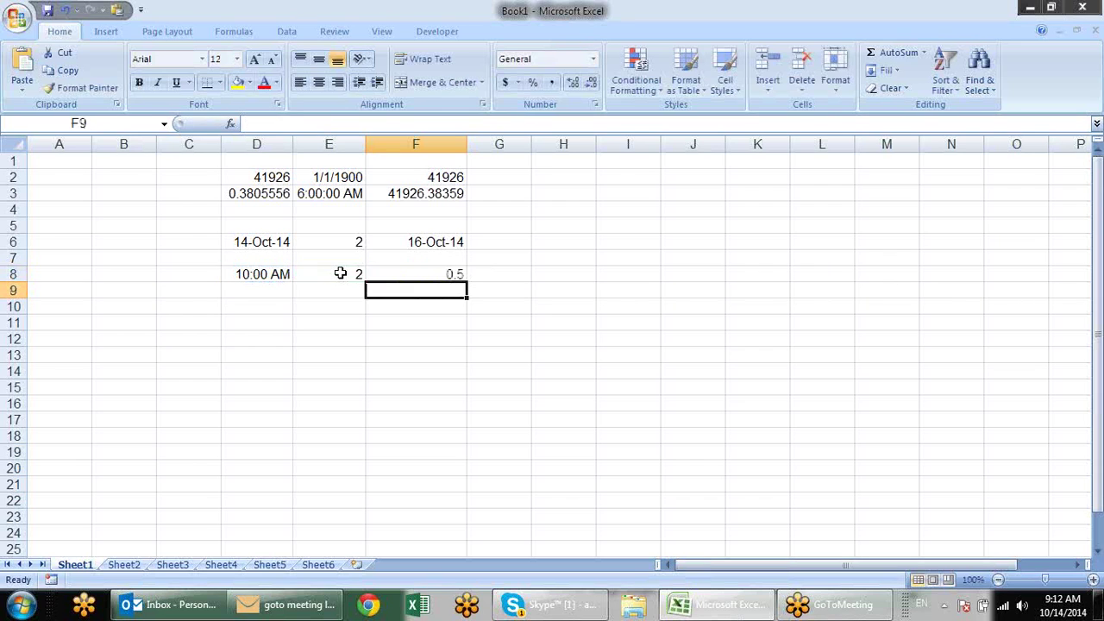
key("Up")
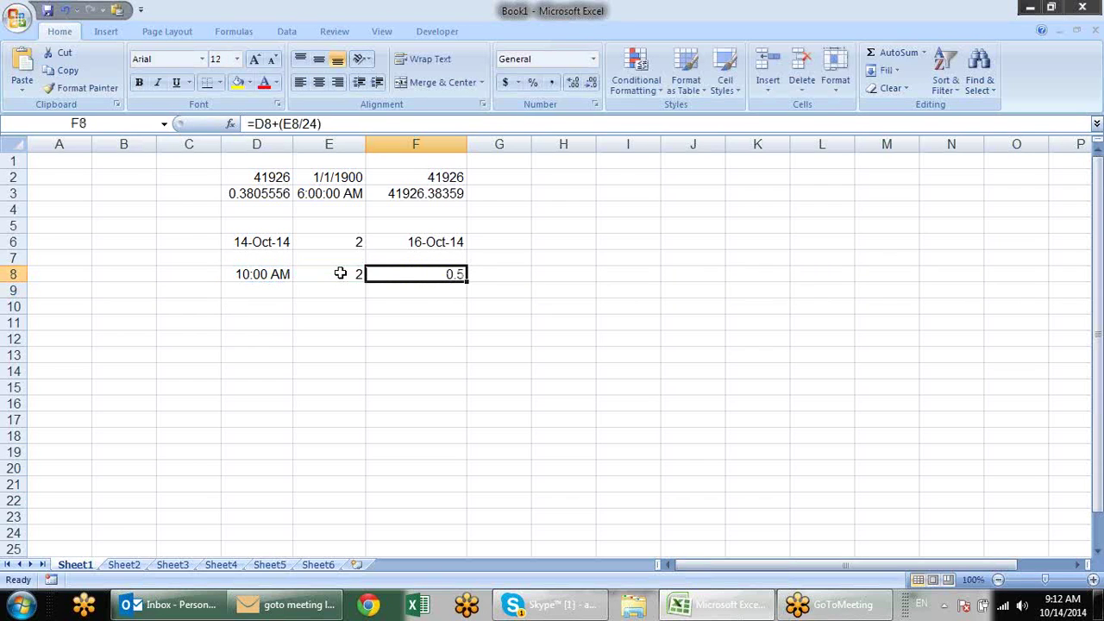
key("ctrl+shift+2")
left_click(345, 276)
left_click(434, 278)
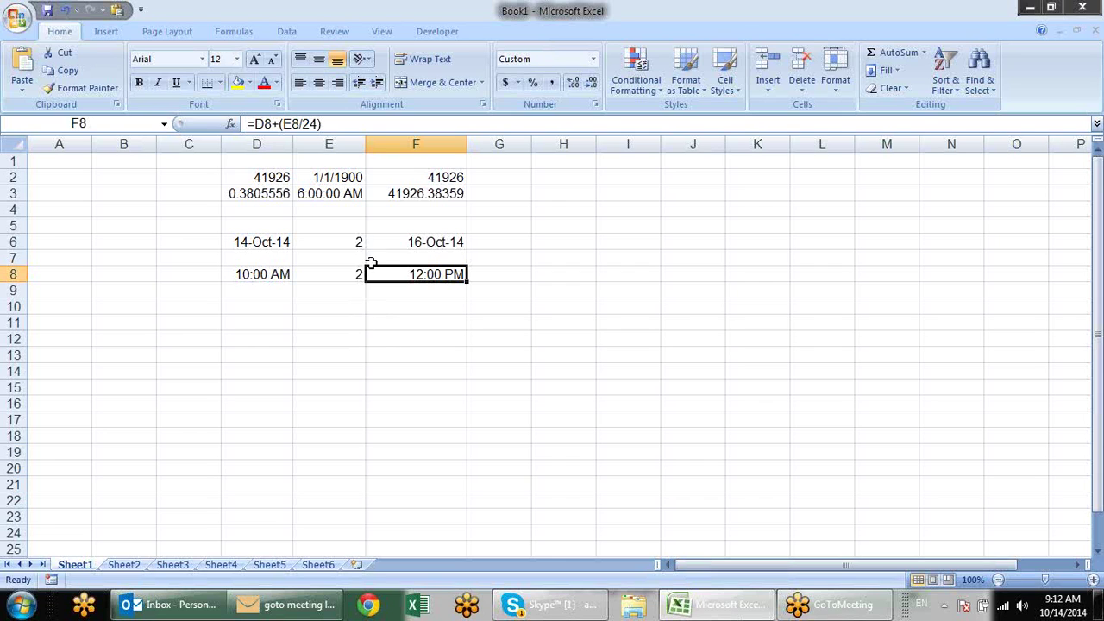
Step: Change F8's divisor to (24*60) so it adds 2 minutes, showing 10:02 AM
double_click(394, 280)
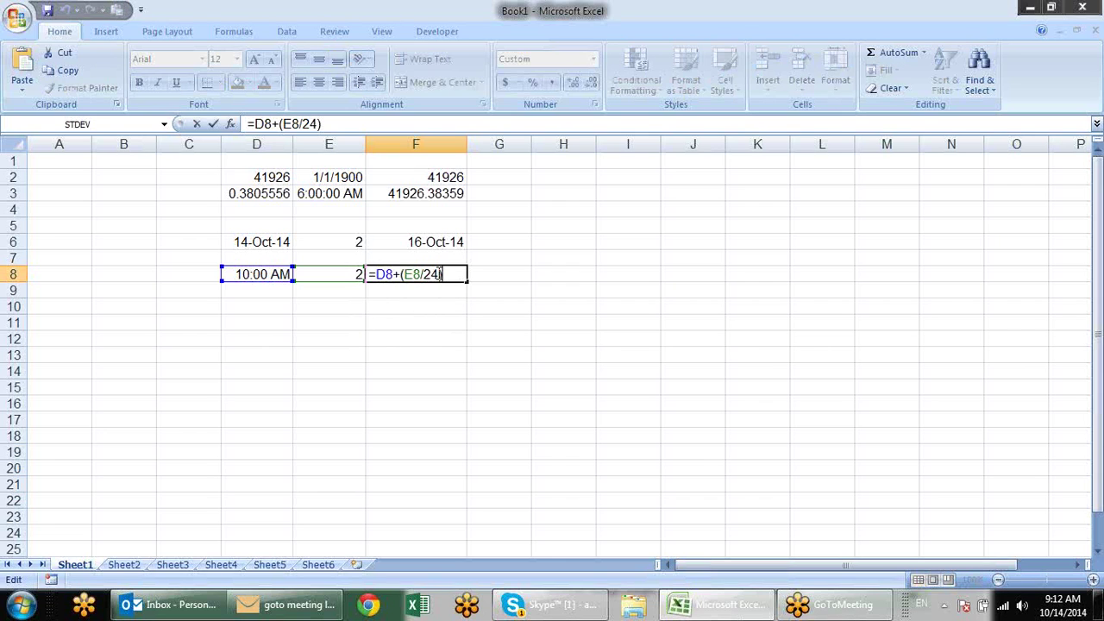
left_click(428, 271)
type("(24")
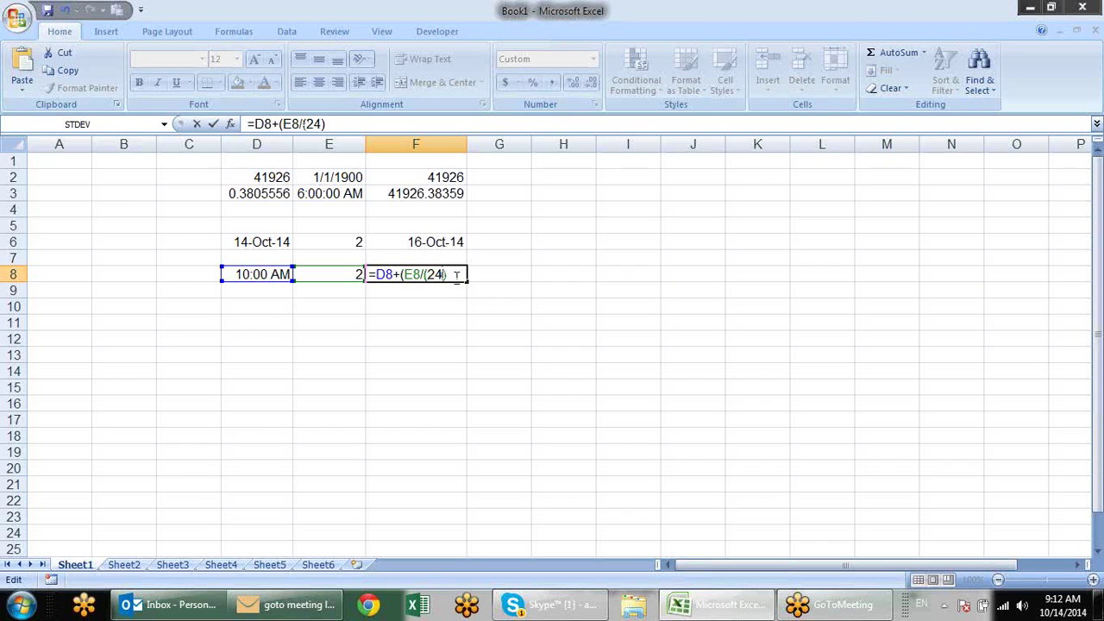
type("*")
type("60)")
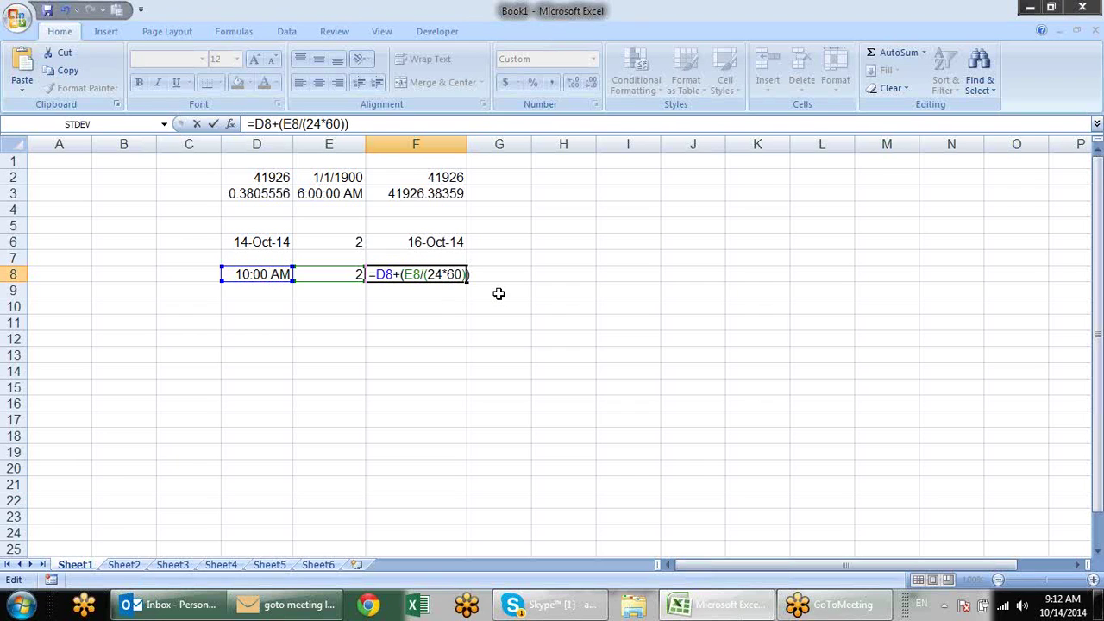
key("Return")
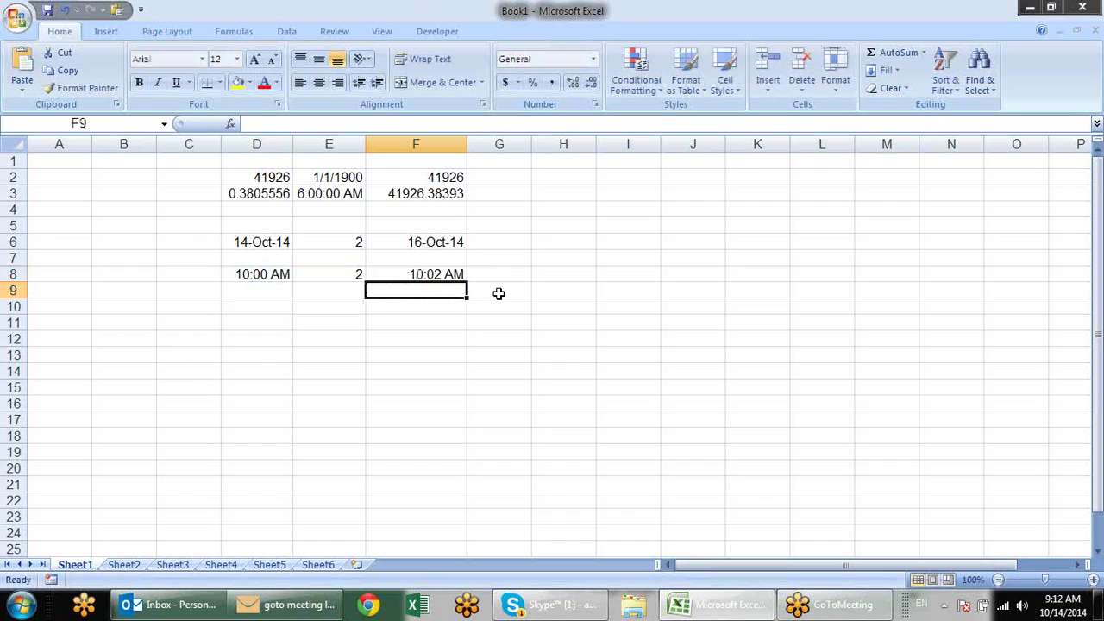
key("Up")
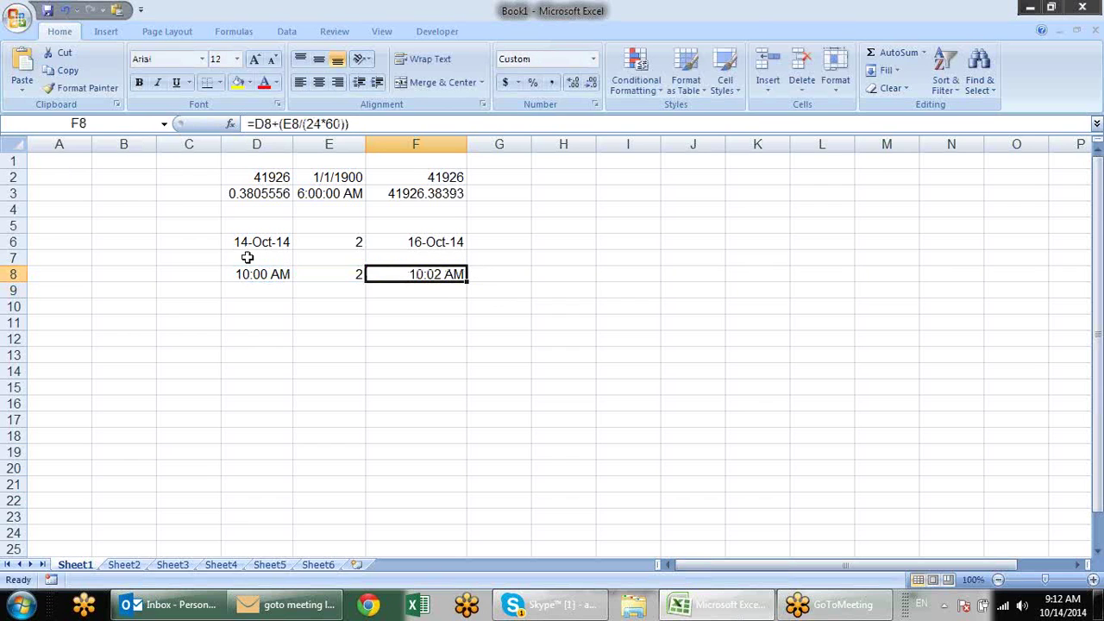
Step: Format the D8:F8 time cells with the 1:30:55 PM time format
left_click(259, 274, "ctrl")
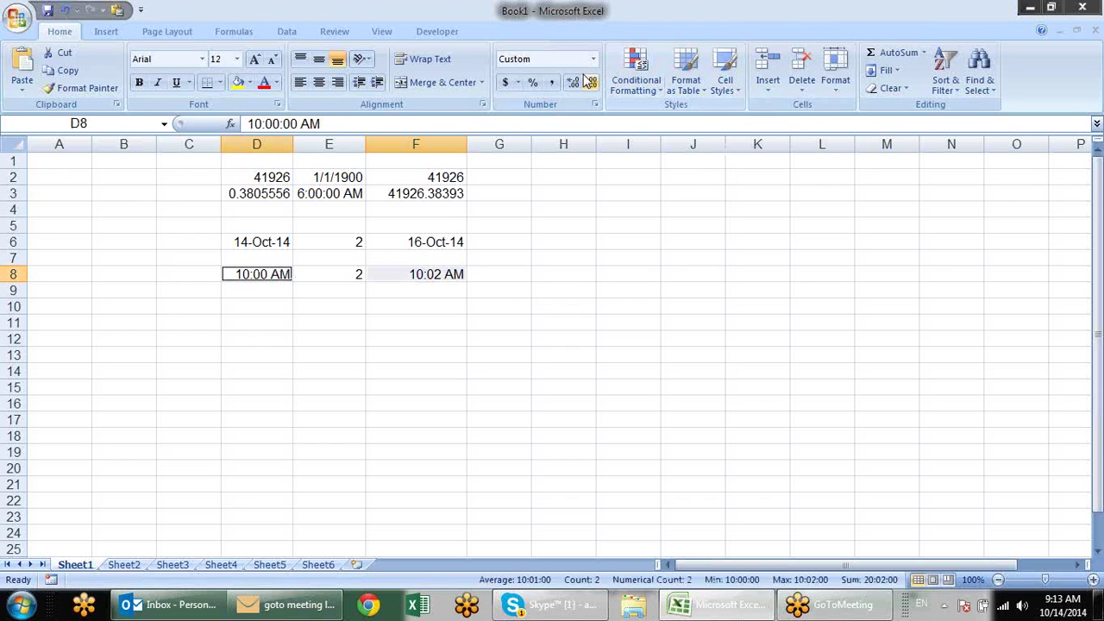
left_click(594, 103)
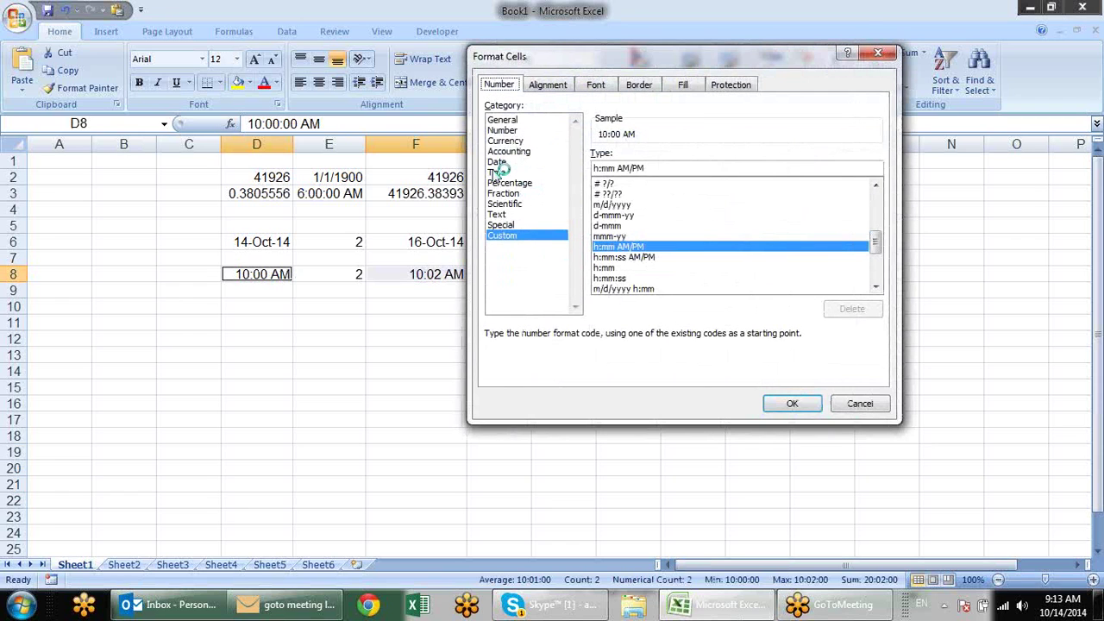
left_click(507, 172)
left_click(638, 209)
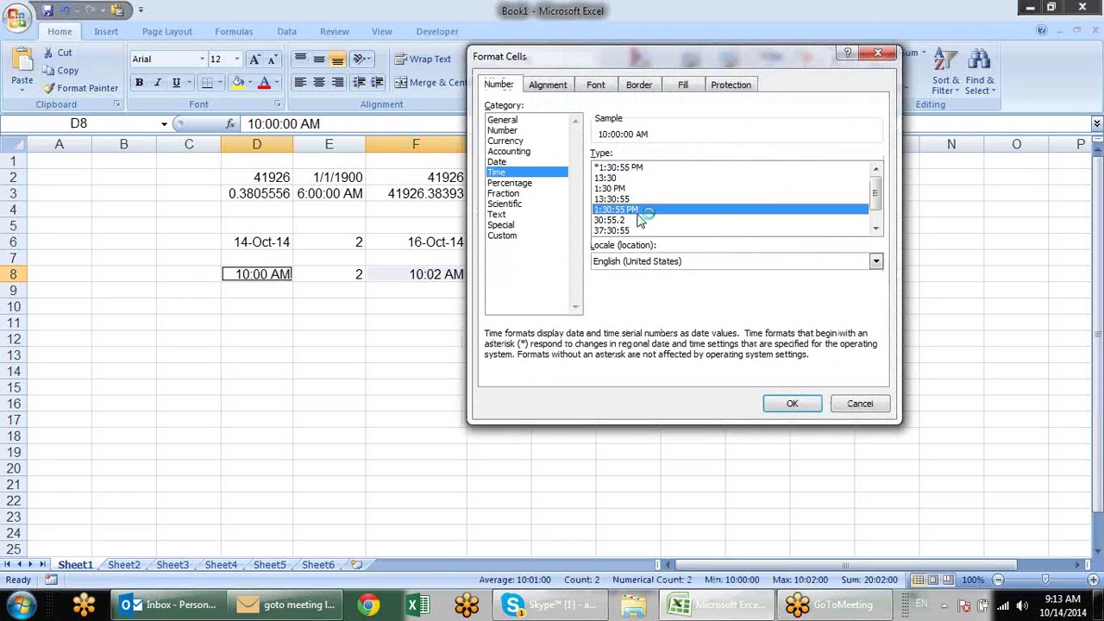
left_click(791, 404)
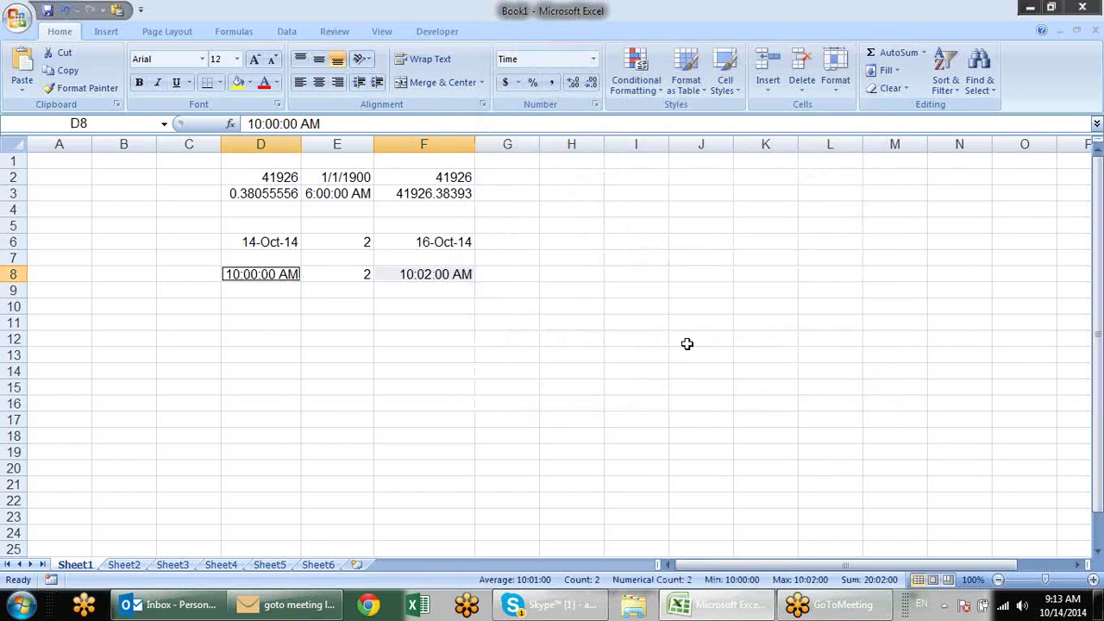
left_click_drag(499, 293, 494, 276)
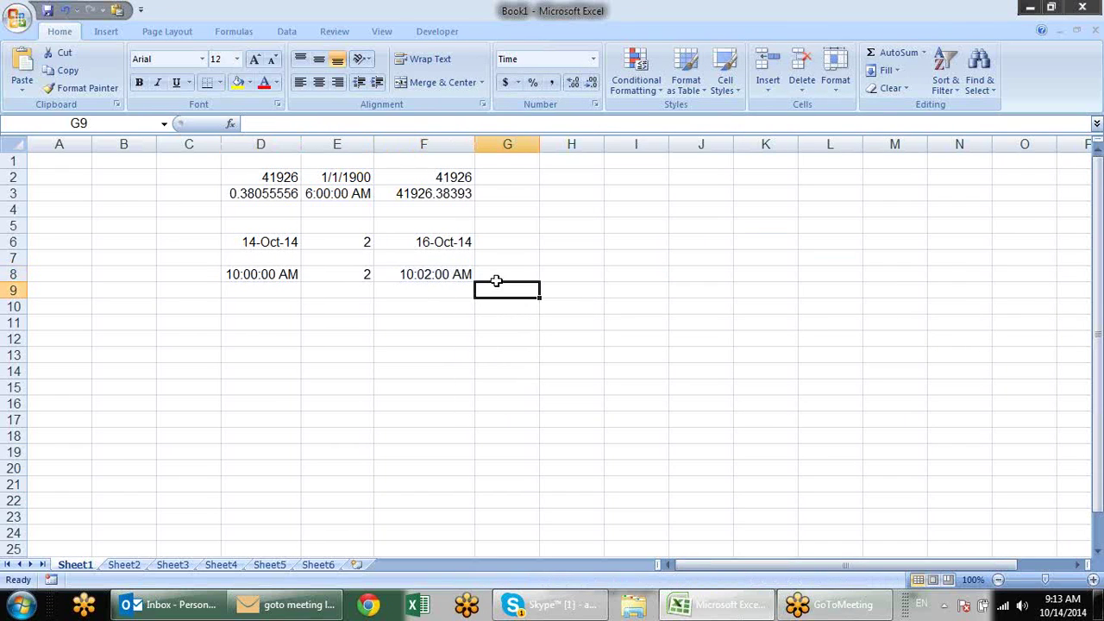
Step: Edit F8 to =D8+(E8/(24*60*60)) so it adds 2 seconds, showing 10:00:02 AM
left_click(367, 272)
left_click(421, 273)
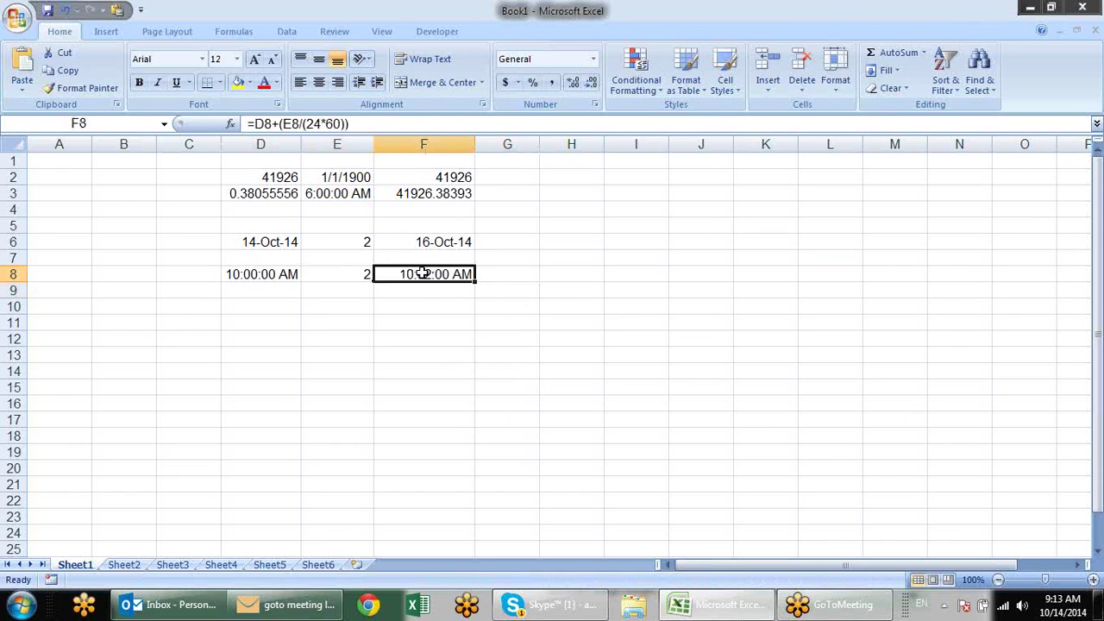
double_click(461, 274)
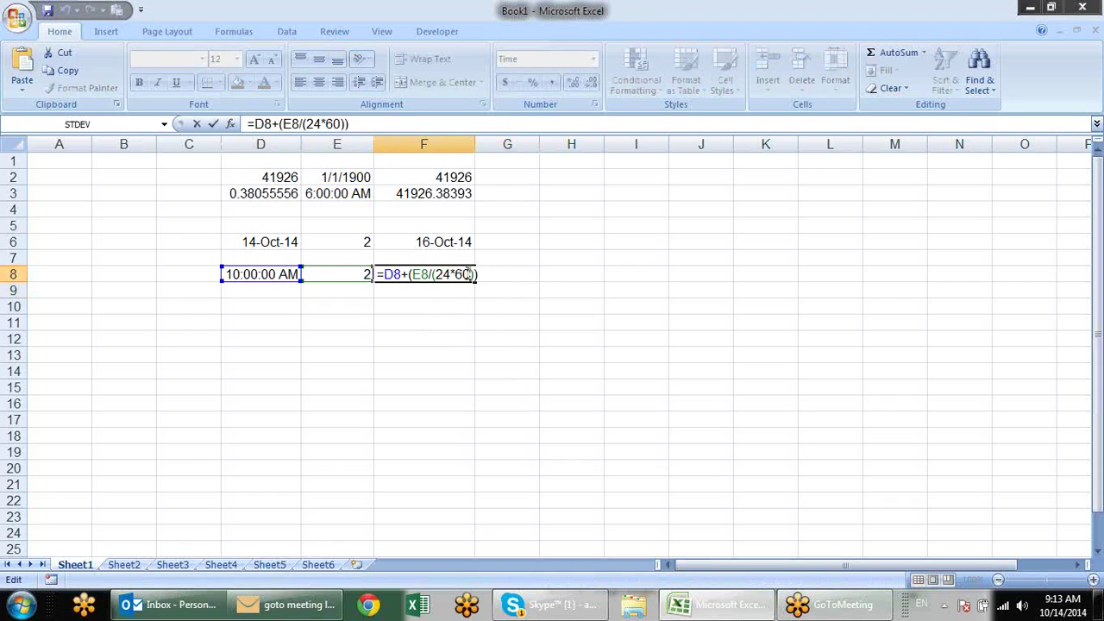
type("*60")
key("Return")
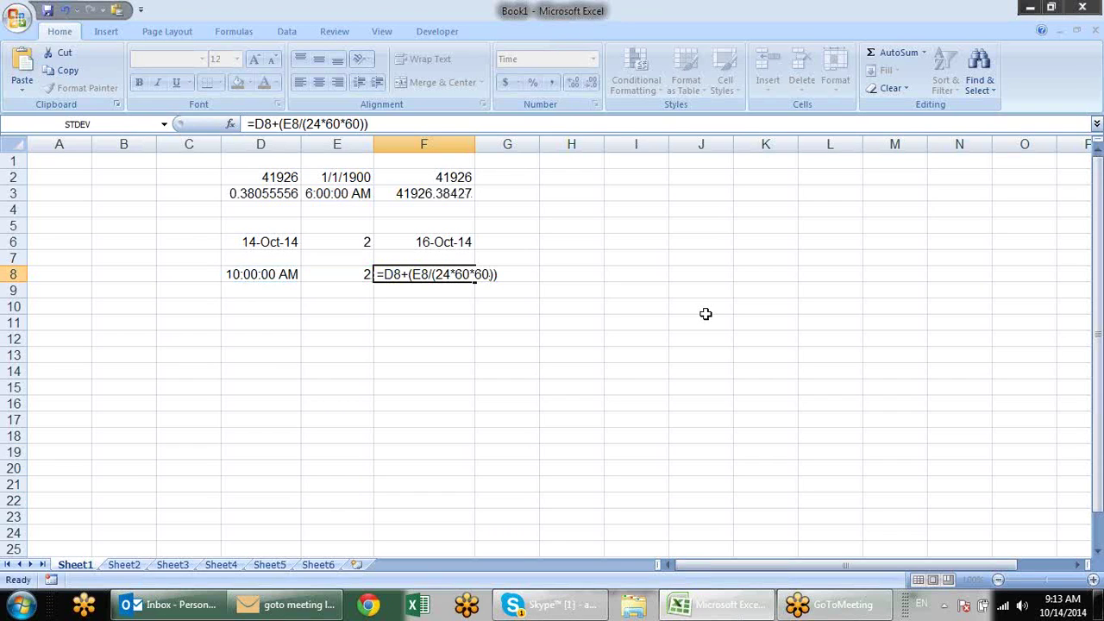
key("Return")
key("Left")
key("Left")
key("Left")
key("Left")
key("Left")
key("Down")
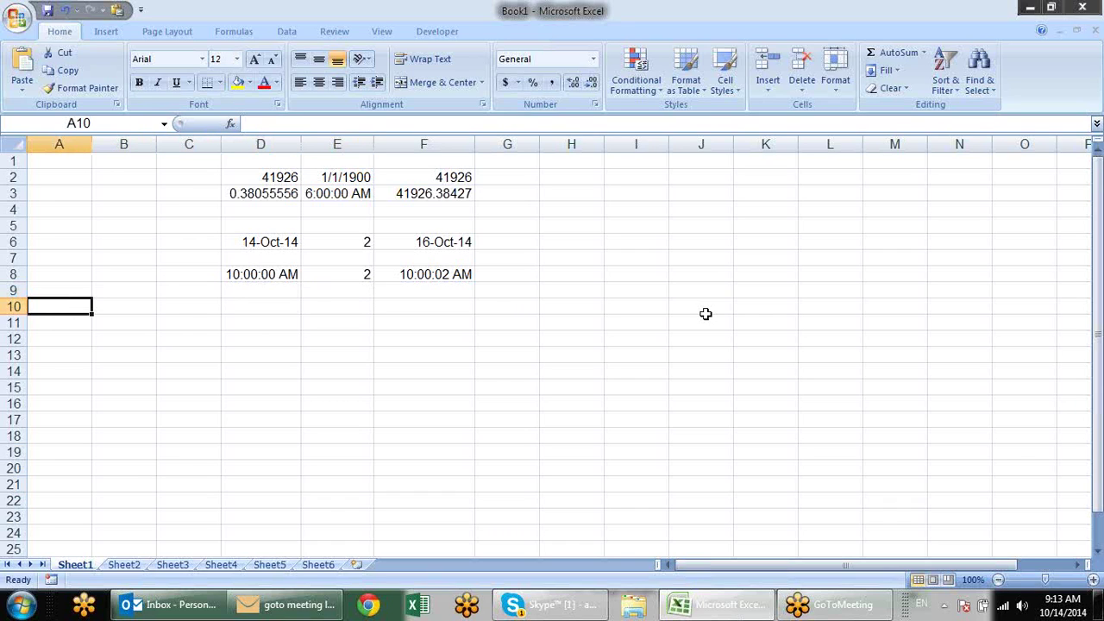
Step: Insert today's date in A10 and format it as day-month-year (14-Oct-14)
key("ctrl+semicolon")
key("Return")
type("1")
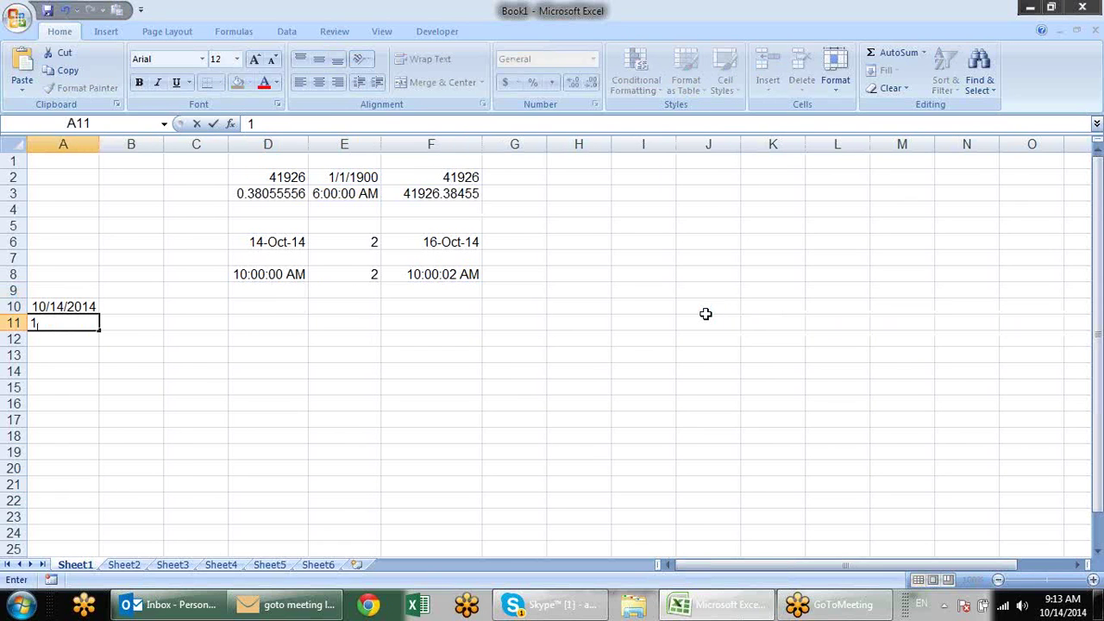
key("Escape")
key("Up")
key("ctrl+shift+3")
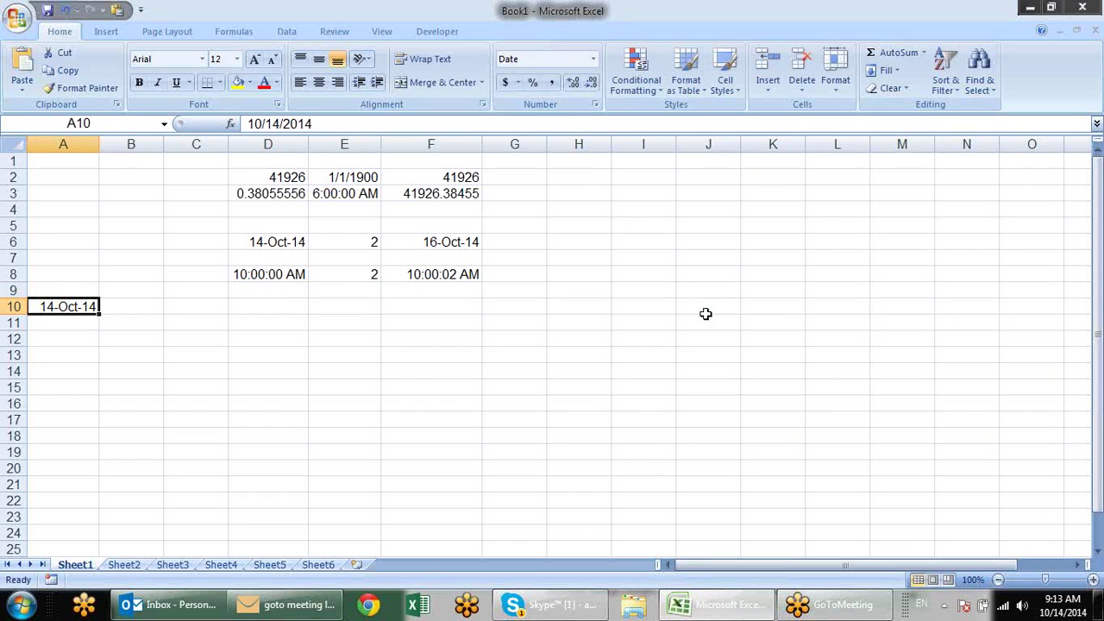
Step: Enter =DAY(A10) in B10 to extract the day, 14
key("Right")
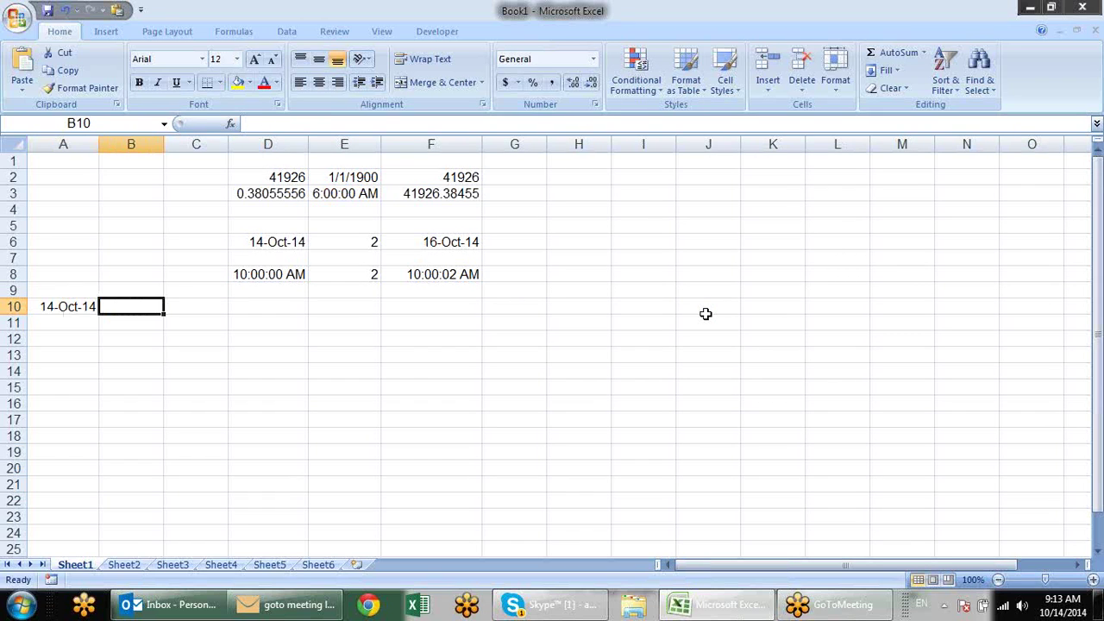
type("=da")
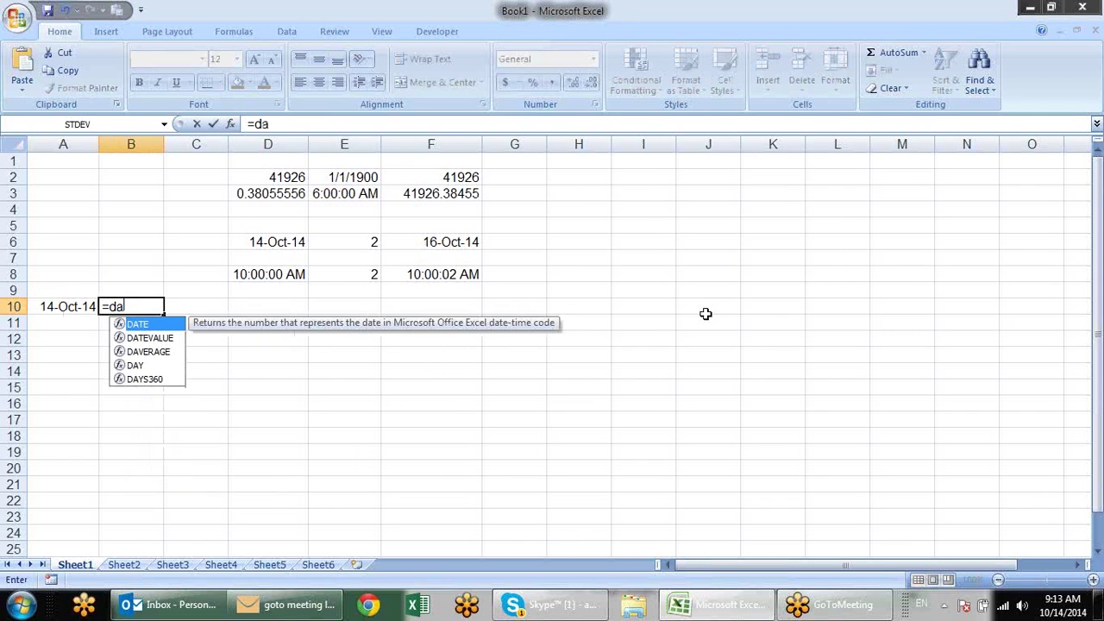
key("Down")
key("Down")
key("Down")
key("Tab")
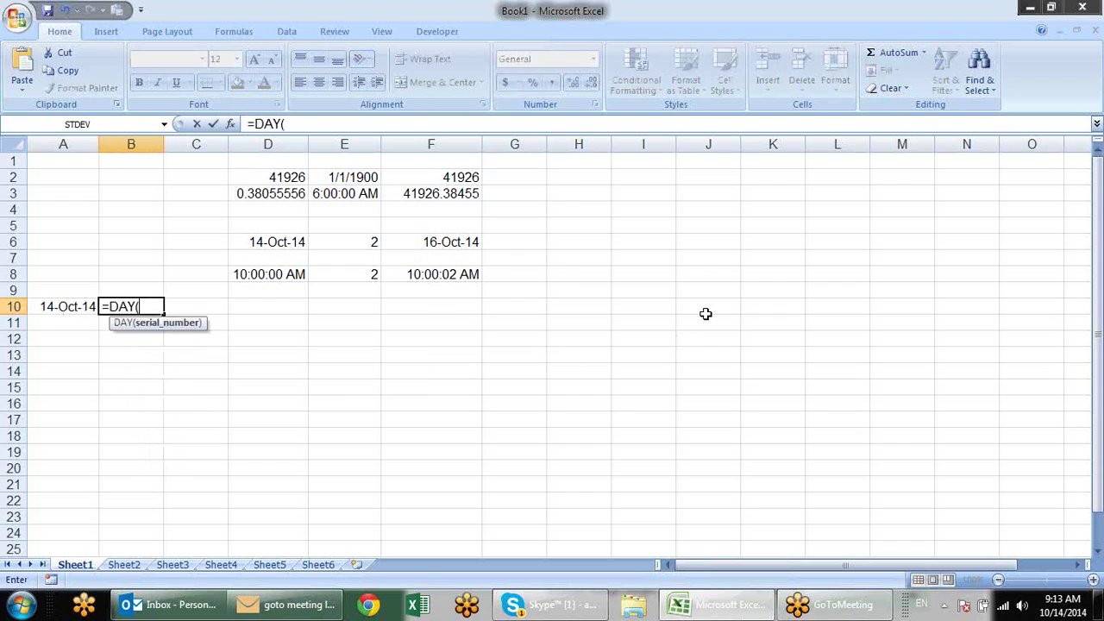
key("Left")
type(")")
key("Return")
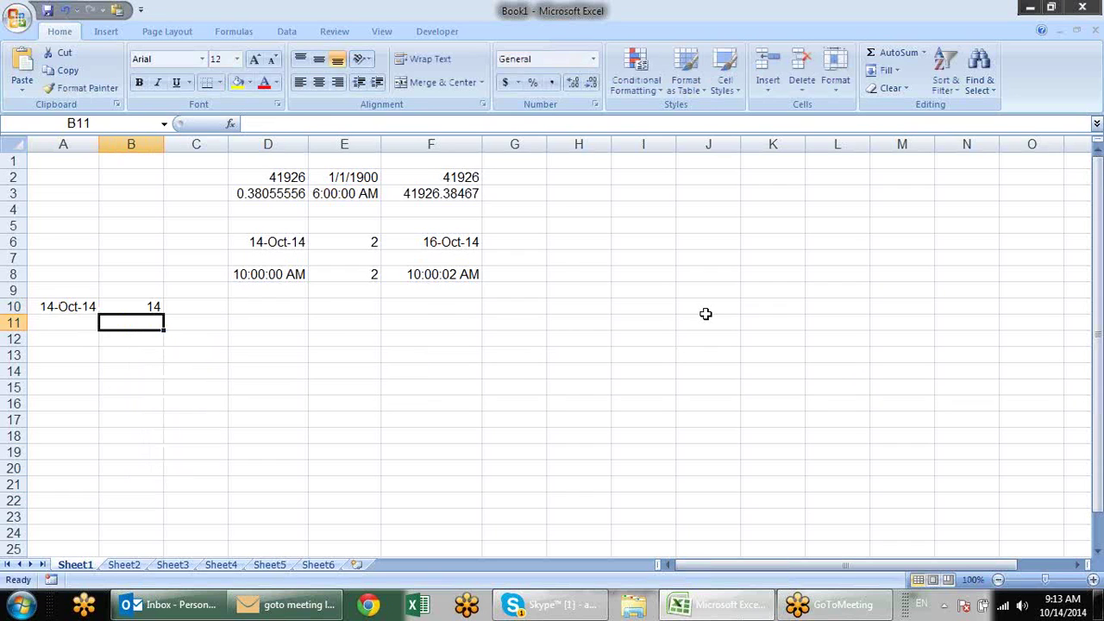
Step: Enter =MONTH(A10) in C10 to extract the month, 10
key("Up")
key("Right")
type("=mobi")
key("BackSpace")
key("BackSpace")
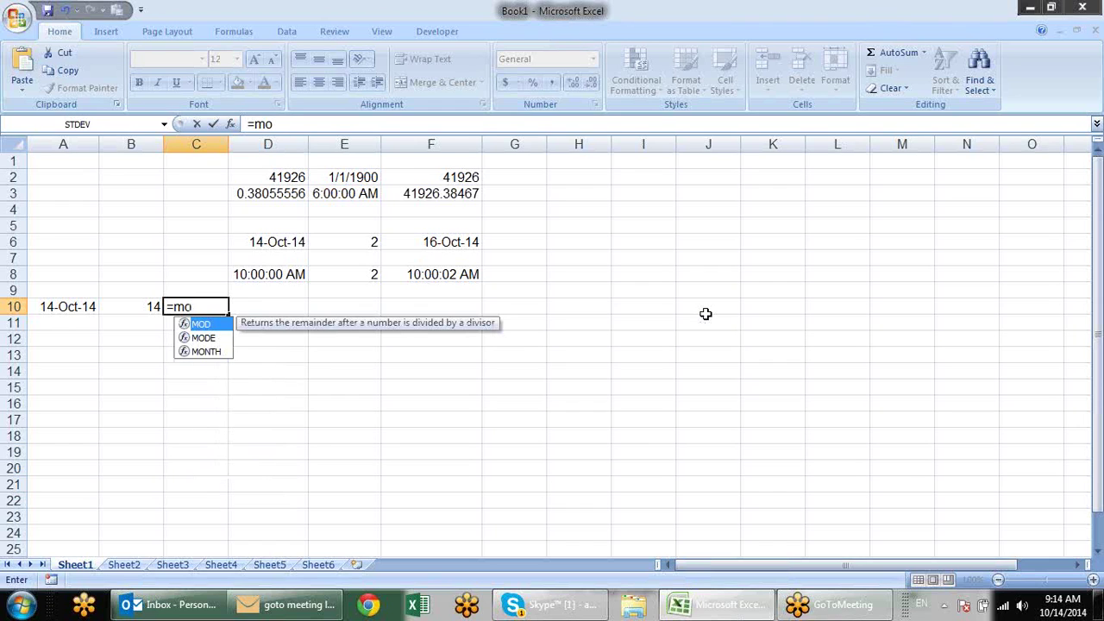
key("Down")
key("Down")
key("Tab")
key("Left")
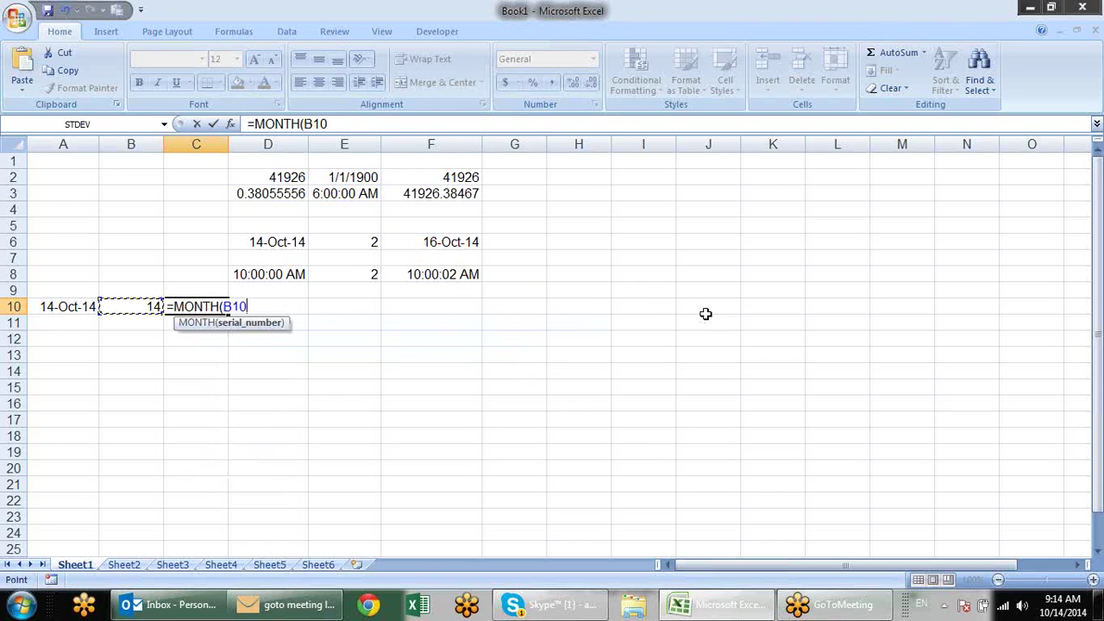
key("Left")
key("Return")
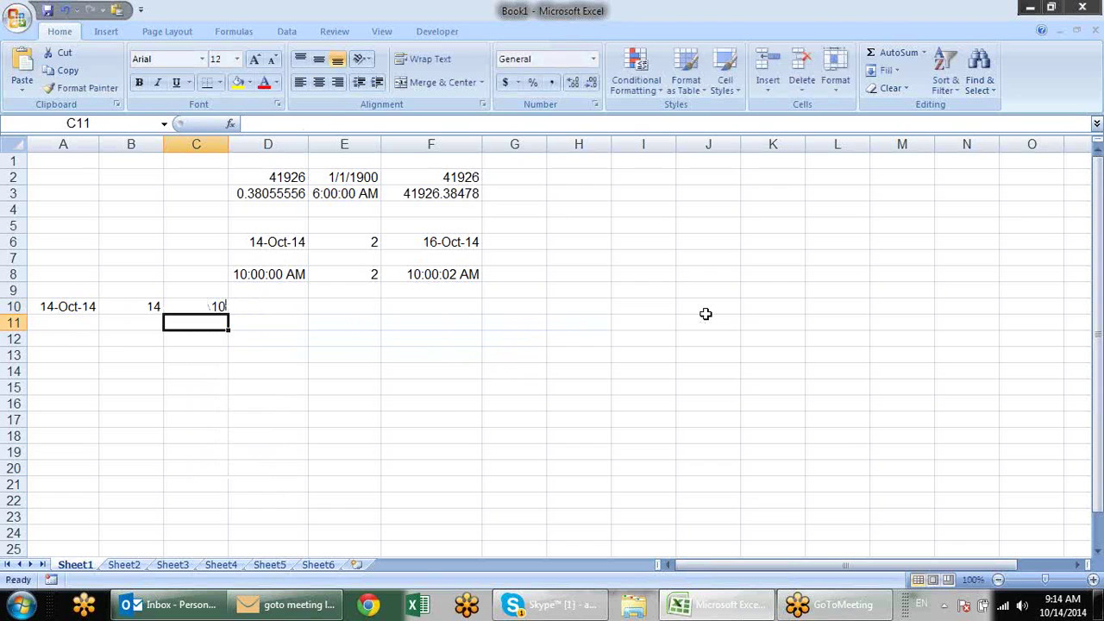
Step: Start a YEAR formula in D10 that points at the date in A10
key("Up")
key("Right")
type("=")
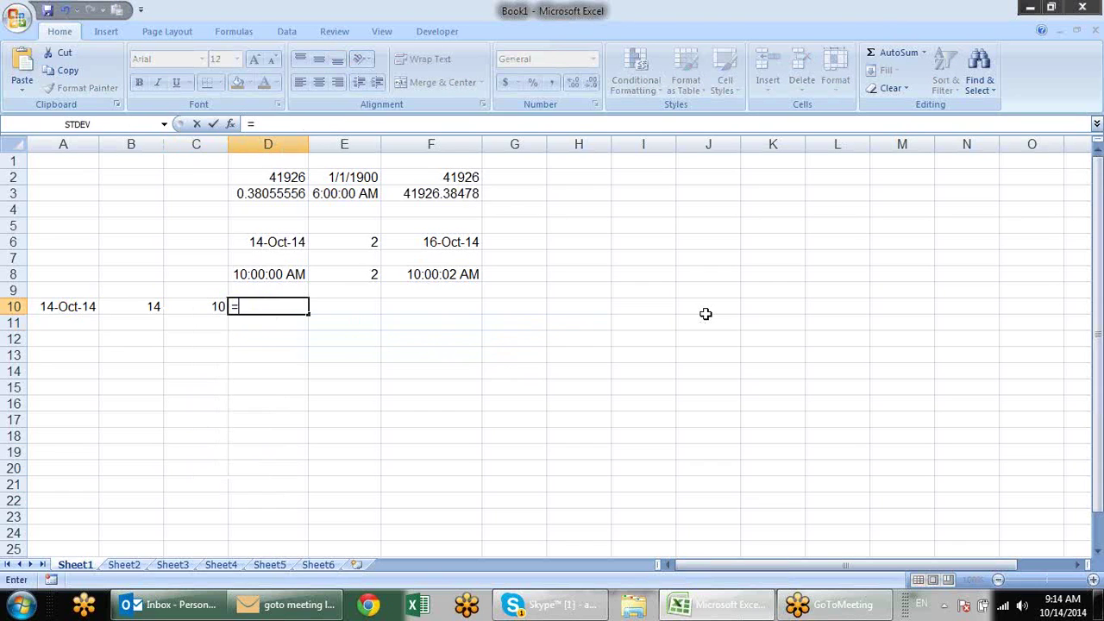
type("year")
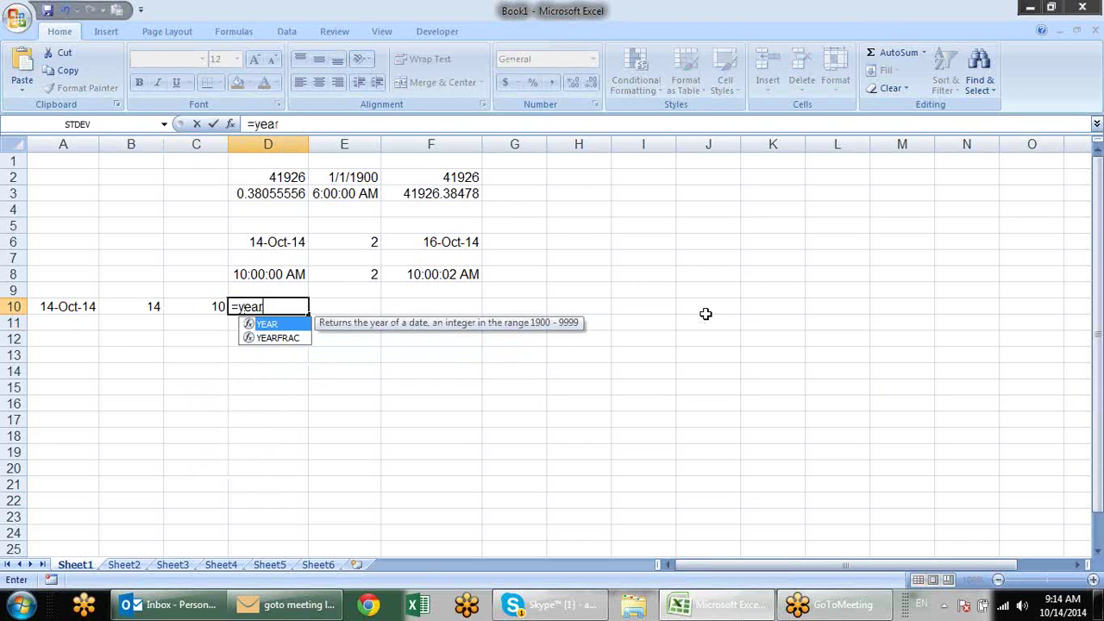
key("Tab")
key("Left")
key("Left")
key("Left")
Step: Commit the YEAR formula in D10, returning 2014
key("Return")
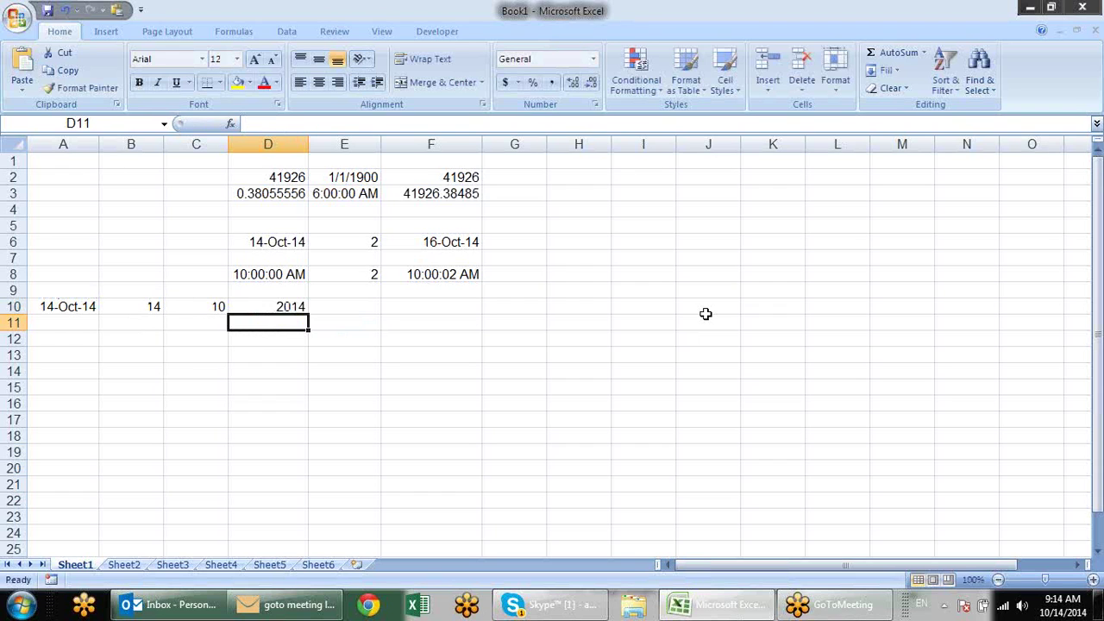
key("Up")
key("Right")
Step: Enter =DATE(D10,C10,B10) in E10 and format it as a date showing 14-Oct-14
type("=dat")
key("Tab")
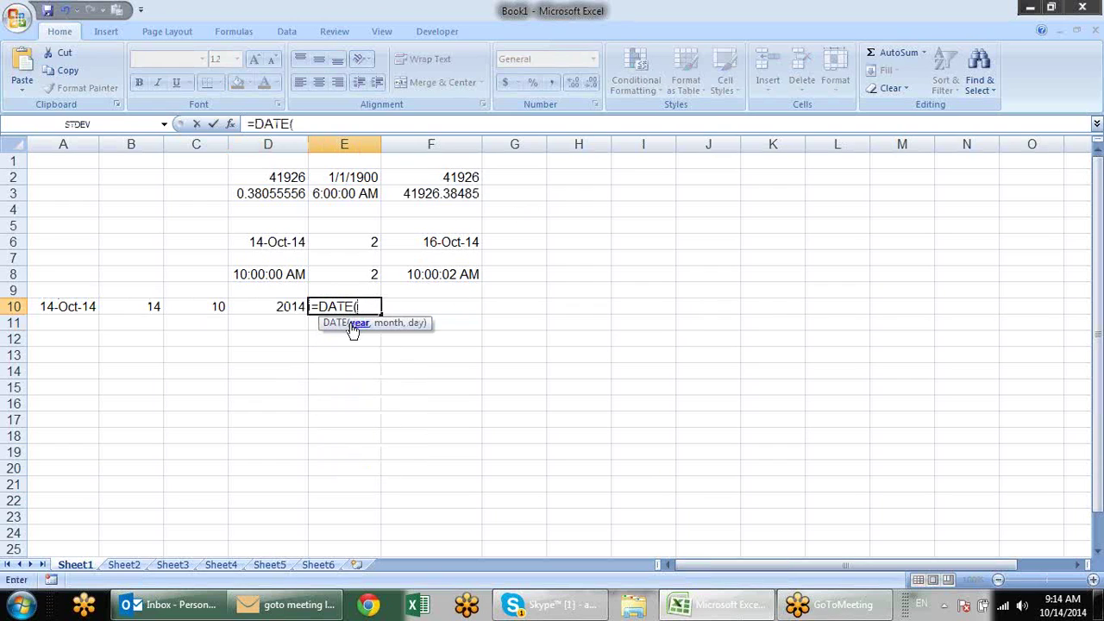
left_click(288, 304)
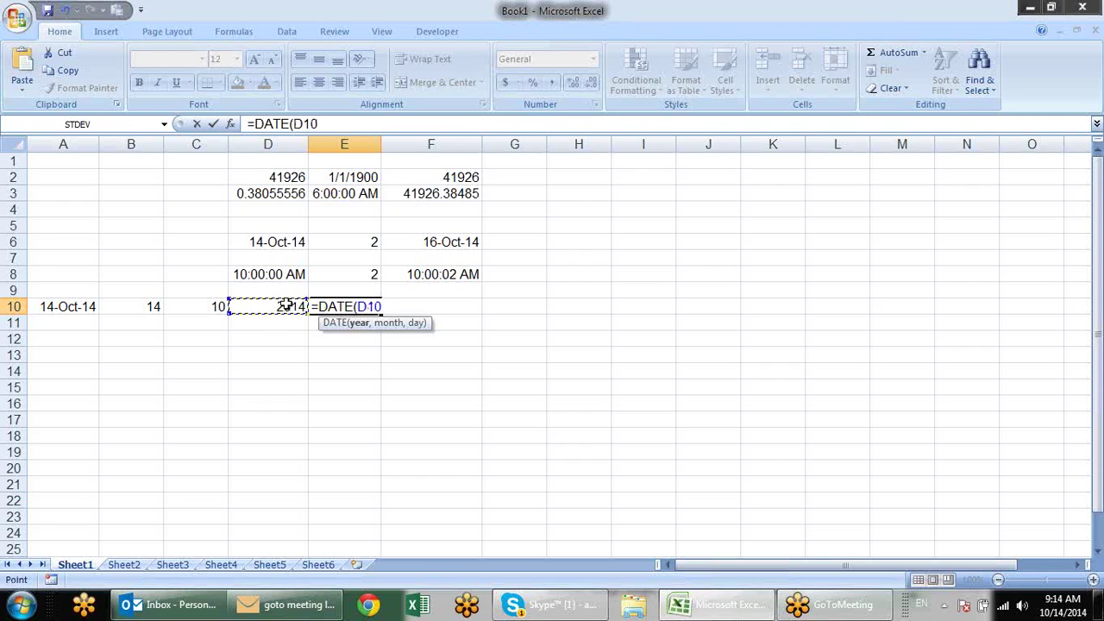
type(",")
left_click(222, 307)
type(",")
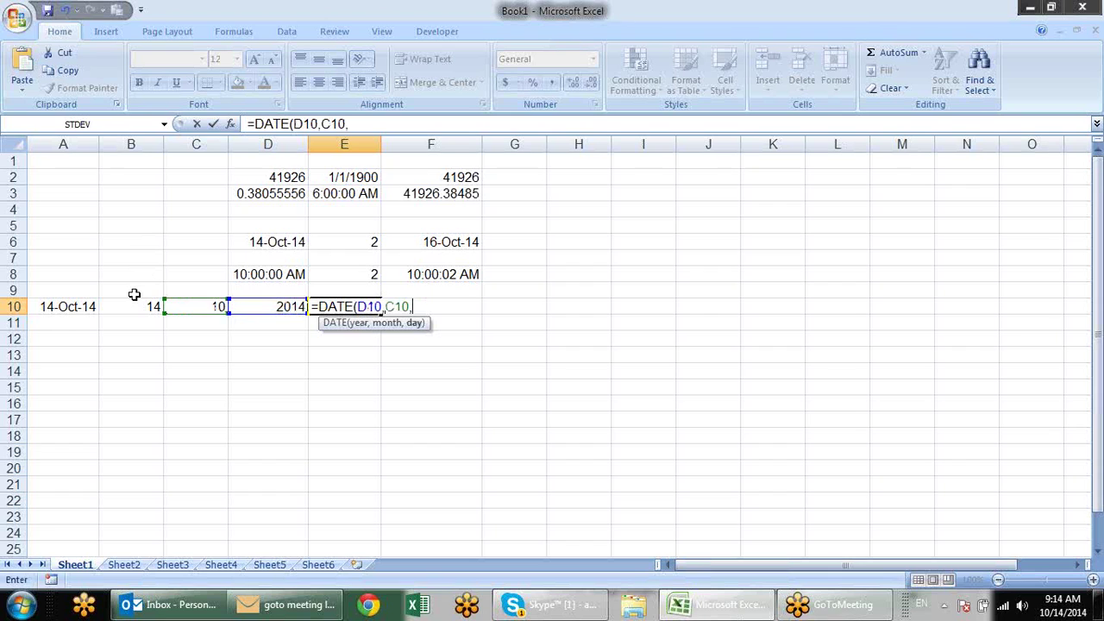
left_click(136, 307)
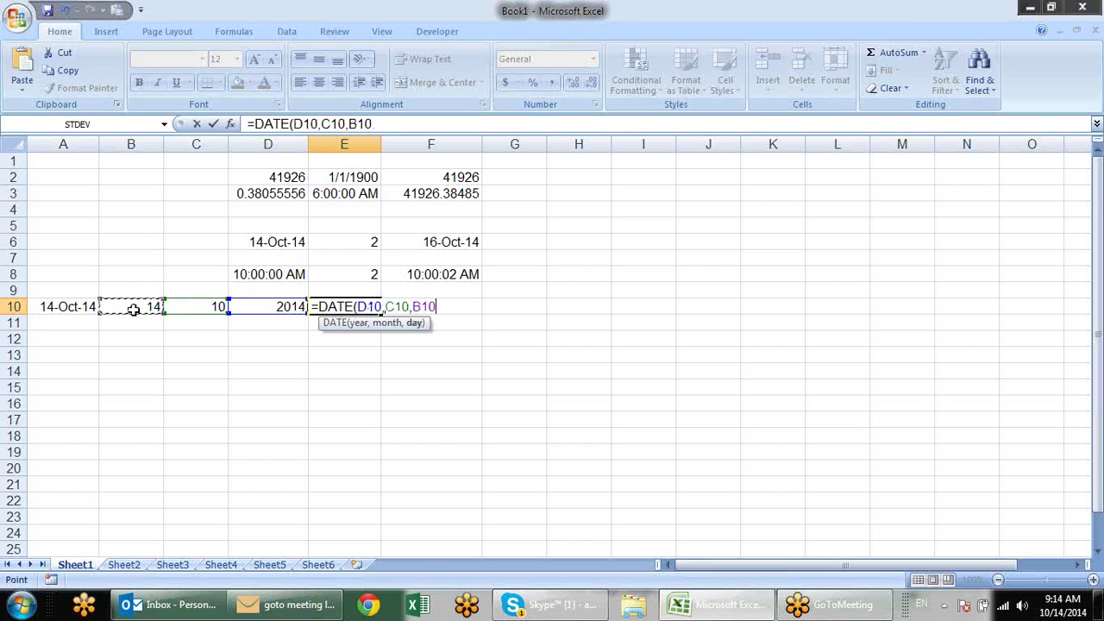
type(")")
key("Return")
key("Up")
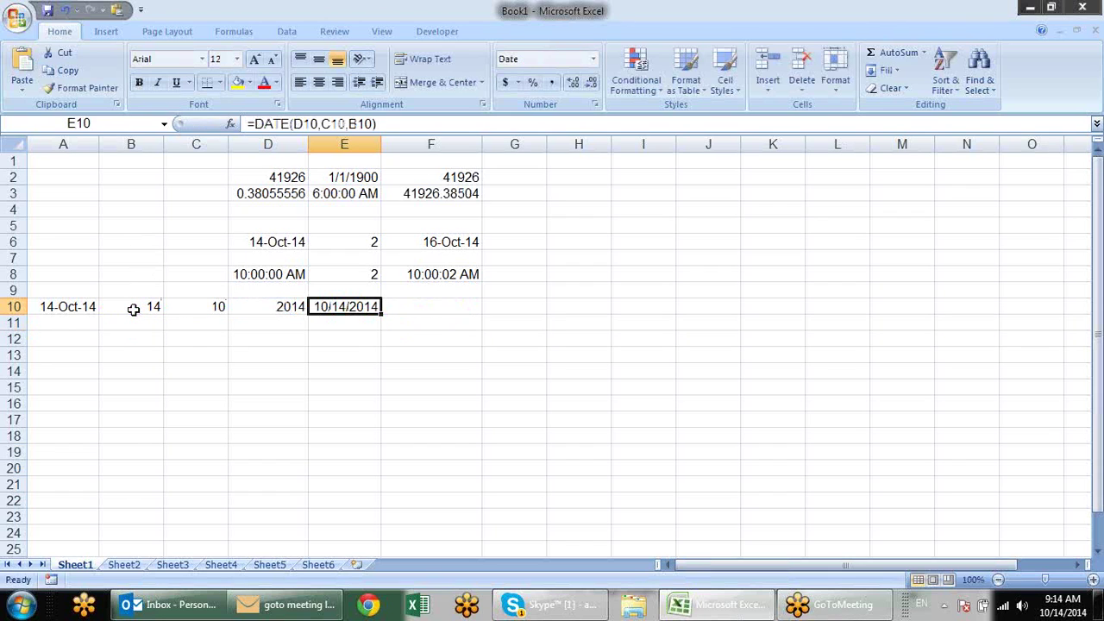
key("ctrl+shift+numbersign")
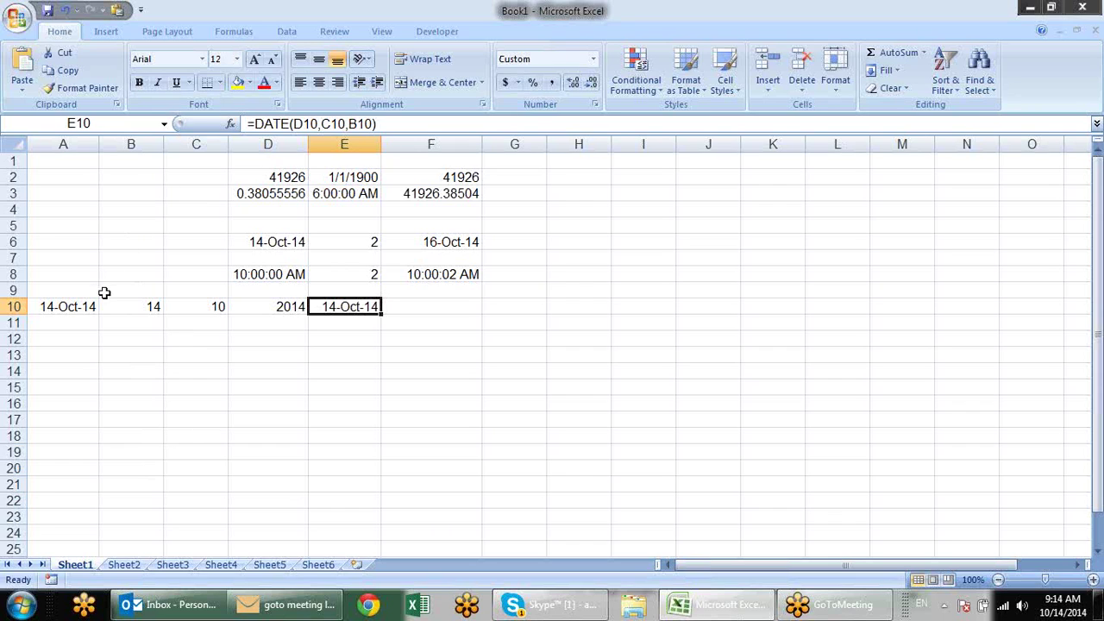
Step: Enter the value 2 in B11, C11 and D11
left_click(126, 321)
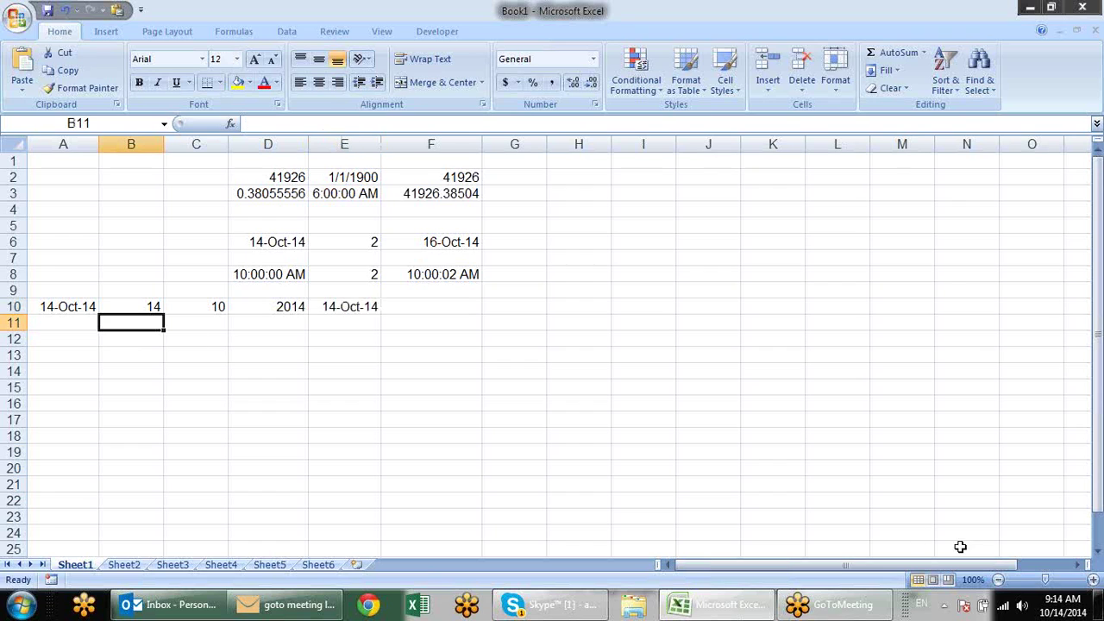
type("2")
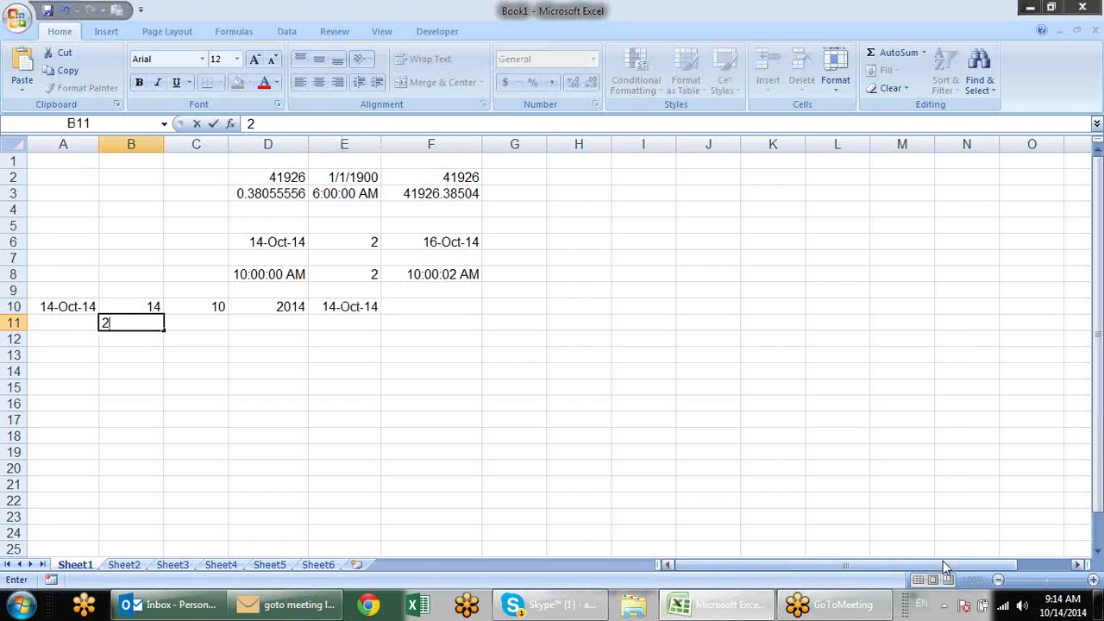
key("Tab")
type("2")
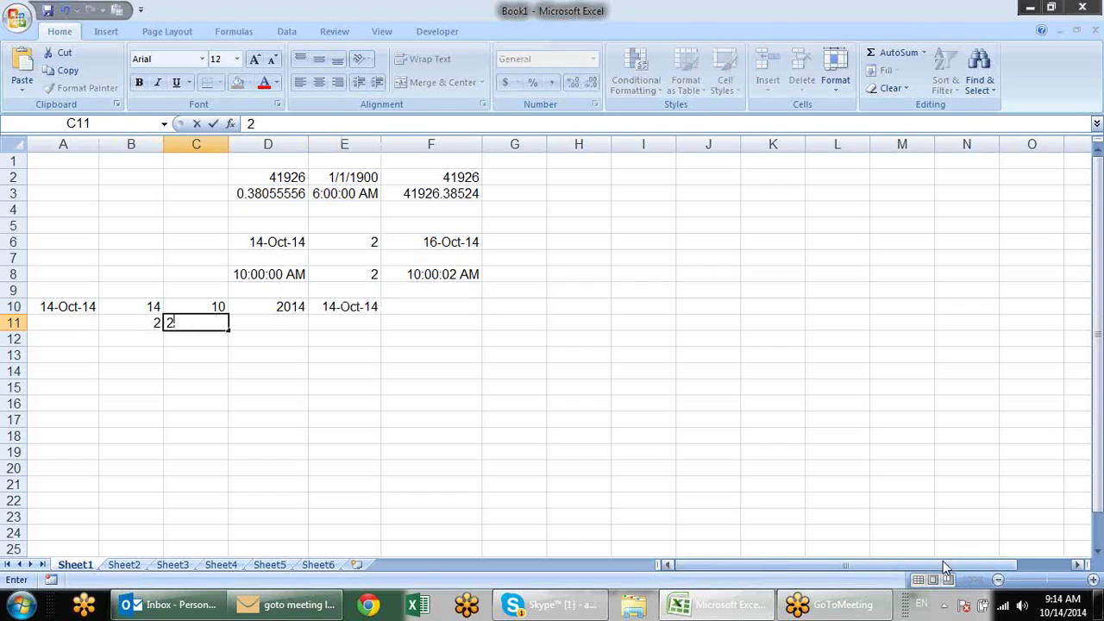
key("Tab")
type("2")
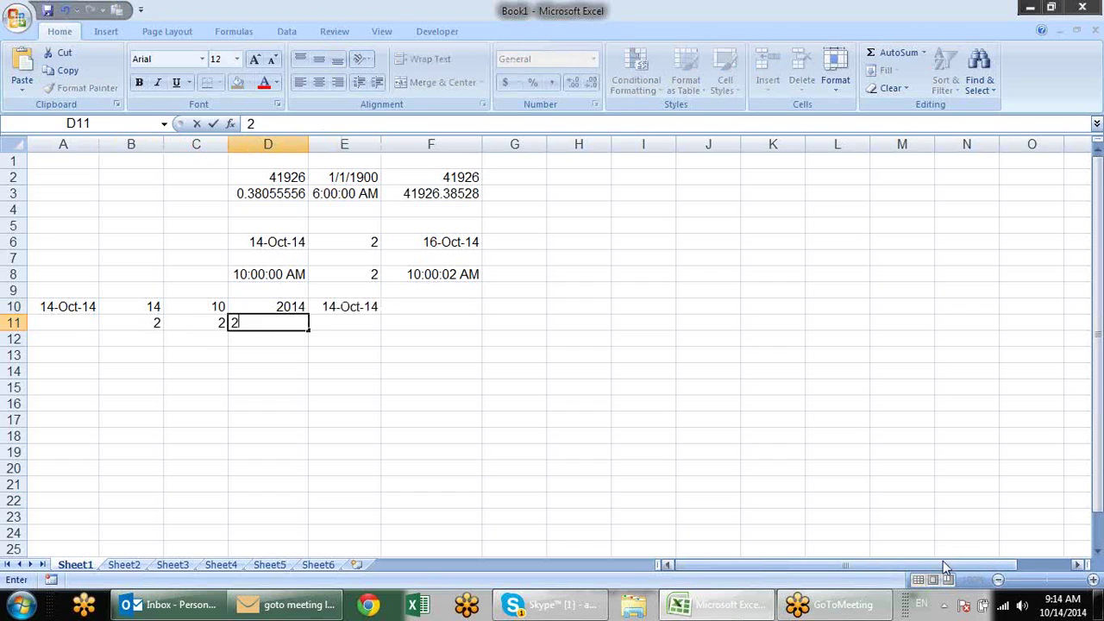
key("Return")
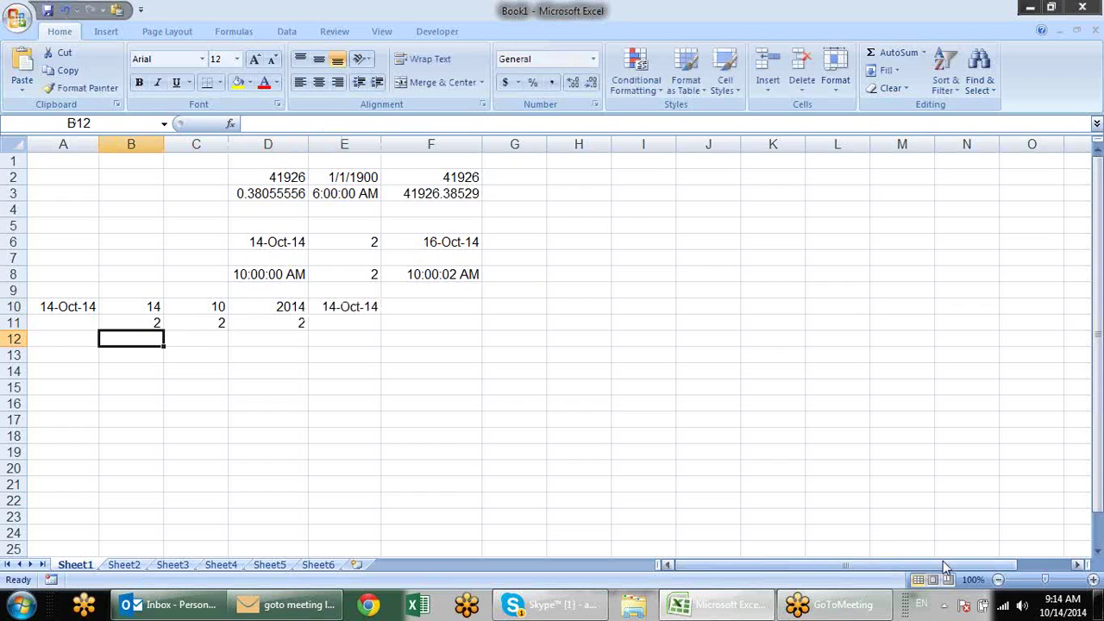
Step: Add the headers day, month, year and date in B9:E9
key("Up")
key("Up")
key("Up")
type("da")
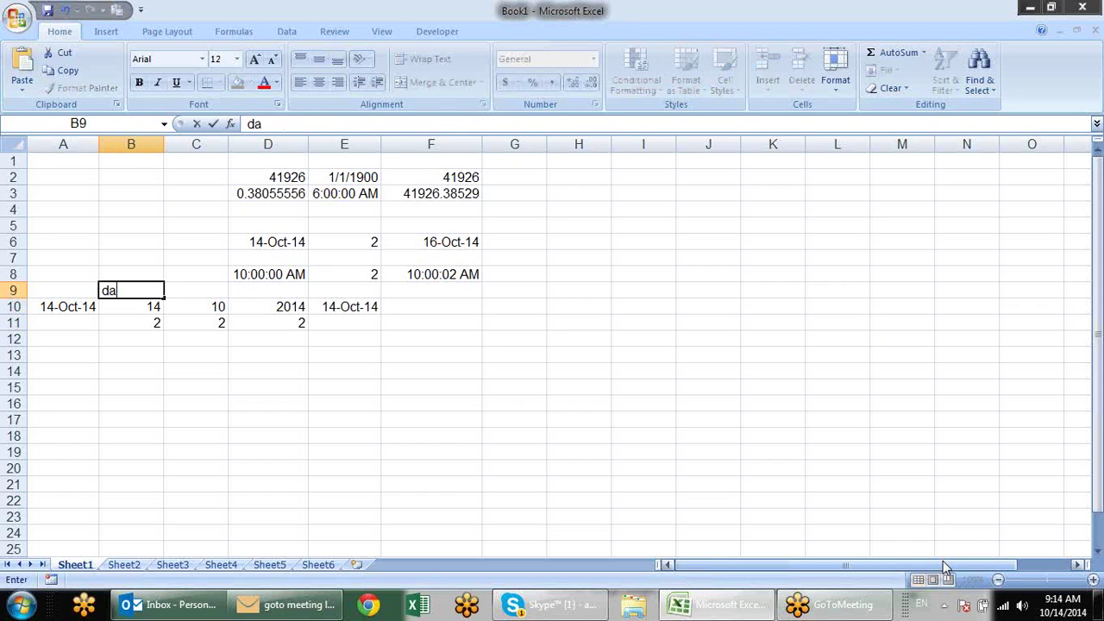
type("y")
key("Tab")
type("month")
key("Tab")
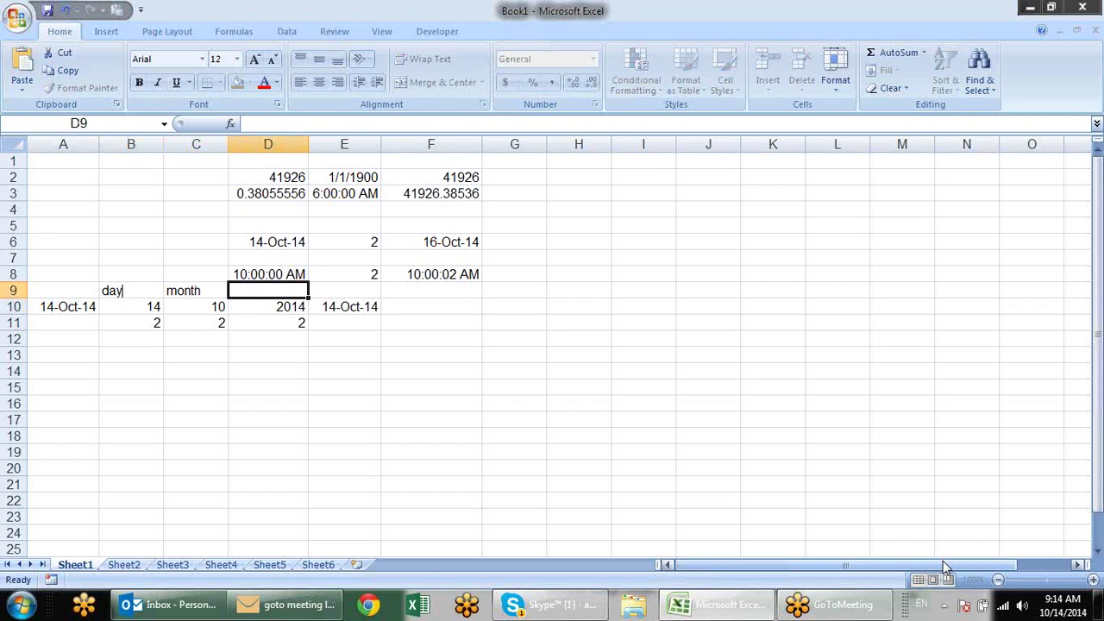
type("year")
key("Tab")
type("date")
key("Return")
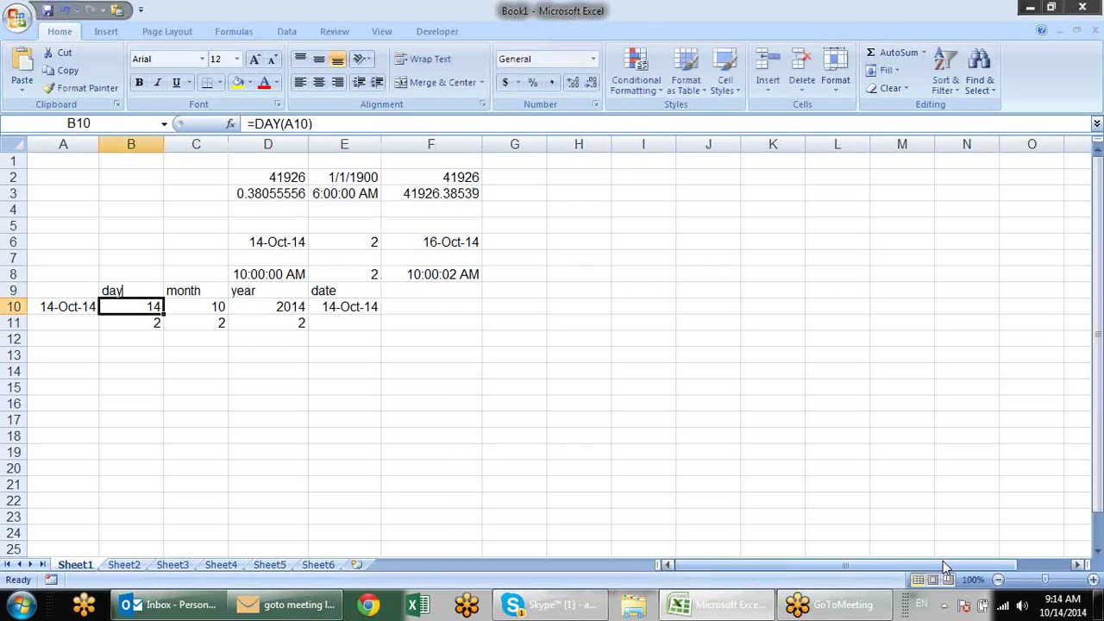
Step: Review the day, month and year formulas in row 10, ending in E11
key("Down")
key("Down")
key("Up")
key("Up")
key("shift+Down")
key("Right")
key("Right")
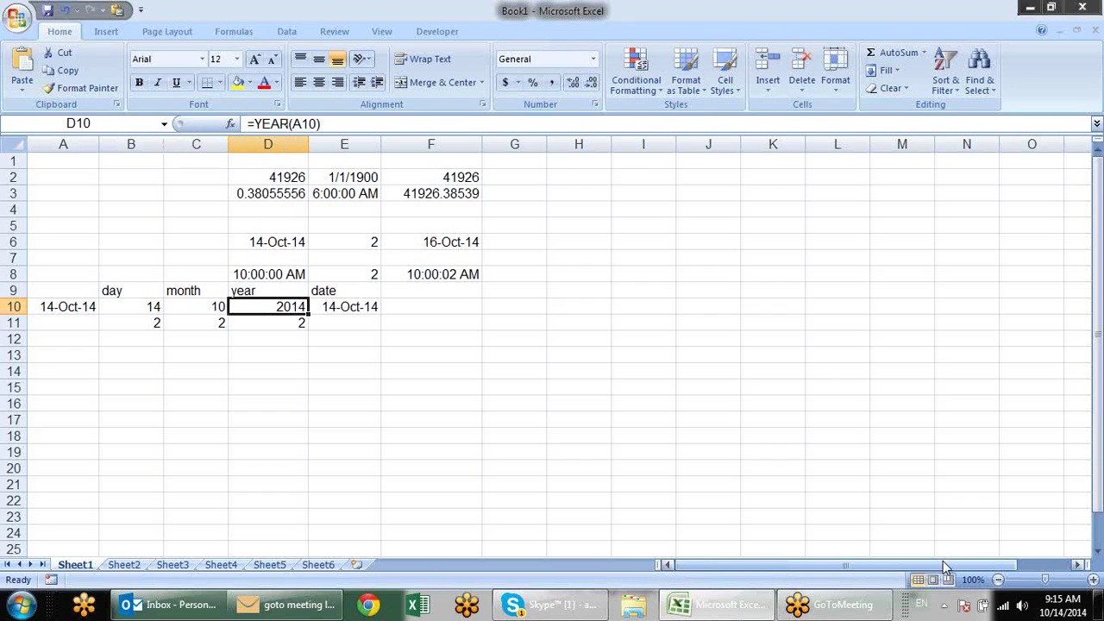
key("Left")
key("Down")
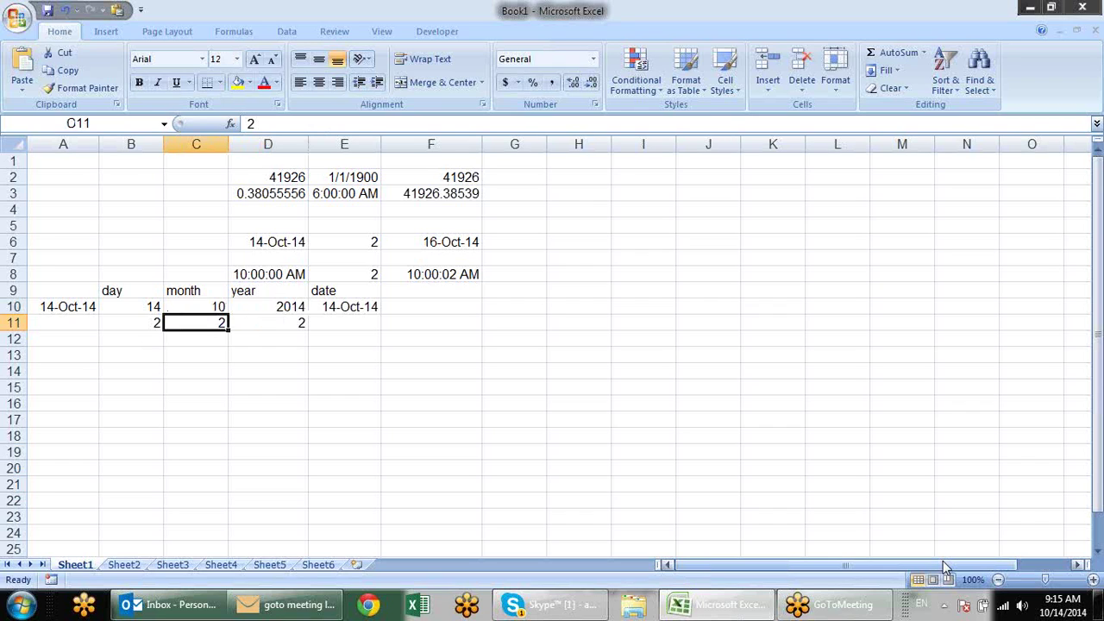
key("Right")
key("Right")
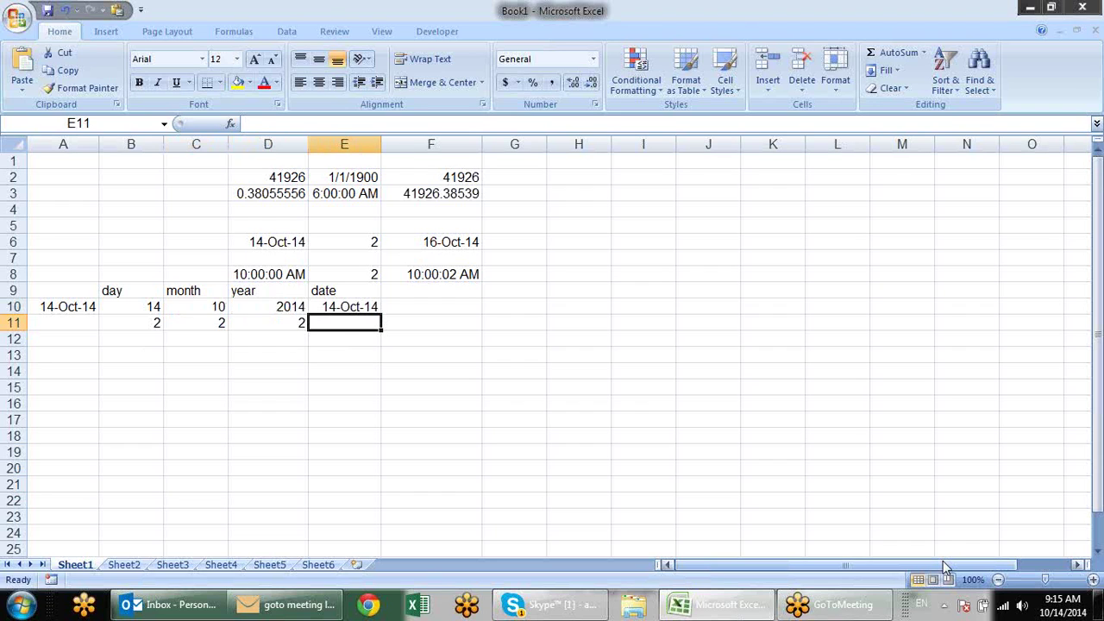
Step: Enter =EDATE(A10,2) in E11 and format the result as a date
type("=")
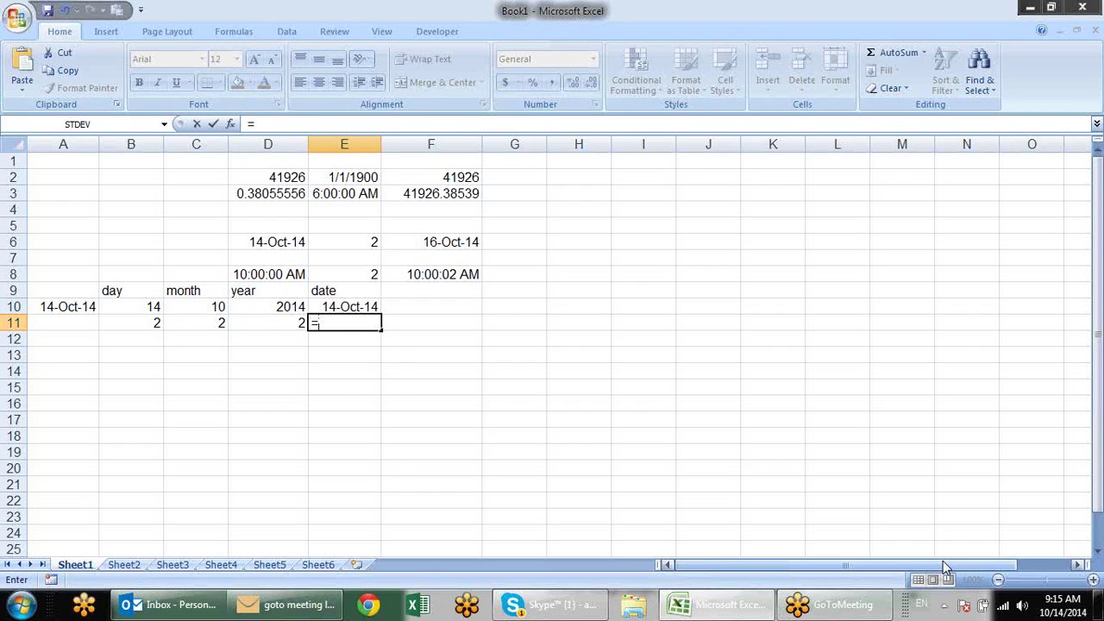
type("ed")
key("Tab")
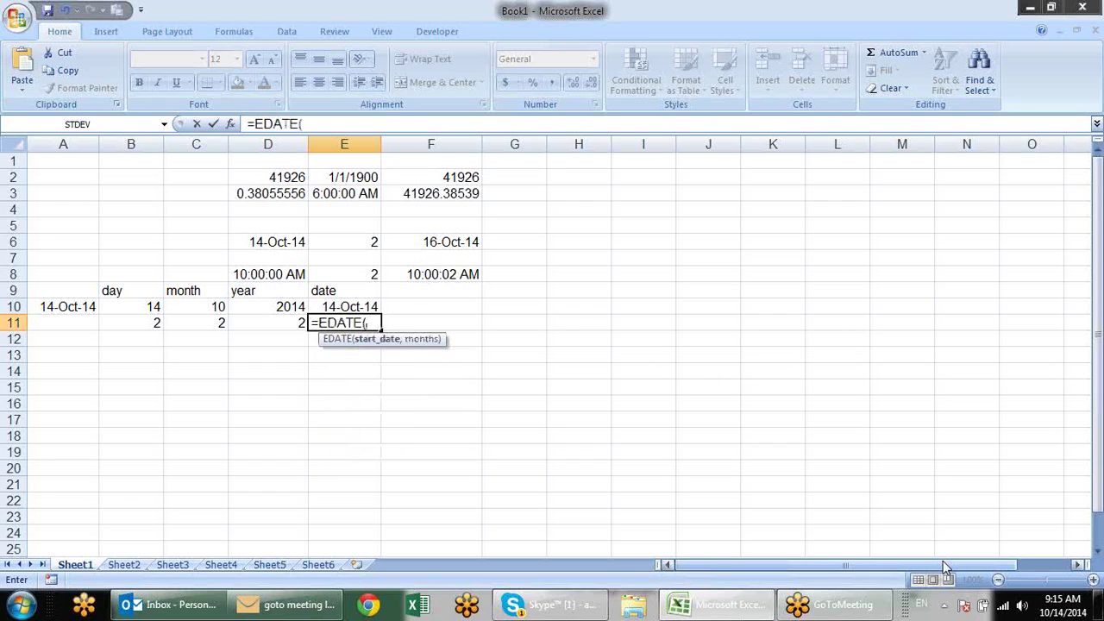
key("Left")
key("Left")
key("Left")
key("Left")
key("Up")
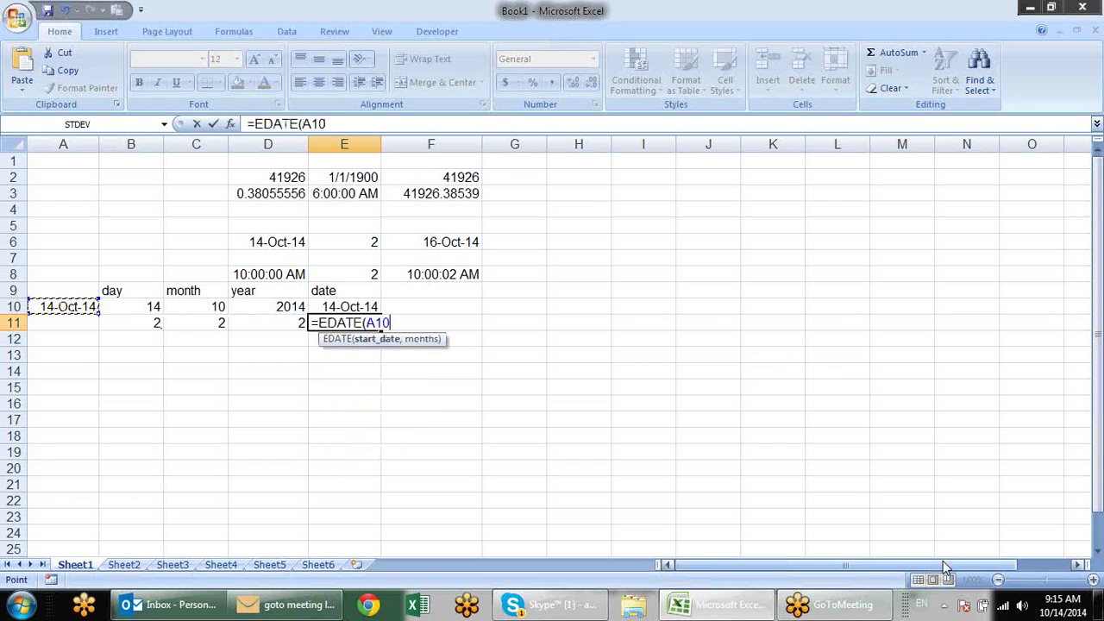
type(",2")
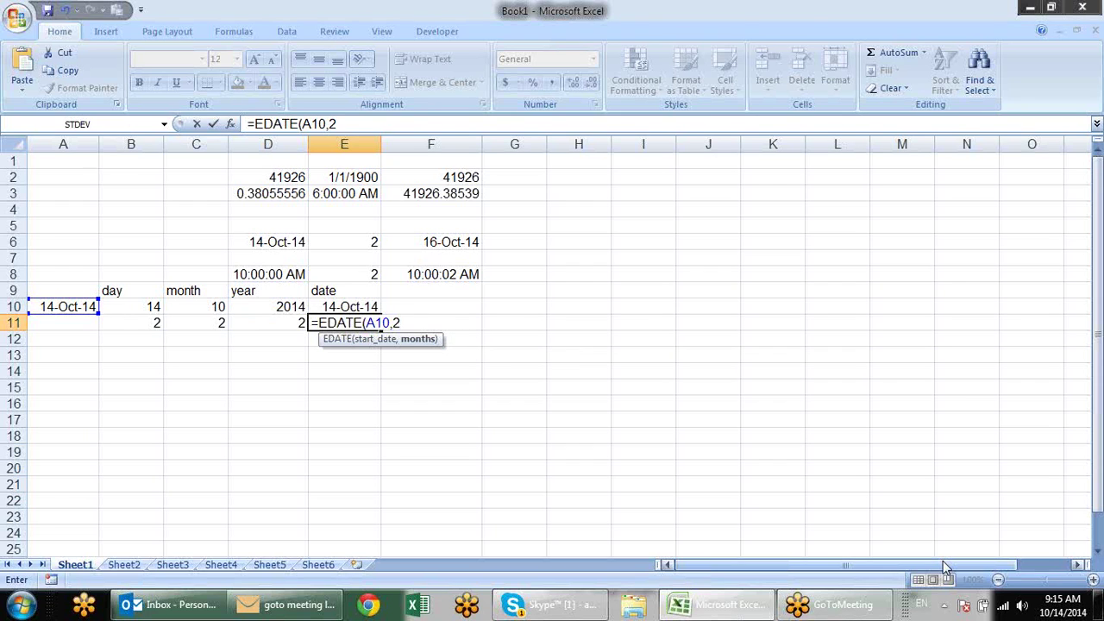
key("Return")
key("Up")
key("ctrl+shift+3")
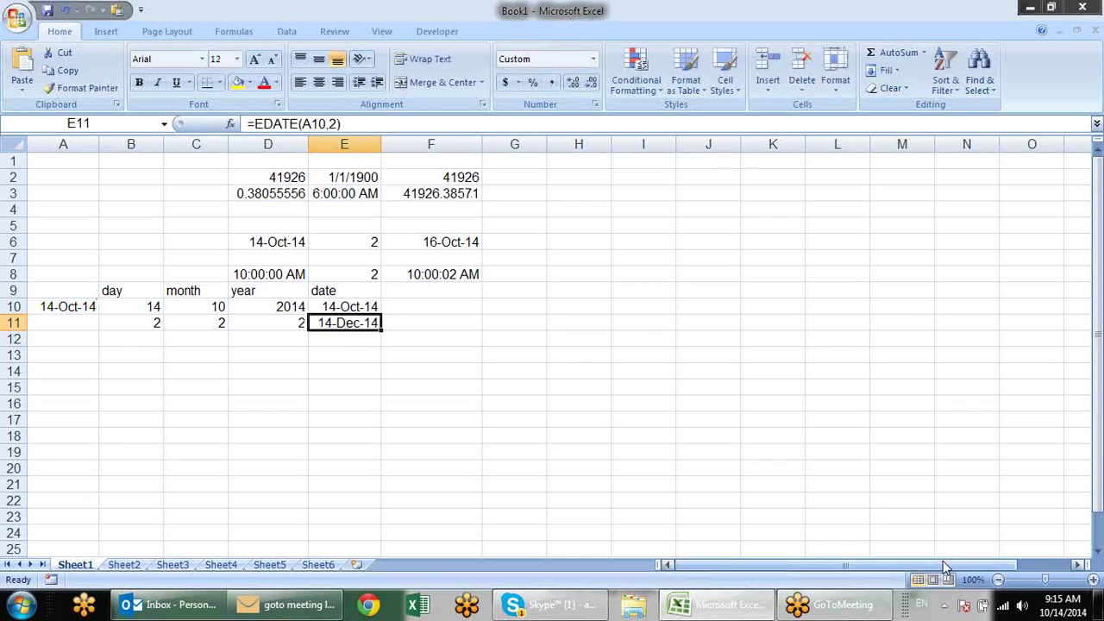
Step: Change E11 to =EDATE(A10,2*12) so it shows 14-Oct-16
key("F2")
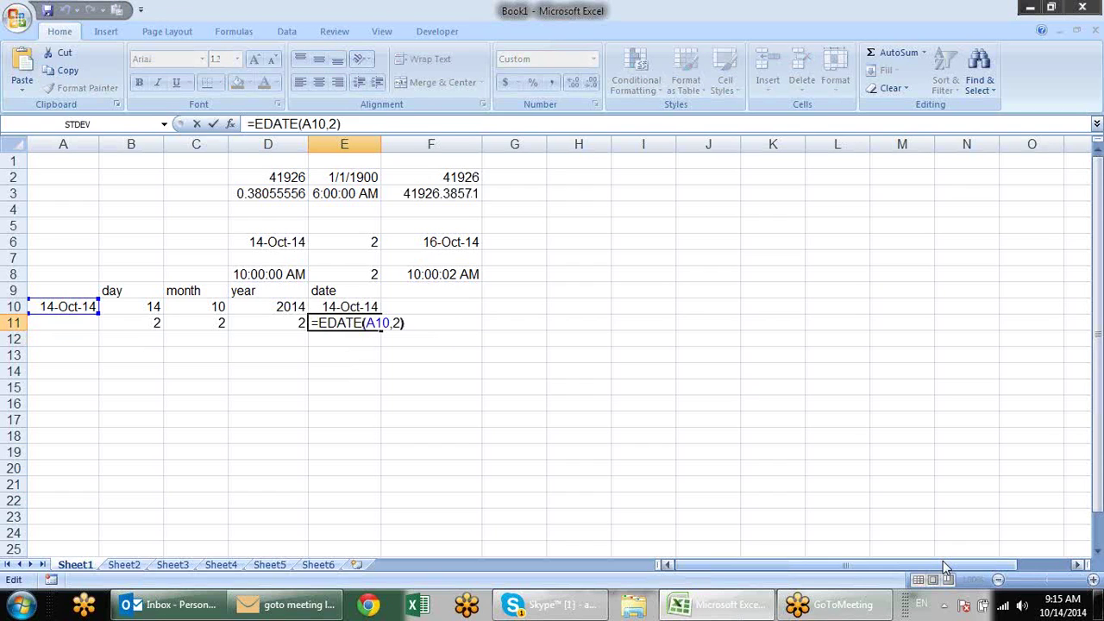
key("Left")
type("*")
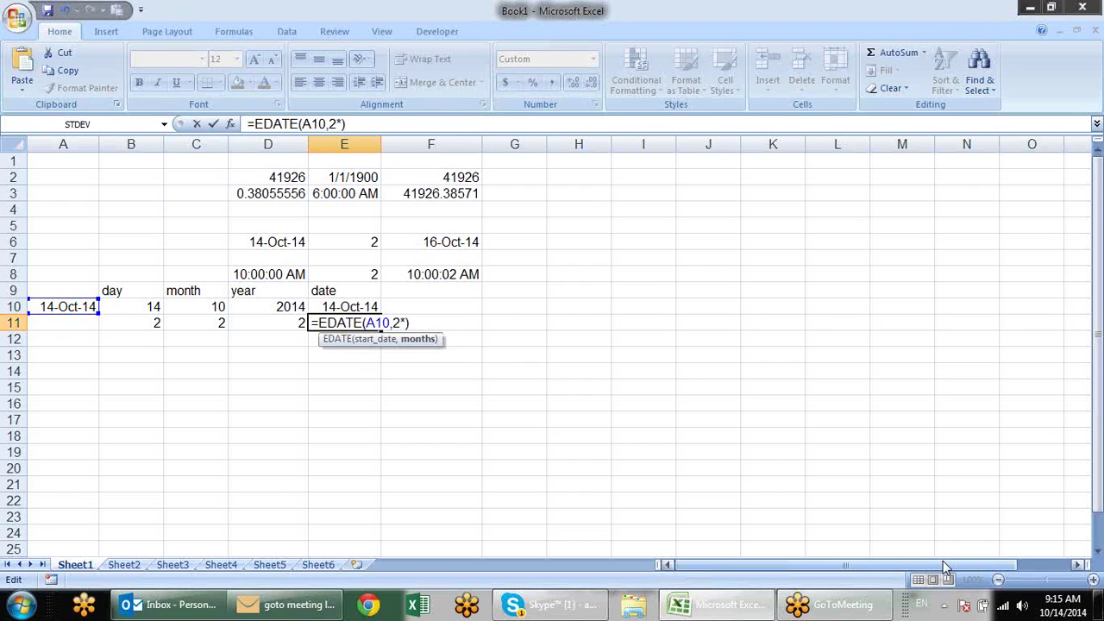
type("12")
key("Return")
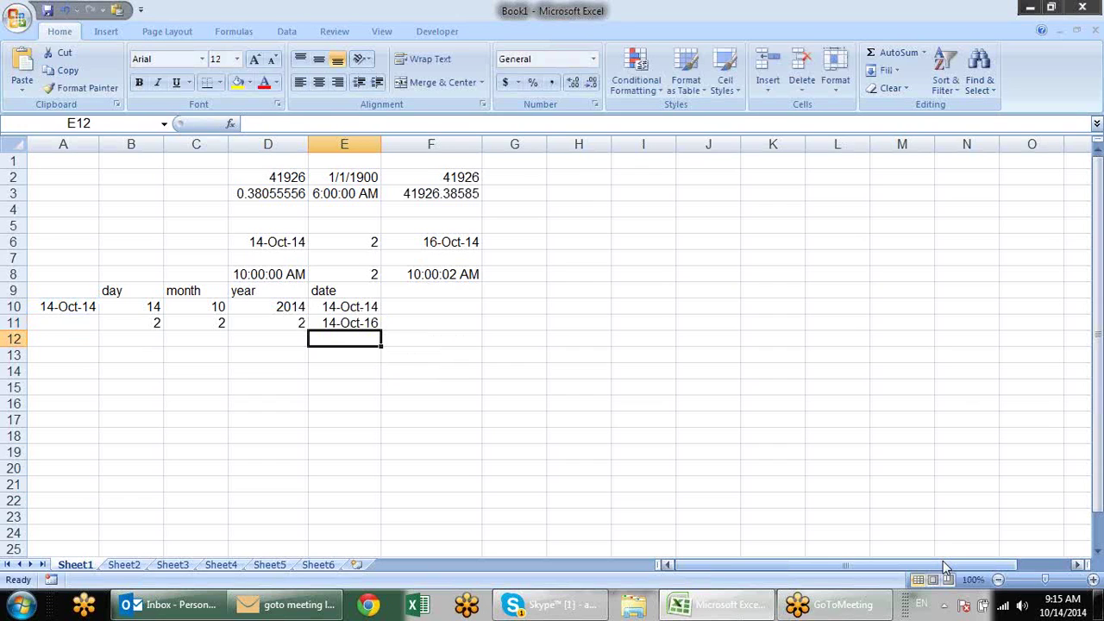
key("Up")
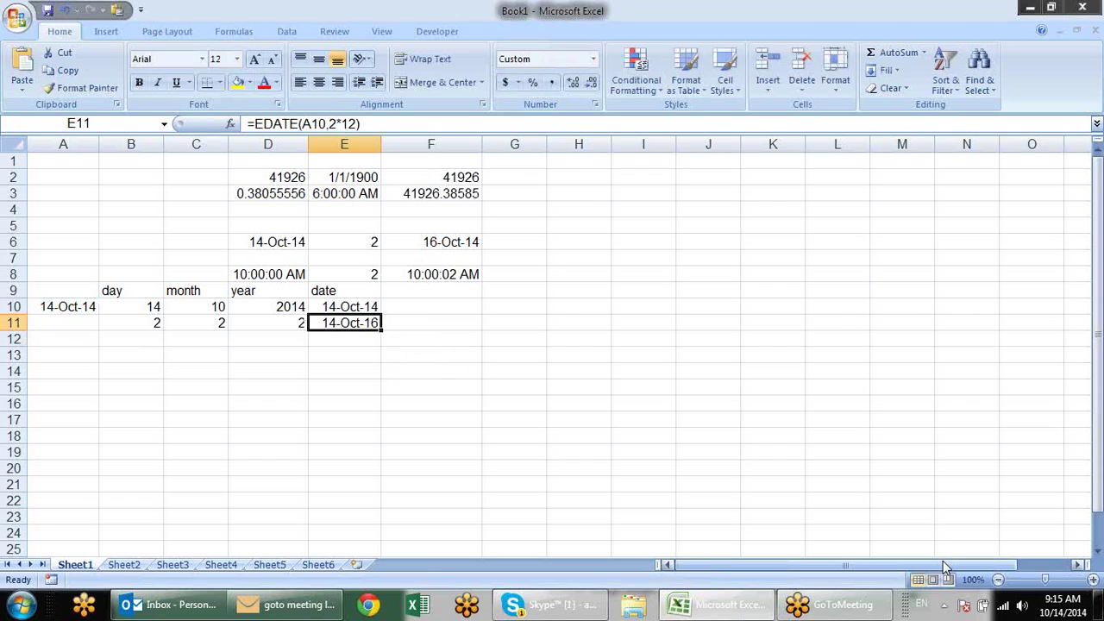
key("Down")
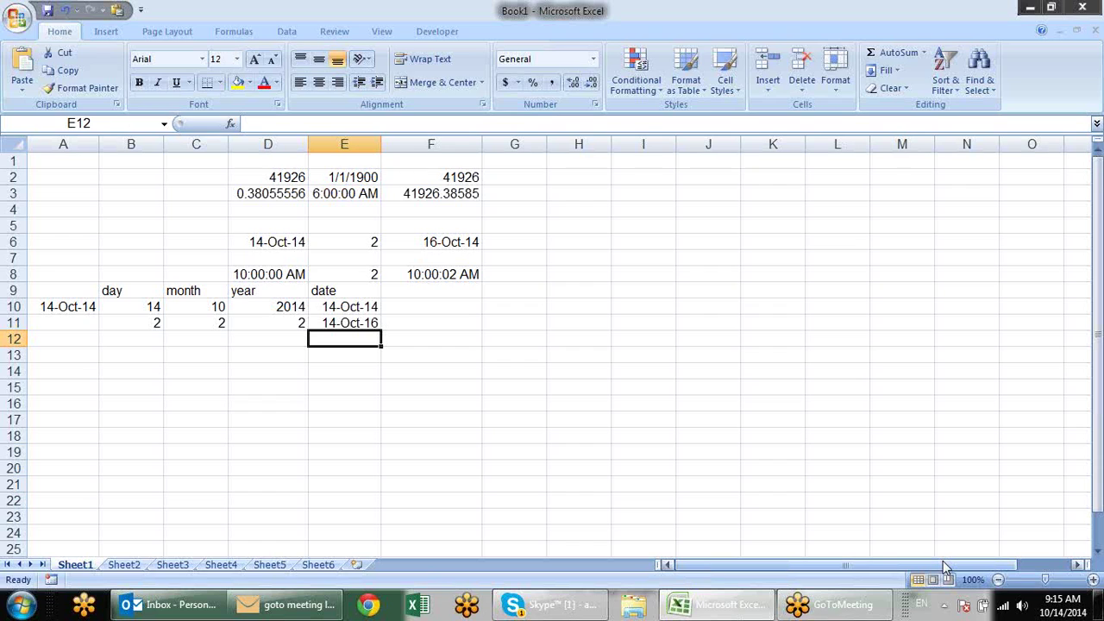
Step: Attempt a DATE/YEAR formula in E12, then abandon it
type("=dat")
key("Tab")
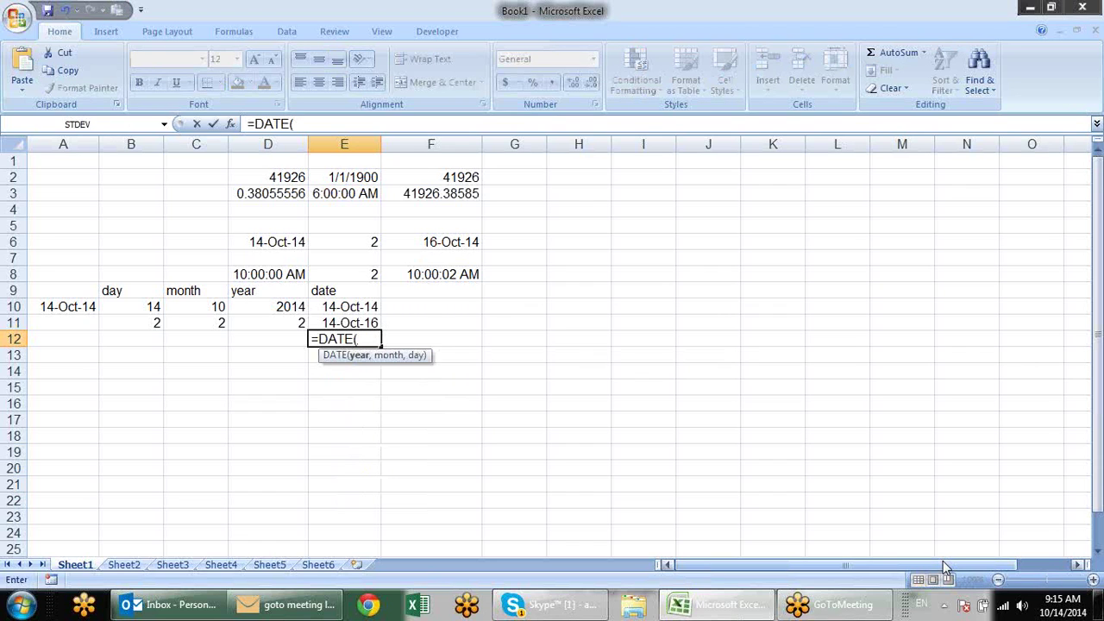
key("Left")
key("Left")
key("Left")
key("Left")
key("Up")
key("Up")
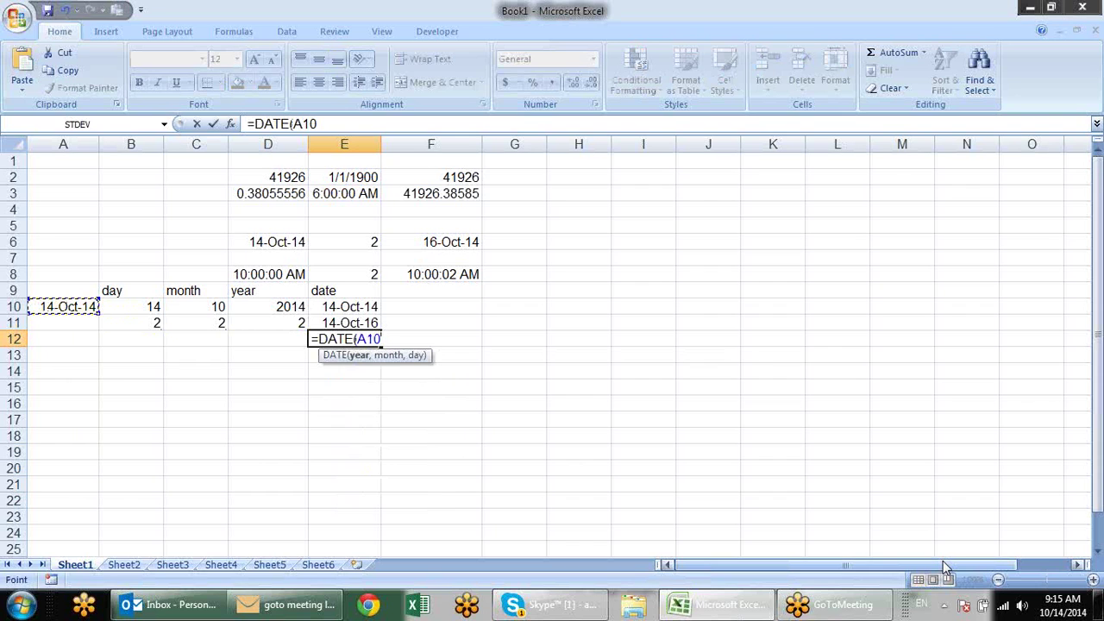
key("BackSpace")
key("BackSpace")
key("BackSpace")
type("year")
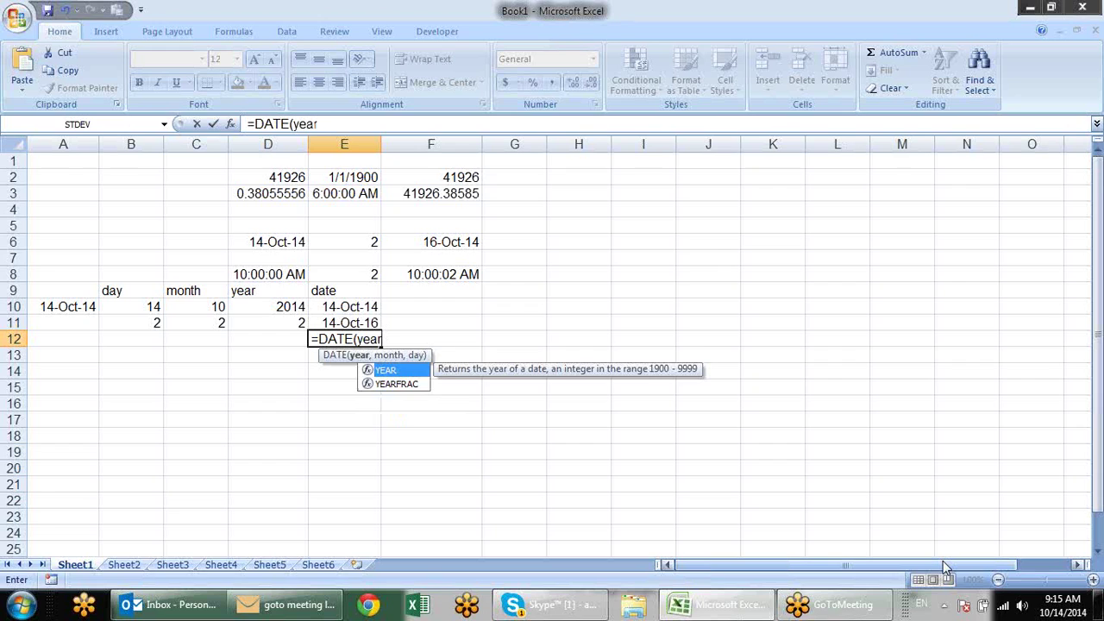
key("Tab")
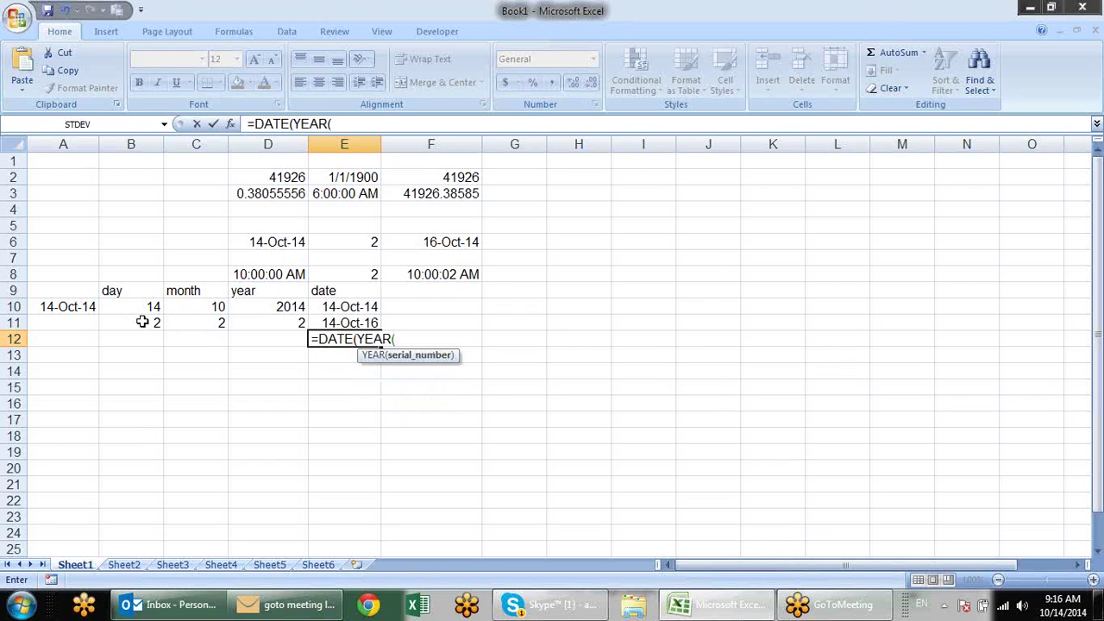
key("Escape")
type("=")
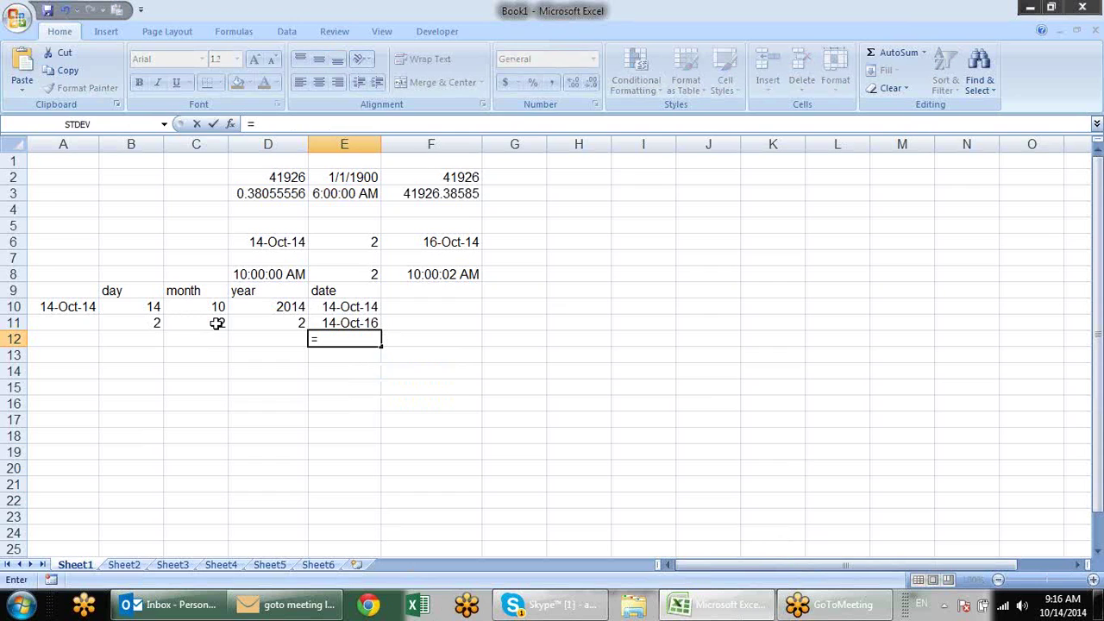
key("Tab")
Step: Restart the DATE formula in E12 with the year as D10+D11
double_click(349, 340)
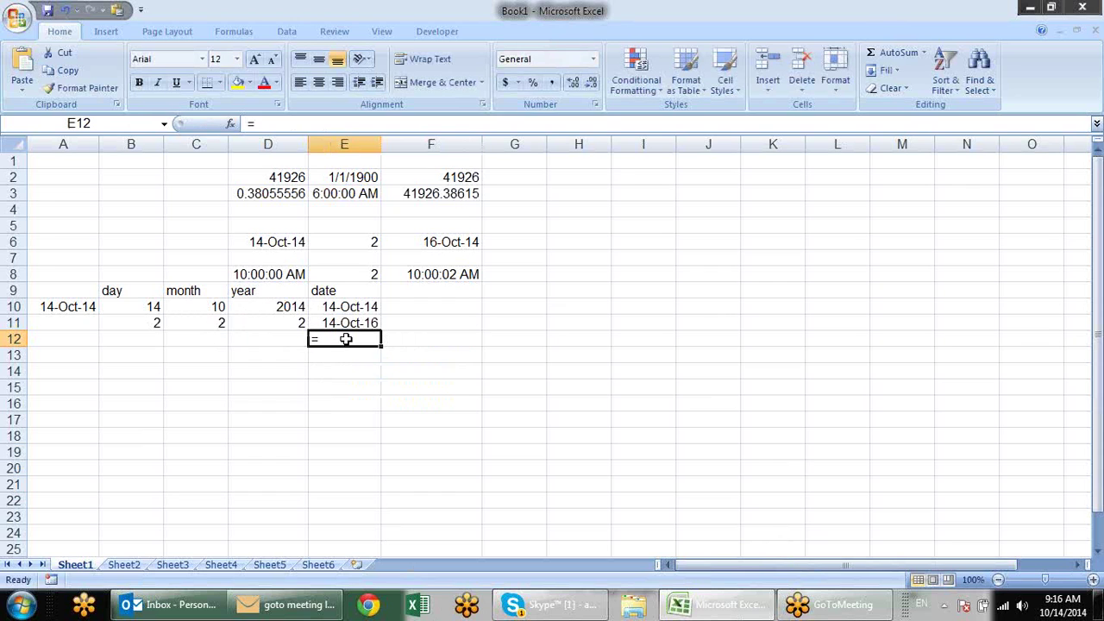
type("da")
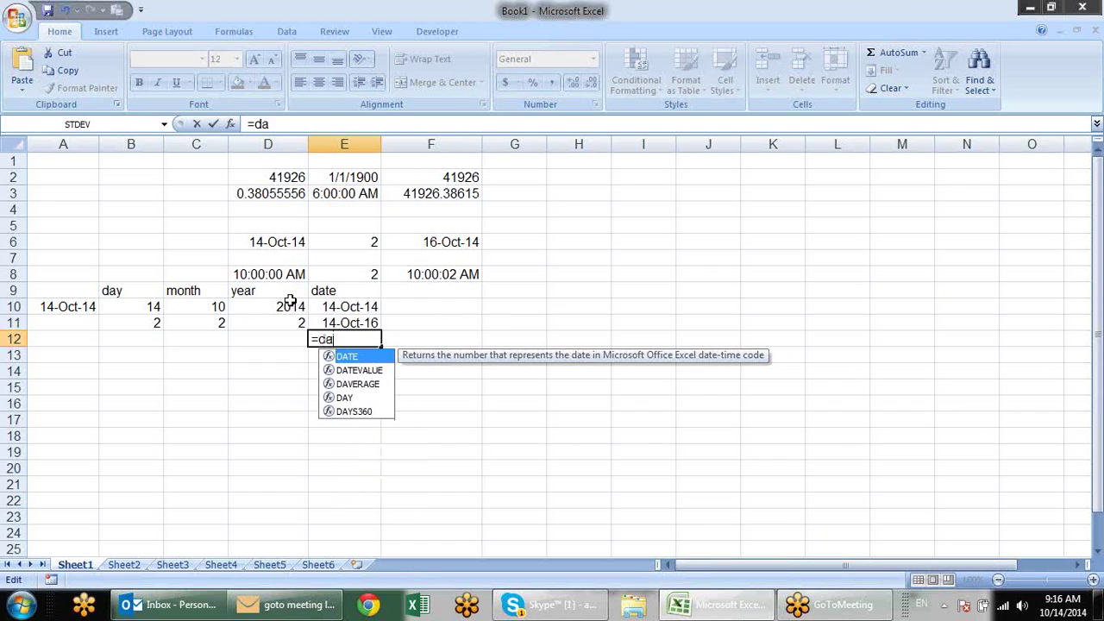
key("Tab")
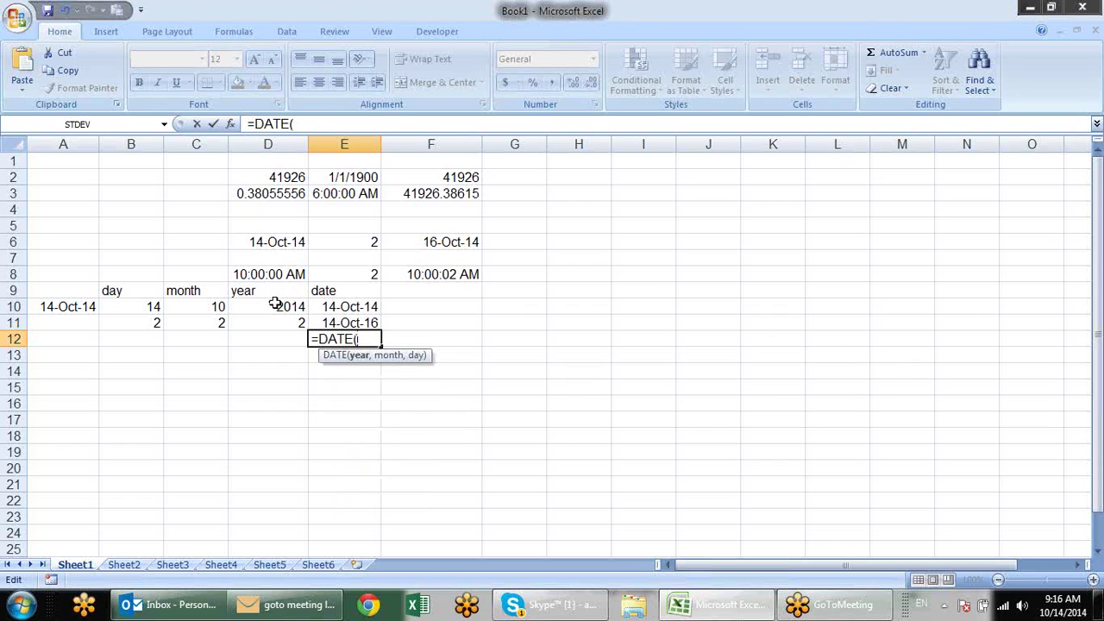
left_click(273, 300)
type("+")
key("Right")
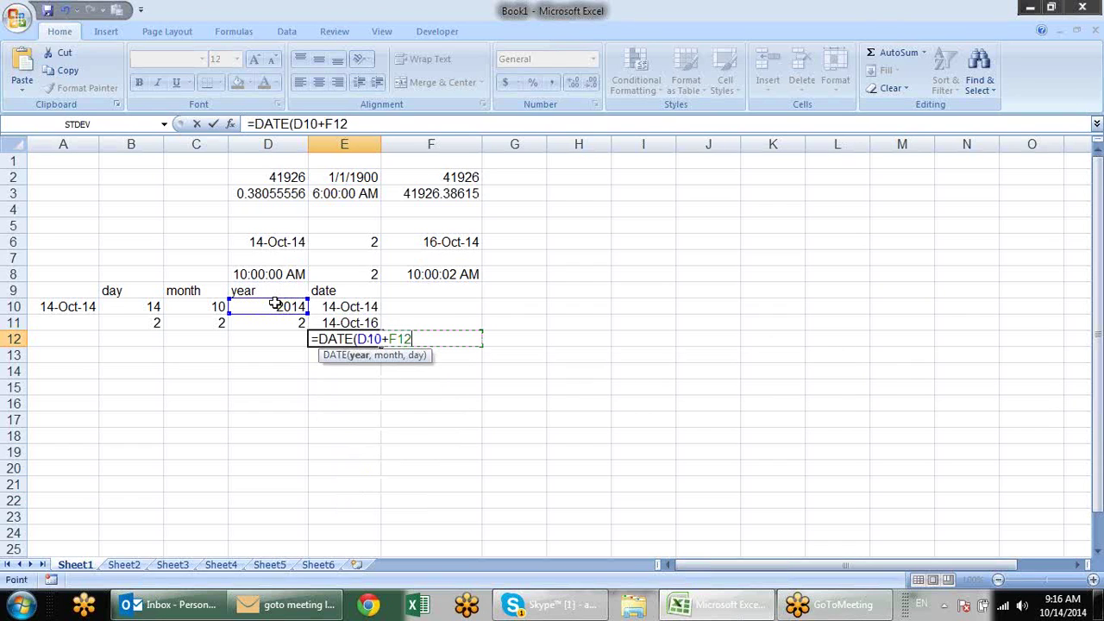
key("BackSpace")
key("BackSpace")
key("BackSpace")
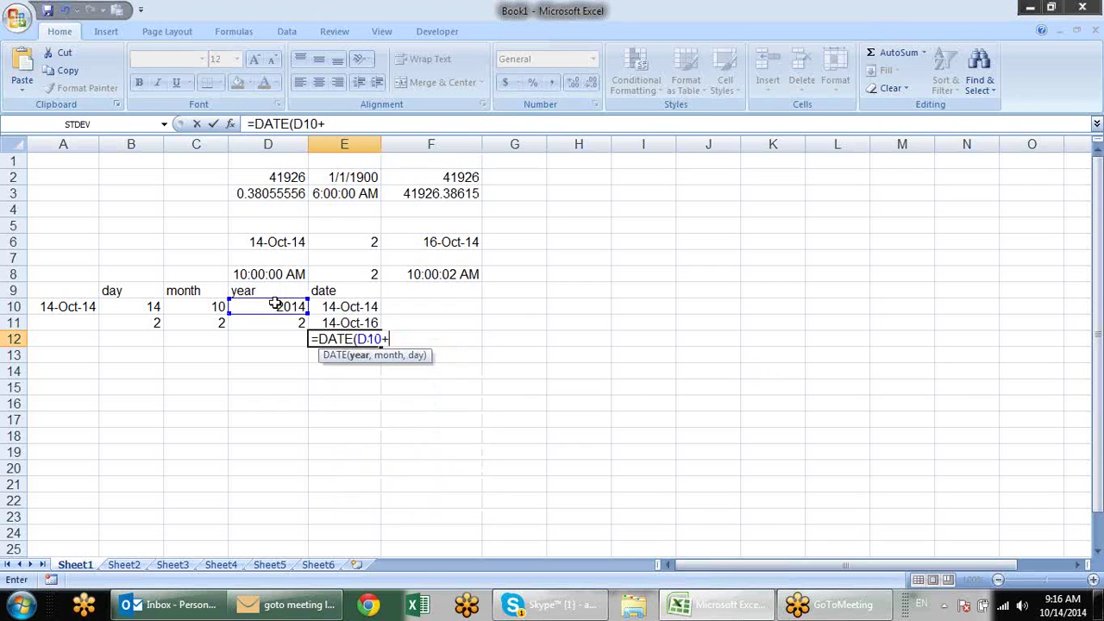
left_click(279, 323)
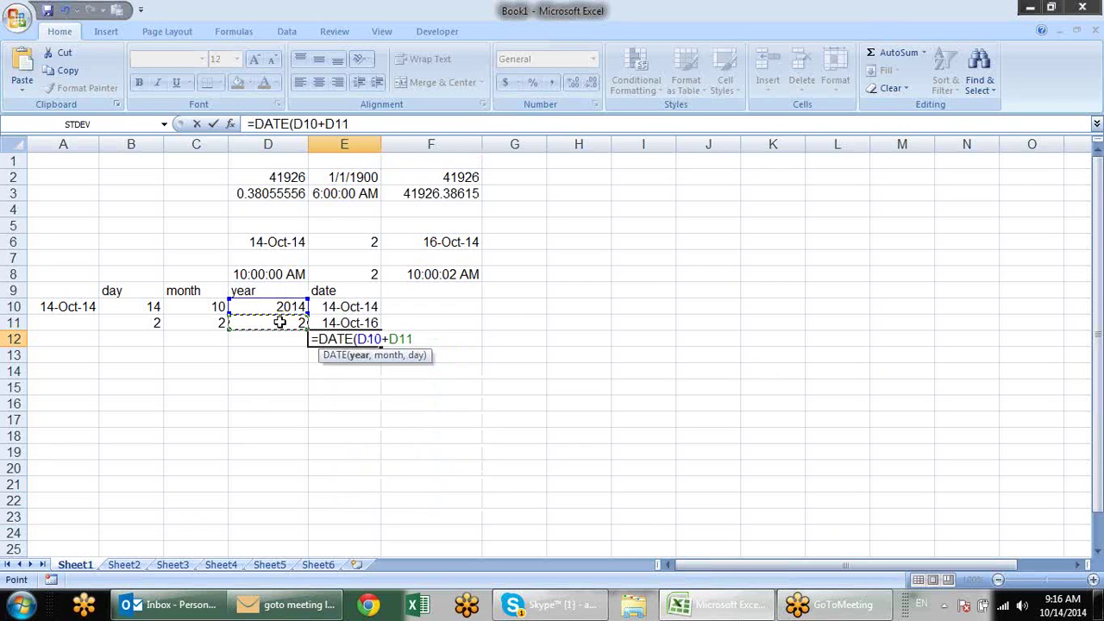
type(",")
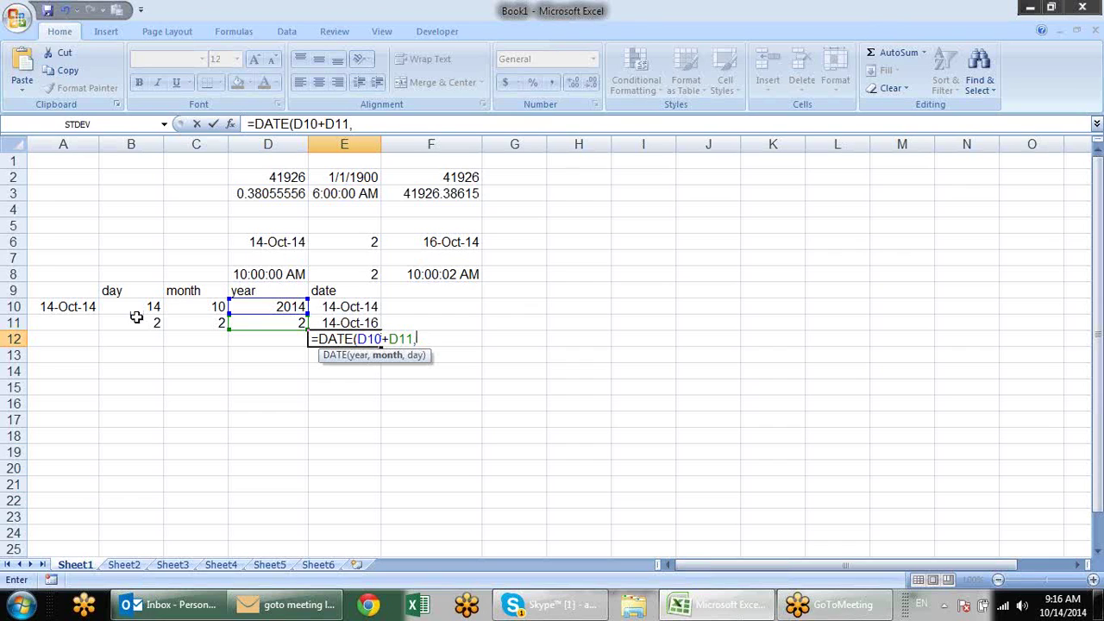
Step: Complete =DATE(D10+D11,C10+C11,B10+B11) with month C10+C11 and day B10+B11
left_click(207, 308)
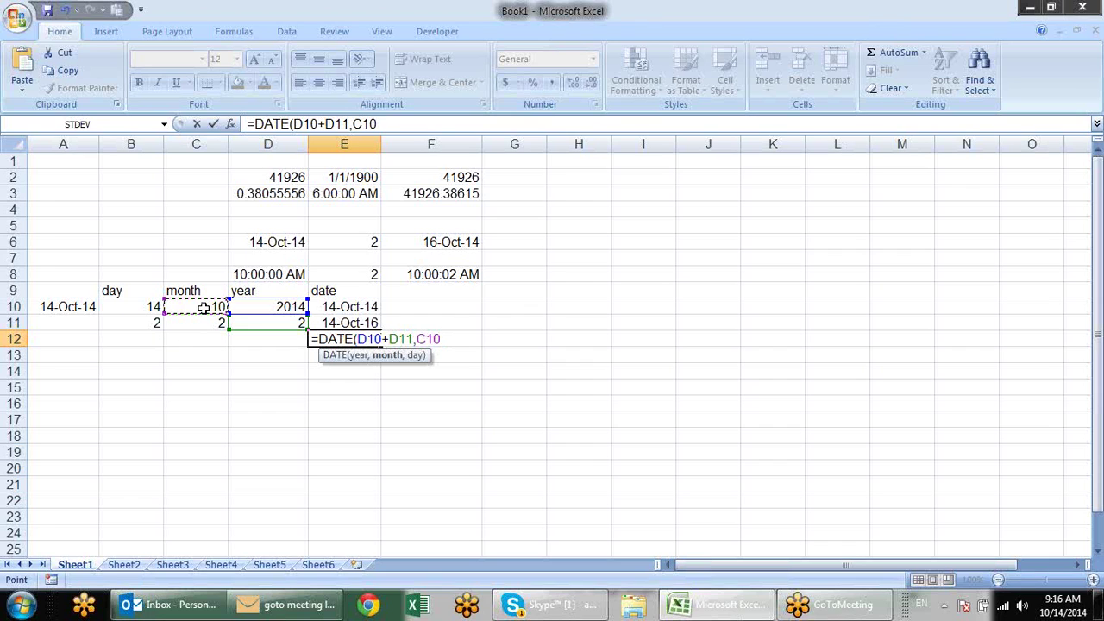
type("+")
left_click(219, 324)
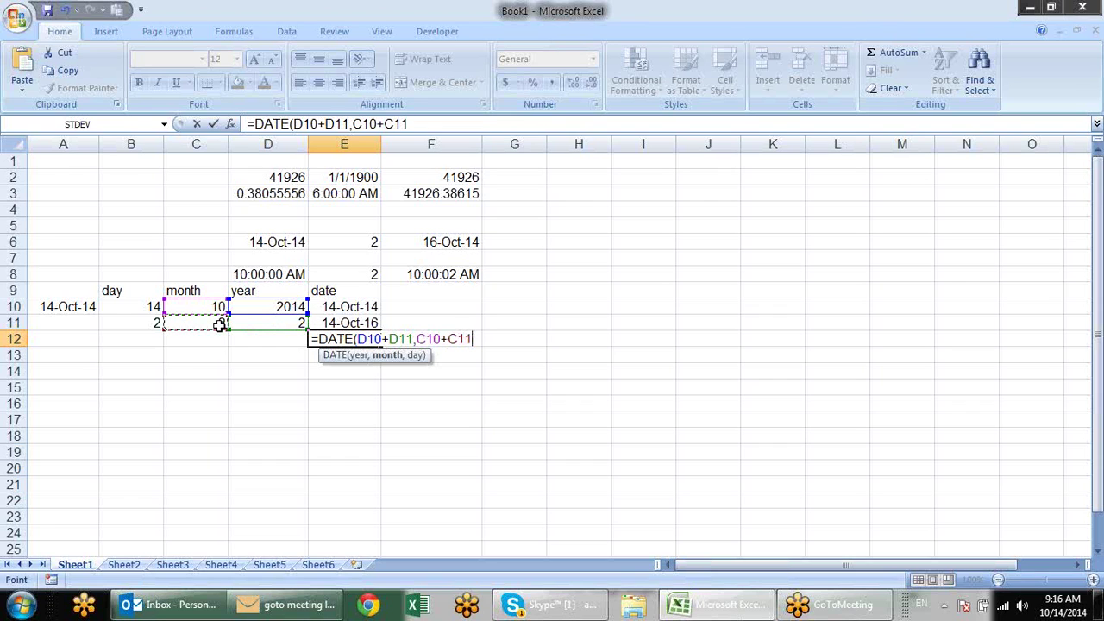
type(",")
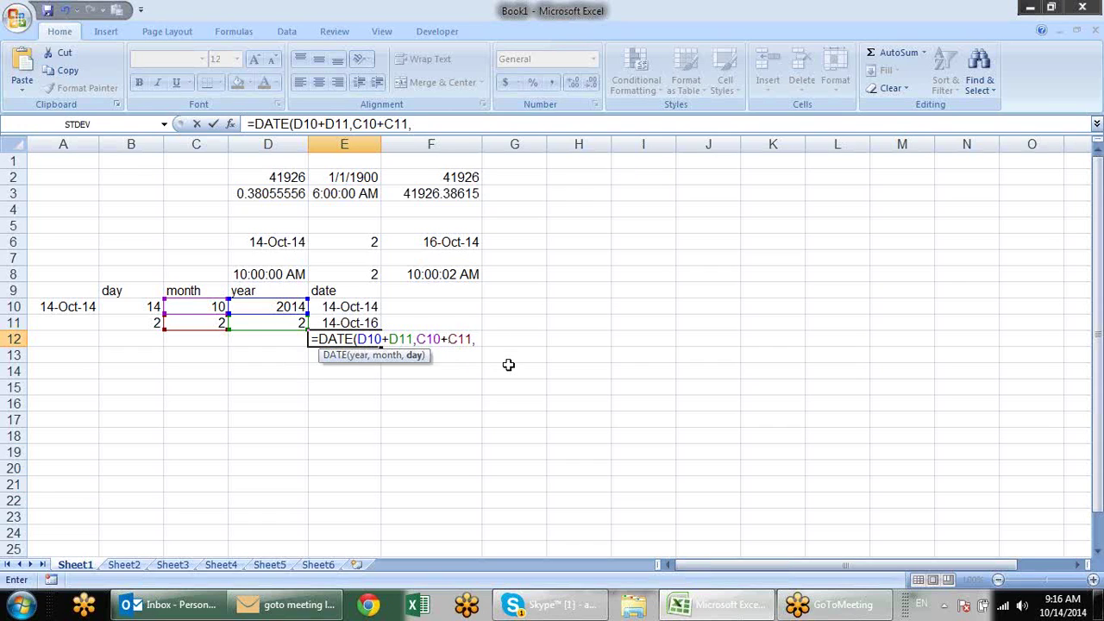
left_click(113, 309)
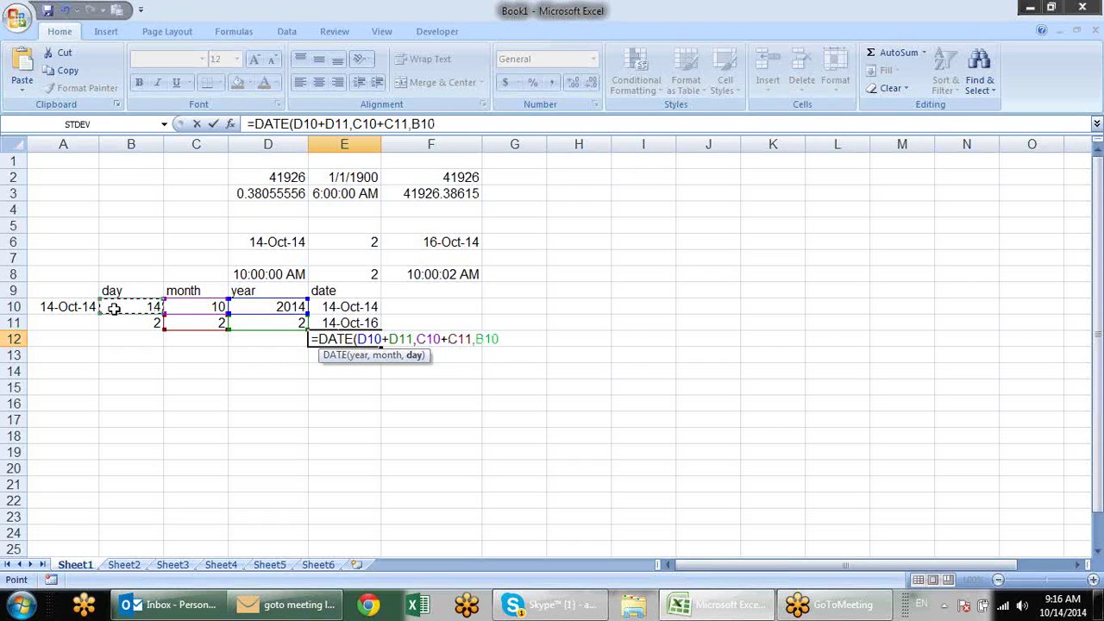
type("+")
left_click(135, 323)
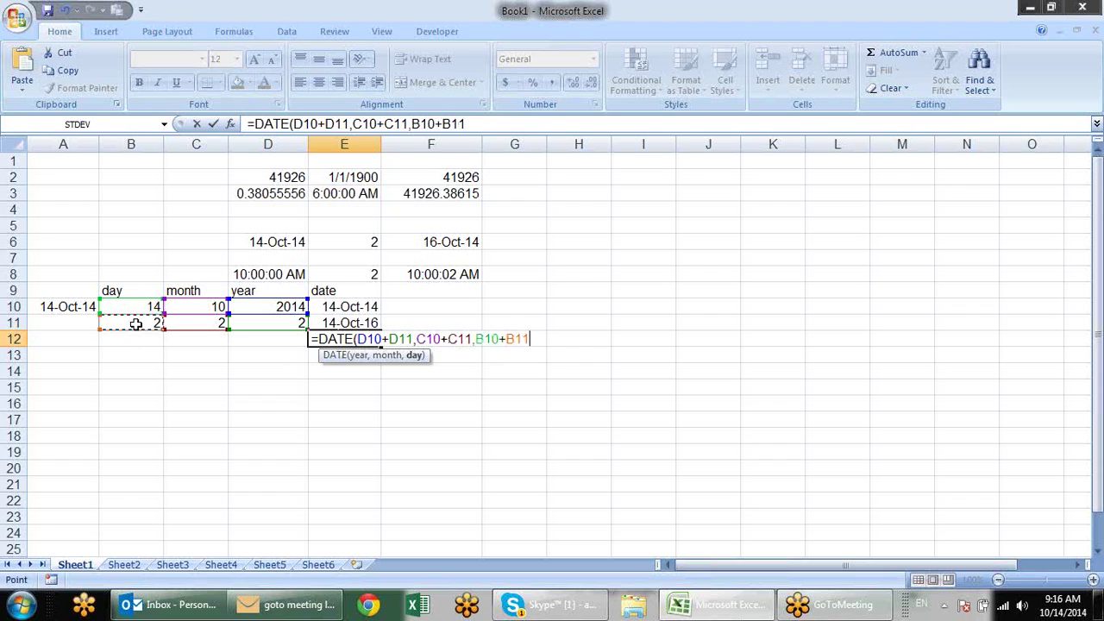
type(")")
key("Return")
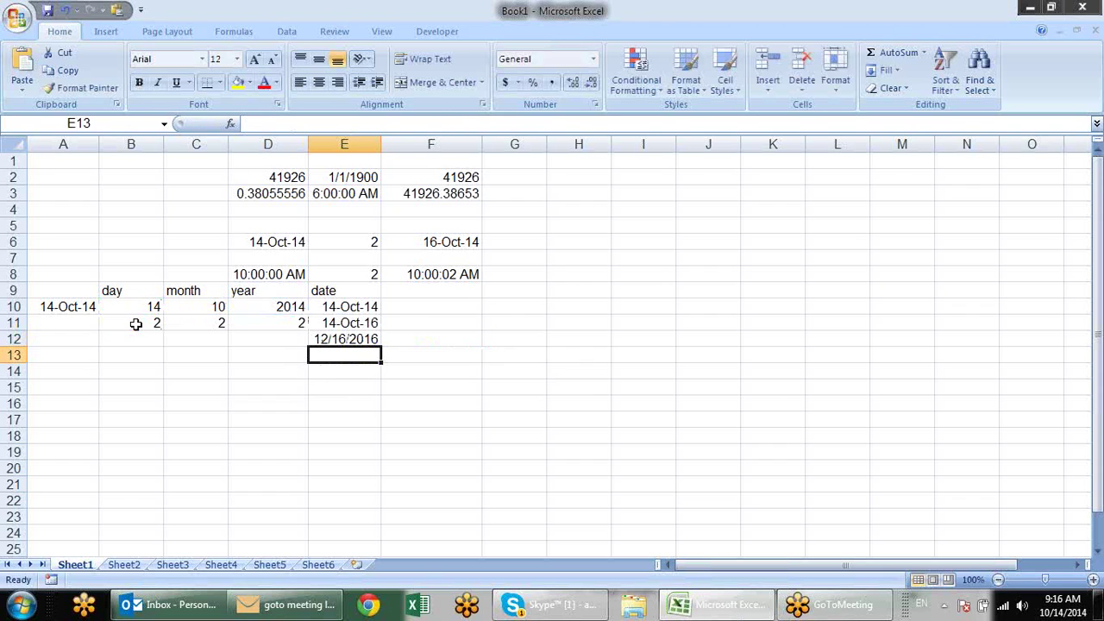
Step: Format E12 as a date showing 16-Dec-16 and inspect its formula
key("Up")
key("ctrl+shift+3")
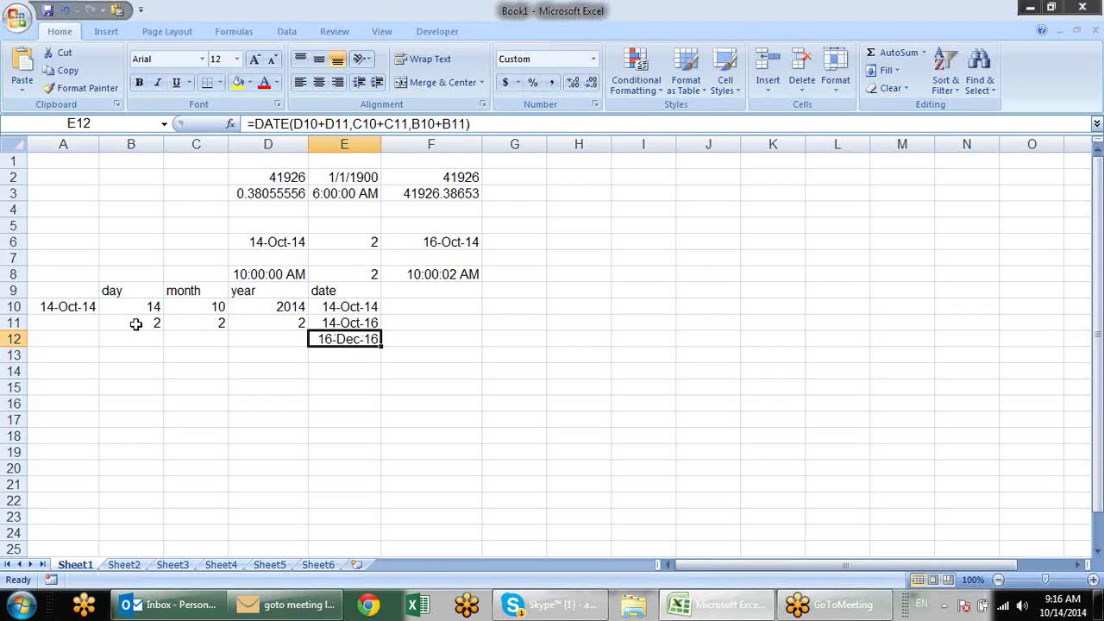
key("F2")
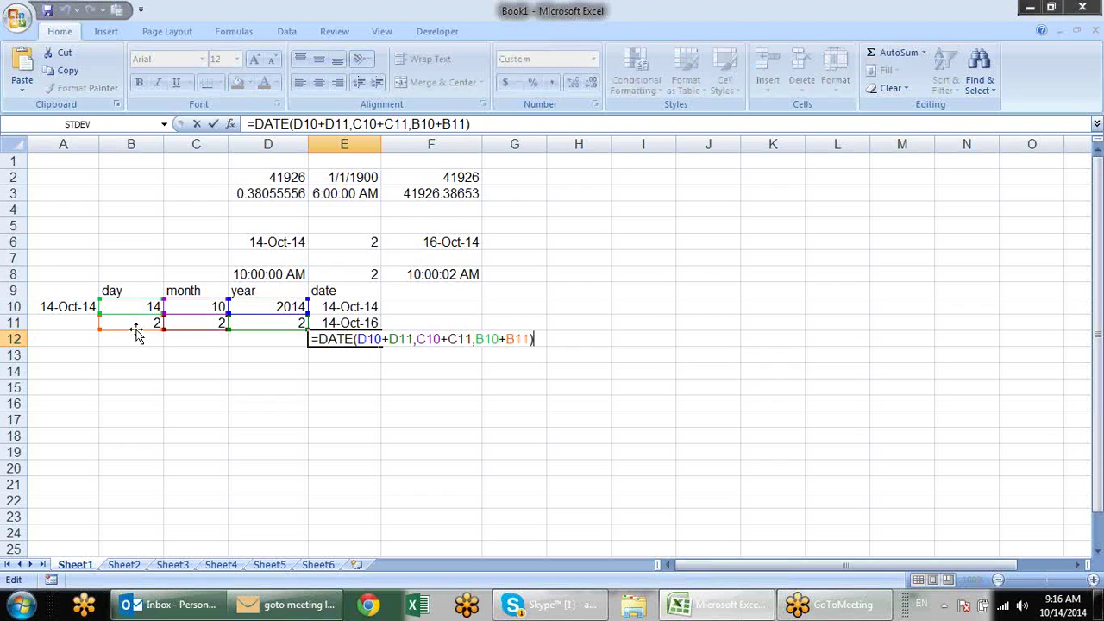
left_click(382, 339)
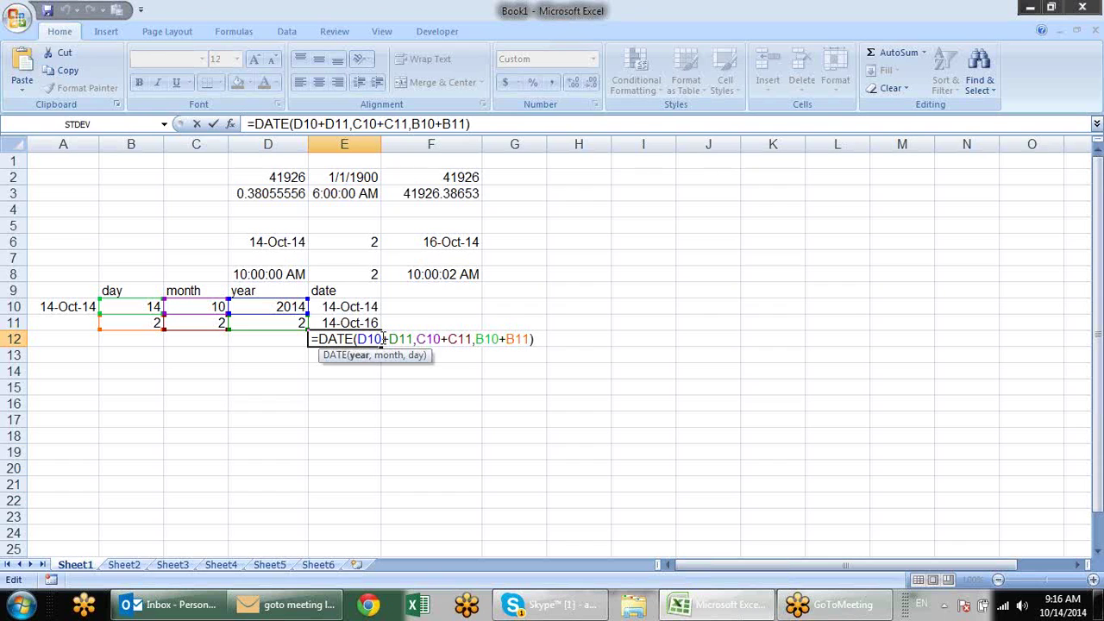
key("Escape")
left_click(343, 360)
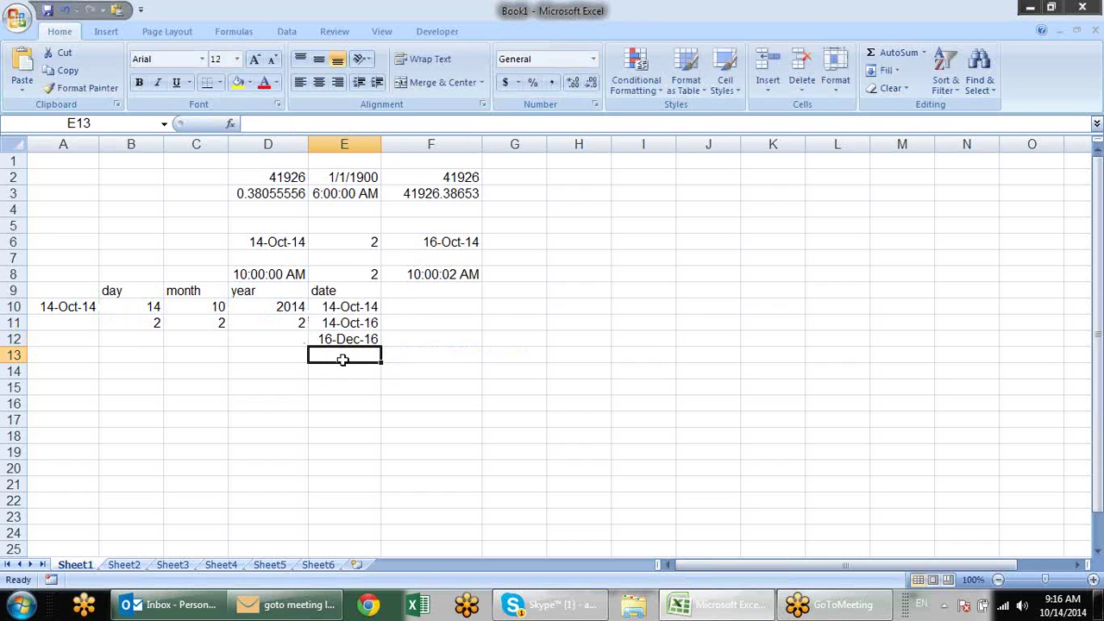
Step: Abandon the unfinished DATE entry in E13 and move to cell A11
type("=da")
key("Escape")
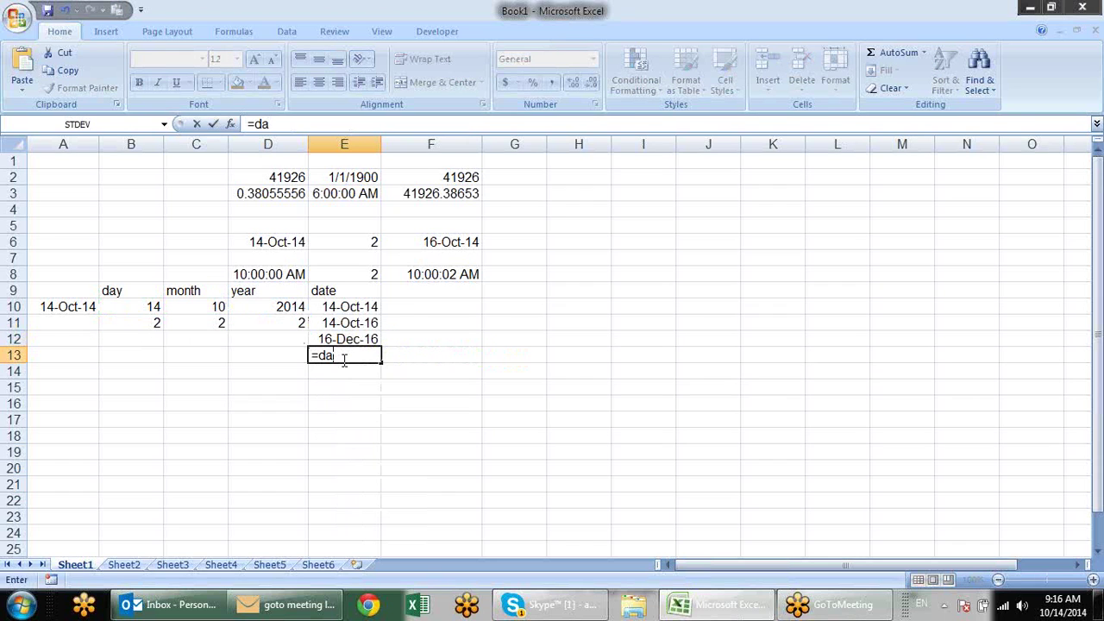
key("Escape")
key("Left")
key("Left")
key("Left")
key("Left")
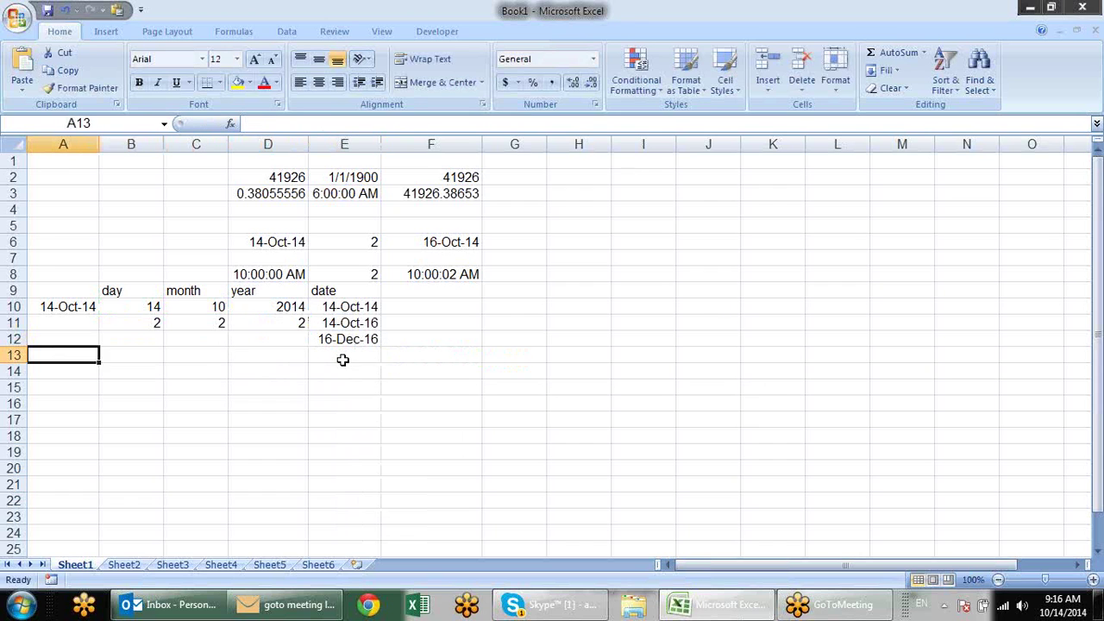
key("Up")
key("Up")
Step: Start A11's formula as =DATE(YEAR(A10)+D11, adding D11's years to A10's year
type("=dat")
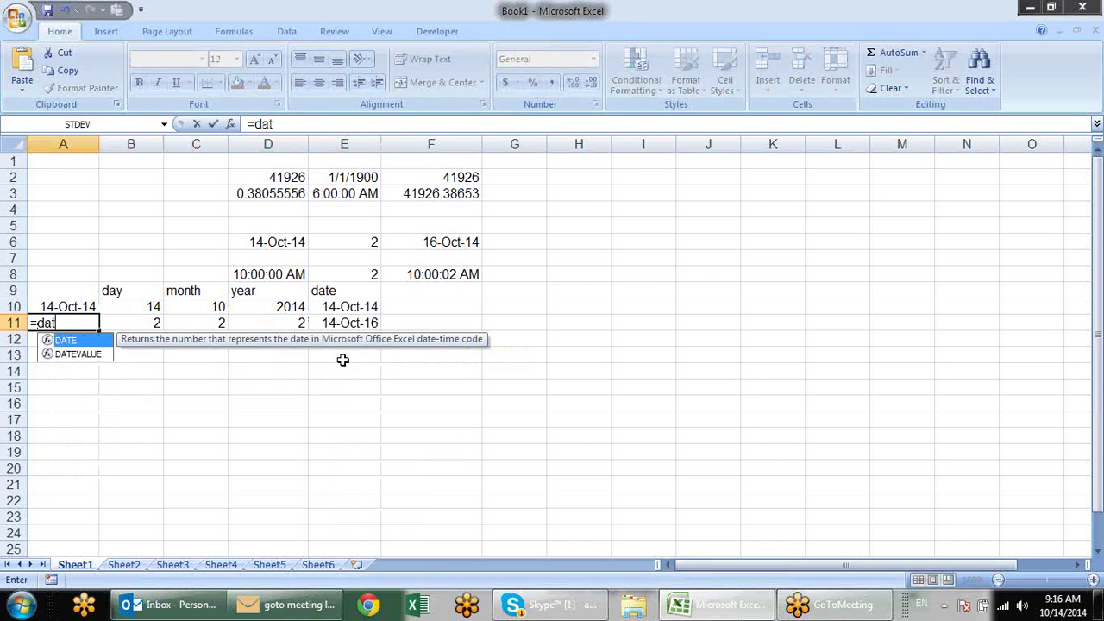
key("Tab")
type("year")
key("Tab")
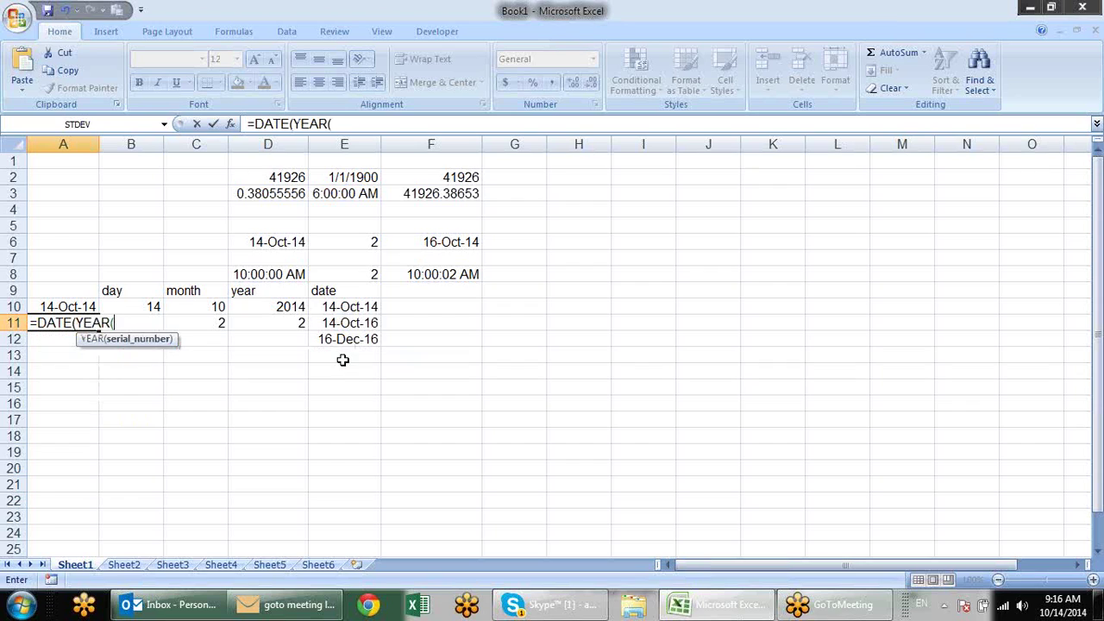
left_click(60, 307)
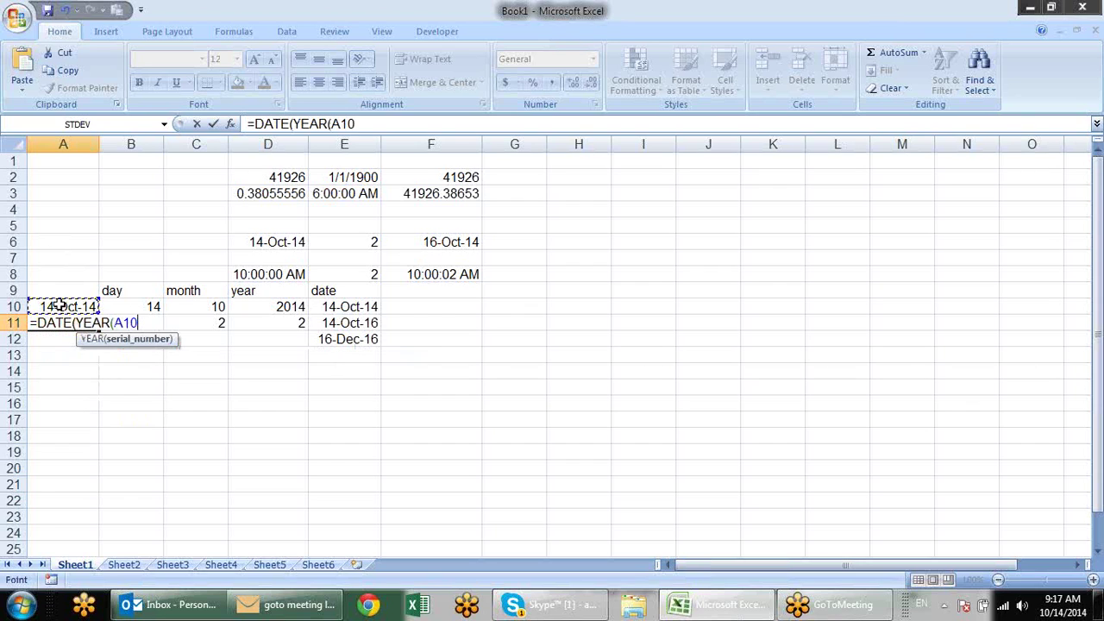
type(")=")
key("BackSpace")
type("+")
left_click(274, 326)
Step: Add the month argument MONTH(A10)+C11 to the DATE formula
type(",")
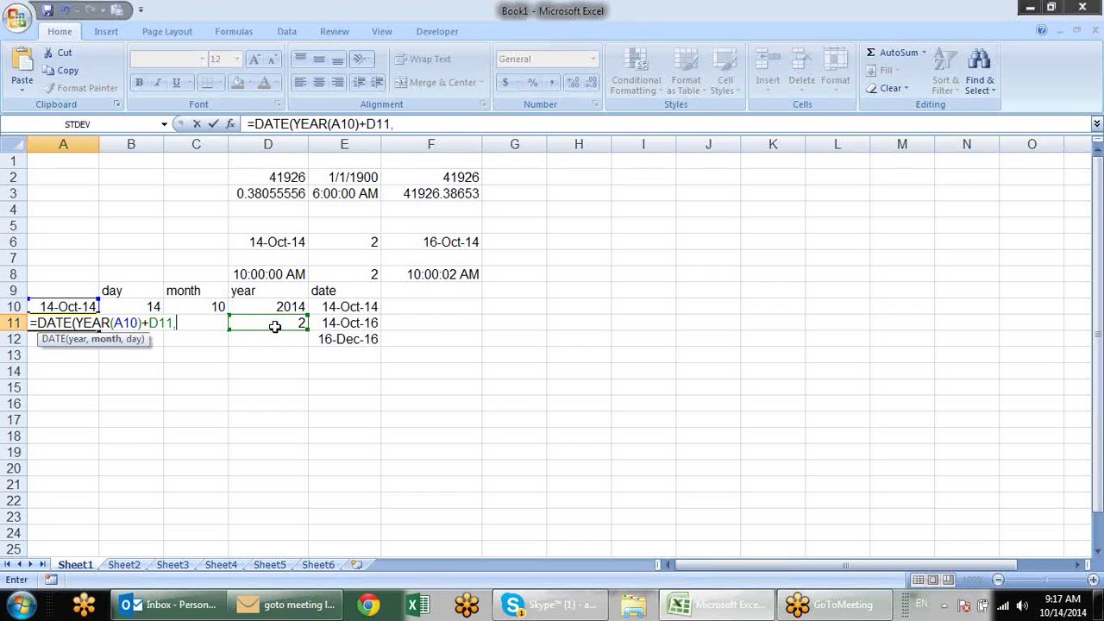
type("mon")
key("Tab")
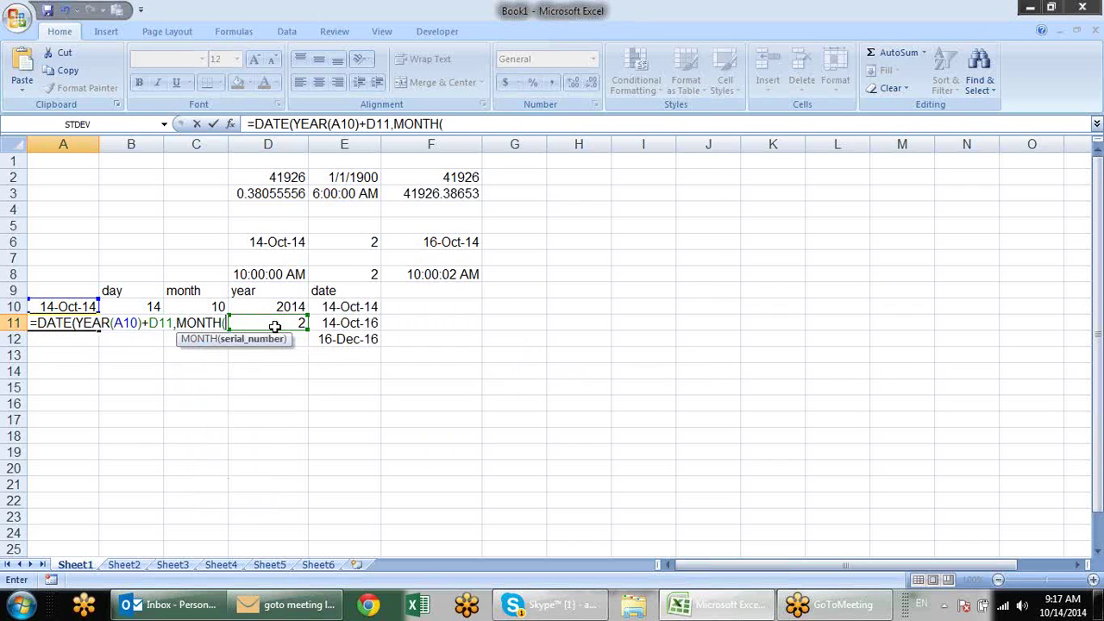
left_click(42, 306)
type(")")
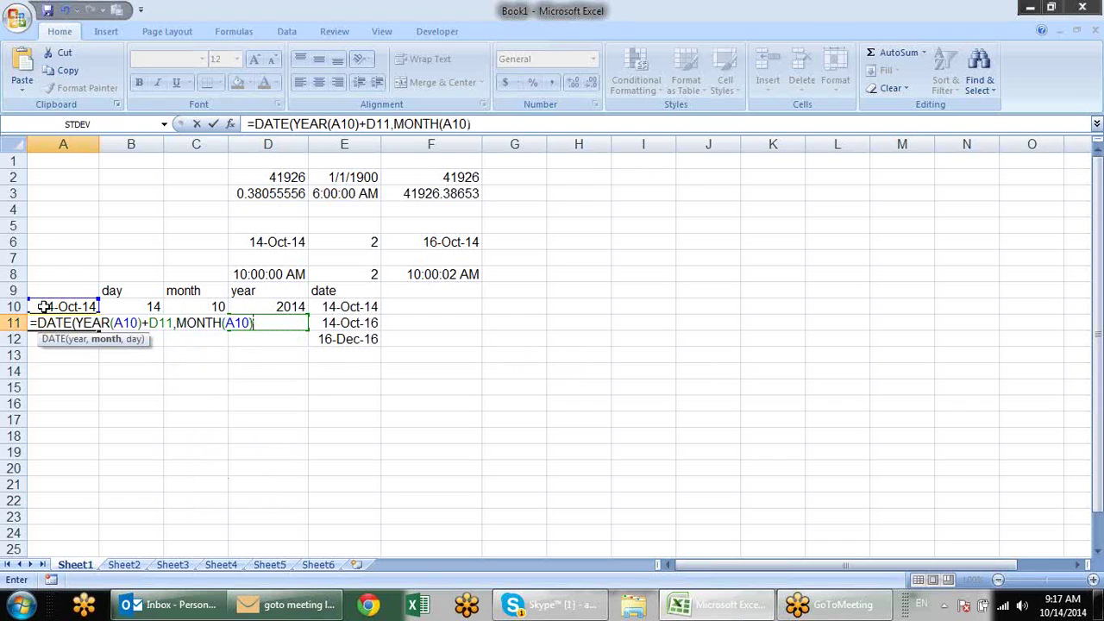
type("+")
key("Down")
key("Right")
key("Right")
key("Up")
Step: Finish with DAY(A10)+B11, commit, and format A11 as d-mmm-yy, showing 16-Dec-16
type(",day")
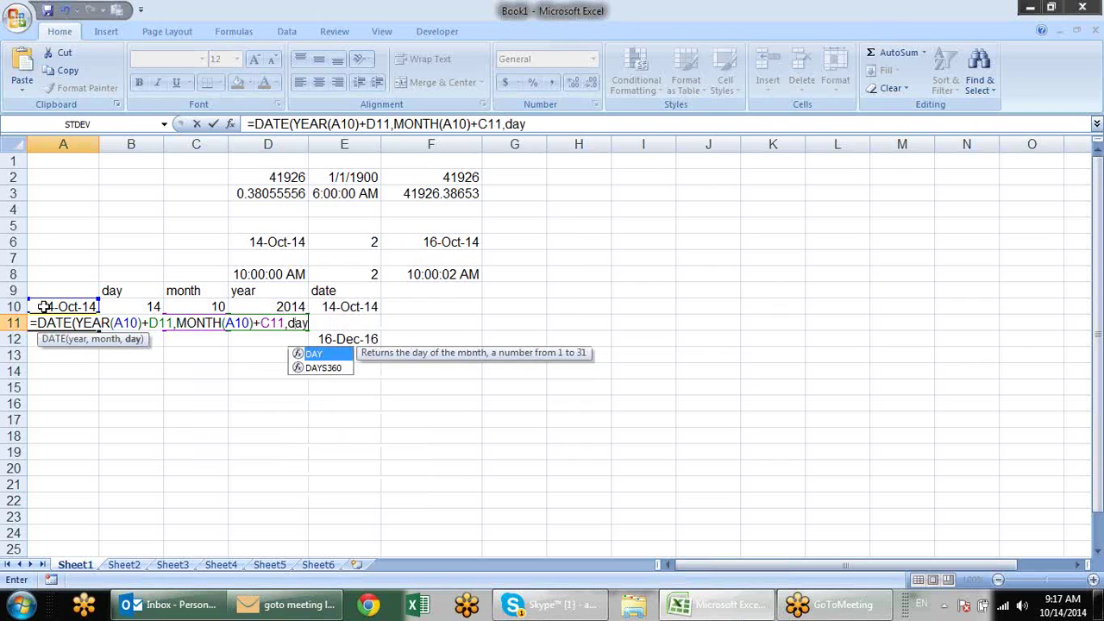
key("Tab")
left_click(41, 307)
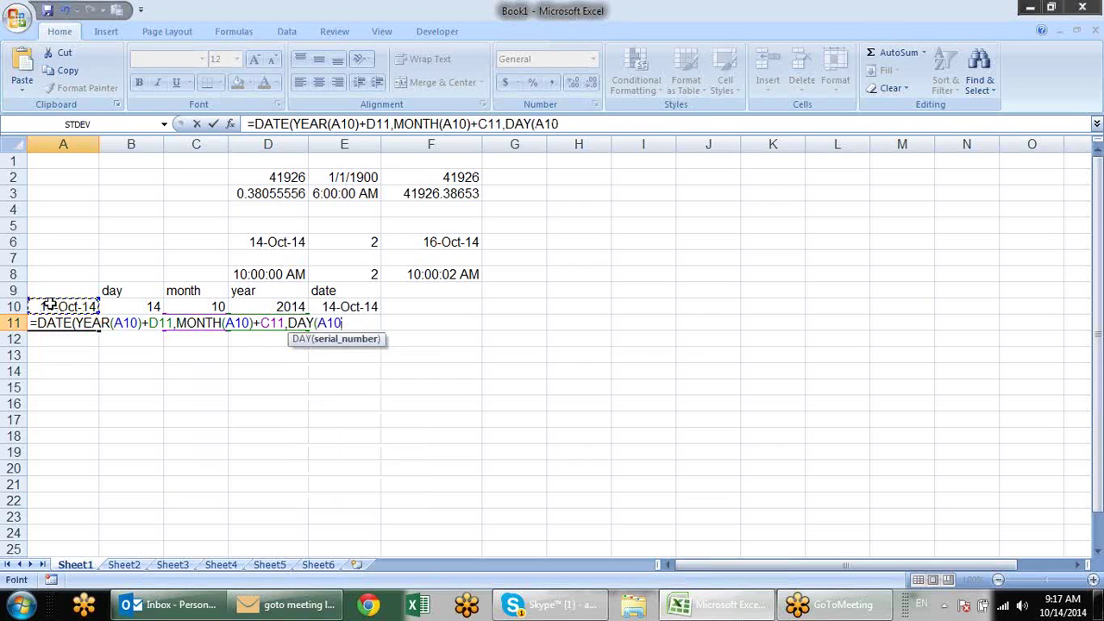
type(")+")
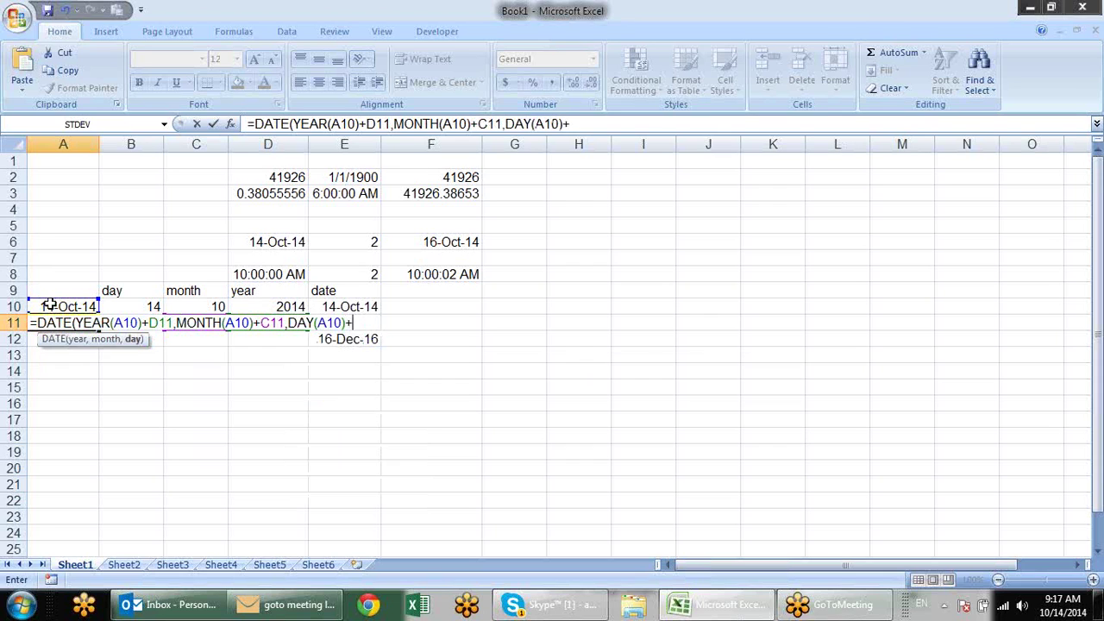
left_click(122, 304)
key("Down")
key("Return")
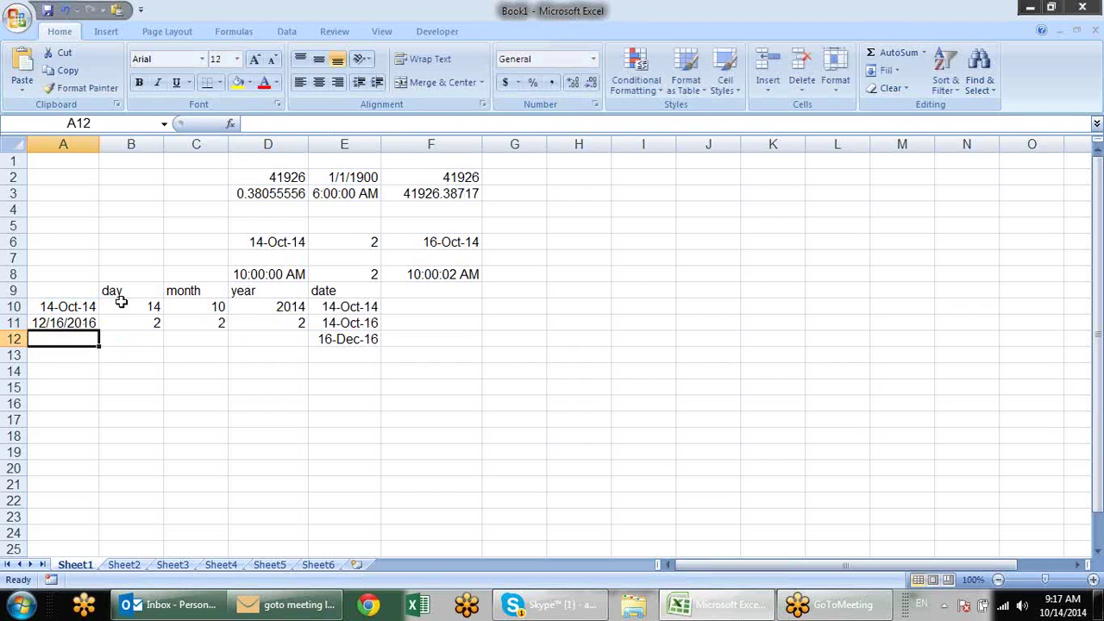
key("Up")
key("ctrl+shift+3")
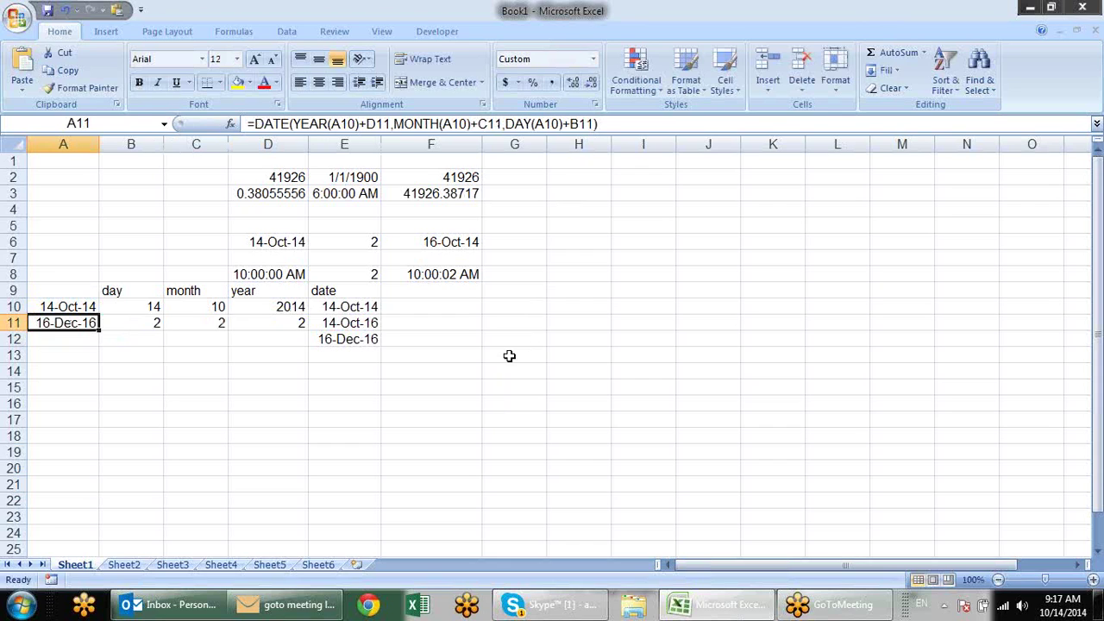
Step: Show the Data tab and select the empty cells G10 and H10 in turn
left_click(275, 36)
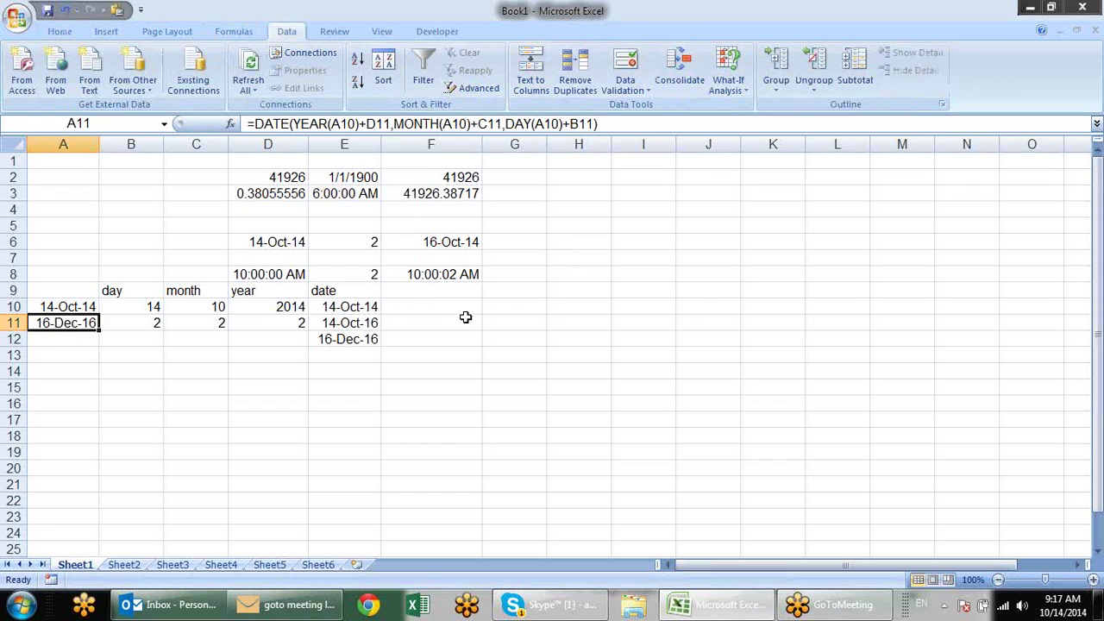
left_click(518, 302)
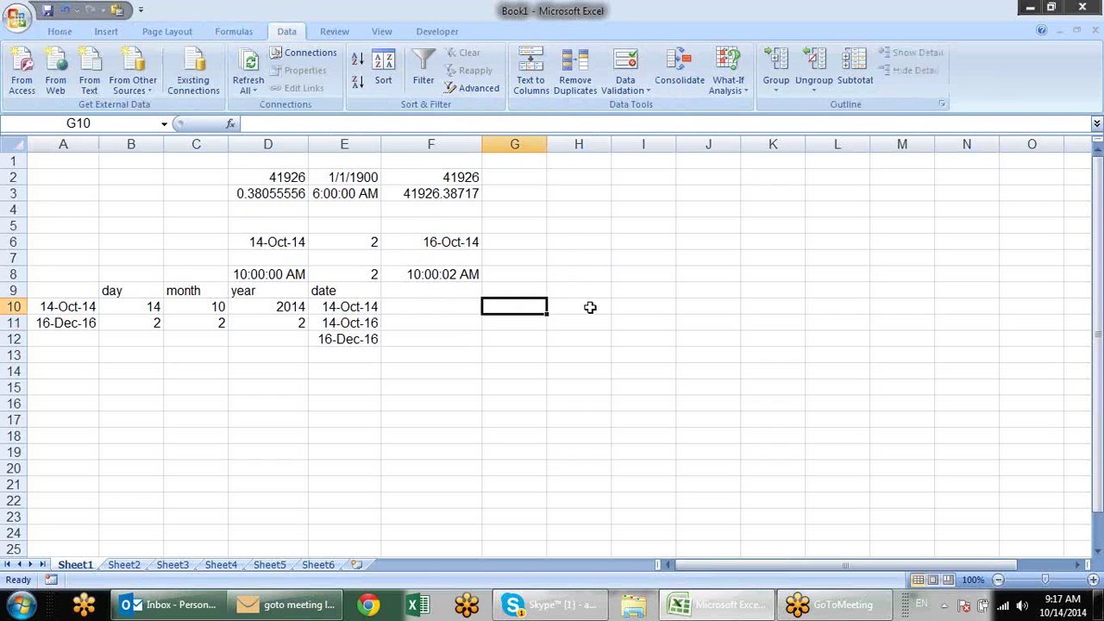
left_click(587, 307)
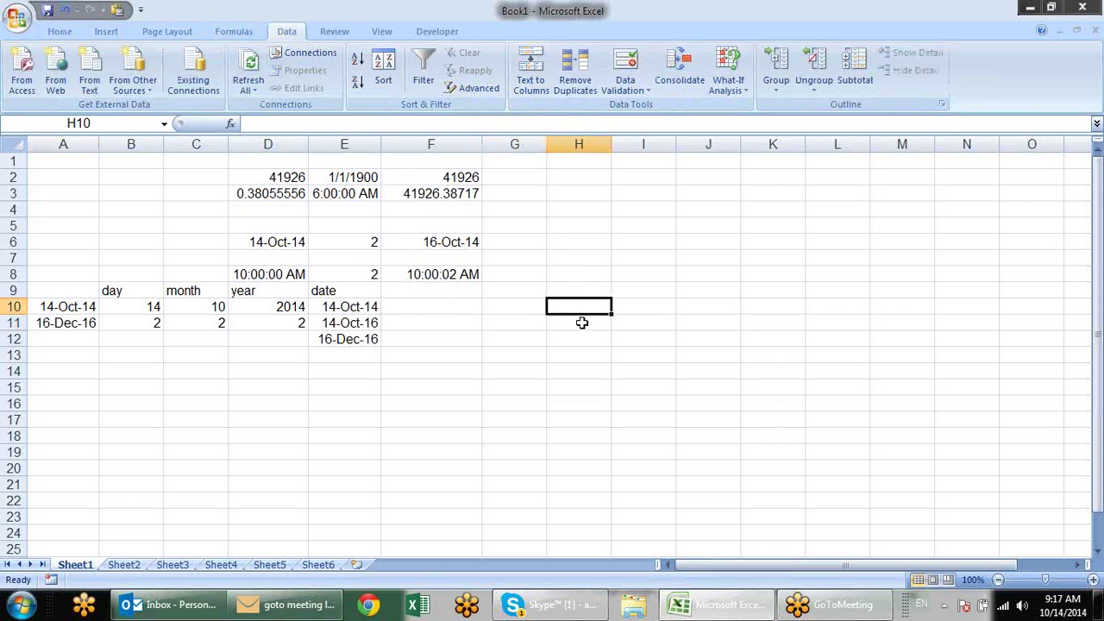
left_click(523, 313)
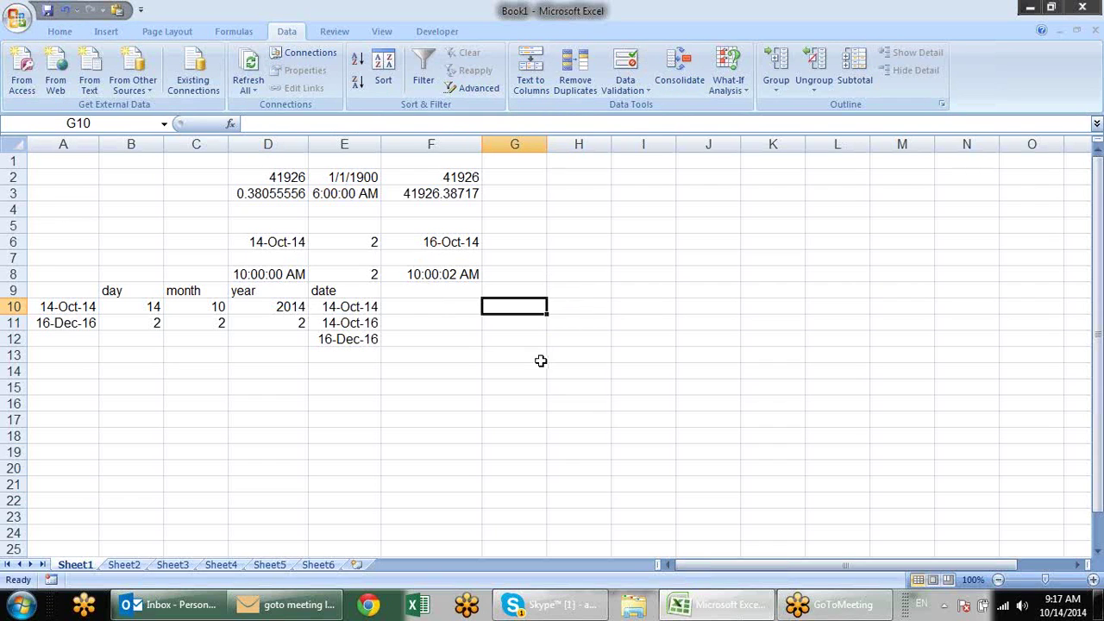
left_click(561, 302)
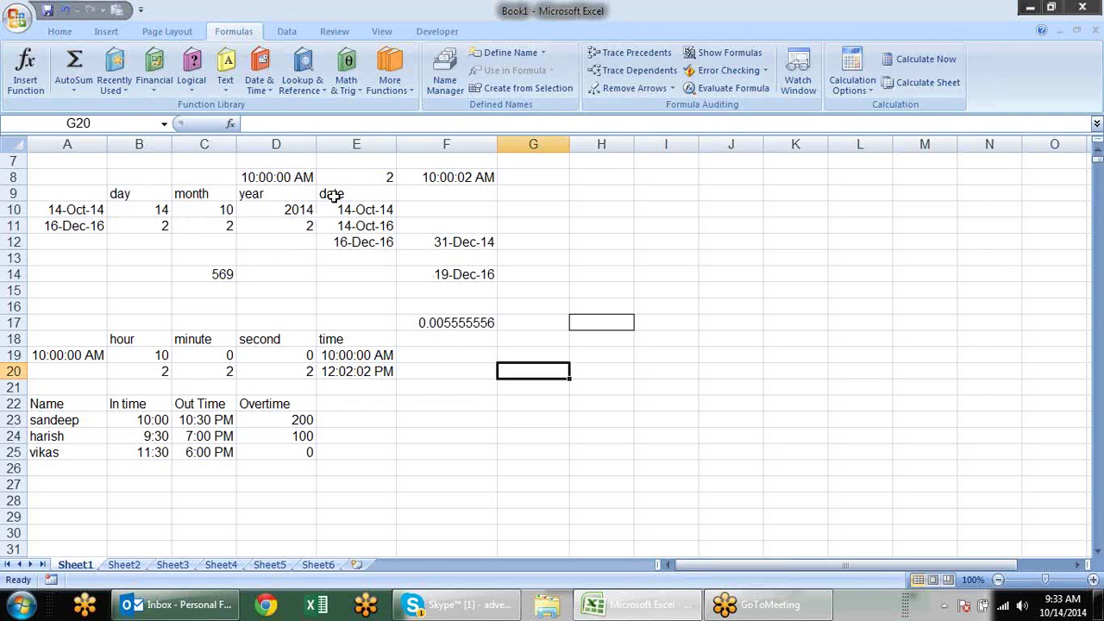
scroll(309, 226, "up", 2)
left_click(297, 177)
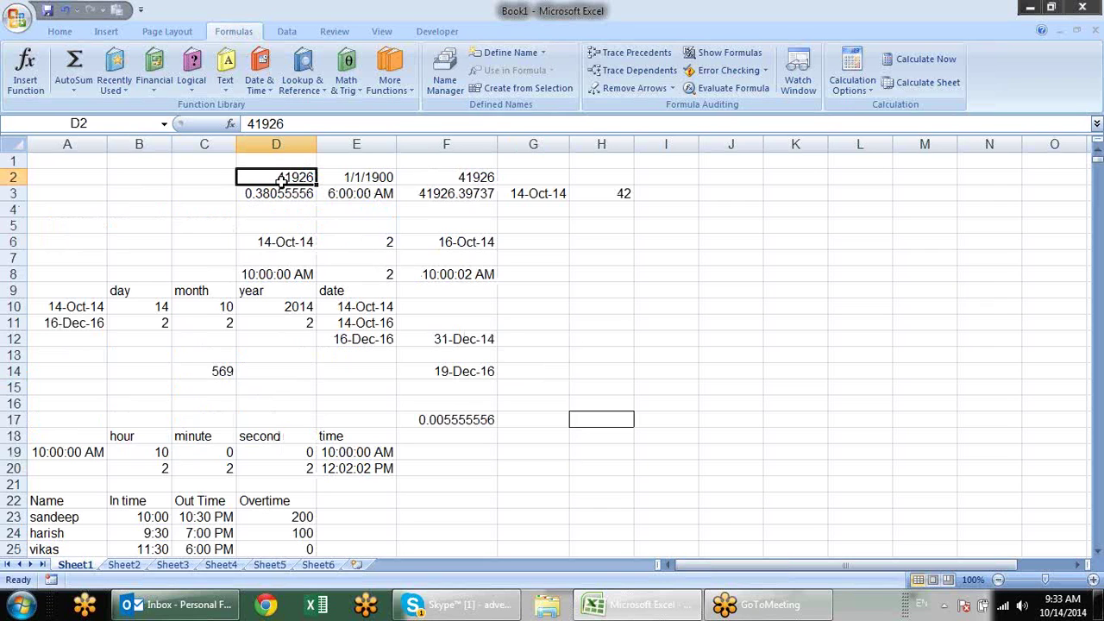
left_click(336, 181)
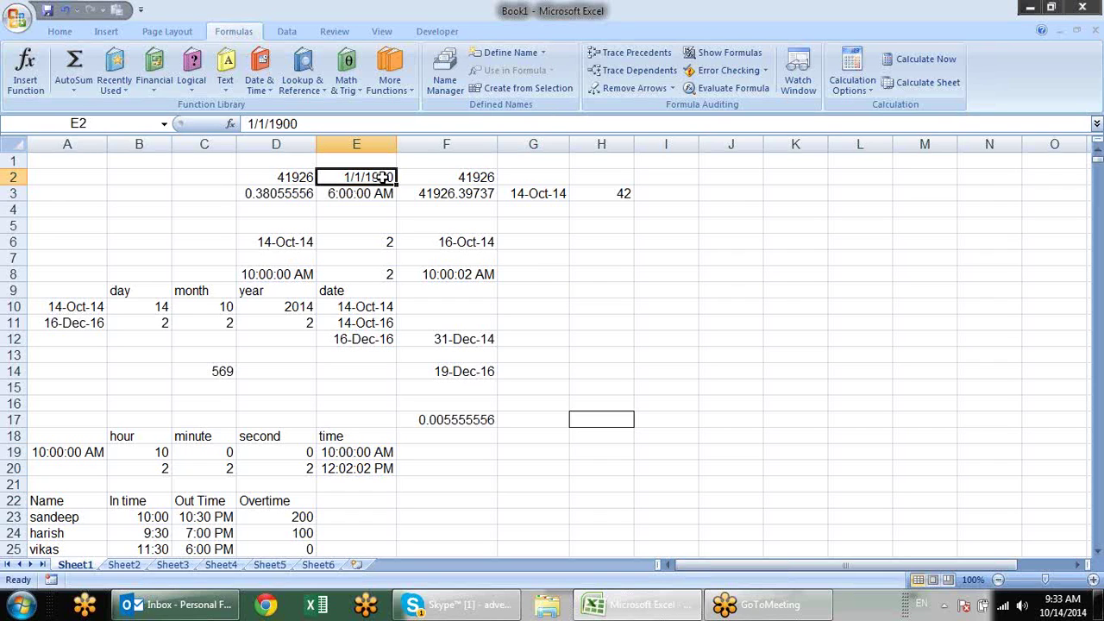
left_click(299, 195)
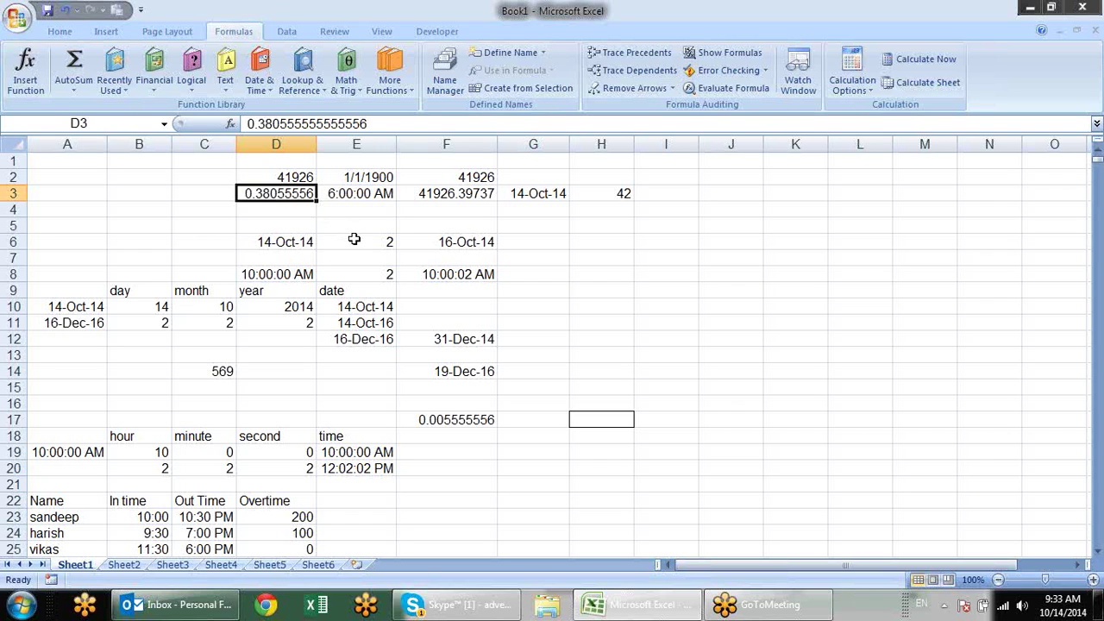
left_click(354, 239)
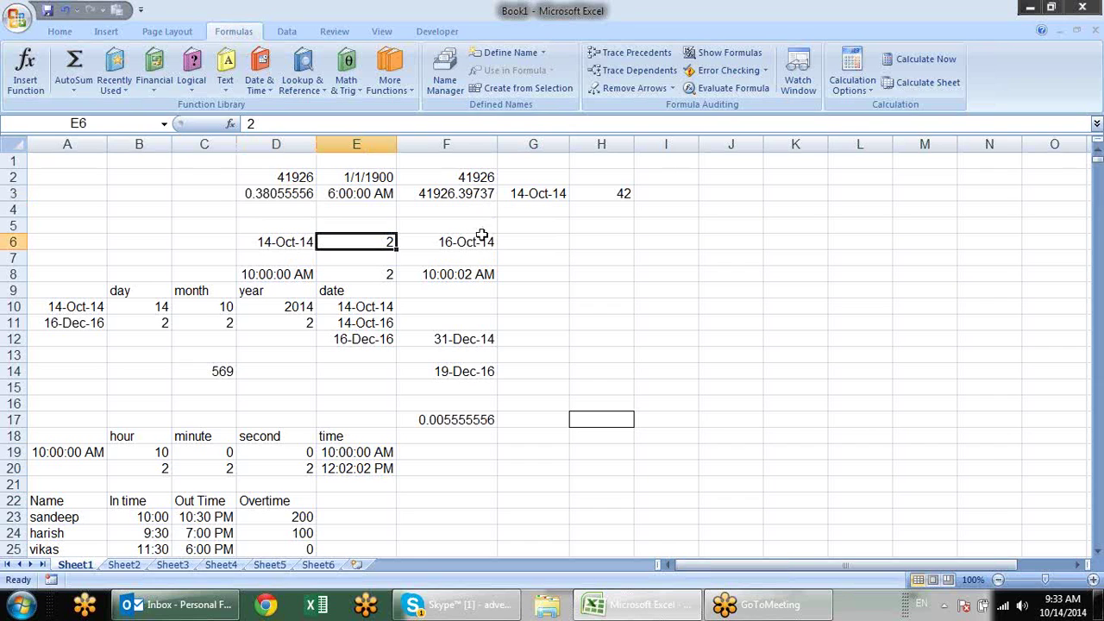
double_click(457, 274)
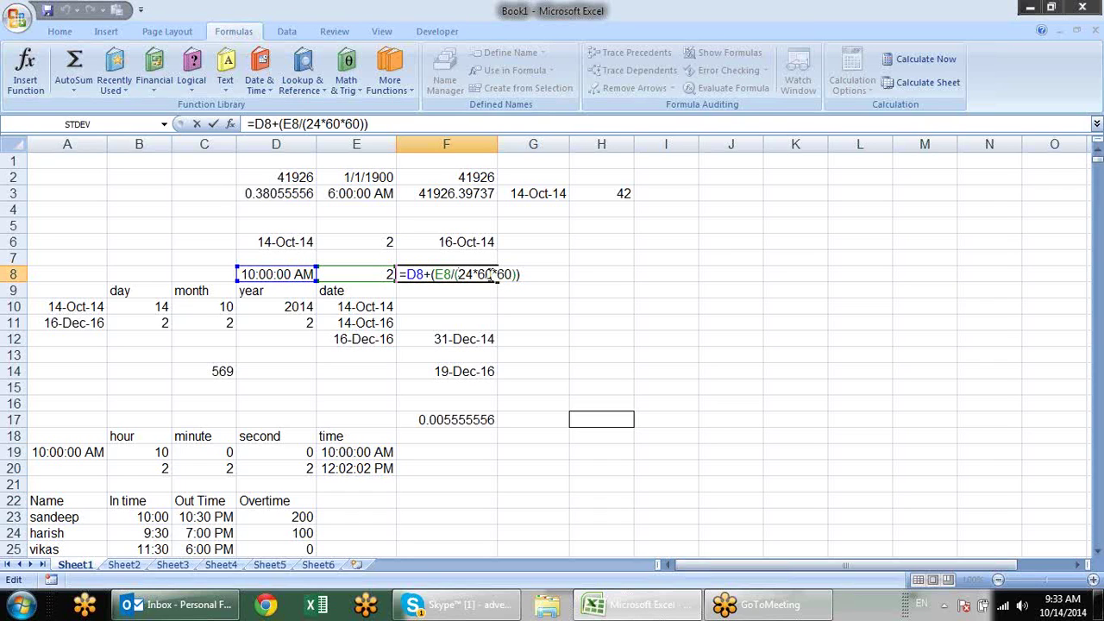
key("ctrl+Return")
left_click(382, 238)
left_click(421, 242)
double_click(422, 242)
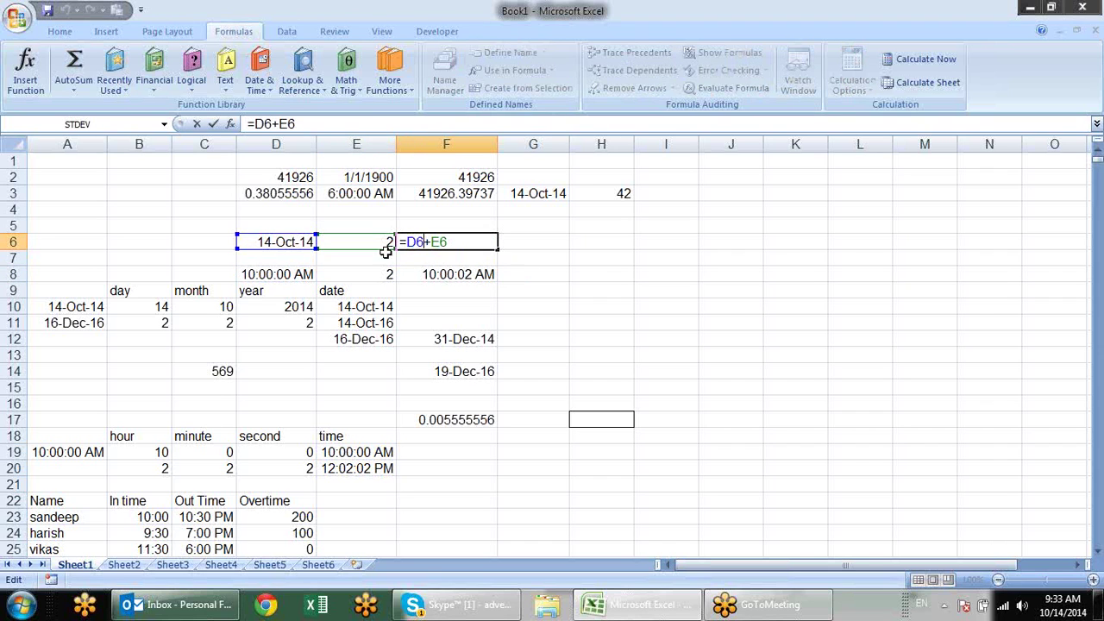
key("Escape")
left_click(295, 177)
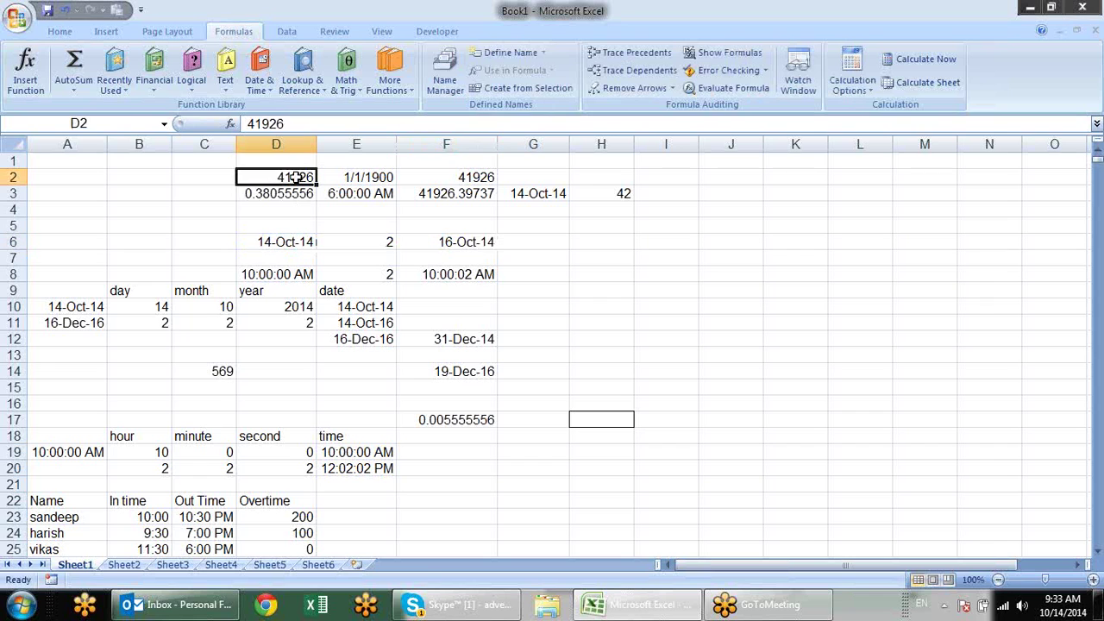
left_click(348, 239)
left_click(118, 291)
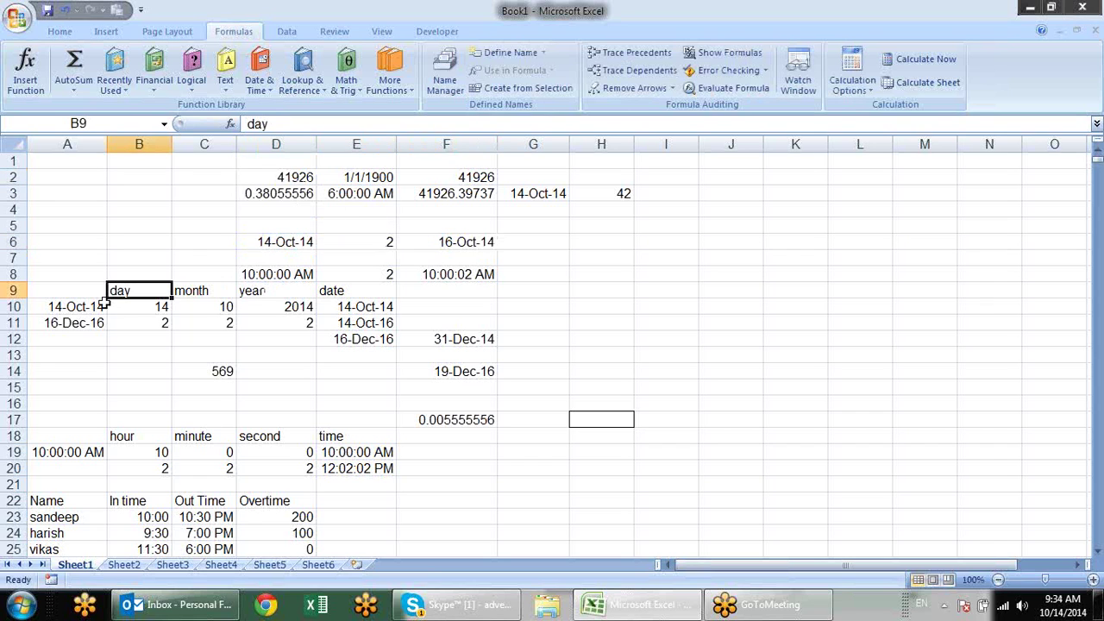
Step: Review the DAY, MONTH, YEAR and DATE formulas in B10:E10 and the DATE formula in E12
scroll(135, 268, "down", 2)
scroll(129, 250, "up", 1)
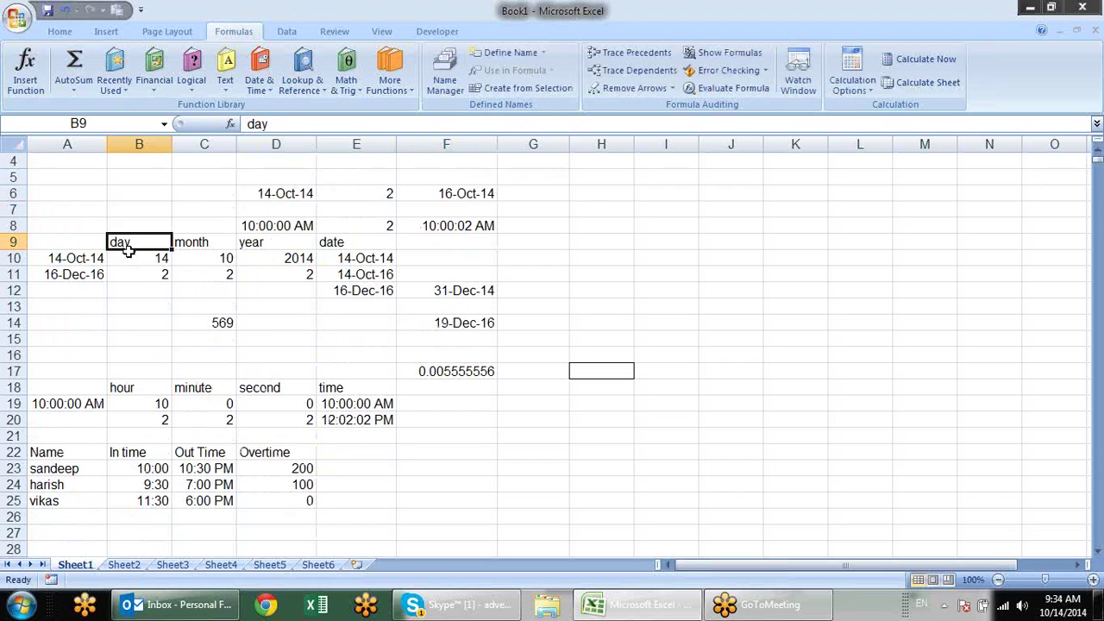
left_click(134, 254)
left_click(202, 251)
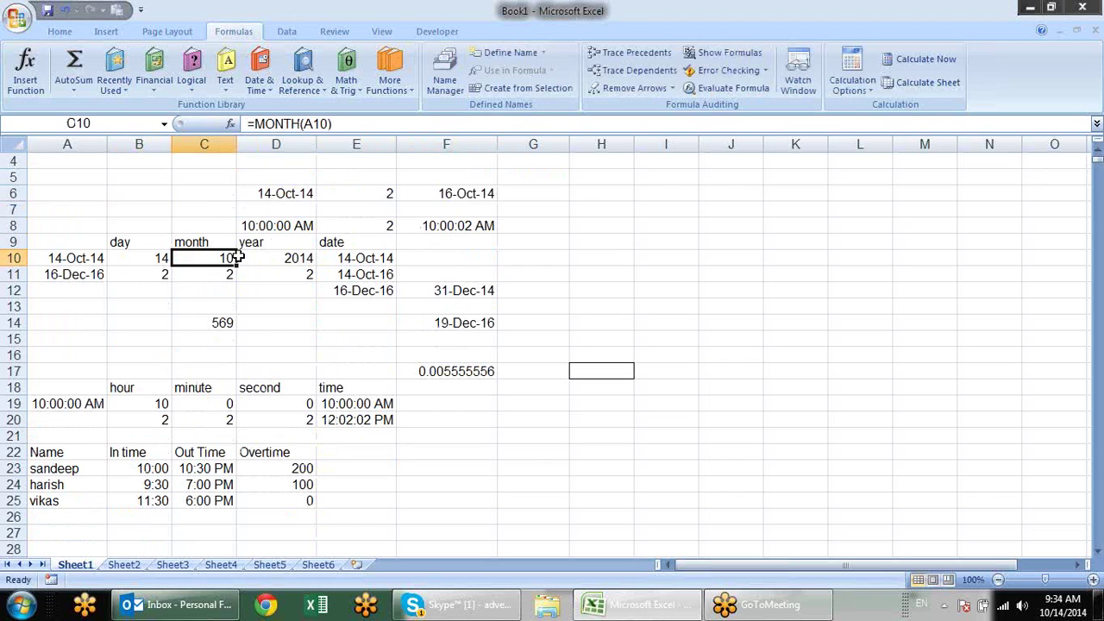
left_click(276, 260)
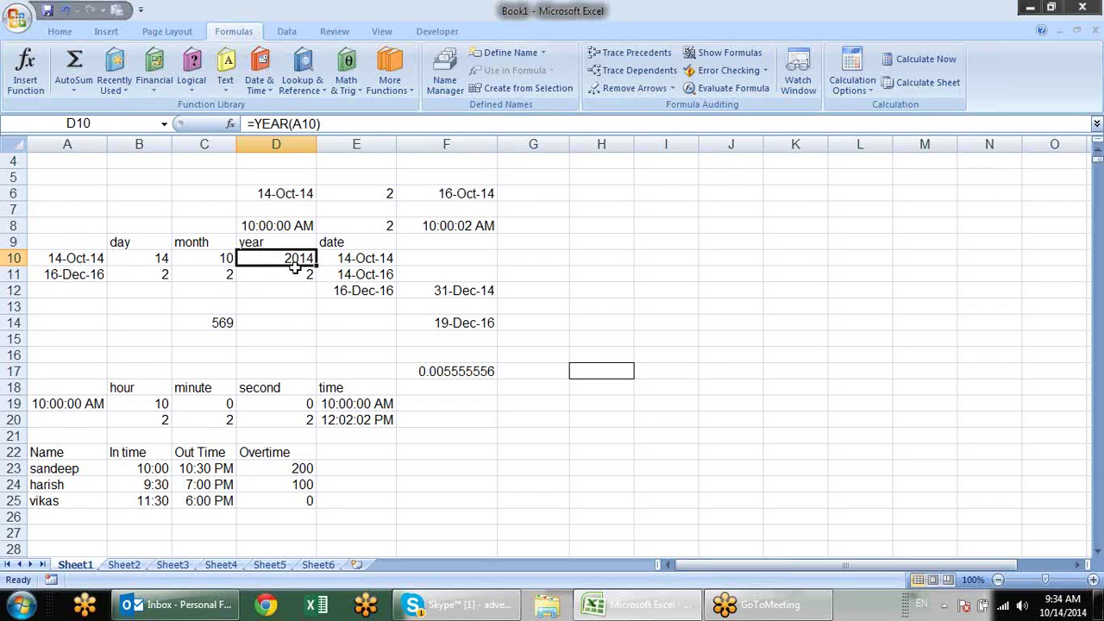
left_click(339, 258)
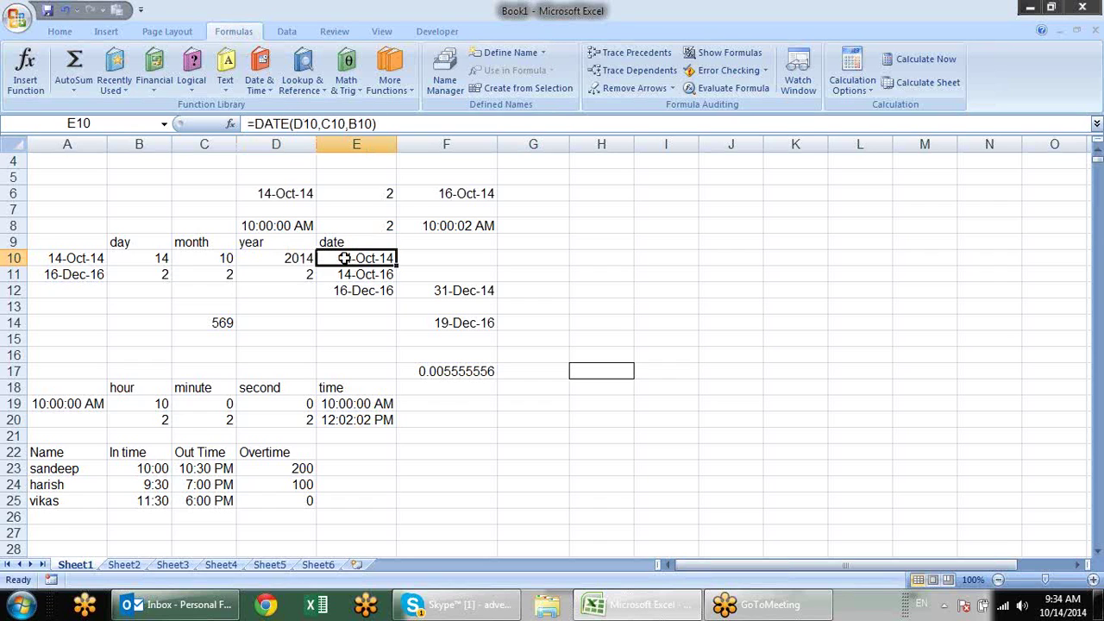
double_click(350, 258)
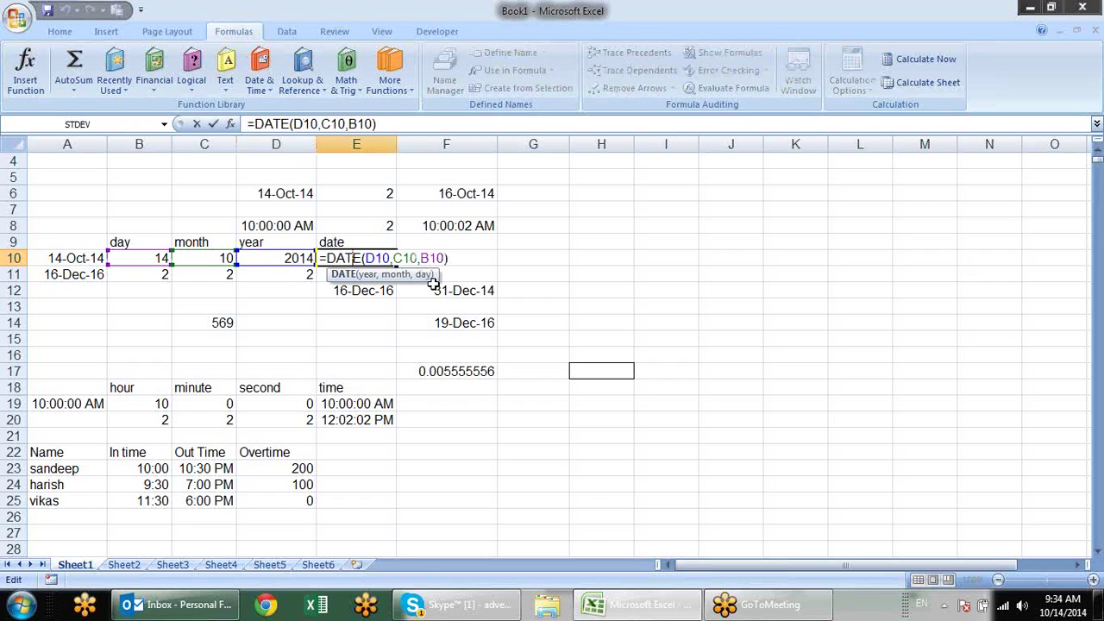
key("Escape")
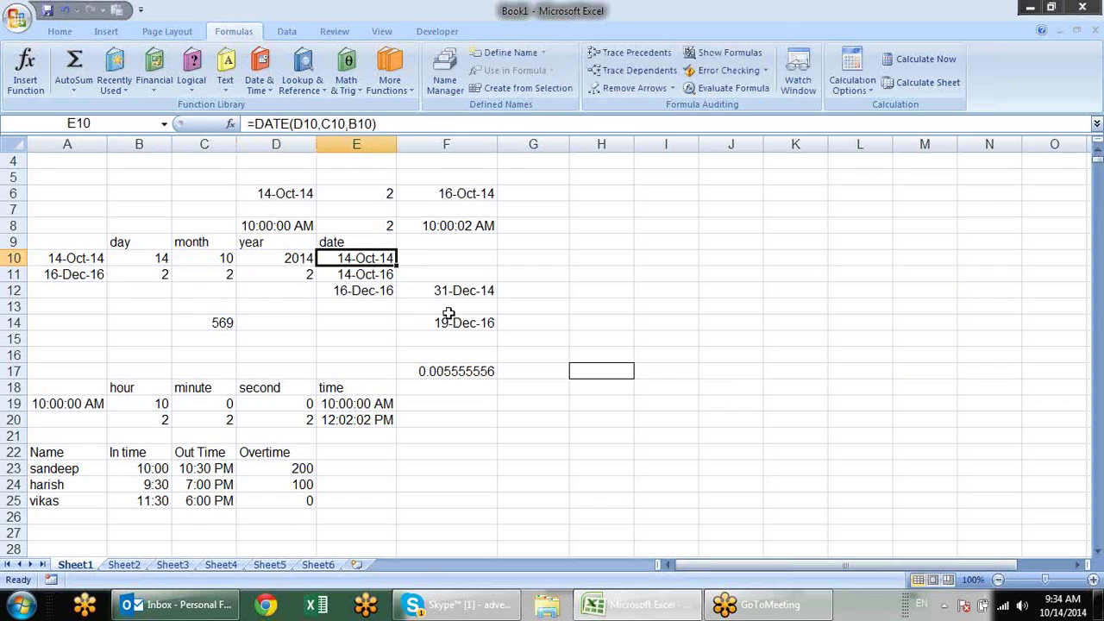
left_click(389, 290)
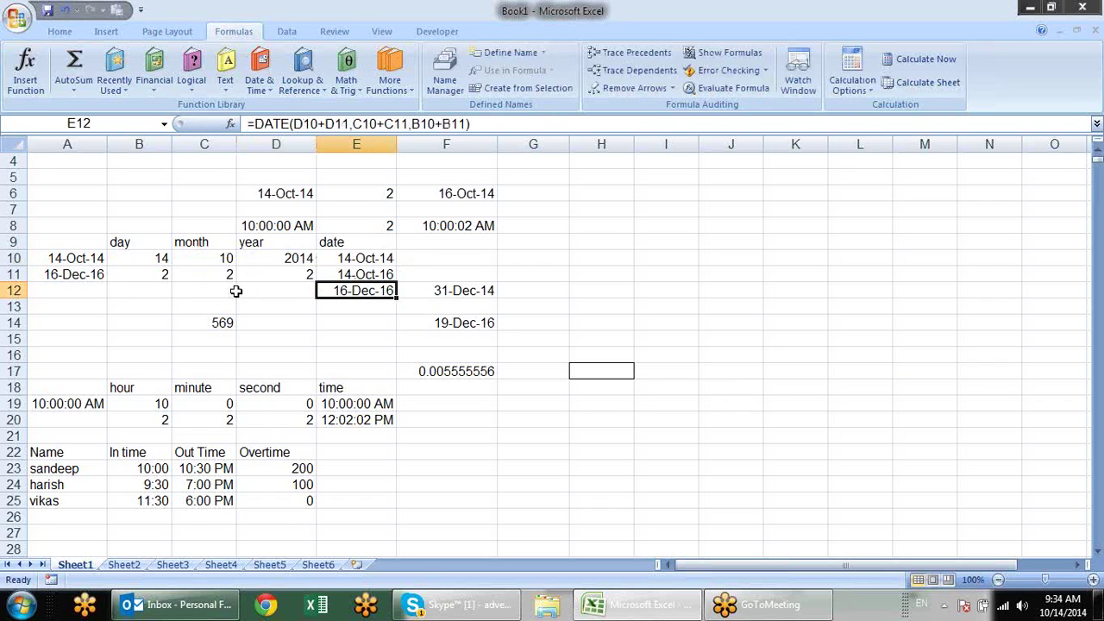
Step: Re-enter the EDATE formula in E11 and the DATE formula in E12 unchanged
double_click(352, 275)
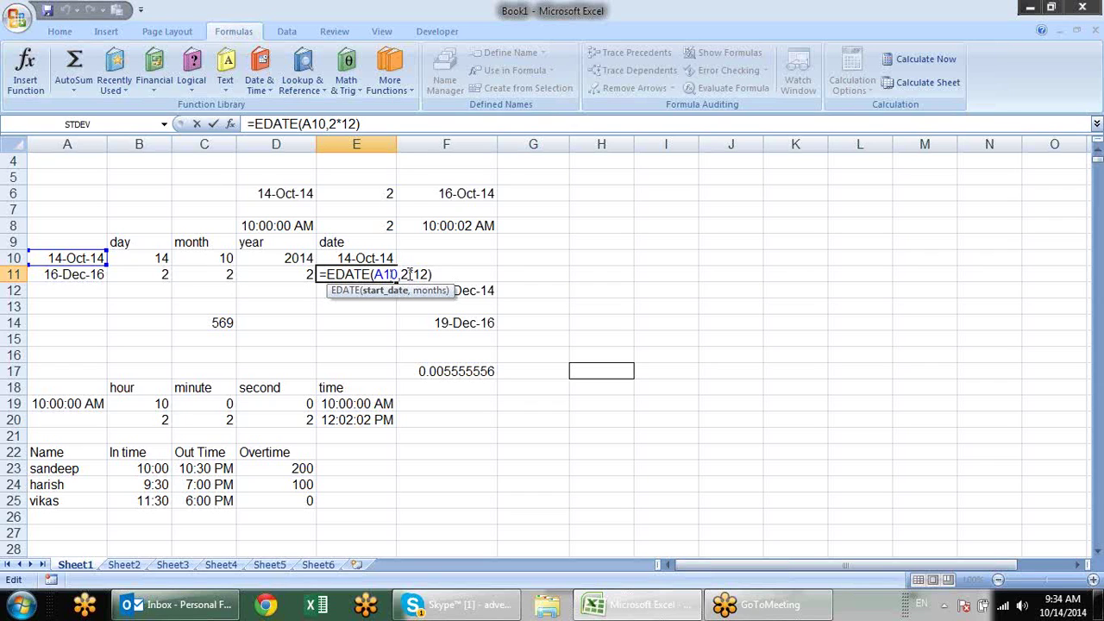
left_click(412, 274)
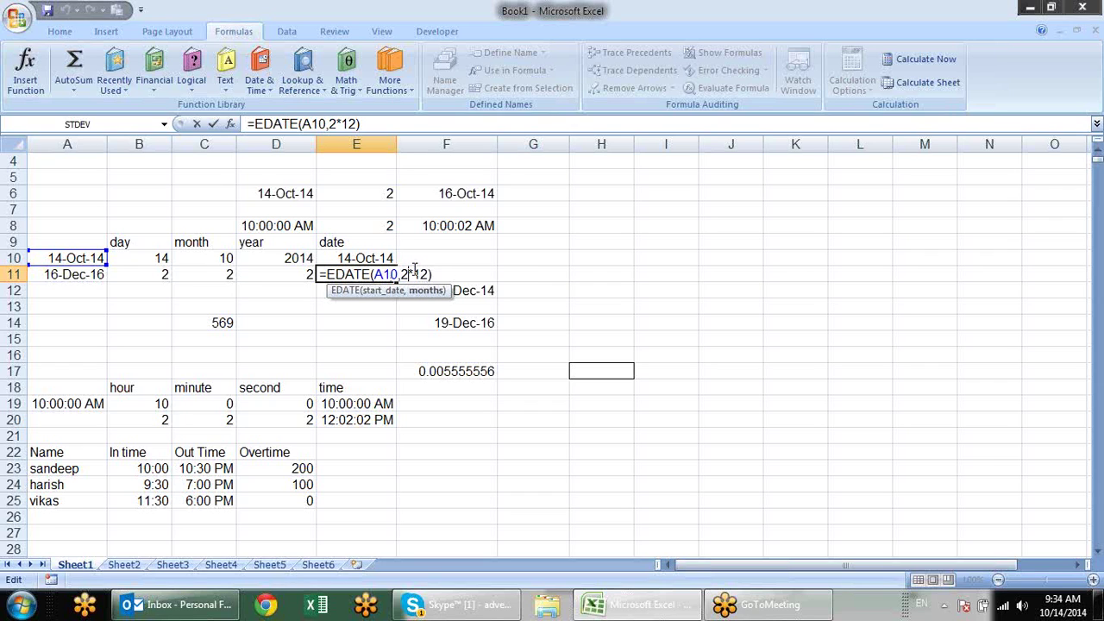
key("Return")
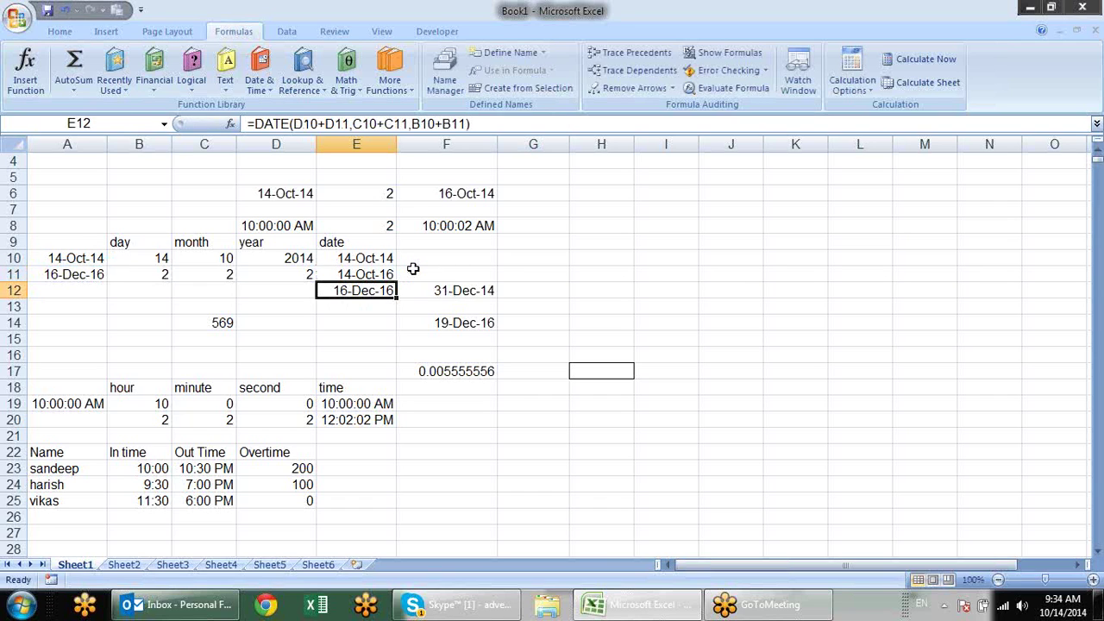
key("F2")
left_click(401, 290)
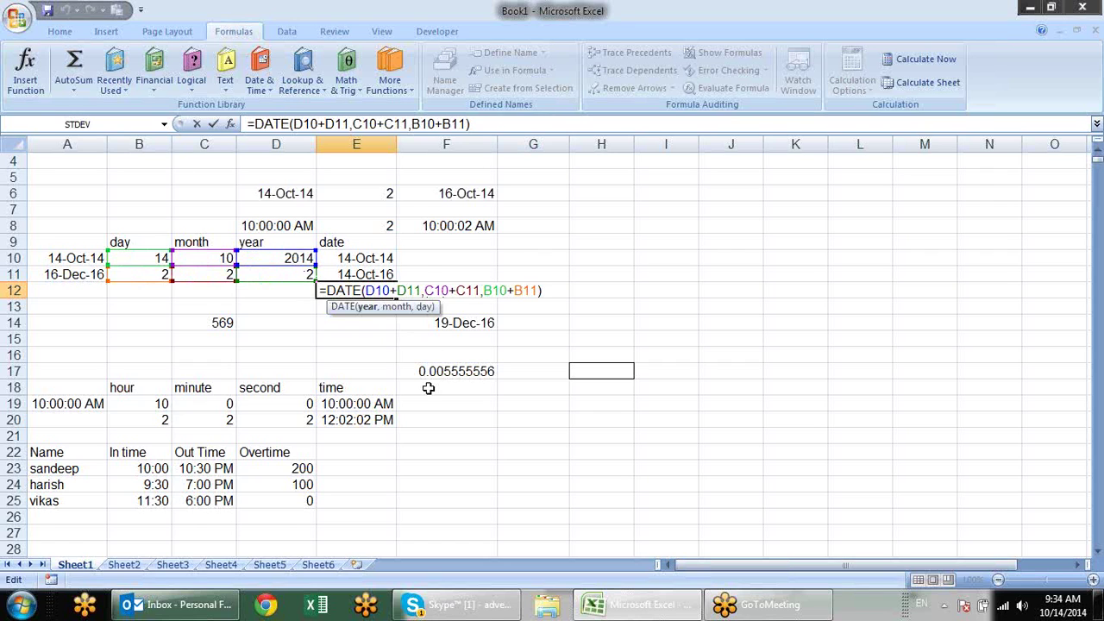
key("ctrl+Return")
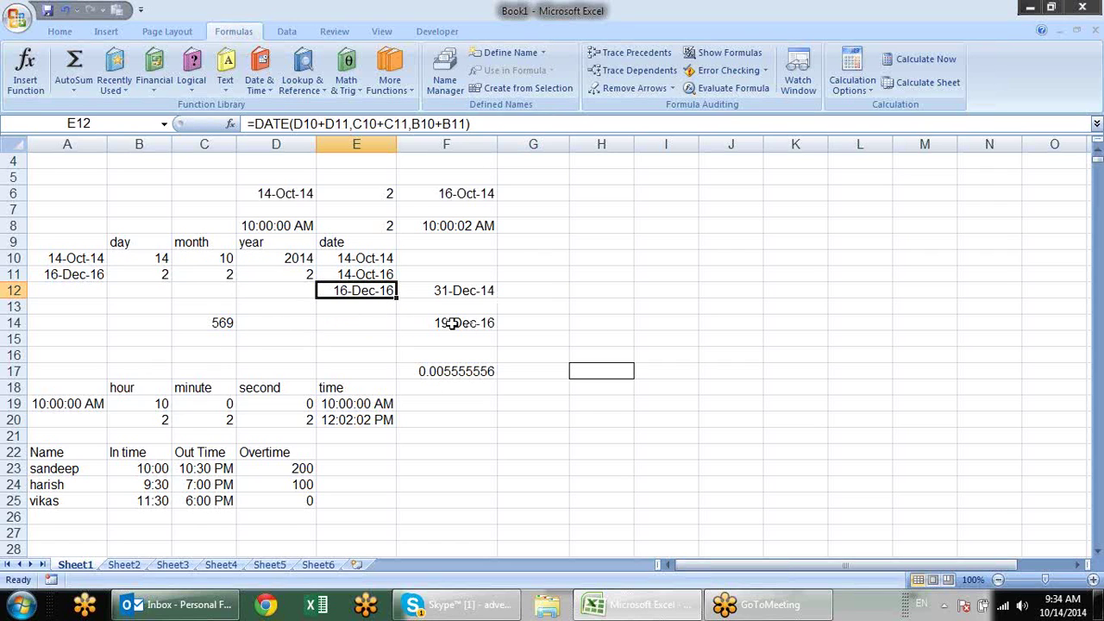
left_click(463, 295)
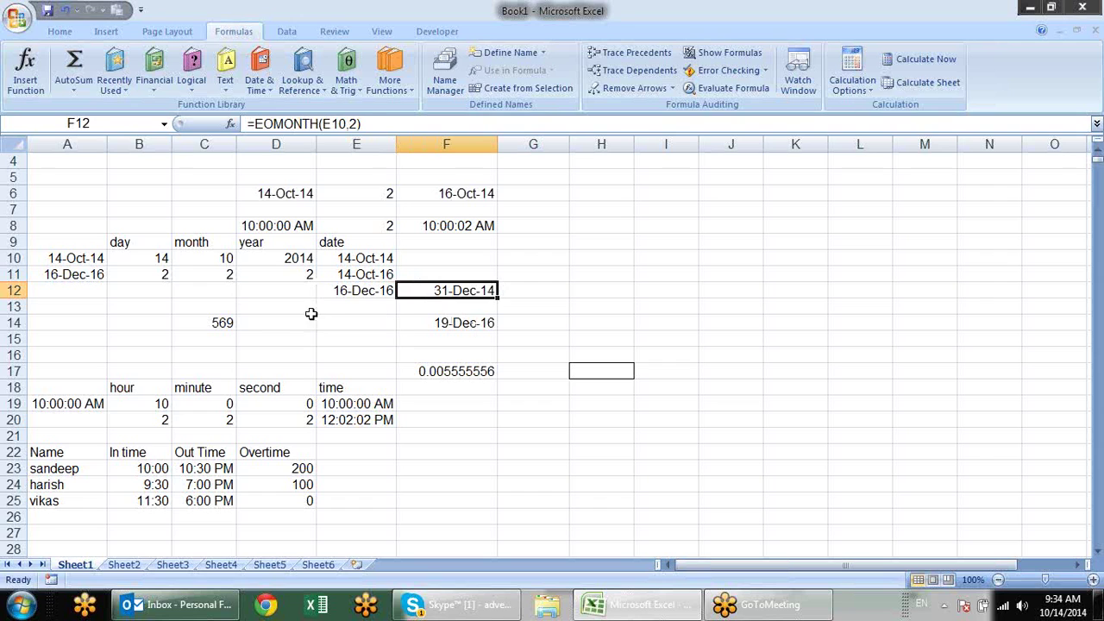
Step: Check NETWORKDAYS in C14 and commit =WORKDAY(A10,C14) in F14, showing 19-Dec-16
left_click(202, 321)
double_click(202, 320)
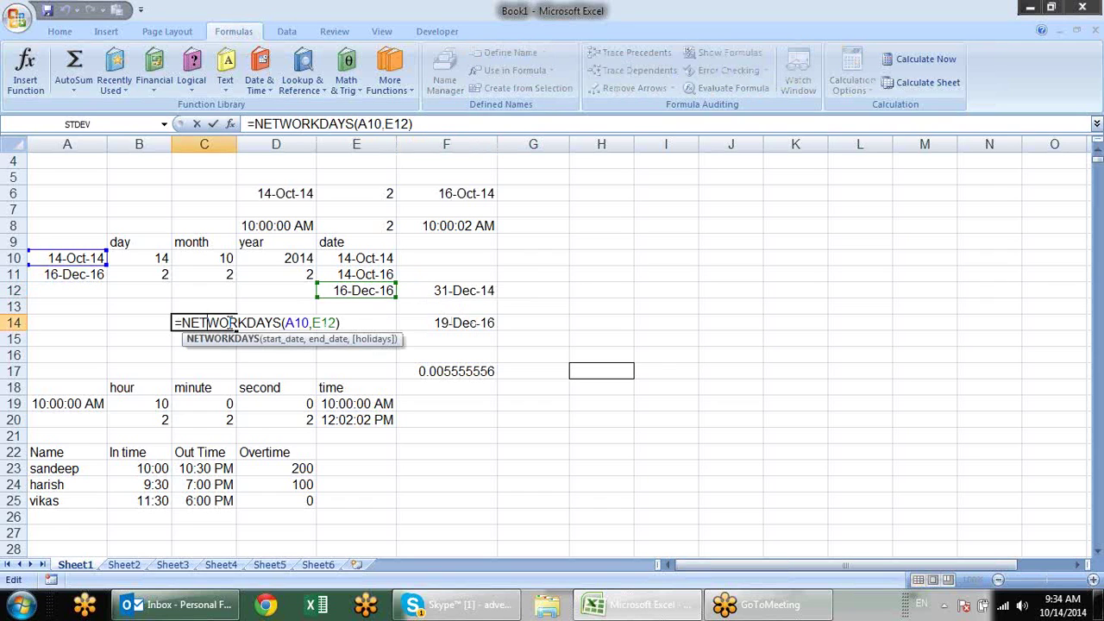
double_click(429, 321)
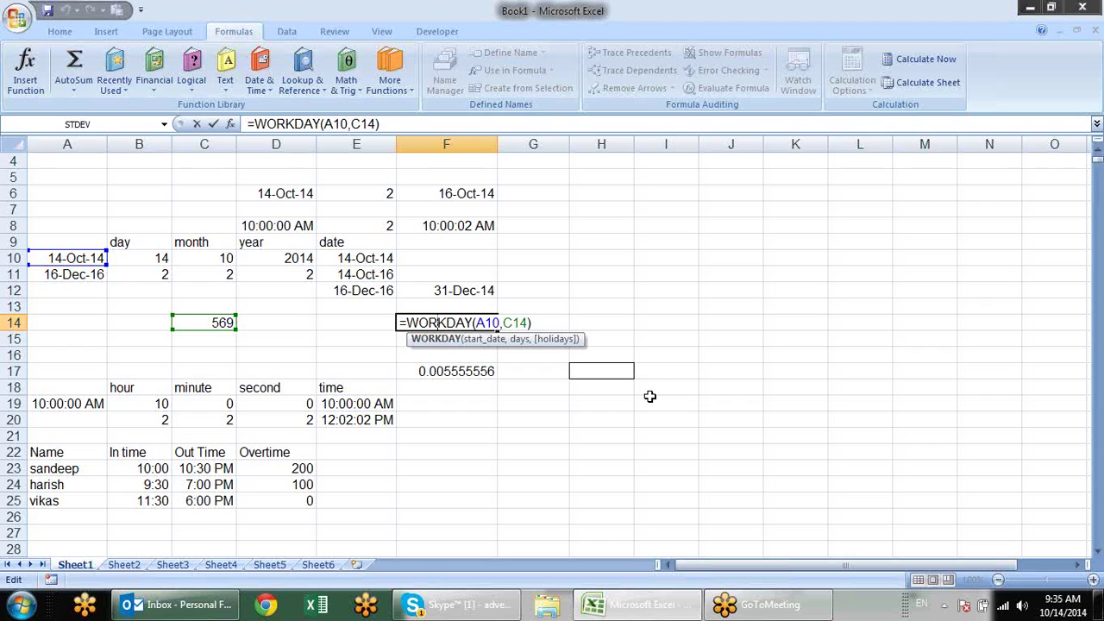
key("Return")
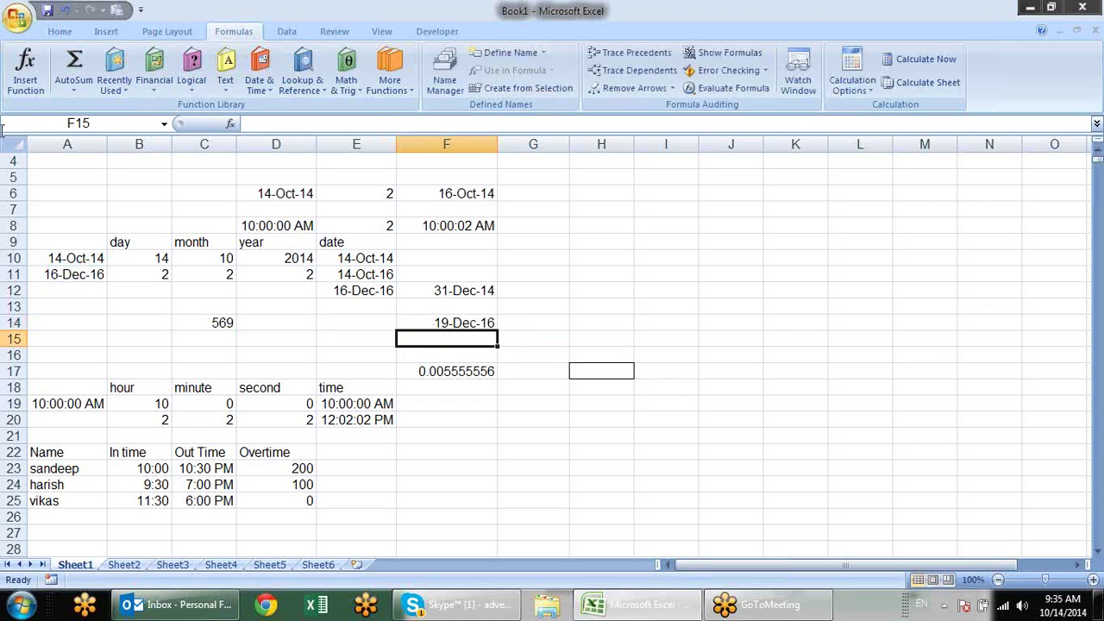
Step: Review the hour, minute and second formulas in row 19 and the TIME formula in E19
left_click(141, 386)
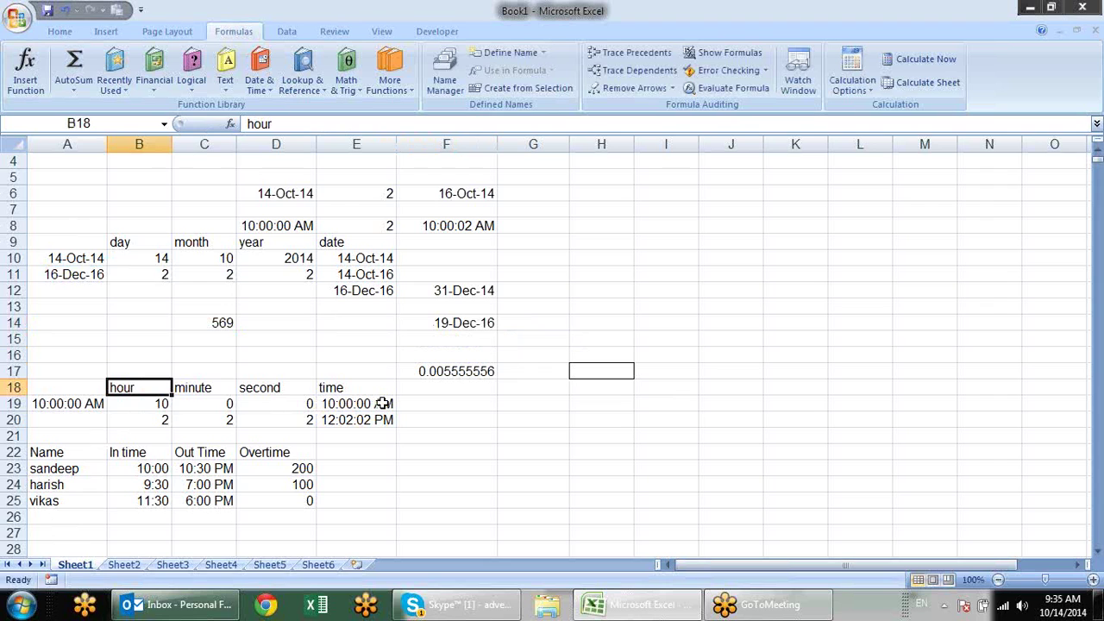
left_click(95, 404)
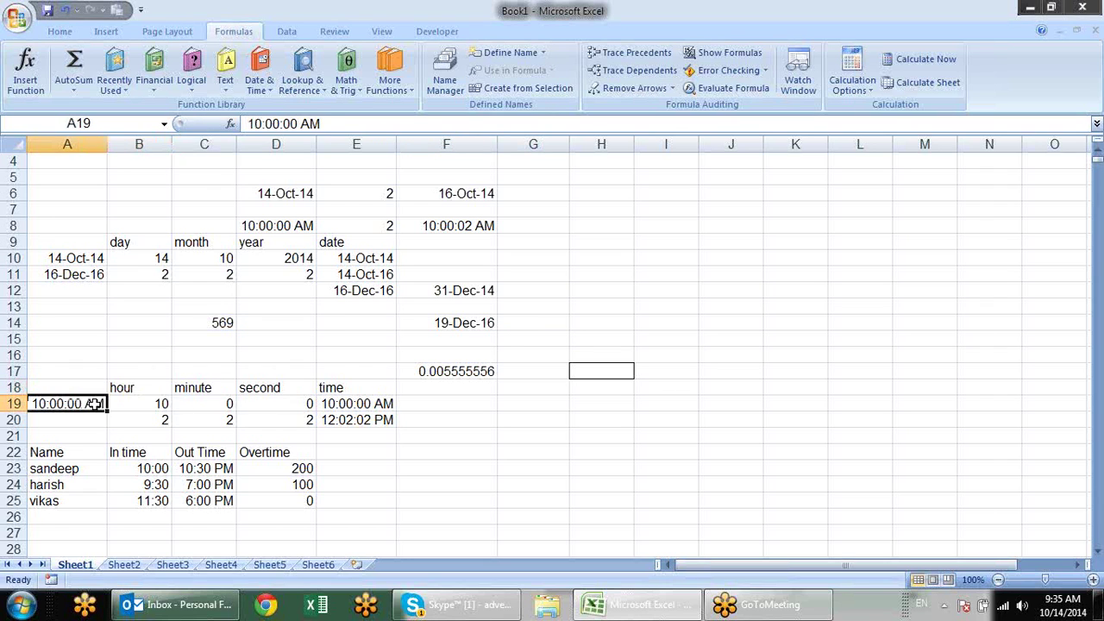
left_click(151, 405)
left_click(211, 406)
left_click(241, 407)
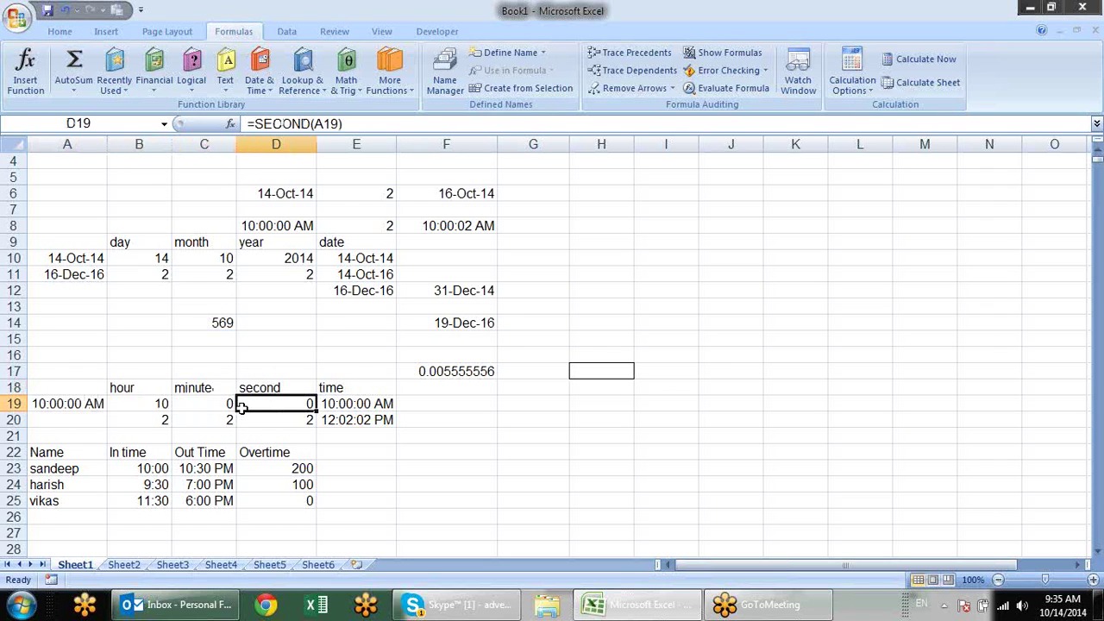
double_click(382, 402)
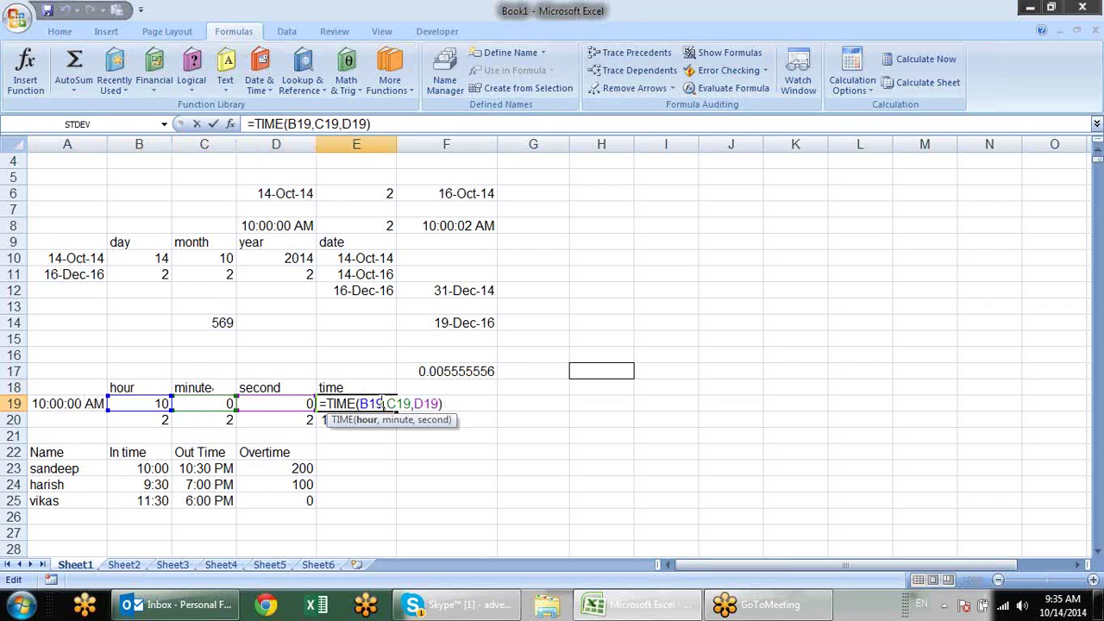
left_click(334, 453)
Step: Commit the overtime IF formula in D23 paying 50 per hour beyond 8 hours
scroll(170, 437, "down", 1)
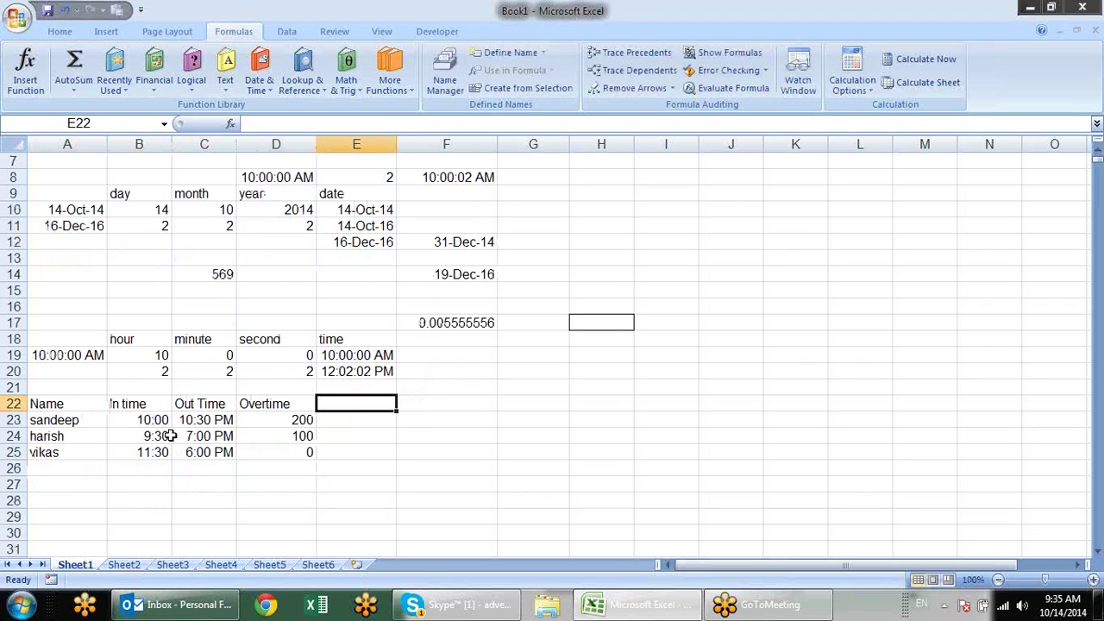
left_click(143, 422)
left_click(302, 425)
key("Down")
key("Down")
key("Up")
key("Up")
key("F2")
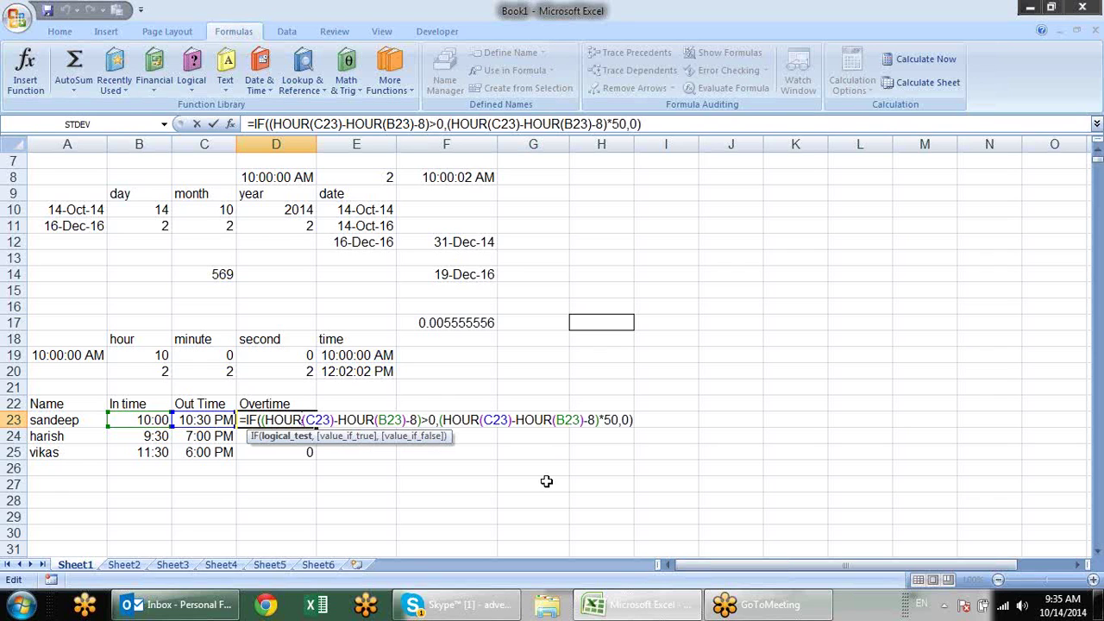
key("Return")
scroll(546, 481, "up", 2)
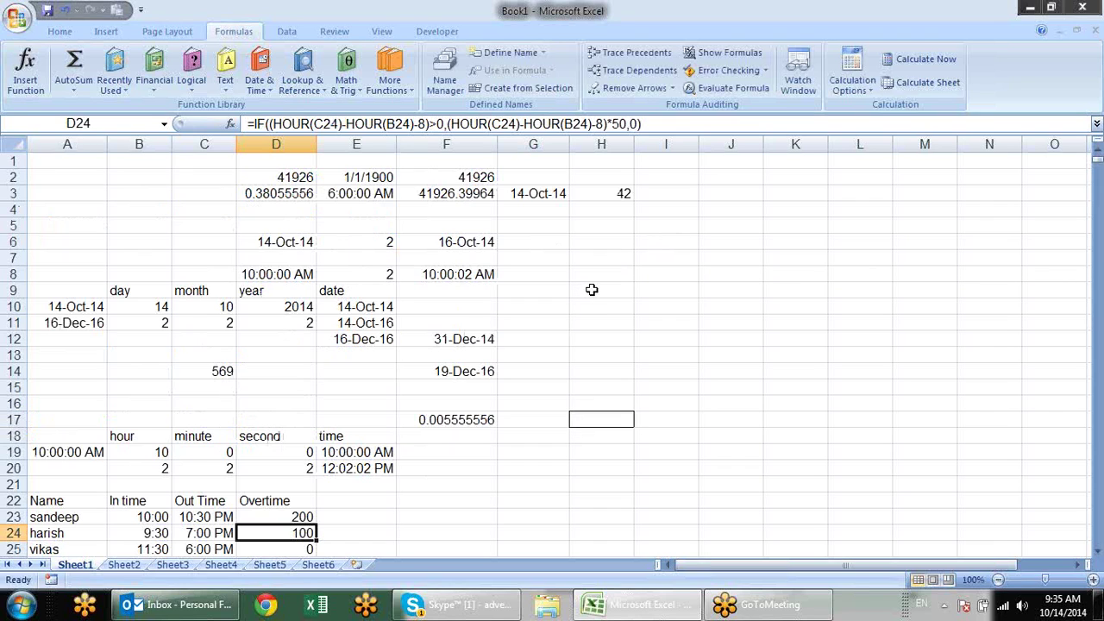
Step: Browse the Formulas > Date & Time function list, then close it
left_click(259, 76)
left_click_drag(366, 367, 362, 434)
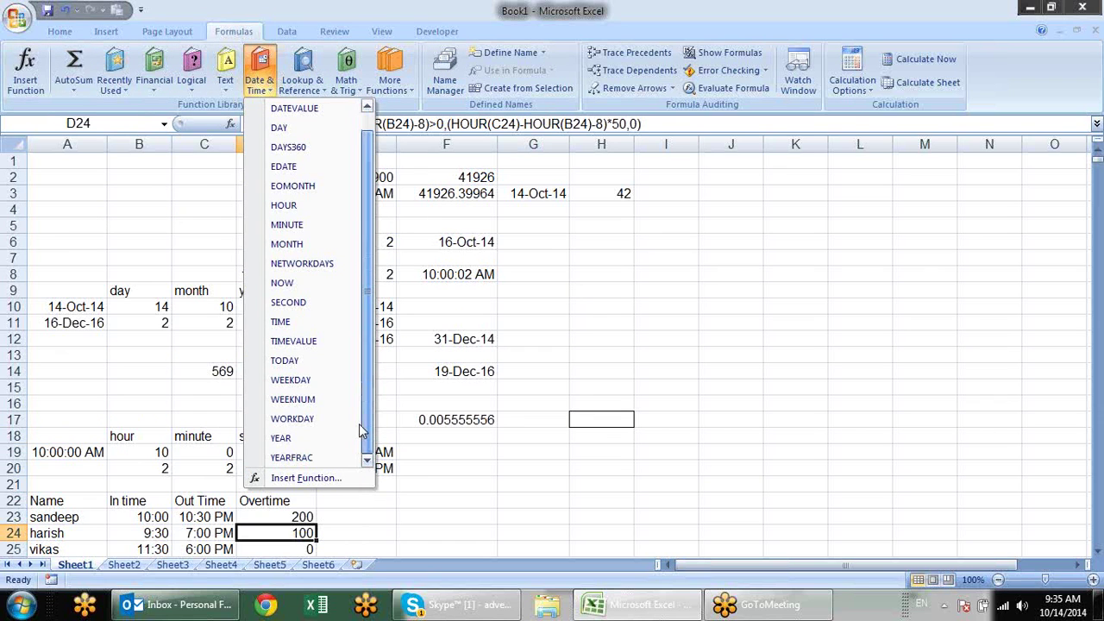
left_click(635, 355)
scroll(635, 355, "down", 3)
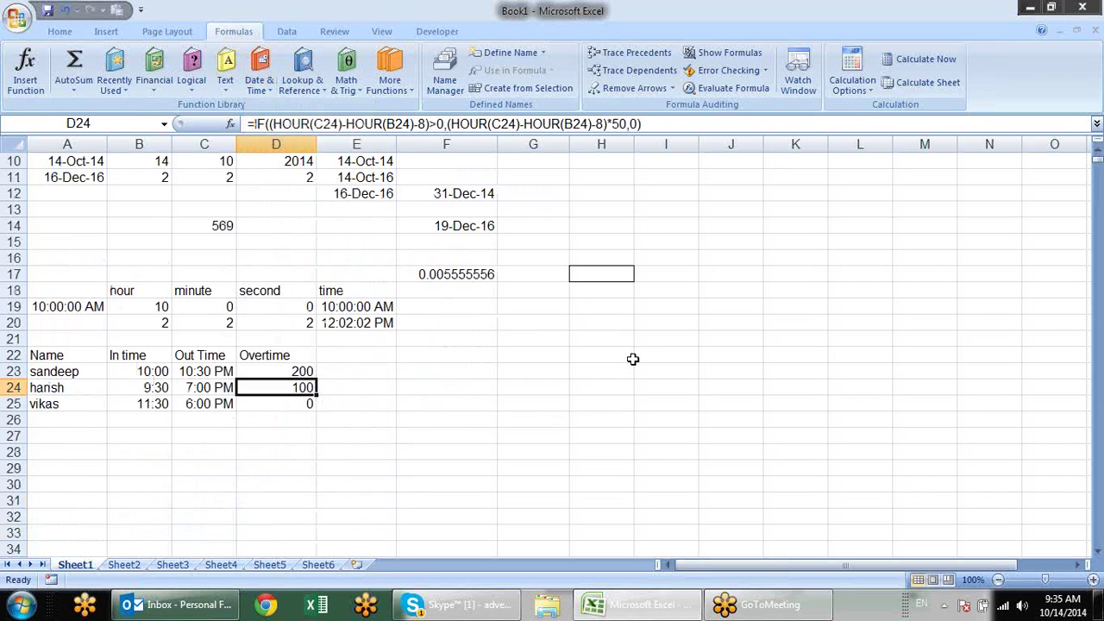
Step: Enter the date 17-Sep-86 in G20
left_click(535, 339)
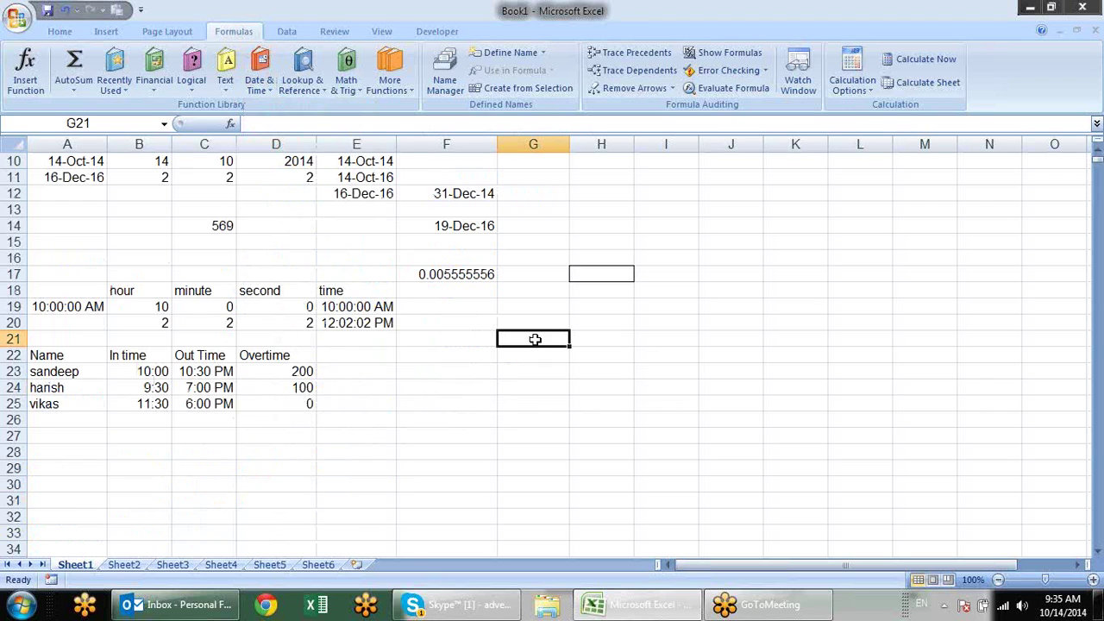
left_click(545, 326)
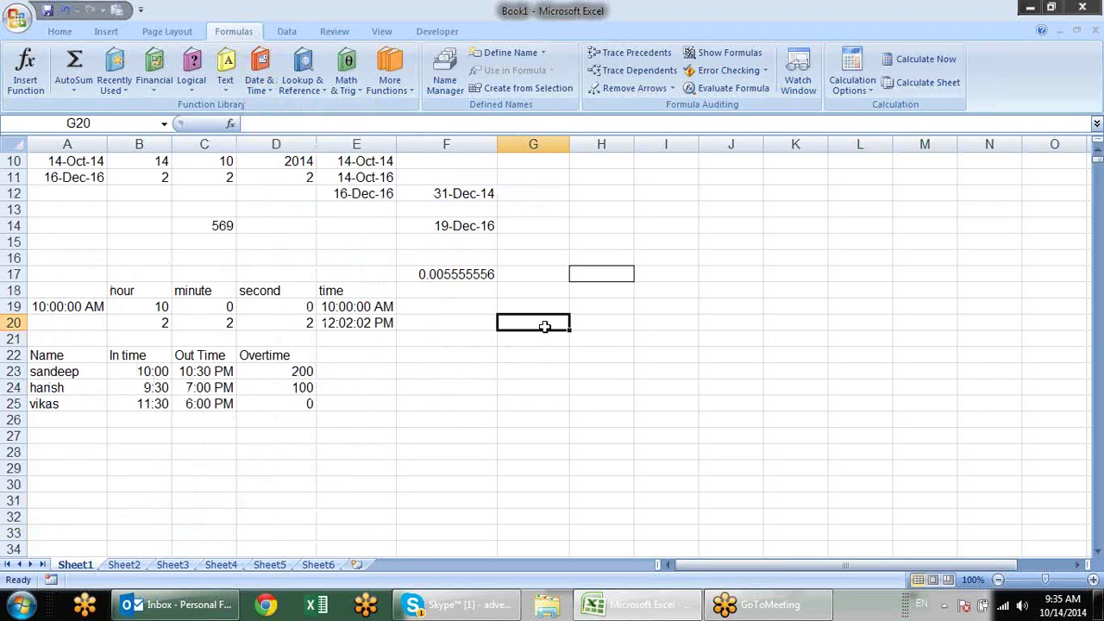
type("17")
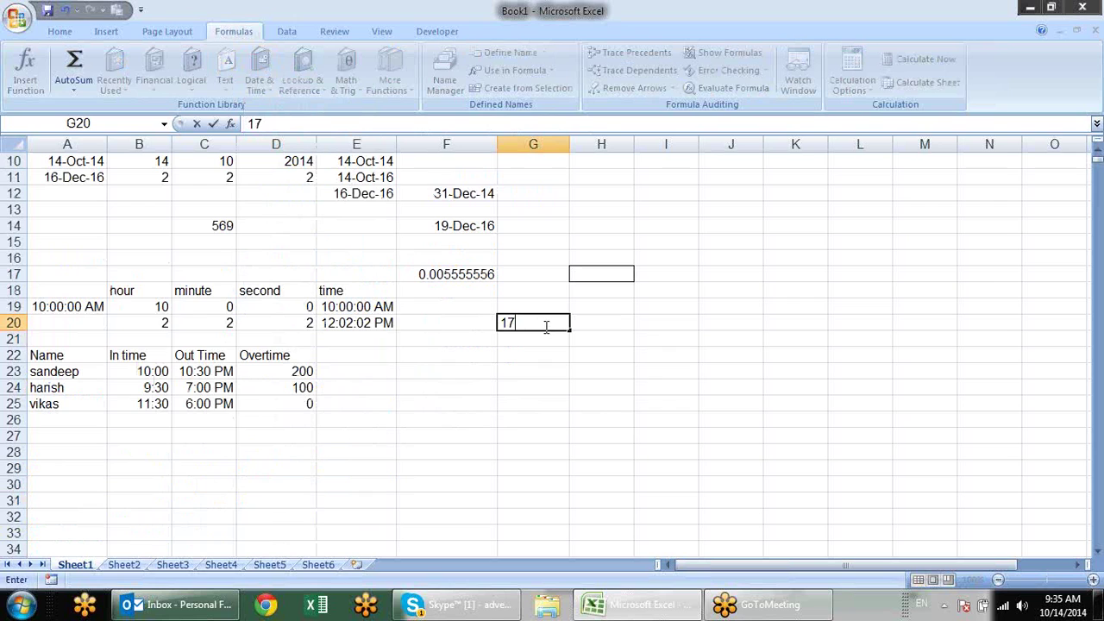
type("-0")
key("BackSpace")
type("sep")
type("86")
key("Return")
left_click(545, 326)
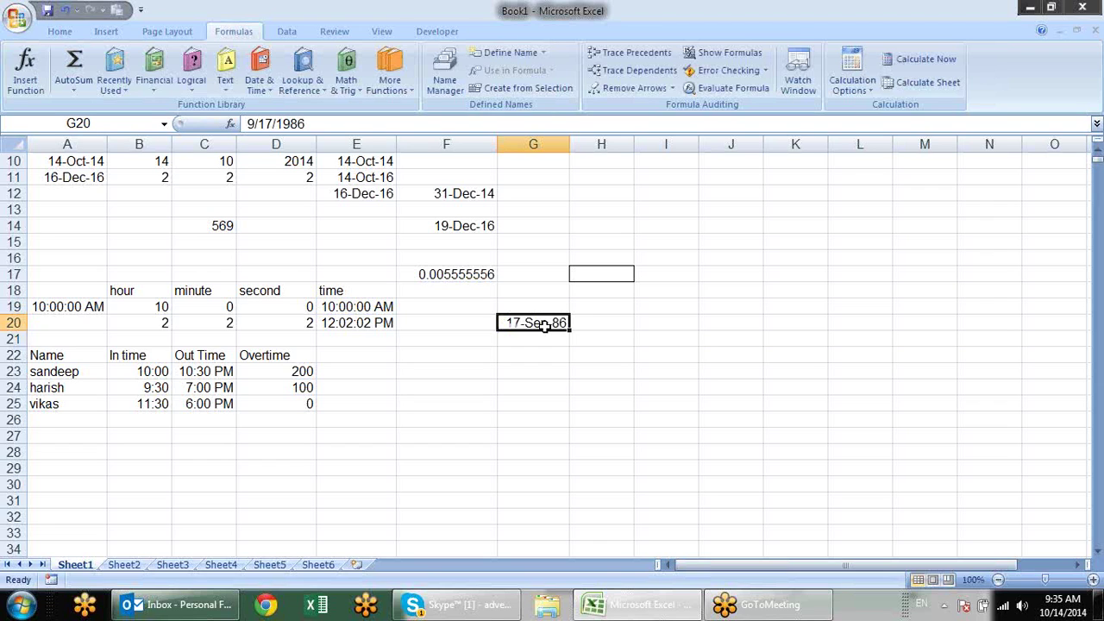
Step: Insert today's date in H20 with Ctrl+; and format it as 14-Oct-14
key("Right")
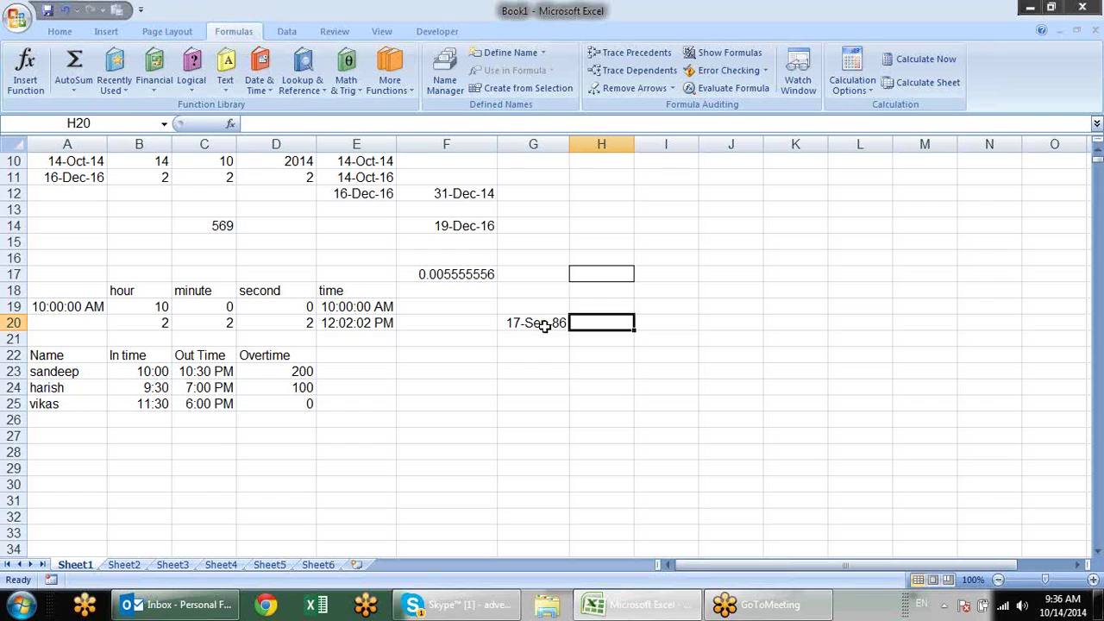
key("ctrl+semicolon")
key("Return")
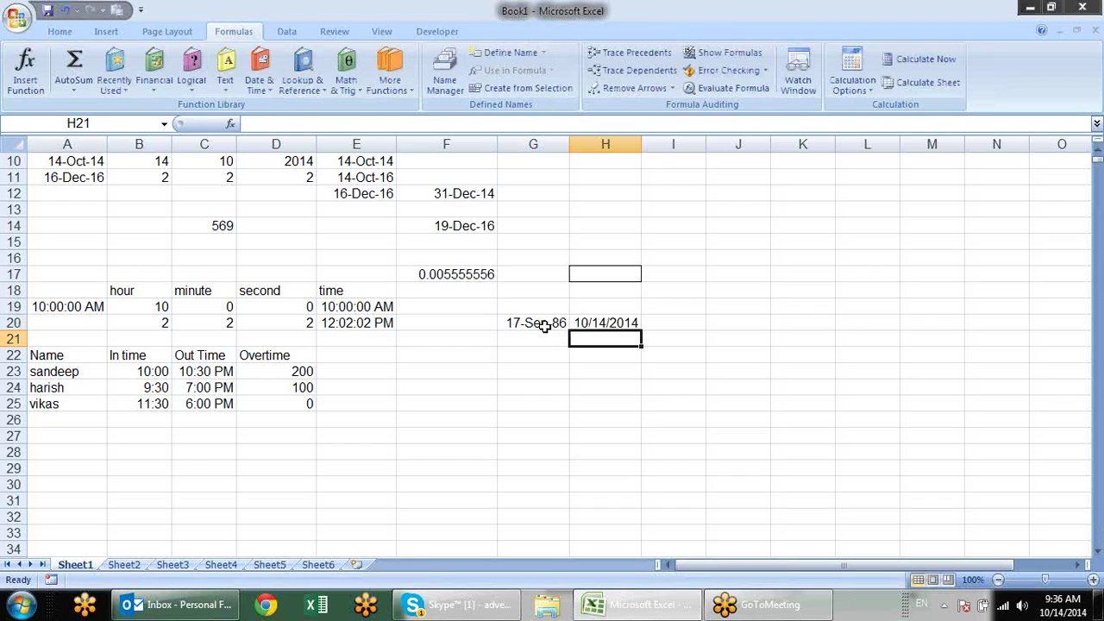
key("Up")
key("ctrl+shift+3")
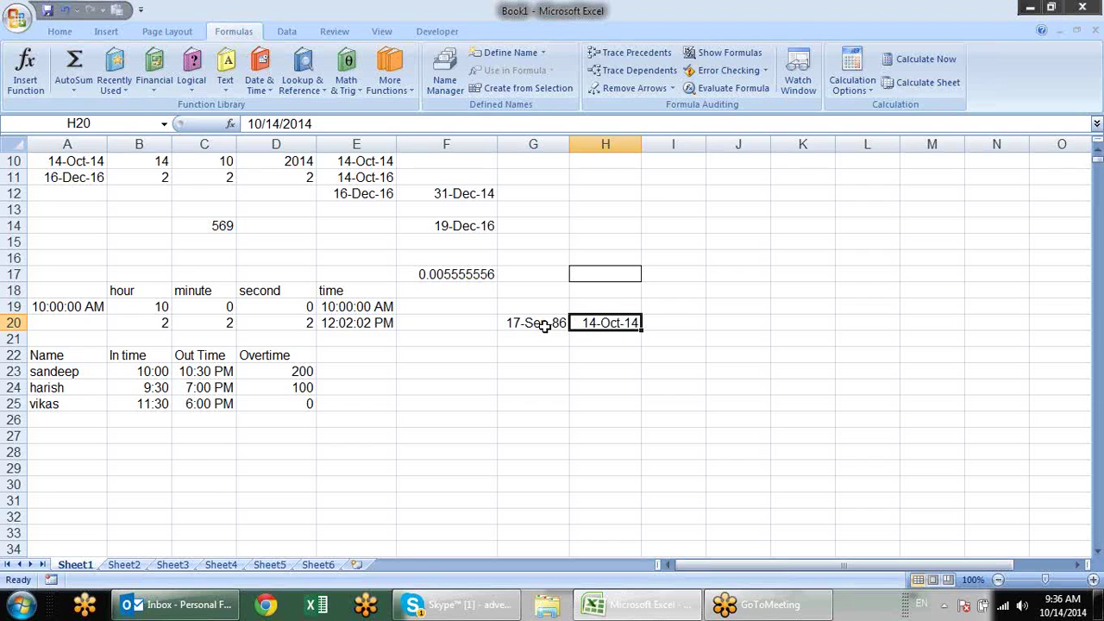
key("Down")
key("Down")
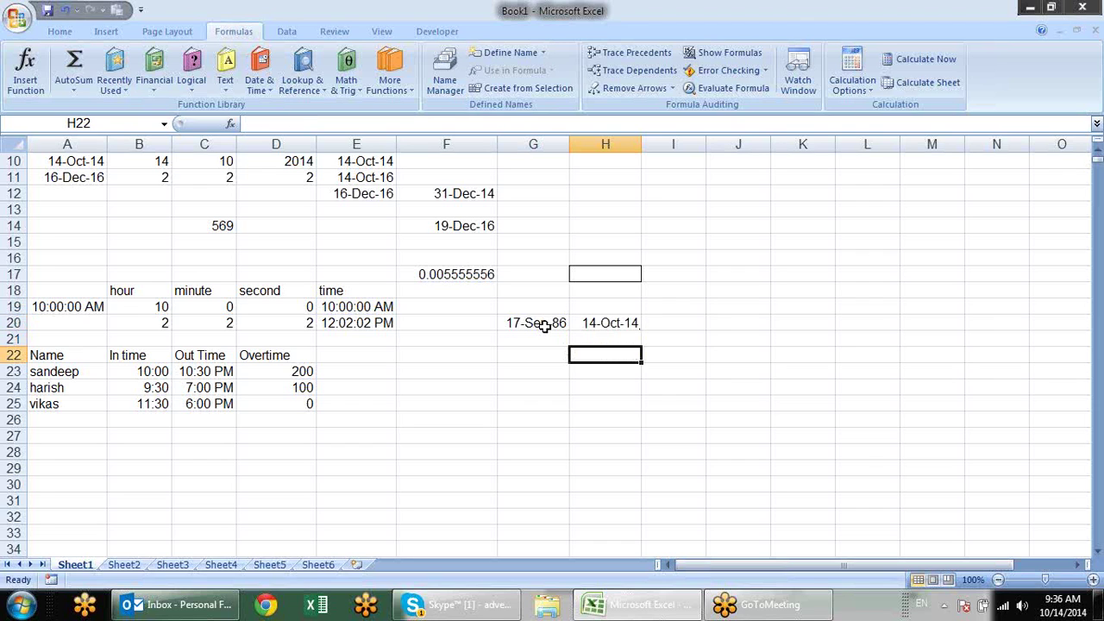
Step: Enter =DATEDIF(G20,H20,"y") in H22, giving 28 years
type("=datedif(")
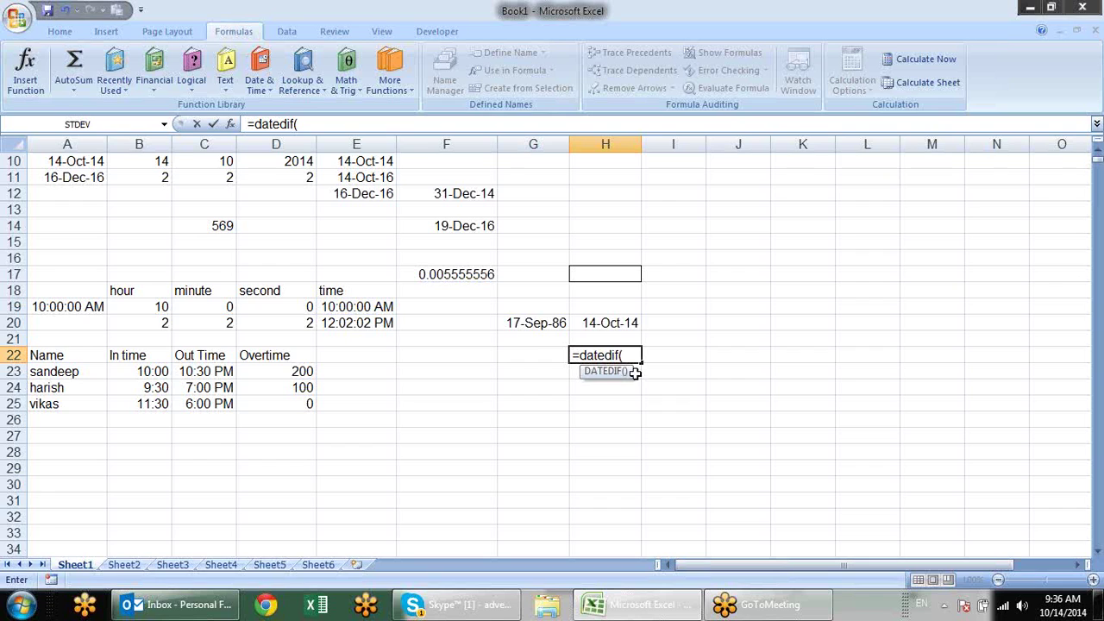
left_click(539, 323)
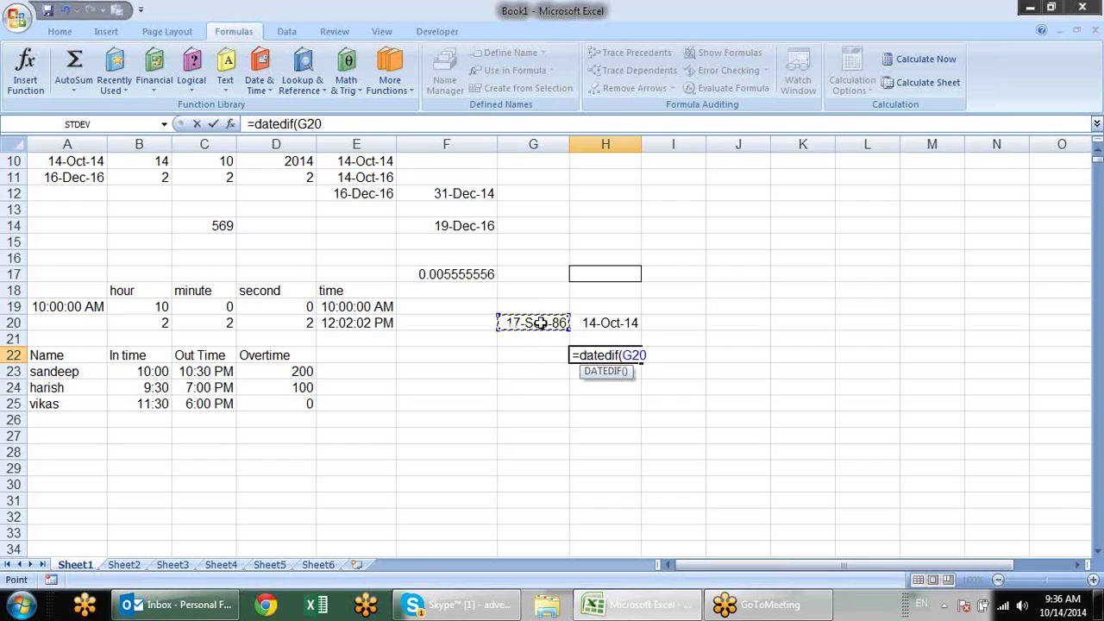
type(",")
left_click(595, 319)
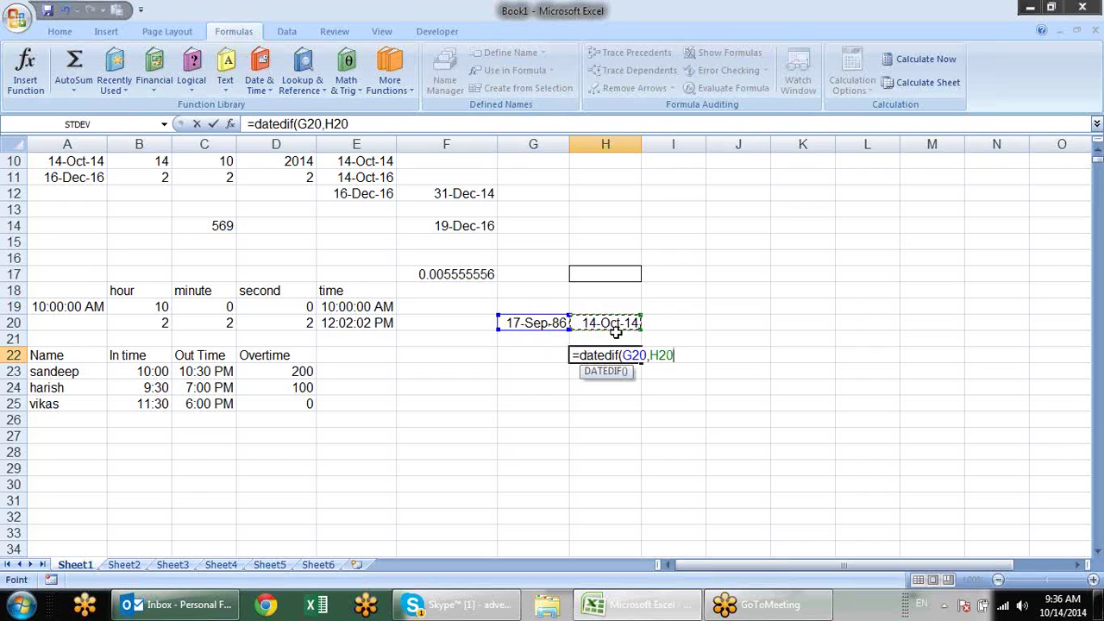
type(",\"y\"")
type(")")
key("Return")
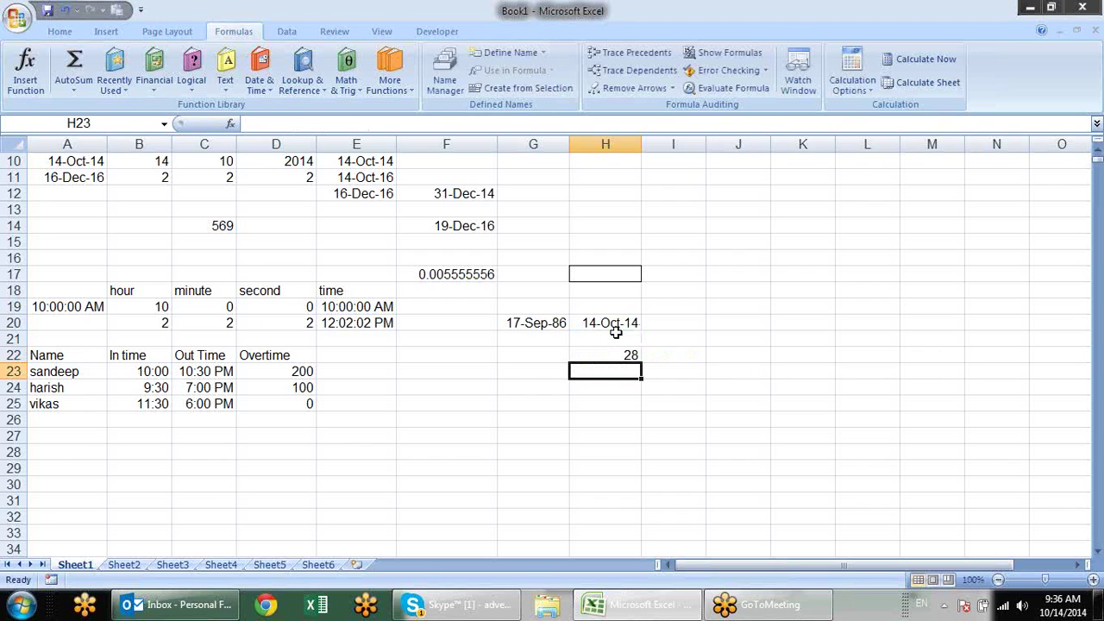
Step: Enter =DATEDIF(G20,H20,"m") in I22, giving 336 months
key("Up")
key("Right")
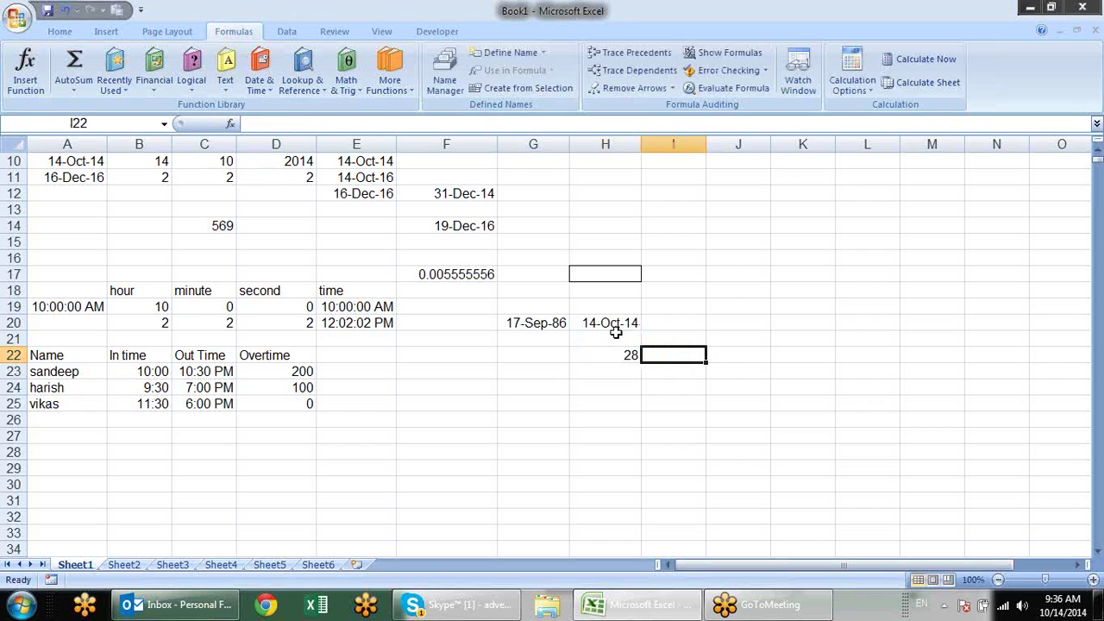
type("=")
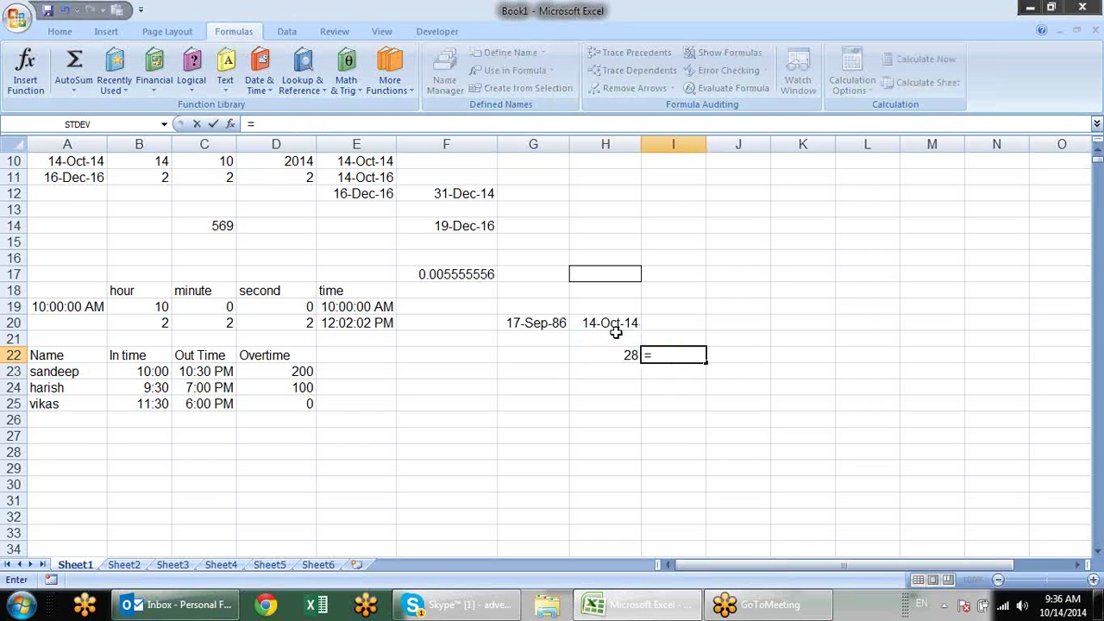
type("dated")
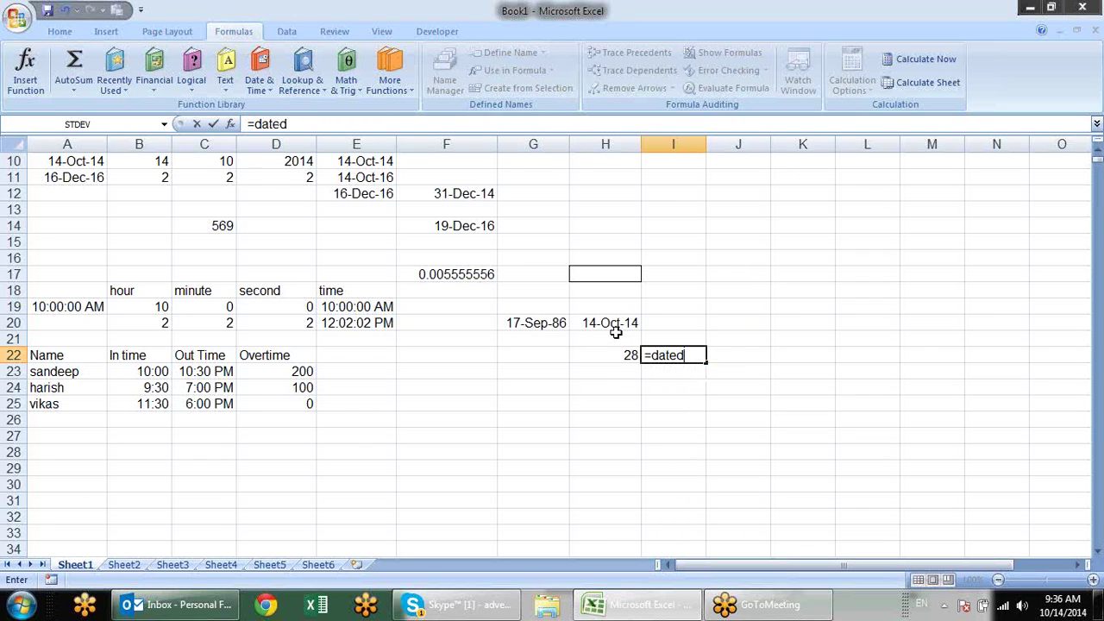
type("if(")
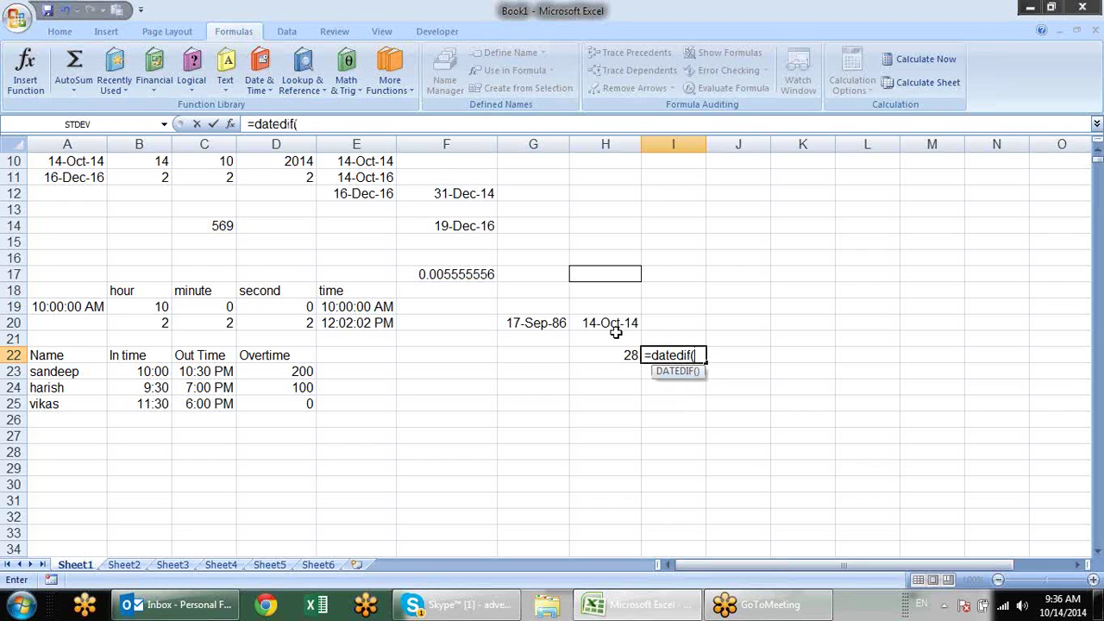
left_click(559, 319)
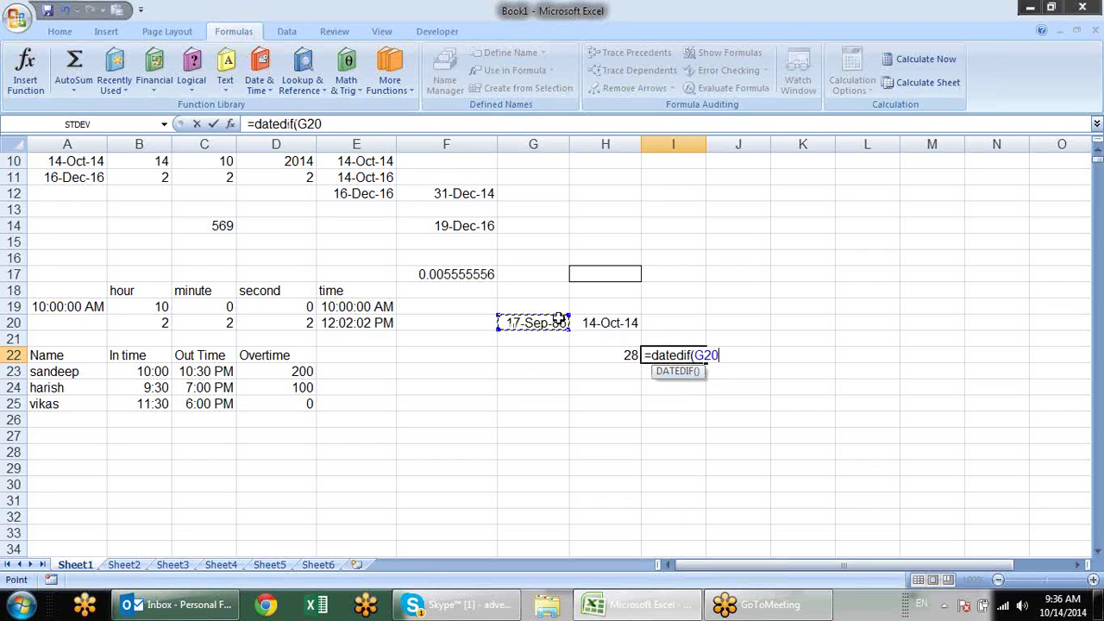
type(",")
left_click(596, 321)
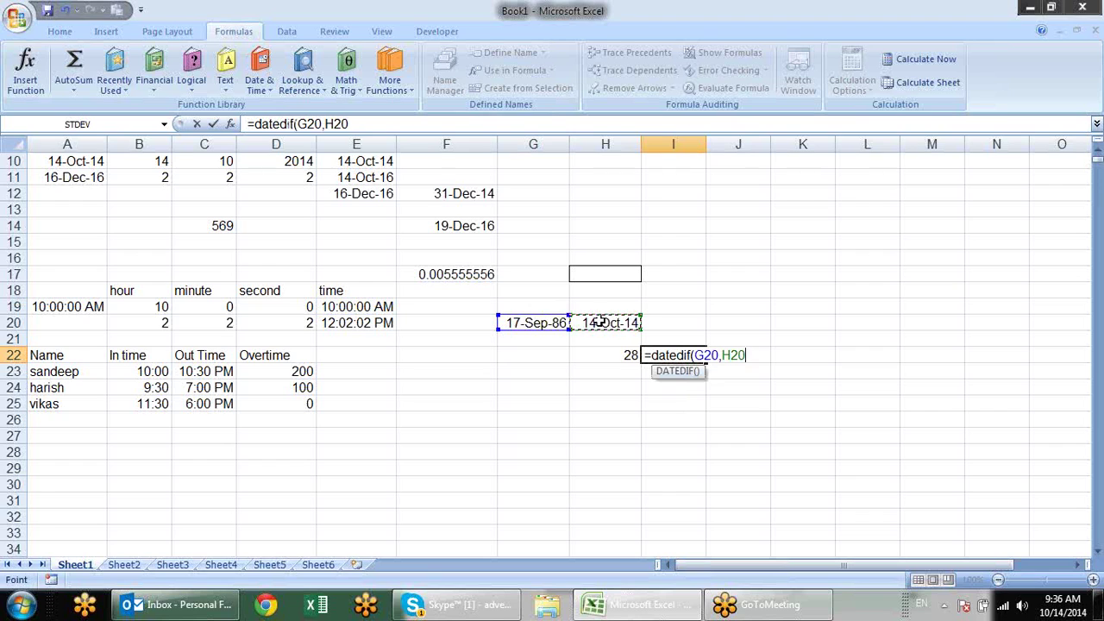
type(",\"")
type("m\")")
key("Return")
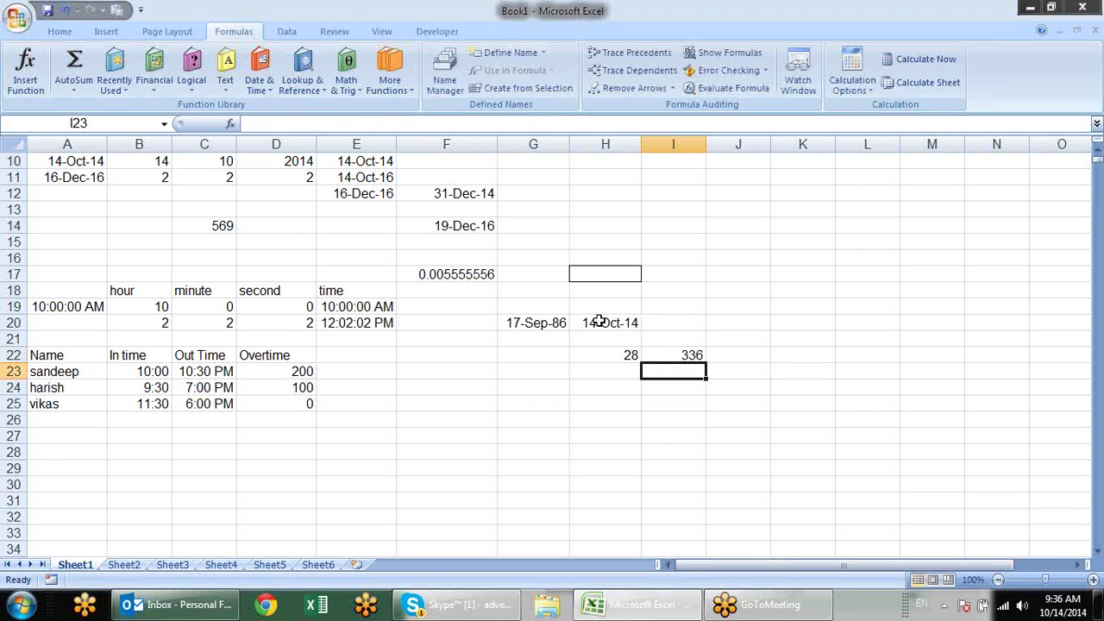
Step: Change I22's DATEDIF unit to "ym", so it shows 0
left_click(559, 321)
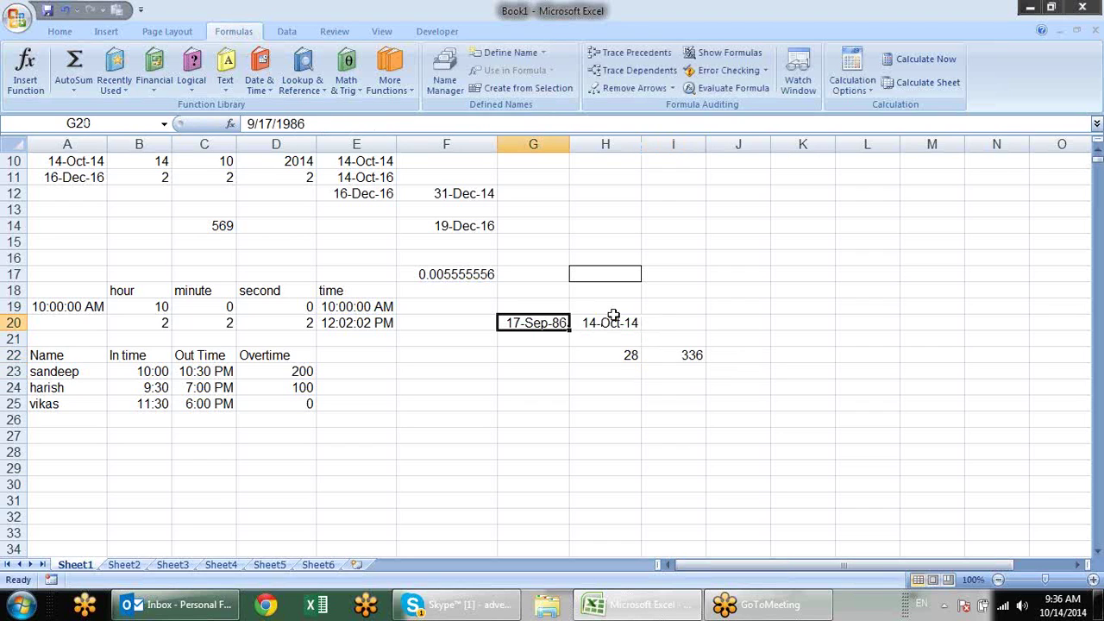
left_click(614, 318)
double_click(691, 353)
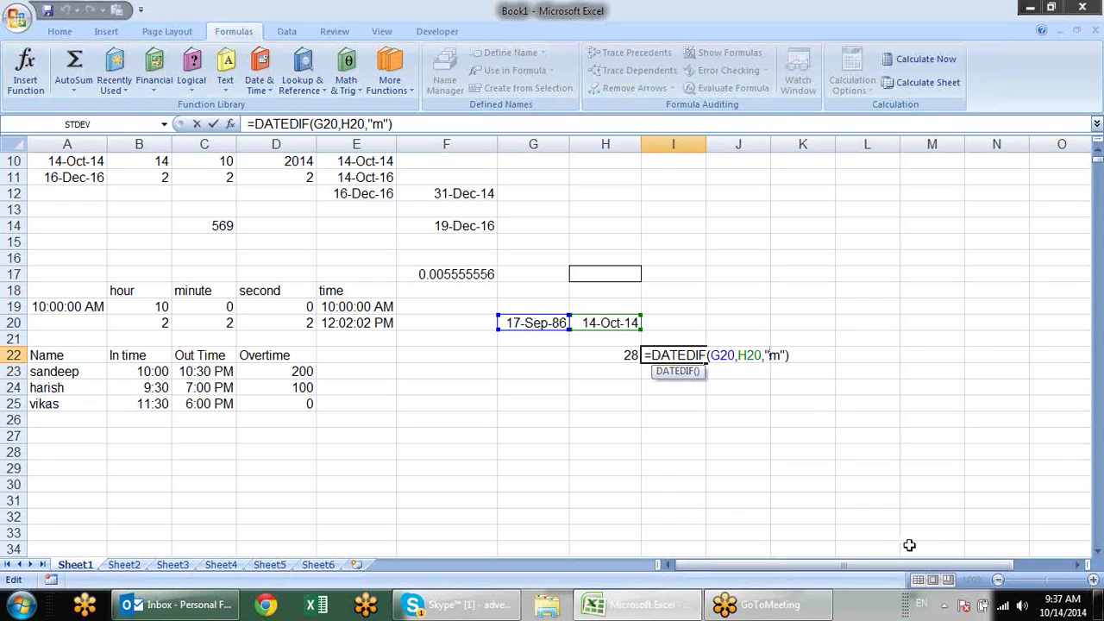
type("y")
key("Return")
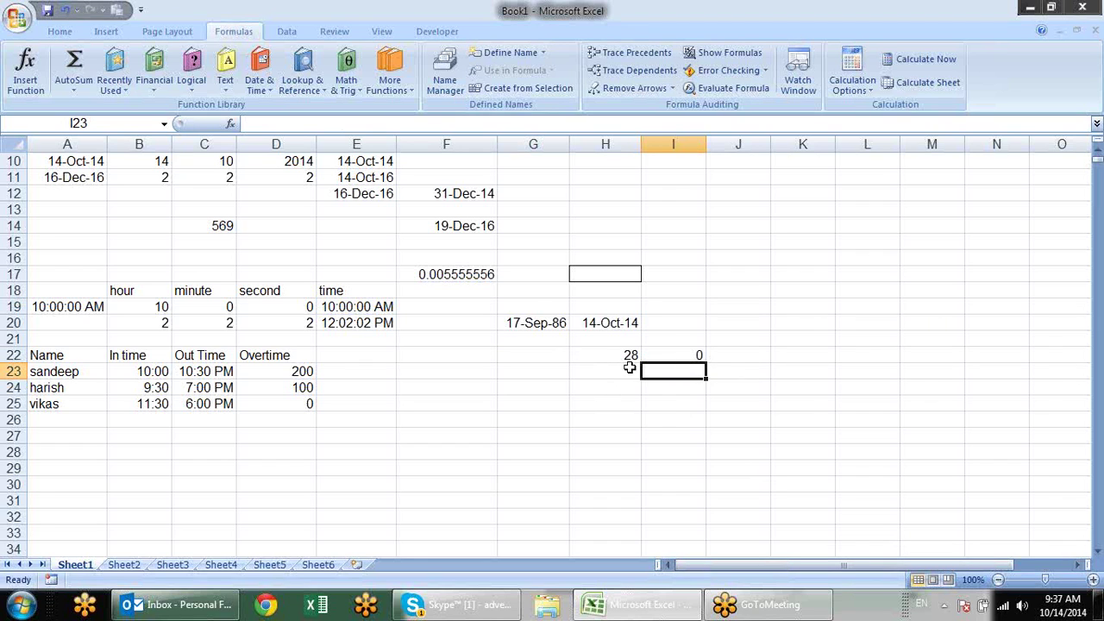
left_click(676, 349)
Step: Enter =DATEDIF(G20,H20,"D") in J22 to count the days between the dates
left_click(747, 360)
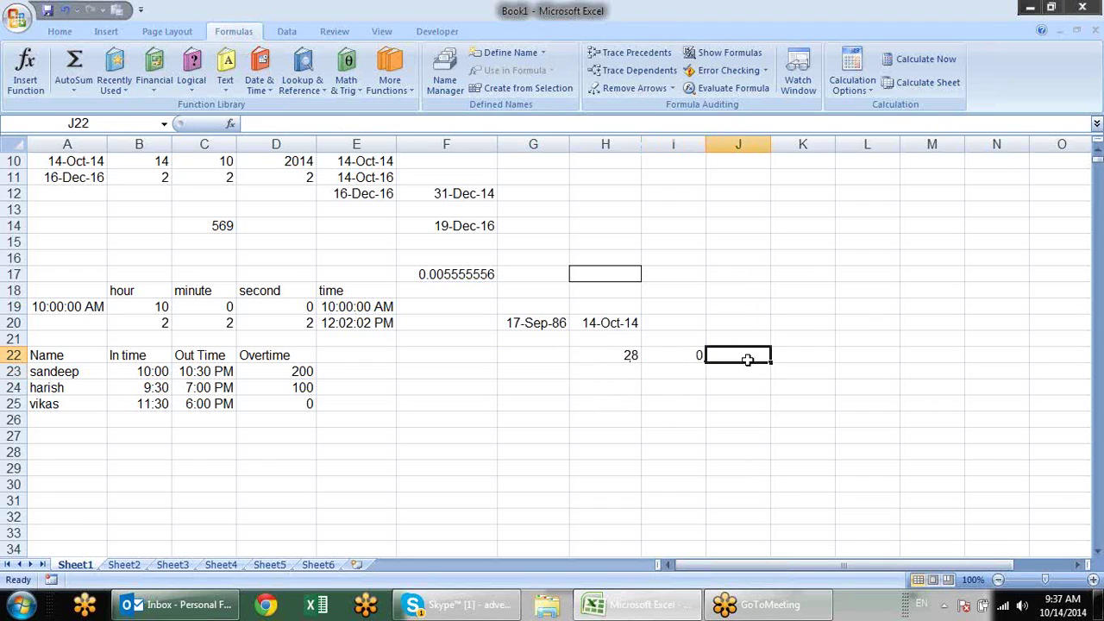
type("=")
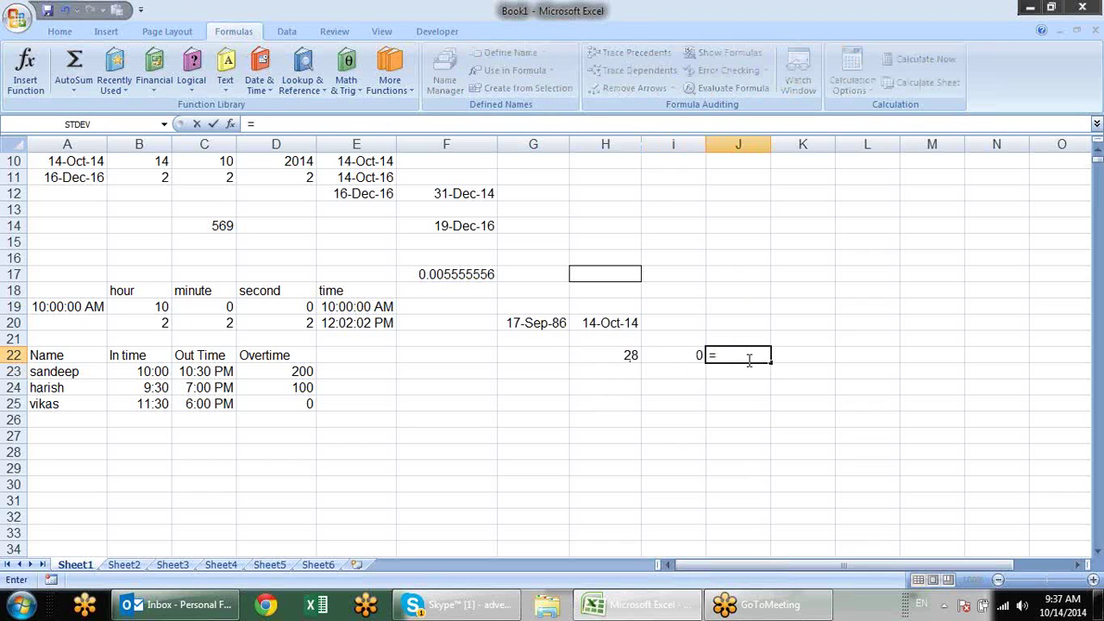
type("da")
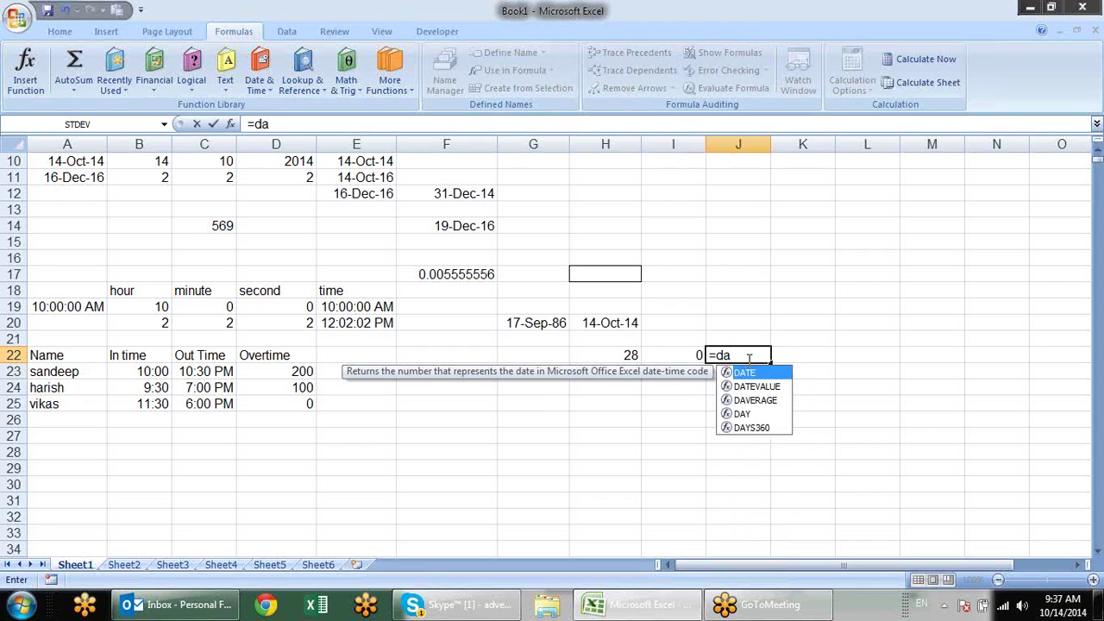
type("ted")
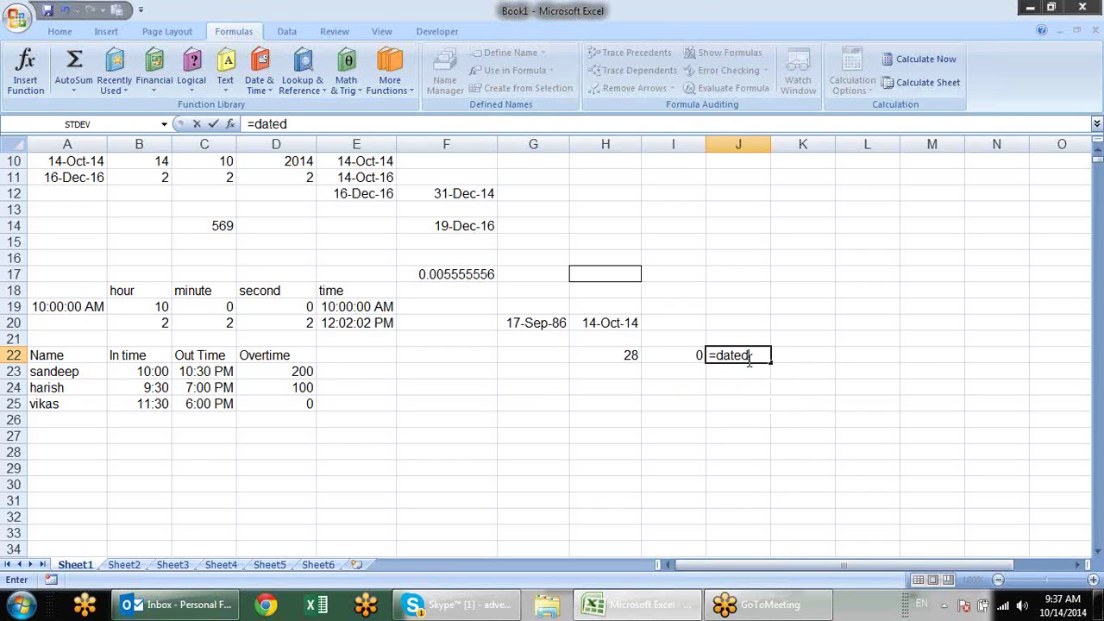
type("if(")
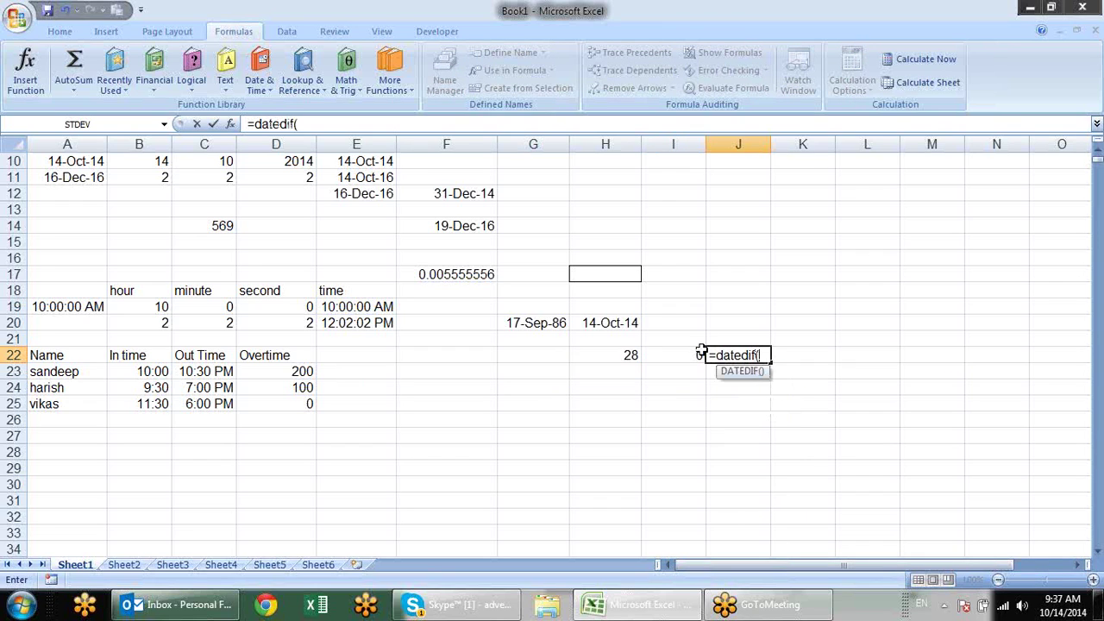
left_click(557, 324)
type(",")
left_click(585, 323)
type(",\"D\"")
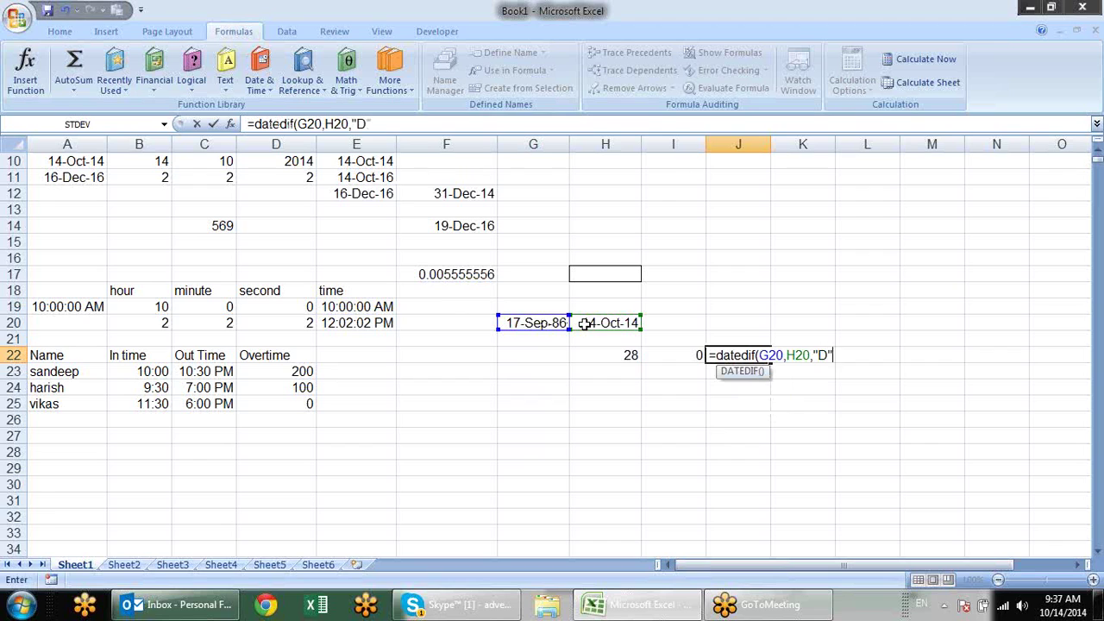
type(")")
key("Return")
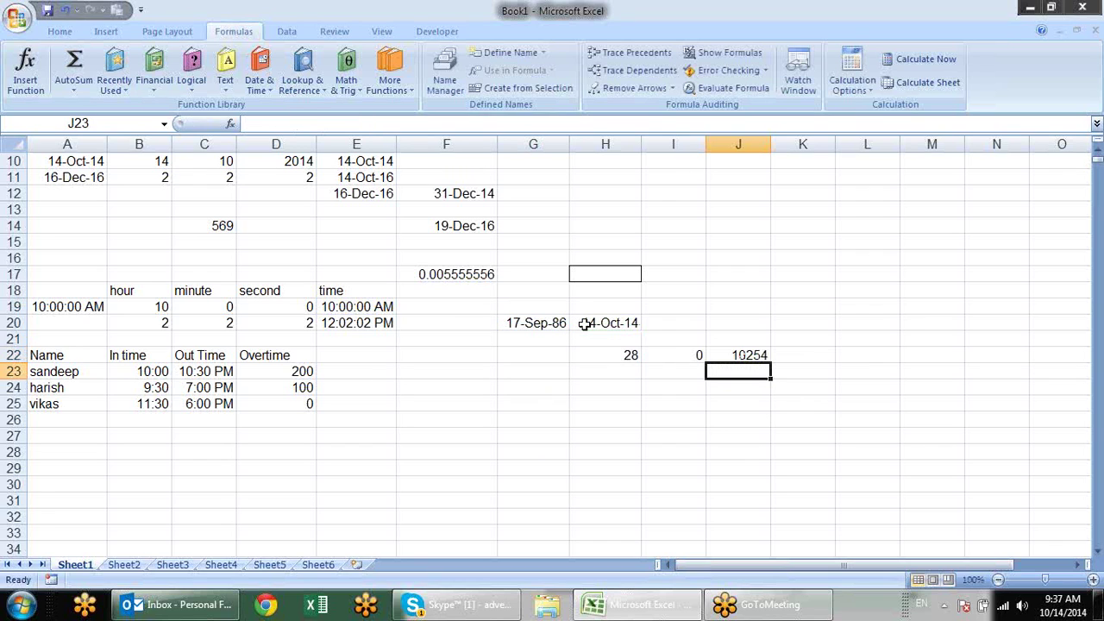
Step: Change J22's DATEDIF unit from "D" to "mD"
key("Up")
key("F2")
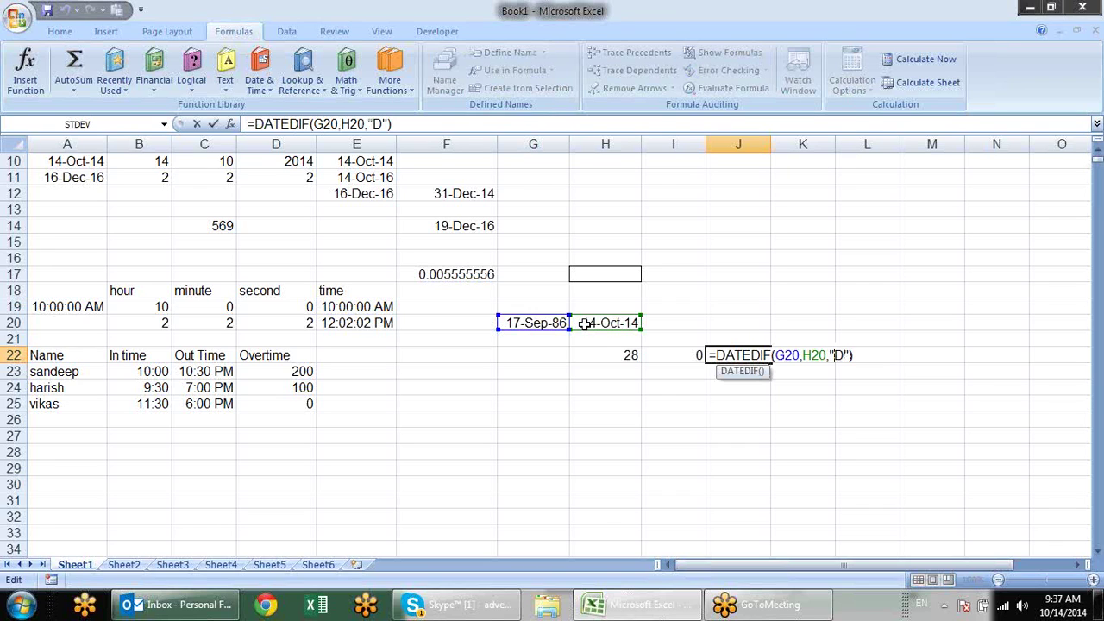
type("m")
key("Return")
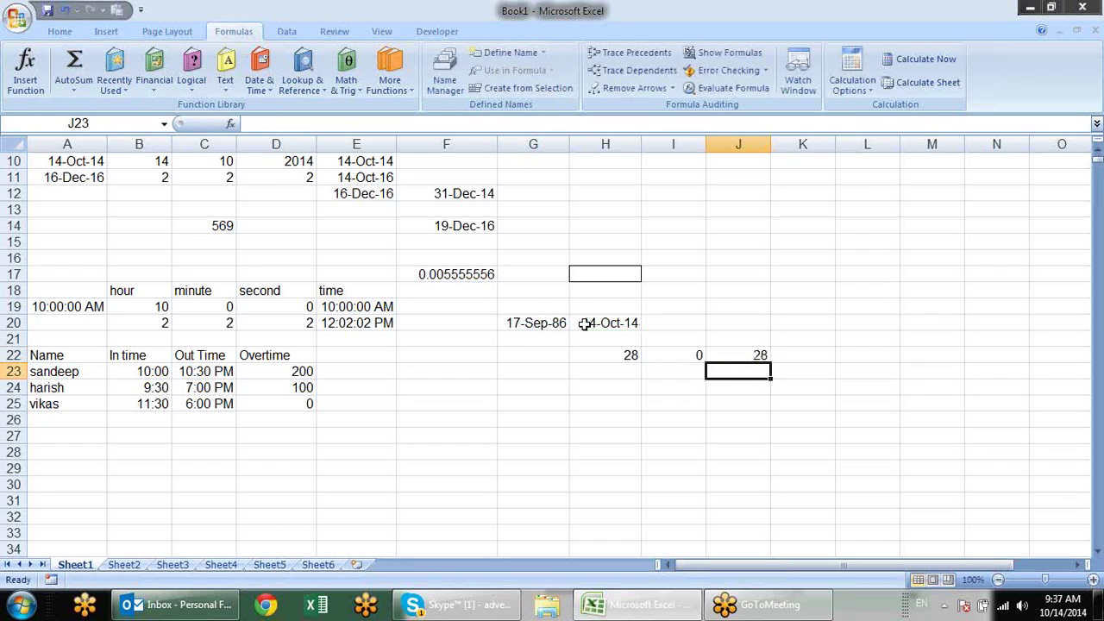
Step: Change J22's unit to "yD", showing 28, and recheck the formula
key("Up")
key("F2")
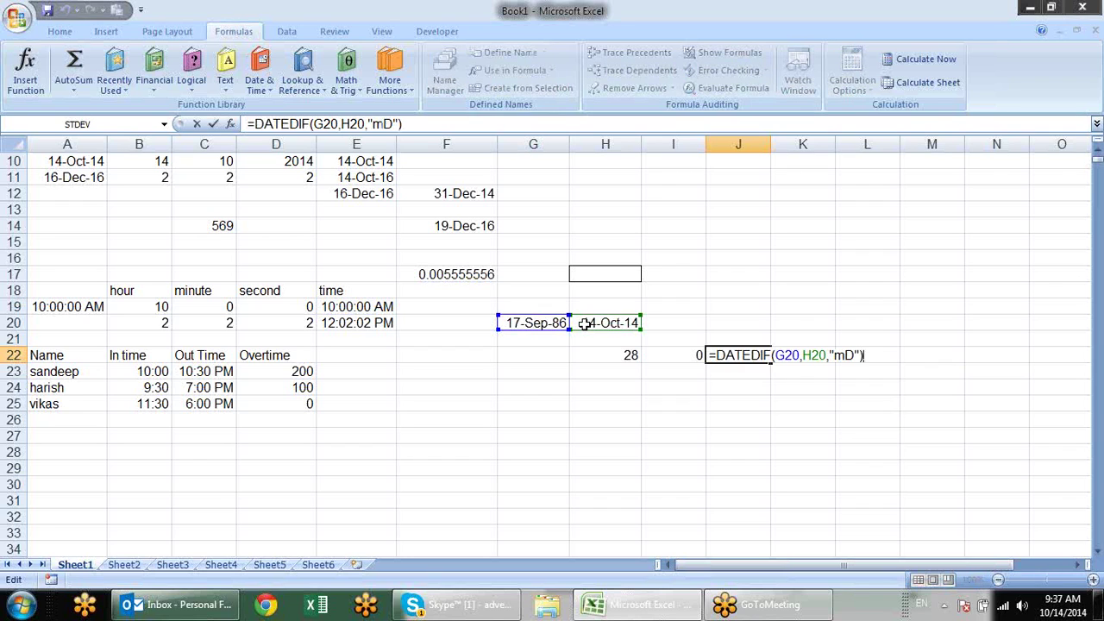
key("Left")
key("Left")
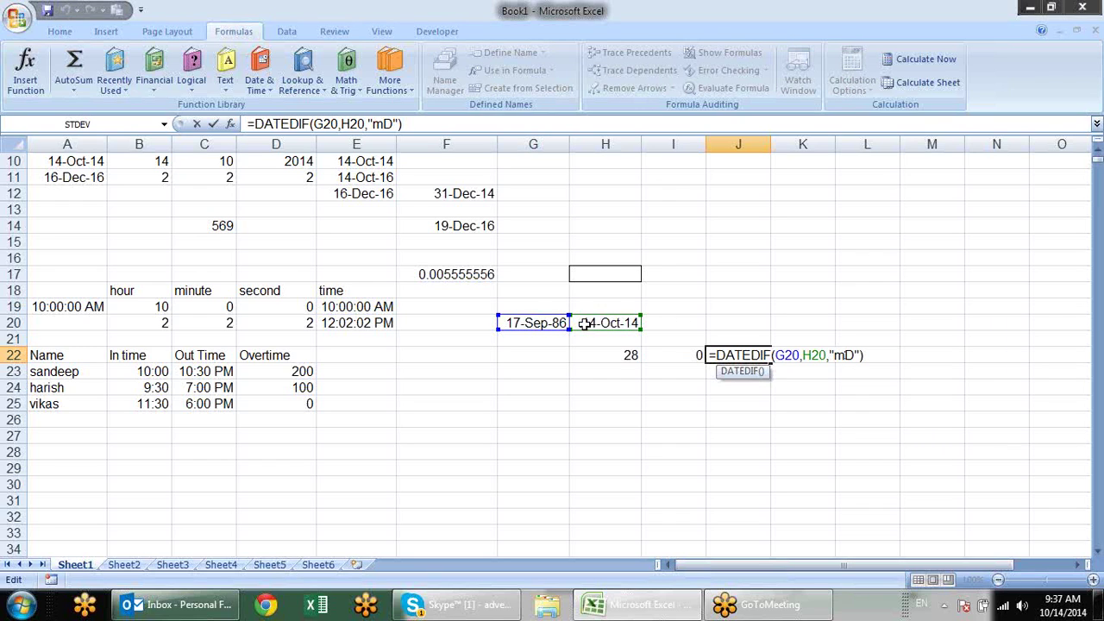
key("BackSpace")
type("y")
key("Return")
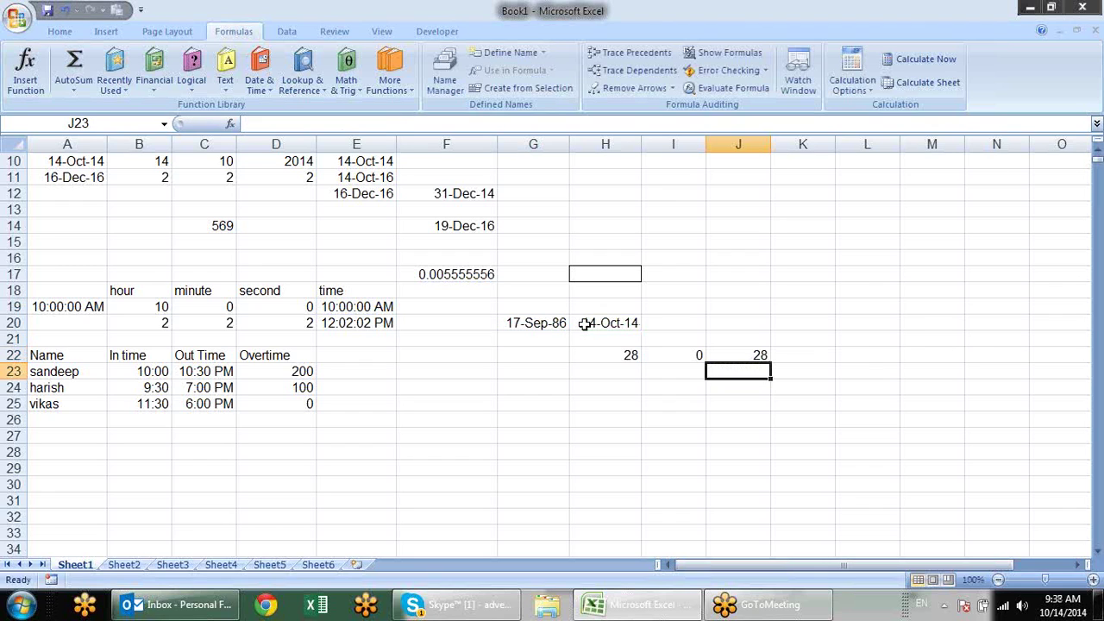
key("Up")
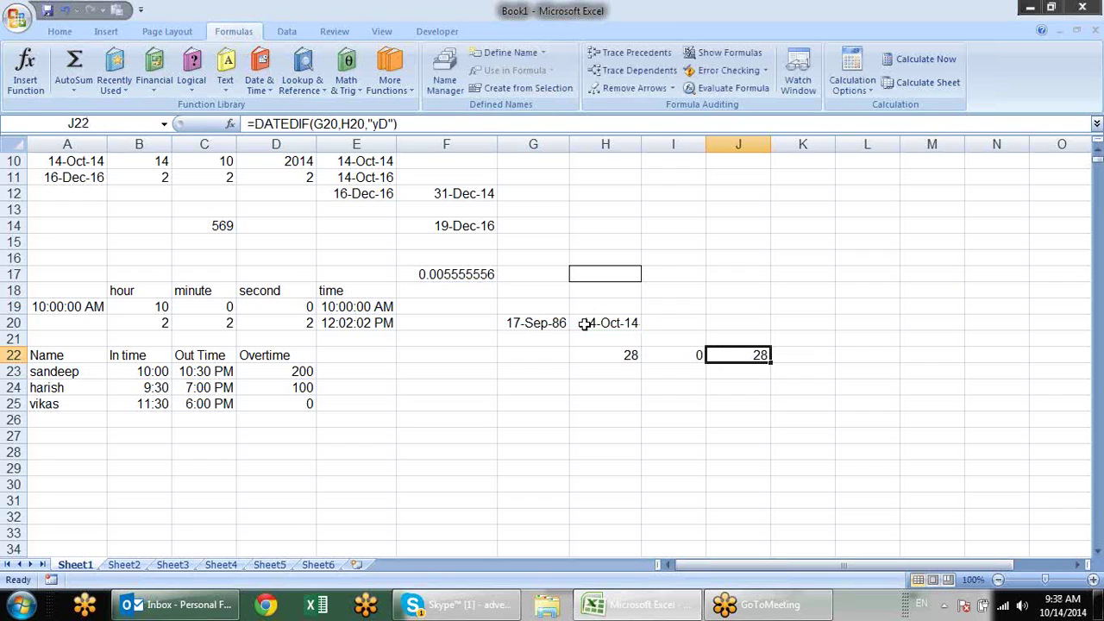
key("F2")
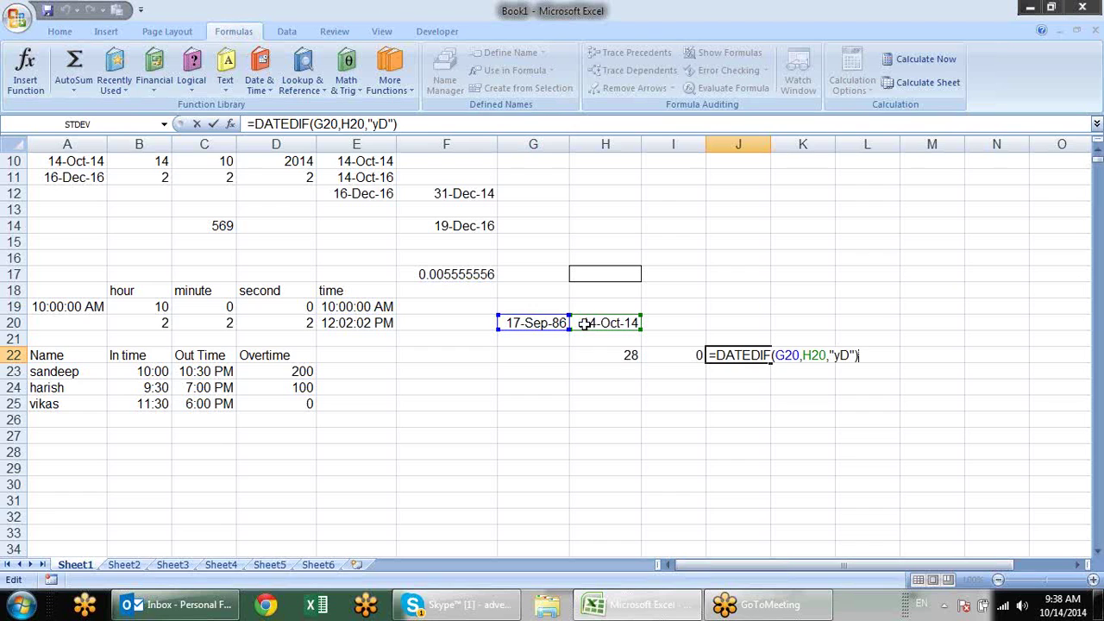
key("Return")
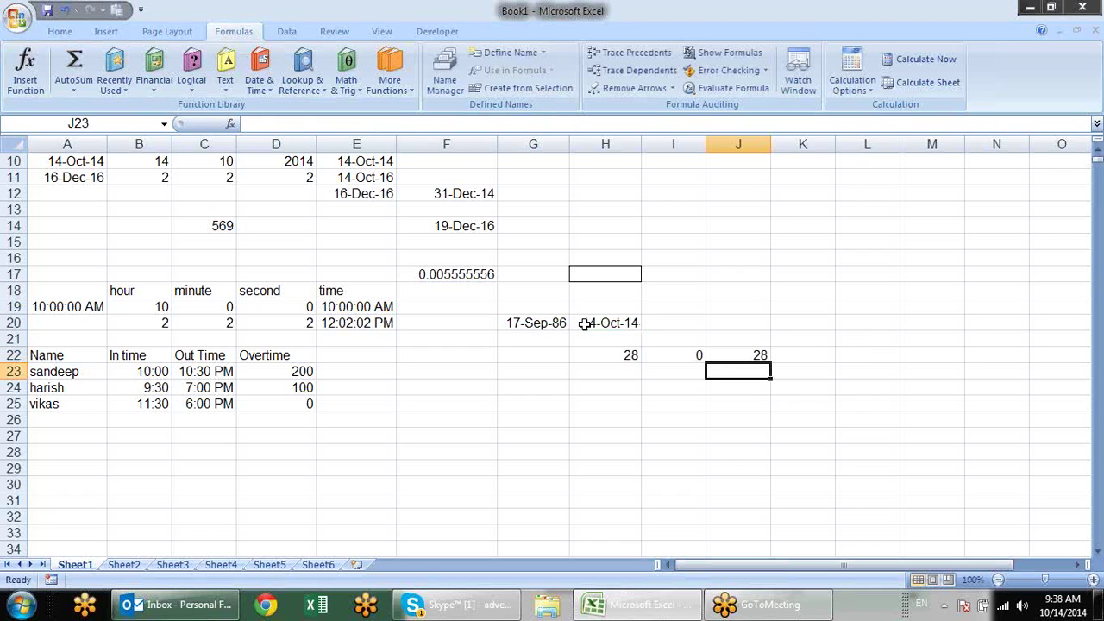
key("Up")
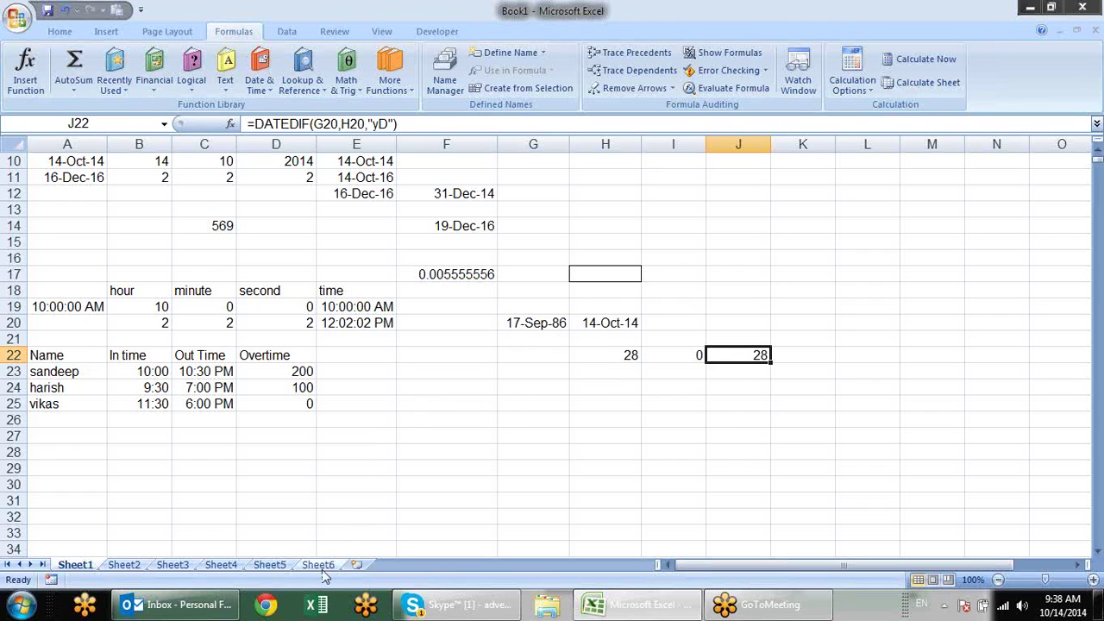
Step: Browse to techonthenet.com in Chrome and scroll its Excel section to the Excel Functions list
left_click(270, 604)
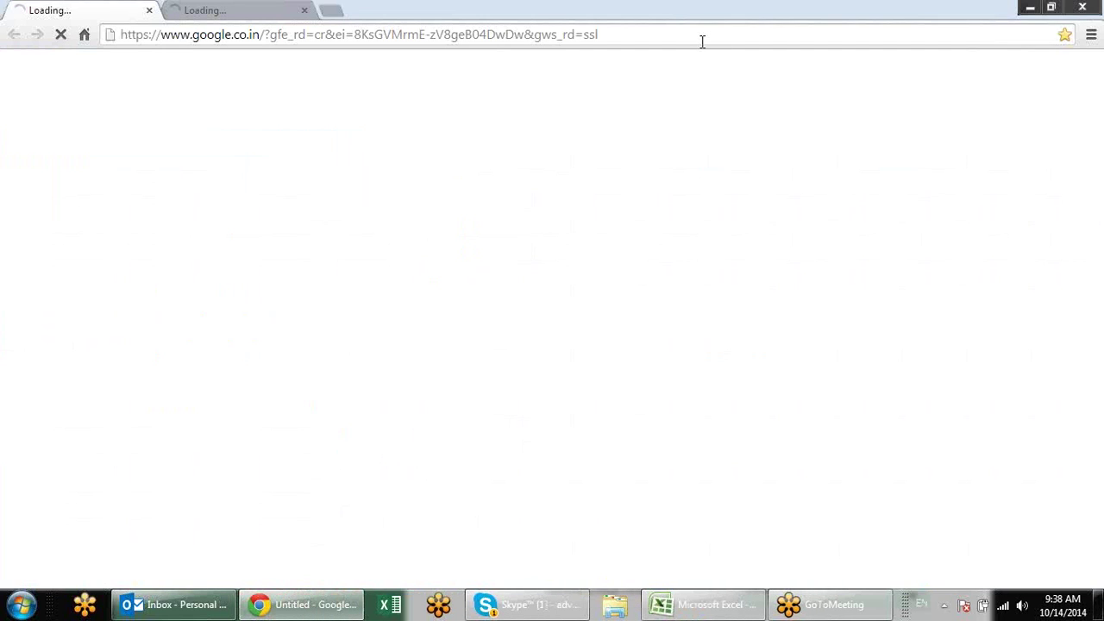
left_click(700, 38)
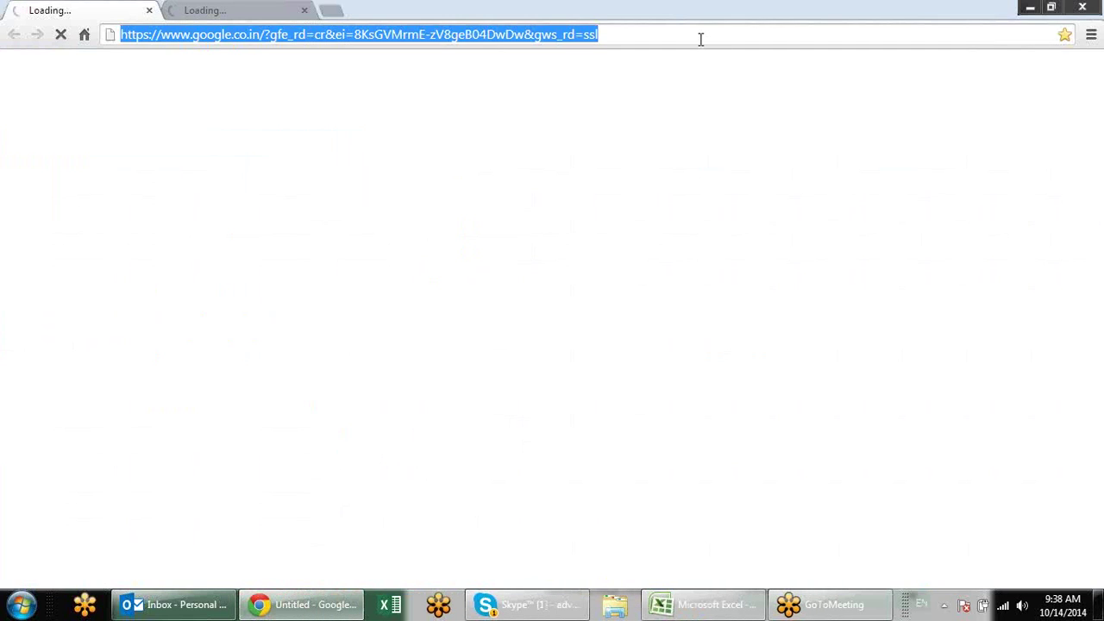
type("techonthenet.com")
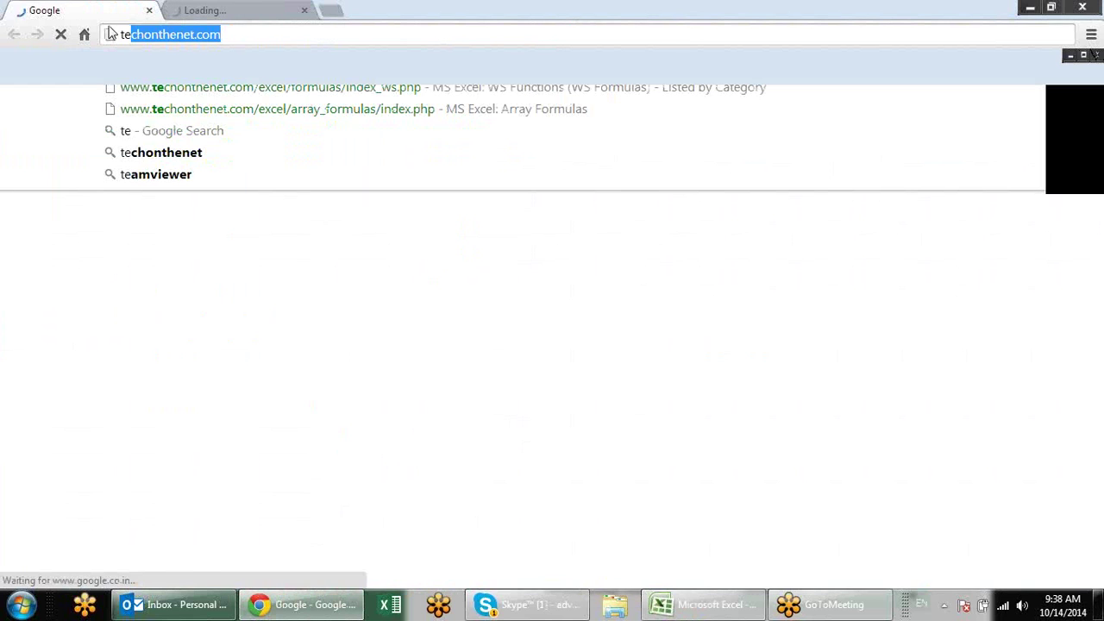
key("Return")
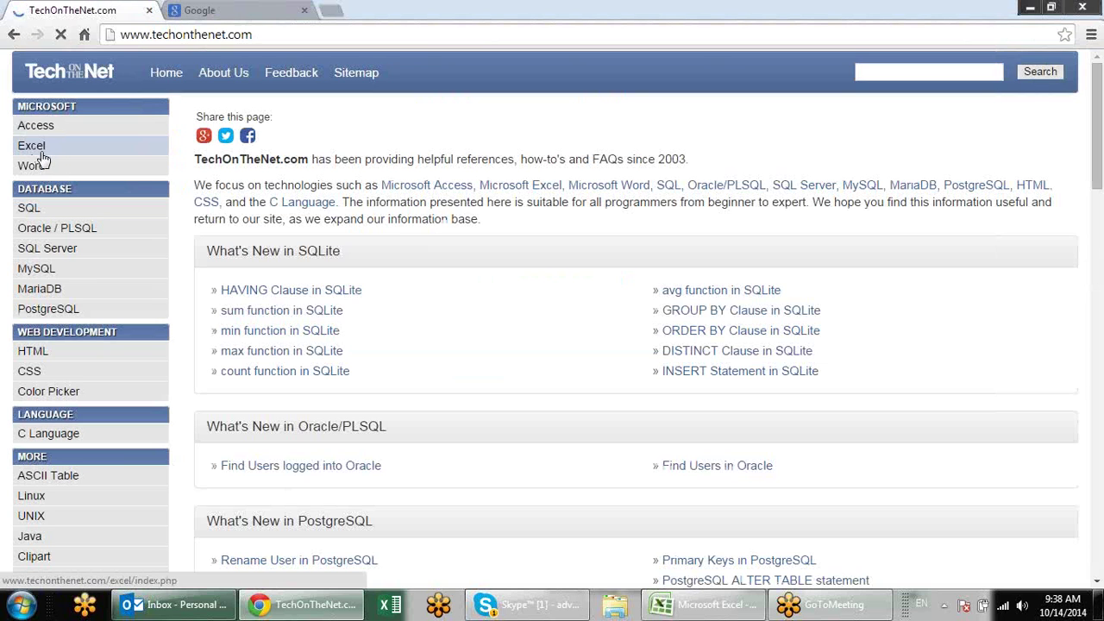
left_click(40, 150)
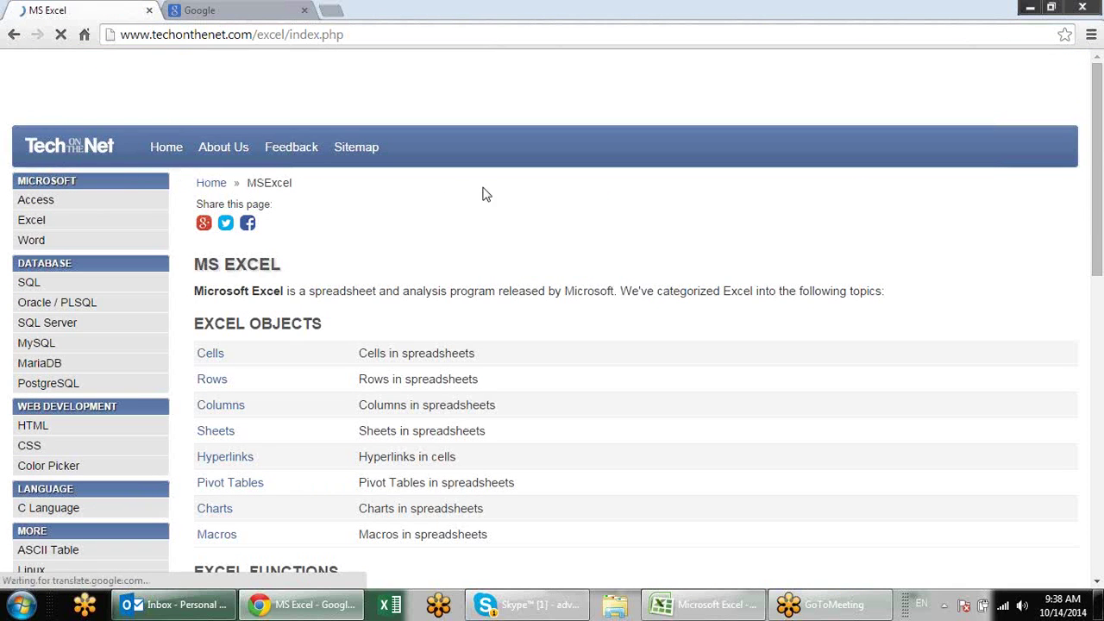
scroll(493, 190, "down", 2)
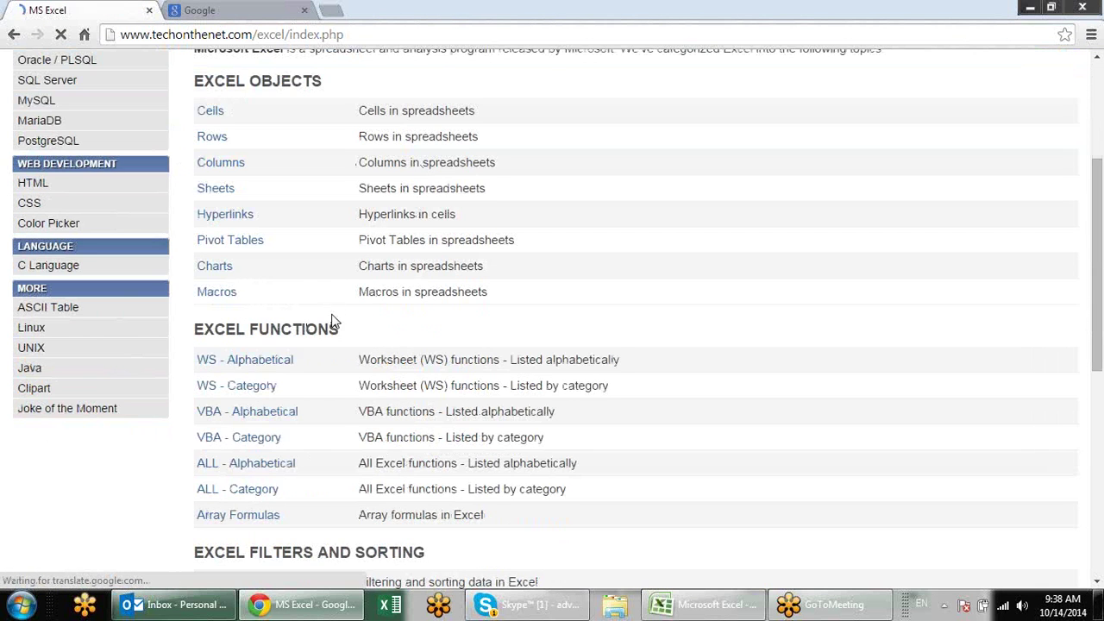
scroll(334, 321, "down", 1)
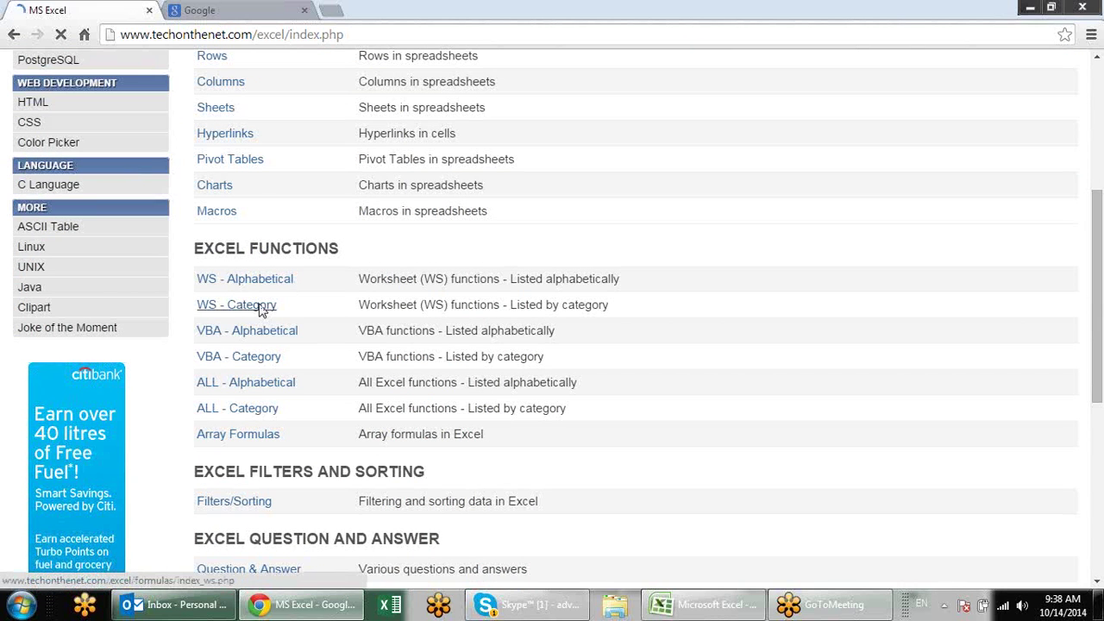
Step: Open TechOnTheNet's Excel worksheet functions by category page and scroll down to the Date / Time functions
left_click(248, 304)
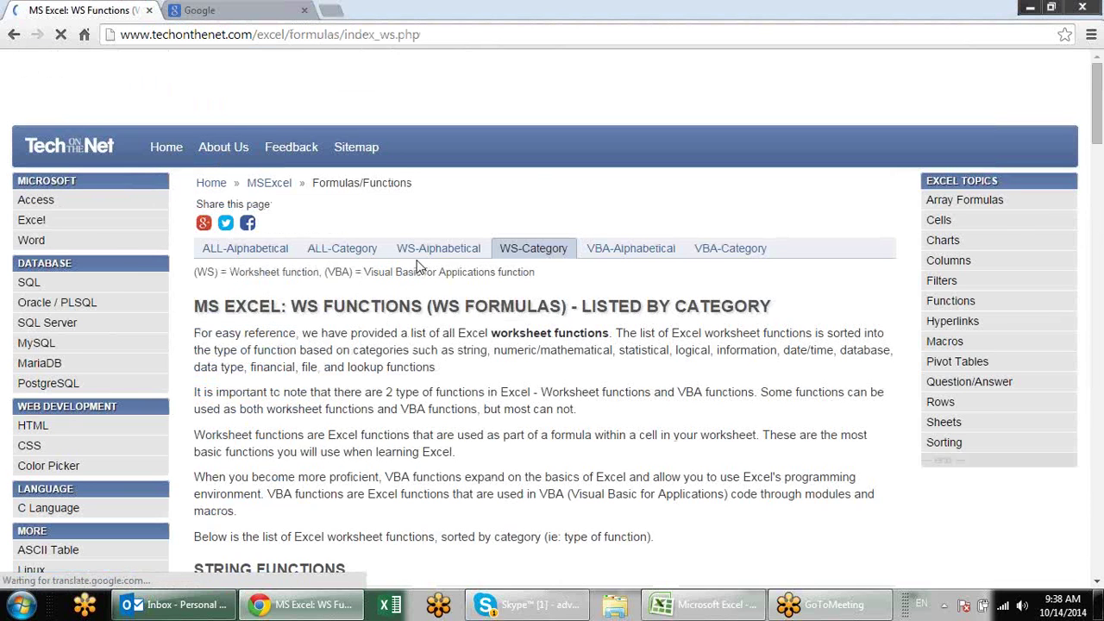
scroll(345, 216, "down", 5)
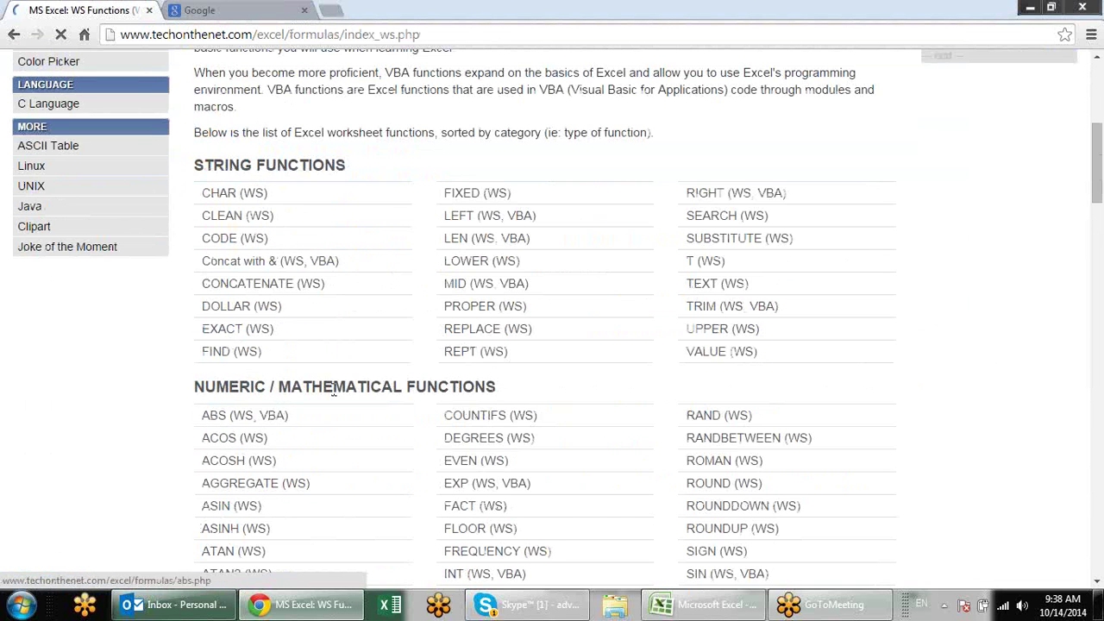
scroll(331, 390, "down", 3)
scroll(391, 251, "down", 2)
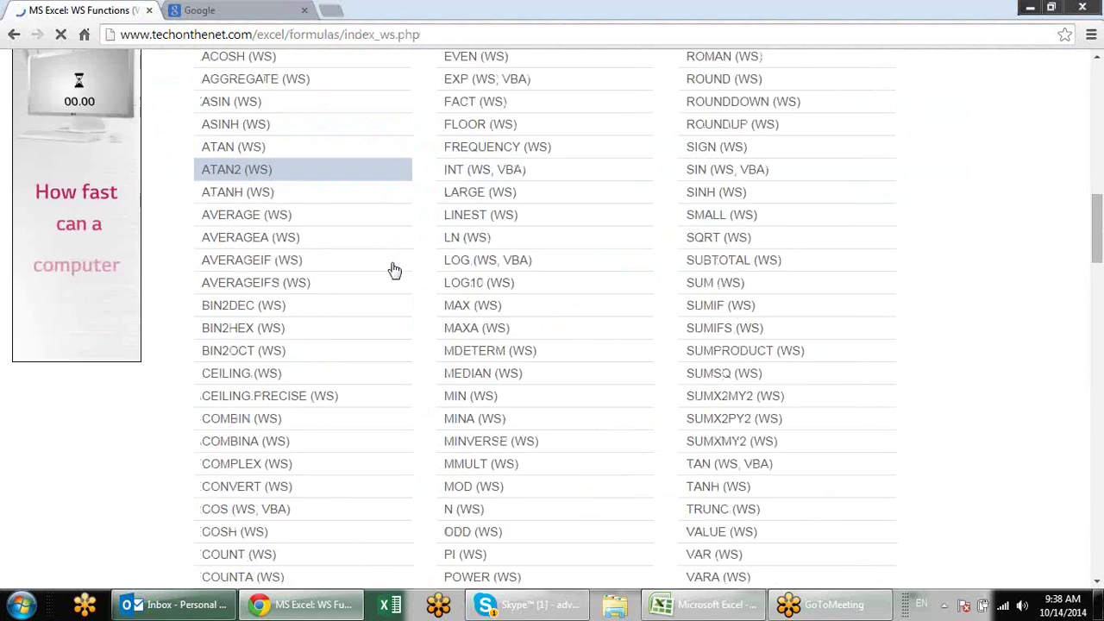
scroll(389, 271, "down", 5)
scroll(475, 250, "down", 3)
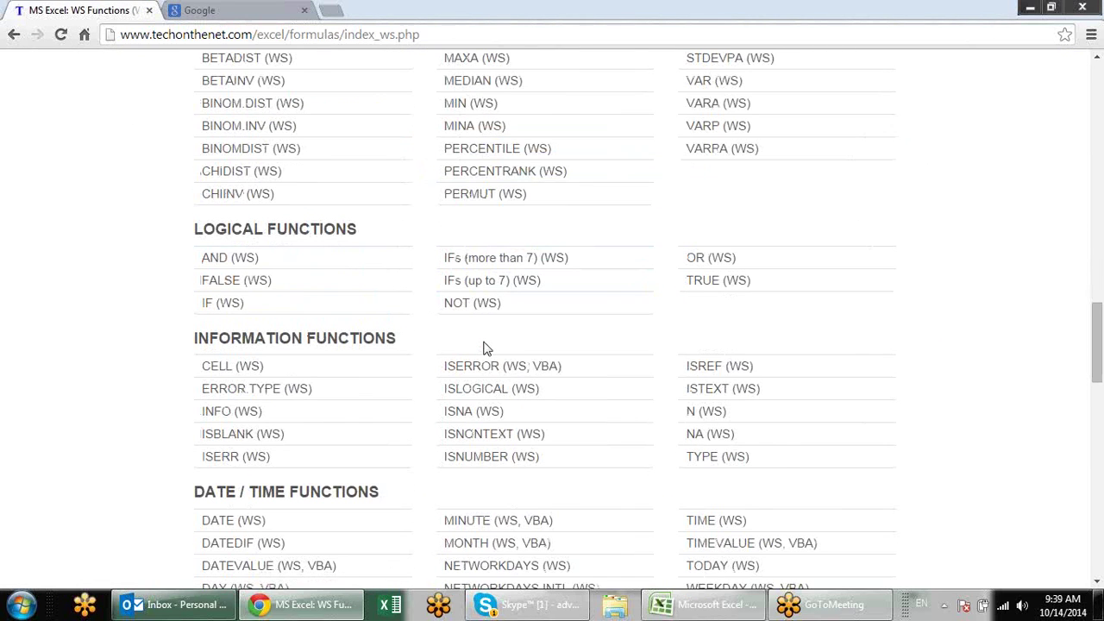
scroll(484, 348, "down", 3)
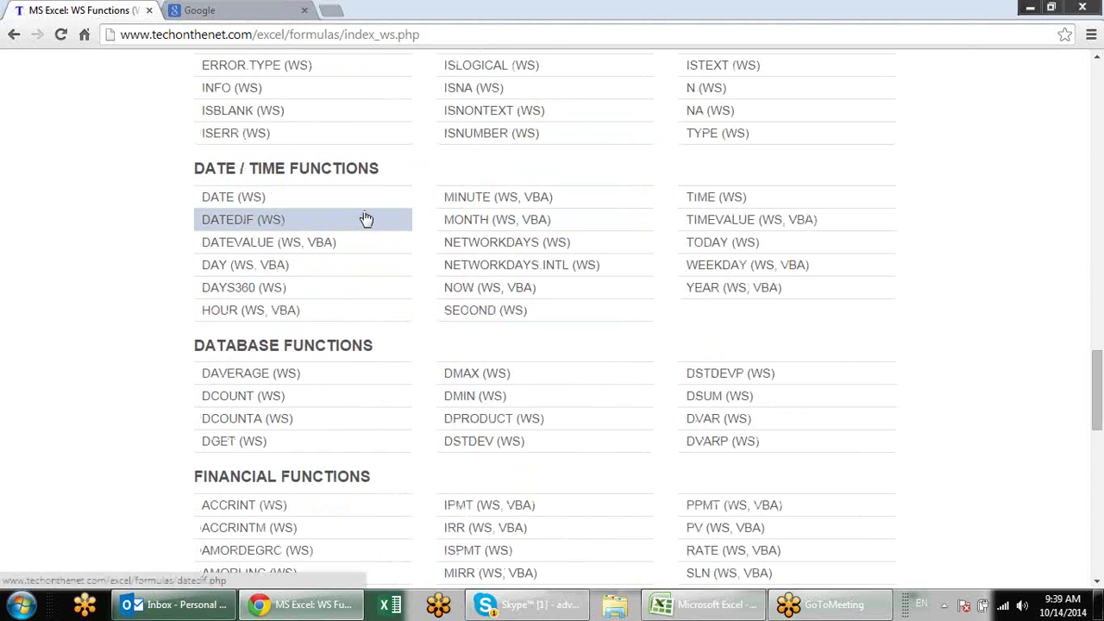
Step: Open the DATEDIF (WS) function article and highlight its table of interval codes
left_click(229, 223)
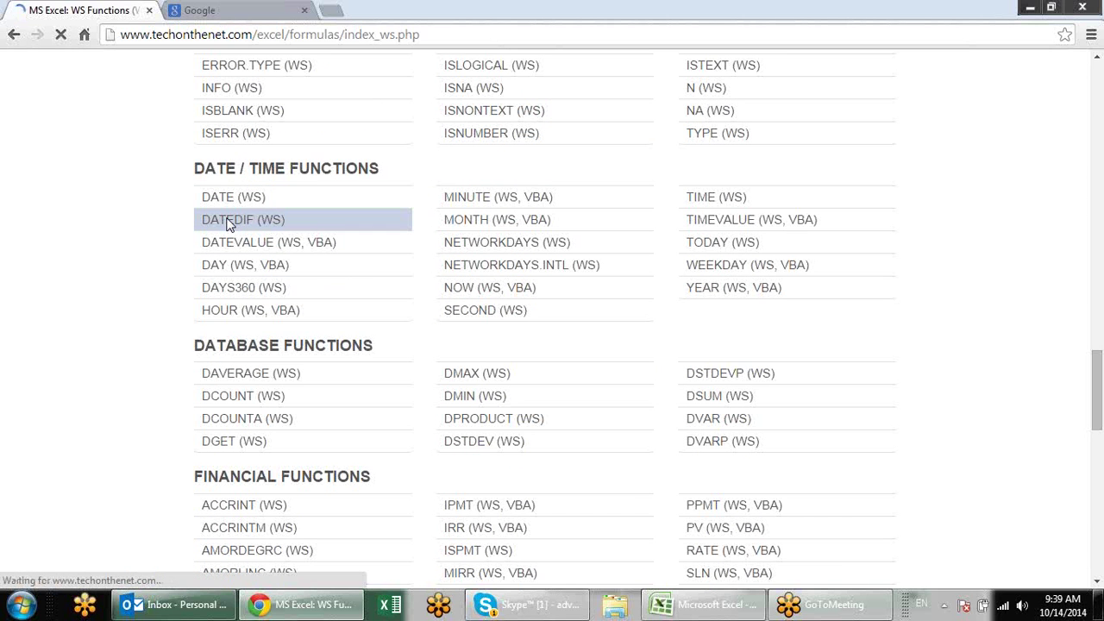
scroll(569, 239, "down", 2)
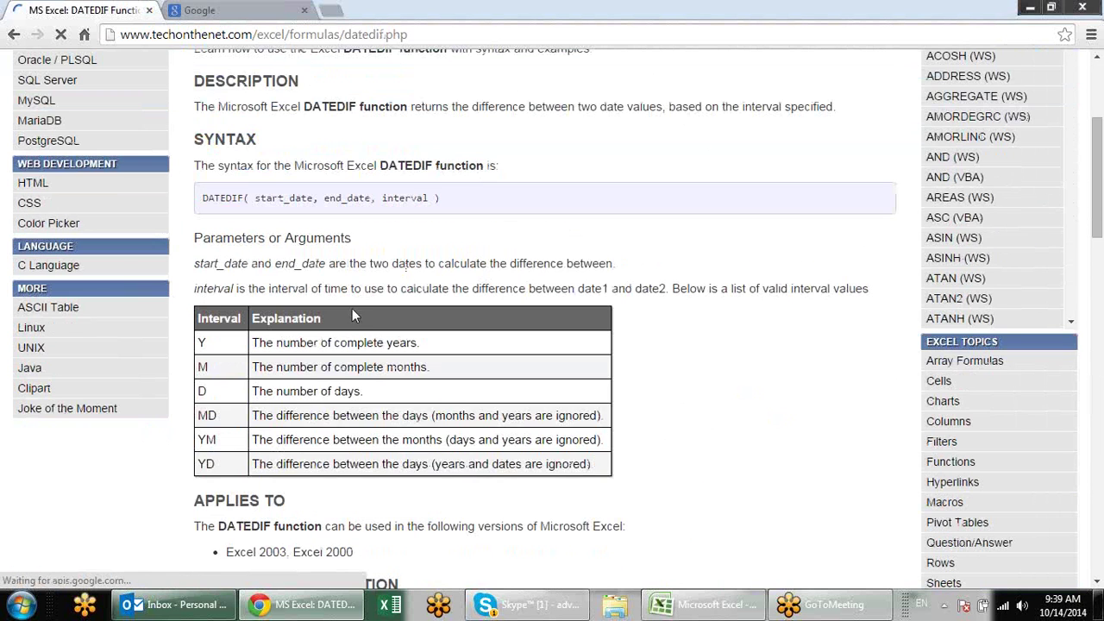
left_click_drag(199, 341, 283, 464)
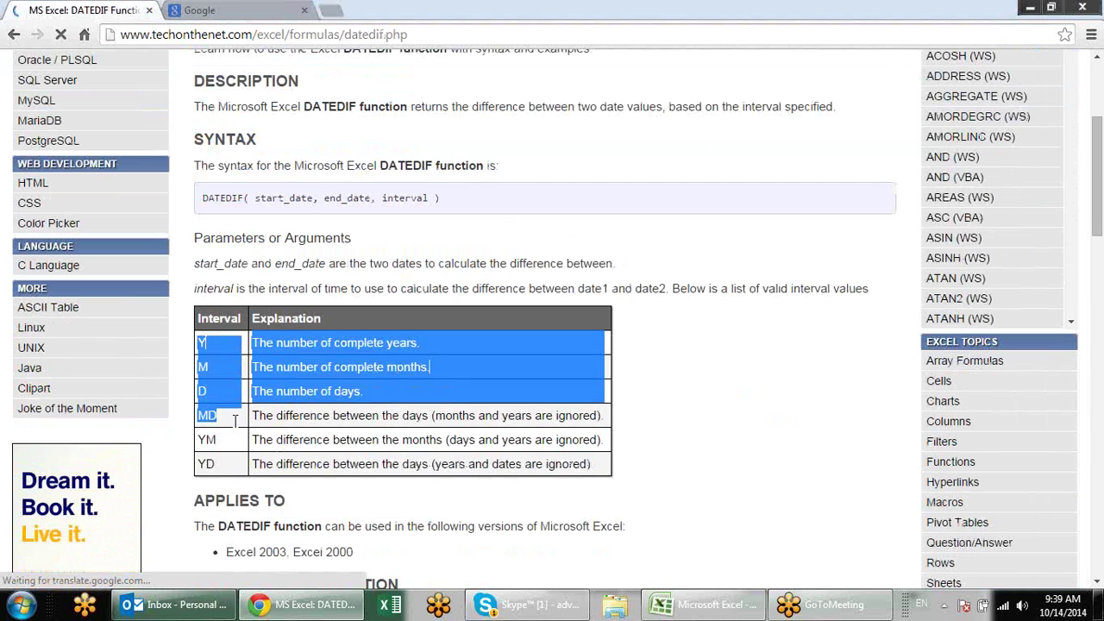
left_click(283, 464)
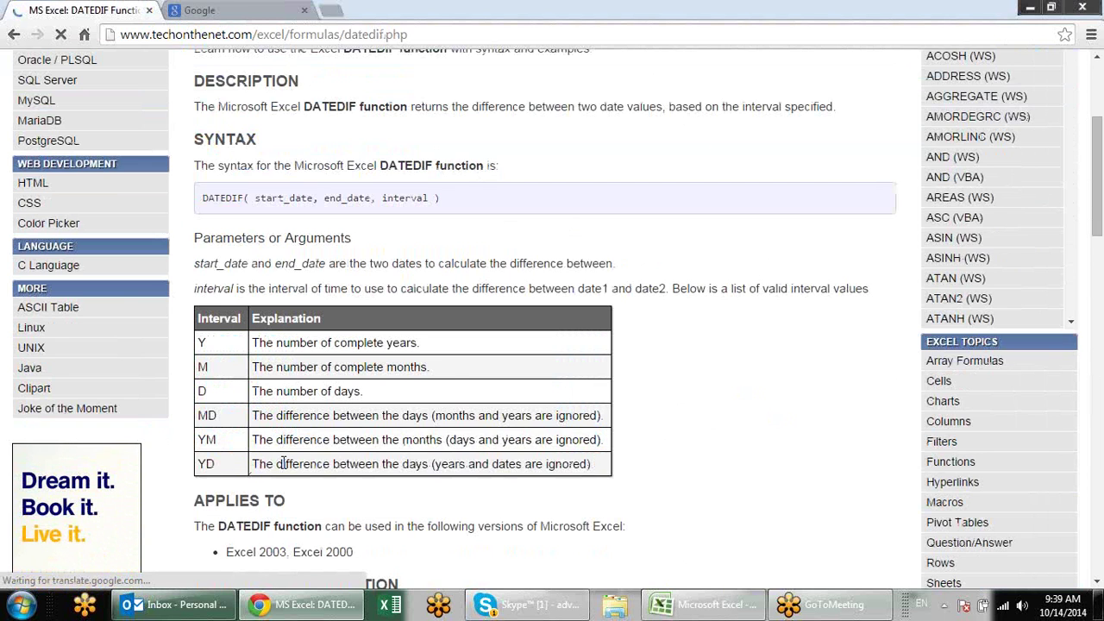
Step: Read through the DATEDIF examples and highlight the site and folder part of the page address
scroll(455, 373, "down", 3)
scroll(458, 371, "down", 3)
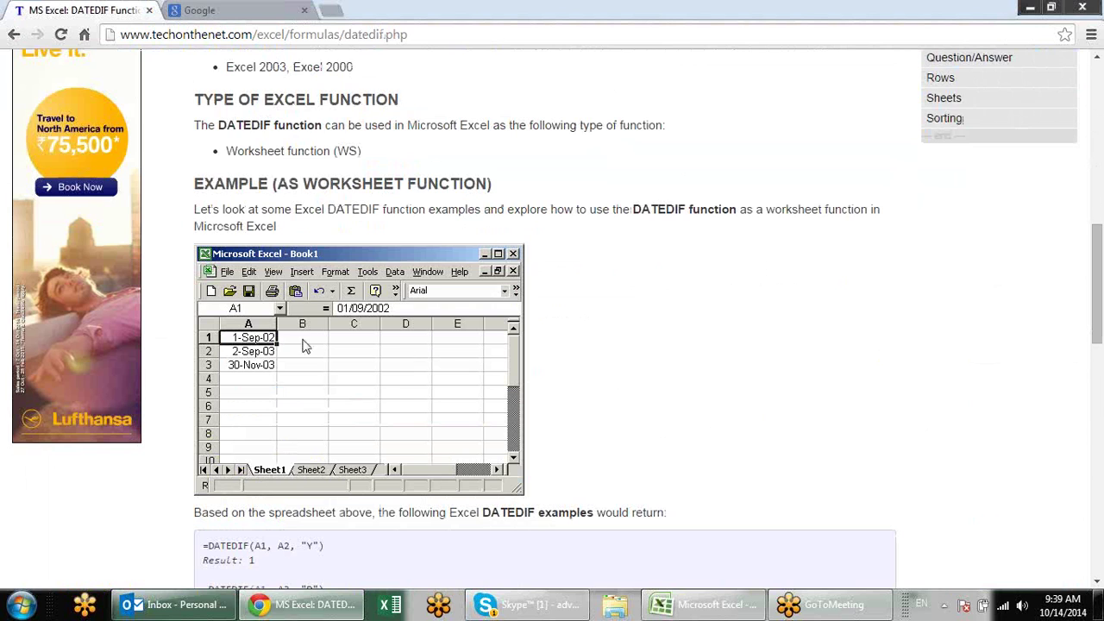
scroll(360, 345, "down", 2)
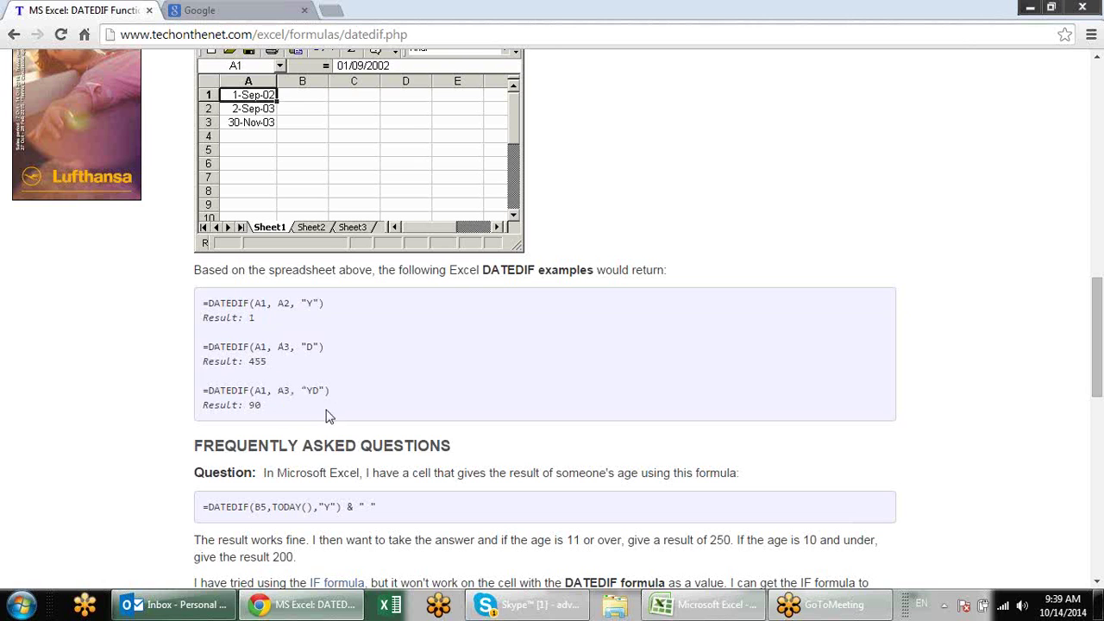
scroll(337, 403, "down", 2)
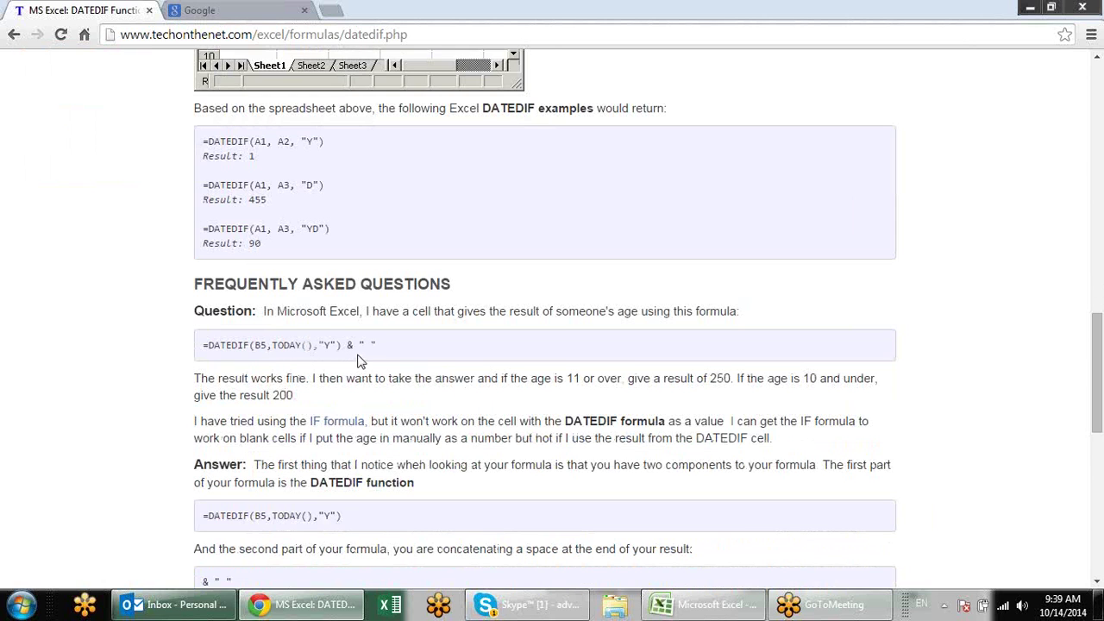
left_click(337, 37)
left_click(340, 36)
left_click_drag(343, 34, 64, 10)
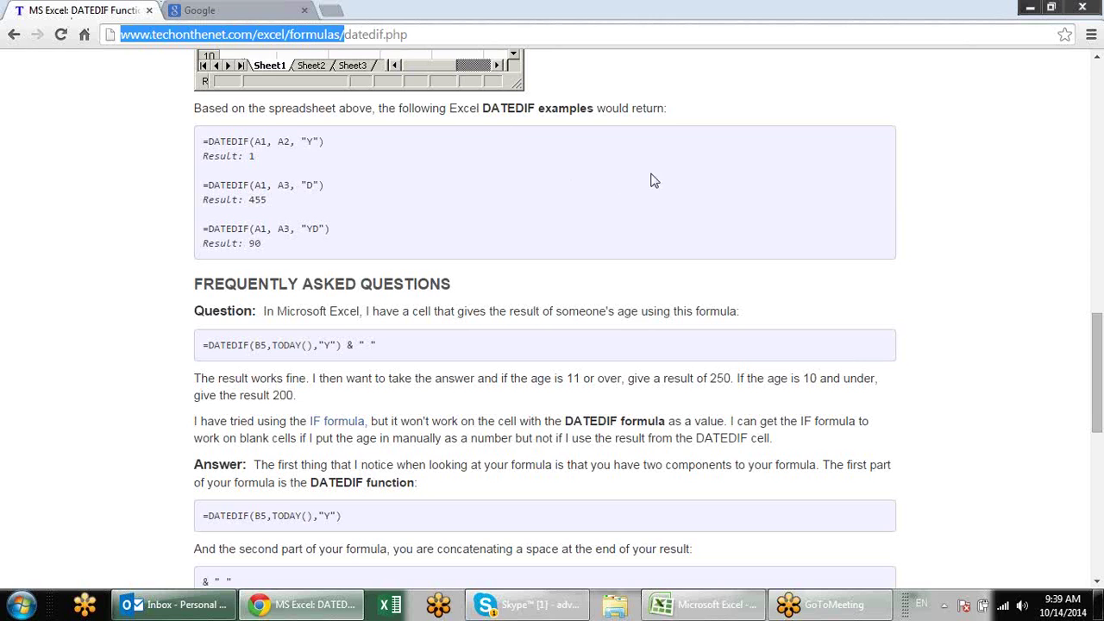
left_click(789, 285)
Step: Scroll down through the DATEDIF FAQ, then back up to the top of the article
scroll(629, 222, "down", 2)
scroll(629, 222, "down", 2)
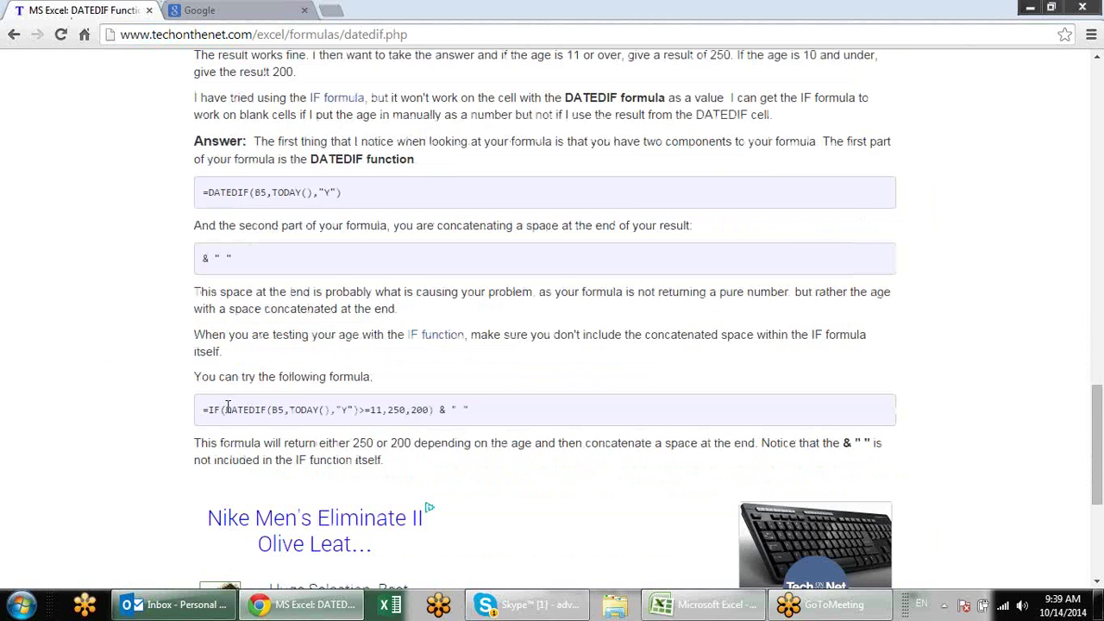
scroll(486, 439, "down", 3)
scroll(498, 443, "up", 8)
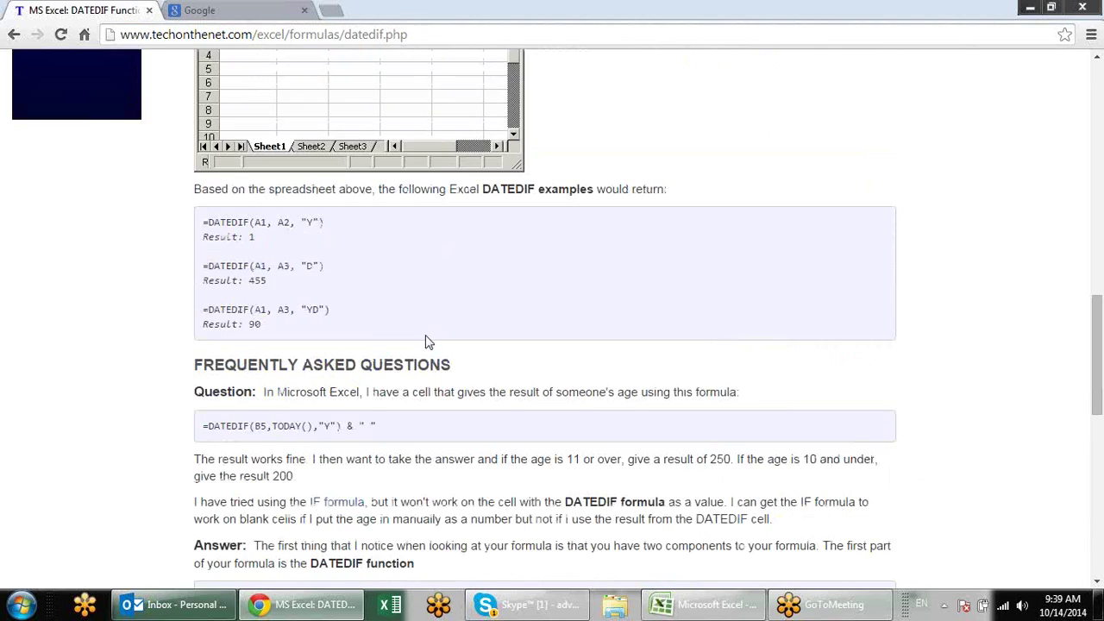
scroll(426, 340, "up", 6)
scroll(365, 320, "up", 5)
scroll(365, 328, "up", 1)
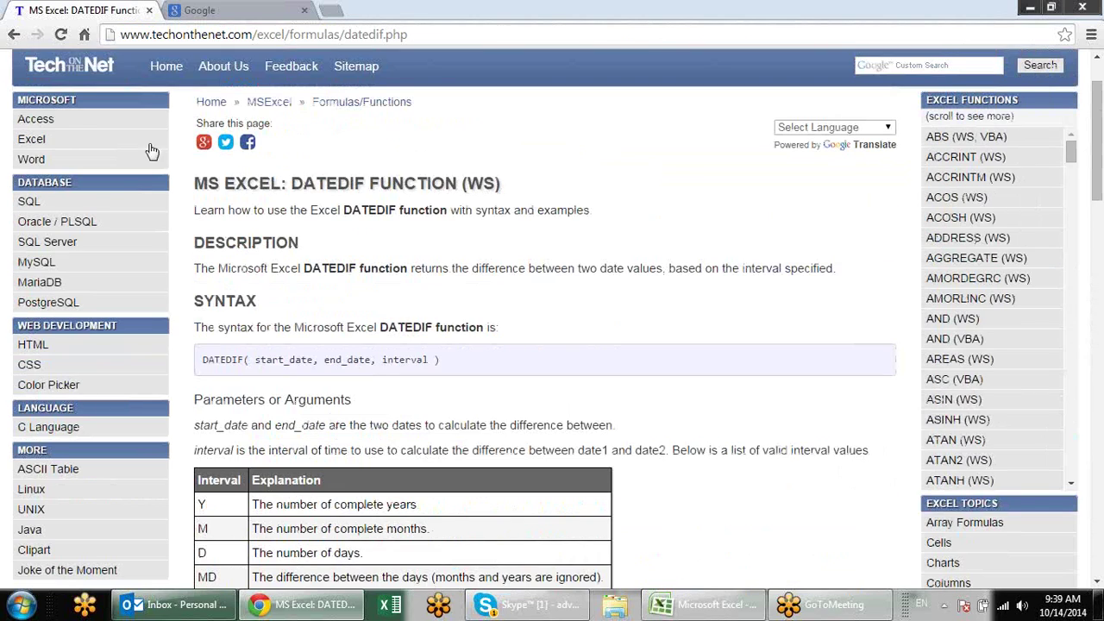
Step: Go from the Excel topics index to the worksheet functions by category page and browse down its lists
left_click(51, 138)
scroll(604, 298, "down", 2)
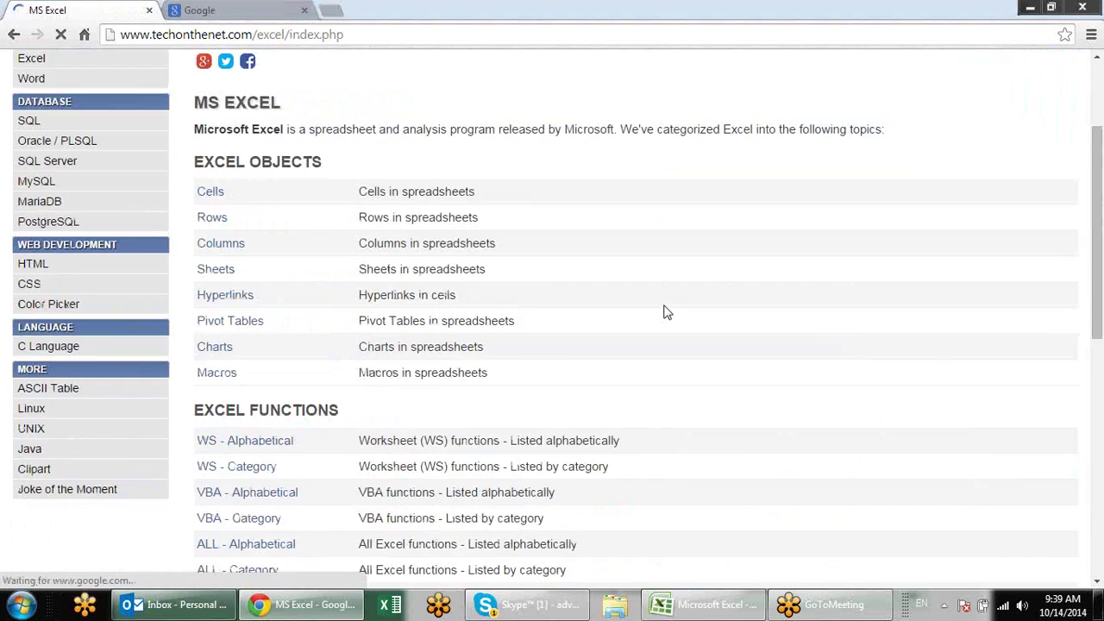
scroll(665, 310, "down", 3)
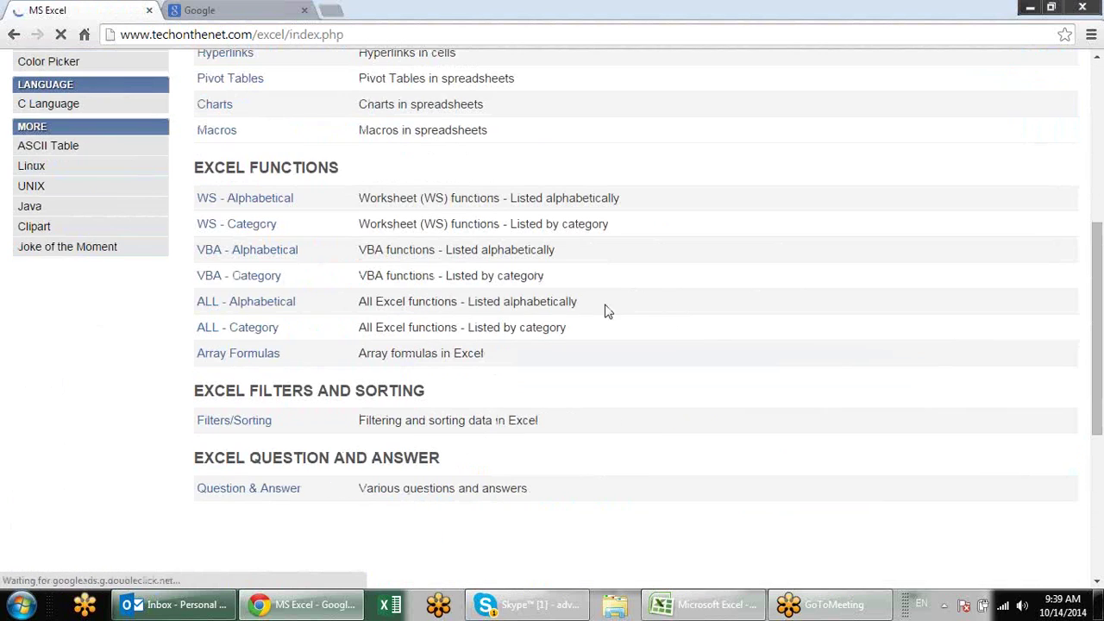
left_click(257, 226)
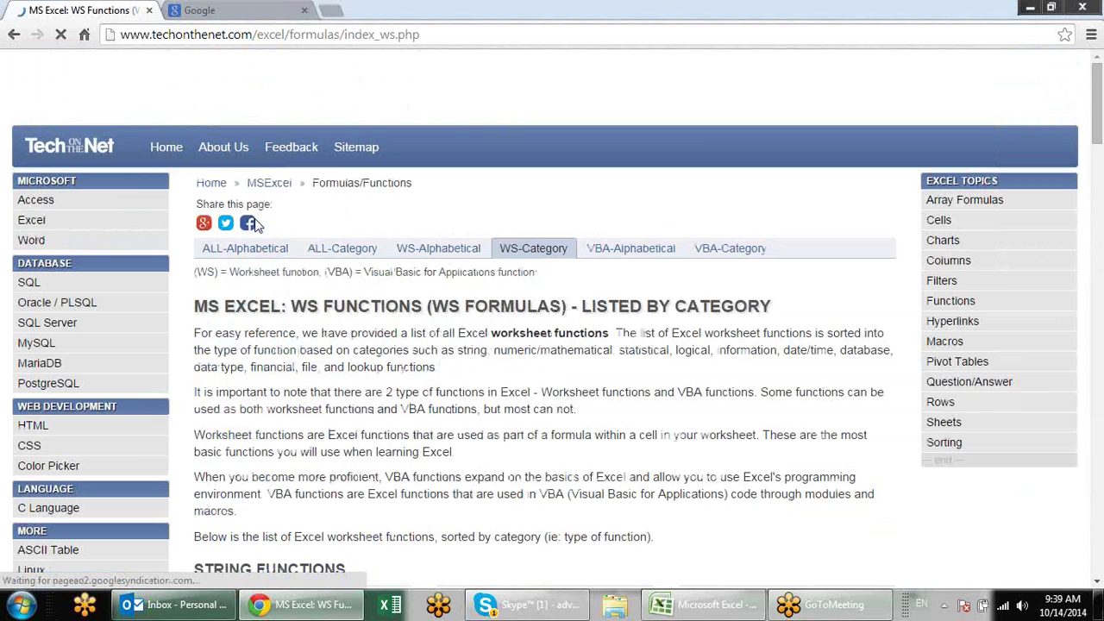
scroll(612, 319, "down", 2)
scroll(612, 319, "down", 5)
scroll(612, 319, "down", 5)
scroll(612, 320, "down", 3)
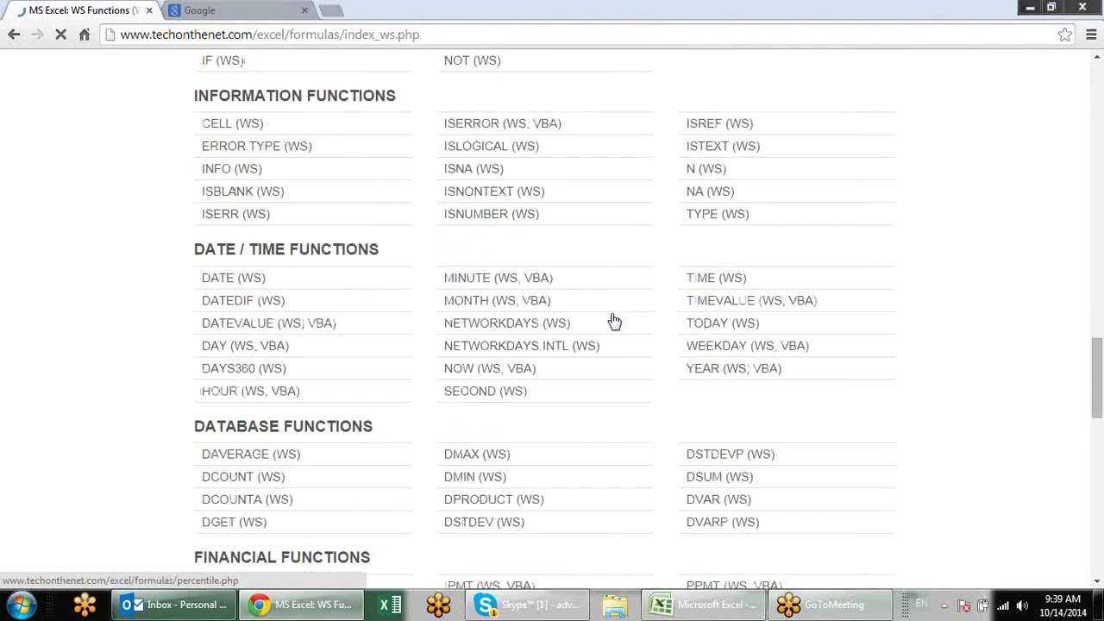
scroll(612, 321, "down", 5)
scroll(614, 321, "down", 3)
scroll(614, 321, "down", 4)
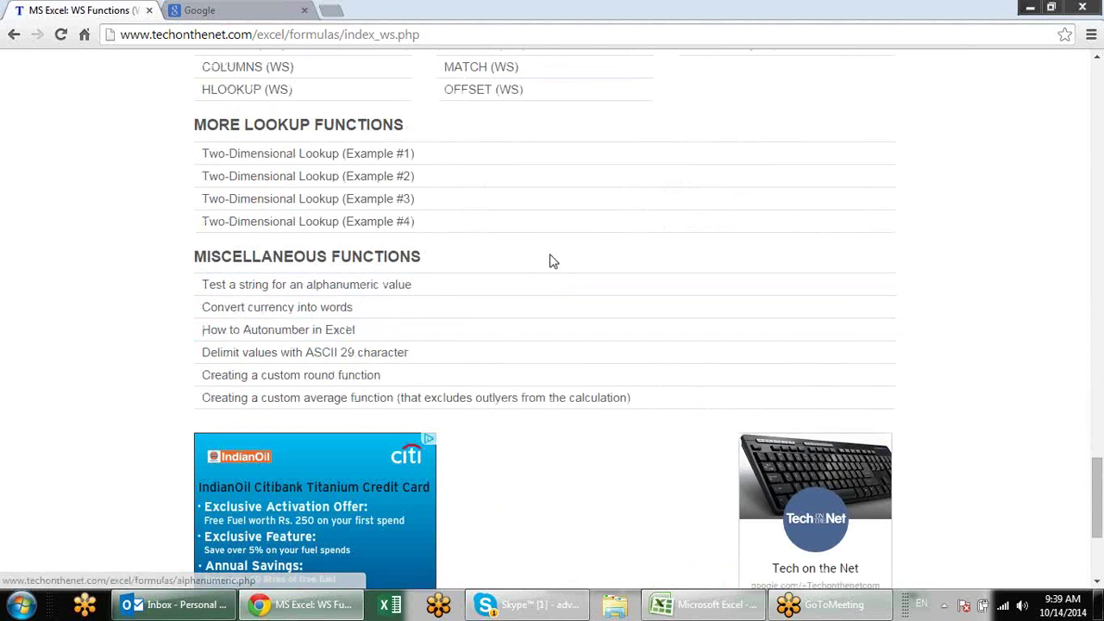
Step: Look back up through the function lists, then close the worksheet functions tab
scroll(551, 262, "up", 5)
scroll(591, 338, "up", 4)
scroll(594, 357, "up", 1)
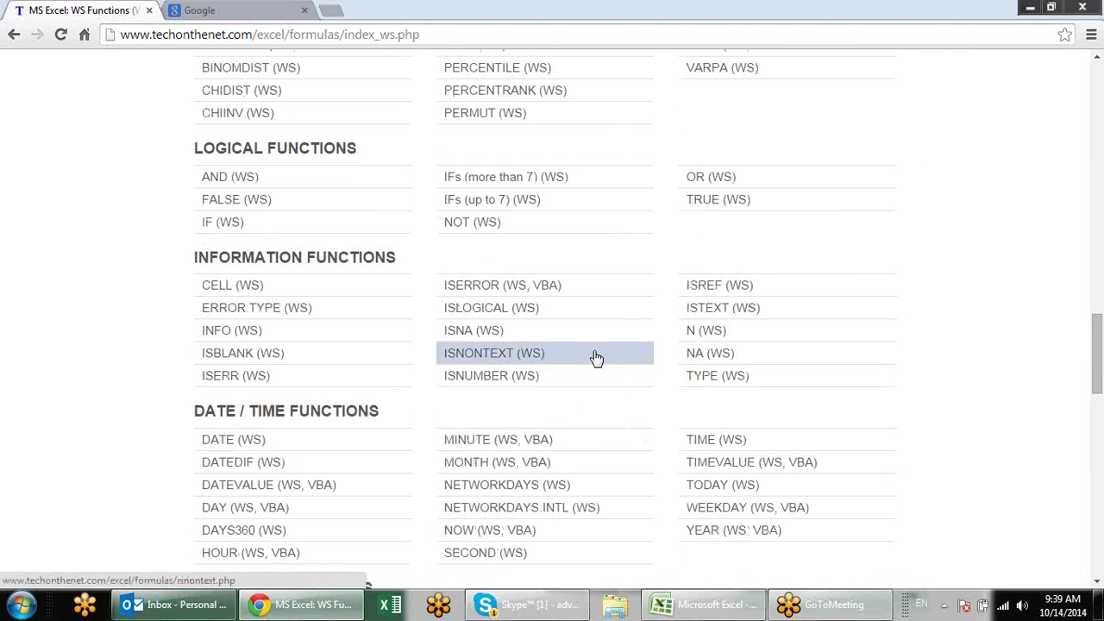
scroll(609, 355, "down", 5)
scroll(609, 356, "down", 3)
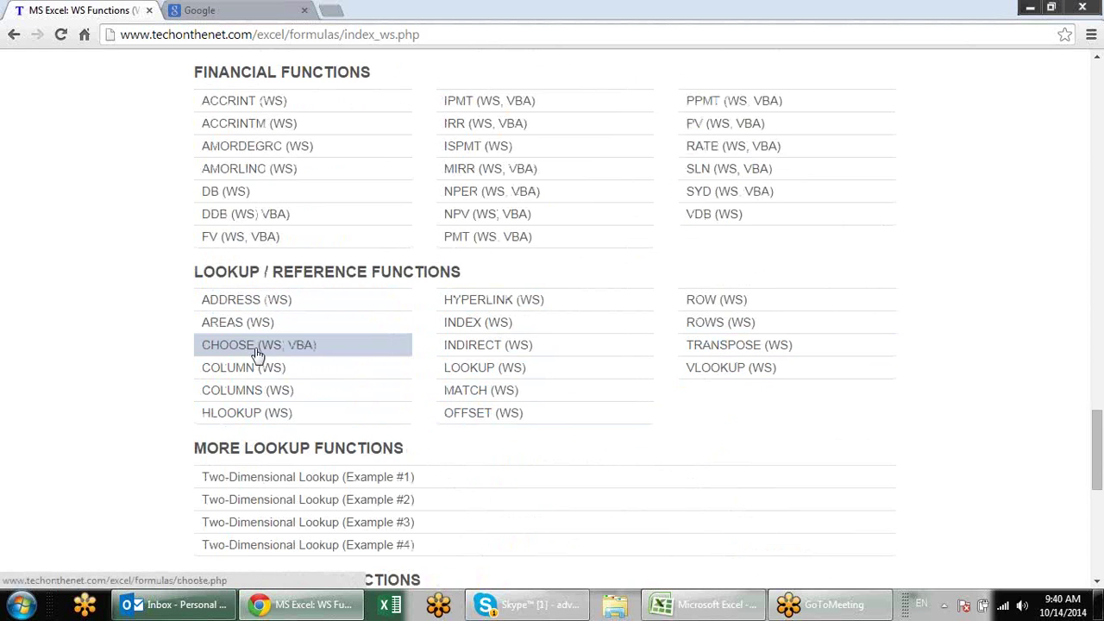
scroll(485, 357, "up", 3)
scroll(485, 357, "up", 4)
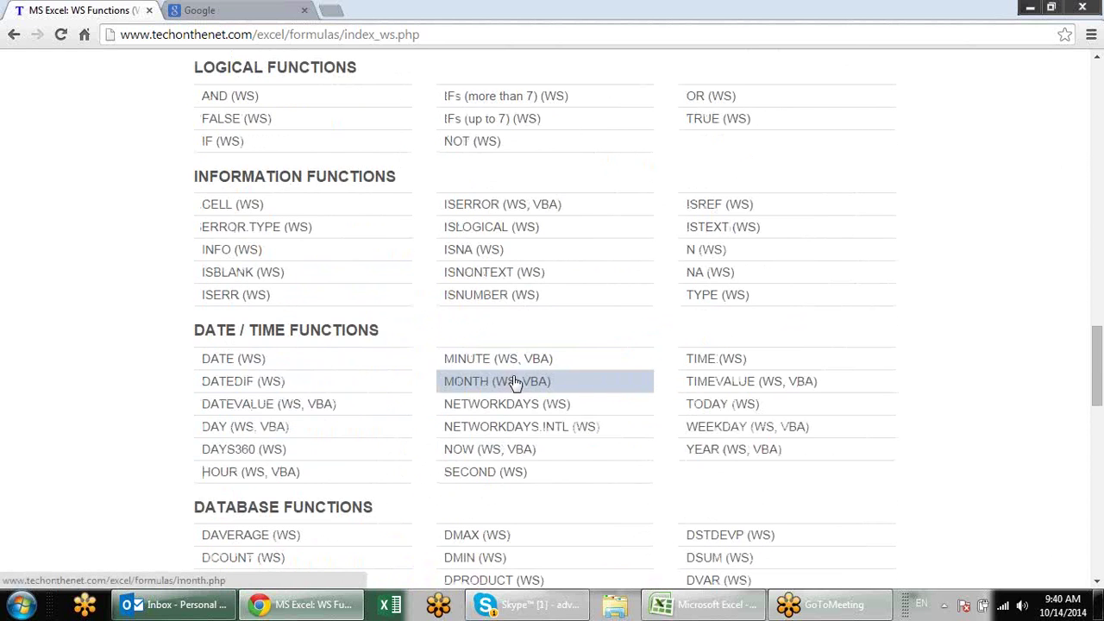
scroll(505, 380, "up", 4)
scroll(518, 383, "up", 5)
scroll(518, 383, "up", 2)
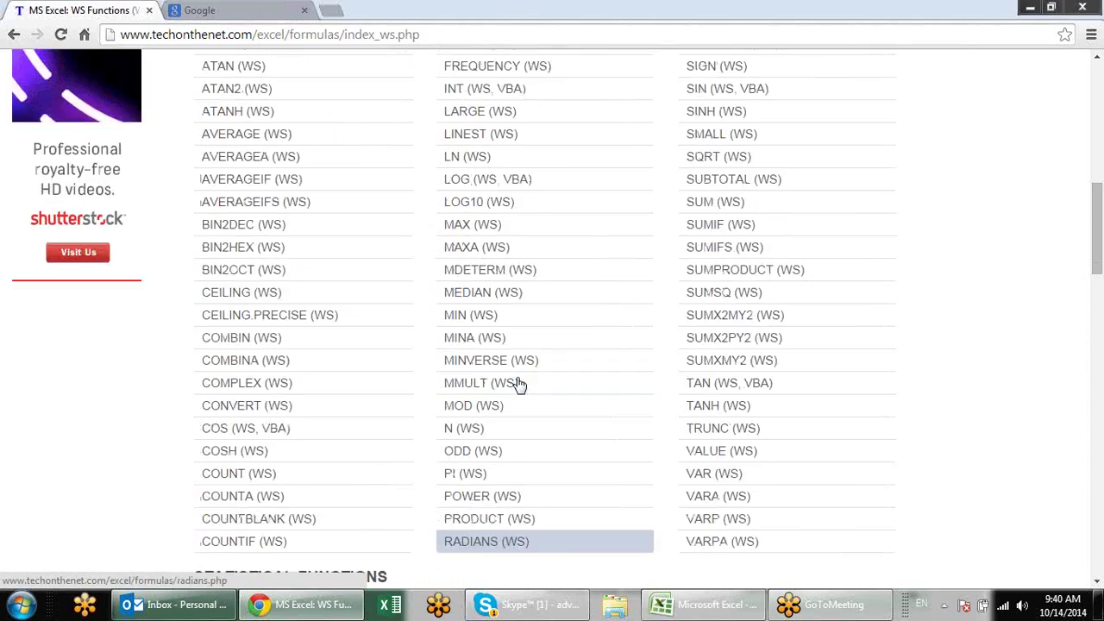
scroll(518, 383, "up", 3)
scroll(518, 383, "up", 3)
scroll(518, 380, "up", 1)
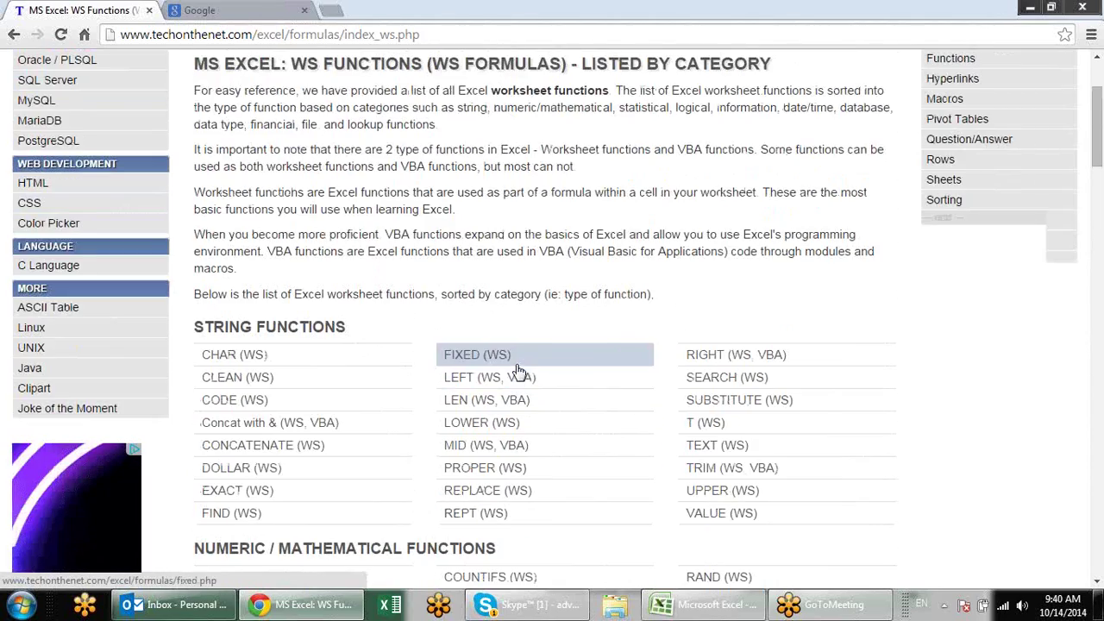
scroll(518, 371, "up", 3)
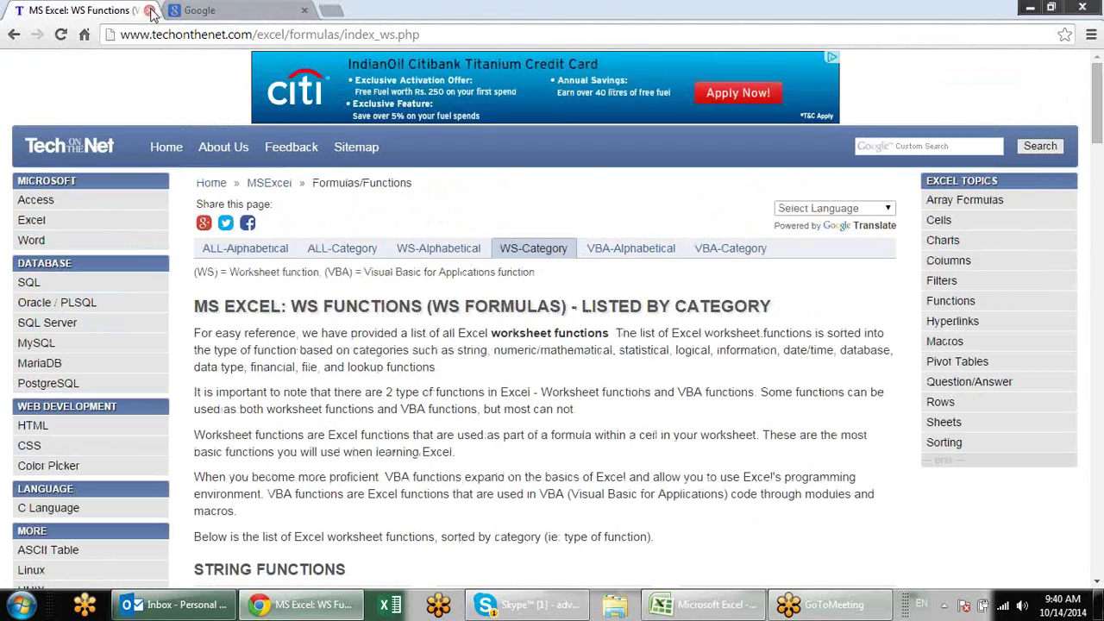
left_click(149, 10)
Step: Return to the Book1 workbook in Excel and select cells G25, F27, then F25
left_click(703, 605)
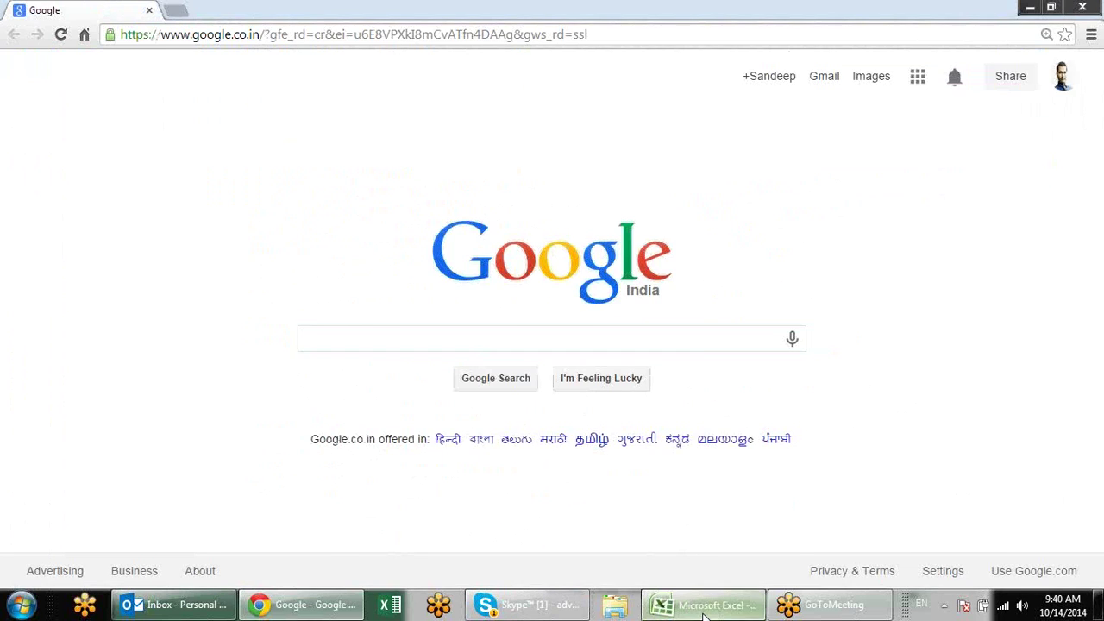
left_click(558, 407)
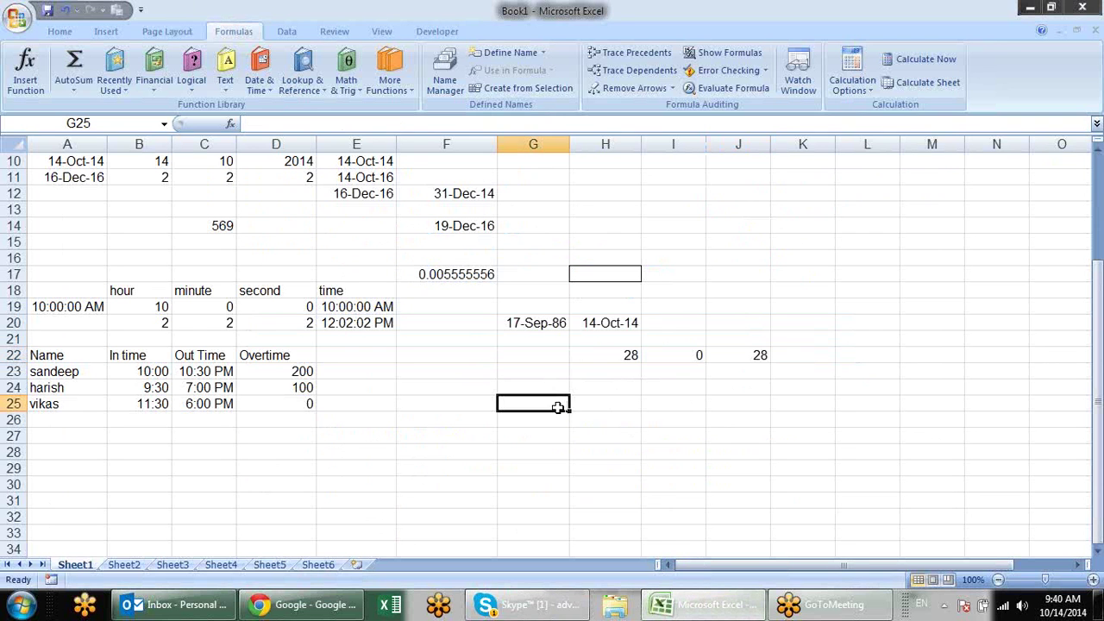
left_click(438, 431)
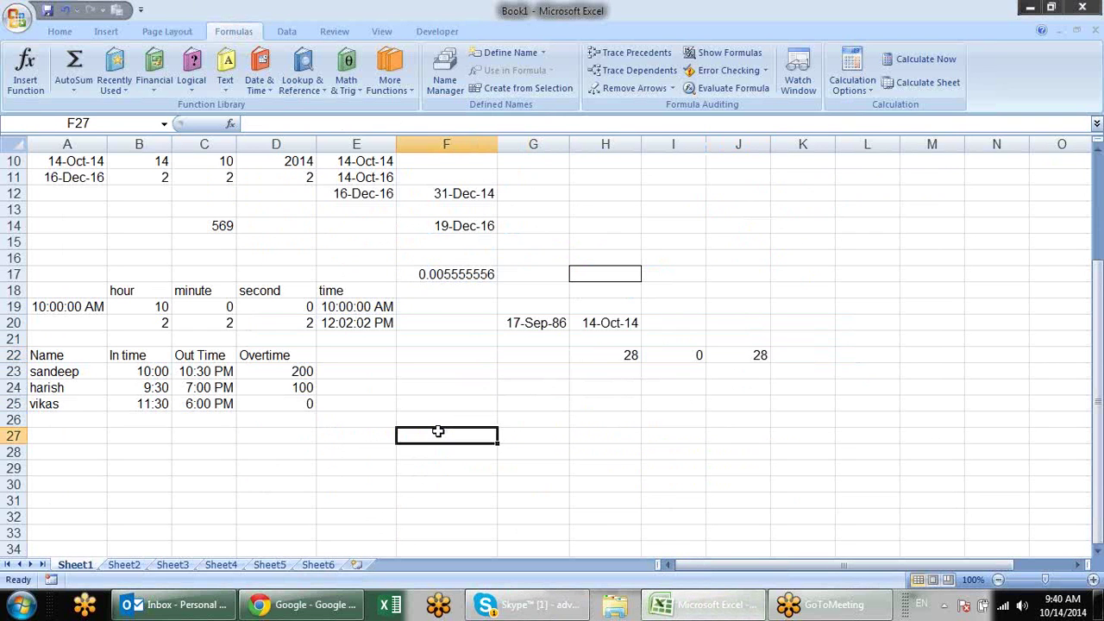
left_click(486, 399)
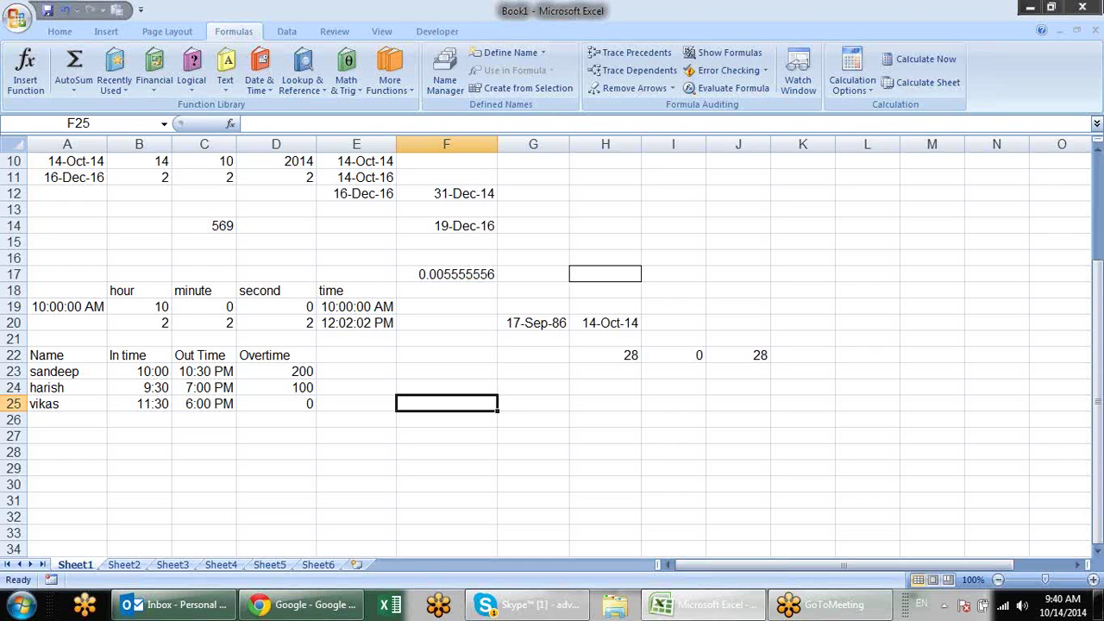
Step: Enter the formula =D3 in cell H9
scroll(569, 230, "up", 3)
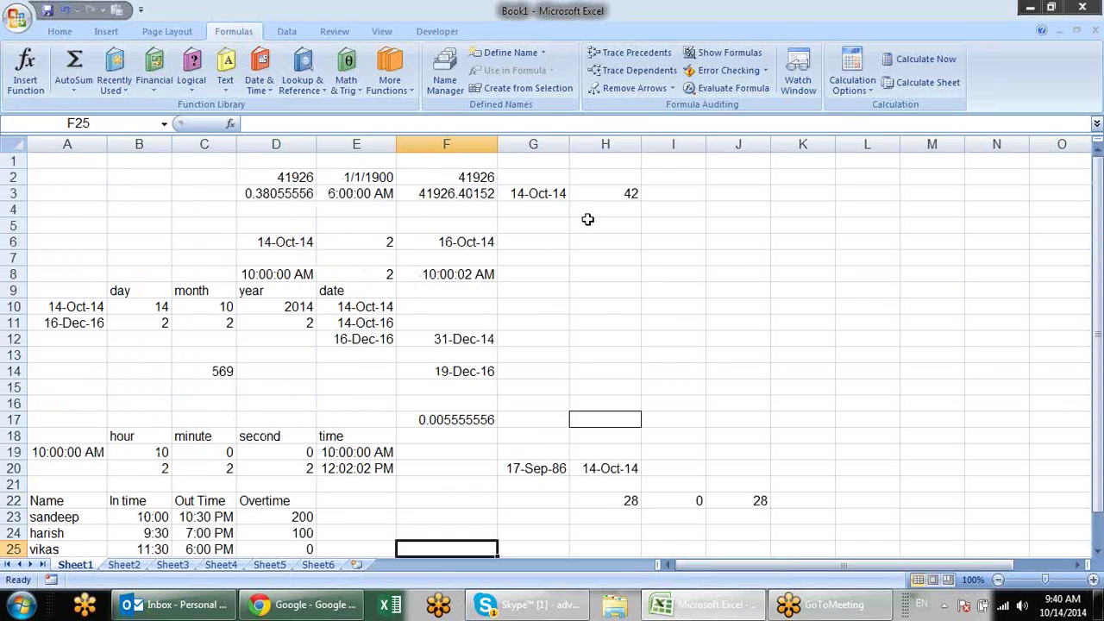
left_click(635, 291)
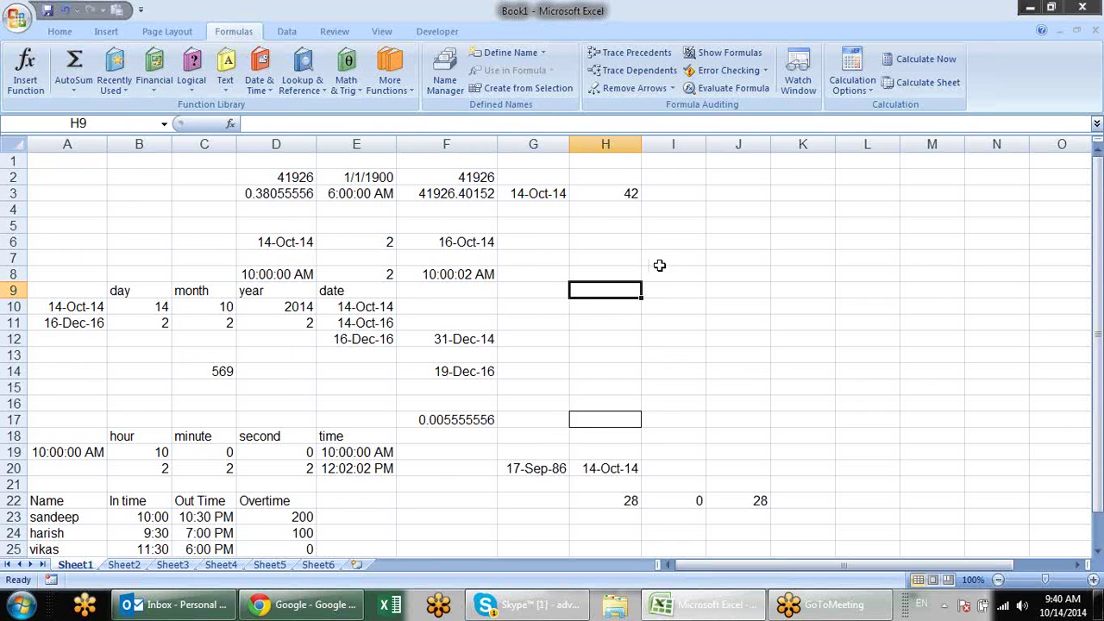
type("=")
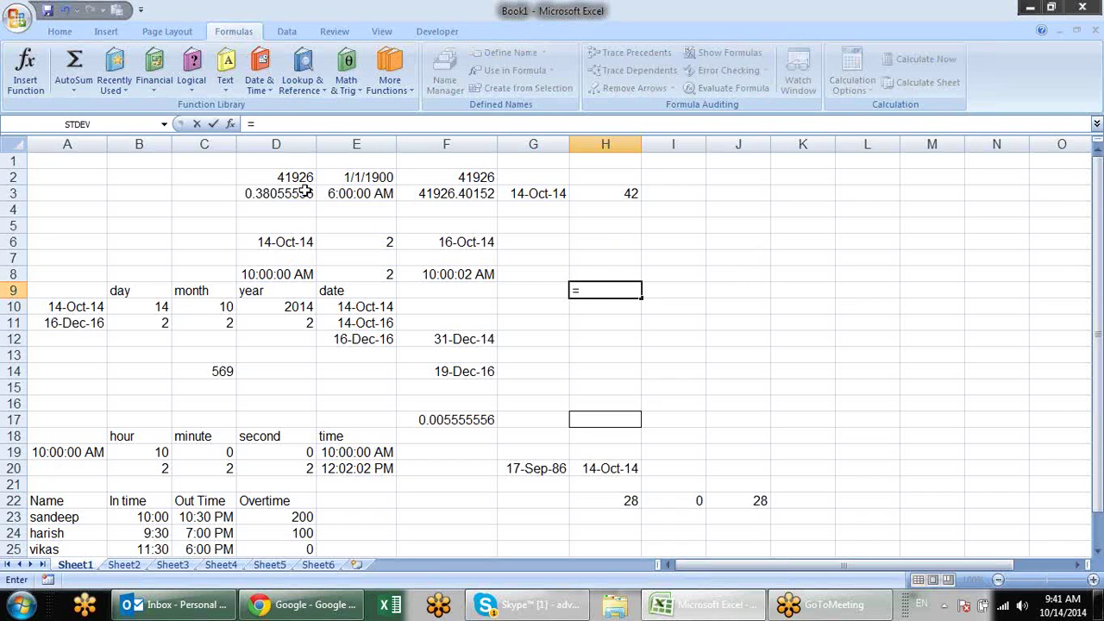
left_click(245, 197)
key("Return")
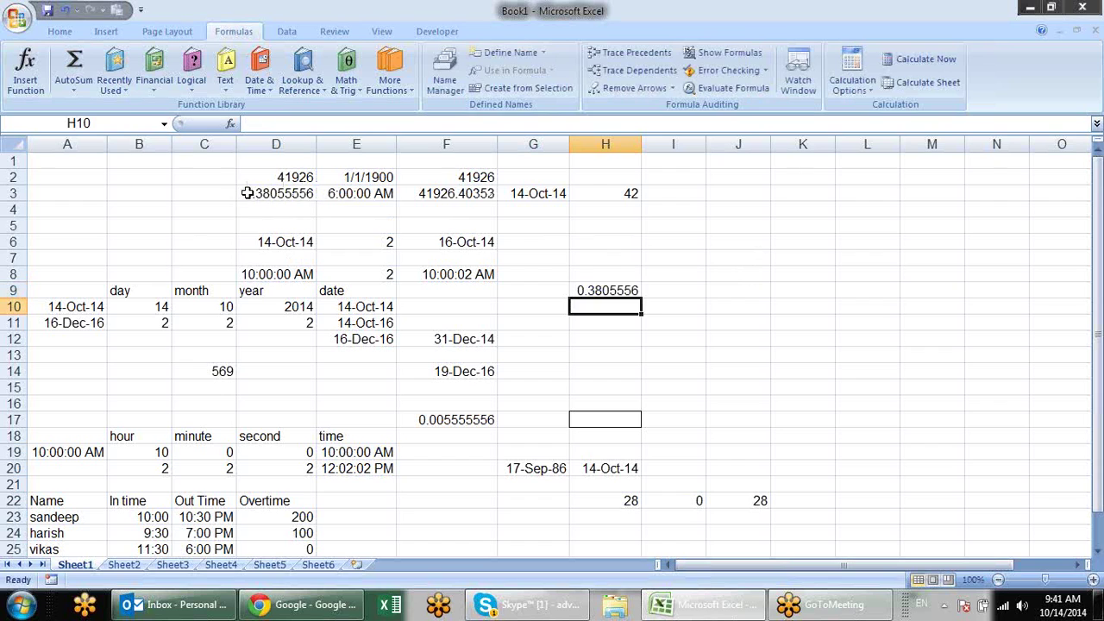
Step: Trace H9's precedent arrow from D3, then remove the arrows
left_click(612, 290)
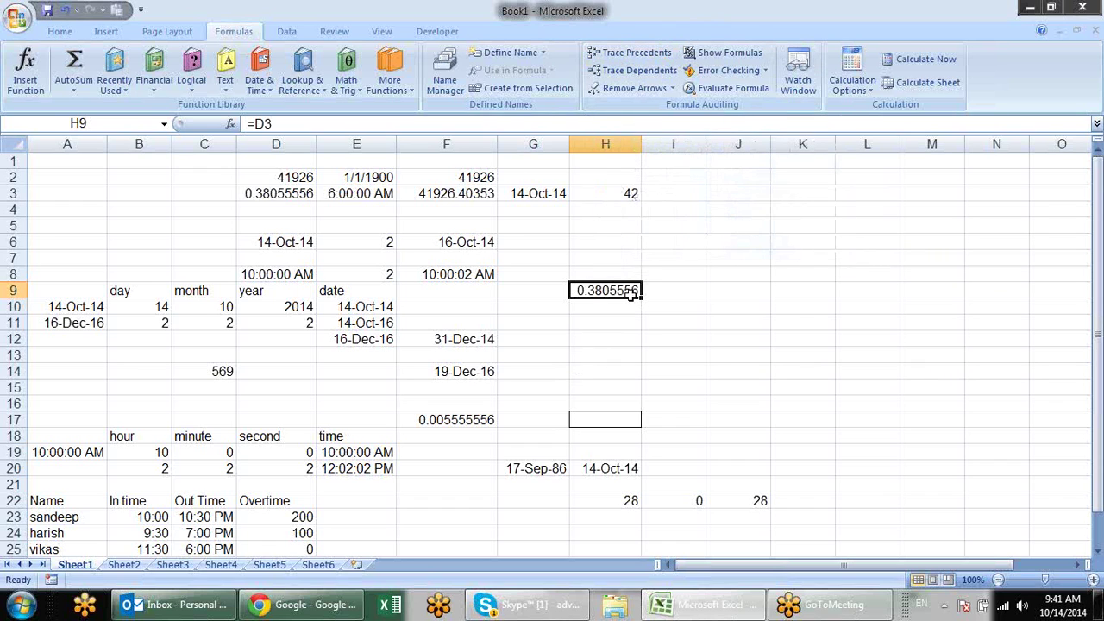
left_click(631, 53)
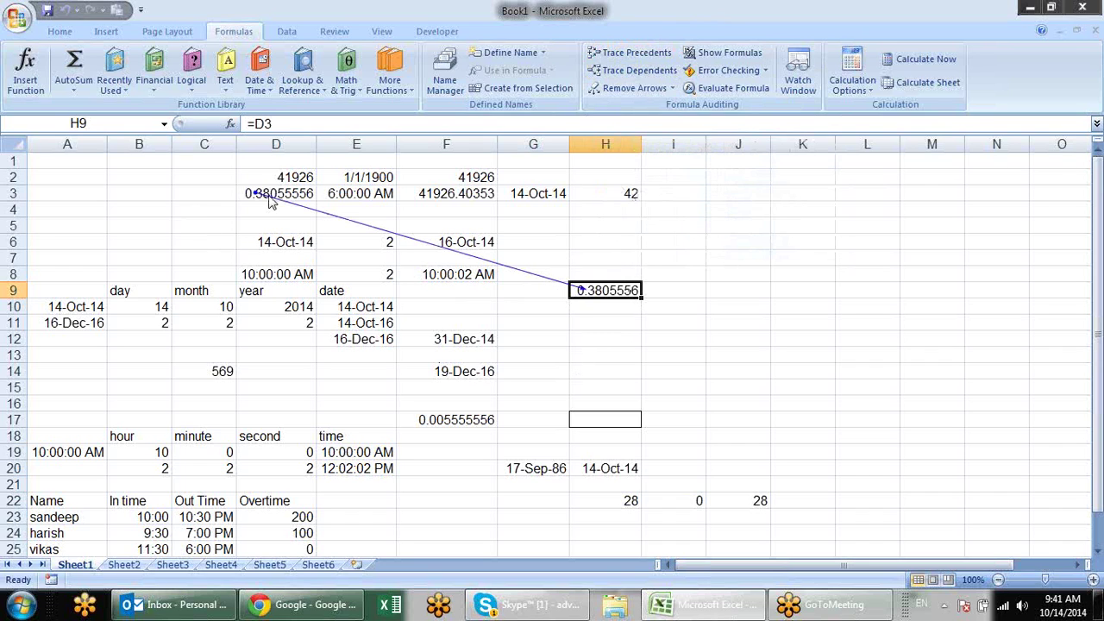
left_click(635, 90)
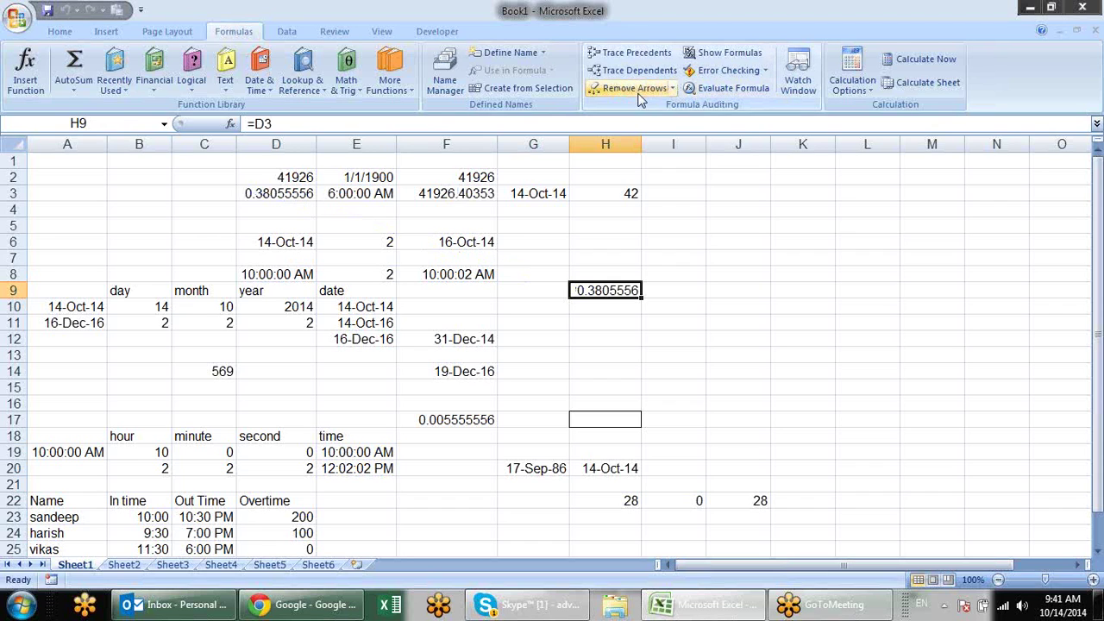
Step: Recommit H9's =D3 formula unchanged and select D3 again
left_click(264, 192)
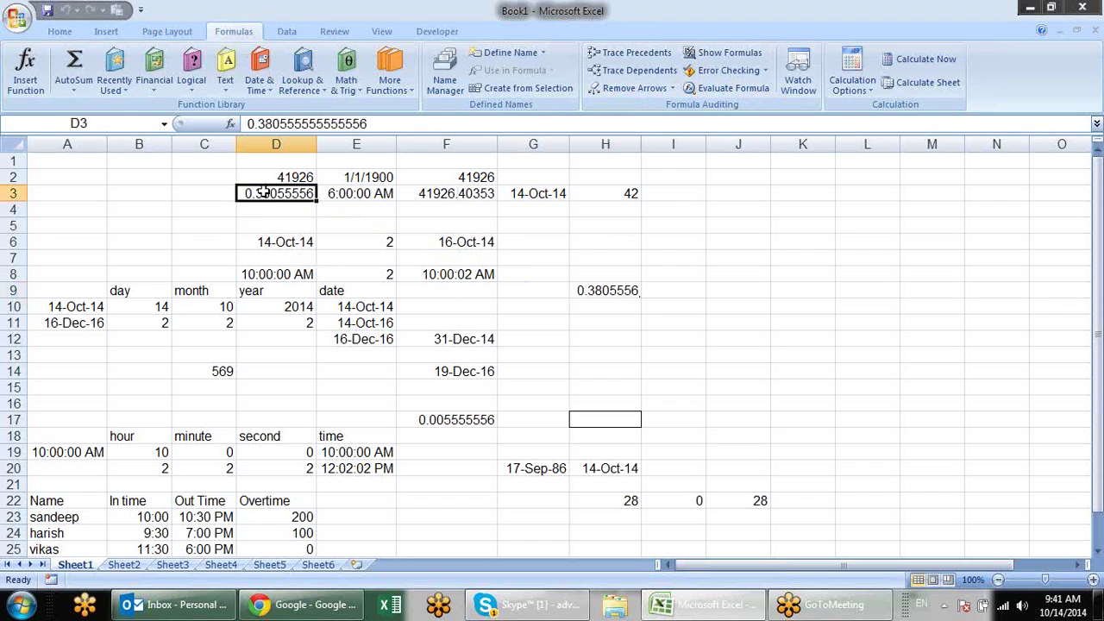
left_click(635, 294)
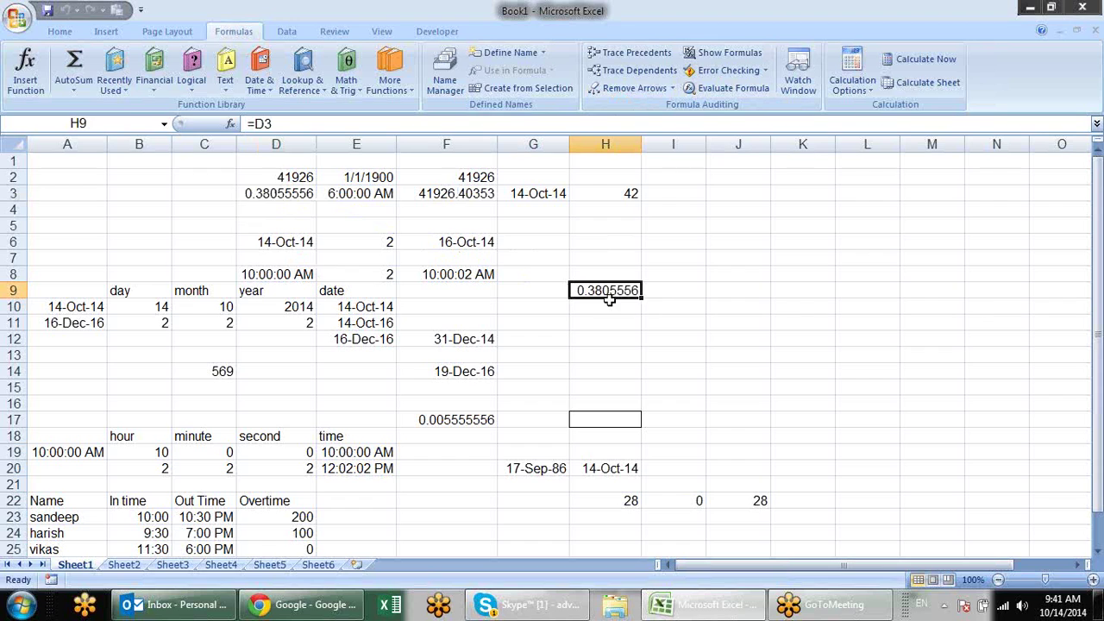
double_click(609, 294)
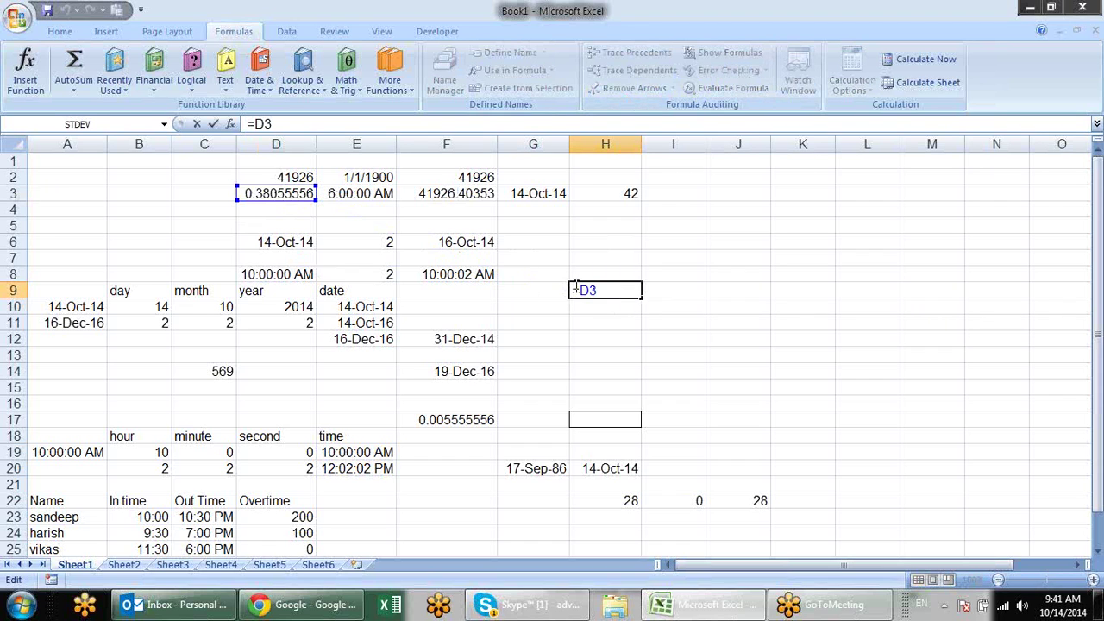
key("Return")
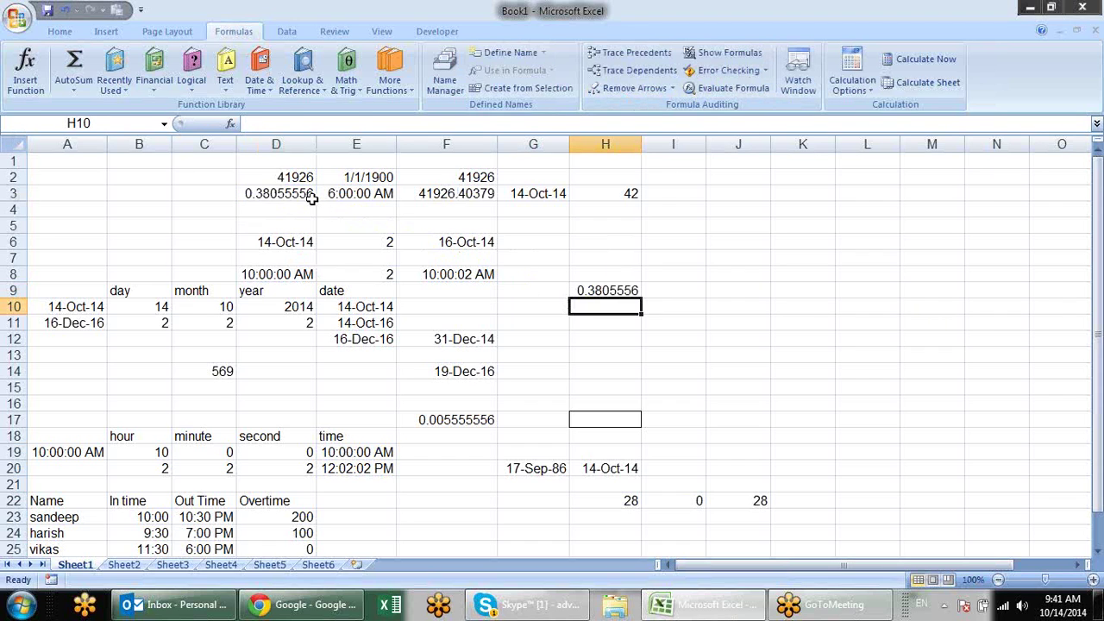
left_click(306, 196)
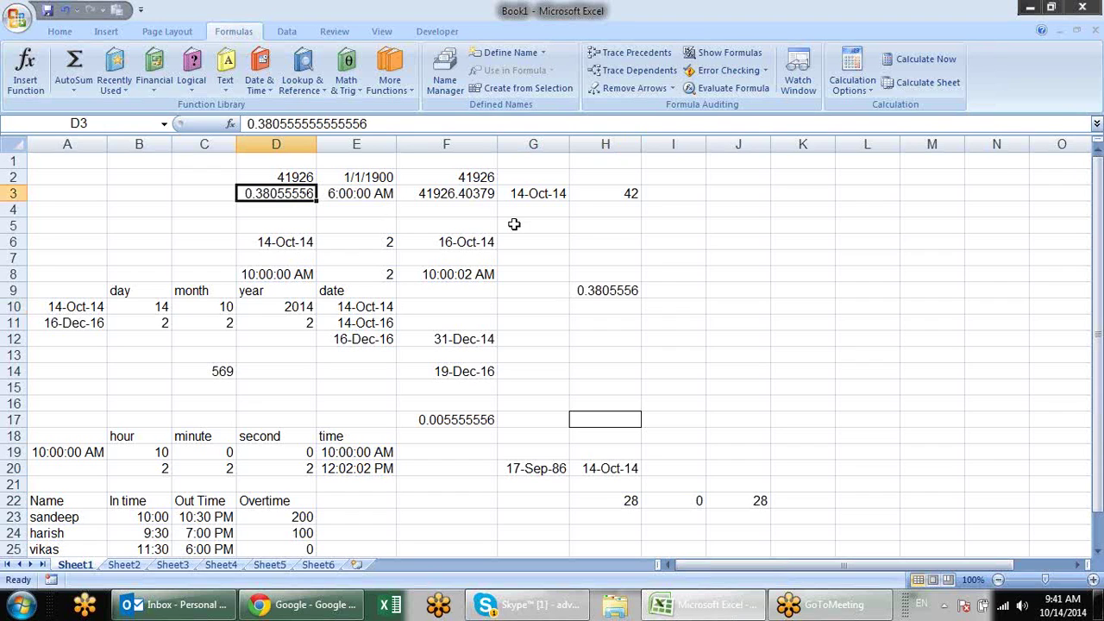
Step: Try tracing D3's precedents, dismiss the no-formula warning, and trace its dependents
left_click(621, 55)
left_click(556, 344)
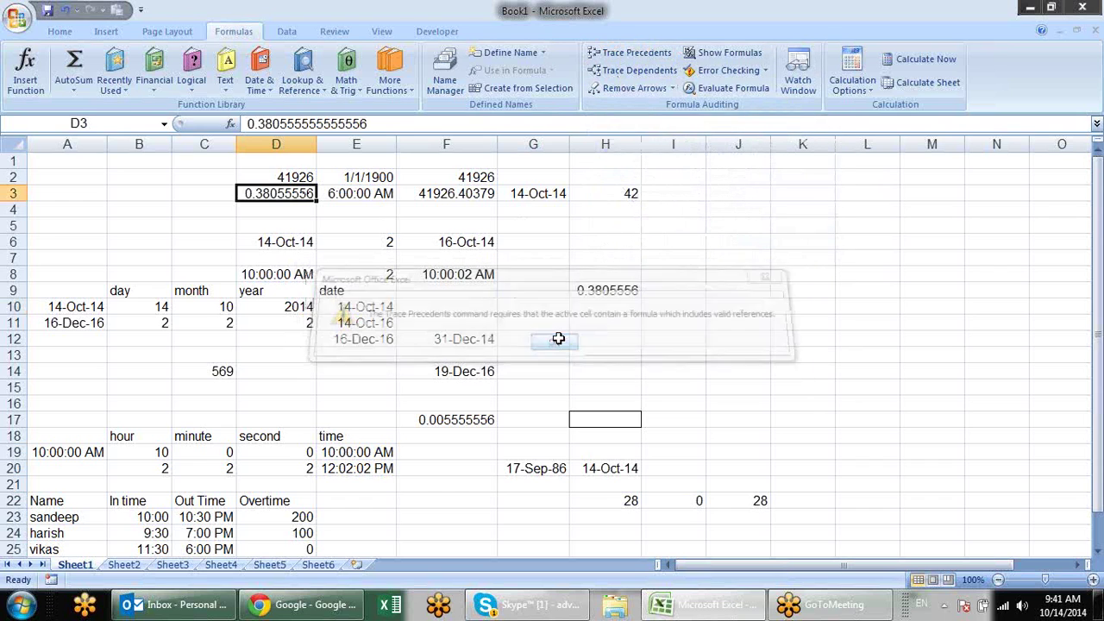
left_click(614, 76)
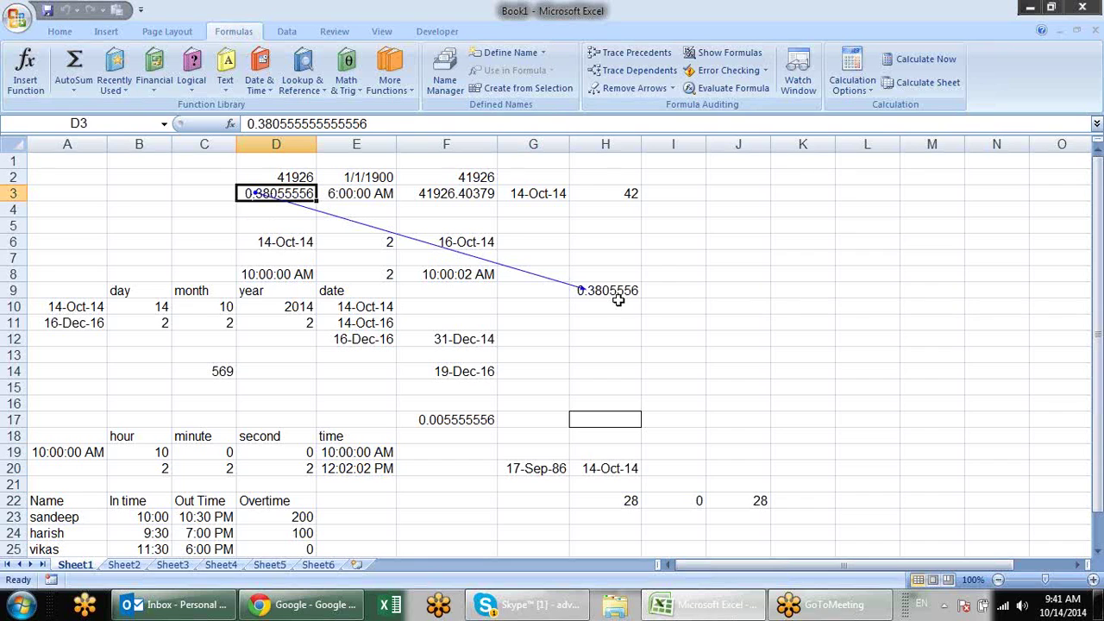
Step: Enter =D3 in both J7 and G13
left_click(725, 255)
type("=")
left_click(296, 195)
key("Return")
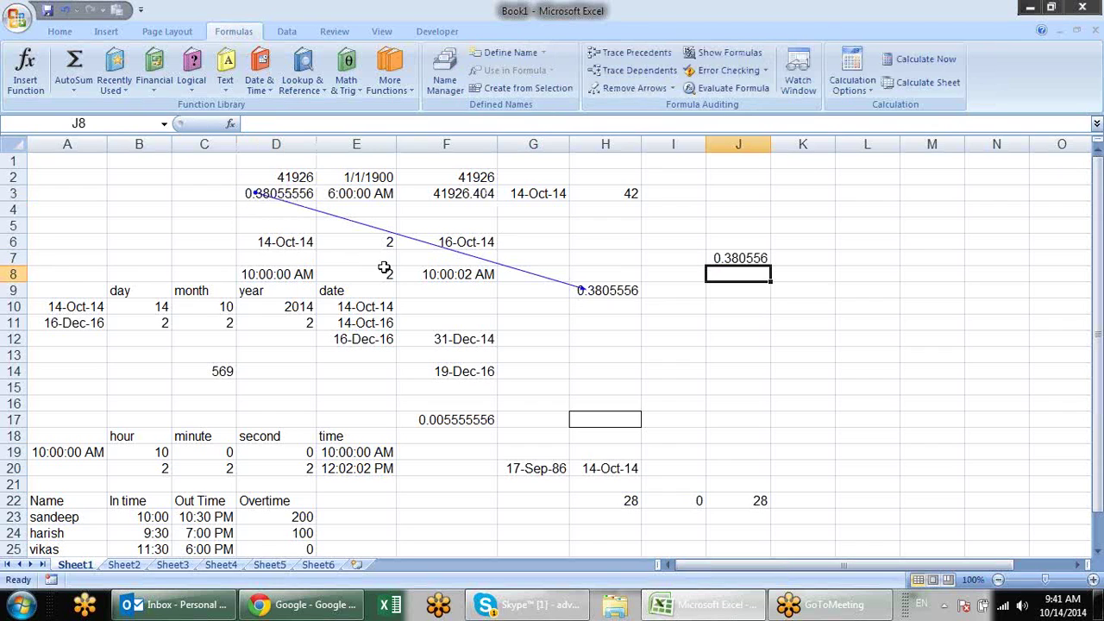
left_click(548, 357)
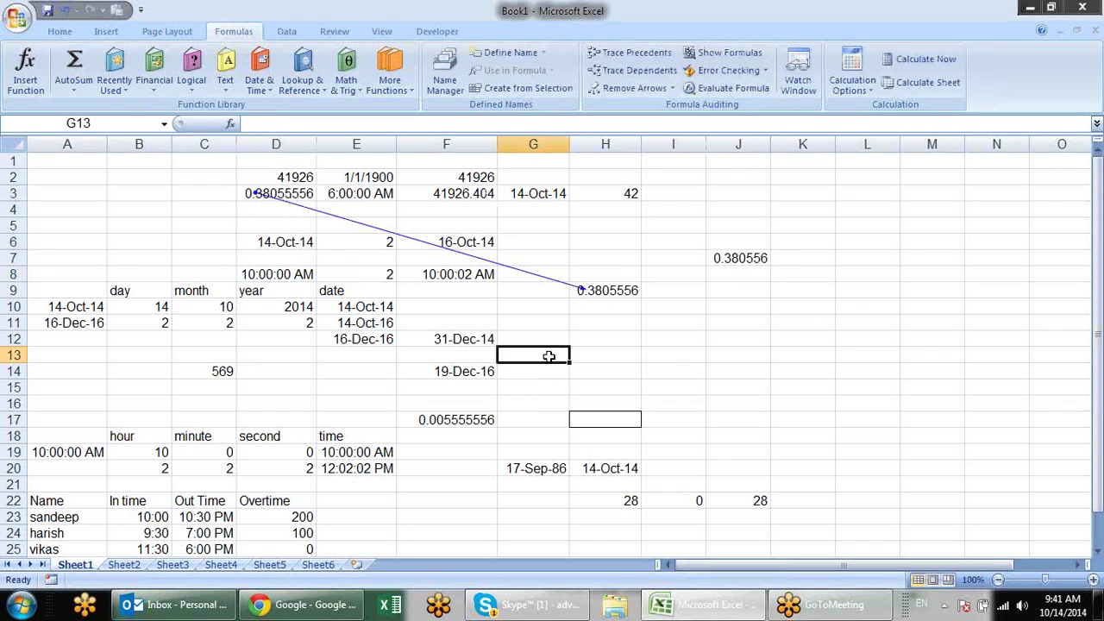
type("=")
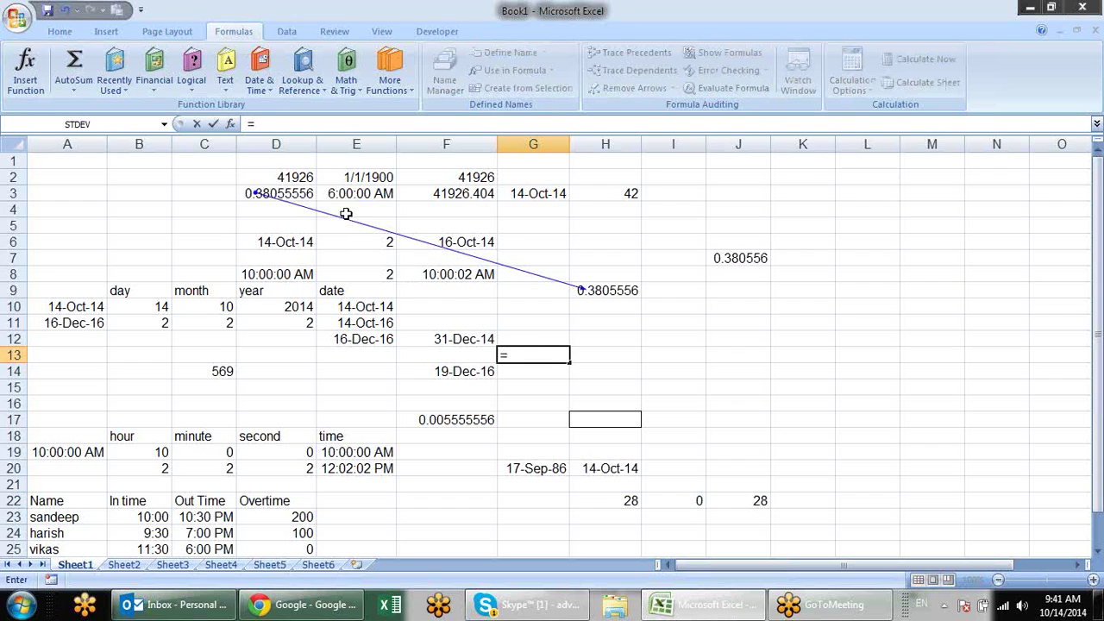
left_click(306, 195)
key("Return")
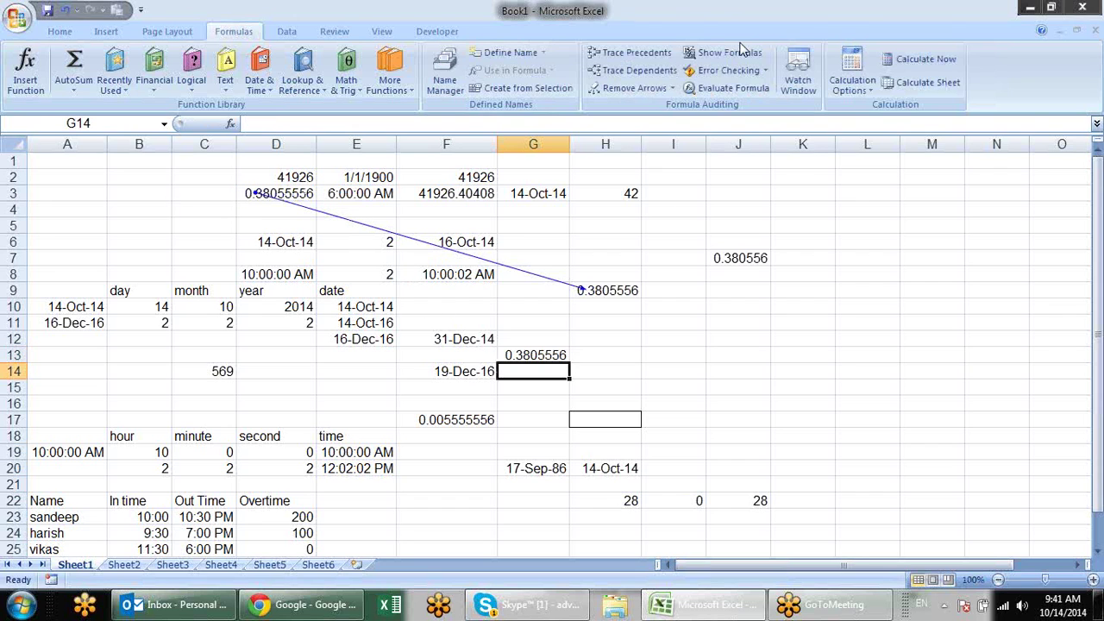
Step: Trace D3's dependent arrows to H9, J7 and G13, then remove all arrows
left_click(639, 70)
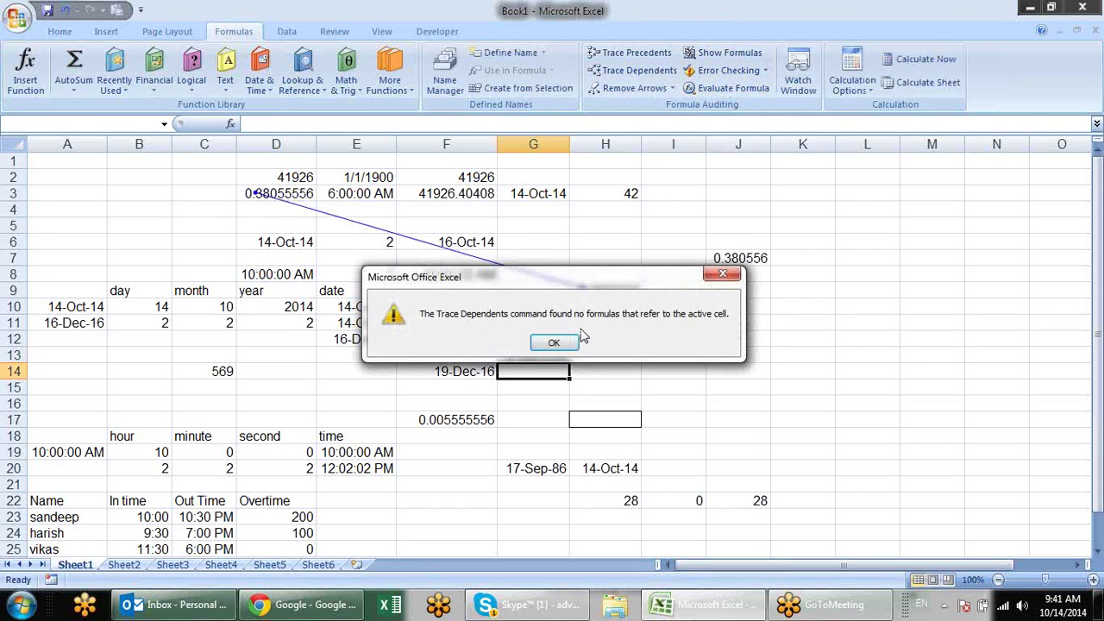
left_click(557, 339)
left_click(296, 195)
left_click(639, 71)
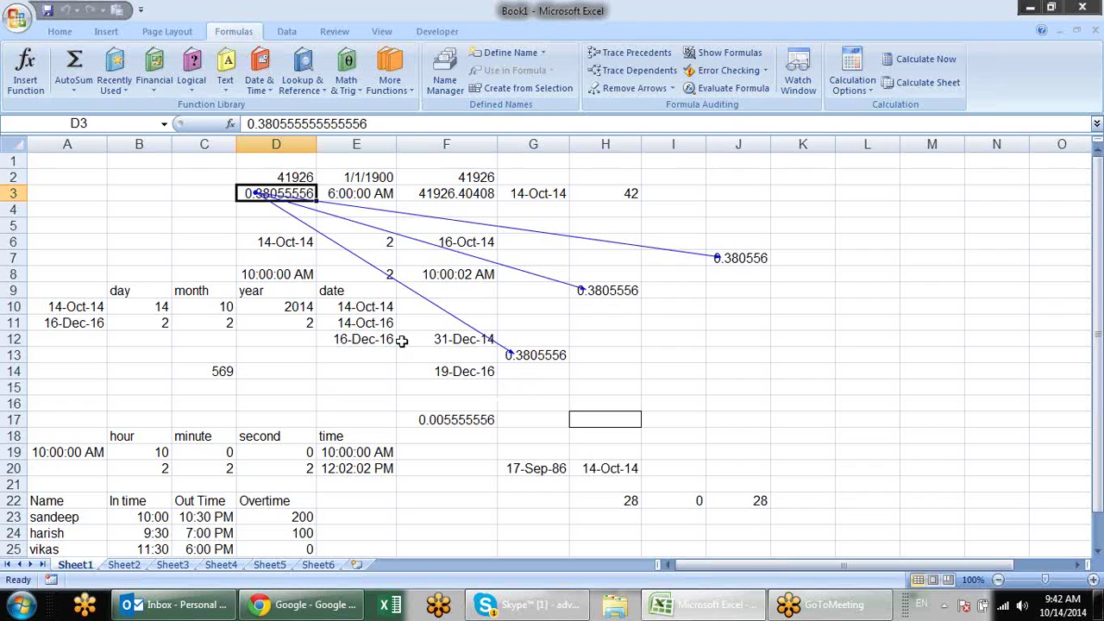
left_click(638, 93)
left_click(709, 370)
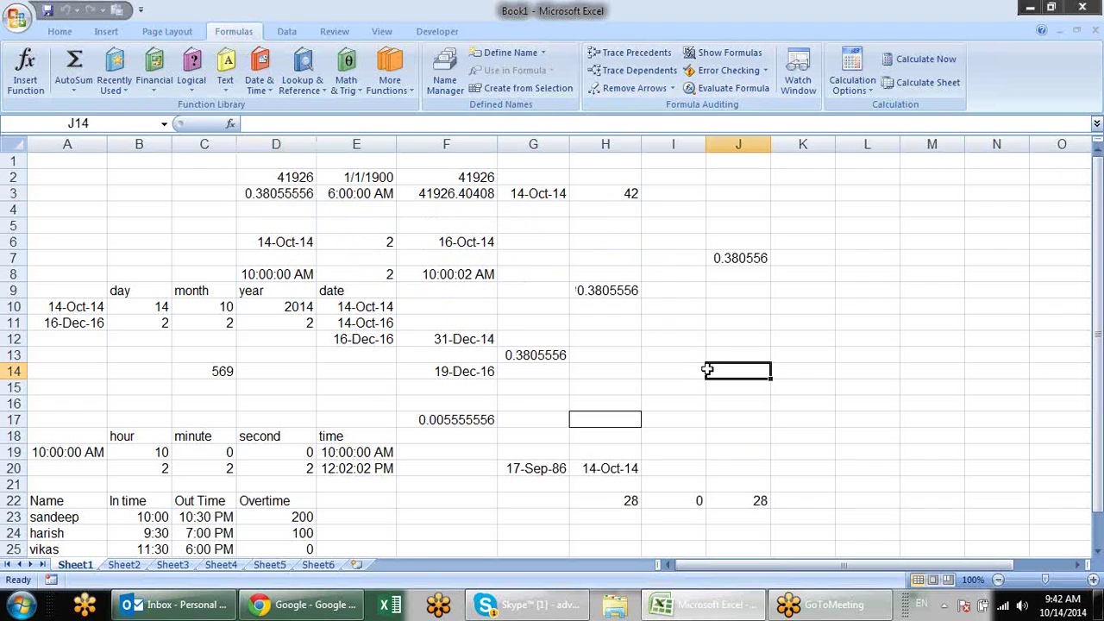
left_click(480, 294)
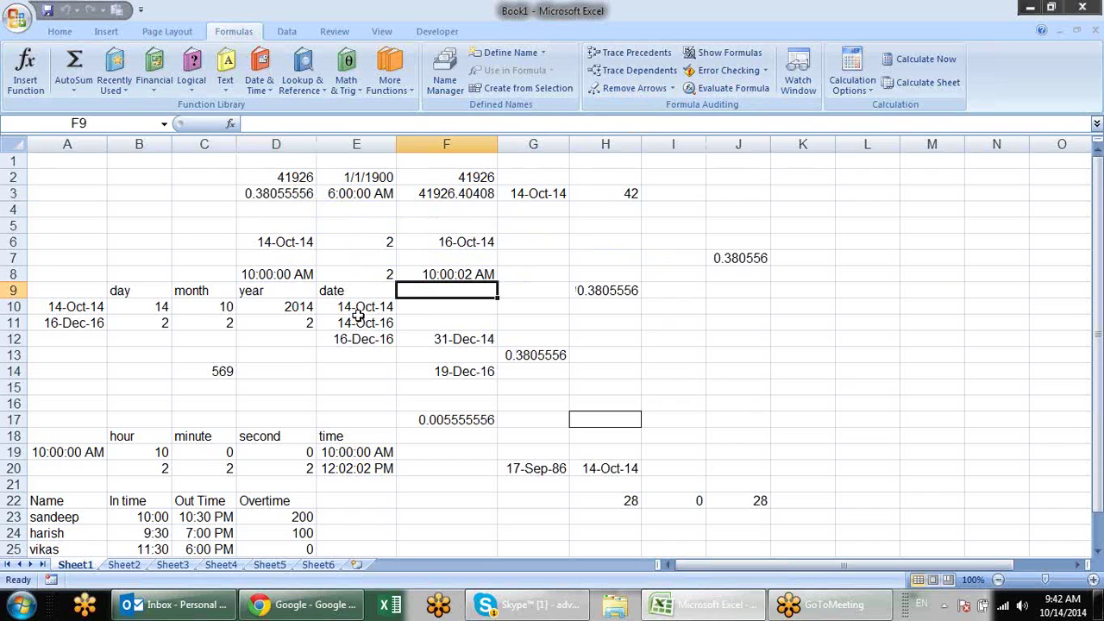
left_click(362, 238)
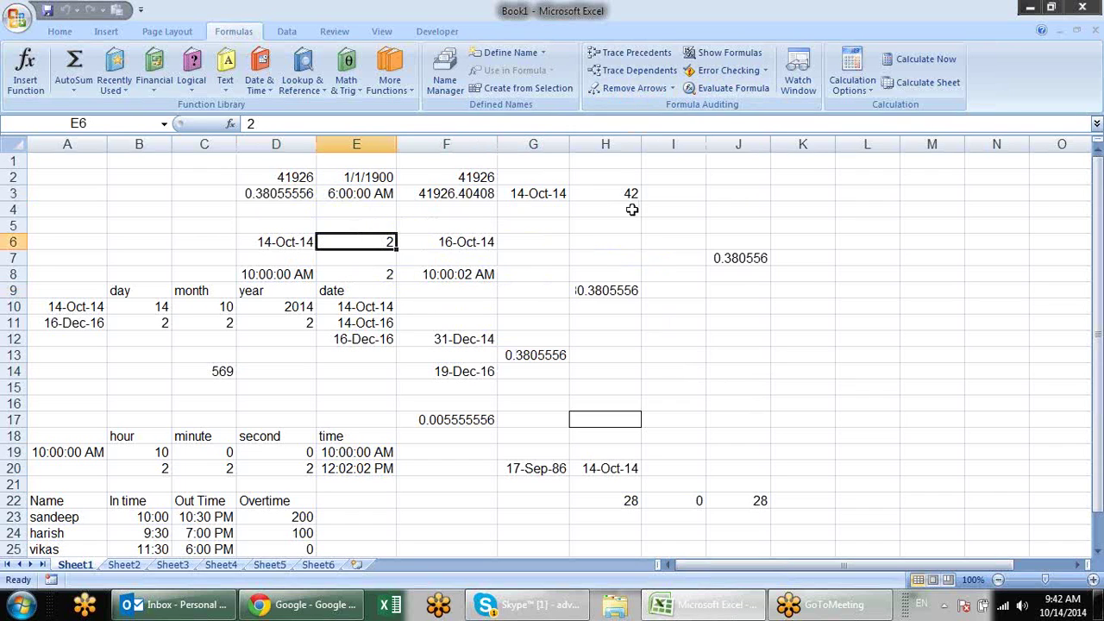
left_click(703, 59)
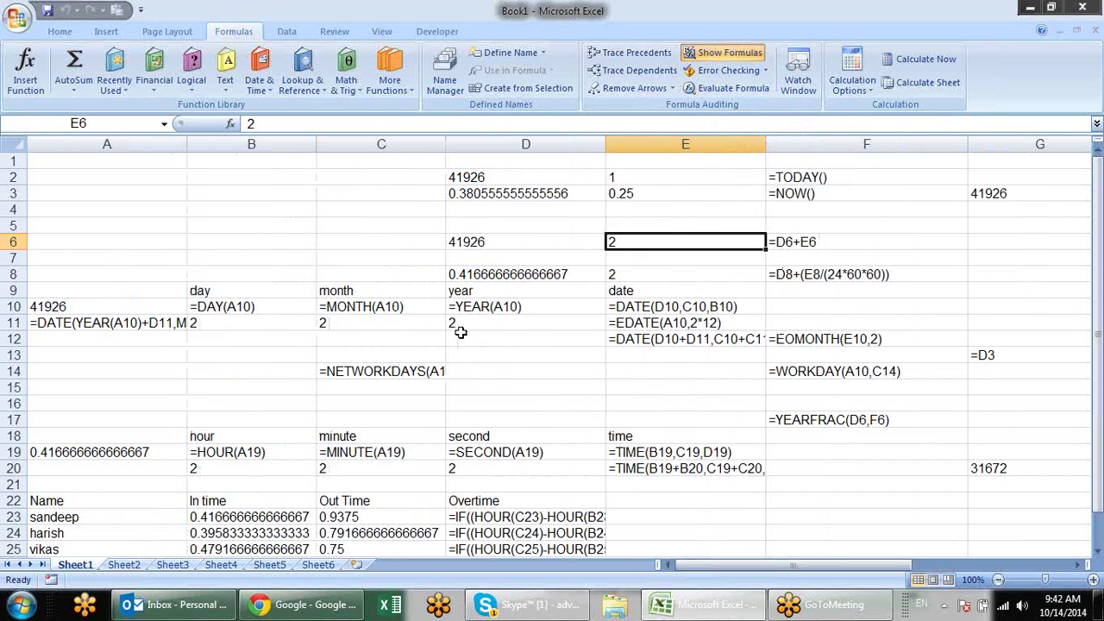
scroll(460, 332, "down", 3)
double_click(552, 373)
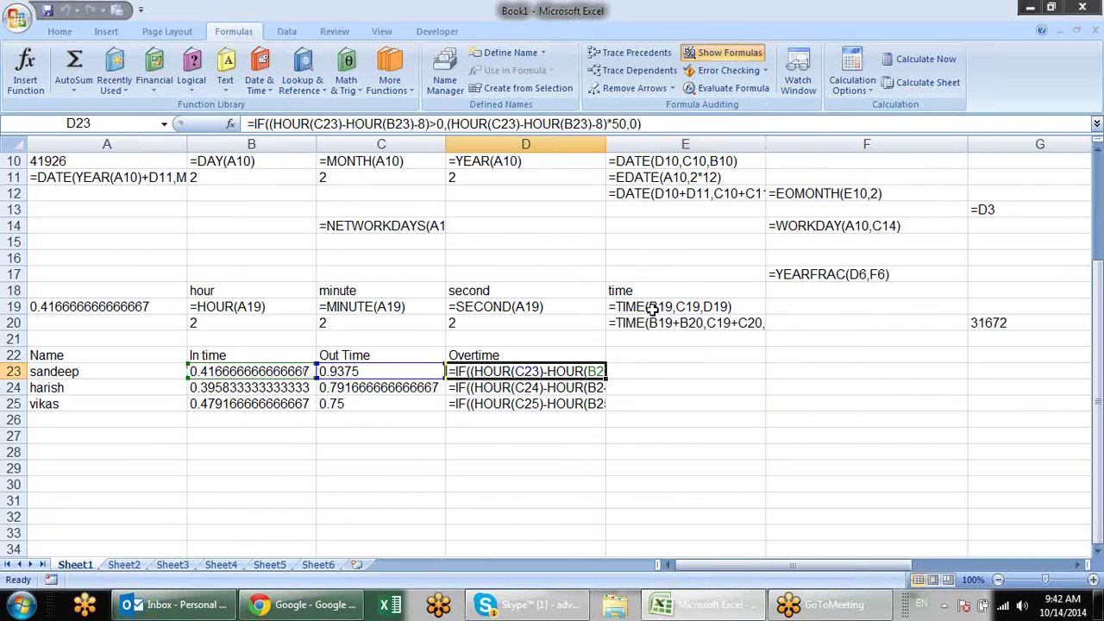
left_click(653, 309)
left_click(845, 226)
scroll(679, 202, "up", 2)
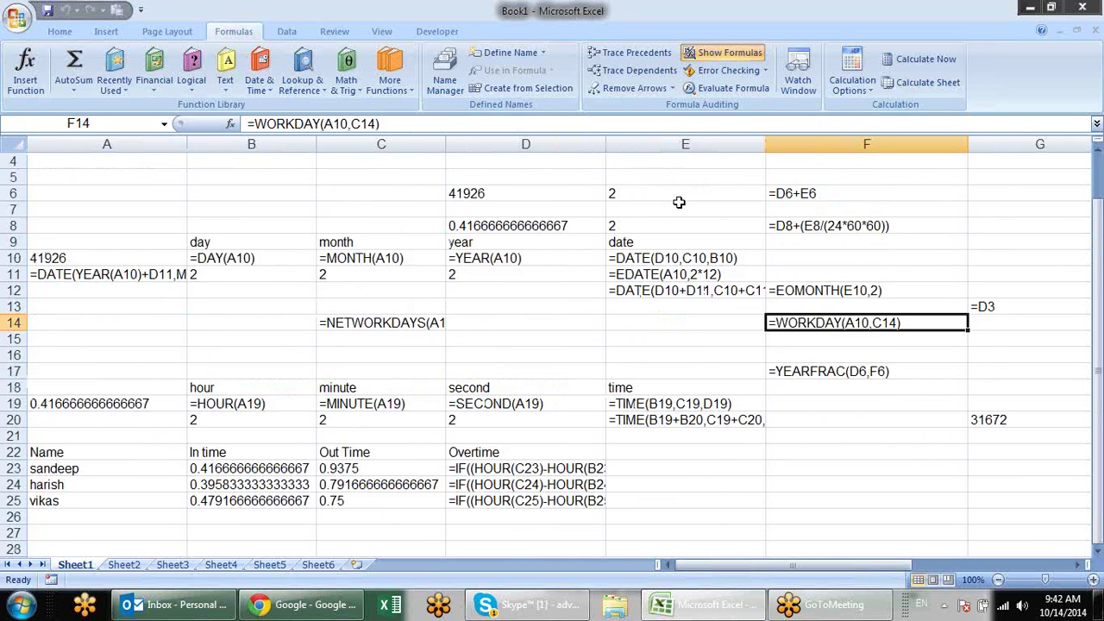
scroll(679, 202, "up", 1)
key("F2")
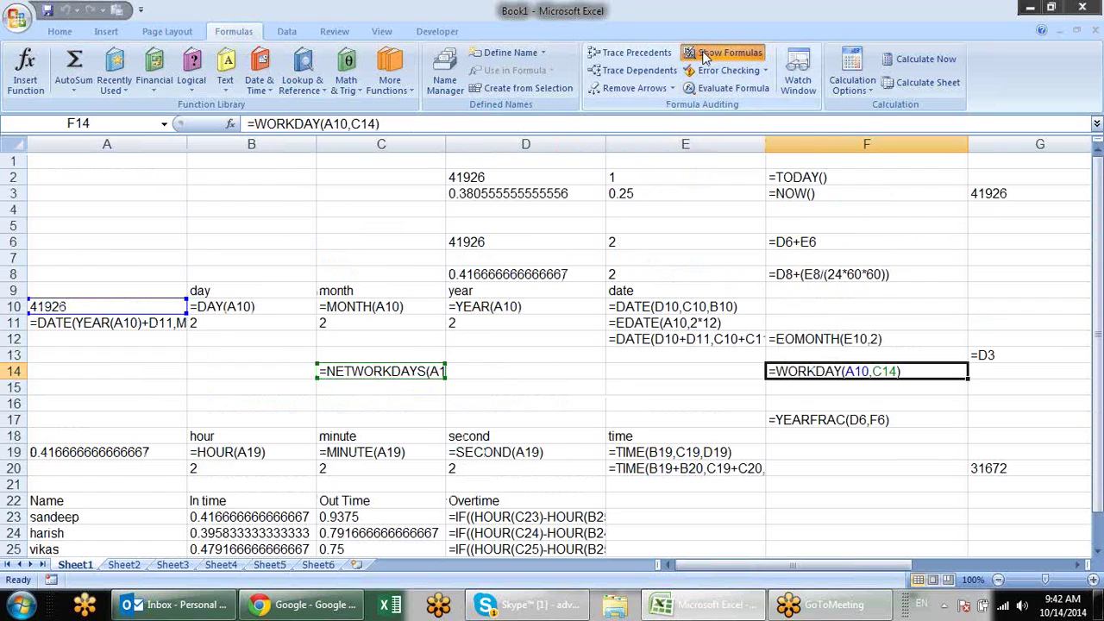
left_click(704, 54)
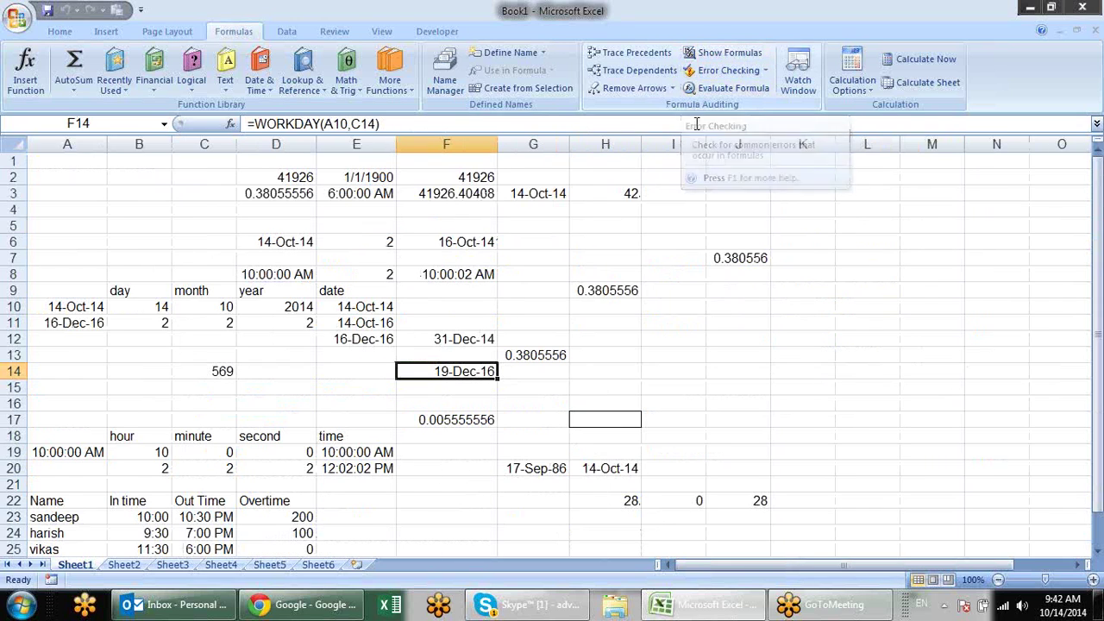
left_click(716, 53)
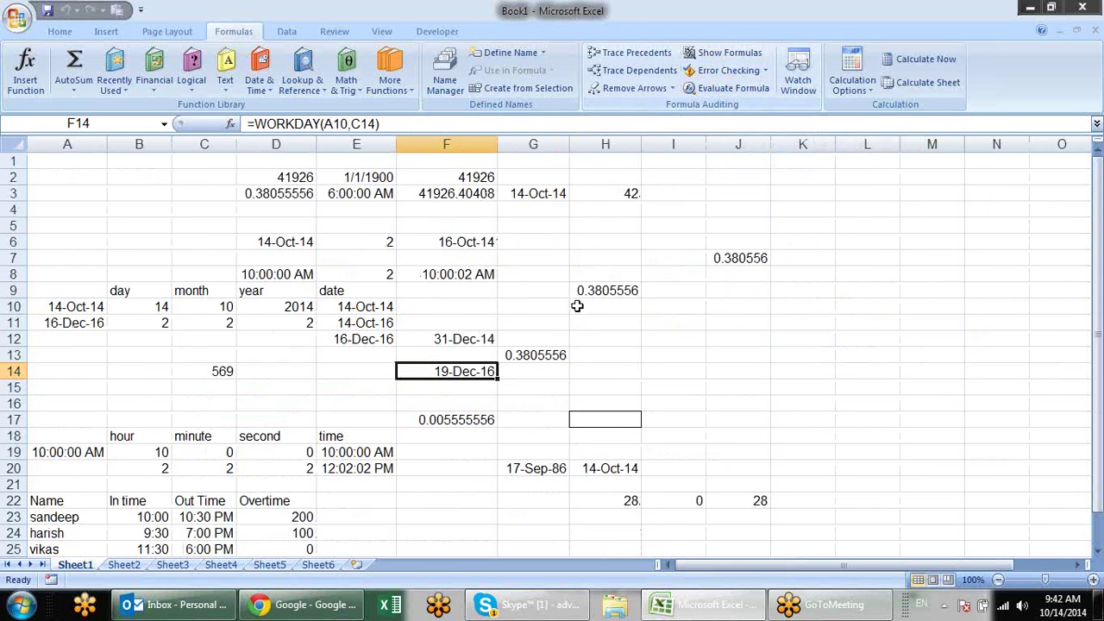
key("ctrl+grave")
key("ctrl+grave")
key("ctrl+grave")
key("ctrl+grave")
key("ctrl+grave")
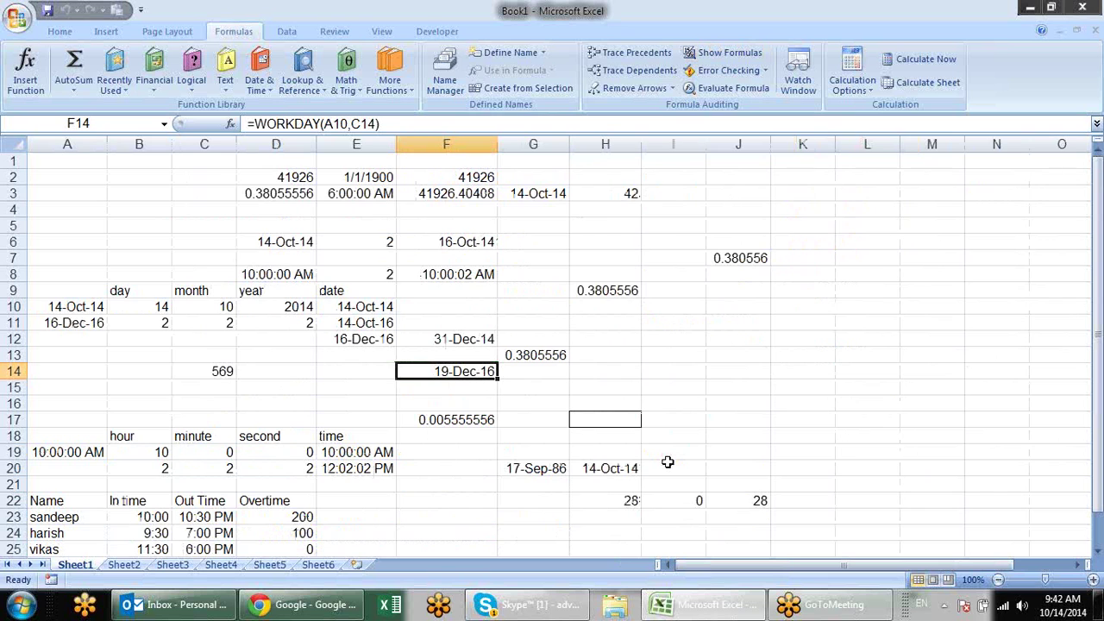
key("ctrl+grave")
key("ctrl+grave")
key("ctrl+grave")
key("ctrl+grave")
left_click(752, 291)
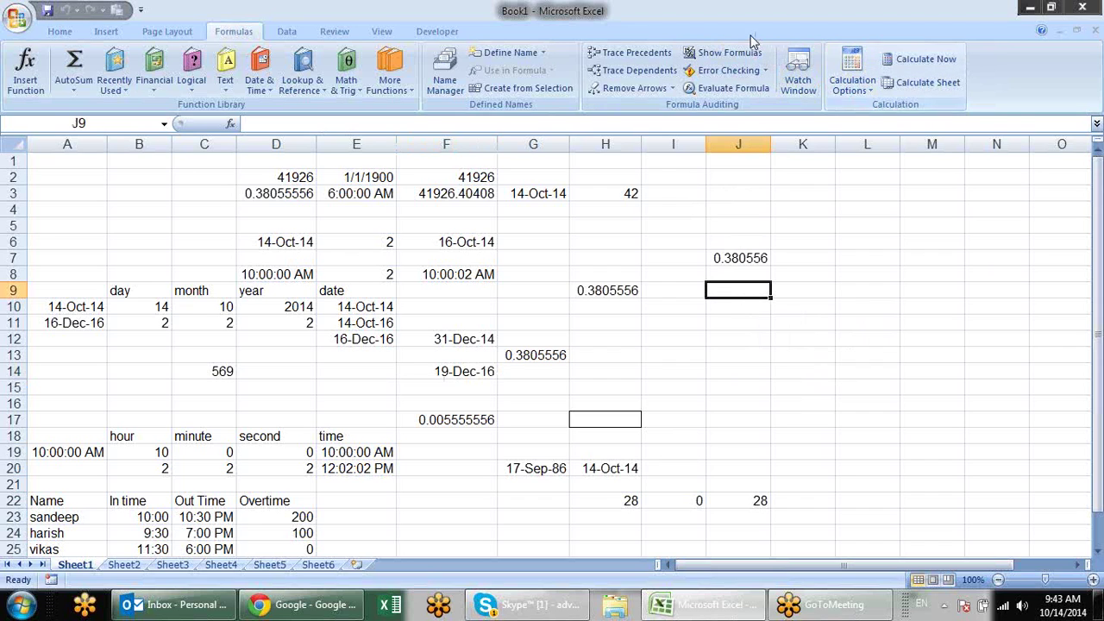
Step: Add a Watch Window entry for E12's DATE formula
left_click(798, 76)
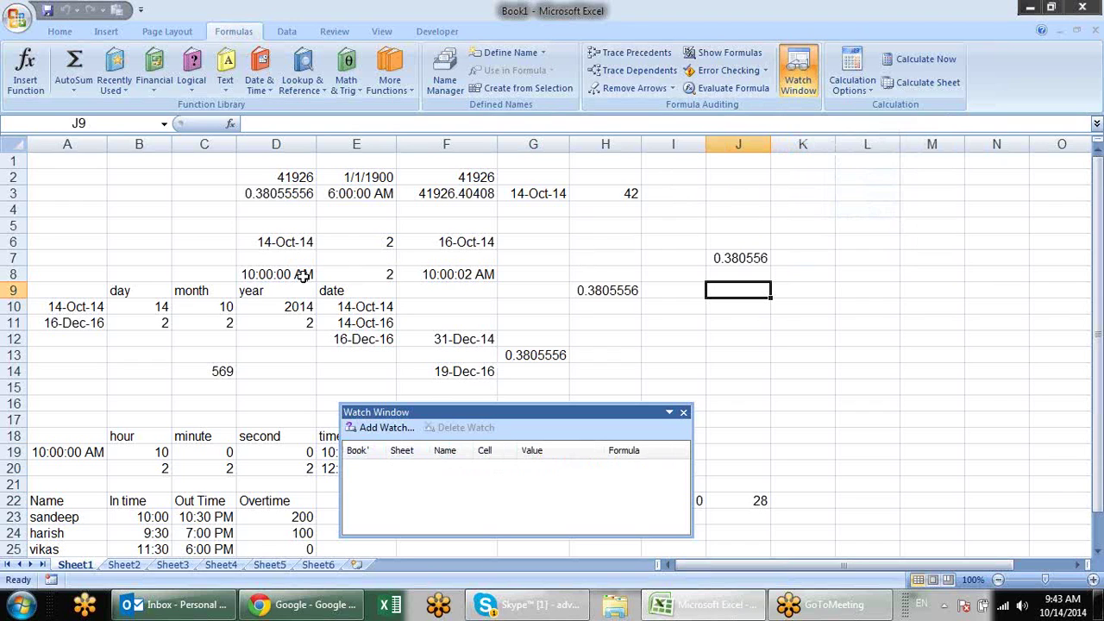
mouse_move(401, 412)
left_mouse_down()
mouse_move(721, 244)
mouse_move(576, 228)
left_mouse_up()
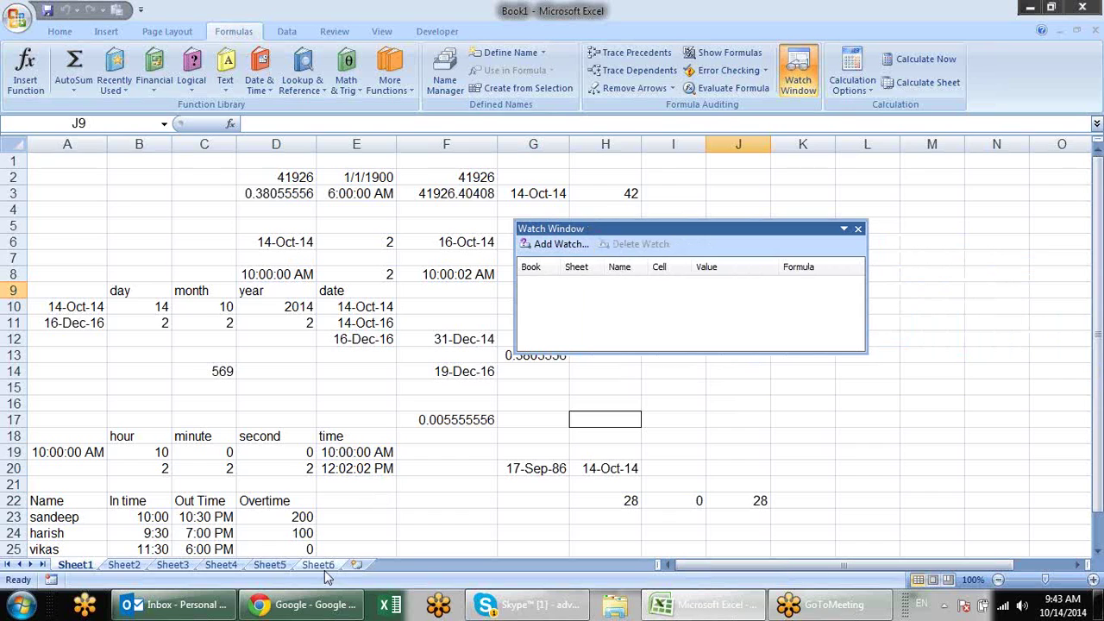
left_click(374, 456)
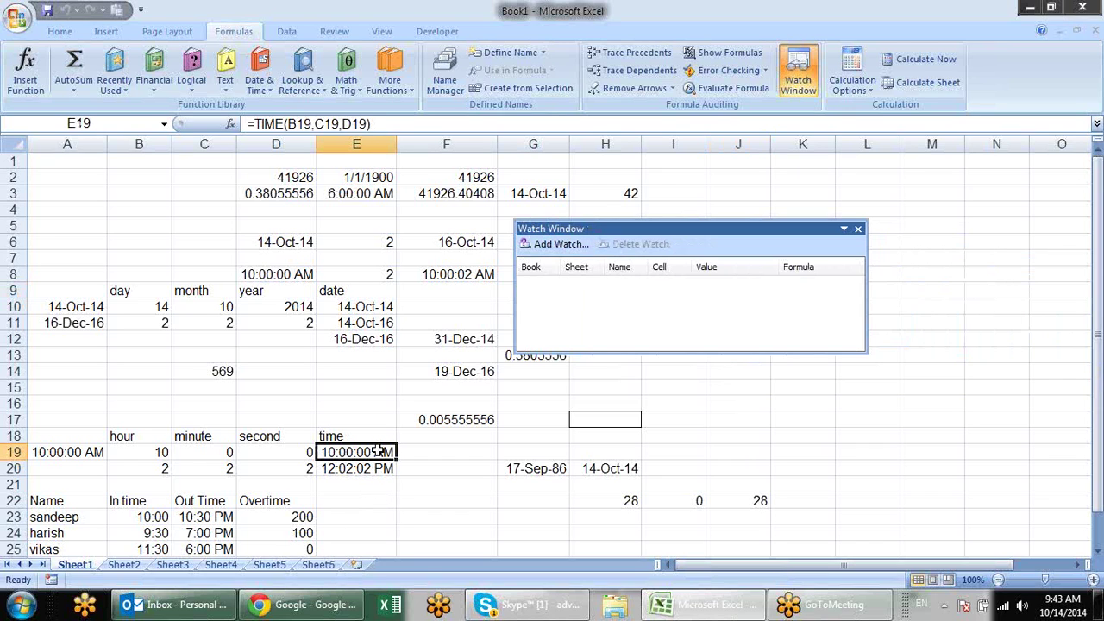
left_click(369, 320)
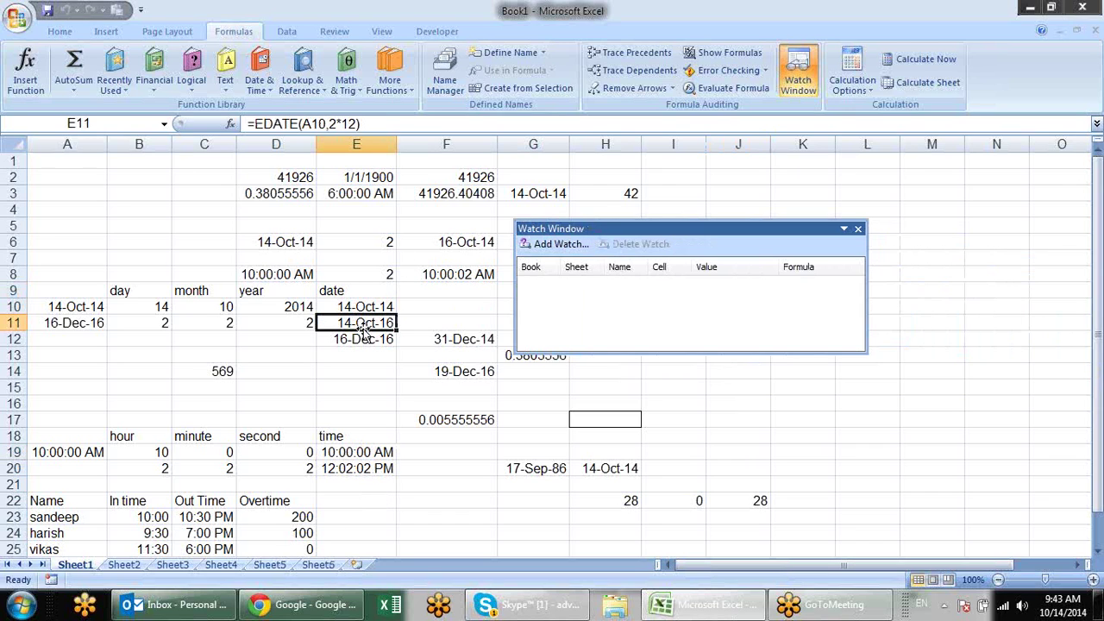
left_click(351, 340)
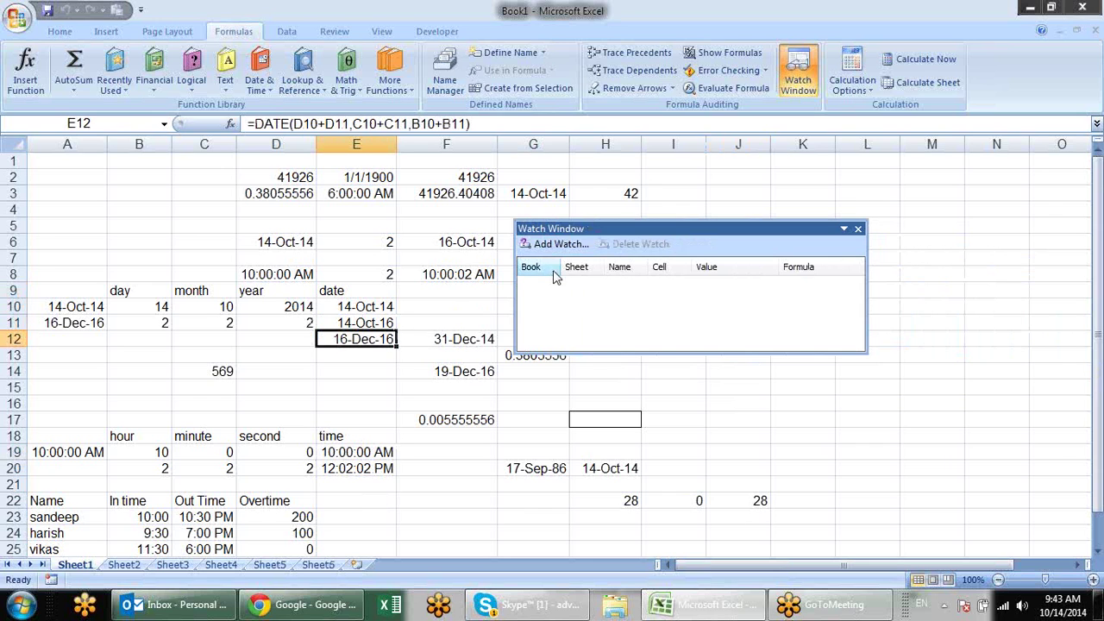
left_click(557, 244)
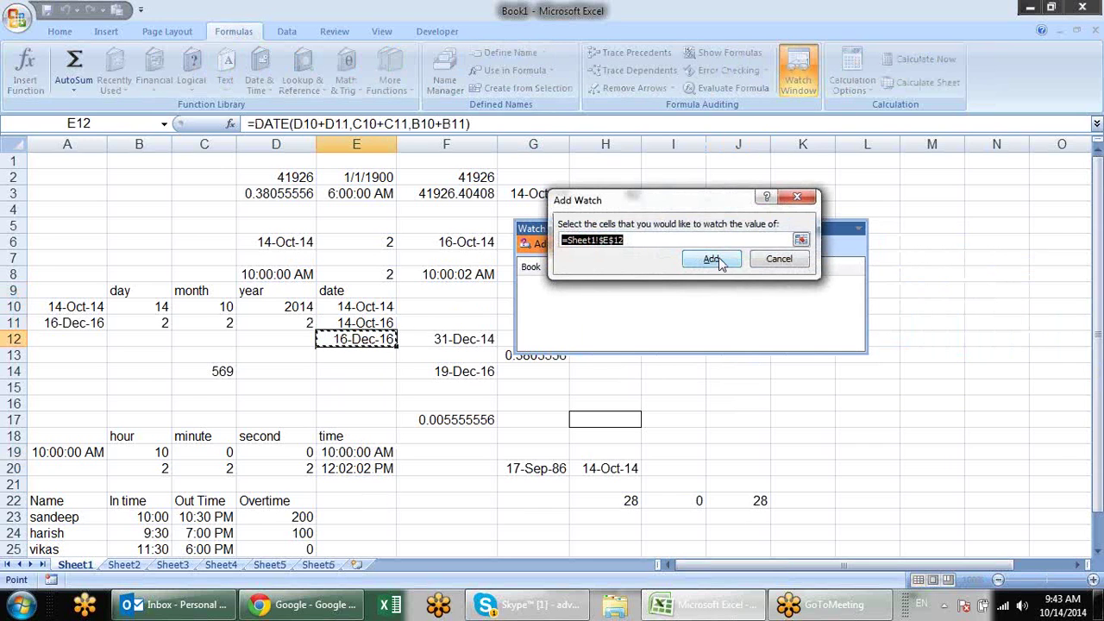
left_click(709, 262)
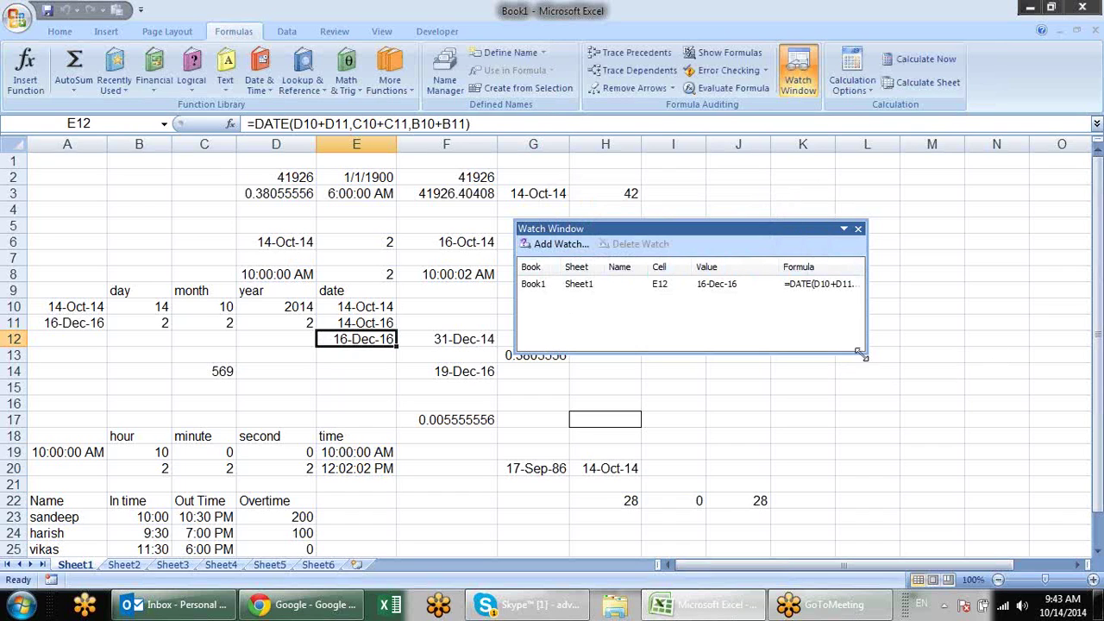
left_click_drag(867, 350, 1068, 447)
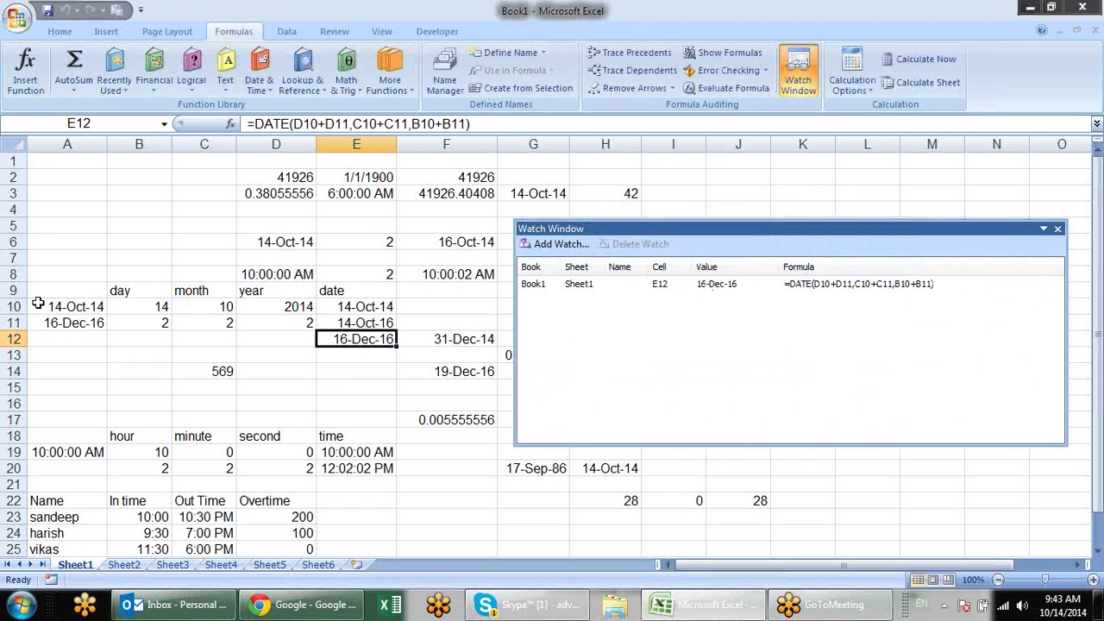
Step: Change B11 to 10, then delete the E12 watch and close the Watch Window
left_click(163, 324)
type("10")
key("Return")
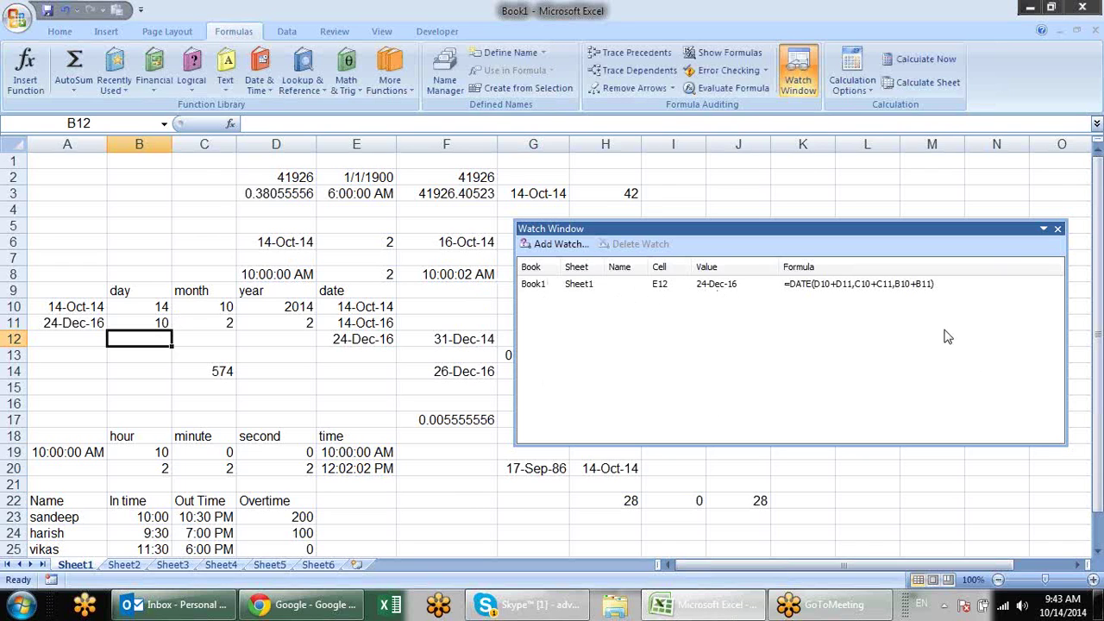
left_click(709, 293)
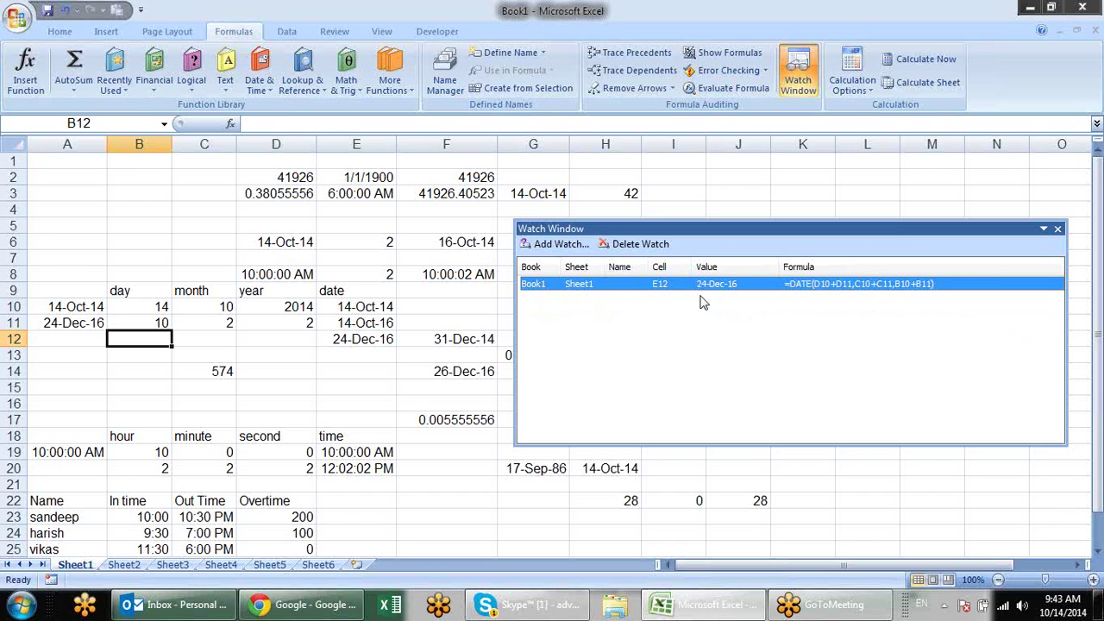
left_click(620, 247)
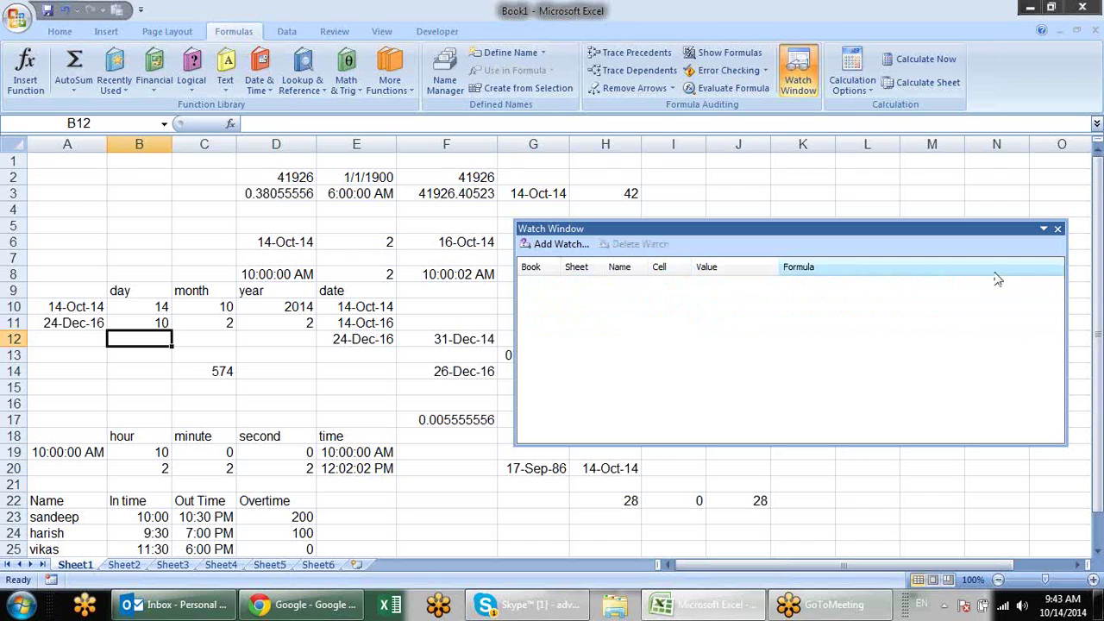
left_click(1058, 230)
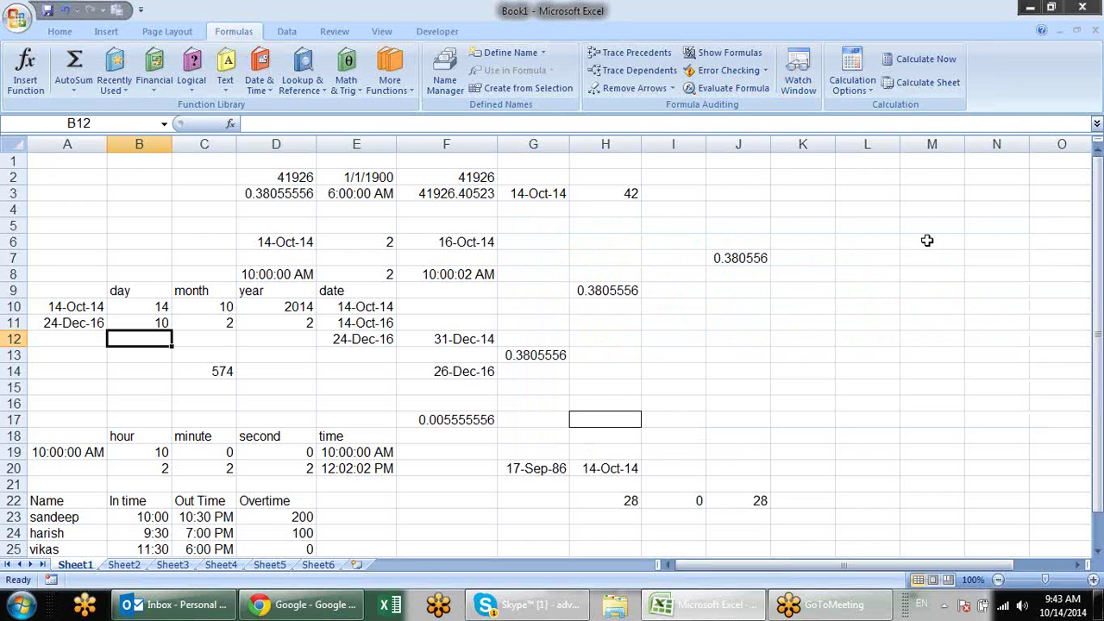
left_click(527, 273)
left_click(489, 274)
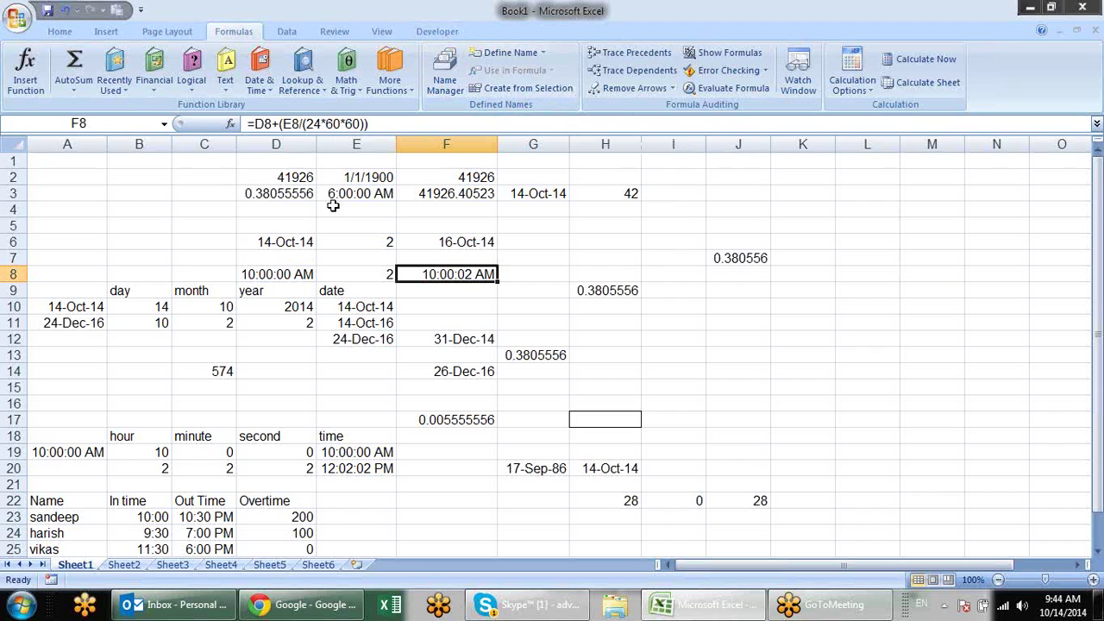
left_click(712, 257)
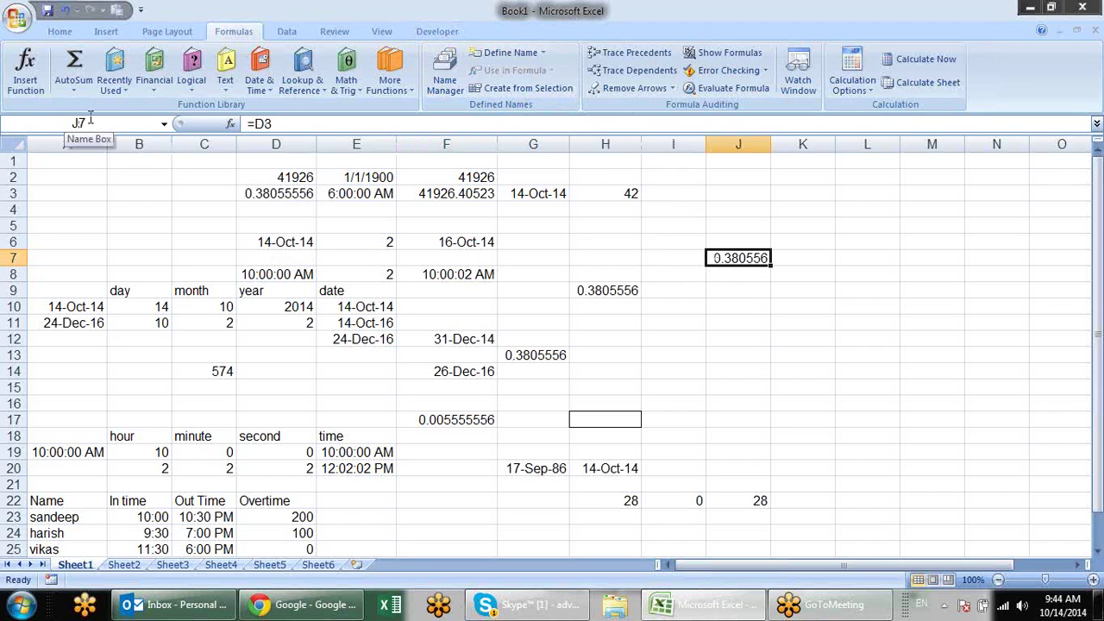
left_click(462, 191)
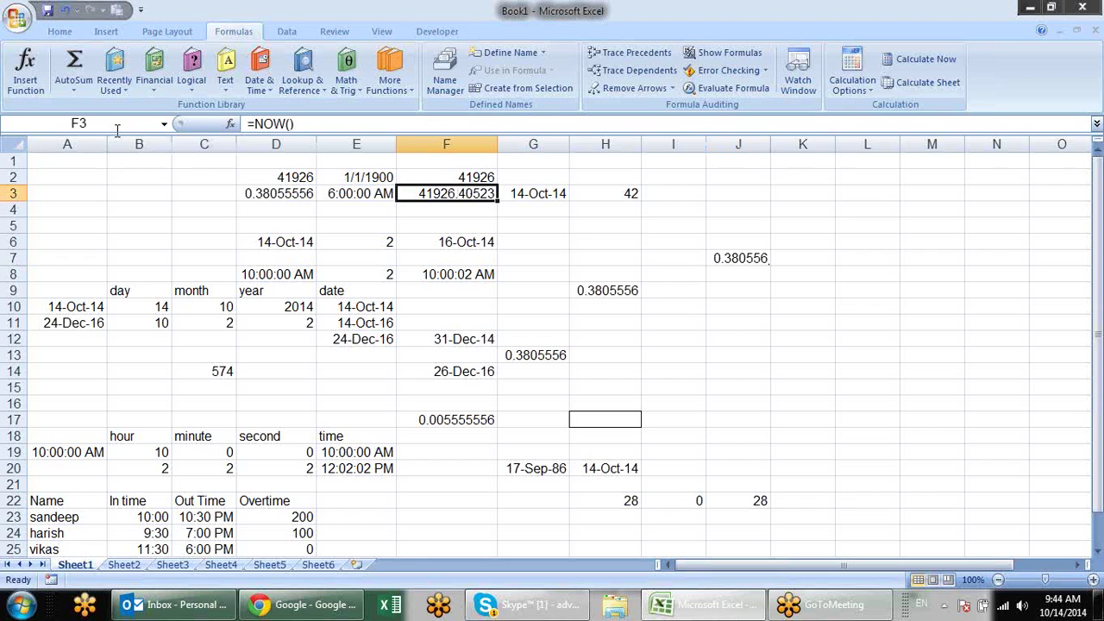
left_click(421, 274)
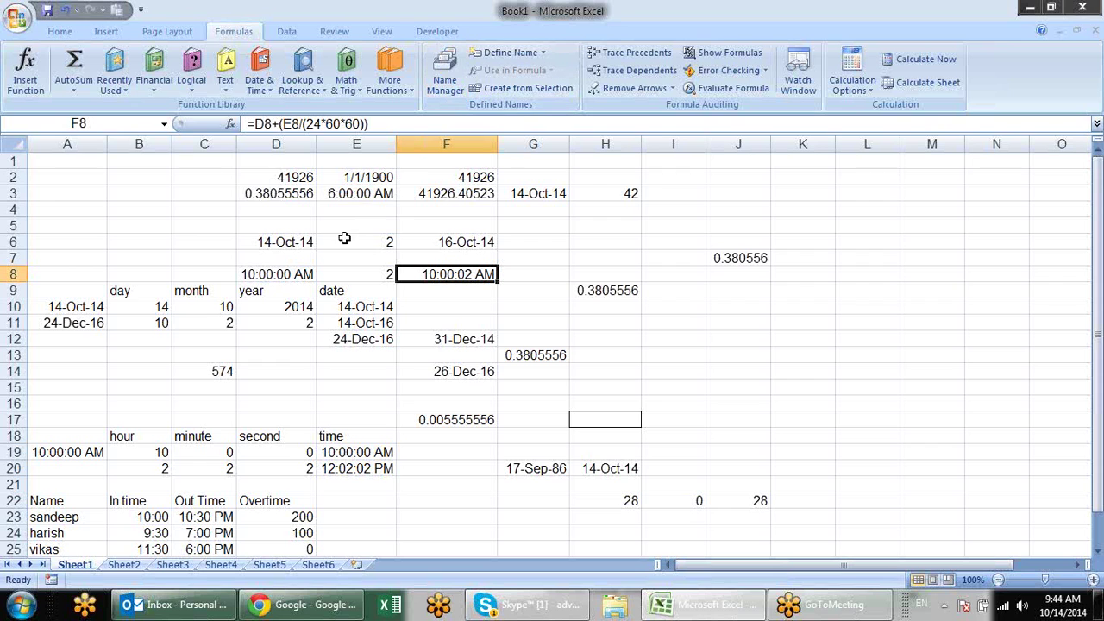
scroll(335, 221, "down", 2)
Step: Name the overtime table range A22:D25 'data' via the Name Box
mouse_move(81, 418)
left_mouse_down()
mouse_move(181, 395)
mouse_move(222, 407)
left_mouse_up()
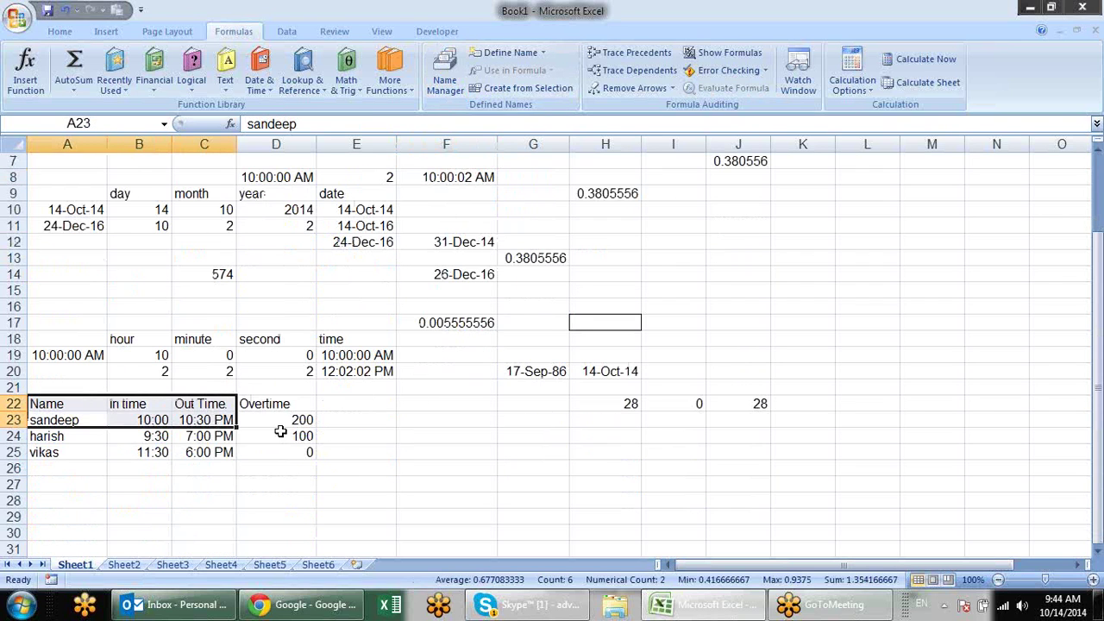
mouse_move(285, 452)
left_mouse_down()
mouse_move(148, 431)
mouse_move(74, 402)
left_mouse_up()
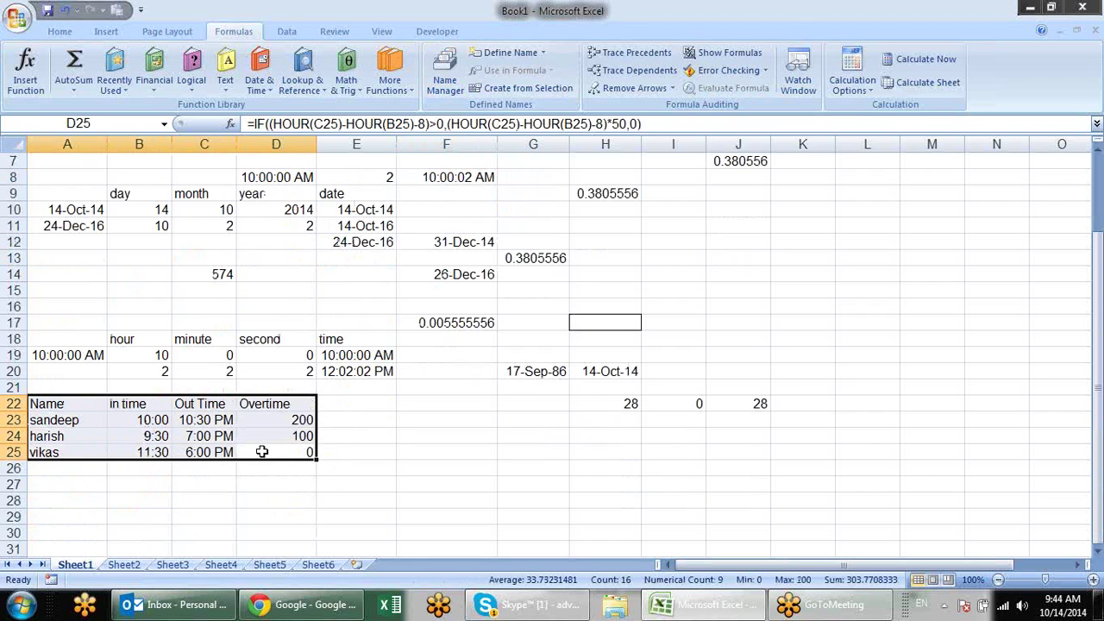
left_click(137, 129)
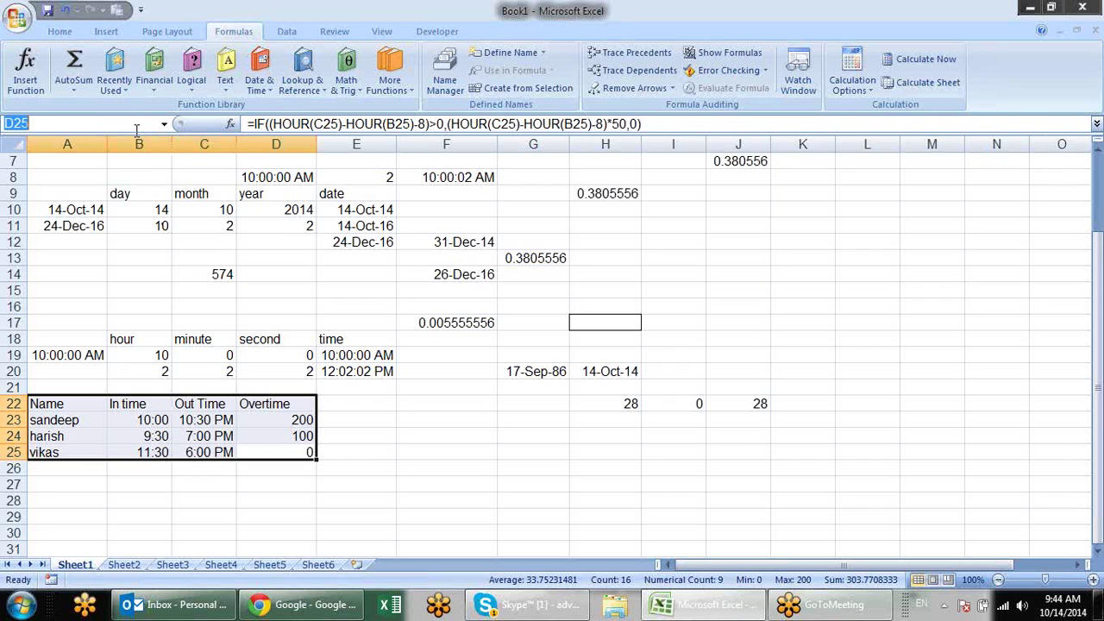
type("dat")
key("Return")
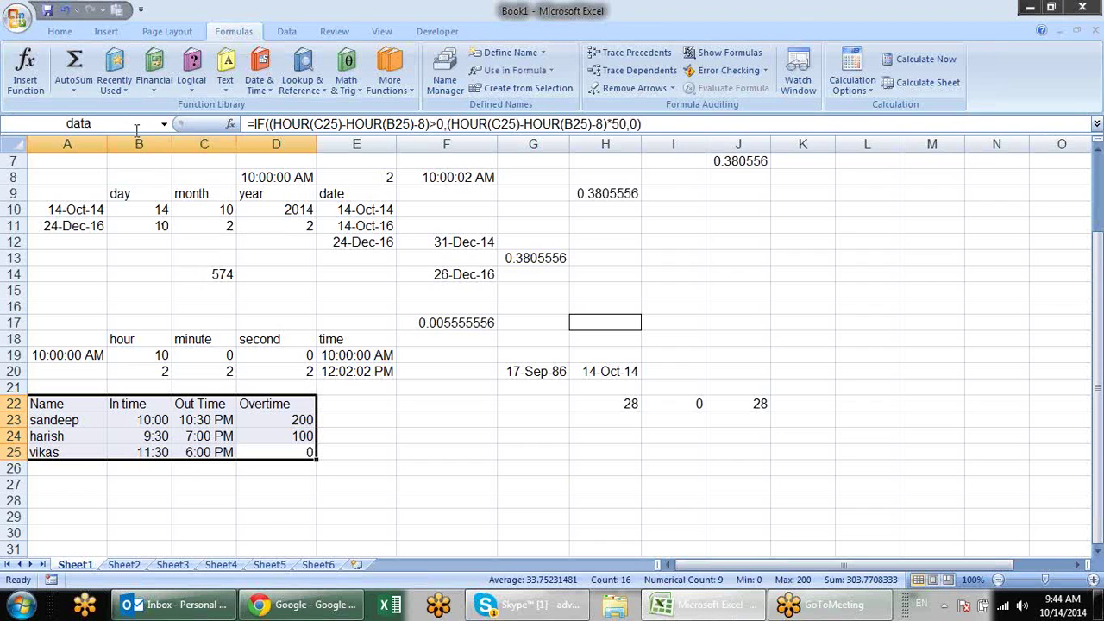
left_click(552, 453)
type("=da")
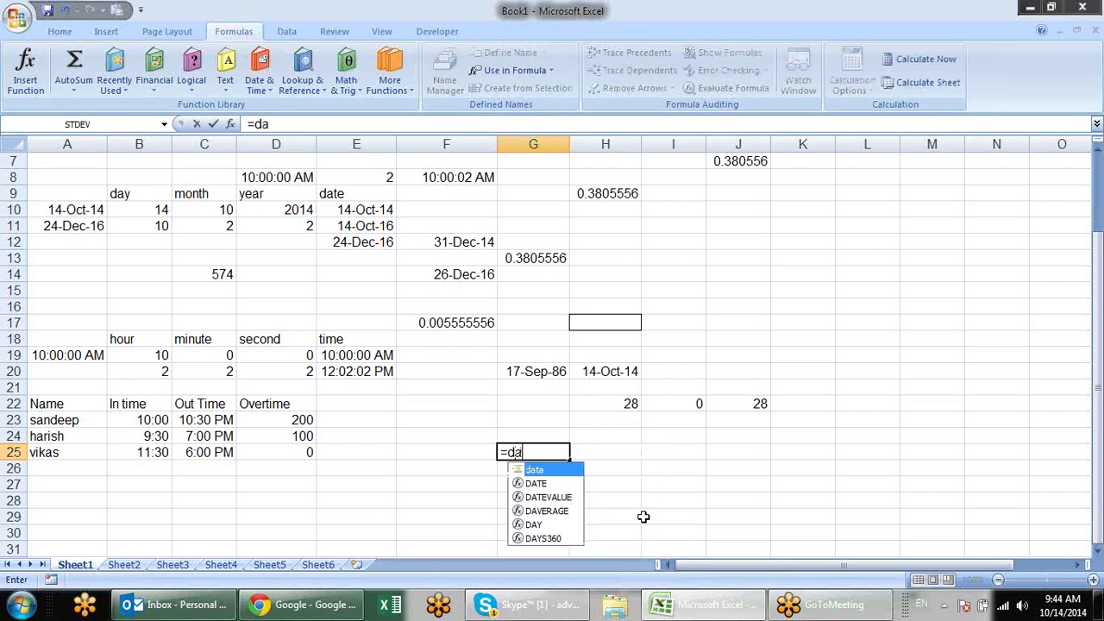
key("Tab")
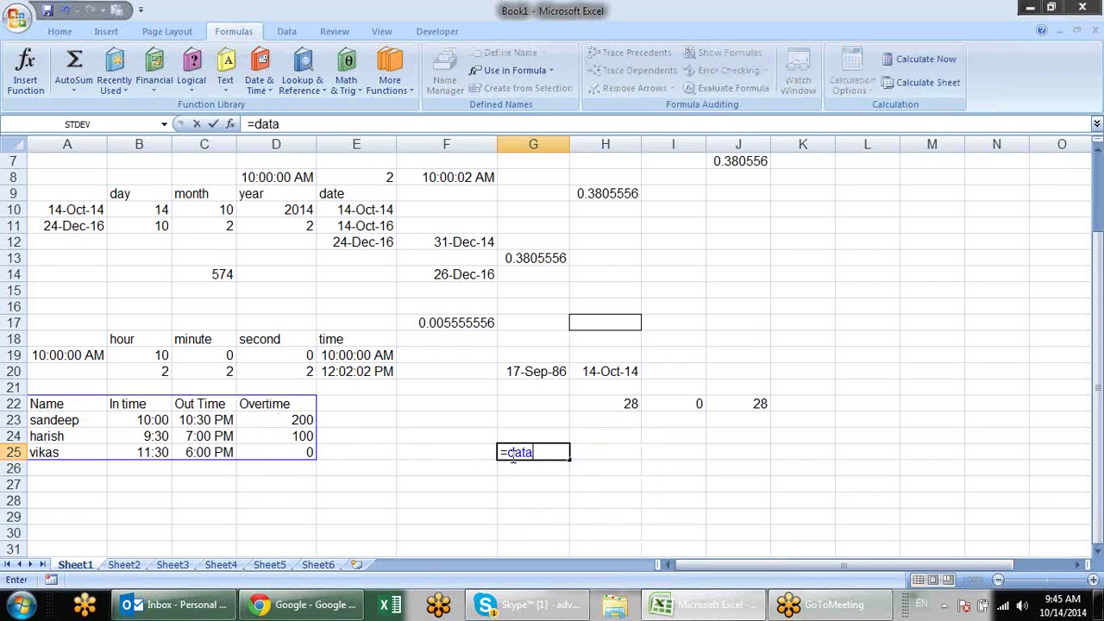
key("Return")
left_click(556, 454)
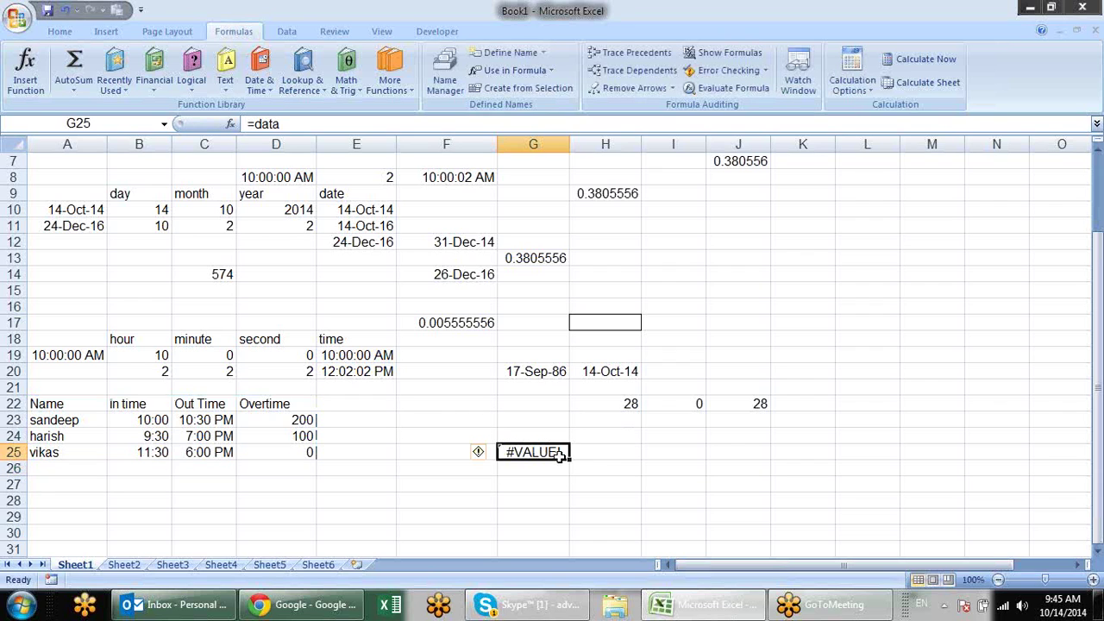
left_click_drag(568, 459, 572, 522)
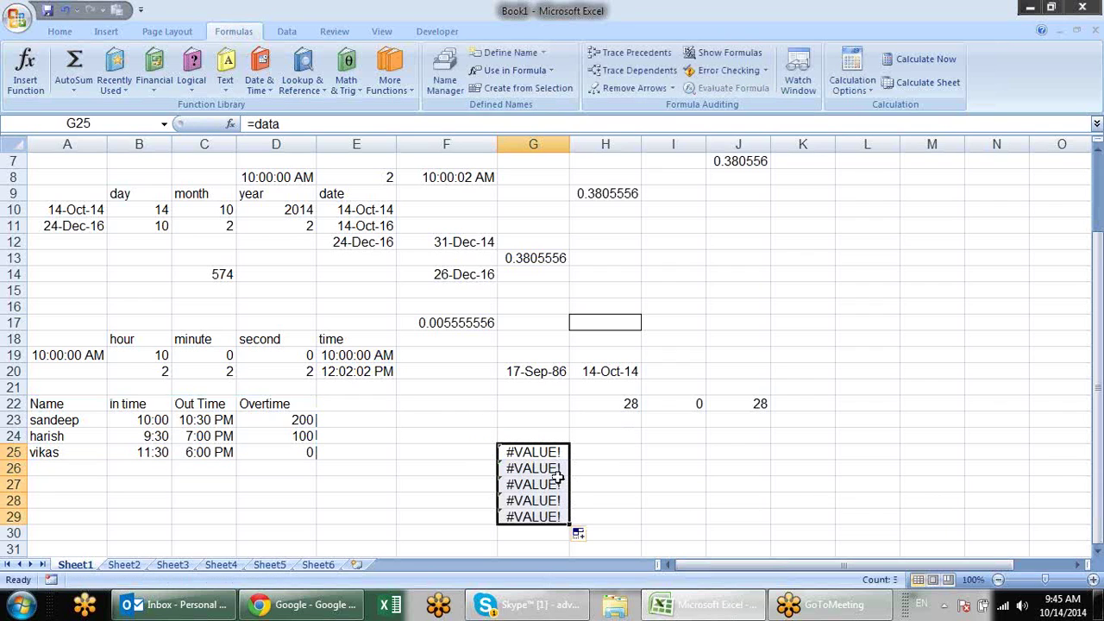
left_click(559, 474)
double_click(557, 473)
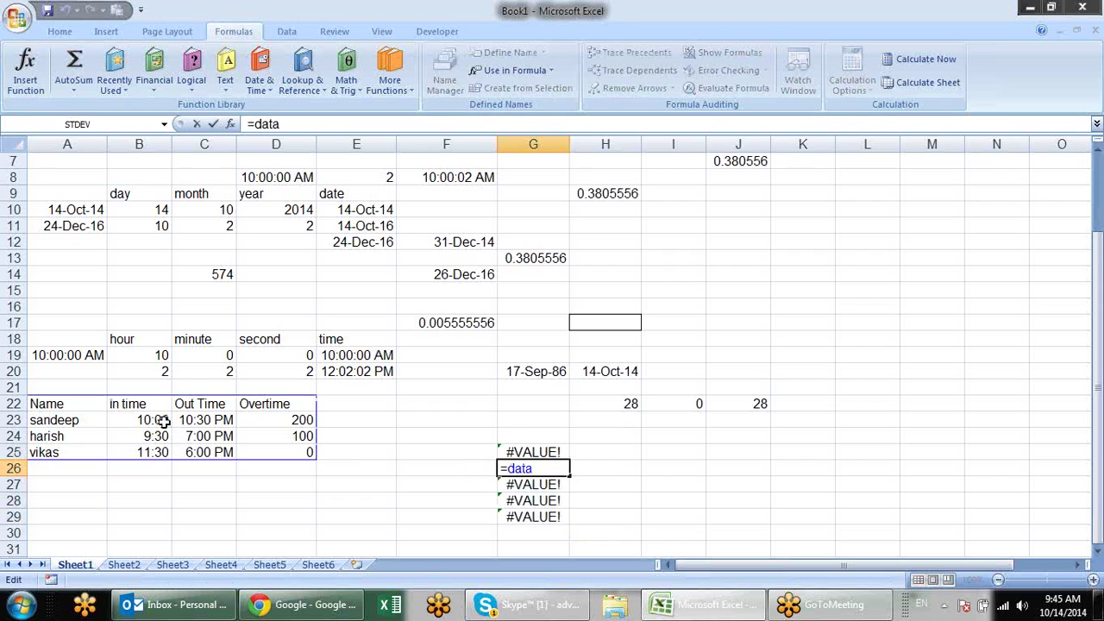
key("Escape")
left_click_drag(518, 451, 529, 510)
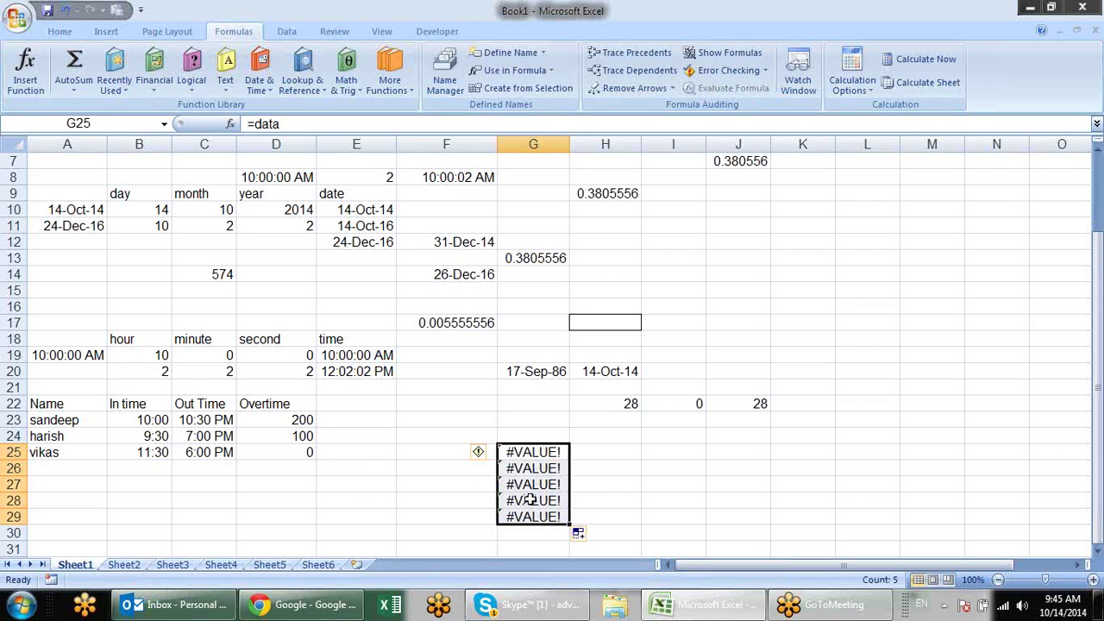
key("Delete")
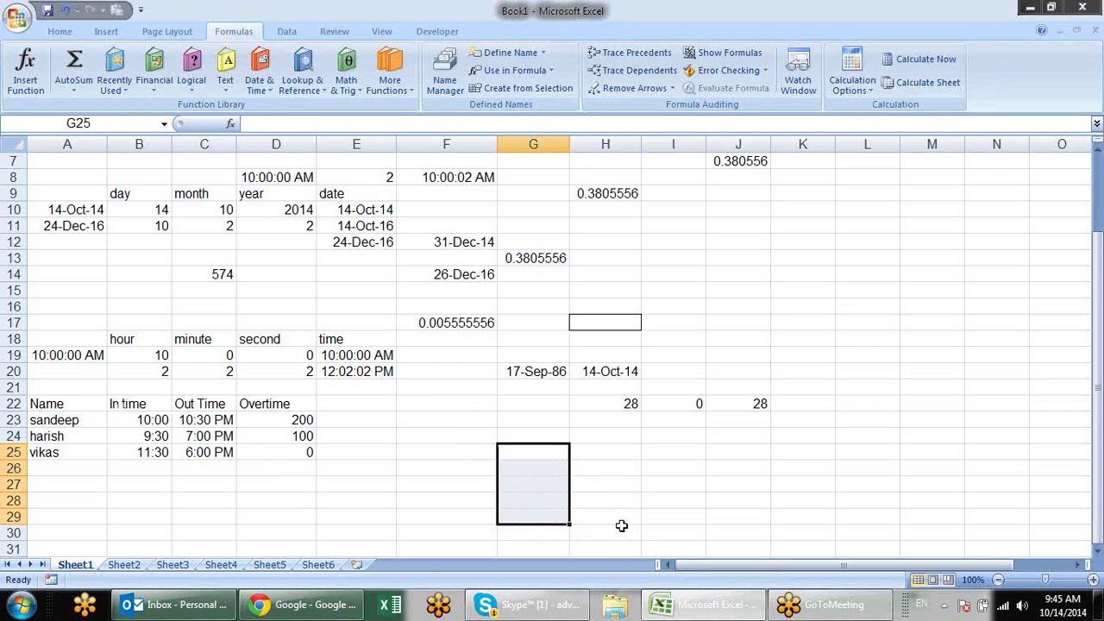
Step: Start a new name 'dfdf' in Define Name, then dismiss it
scroll(703, 427, "up", 1)
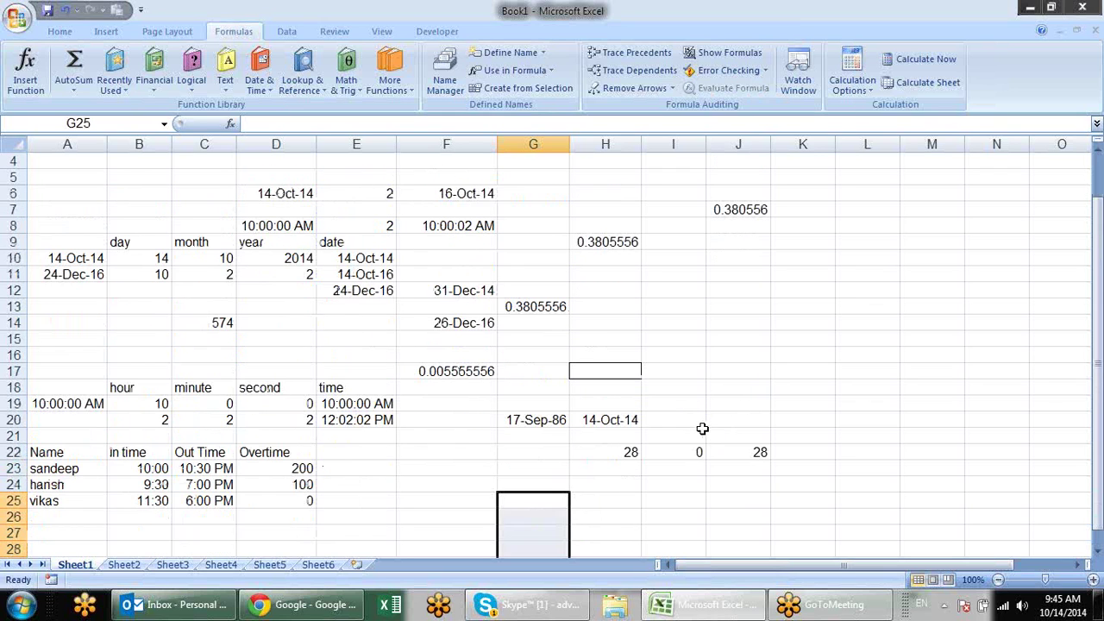
left_click(509, 53)
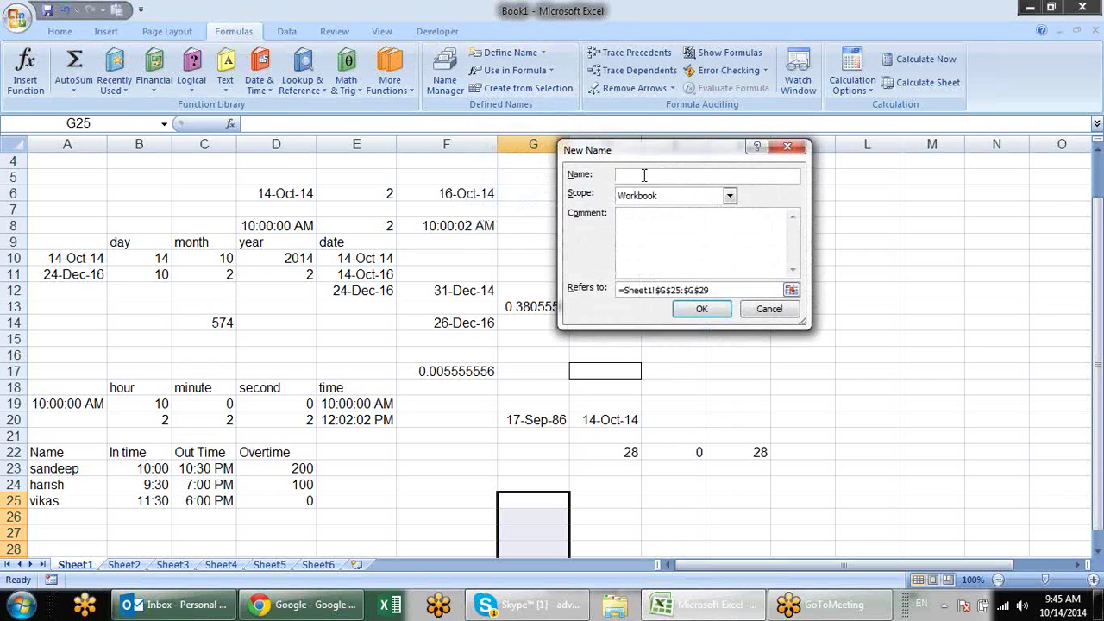
type("dfdf")
left_click(791, 290)
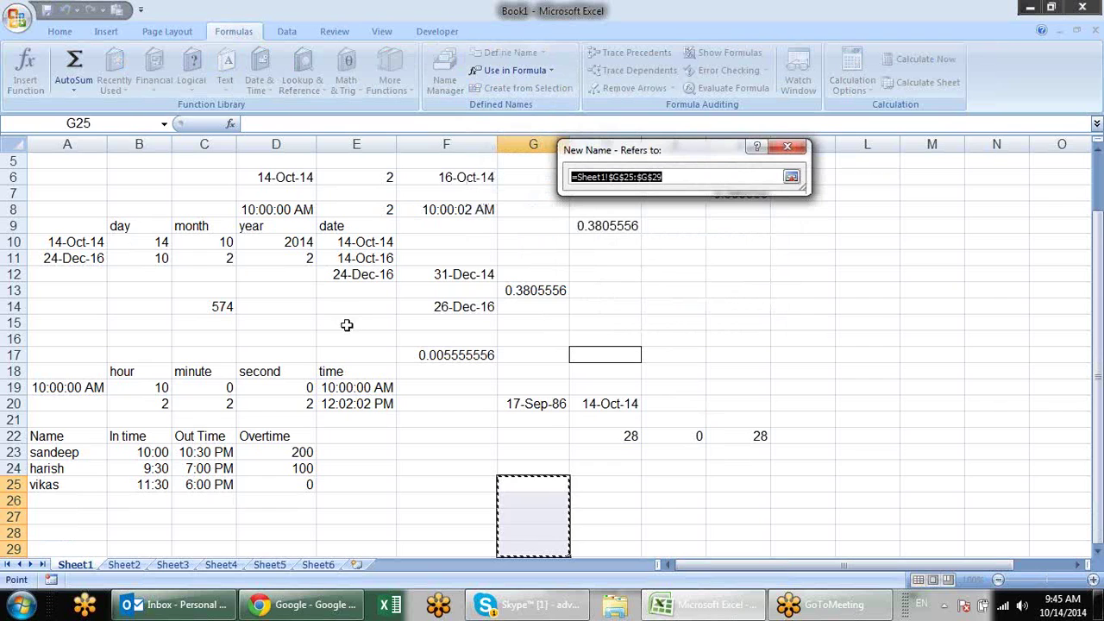
key("Return")
key("Return")
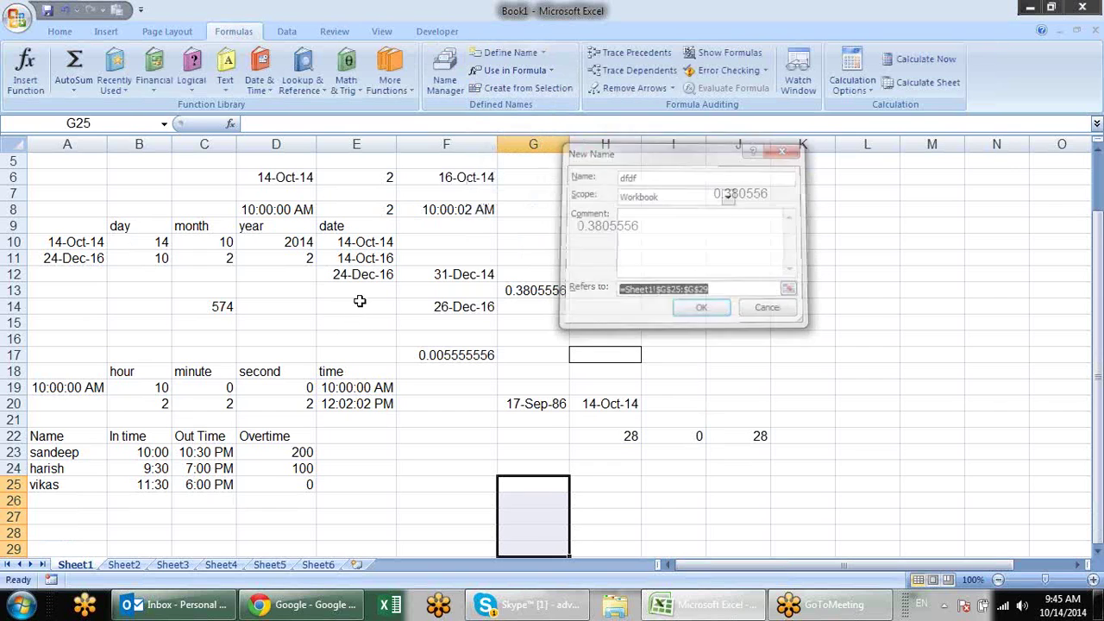
left_click(659, 289)
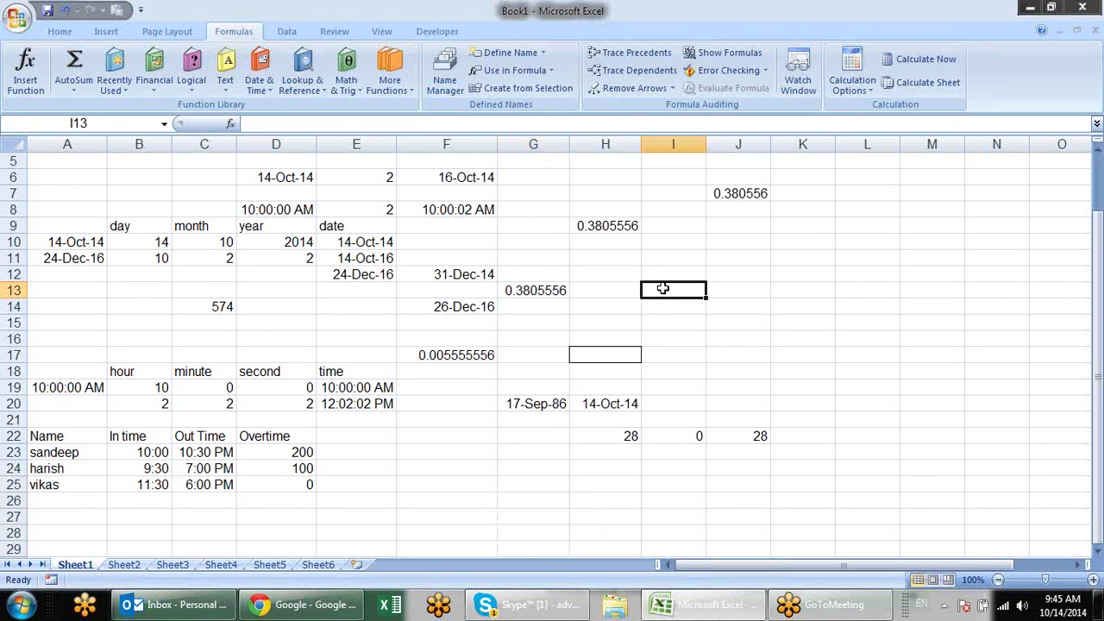
Step: Delete the name 'data' in Name Manager and close it
left_click(439, 84)
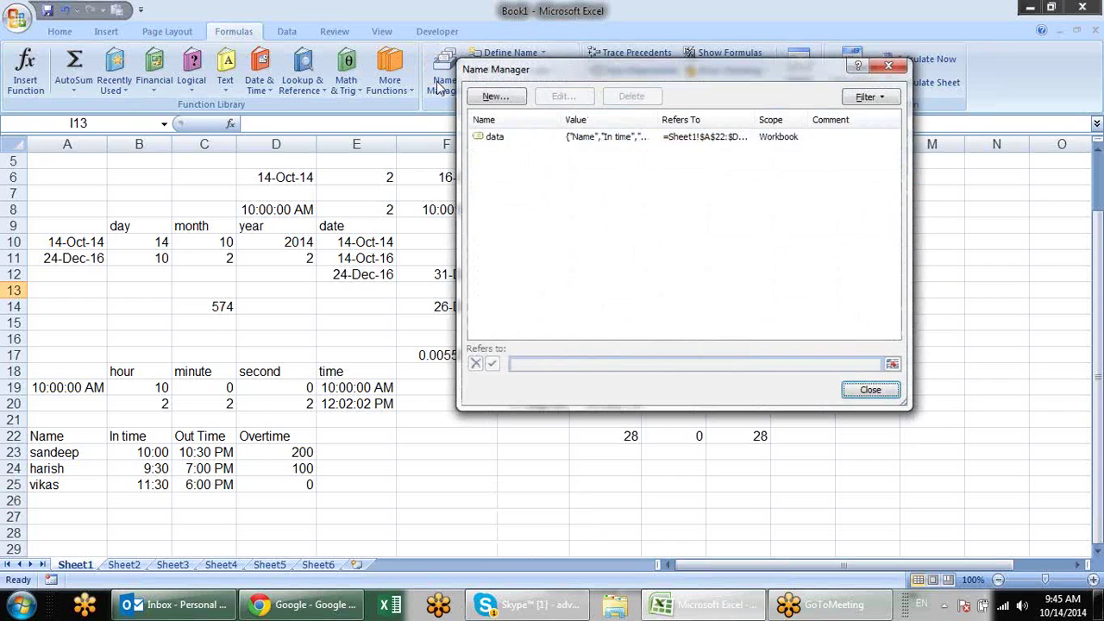
left_click(524, 140)
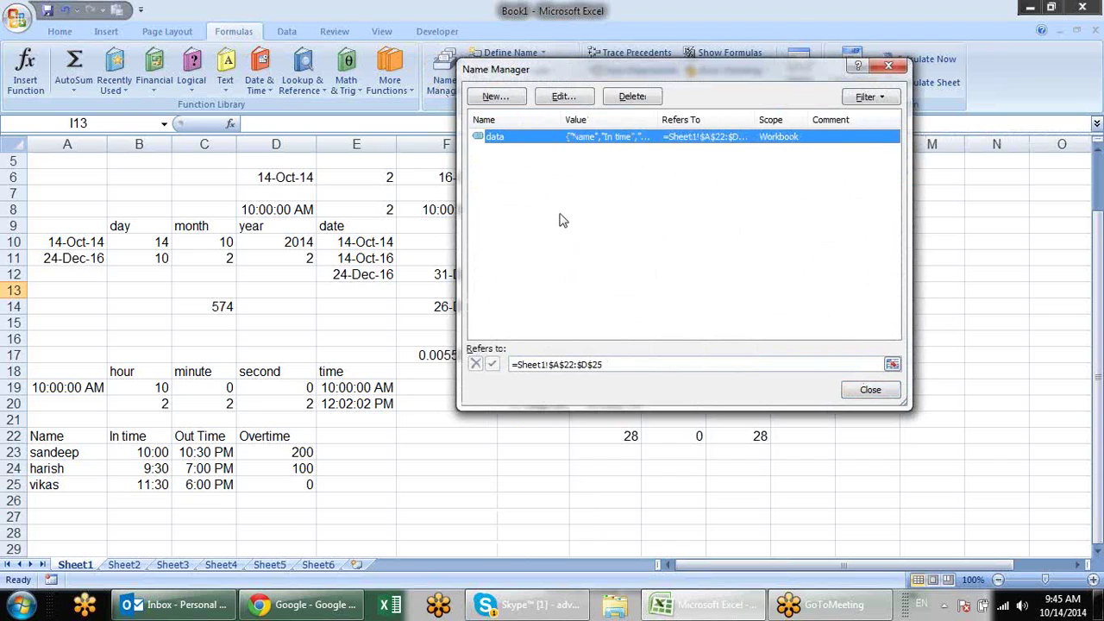
left_click(641, 101)
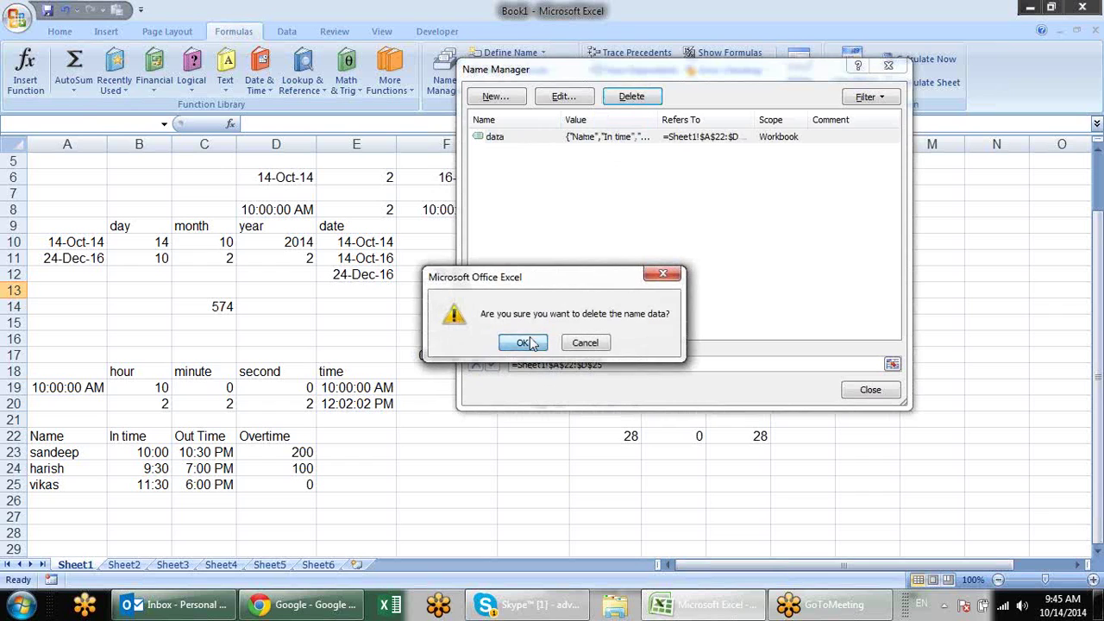
left_click(528, 340)
left_click(867, 390)
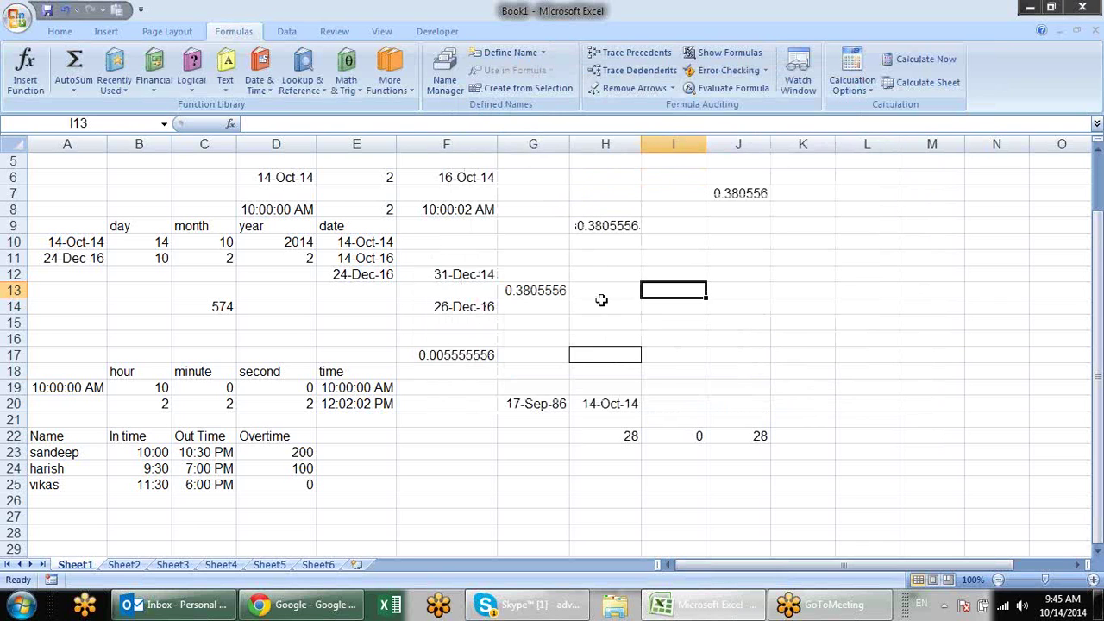
scroll(602, 300, "down", 2)
scroll(601, 300, "up", 4)
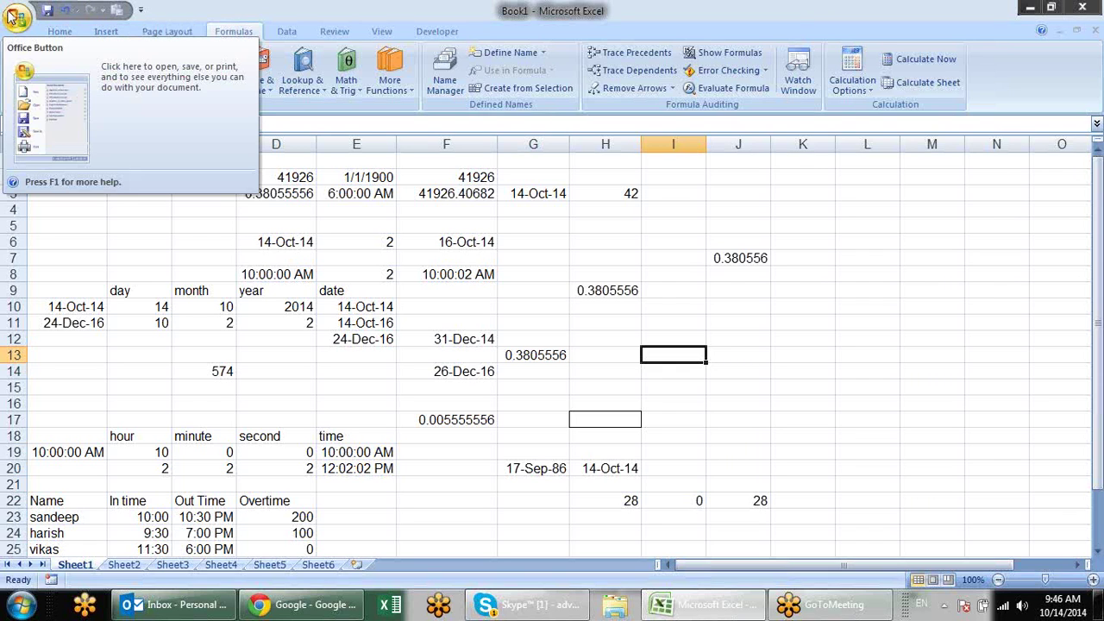
Step: Open and close Excel Options from the Office menu, then launch Excel 2013 from the taskbar
left_click(18, 17)
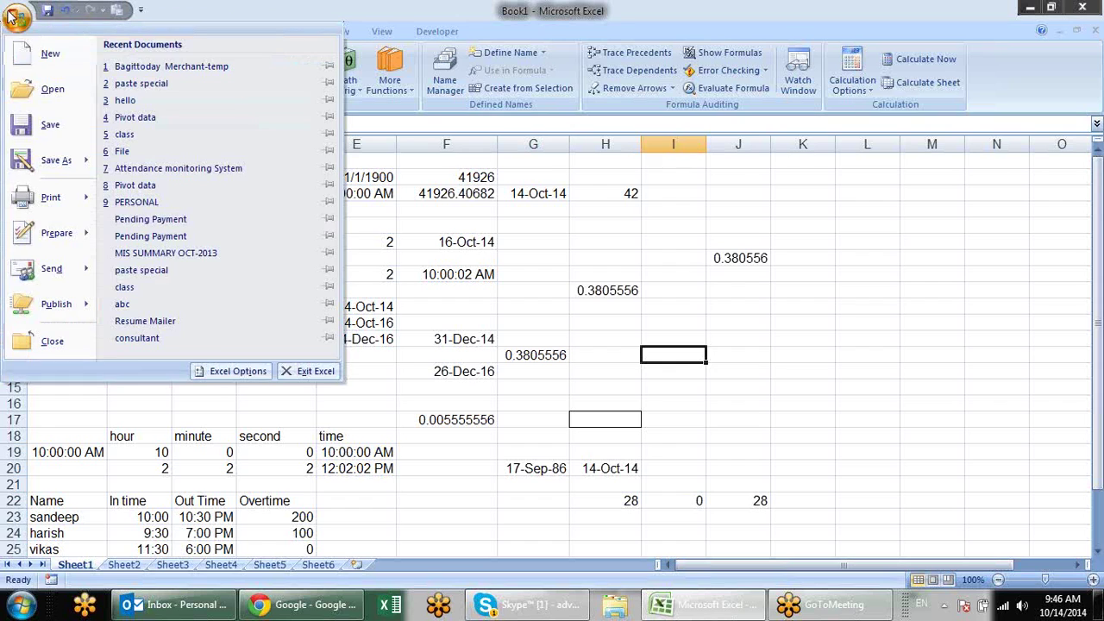
left_click(205, 375)
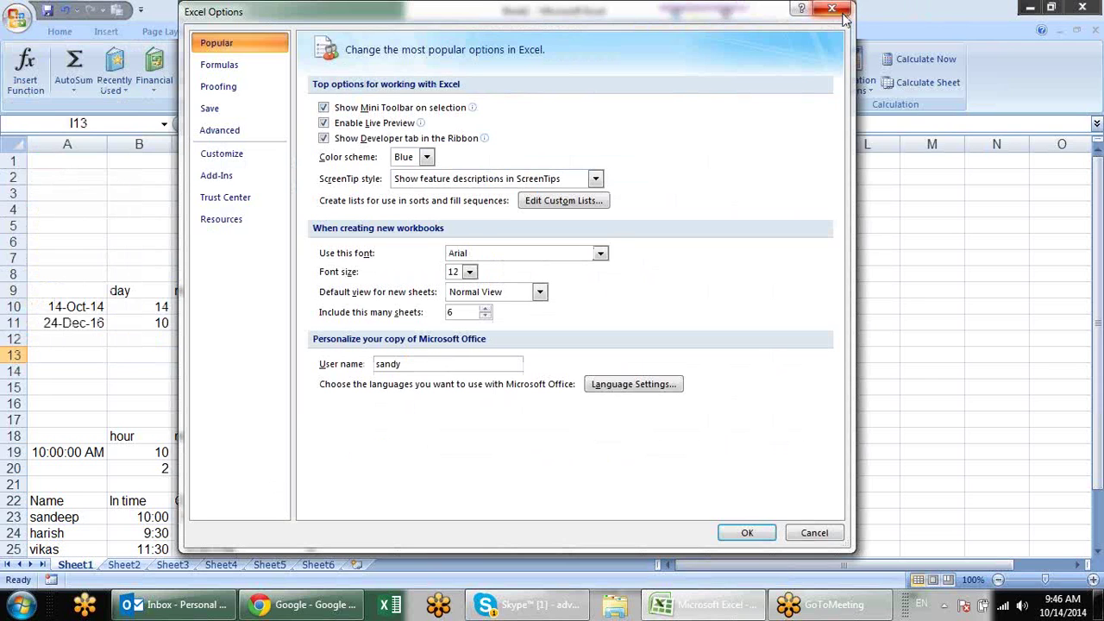
left_click(843, 14)
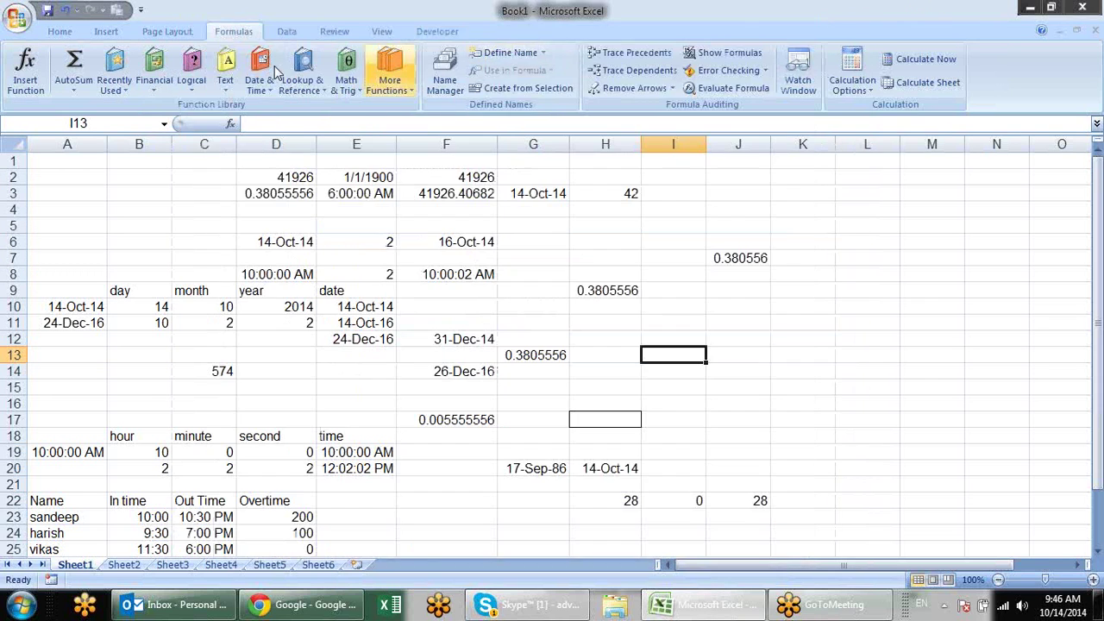
left_click(29, 22)
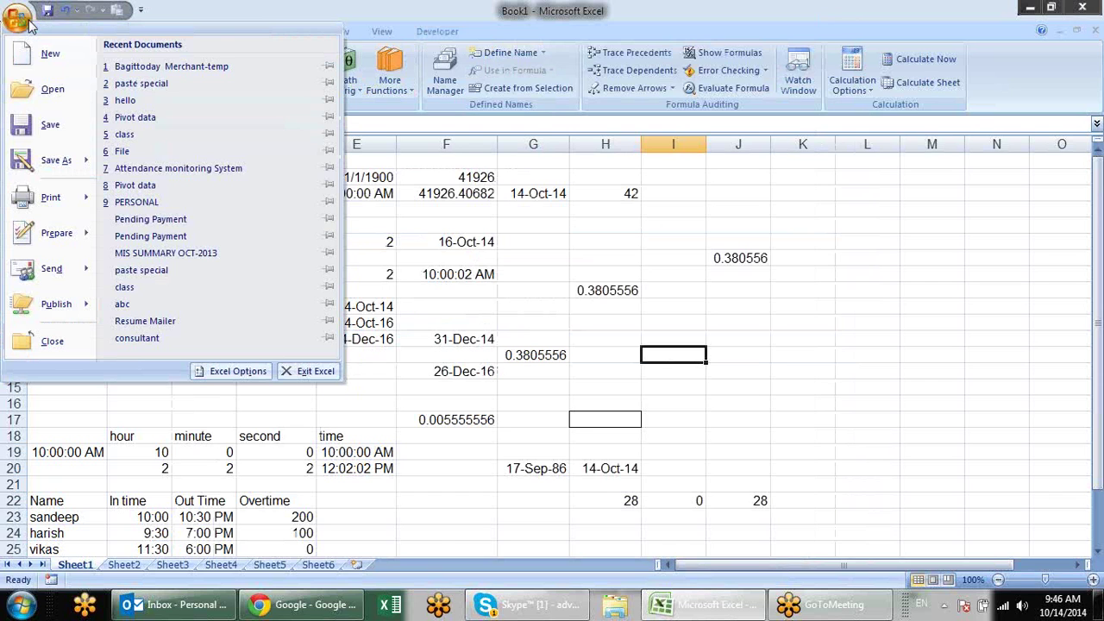
left_click(700, 285)
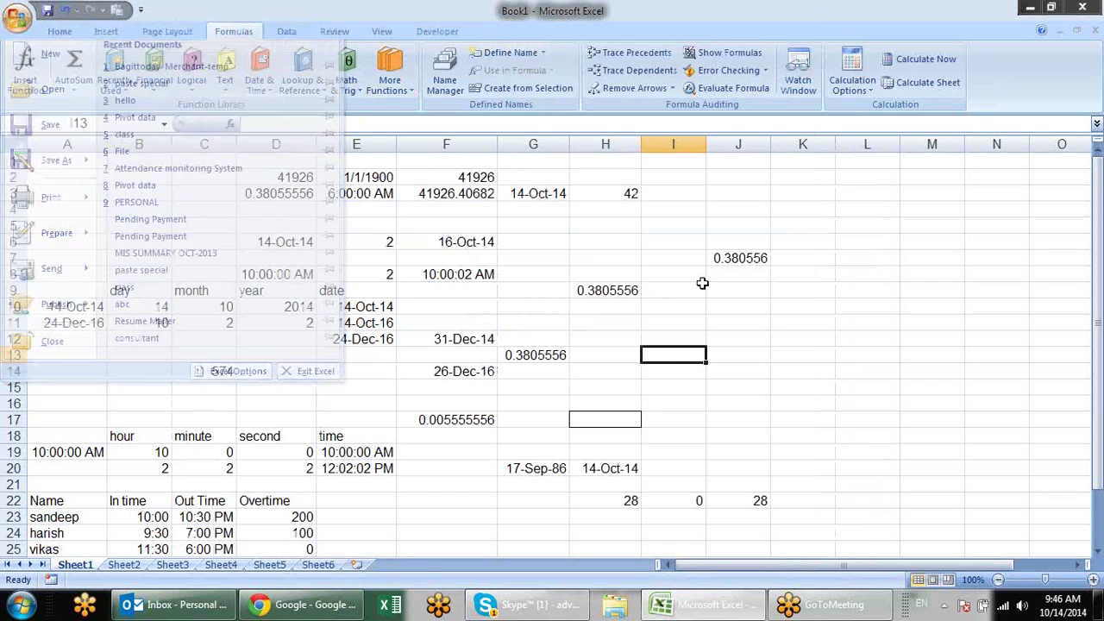
left_click(390, 605)
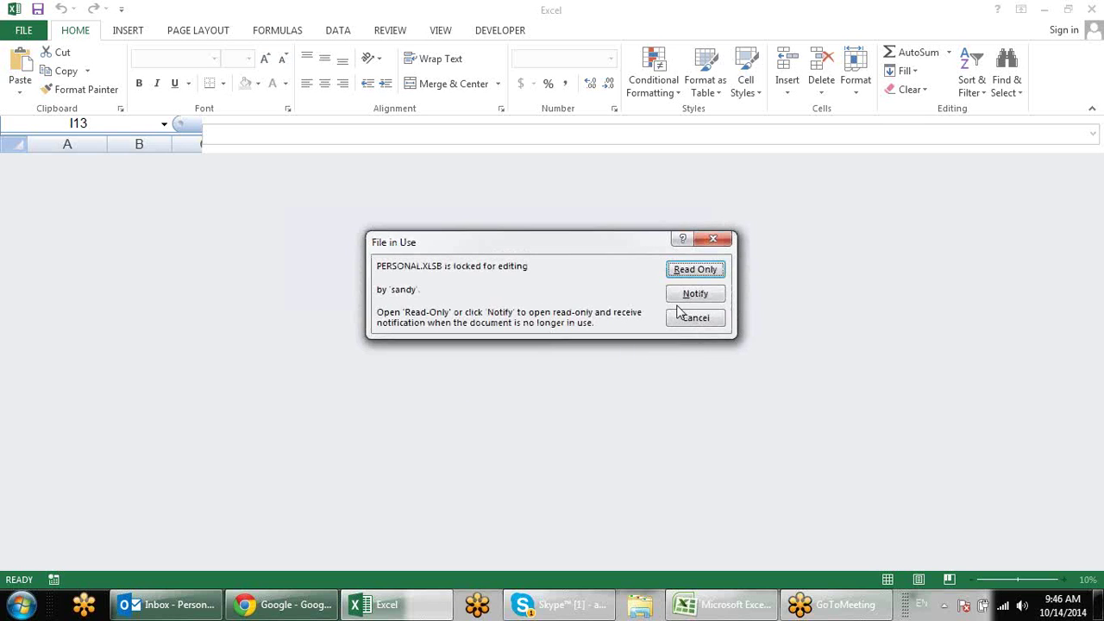
Step: Cancel the PERSONAL.XLSB File in Use prompt, create blank workbook Book2, and open Backstage
left_click(687, 319)
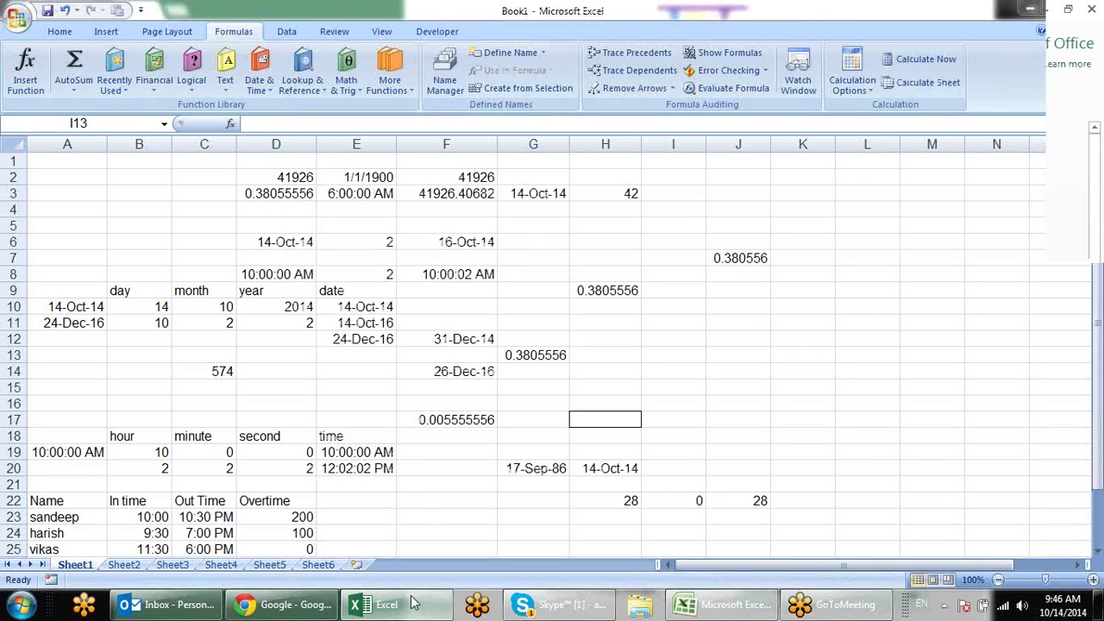
left_click(411, 607)
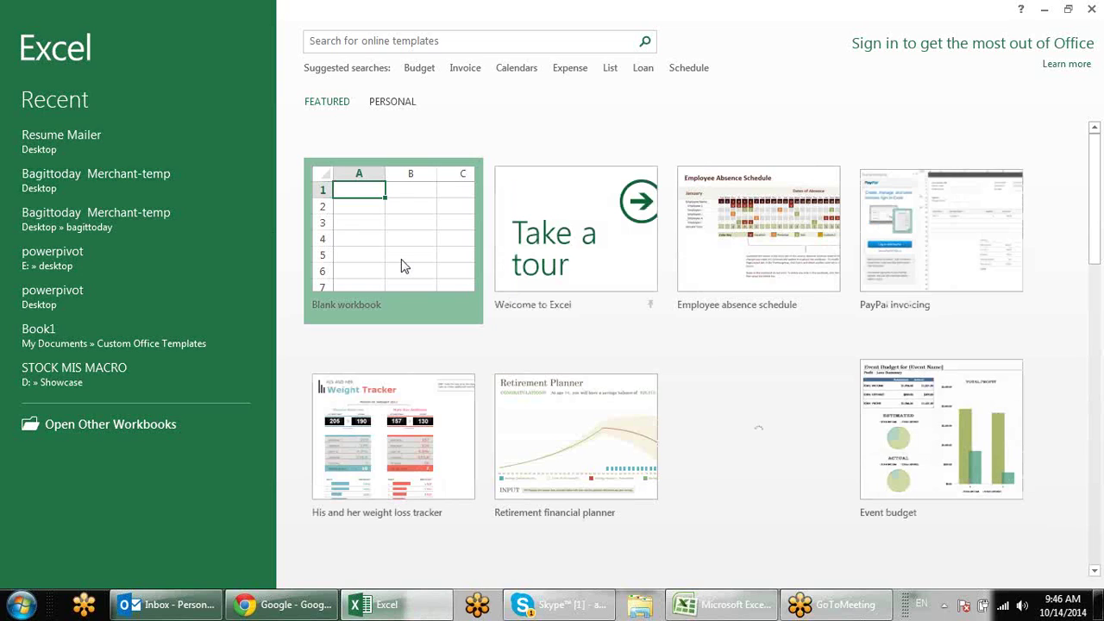
left_click(401, 266)
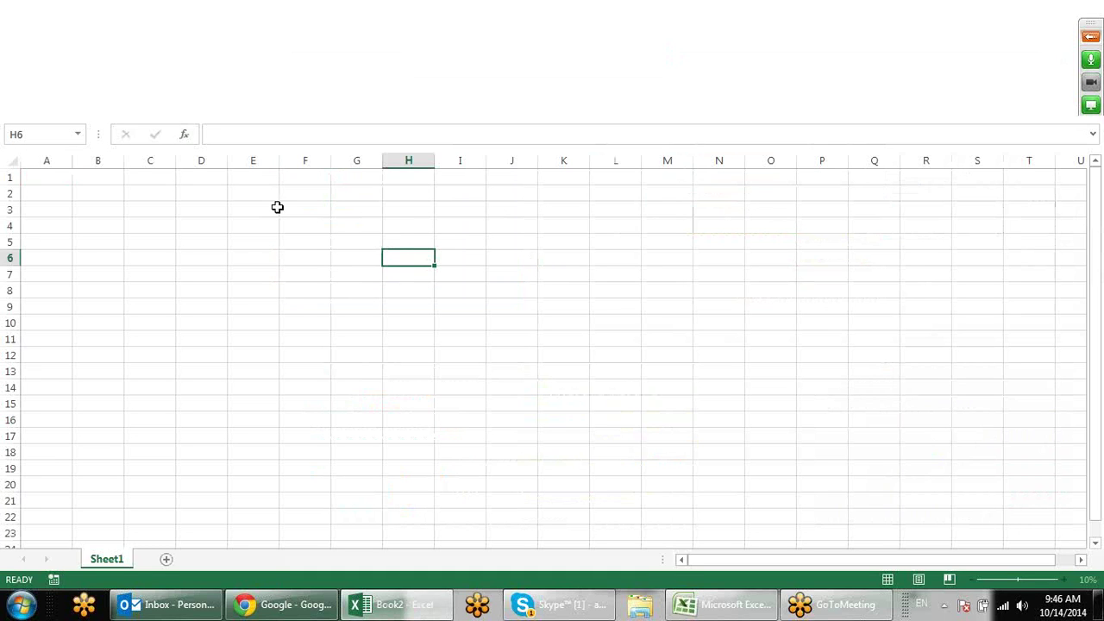
left_click(277, 207)
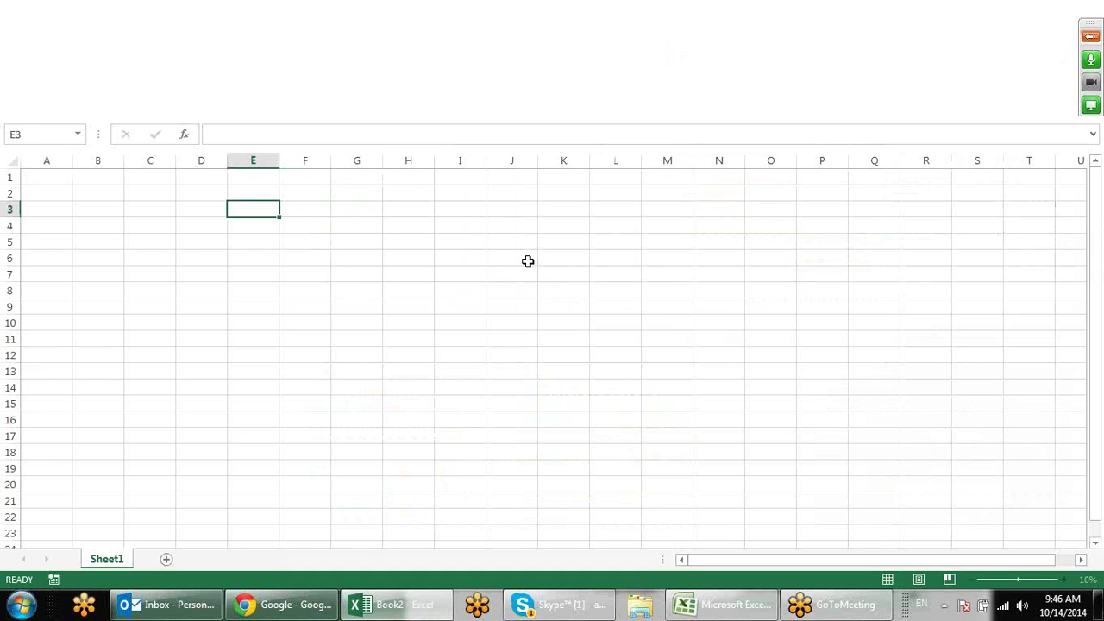
left_click(335, 245)
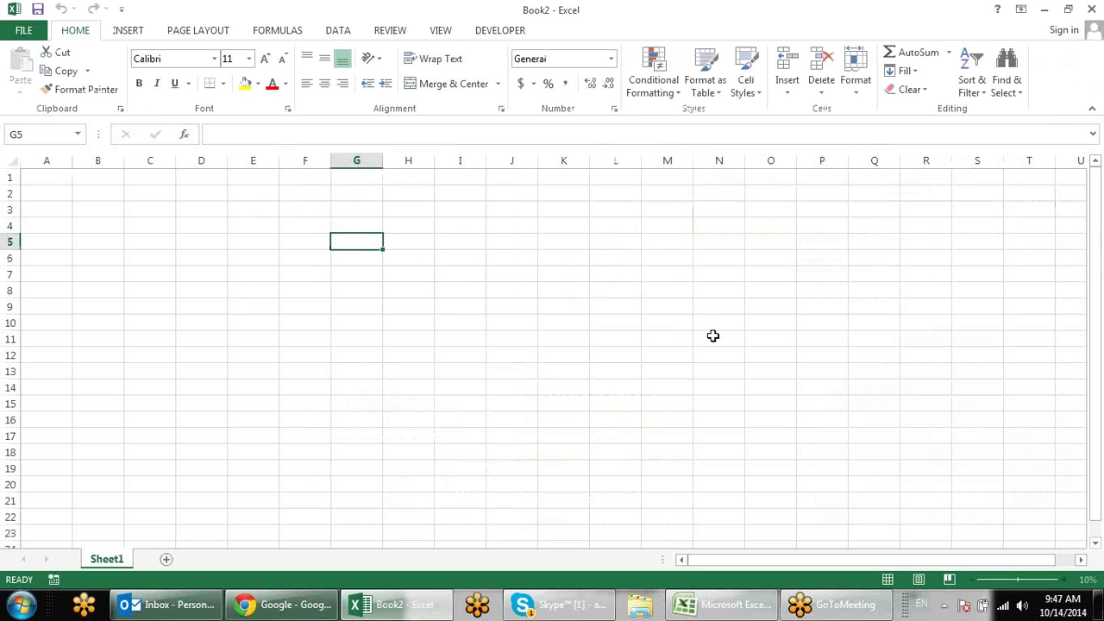
left_click(28, 32)
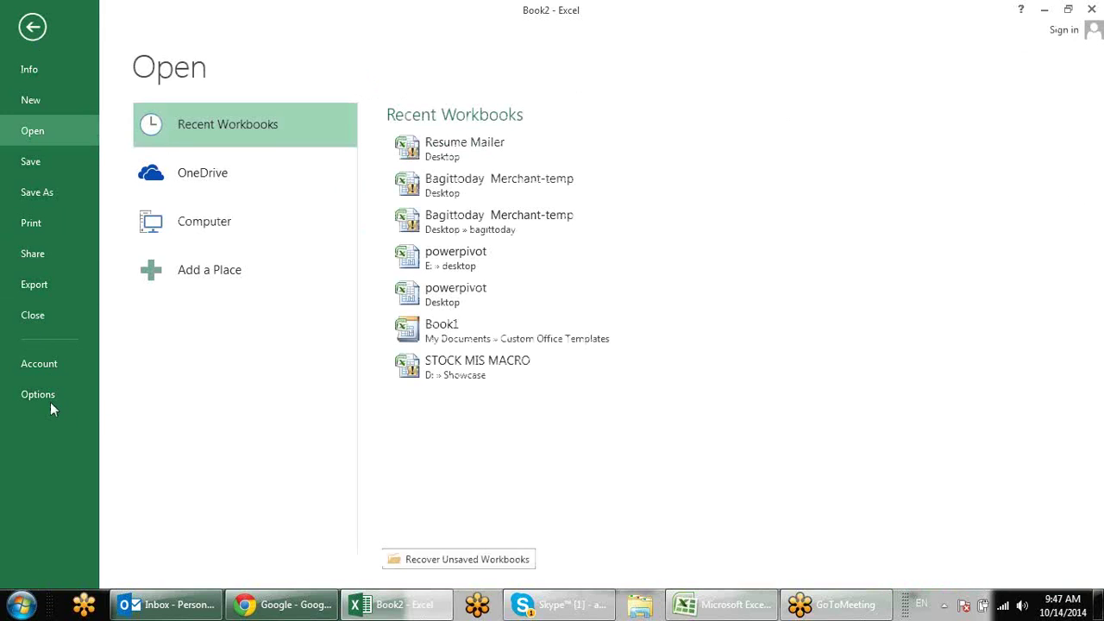
Step: Tick Developer under Main Tabs in Excel Options' Customize Ribbon and confirm with OK
left_click(48, 397)
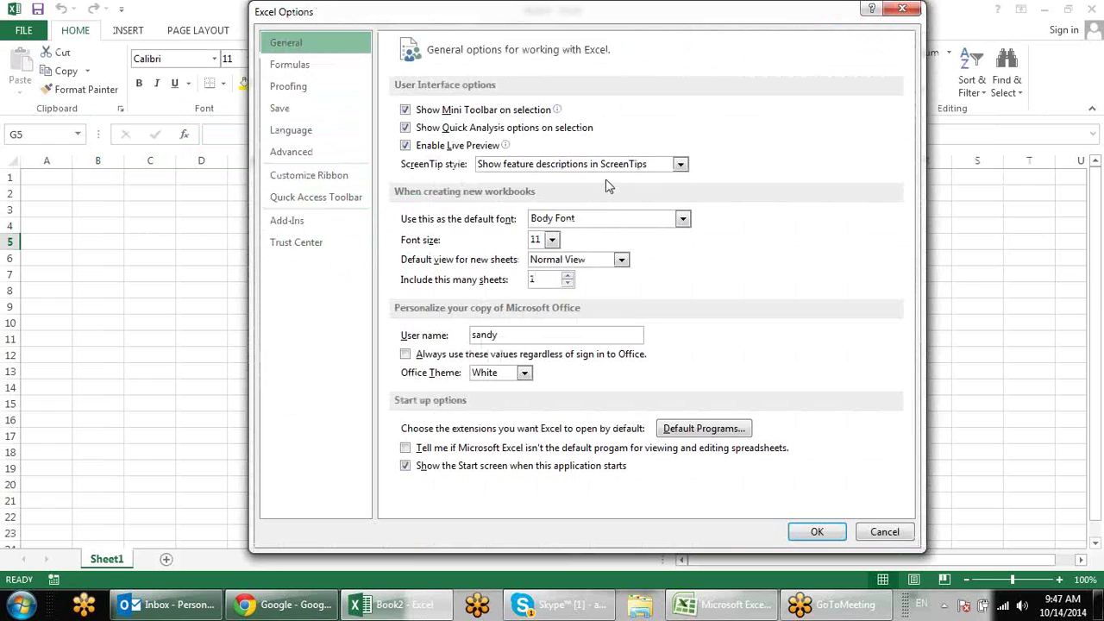
left_click(277, 152)
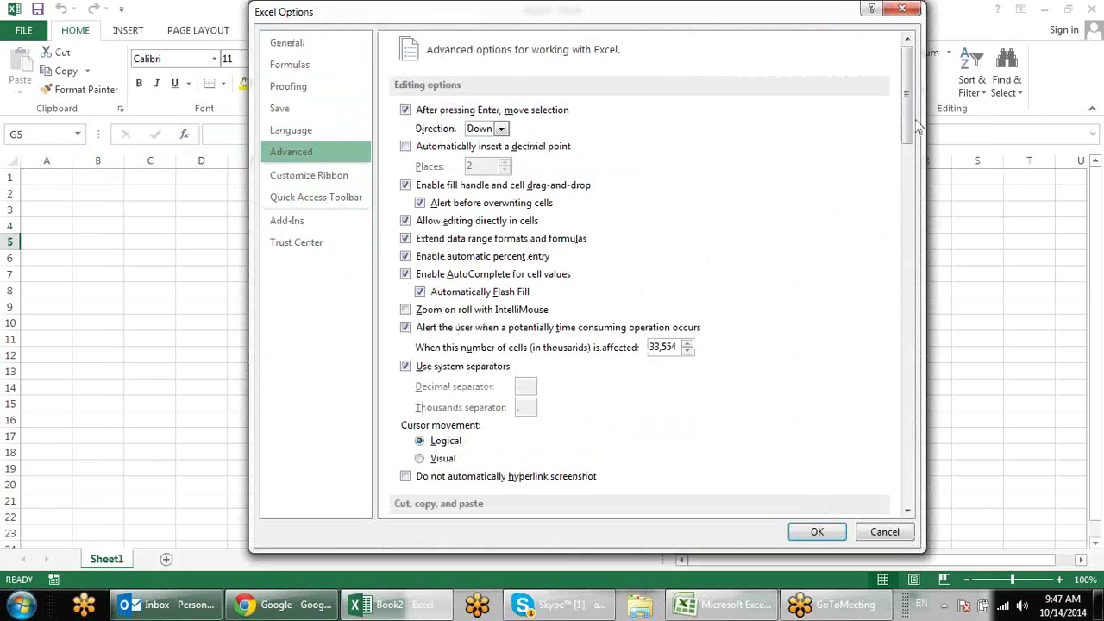
left_click_drag(909, 116, 882, 343)
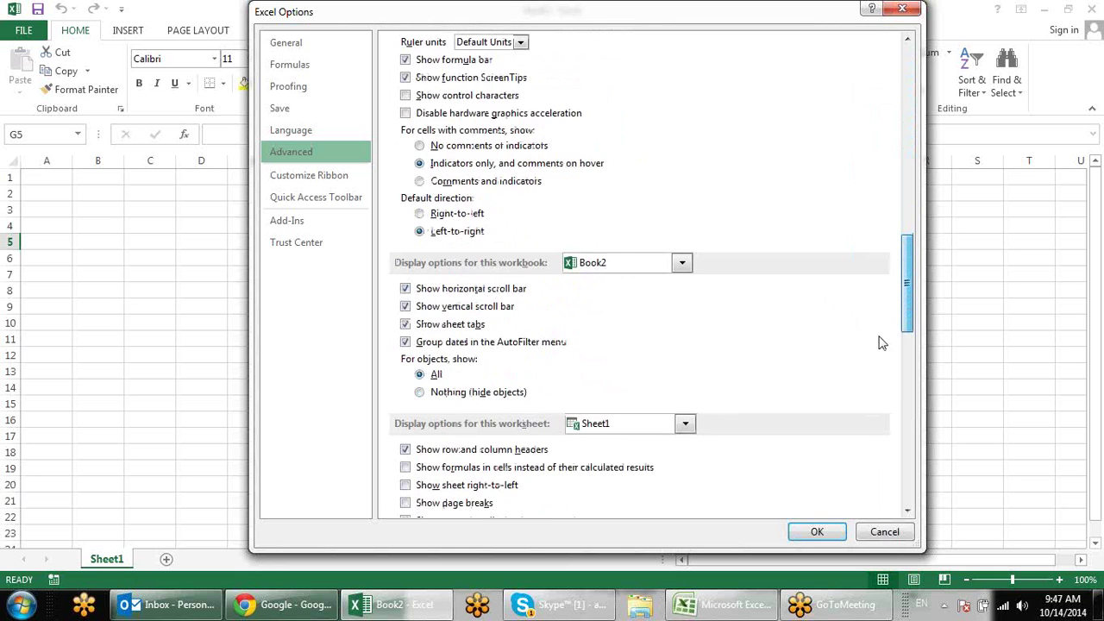
scroll(882, 343, "down", 7)
scroll(868, 399, "down", 4)
scroll(868, 400, "down", 5)
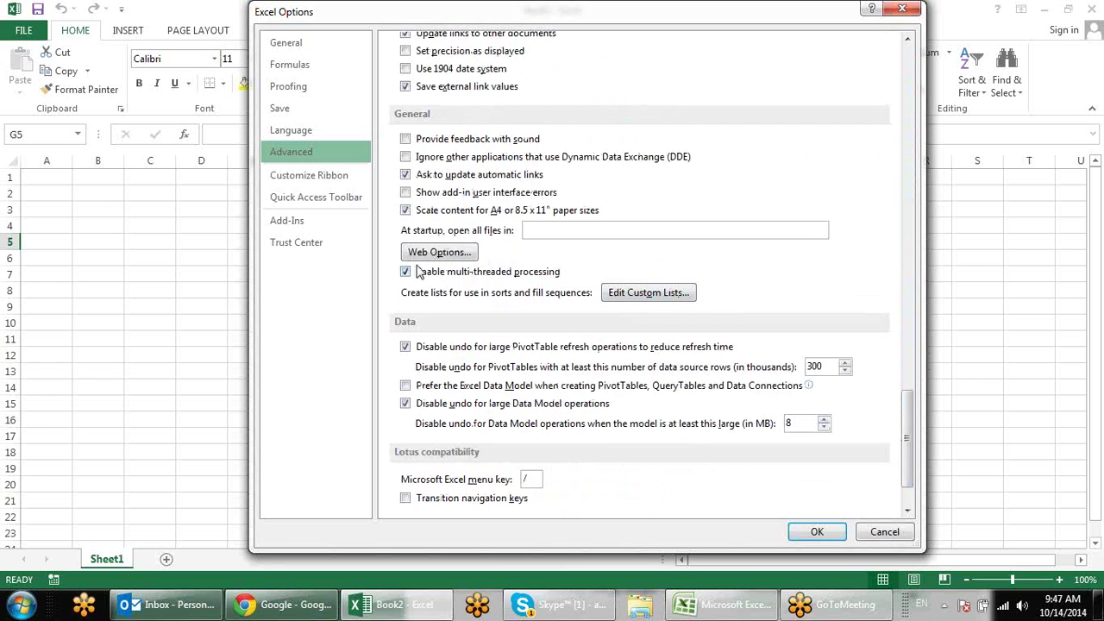
left_click(309, 177)
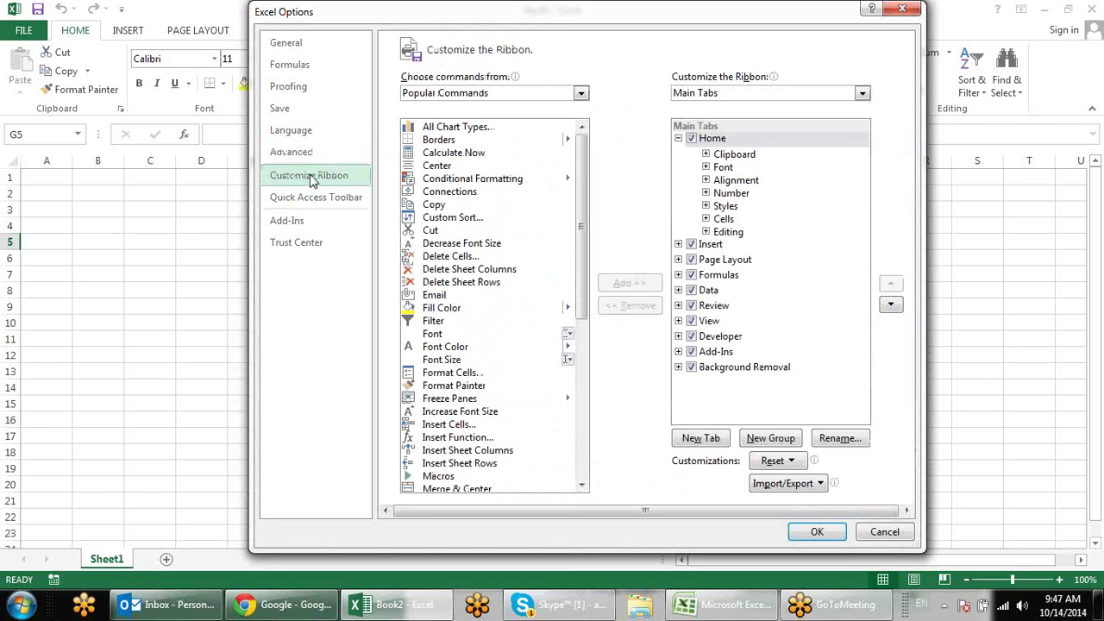
left_click(691, 337)
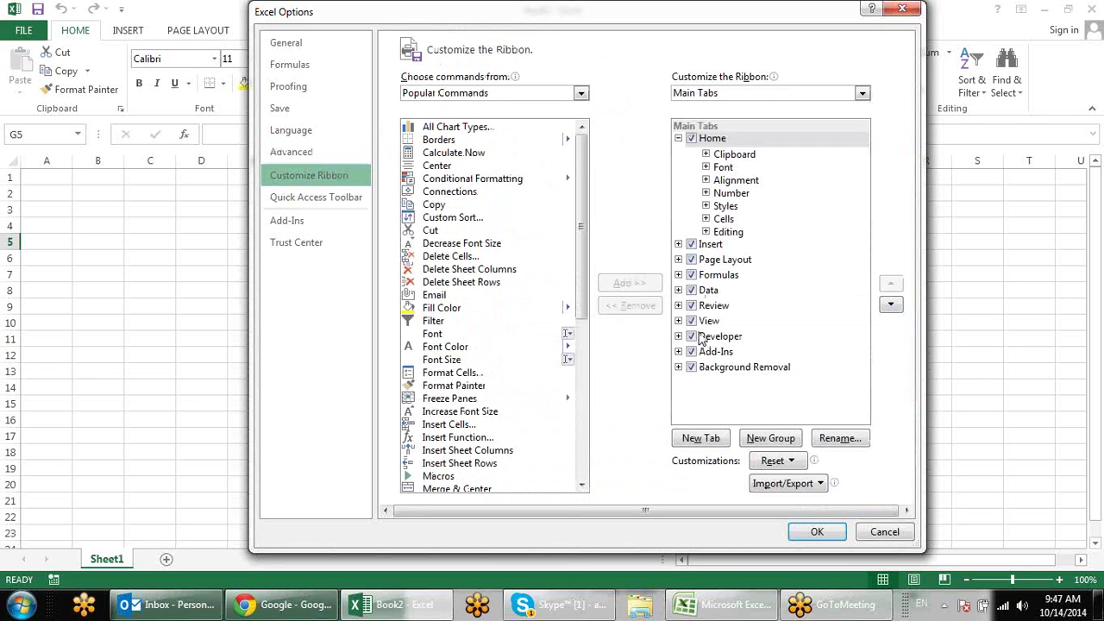
left_click(699, 338)
left_click(691, 338)
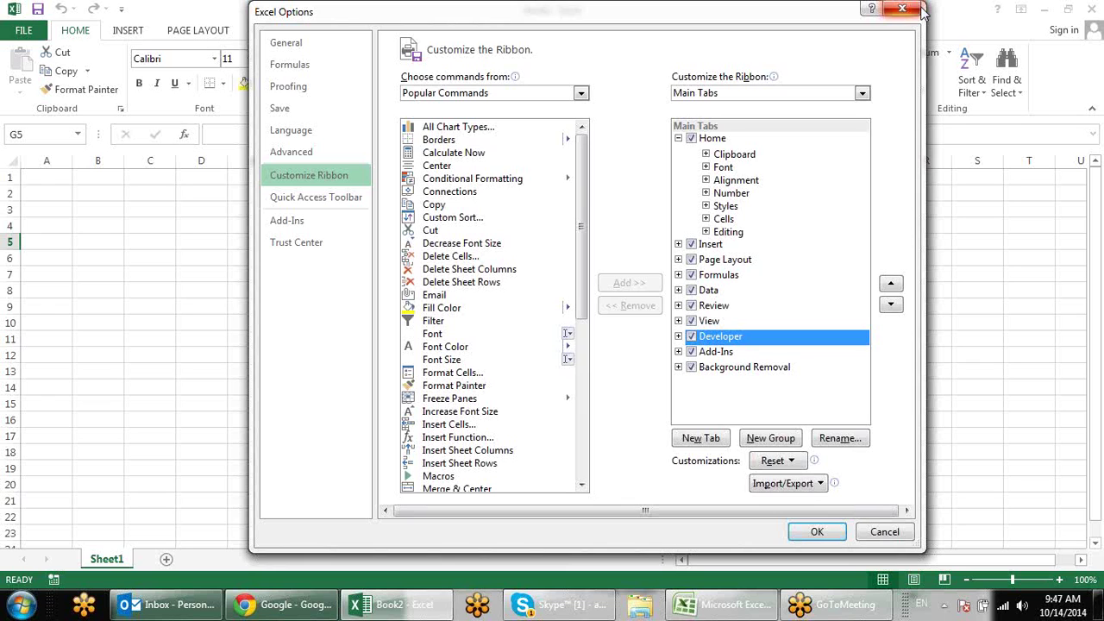
left_click(920, 8)
Step: Select various cells across columns E to K of the blank Book2 sheet
left_click(532, 280)
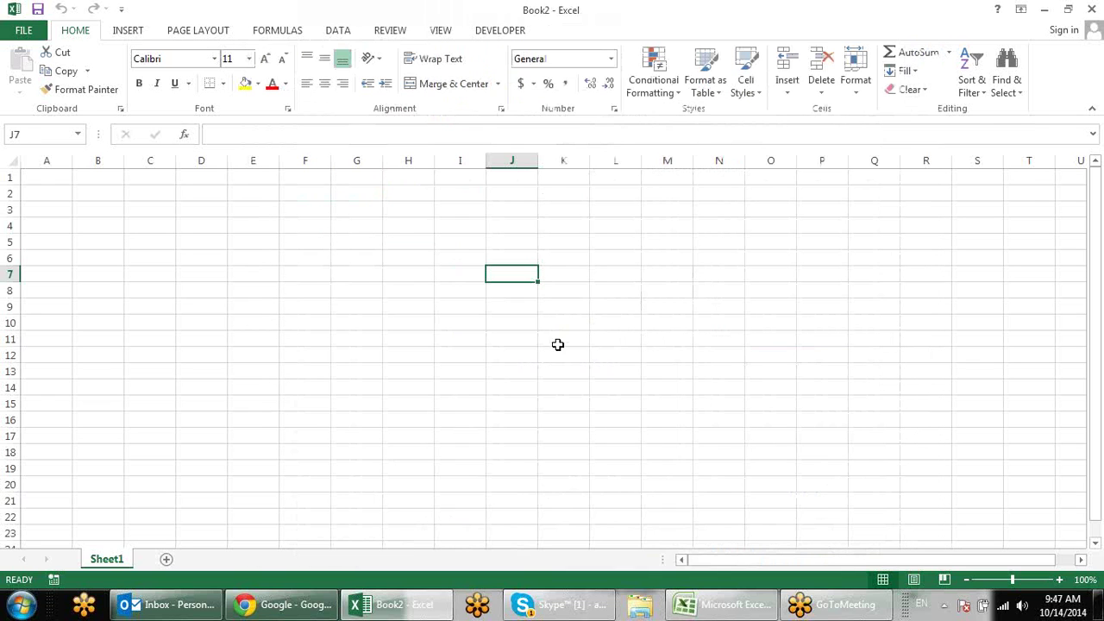
left_click(249, 241)
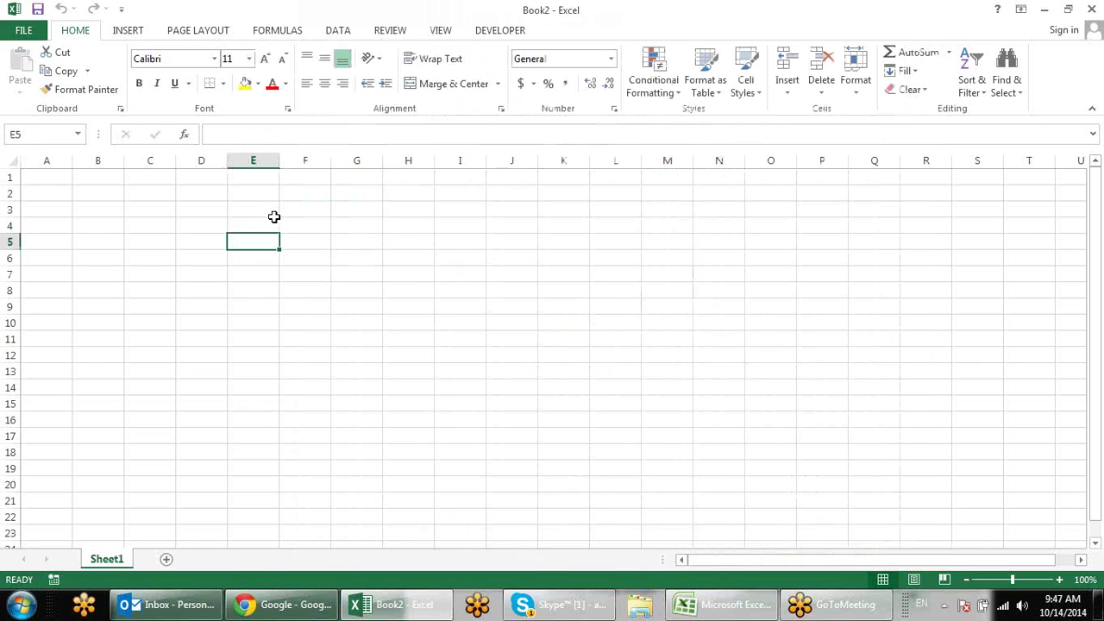
left_click(402, 191)
left_click(422, 316)
left_click(318, 238)
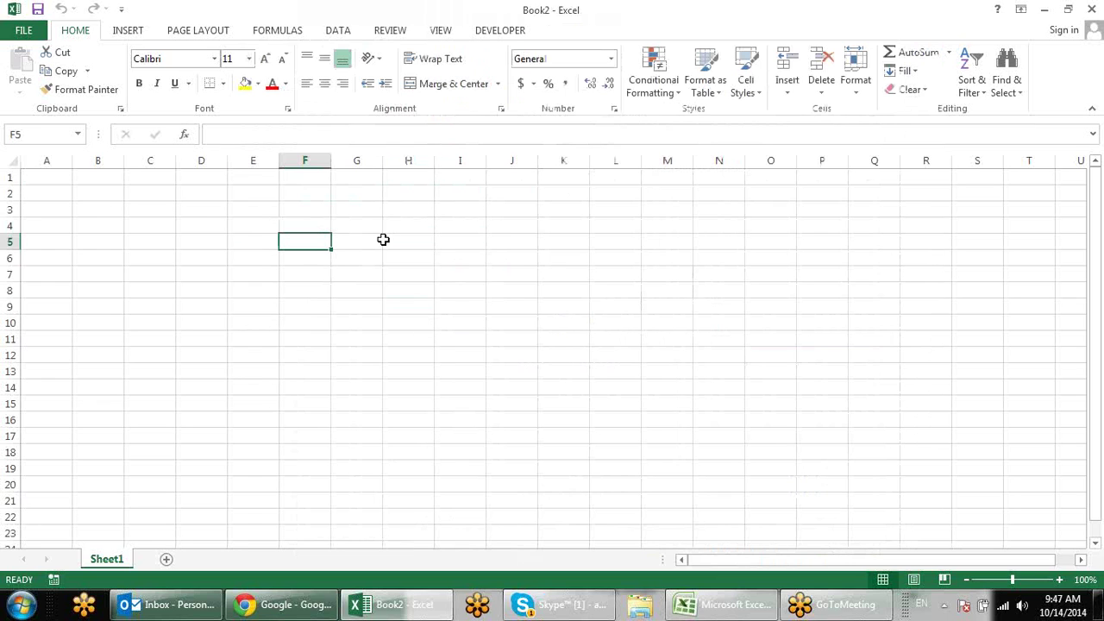
left_click(417, 239)
left_click(316, 368)
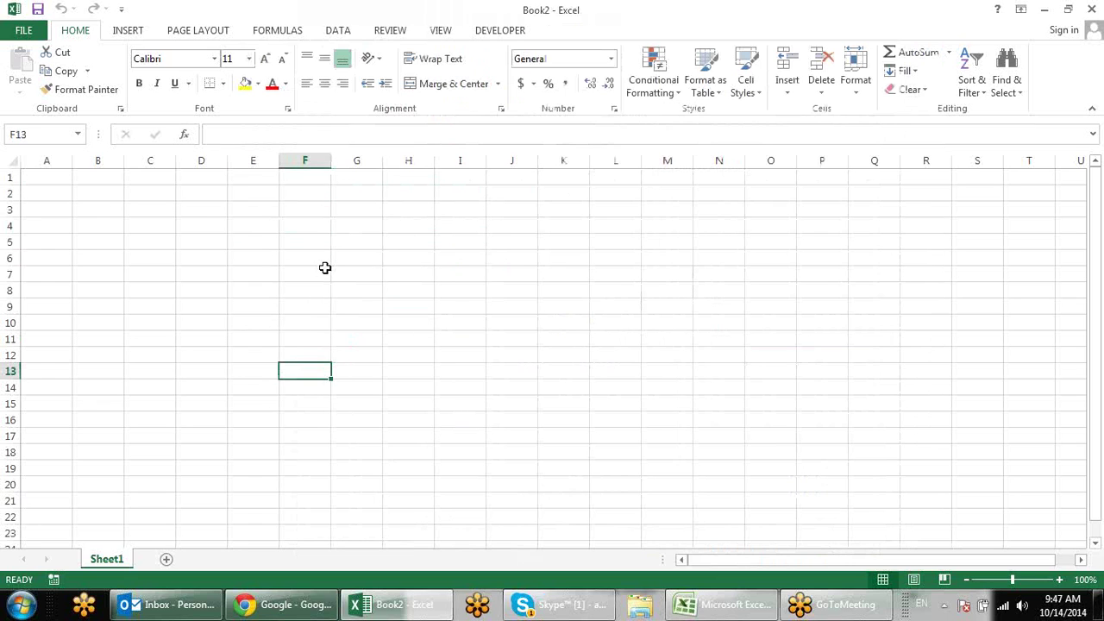
left_click(324, 268)
left_click(422, 278)
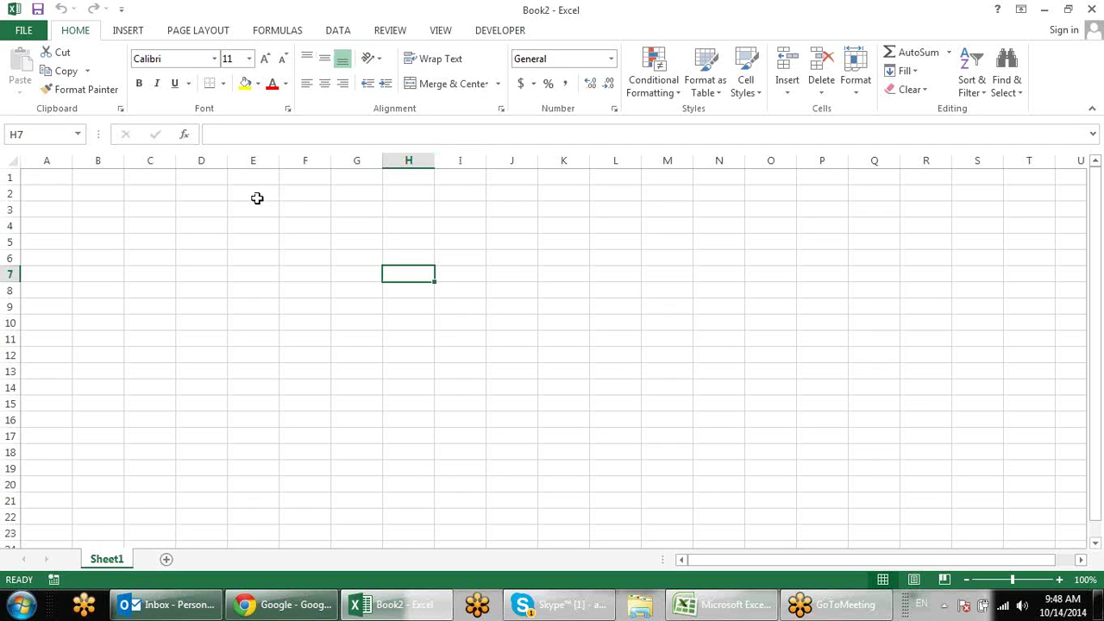
left_click(326, 211)
left_click(397, 212)
left_click(561, 261)
left_click(430, 252)
left_click(367, 213)
left_click(309, 180)
left_click(293, 214)
left_click(427, 221)
left_click(450, 199)
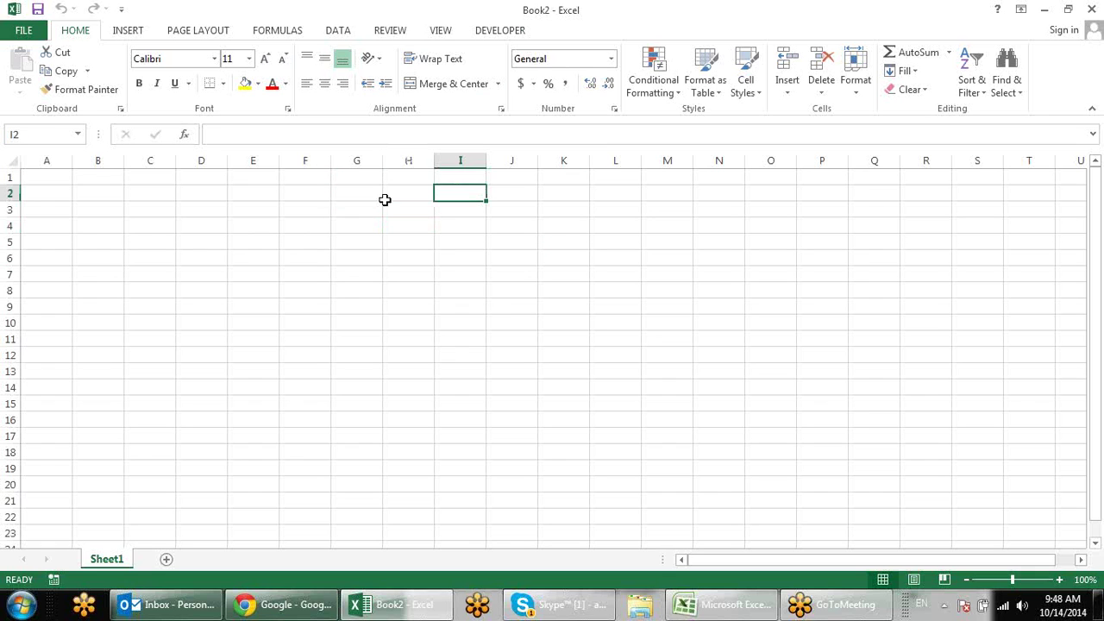
left_click(284, 193)
Step: Widen column E, enter three lowercase full names in E2:E4, and widen columns F and G
left_click_drag(279, 161, 408, 178)
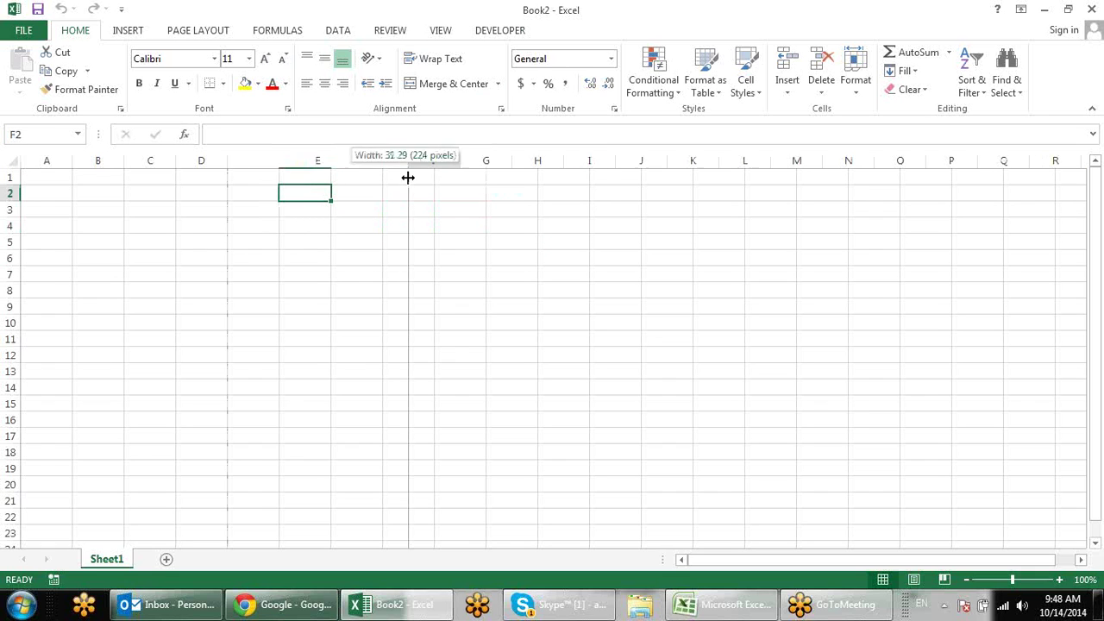
left_click(279, 192)
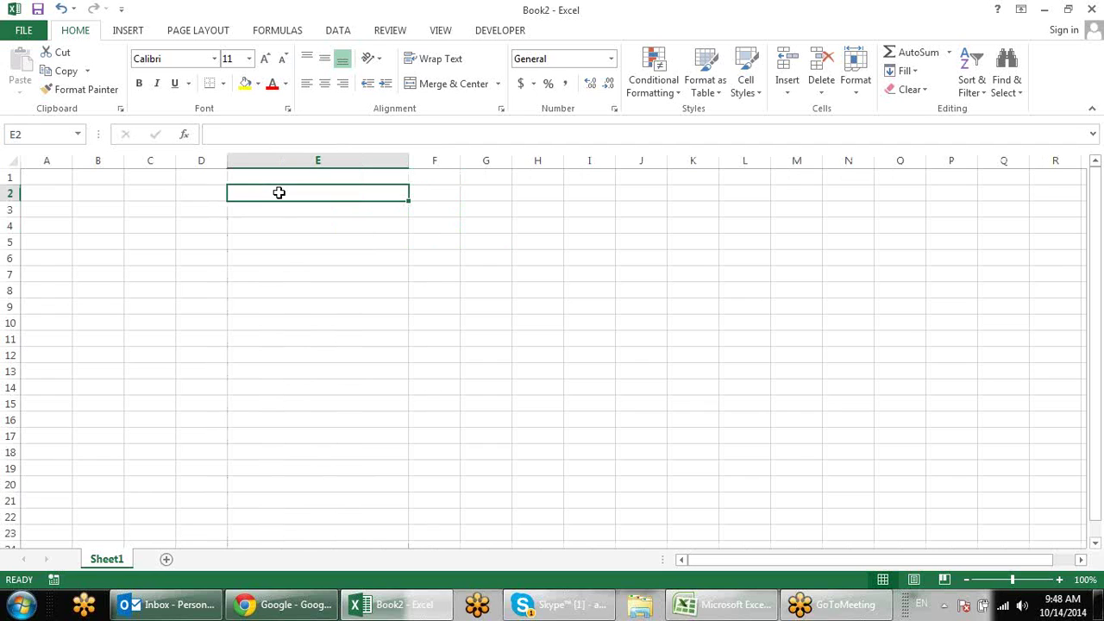
type("sandeep kumar singh")
key("Return")
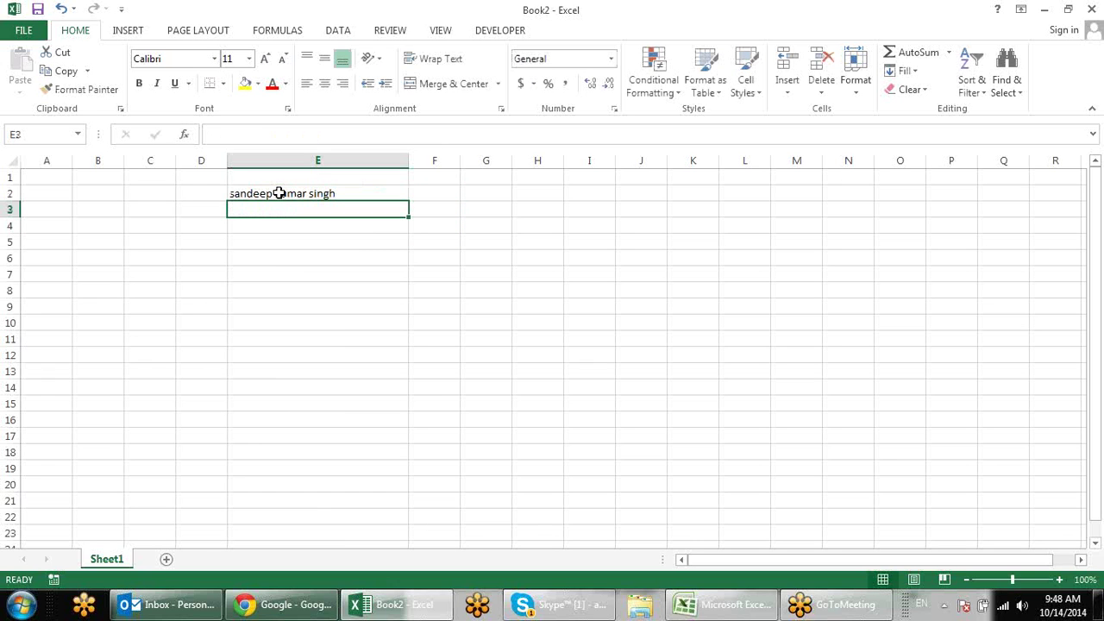
type("sujeet kumar singh")
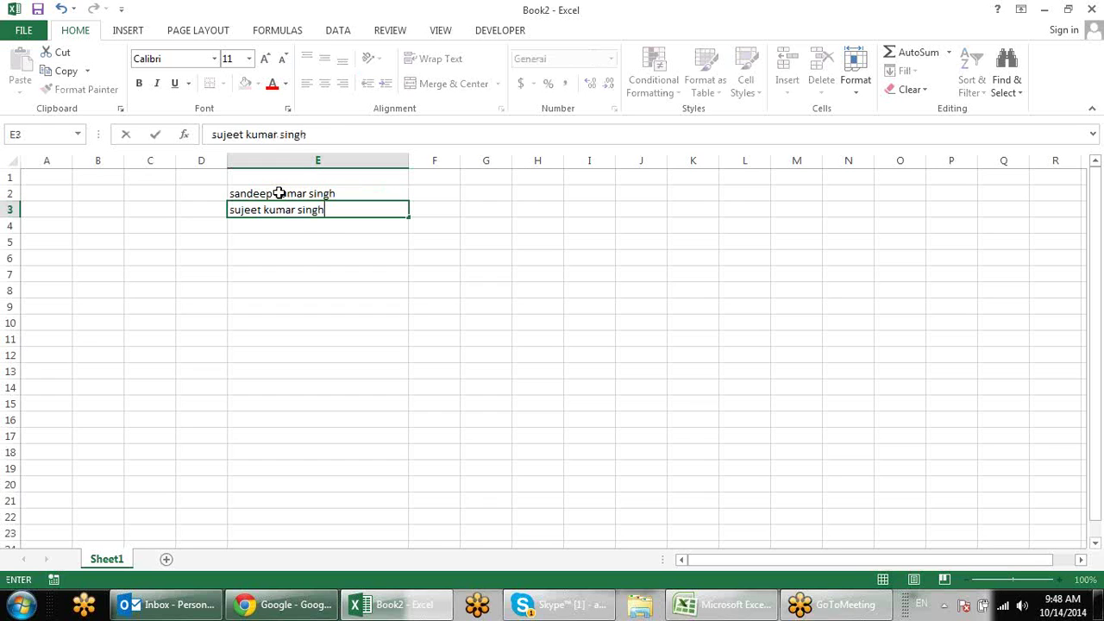
key("Return")
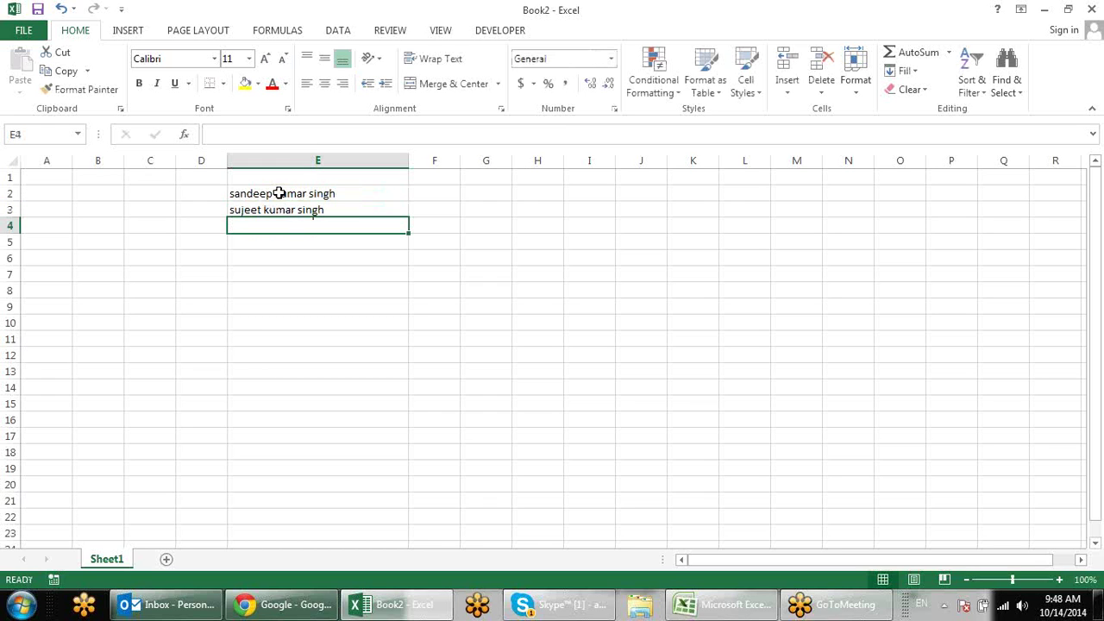
type("pradeep kumar pande")
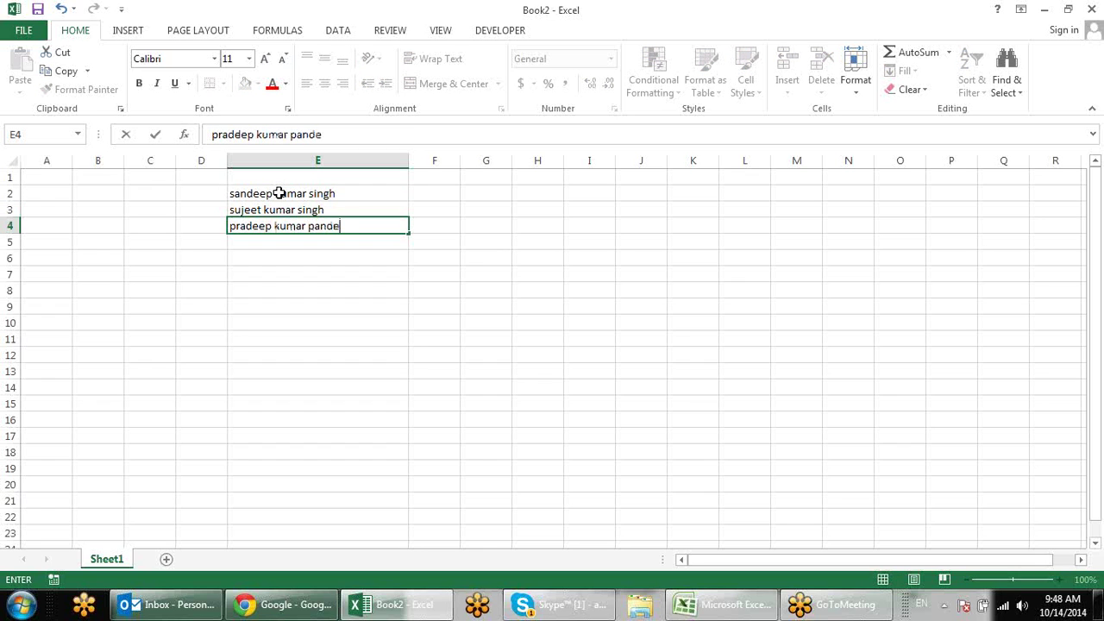
type("y")
key("Return")
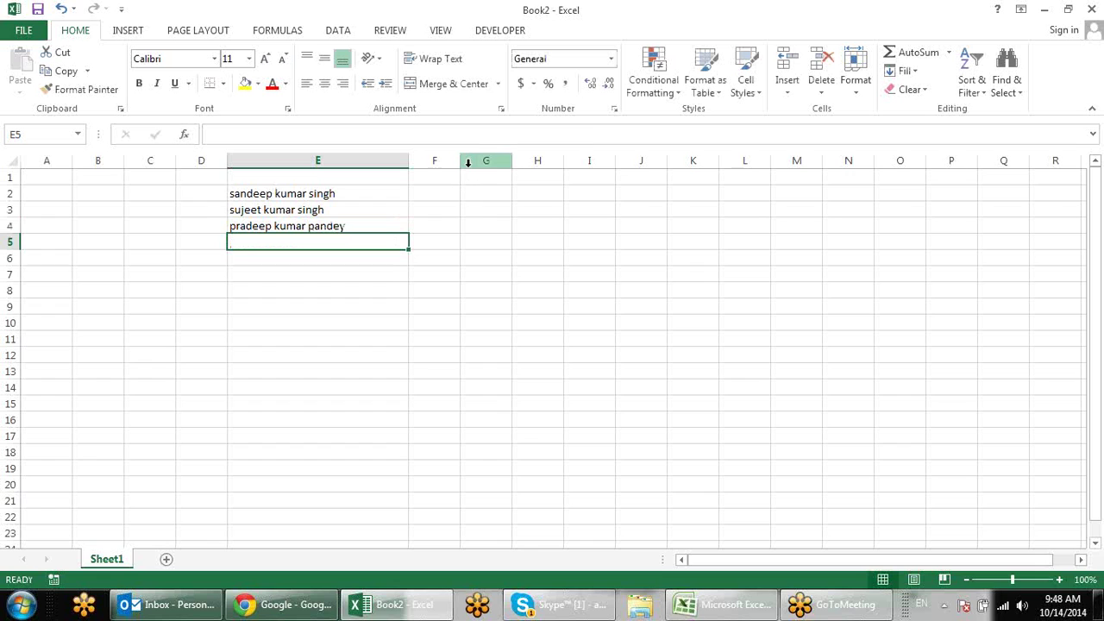
left_click_drag(460, 160, 503, 172)
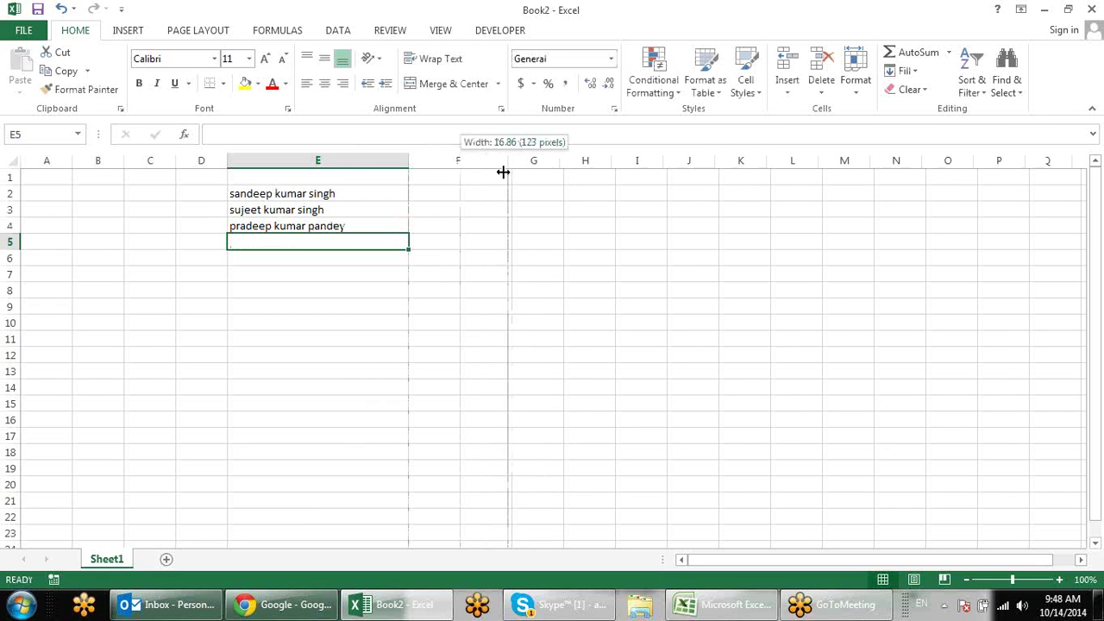
left_click_drag(558, 161, 715, 161)
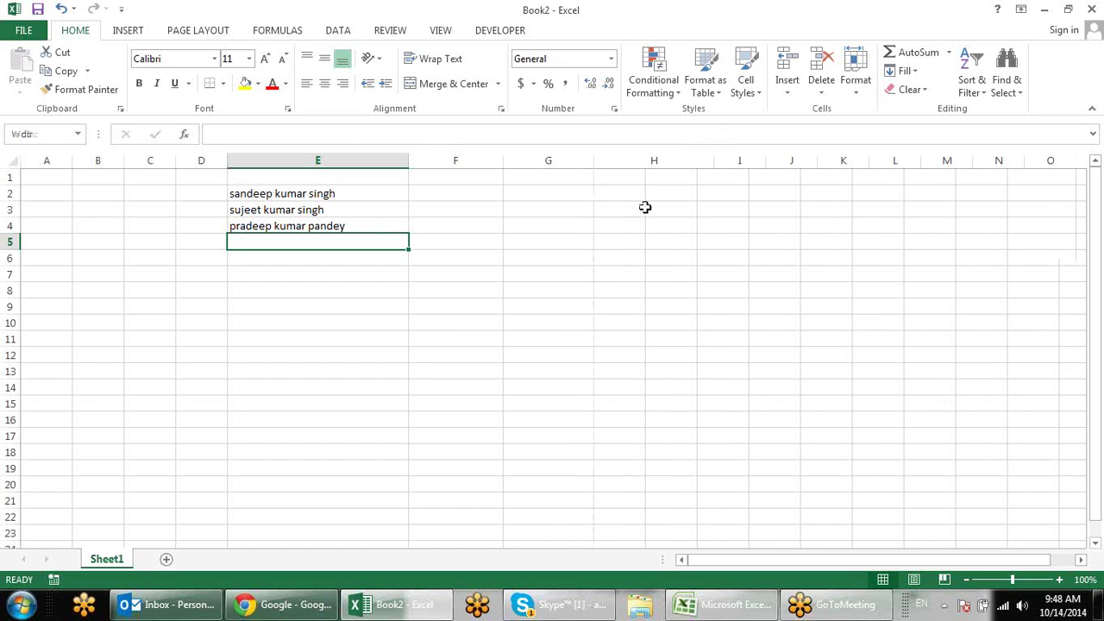
left_click(471, 188)
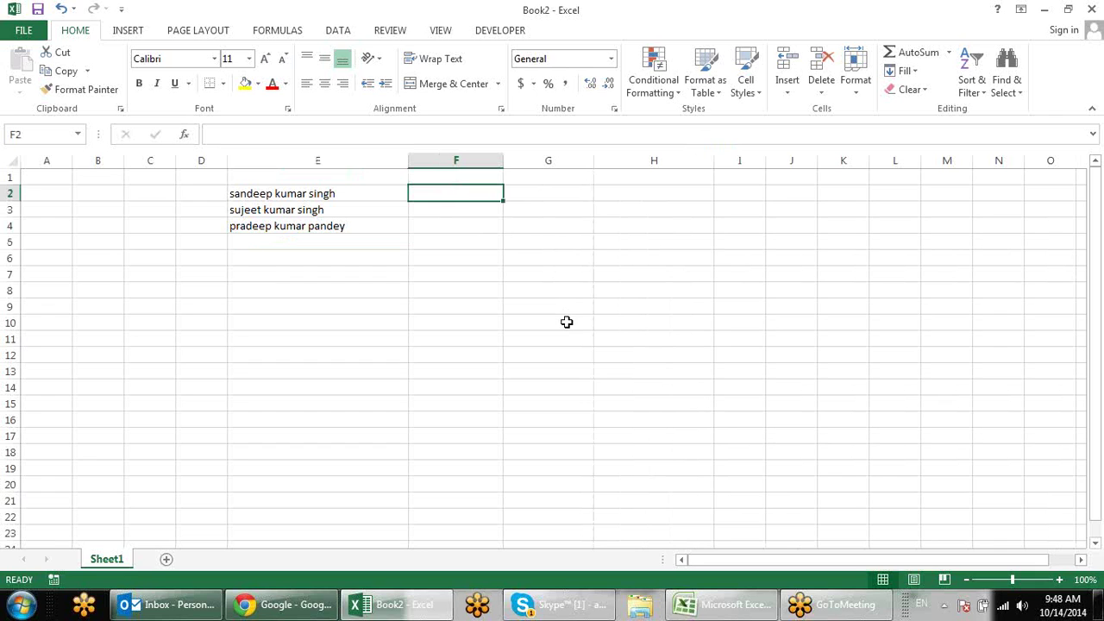
type("SANDEEP KUMAR SINGH")
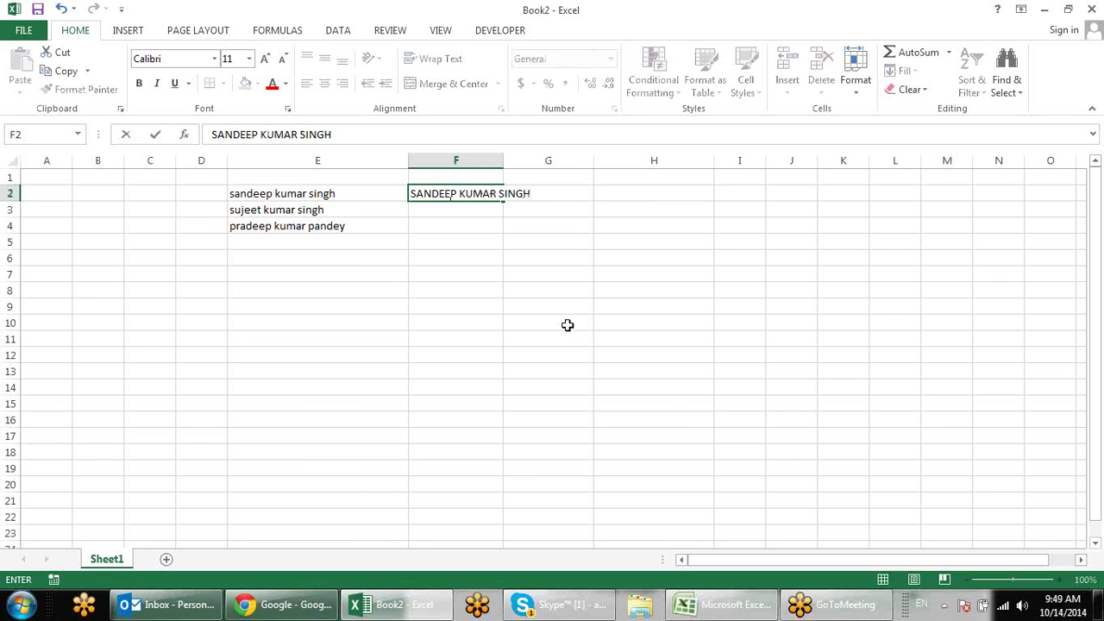
key("ctrl+Return")
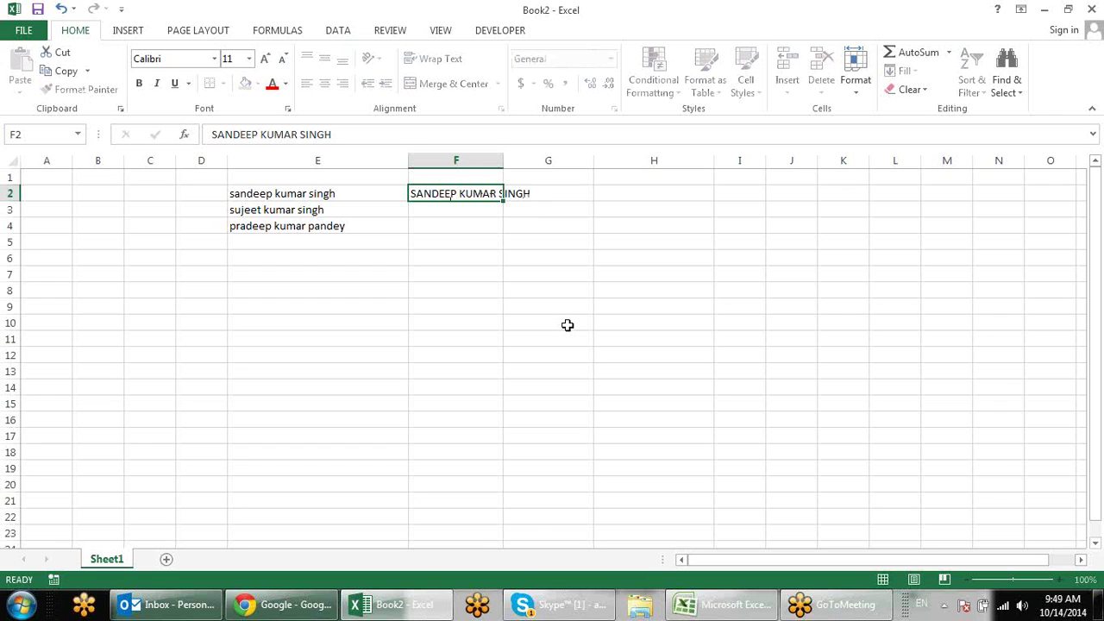
key("ctrl+e")
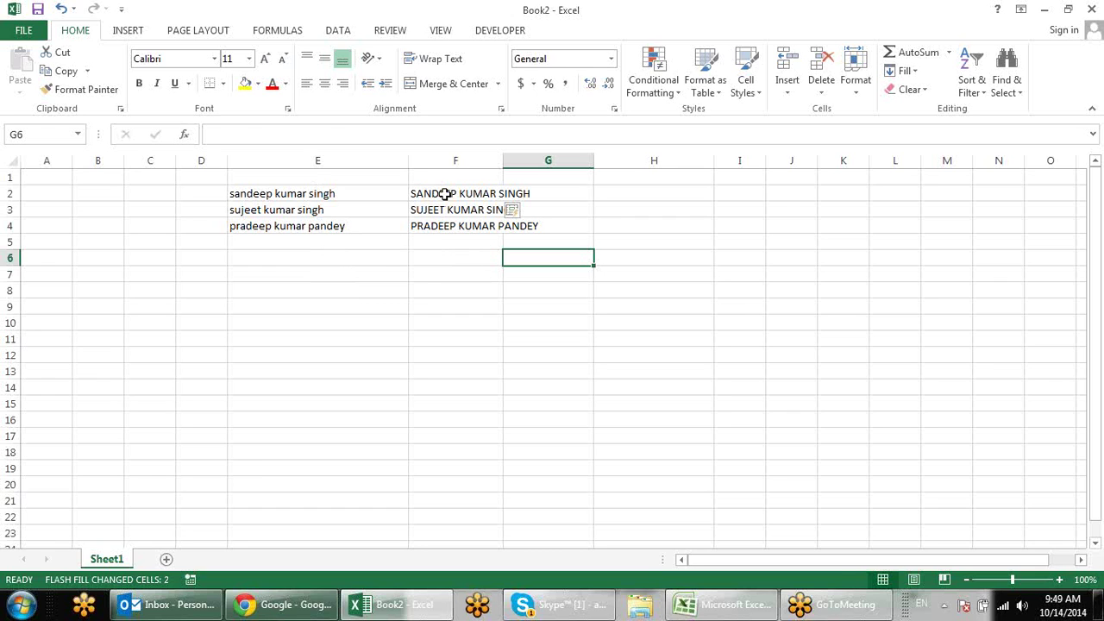
left_click_drag(443, 198, 444, 226)
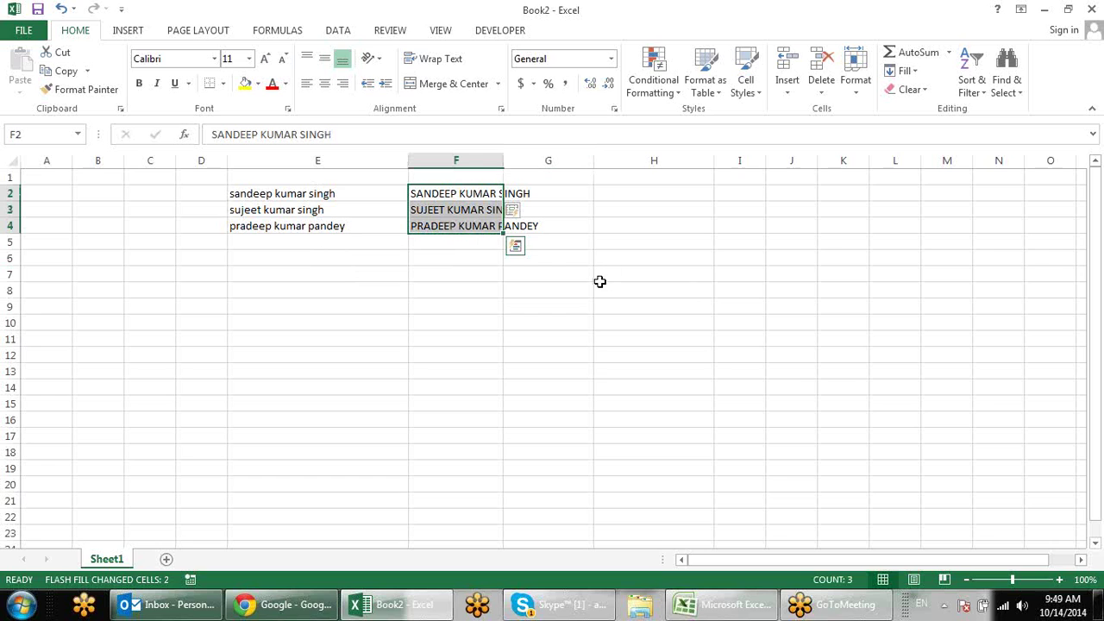
key("Delete")
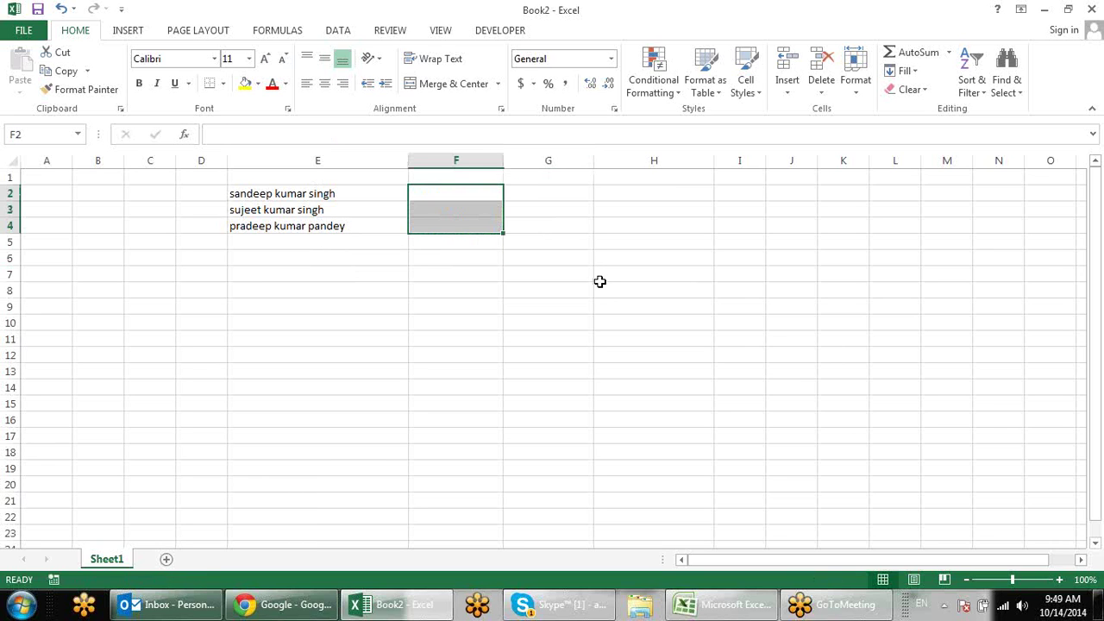
type("S")
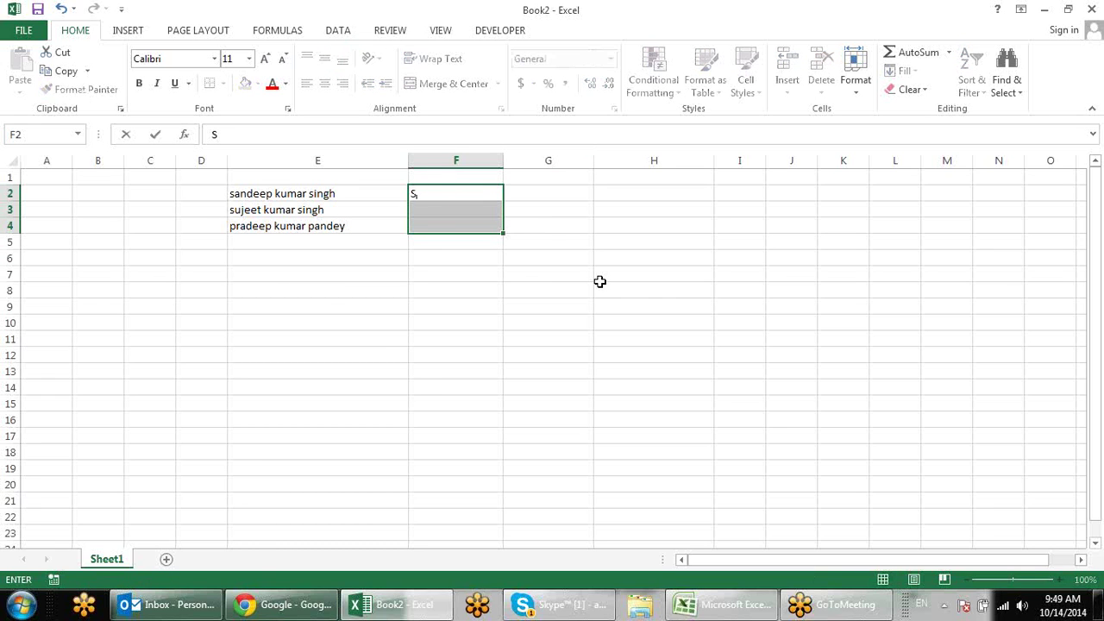
key("Escape")
key("shift+Up")
key("shift+Up")
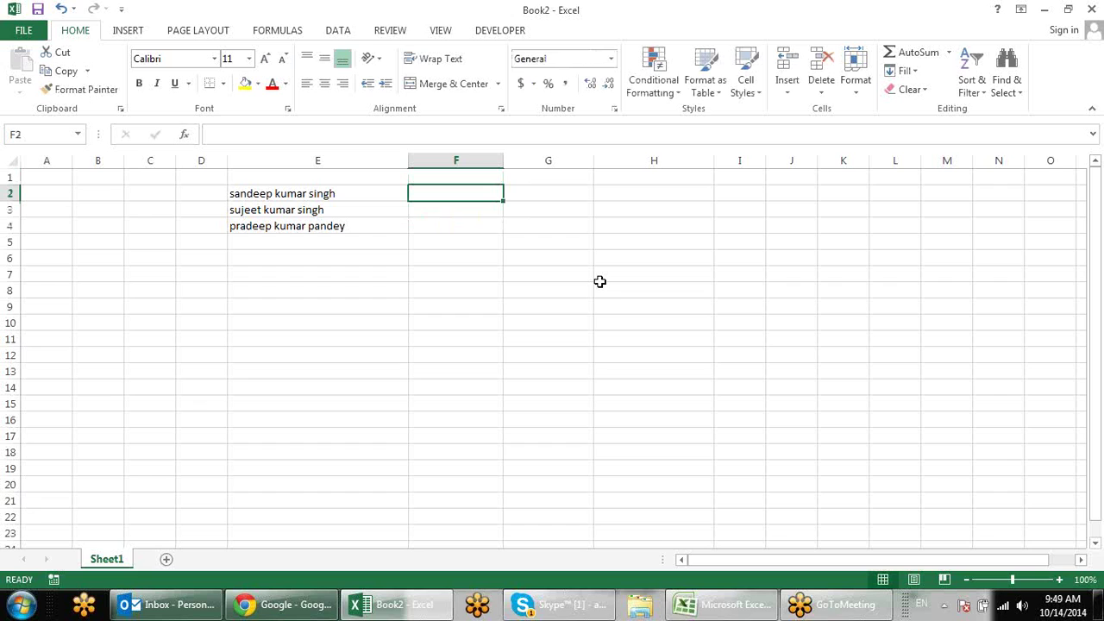
type("S ")
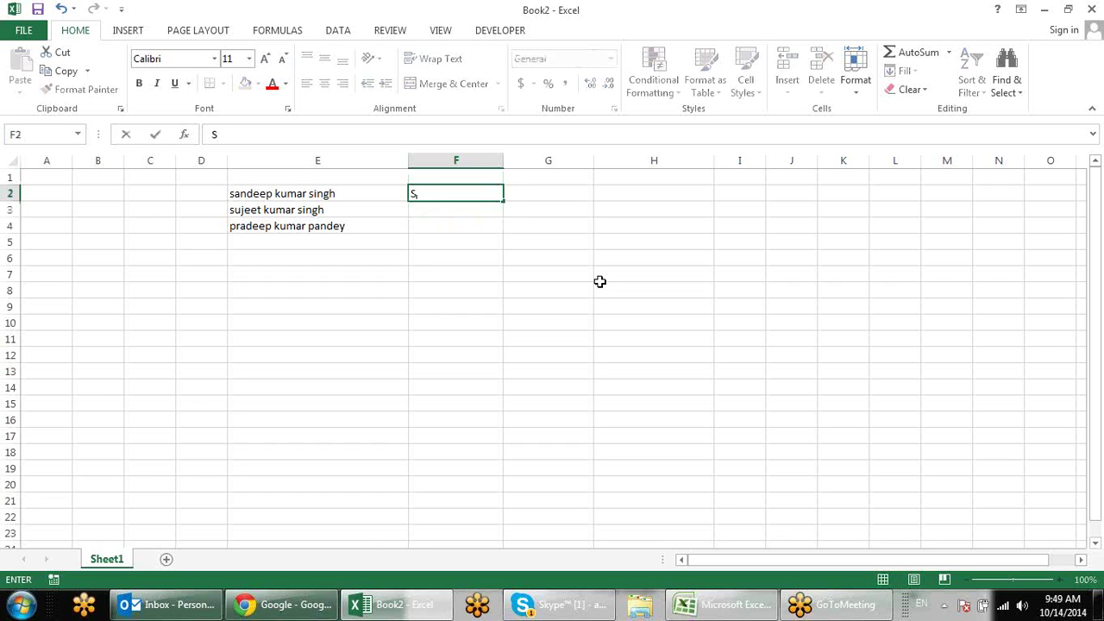
type("K SINGH")
key("ctrl+Return")
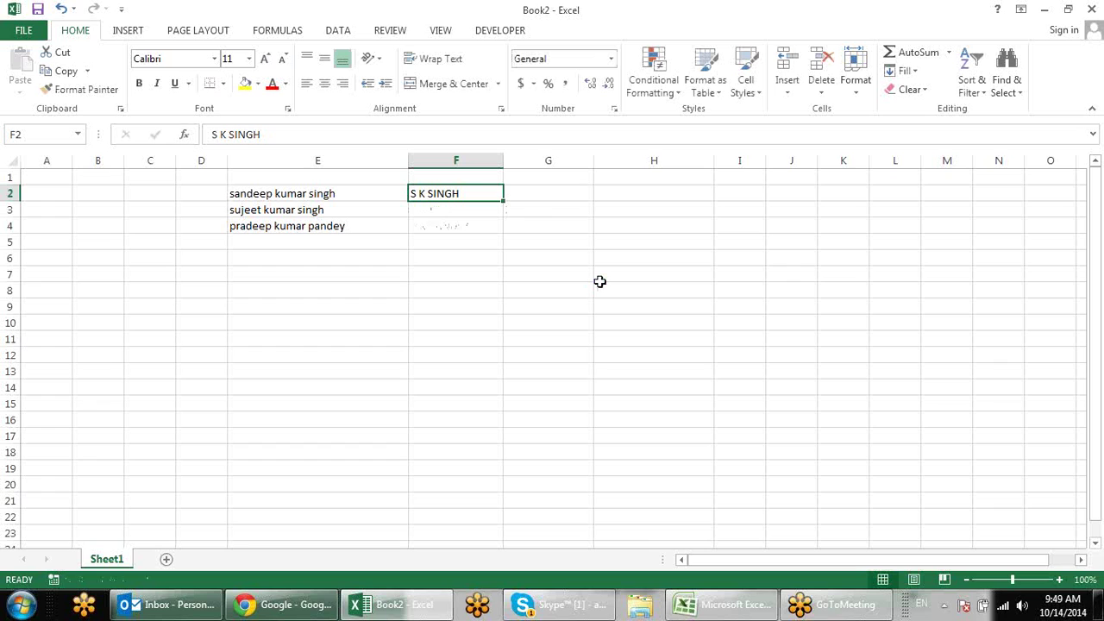
key("Return")
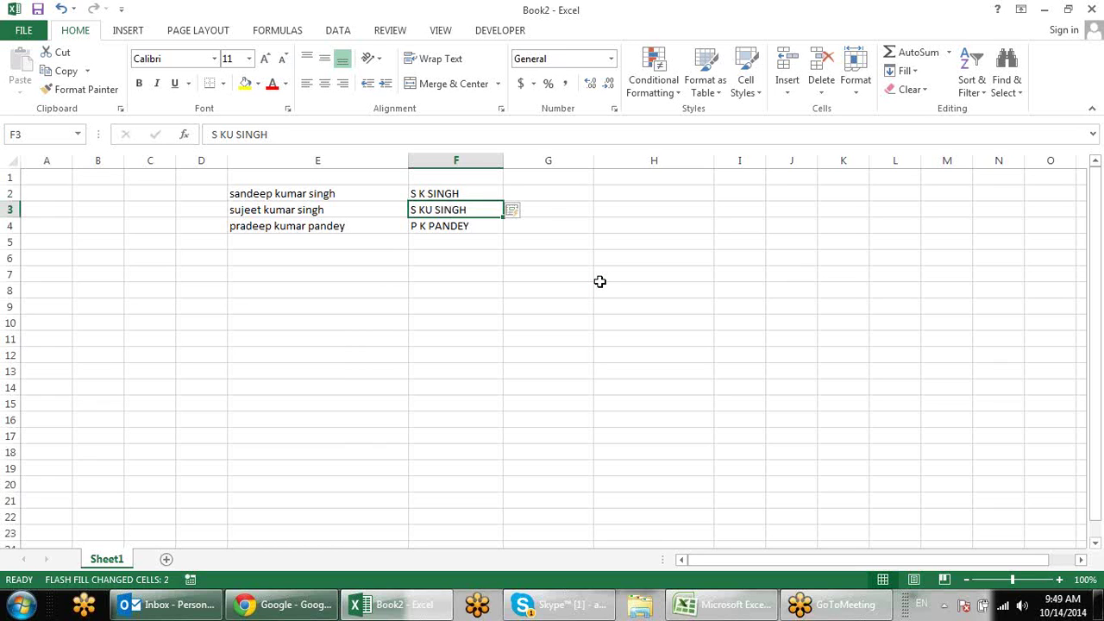
type("S ")
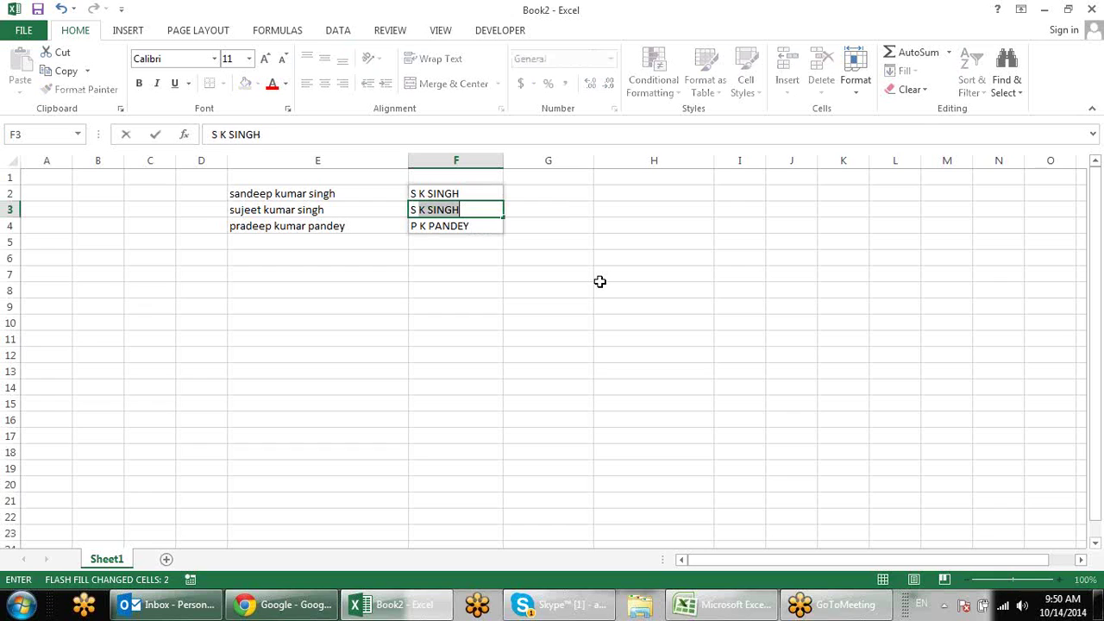
type("K SINGH")
key("ctrl+Return")
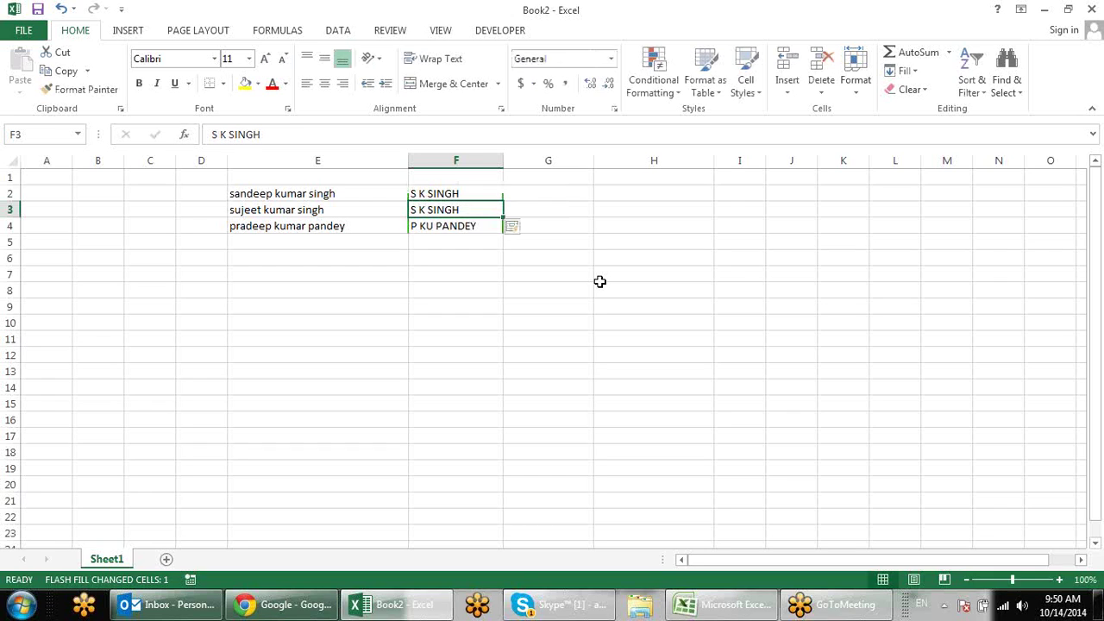
key("ctrl+e")
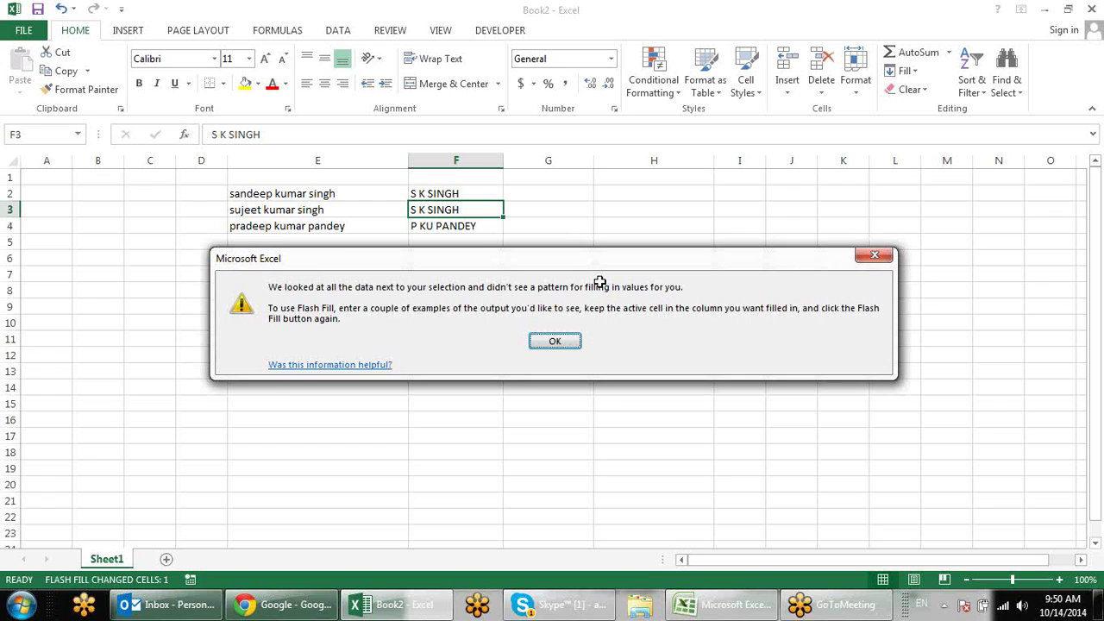
key("Return")
left_click_drag(488, 194, 484, 226)
left_click(484, 239)
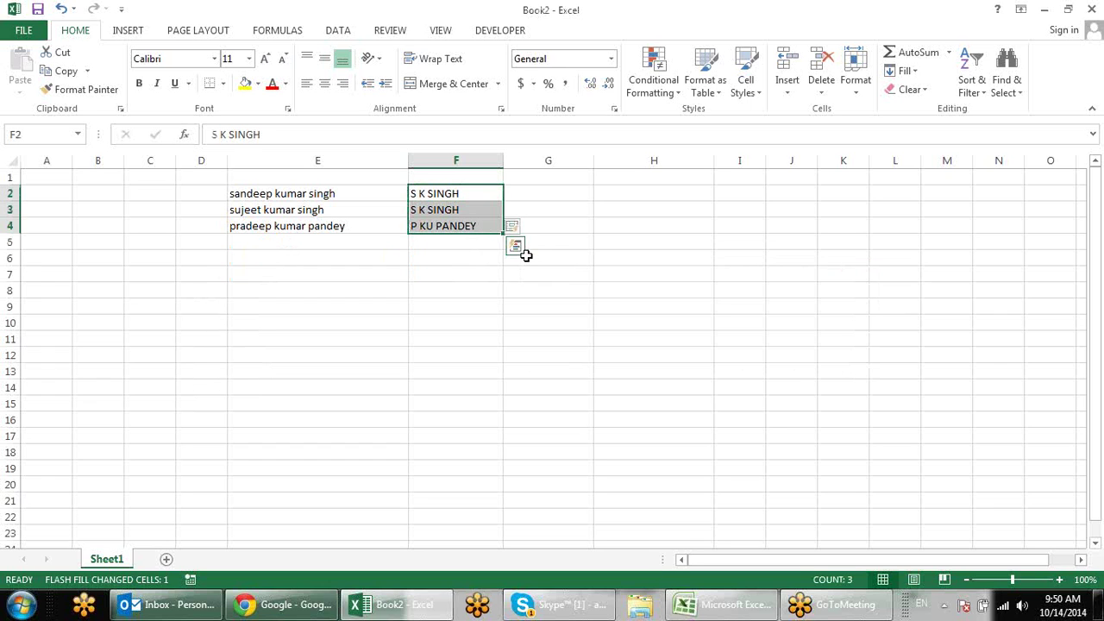
key("ctrl+e")
key("Return")
left_click(485, 225)
double_click(485, 225)
left_click_drag(483, 225, 424, 225)
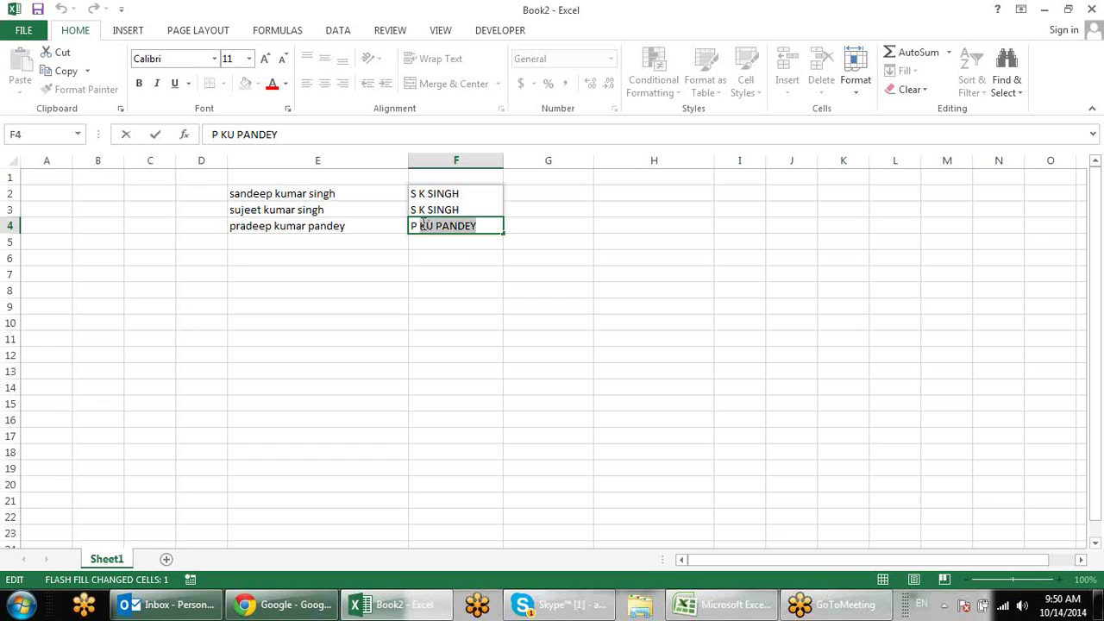
key("Escape")
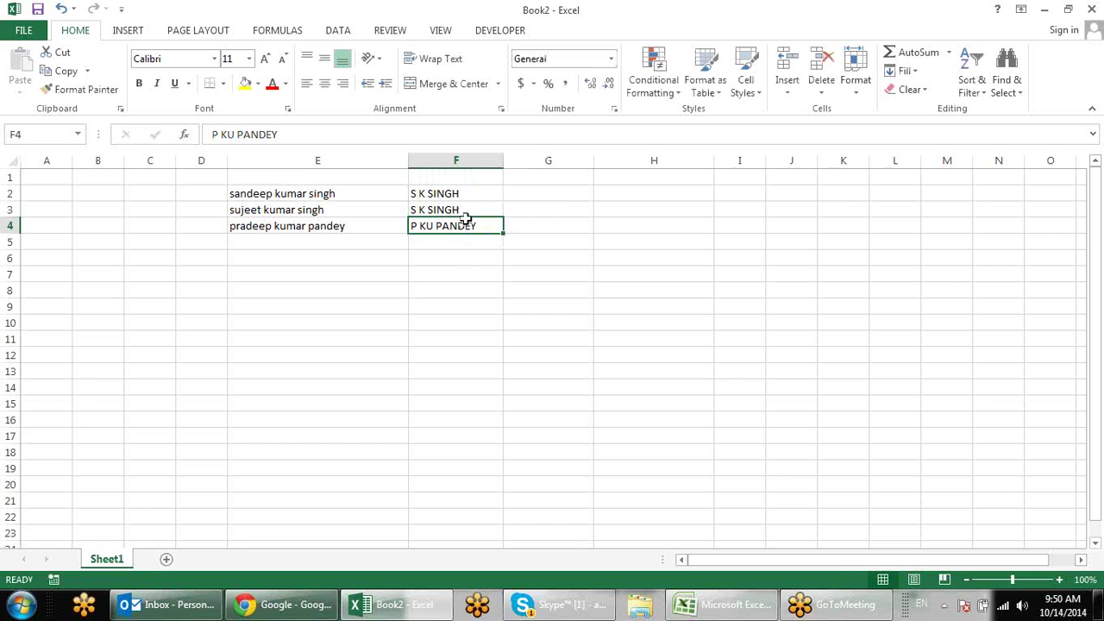
left_click_drag(457, 195, 472, 226)
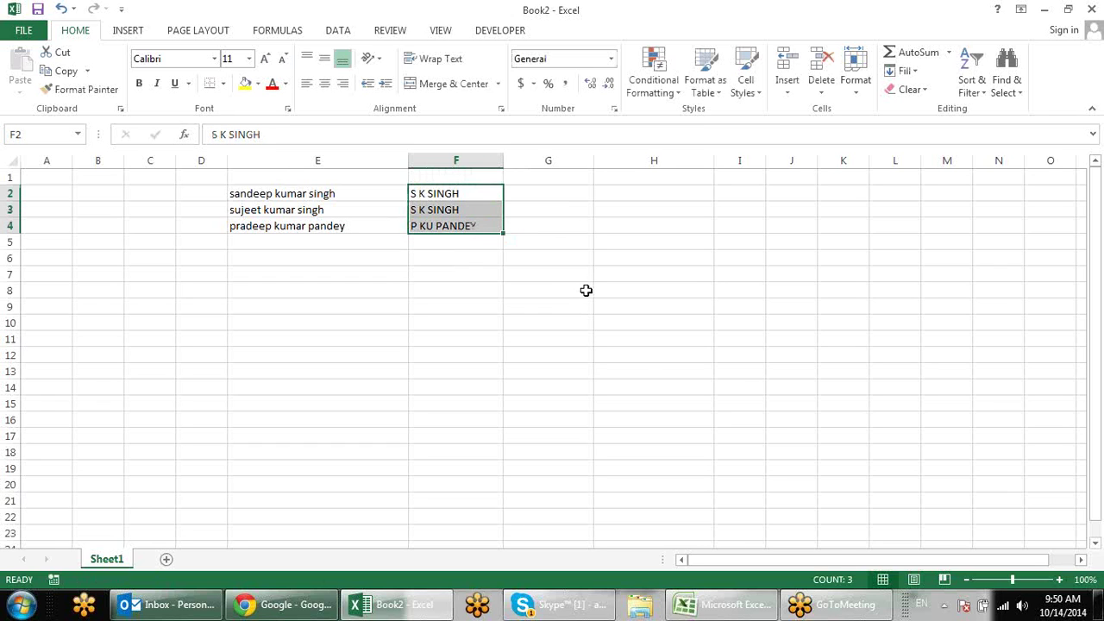
key("Delete")
Step: Flash Fill uppercase first names into F2:F4 and middle names into G2:G4
left_click(427, 272)
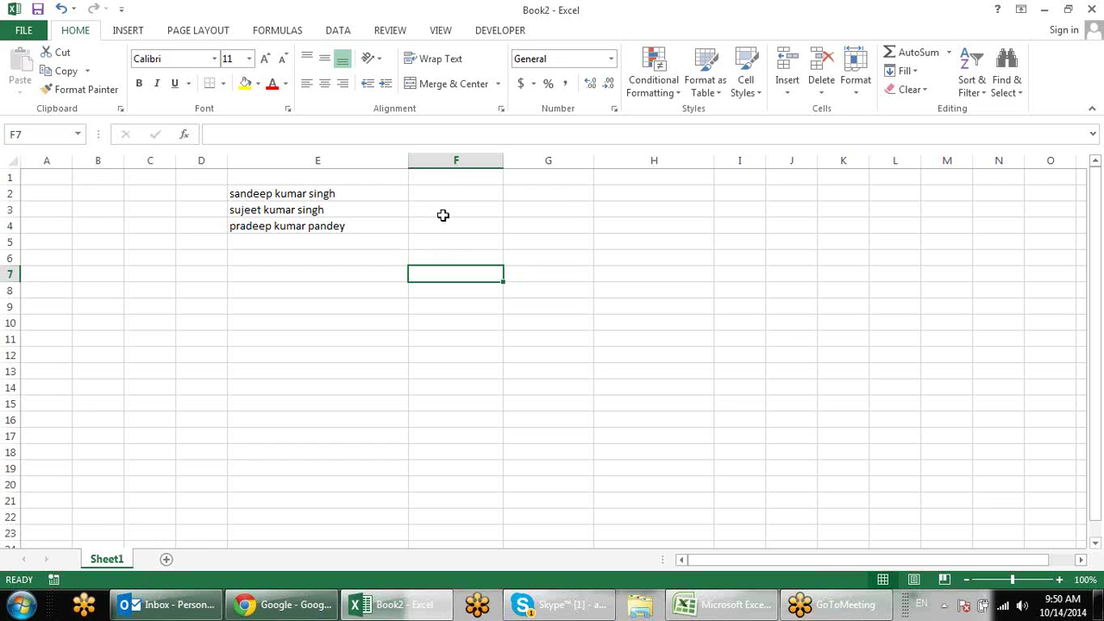
left_click(450, 190)
type("S")
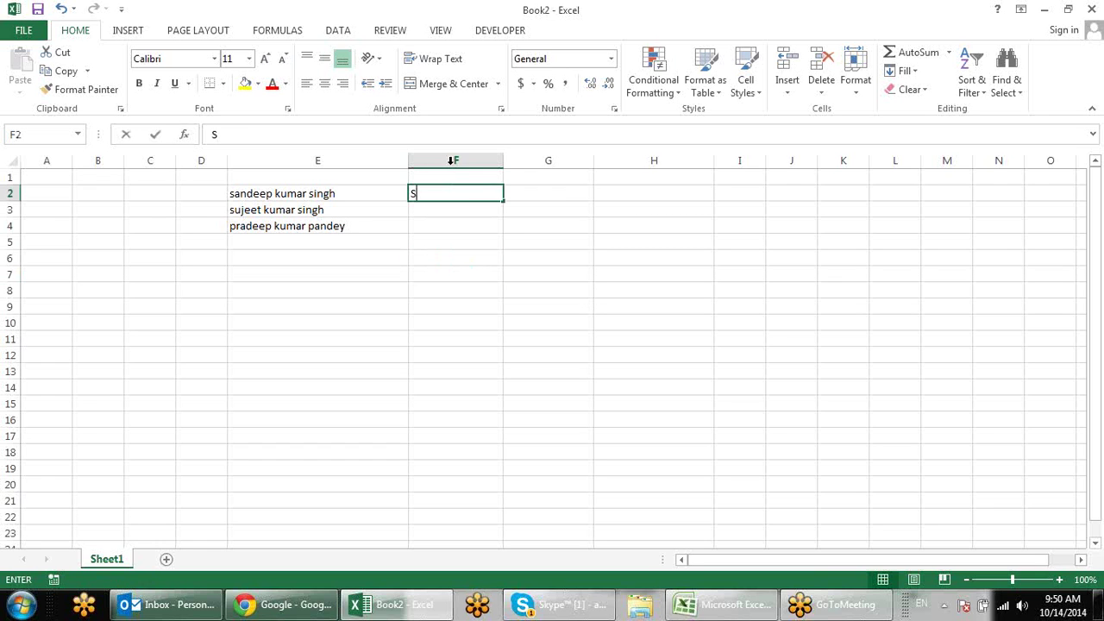
type("ANDEEP")
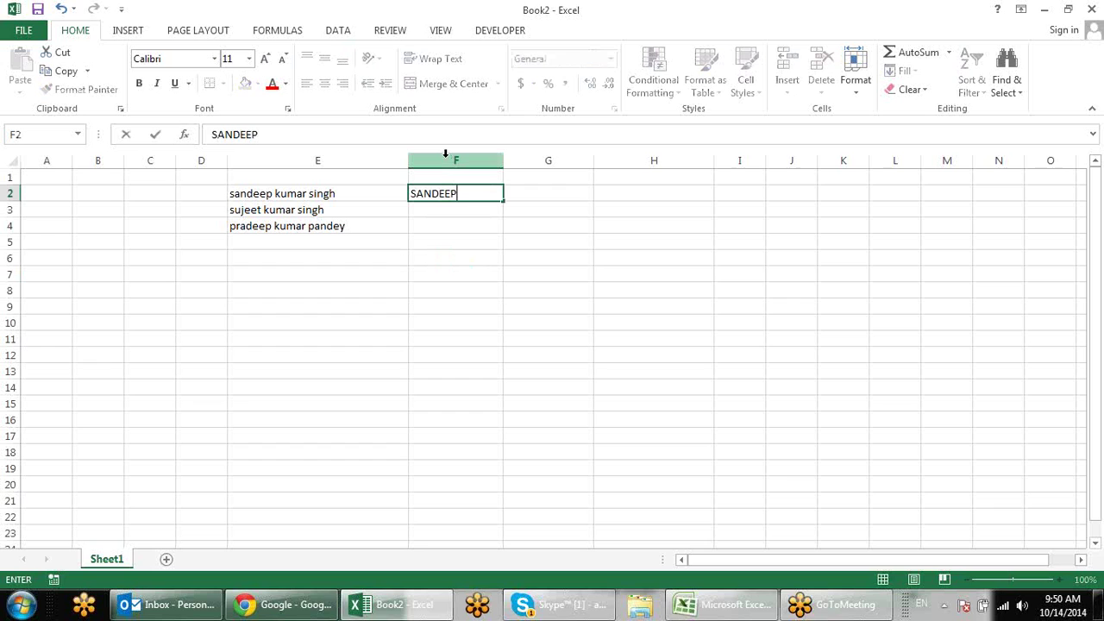
key("ctrl+e")
left_click(527, 191)
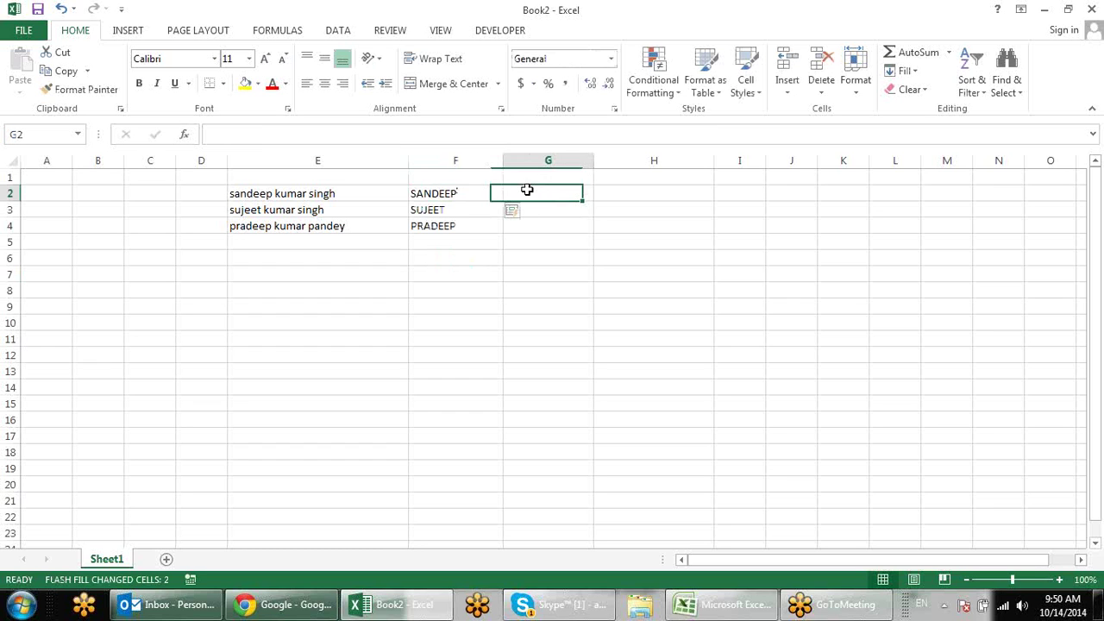
type("J")
key("BackSpace")
type("k")
key("BackSpace")
type("kuM")
key("BackSpace")
key("BackSpace")
key("BackSpace")
type("KUMAR")
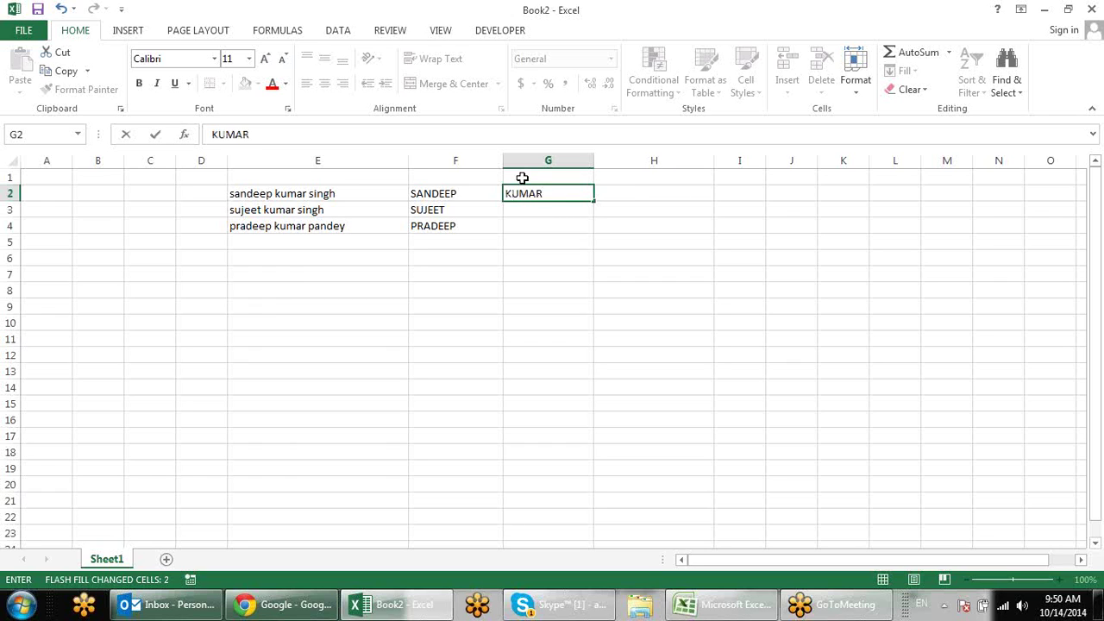
key("ctrl+e")
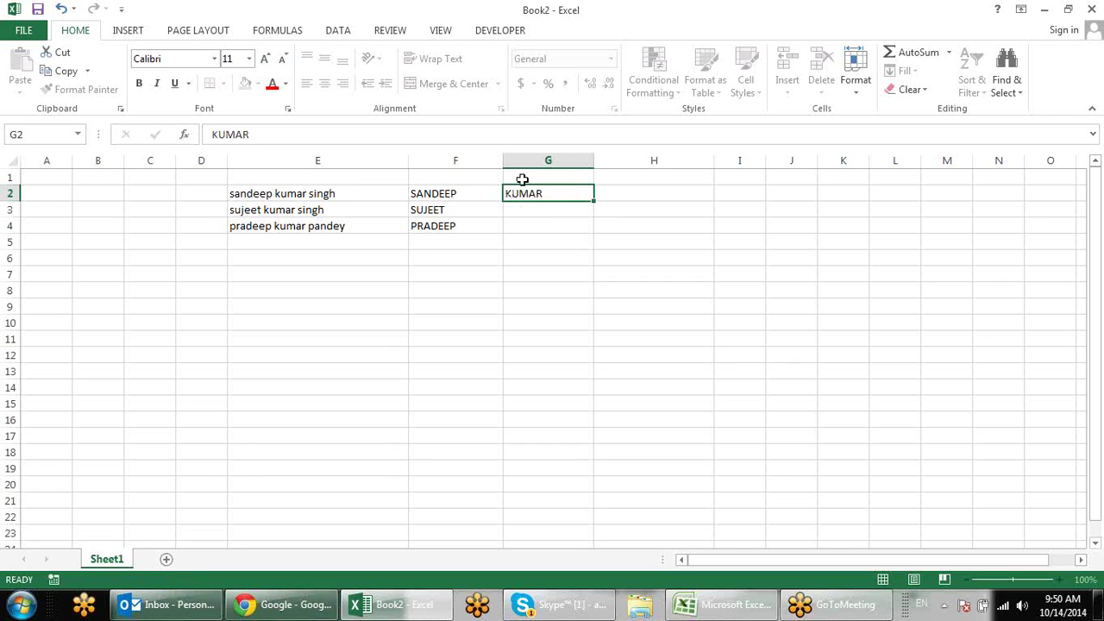
Step: Flash Fill uppercase surnames into H2:H4
key("Right")
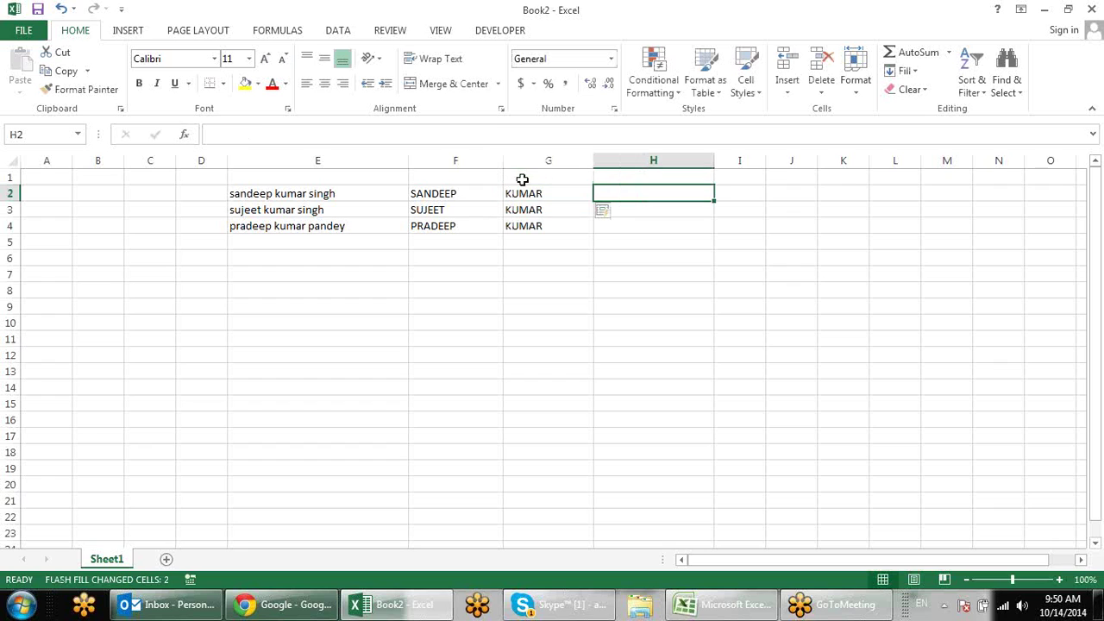
type("SINGH")
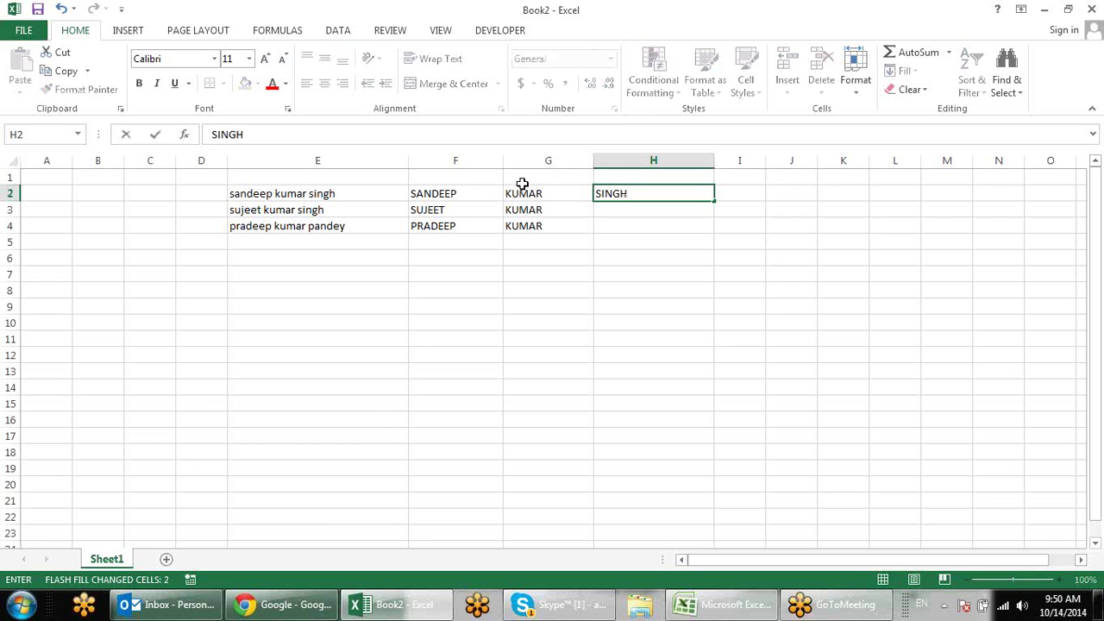
key("ctrl+e")
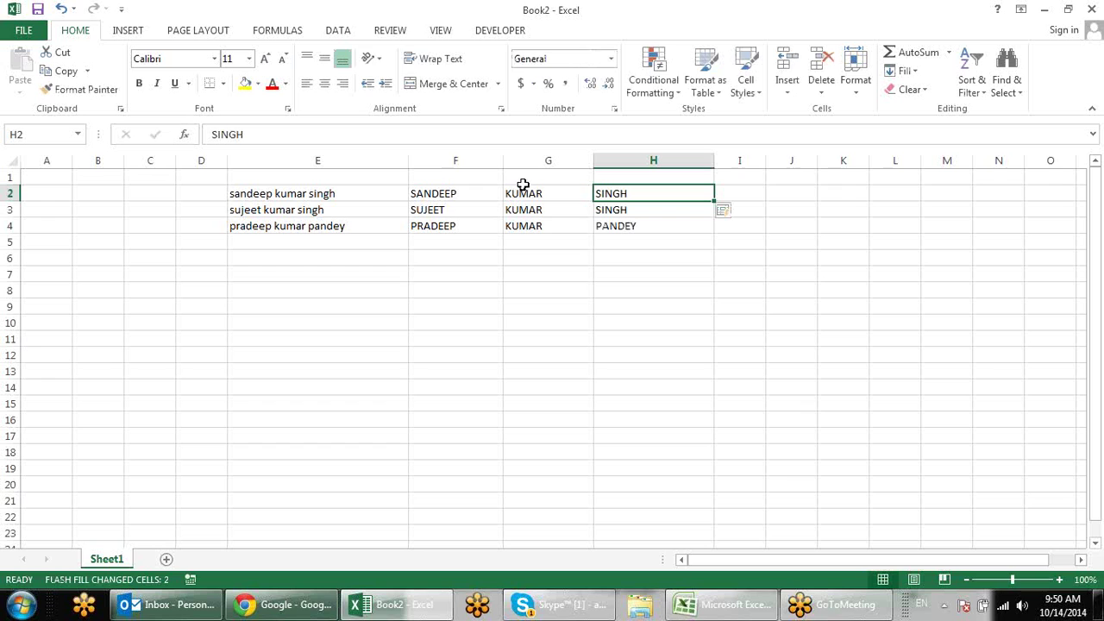
Step: Clear the split names from F2:H4
mouse_move(476, 191)
left_mouse_down()
mouse_move(586, 227)
mouse_move(653, 221)
left_mouse_up()
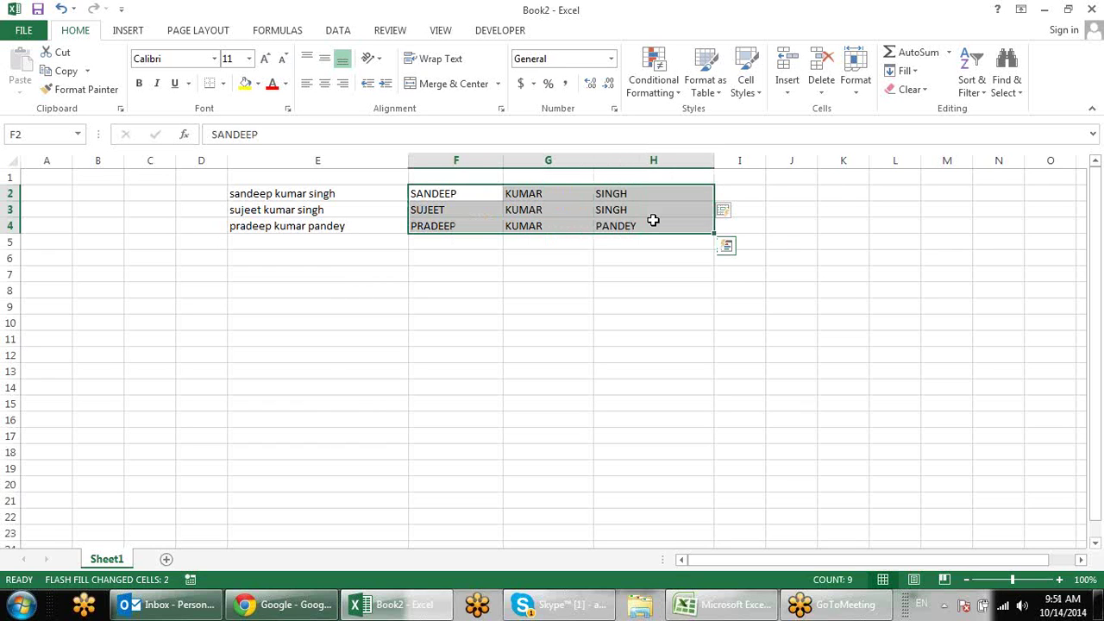
key("Delete")
left_click(592, 253)
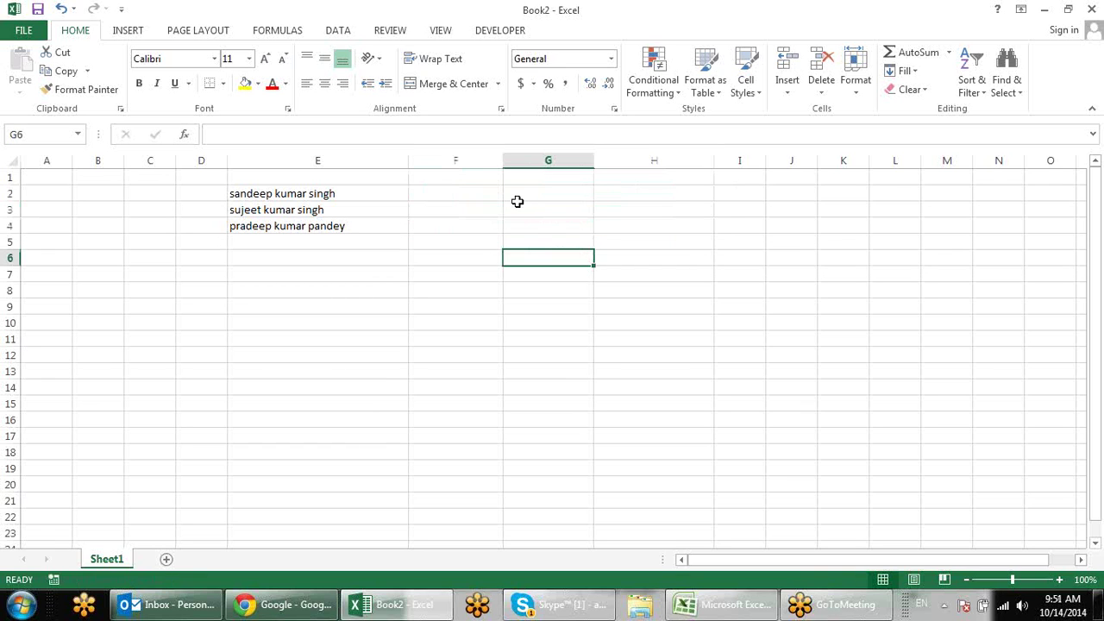
left_click(496, 195)
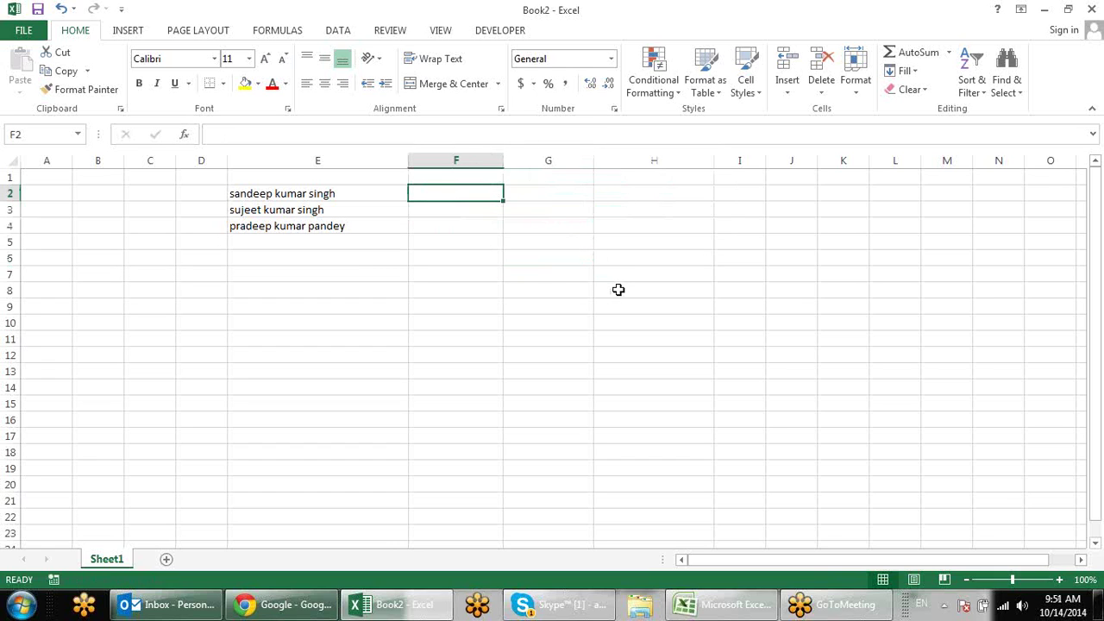
Step: Enter the first name's initials-plus-surname form in F2, Flash Fill F3:F4, then select E2:F4
type("S.K.SINGH")
key("ctrl+Return")
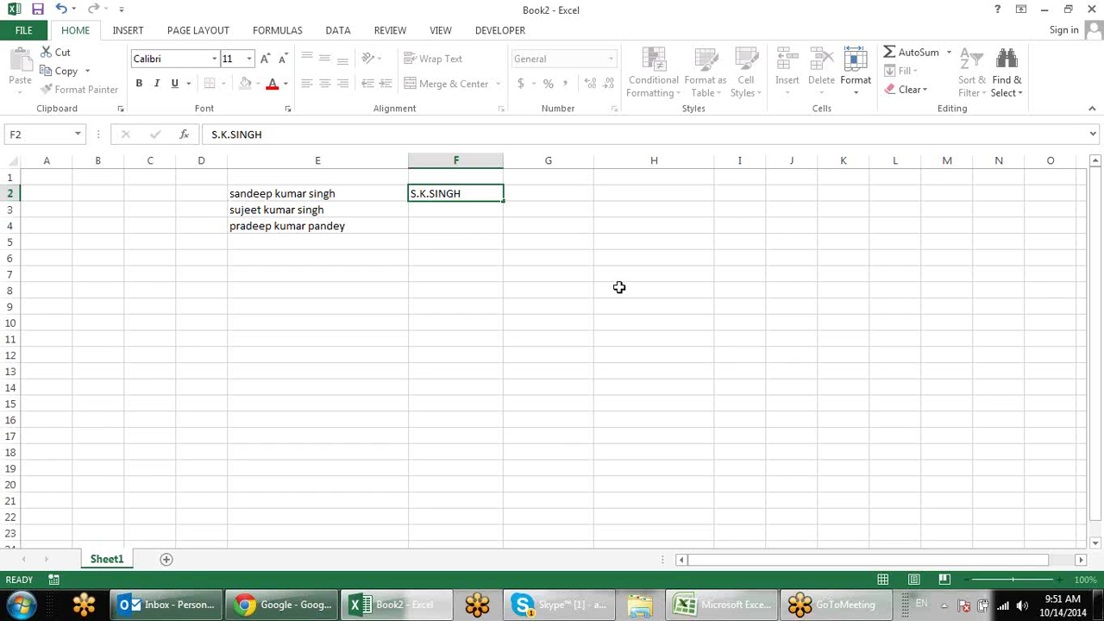
key("ctrl+e")
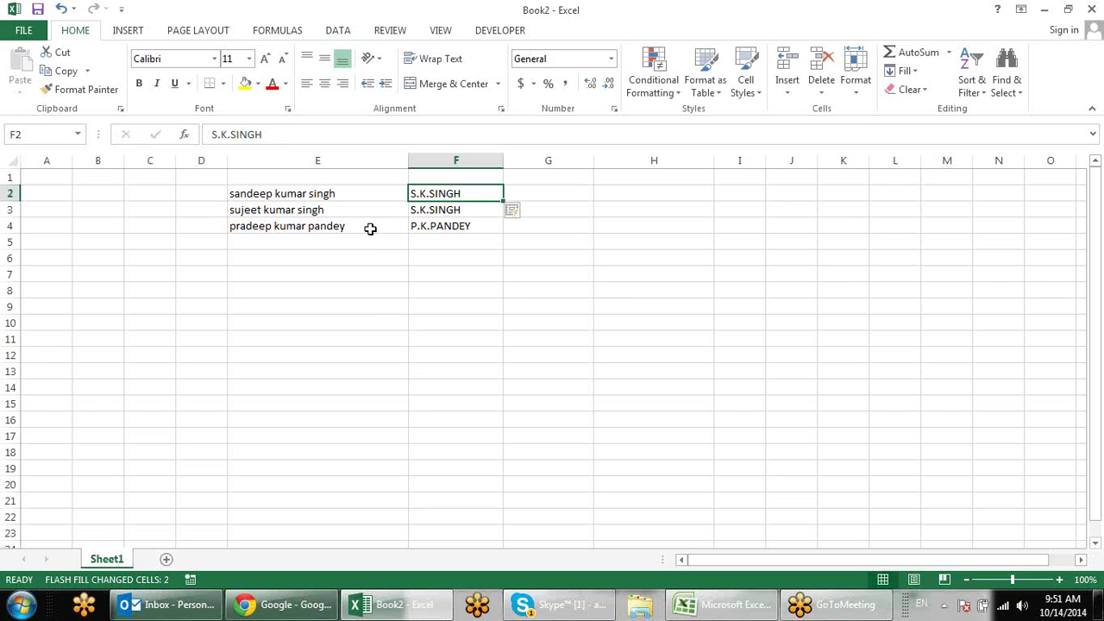
left_click_drag(380, 193, 470, 225)
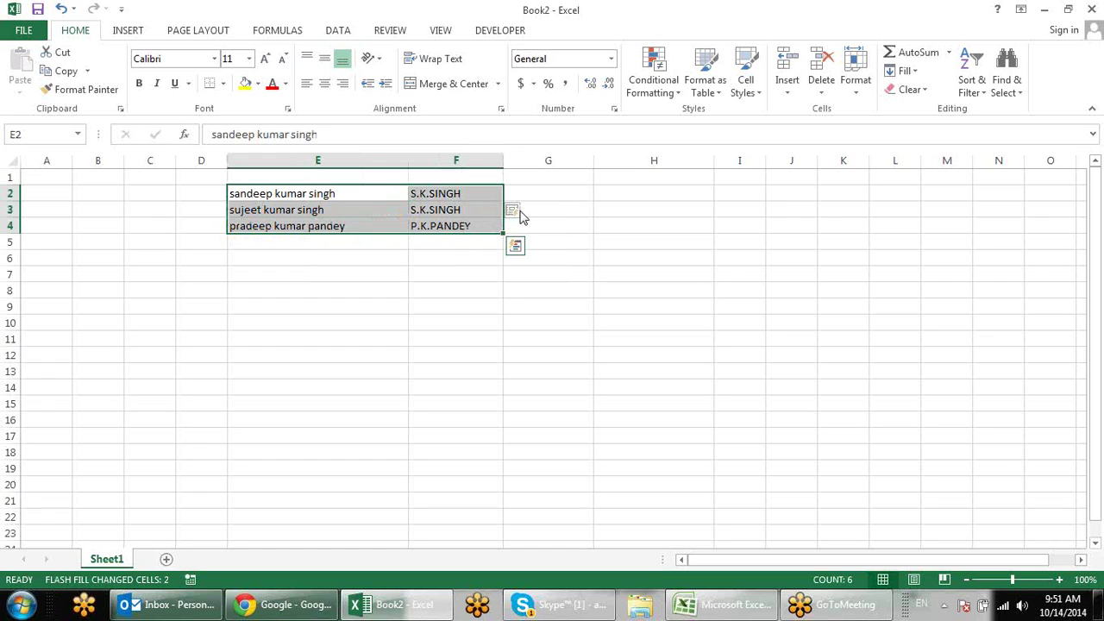
mouse_move(512, 210)
left_click(526, 212)
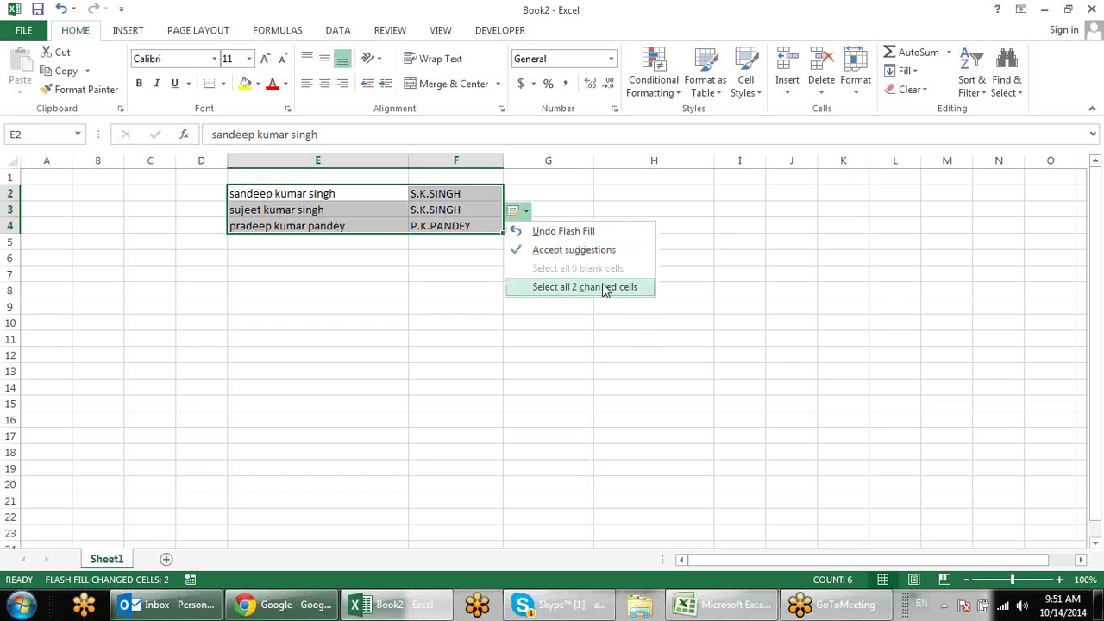
left_click(643, 309)
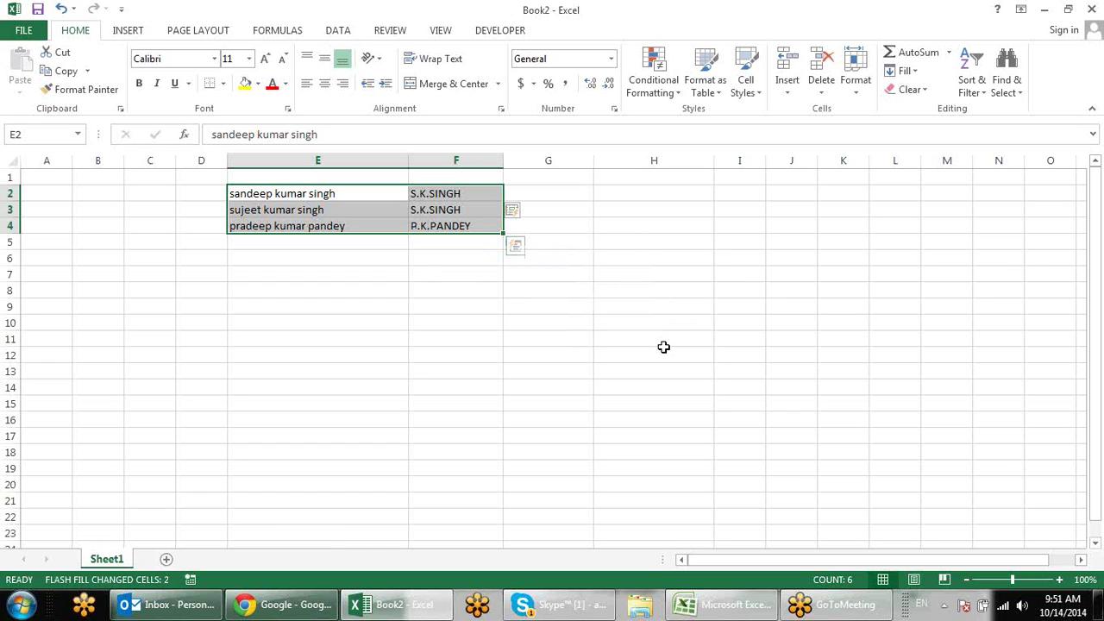
key("ctrl+q")
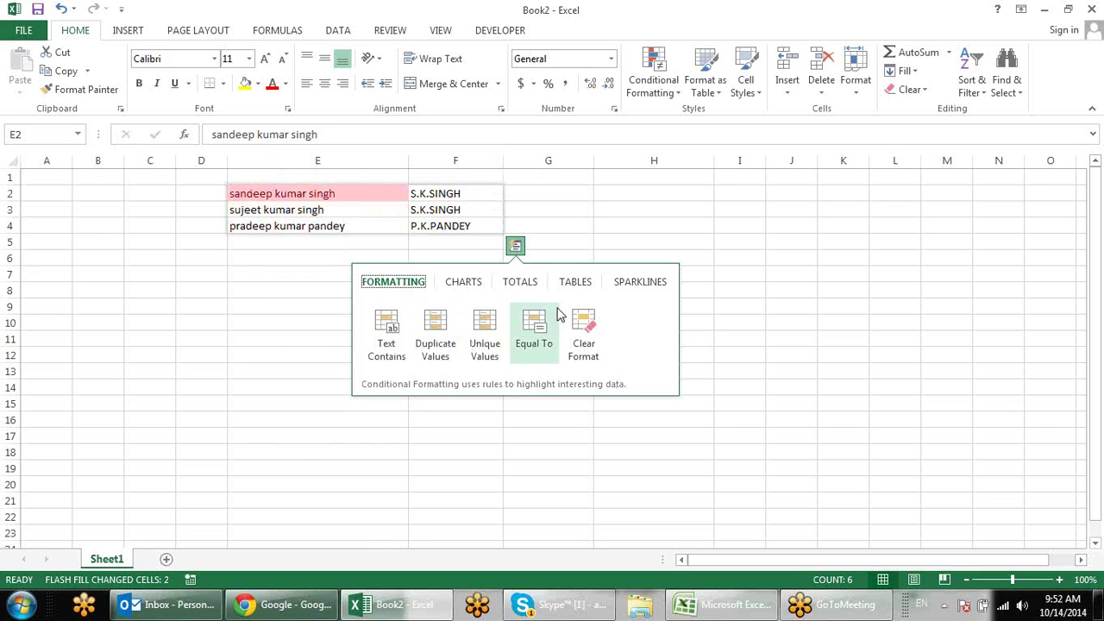
left_click(463, 283)
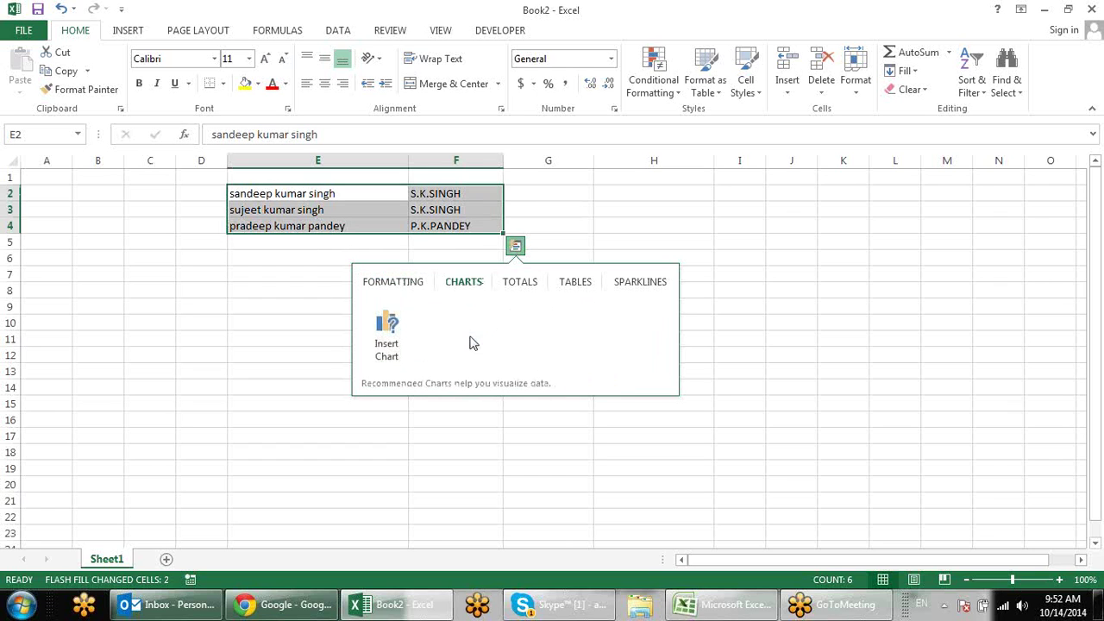
left_click(528, 287)
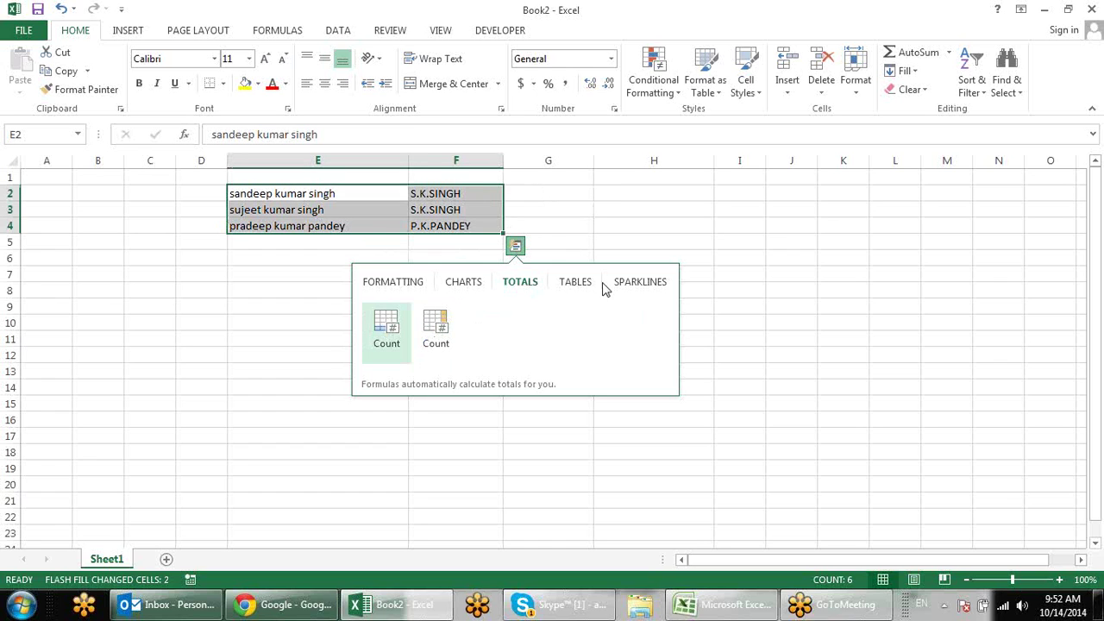
left_click(570, 291)
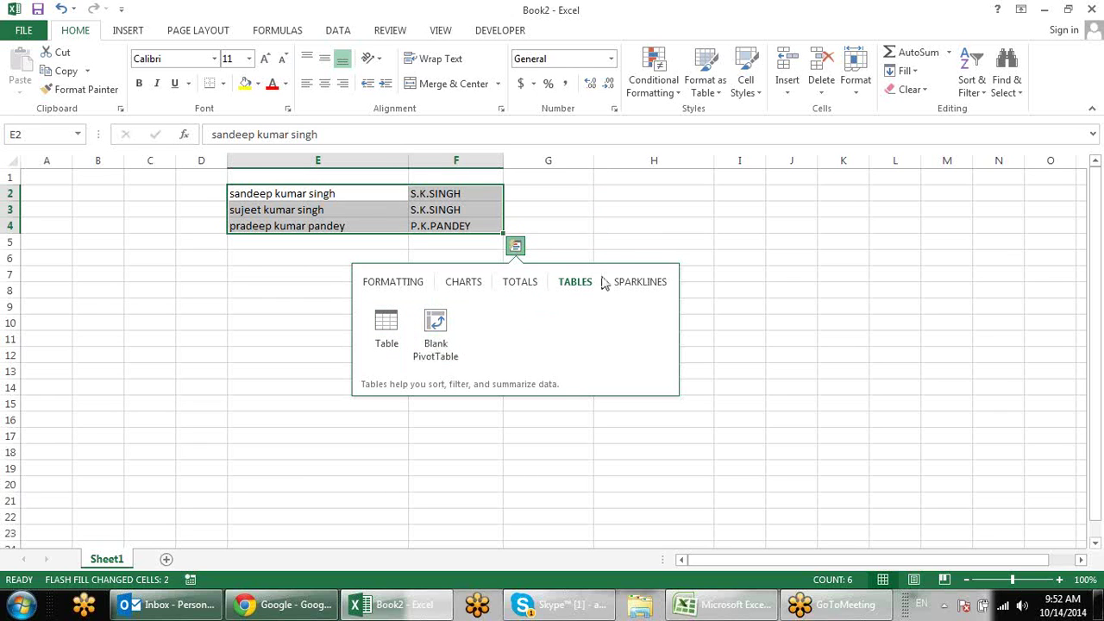
left_click_drag(501, 310, 500, 326)
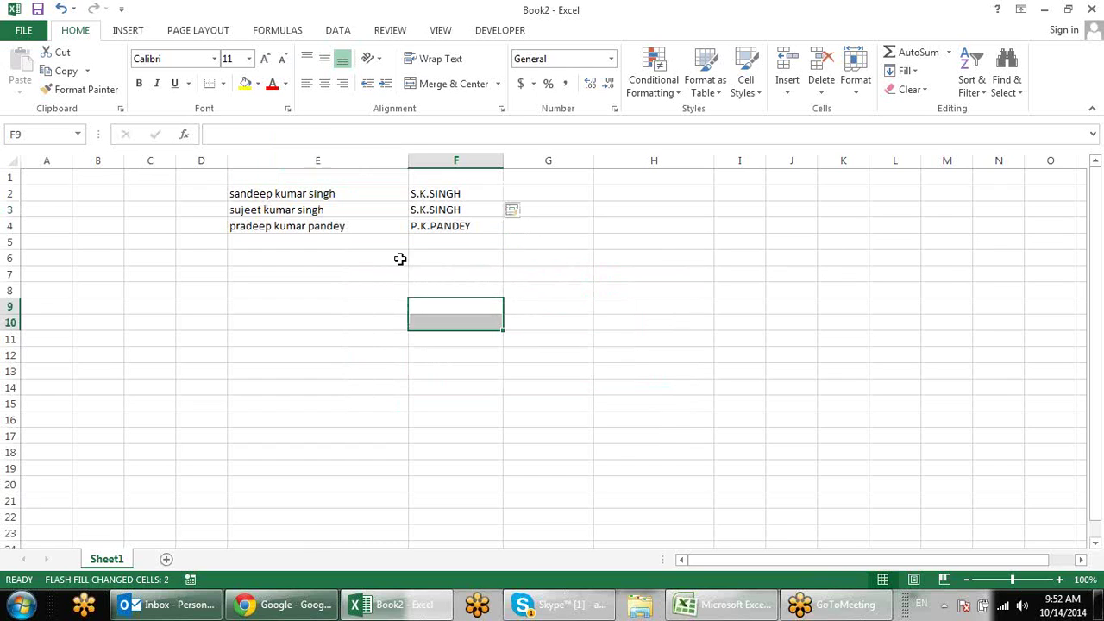
left_click_drag(430, 191, 432, 224)
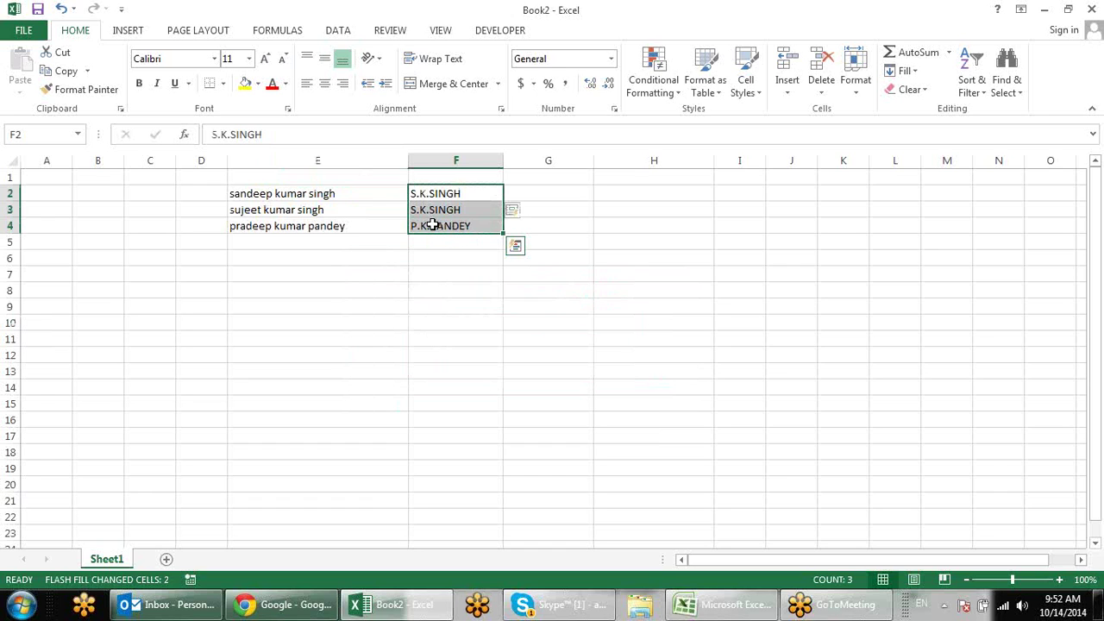
type("12")
Step: Enter sales figures 12, 25 and 24 in F2:F4
key("Return")
type("25")
key("Return")
type("12")
key("Return")
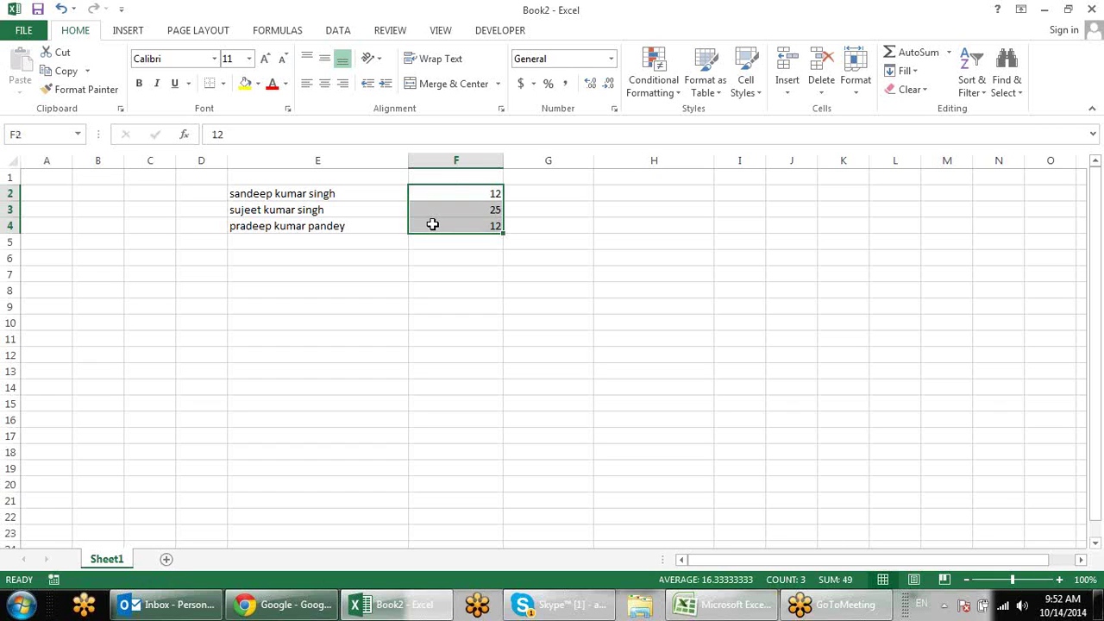
key("Return")
key("Return")
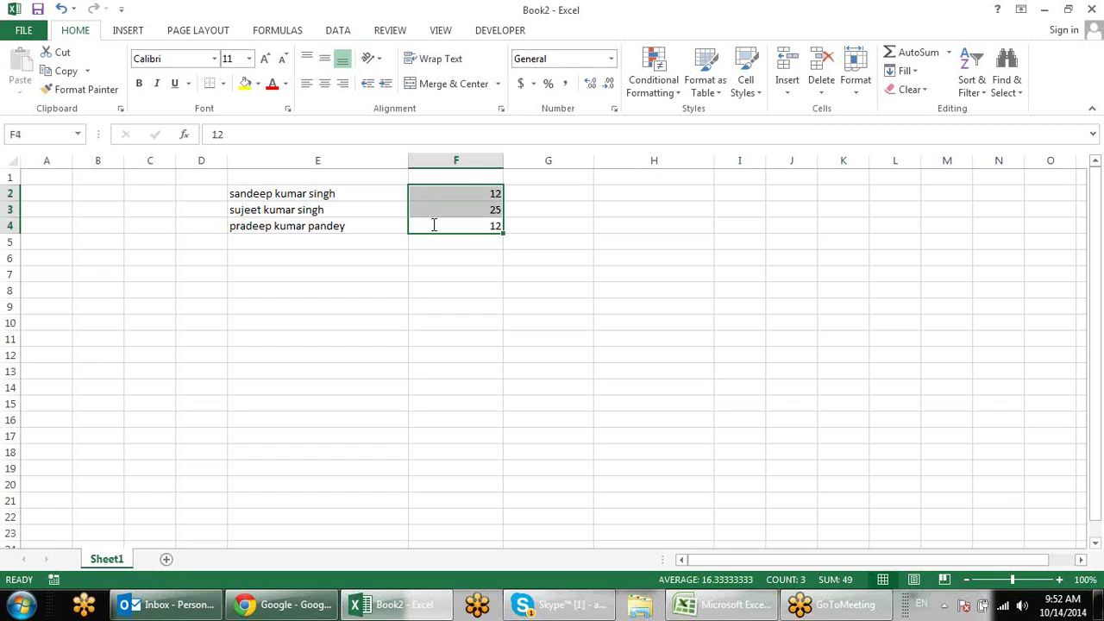
type("24")
key("Return")
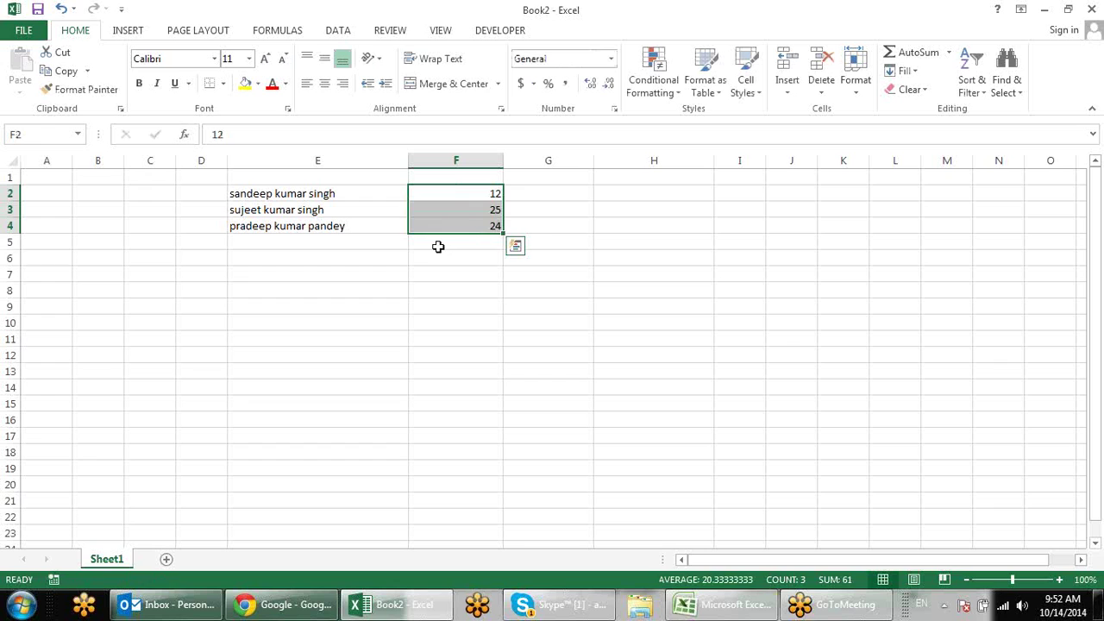
left_click(439, 247)
Step: Add headers Name in E1 and sales in F1, then select the table for Quick Analysis
left_click(381, 179)
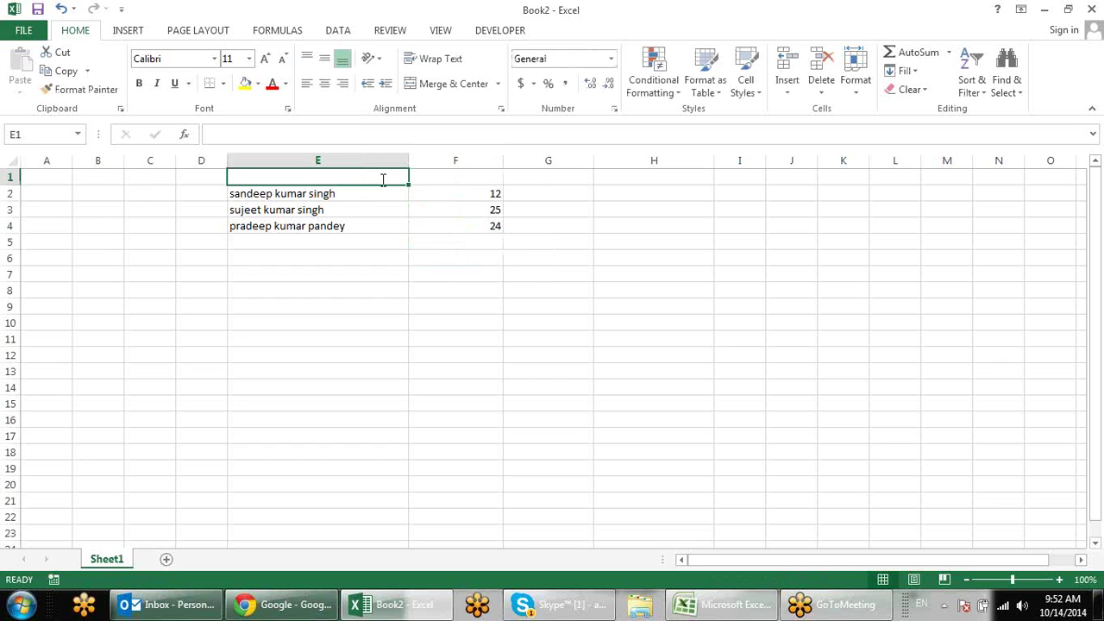
type("nAME")
key("Tab")
type("sa")
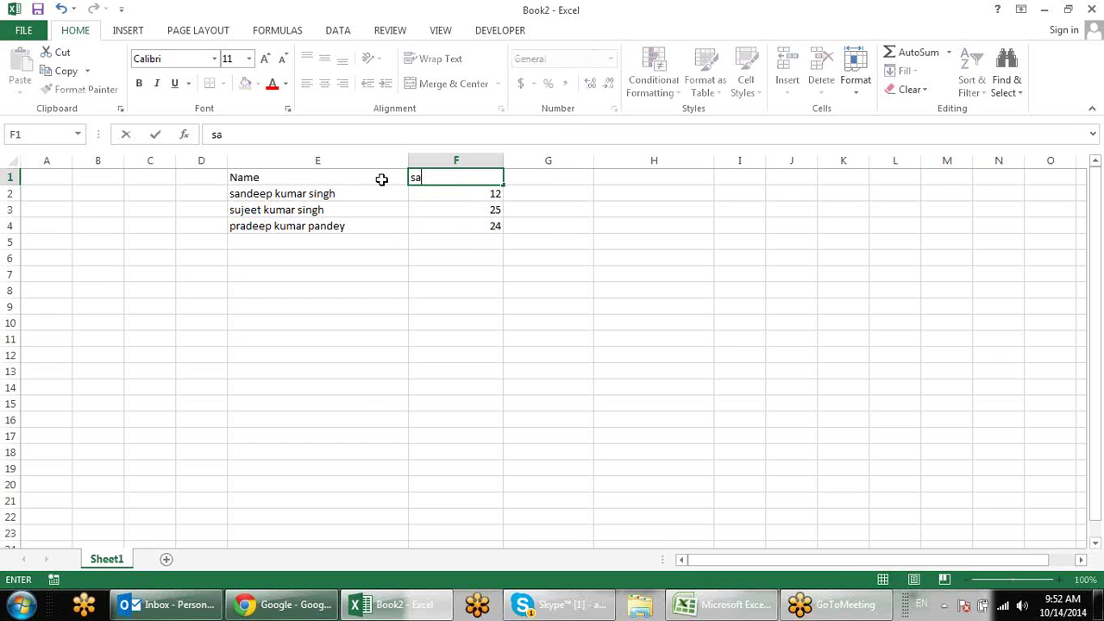
type("les")
key("Return")
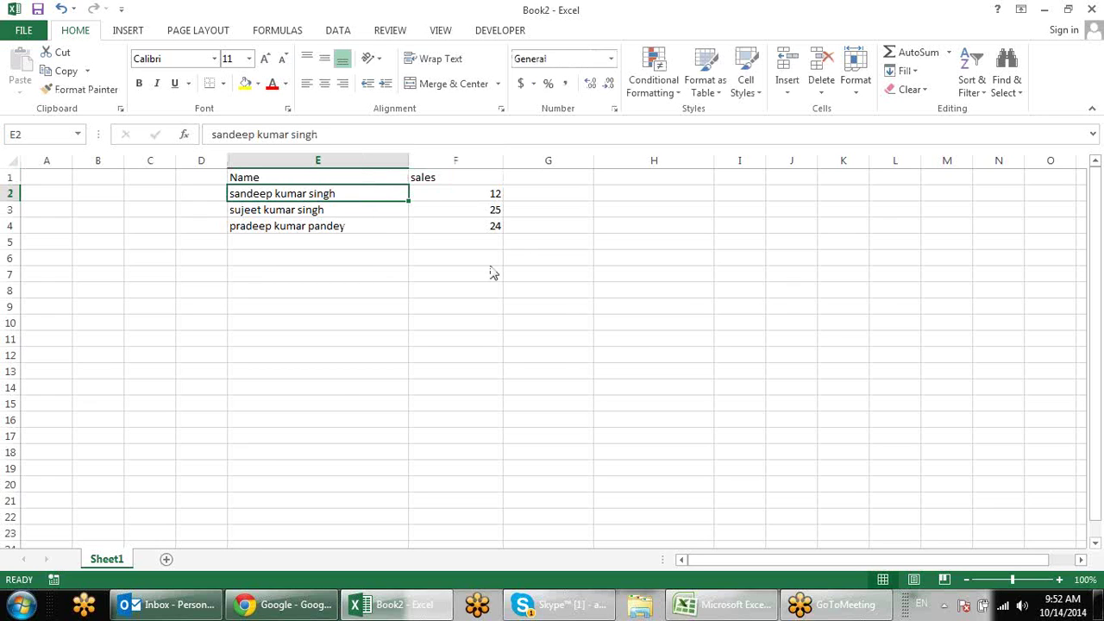
key("ctrl+a")
key("ctrl+q")
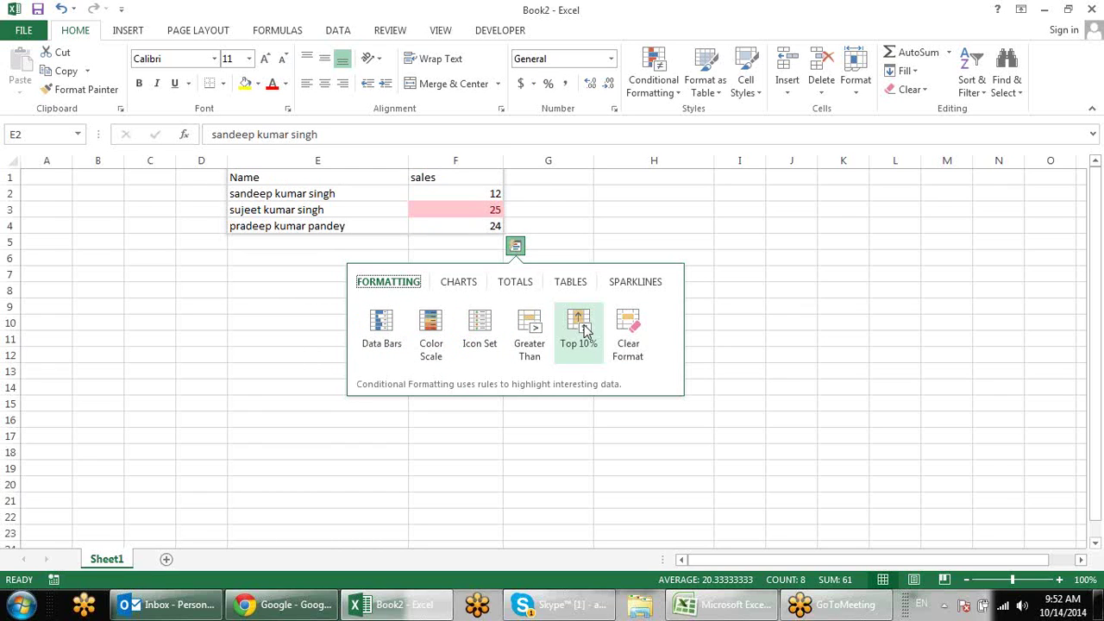
left_click(459, 285)
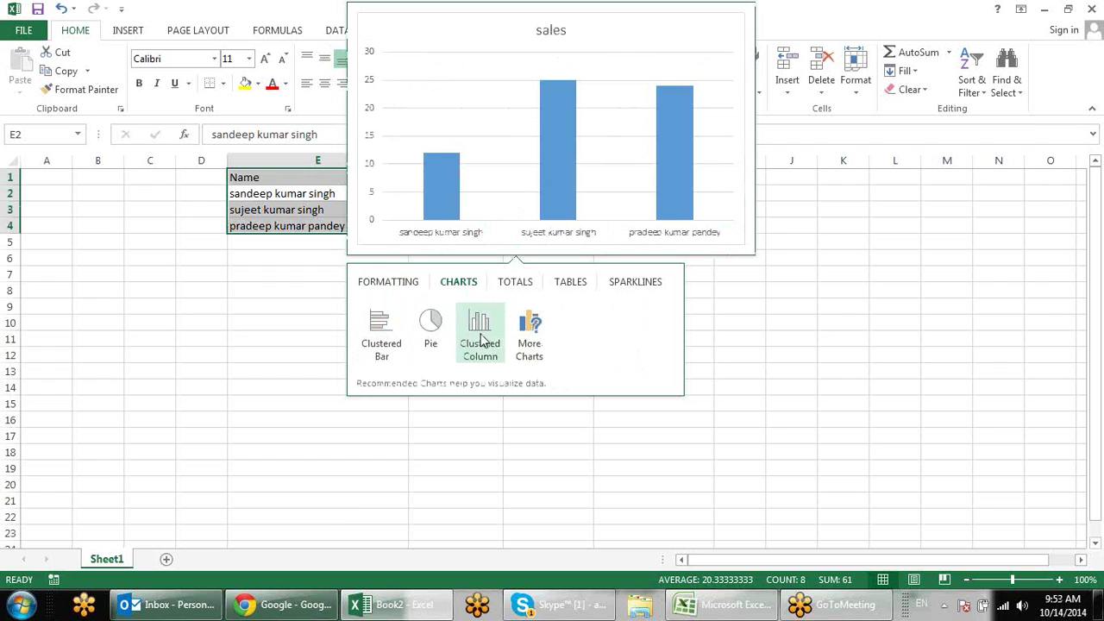
left_click(517, 282)
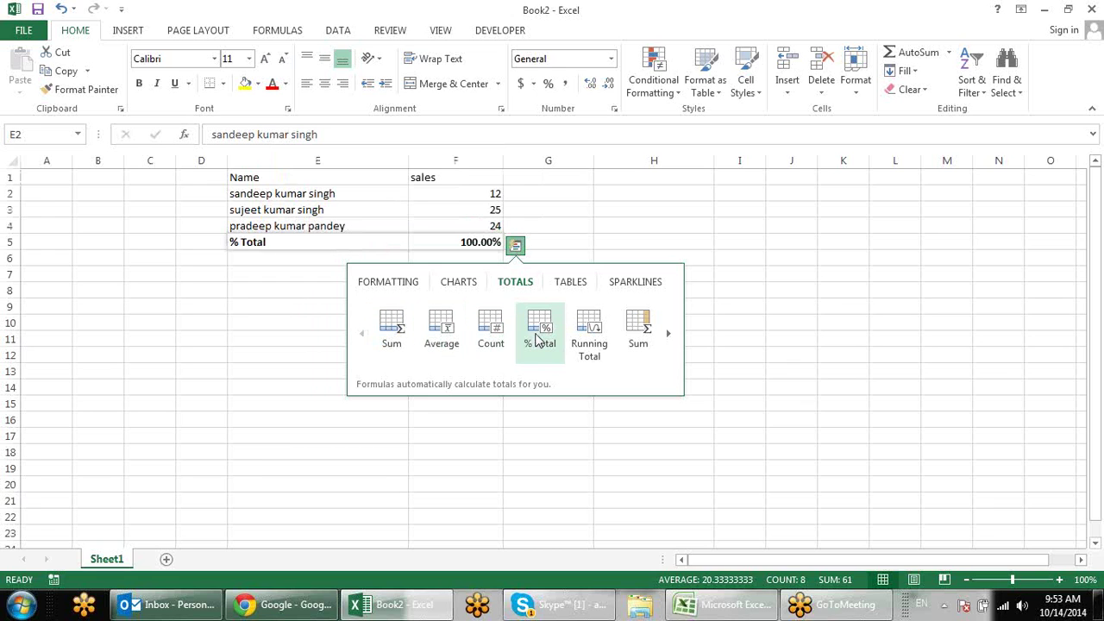
left_click(670, 336)
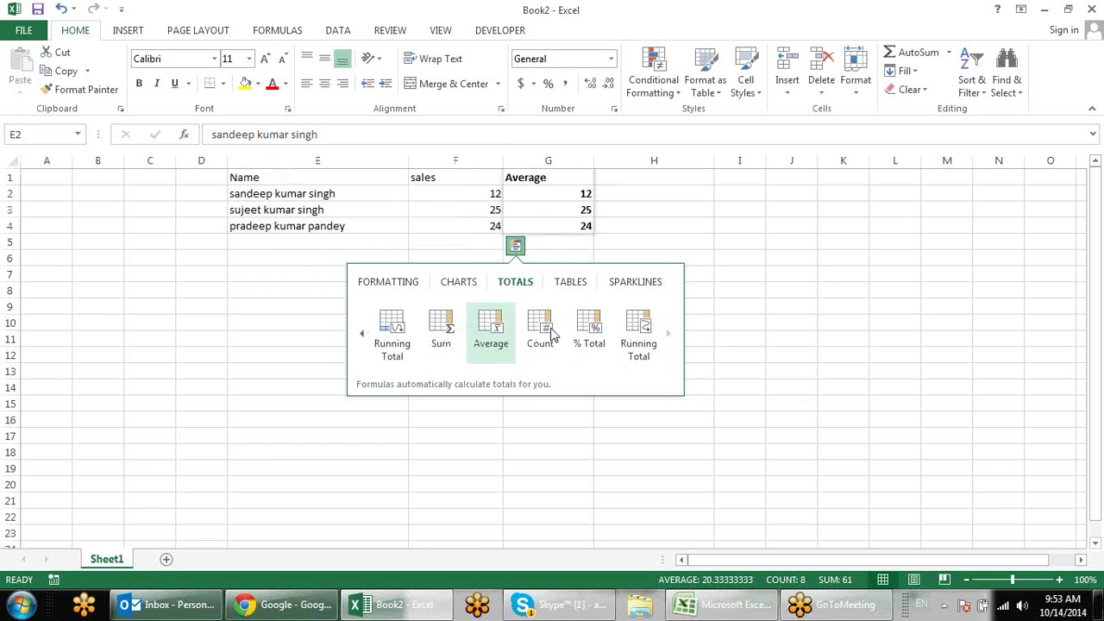
left_click(570, 282)
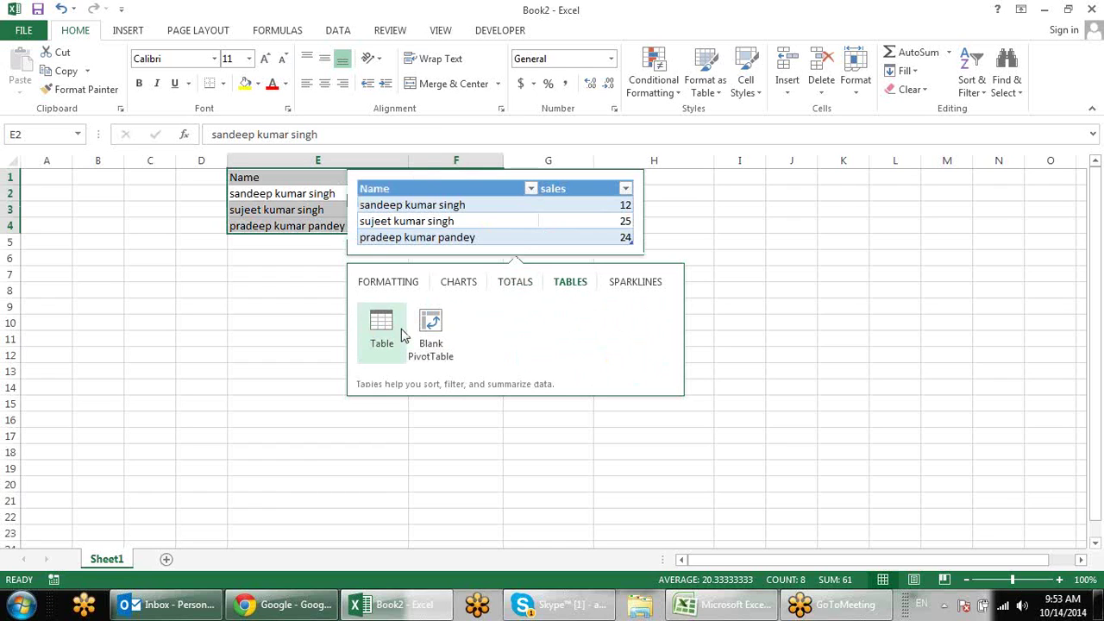
left_click(621, 283)
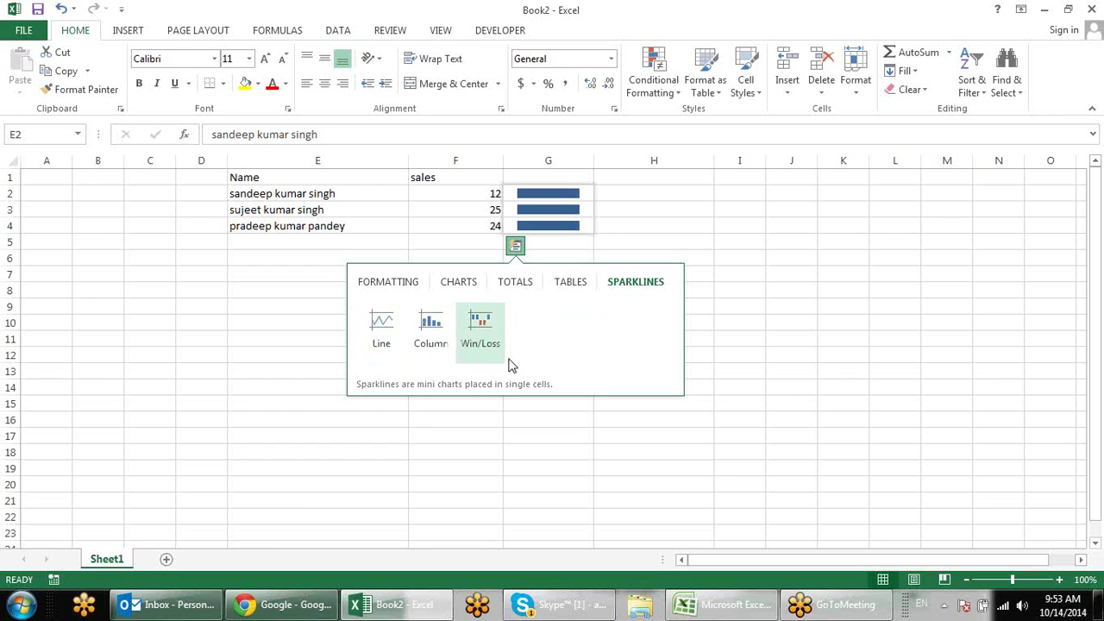
left_click(824, 450)
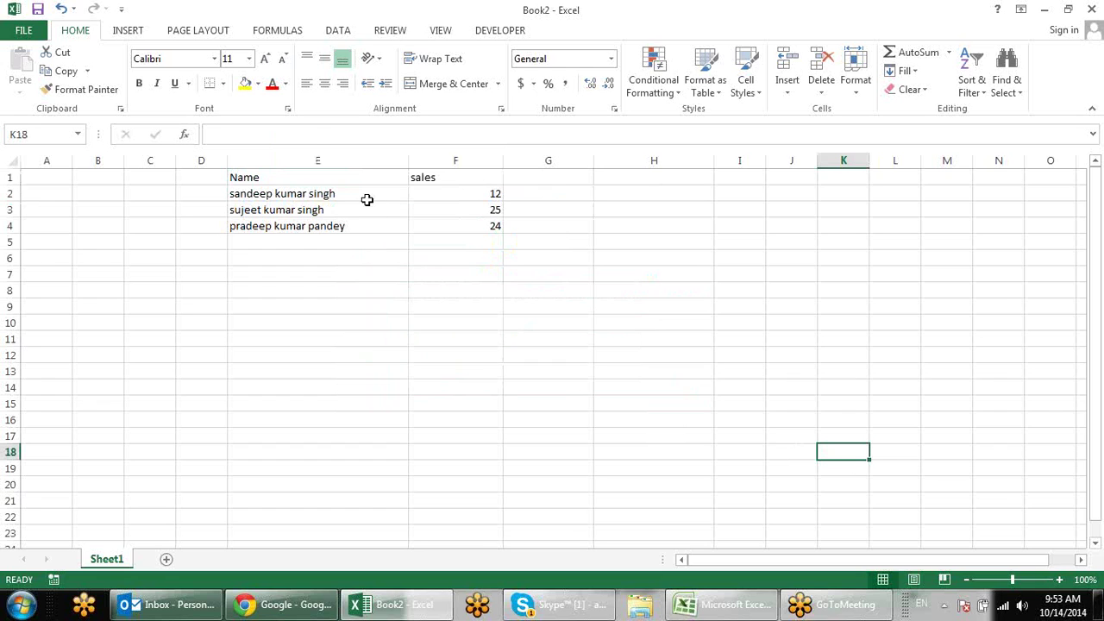
left_click_drag(259, 193, 498, 229)
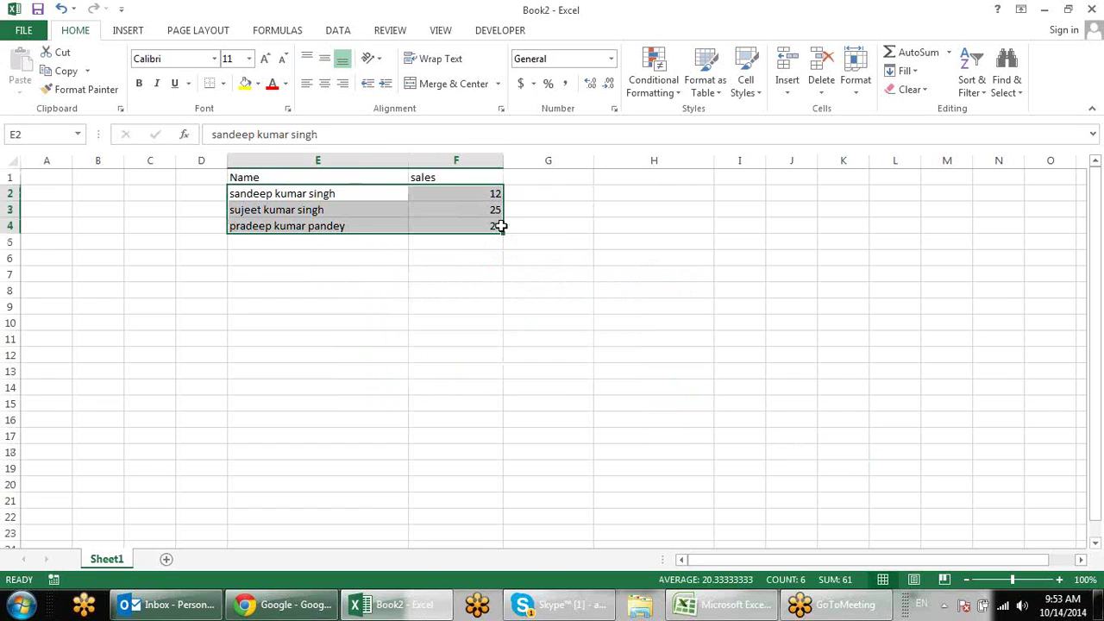
left_click_drag(503, 231, 592, 383)
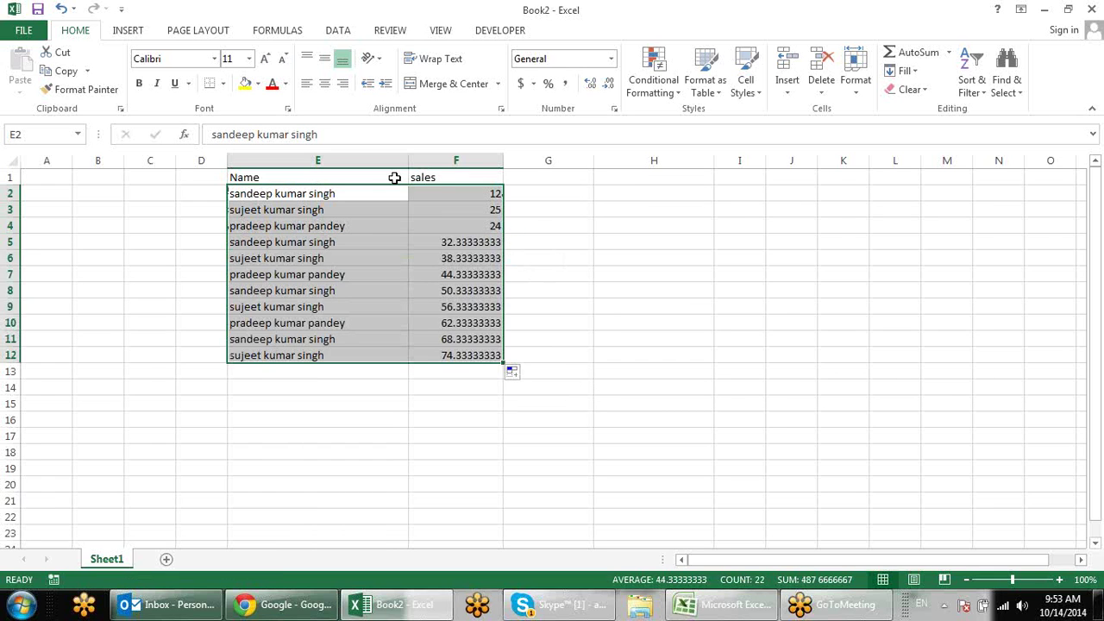
left_click(352, 224)
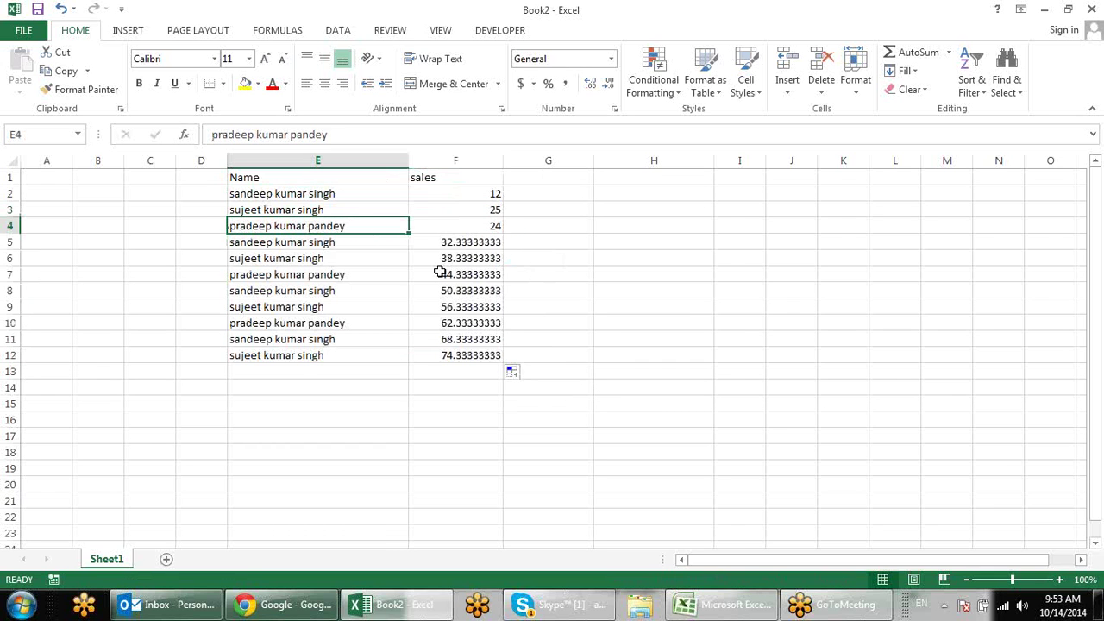
key("ctrl+a")
key("ctrl+q")
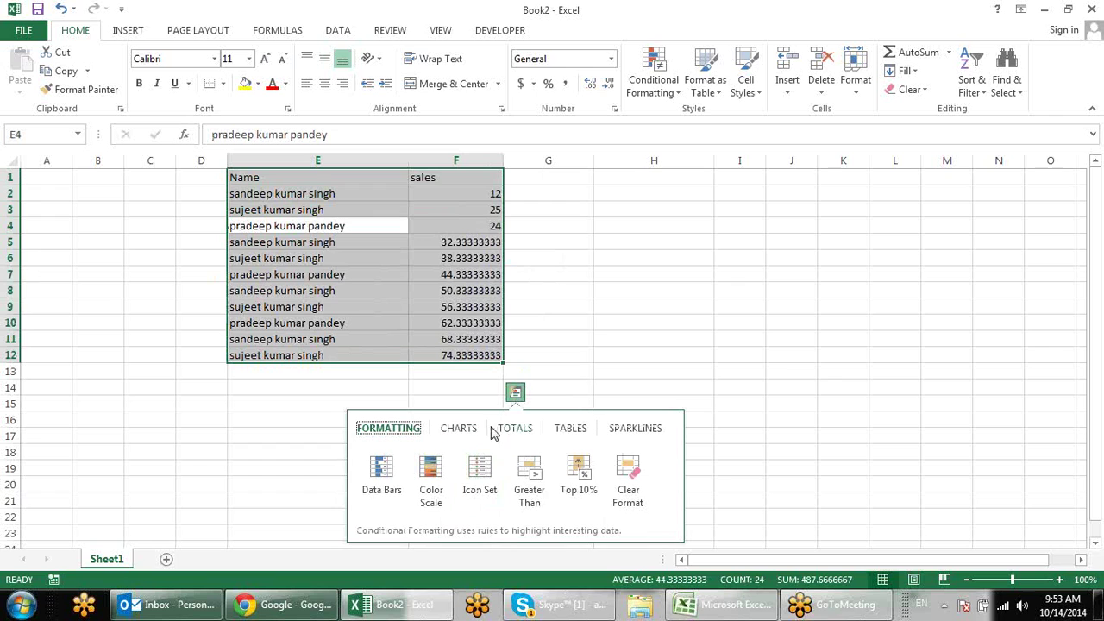
left_click(569, 429)
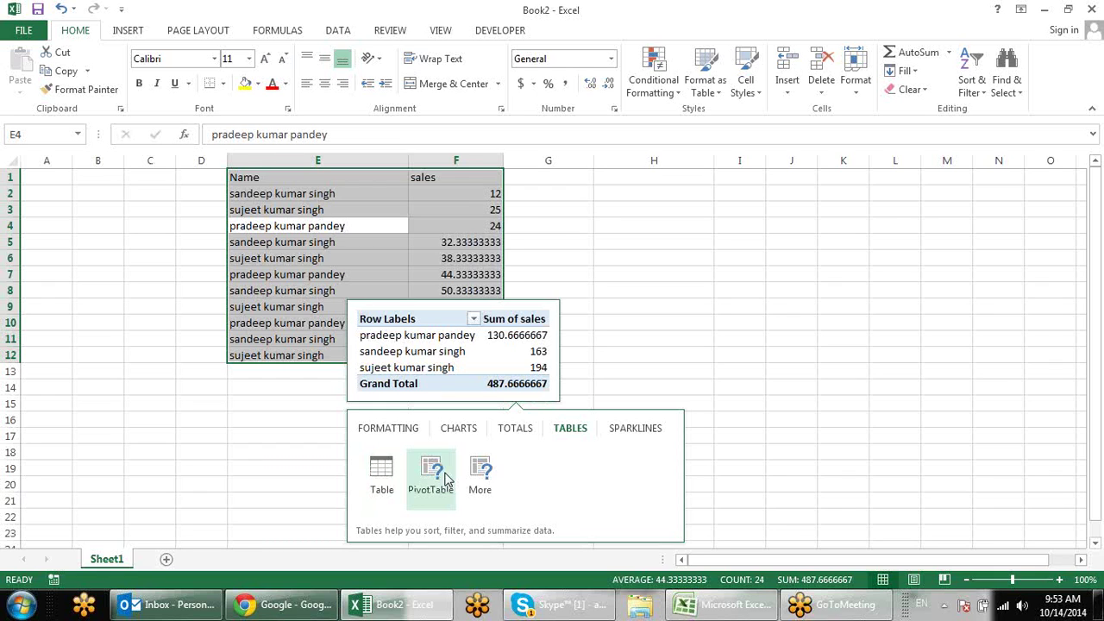
left_click(458, 339)
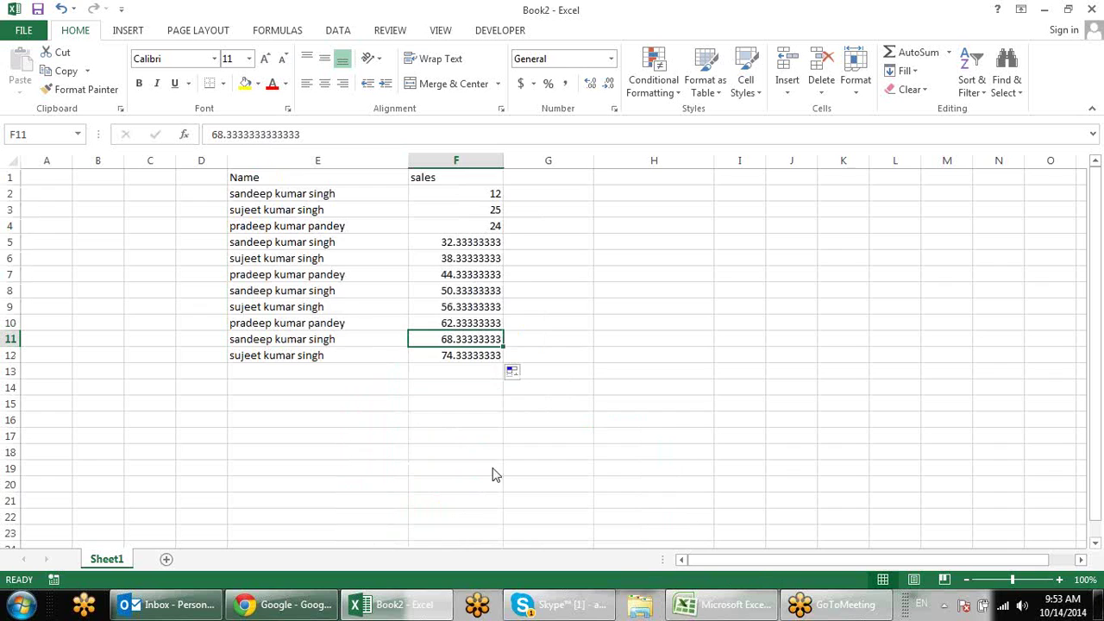
key("ctrl+q")
left_click(571, 429)
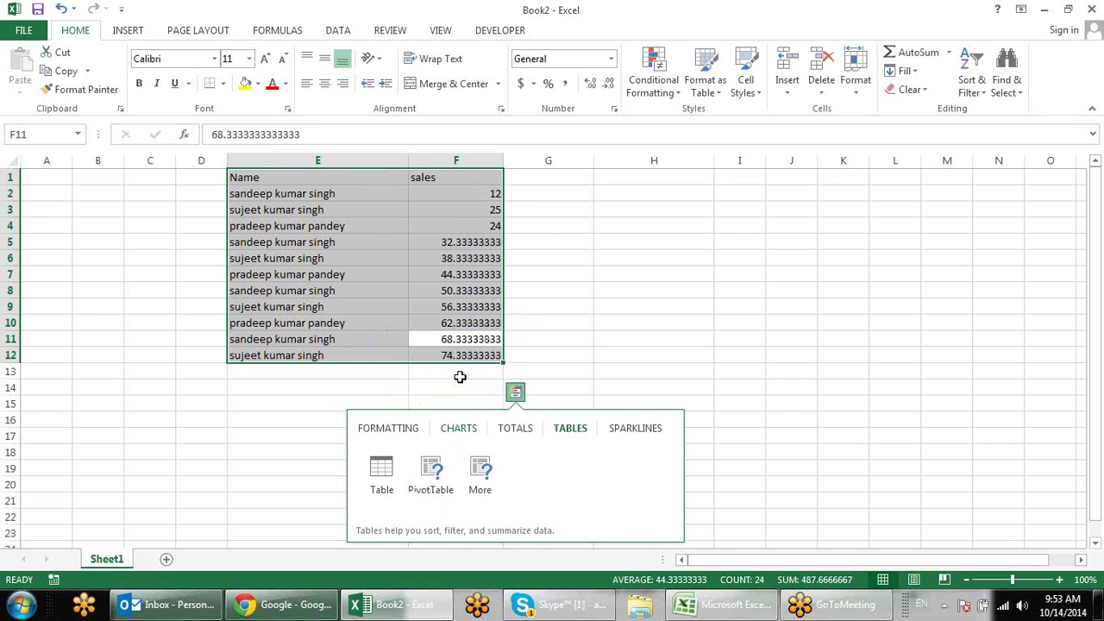
left_click_drag(458, 376, 458, 451)
left_click(415, 261)
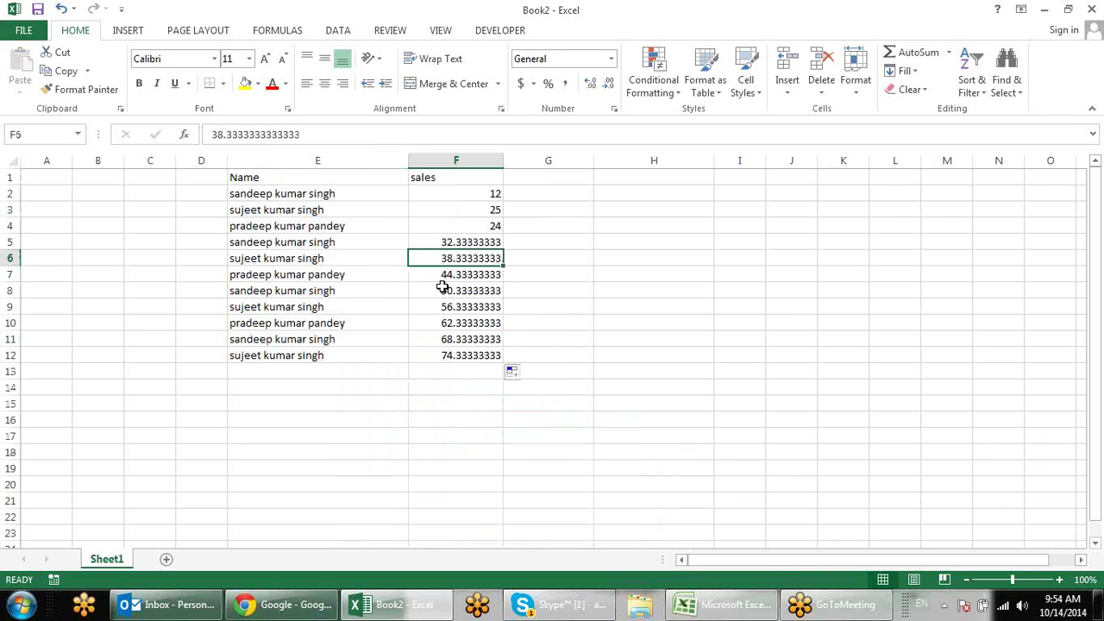
key("ctrl+q")
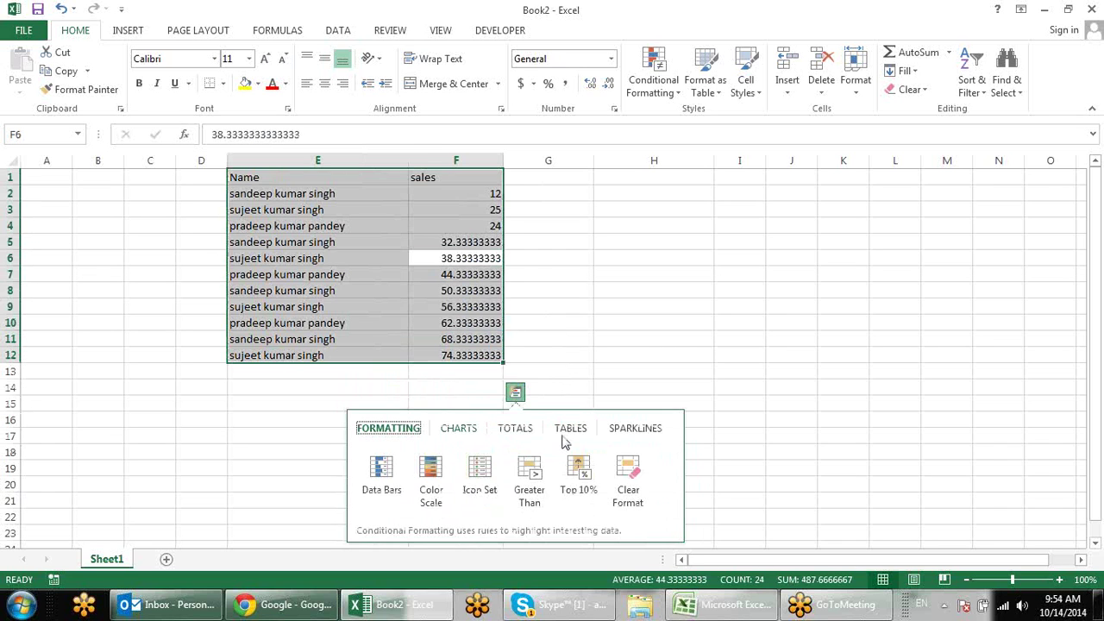
left_click(560, 431)
mouse_move(430, 477)
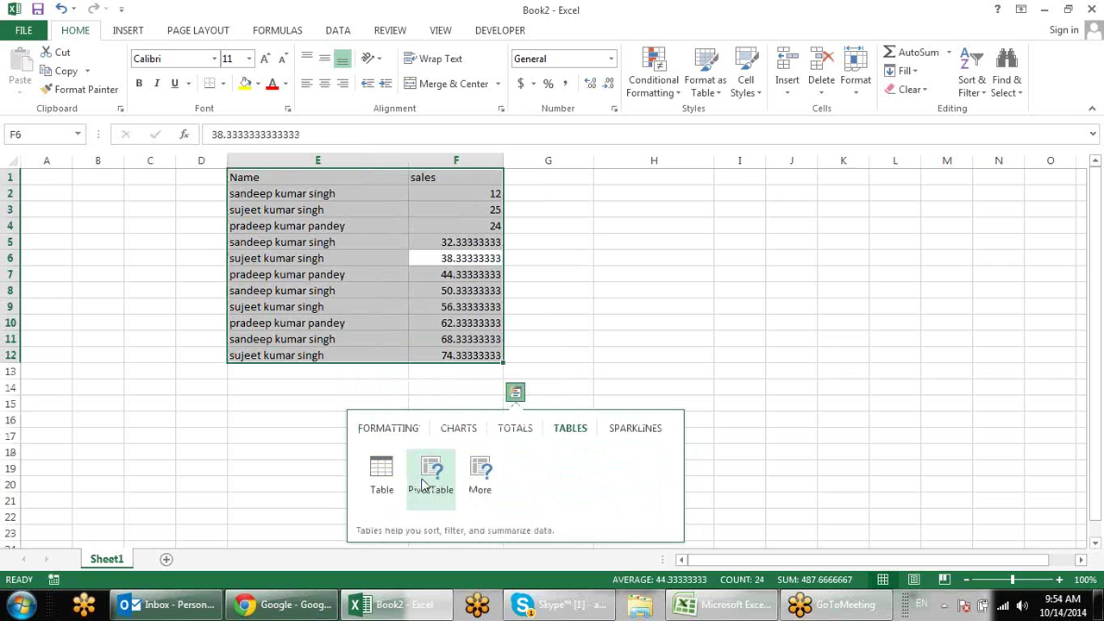
left_click(427, 483)
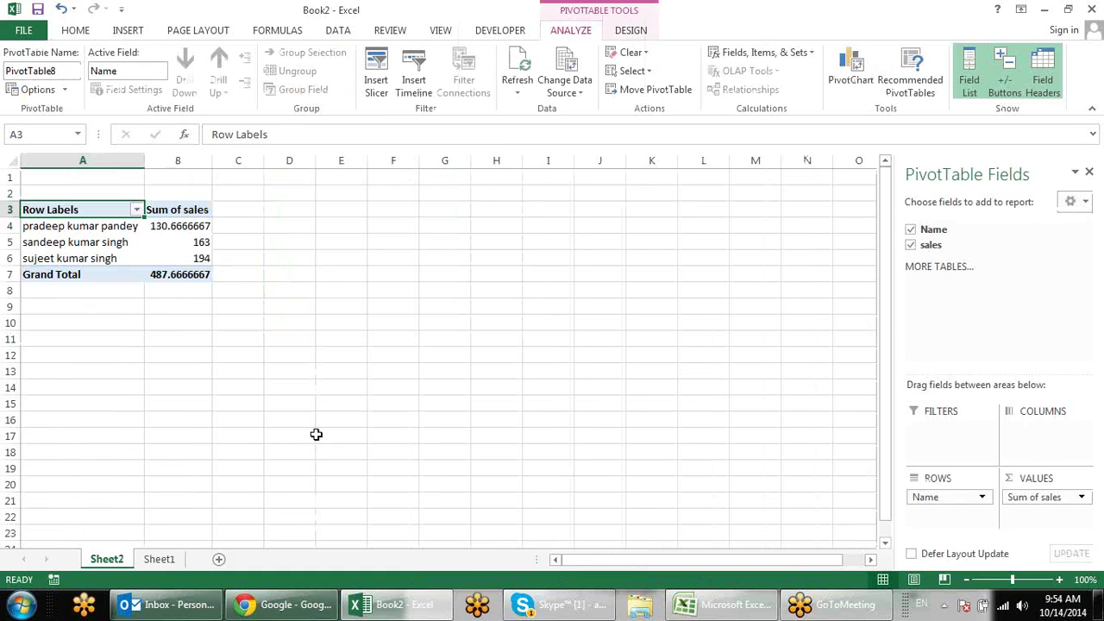
key("ctrl+z")
left_click(312, 434)
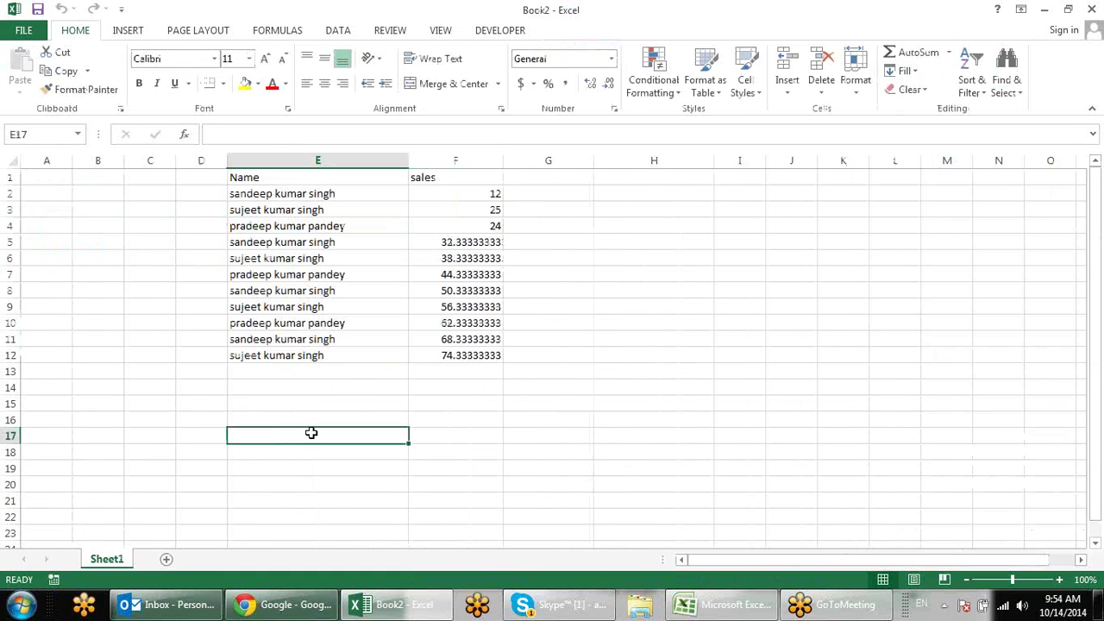
left_click(337, 257)
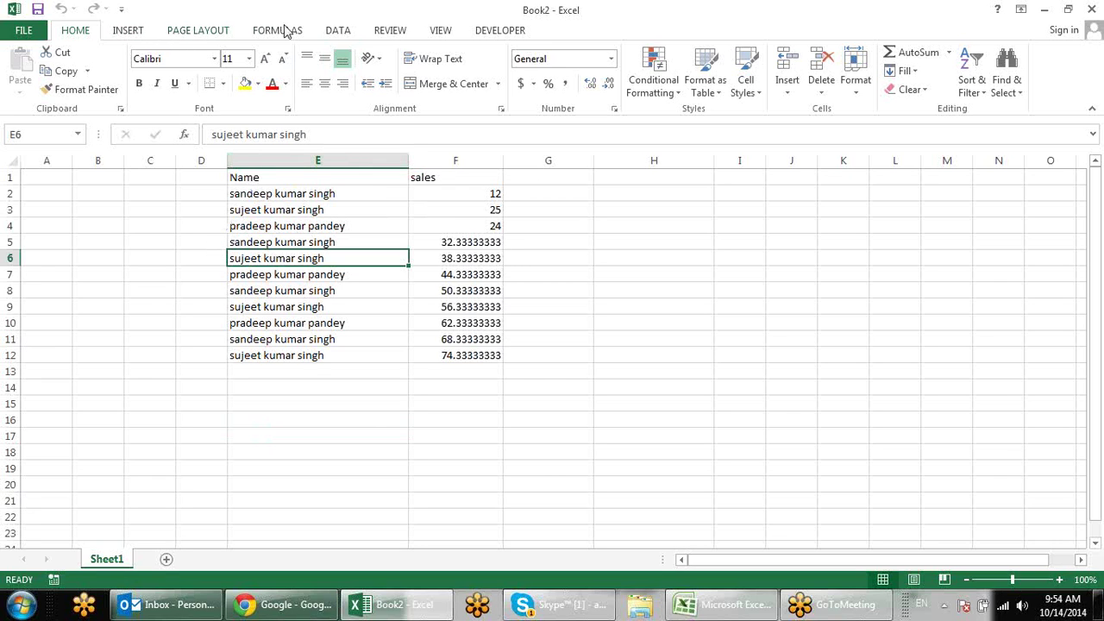
left_click(338, 33)
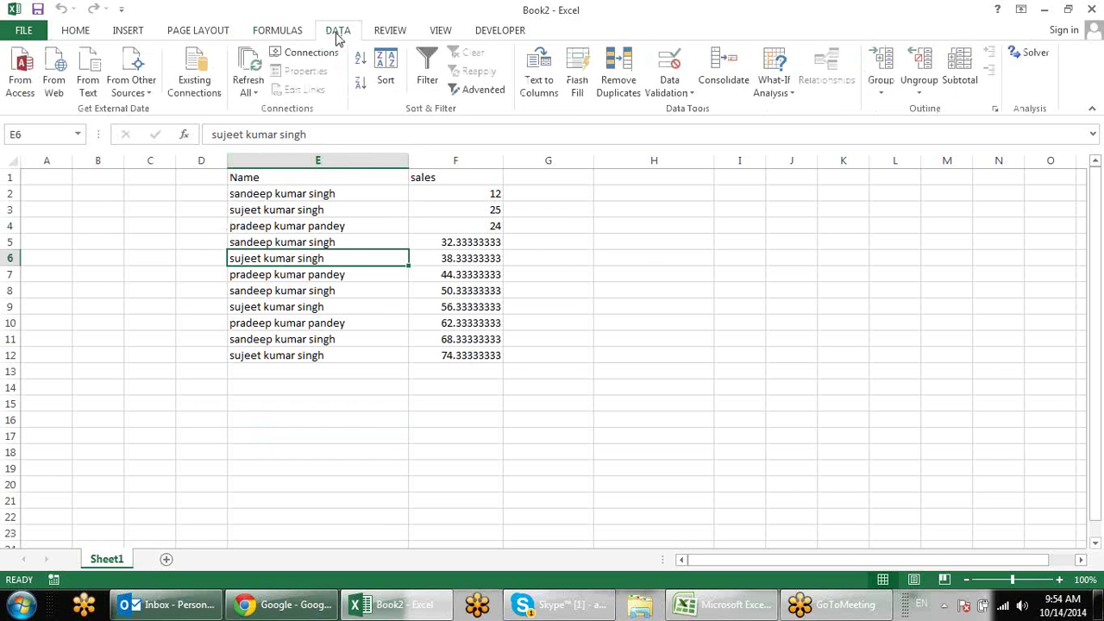
left_click(142, 33)
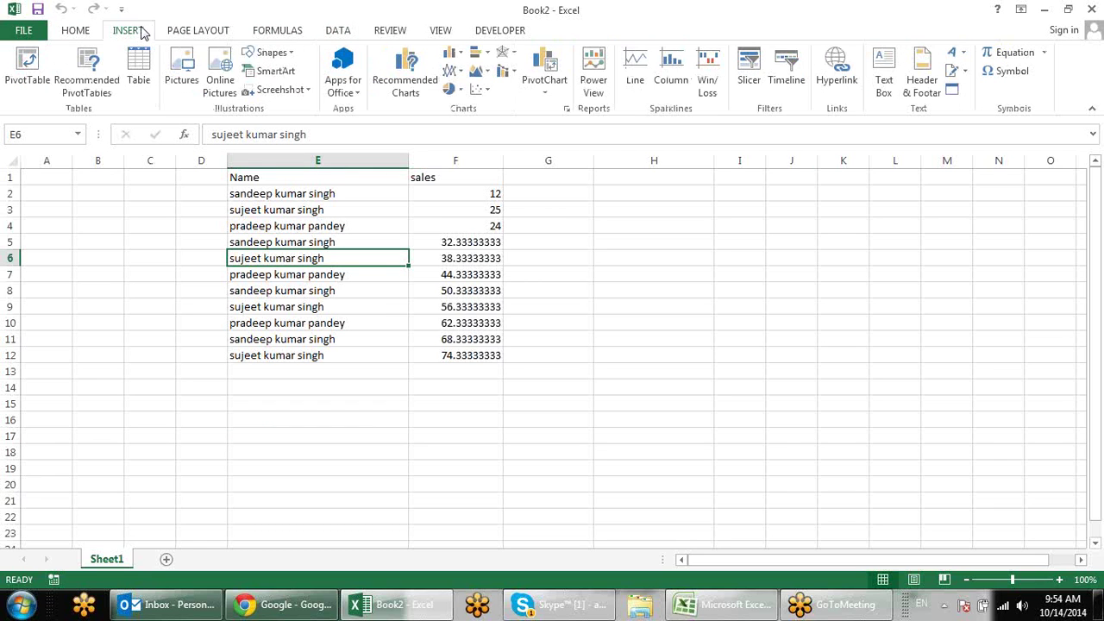
left_click(101, 93)
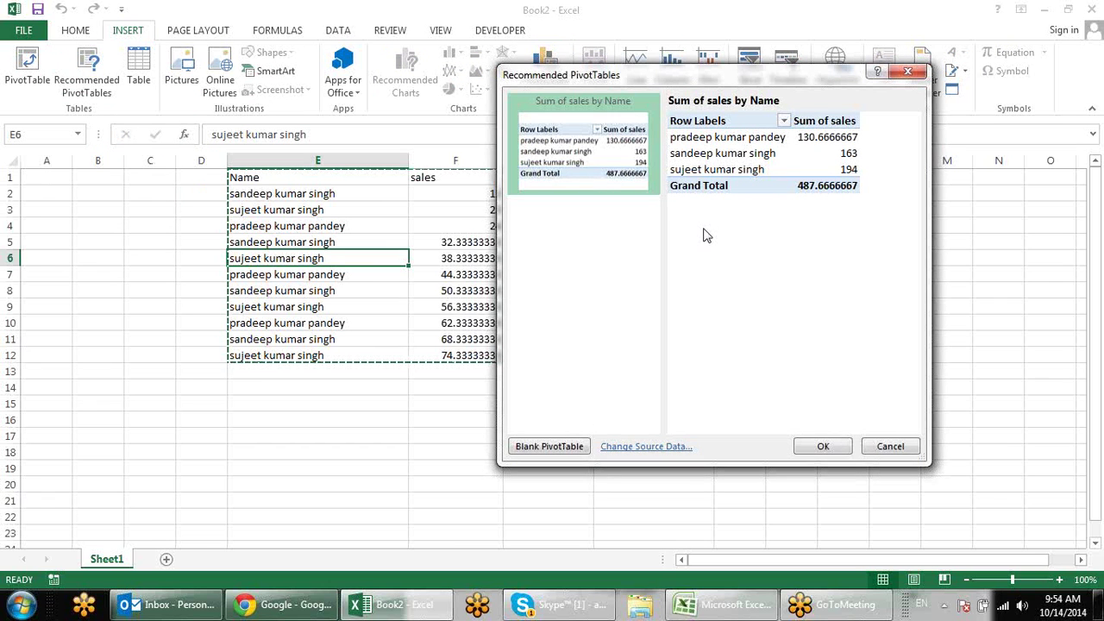
key("Escape")
key("Escape")
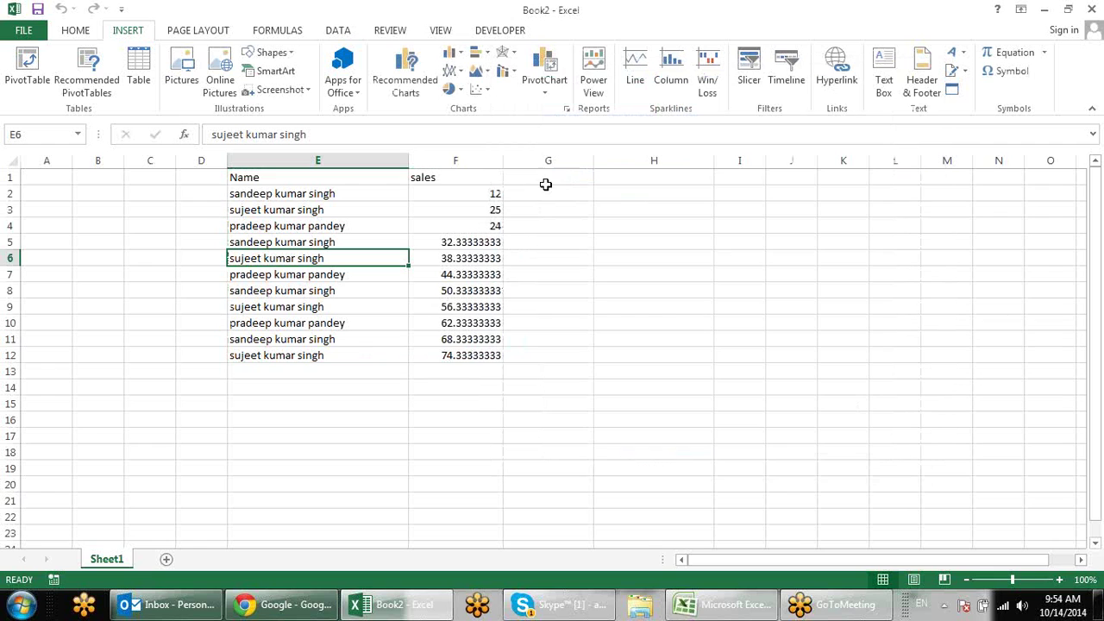
Step: Insert a City column before sales holding palwal, faridabad and delhi in F2:F4
right_click(483, 161)
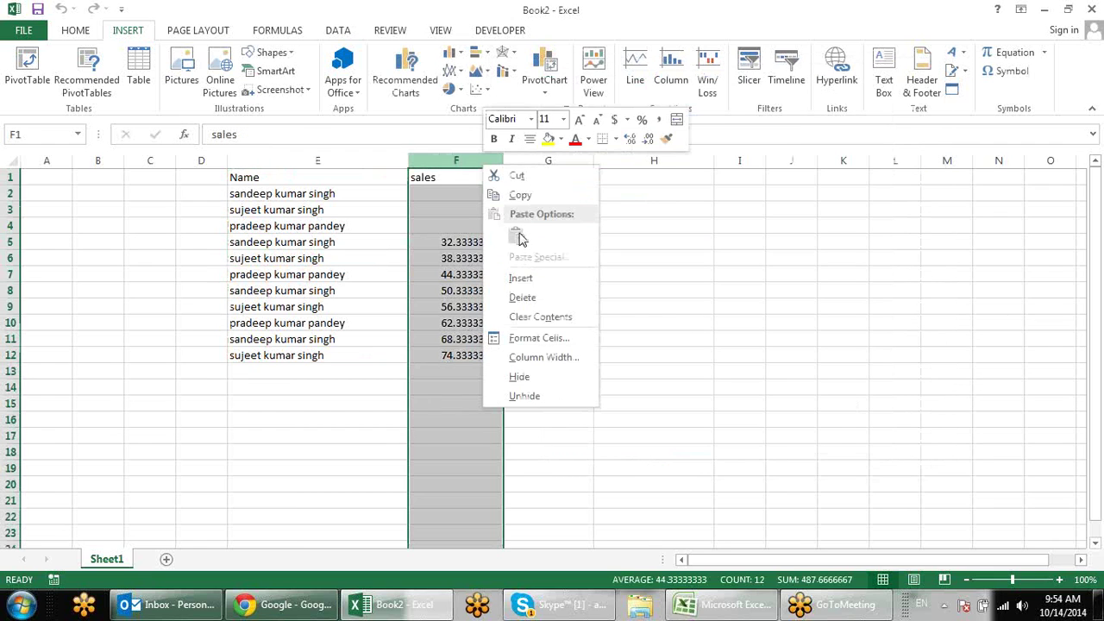
left_click(522, 279)
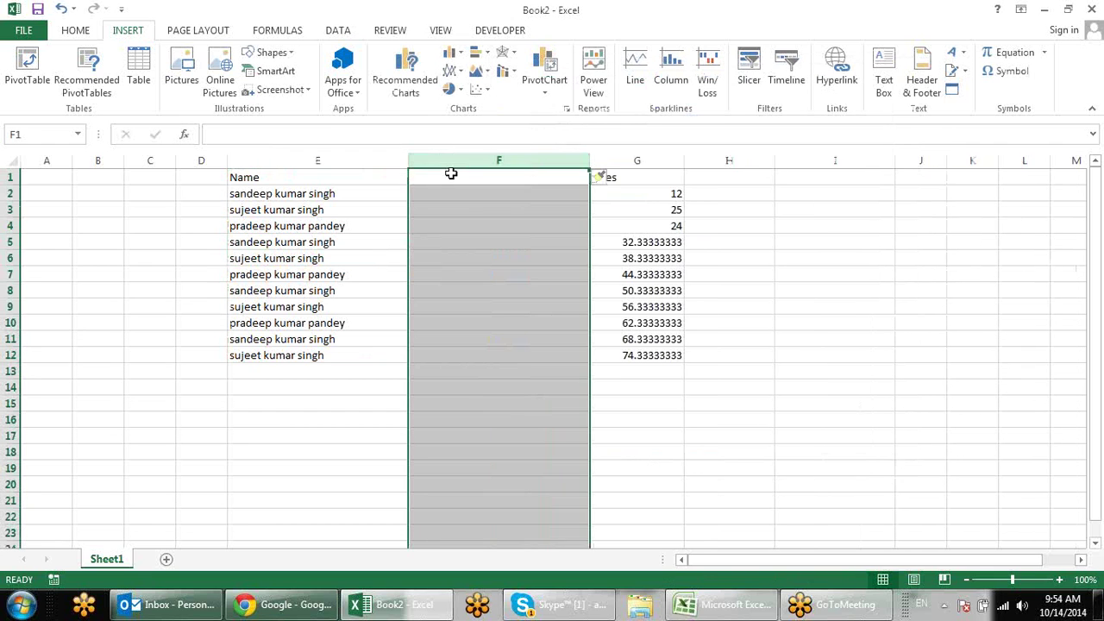
type("City")
key("Return")
type("p")
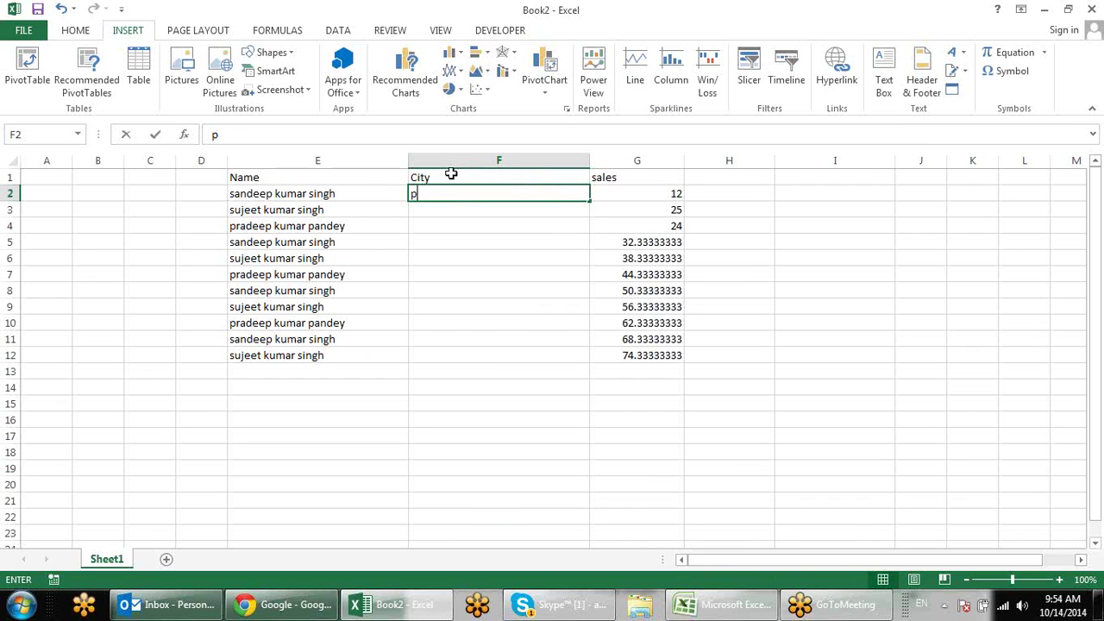
type("alwal")
key("Return")
type("faridabvad")
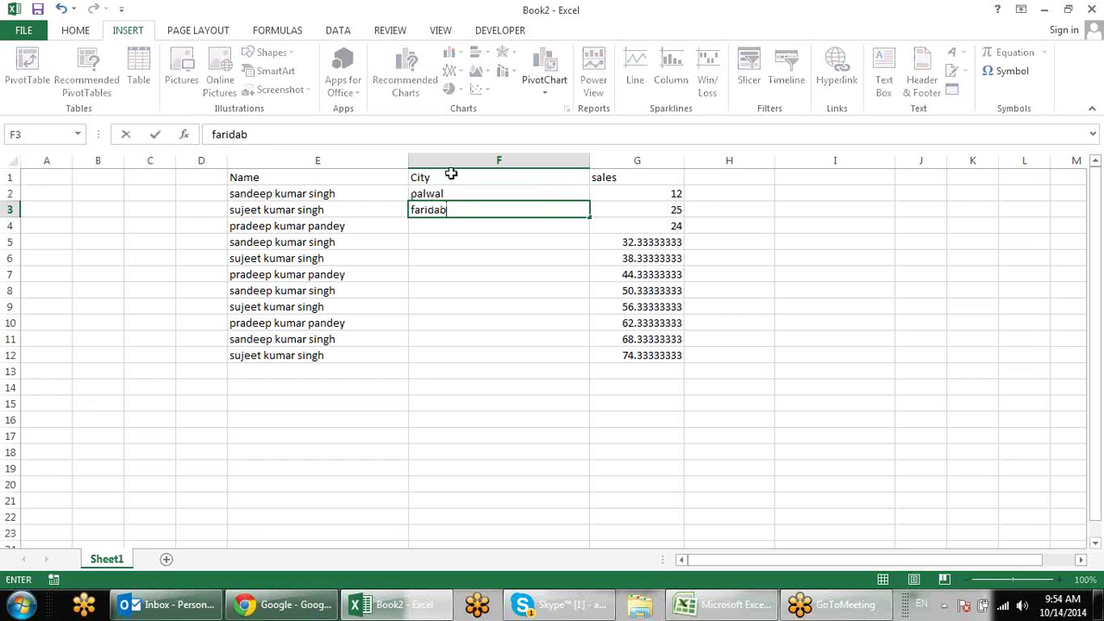
key("Return")
type("de;")
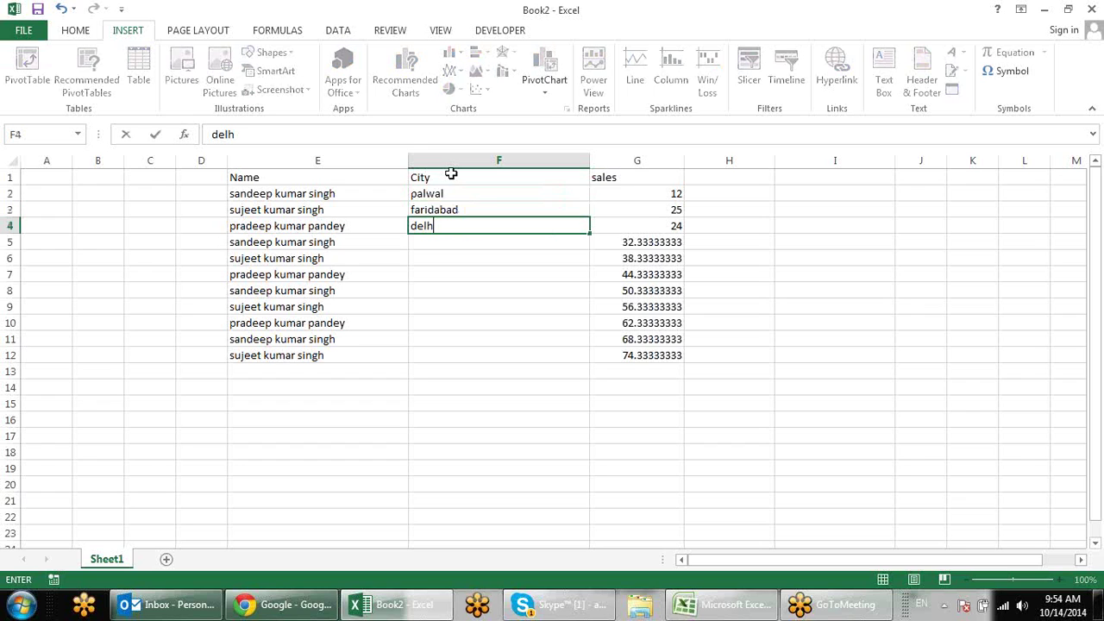
type("i")
key("Return")
Step: Repeat the palwal, faridabad, delhi pattern down to F12 and view Recommended PivotTables
mouse_move(464, 192)
left_mouse_down()
mouse_move(582, 228)
mouse_move(577, 355)
left_mouse_up()
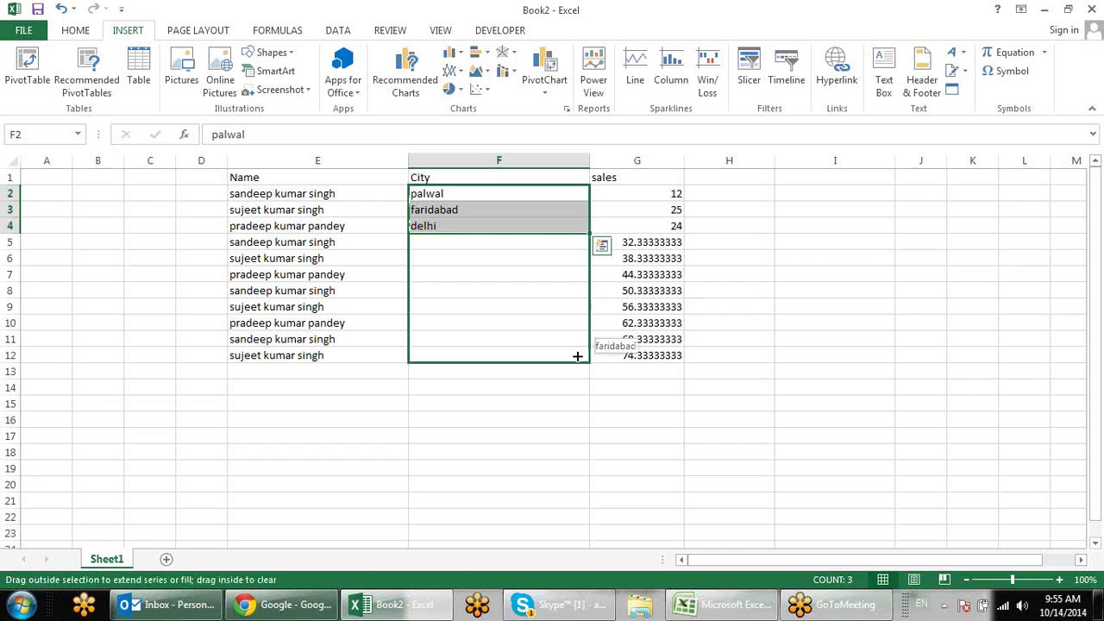
left_click_drag(695, 265, 695, 354)
left_click(742, 372)
left_click(512, 260)
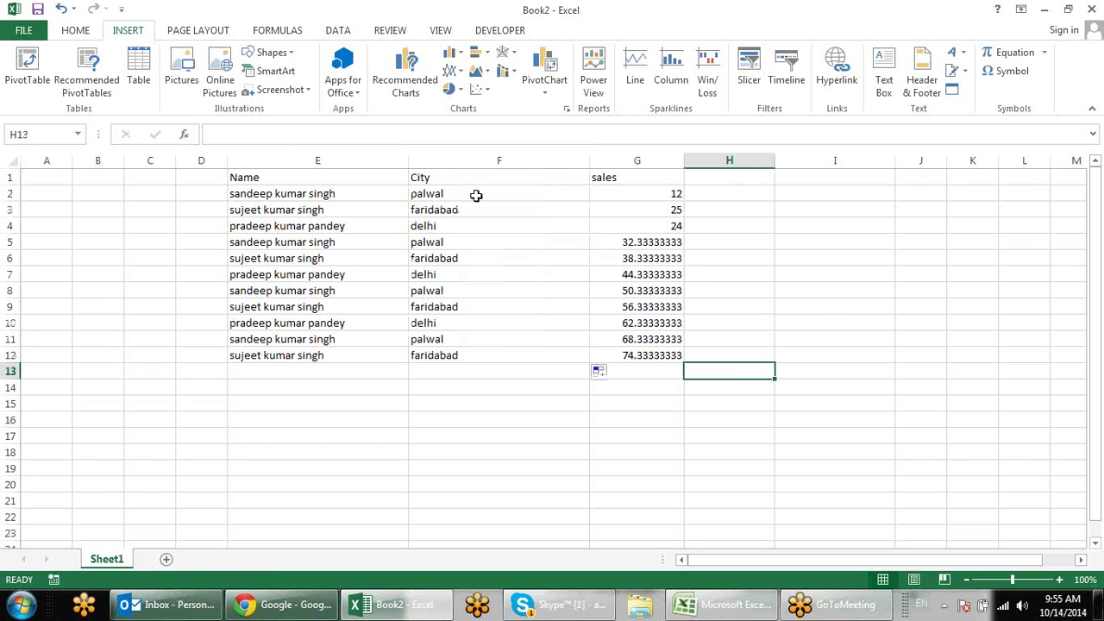
left_click(95, 76)
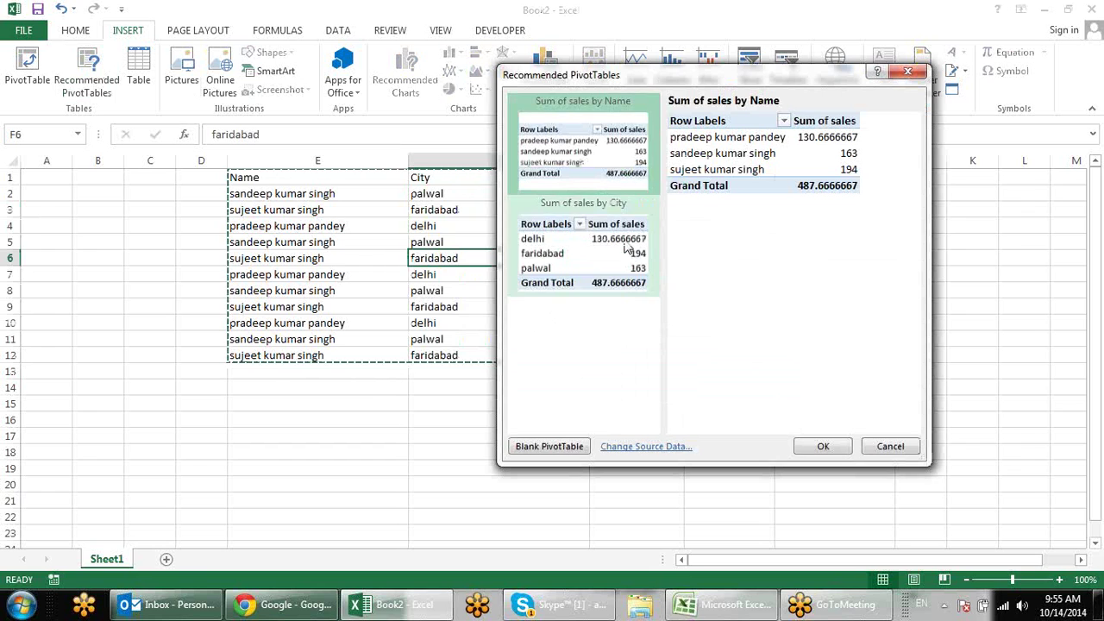
left_click(627, 247)
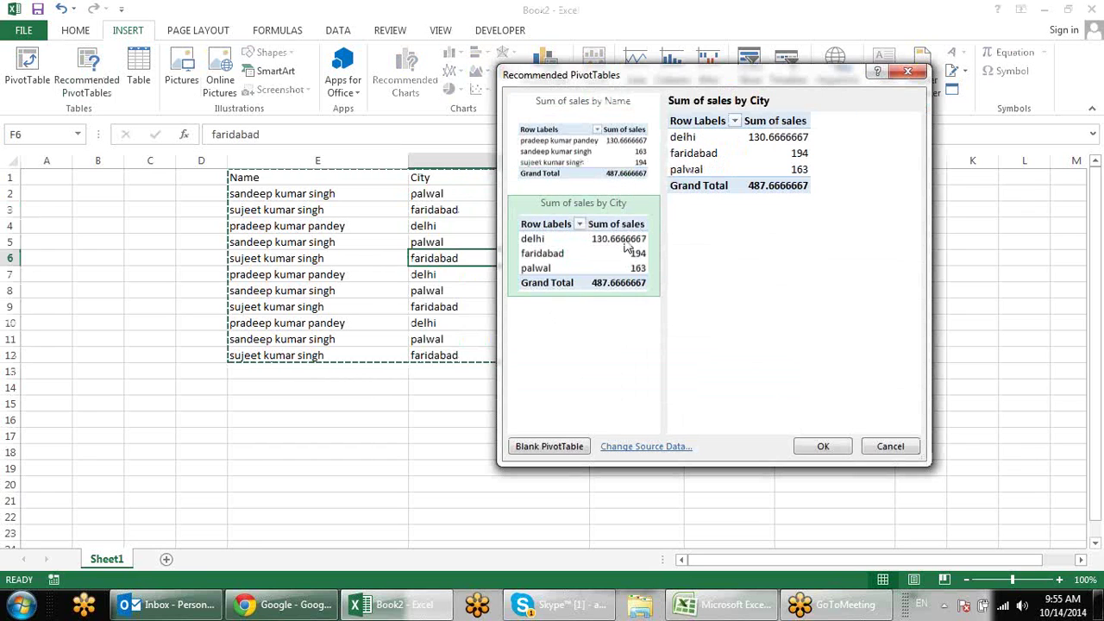
left_click(572, 157)
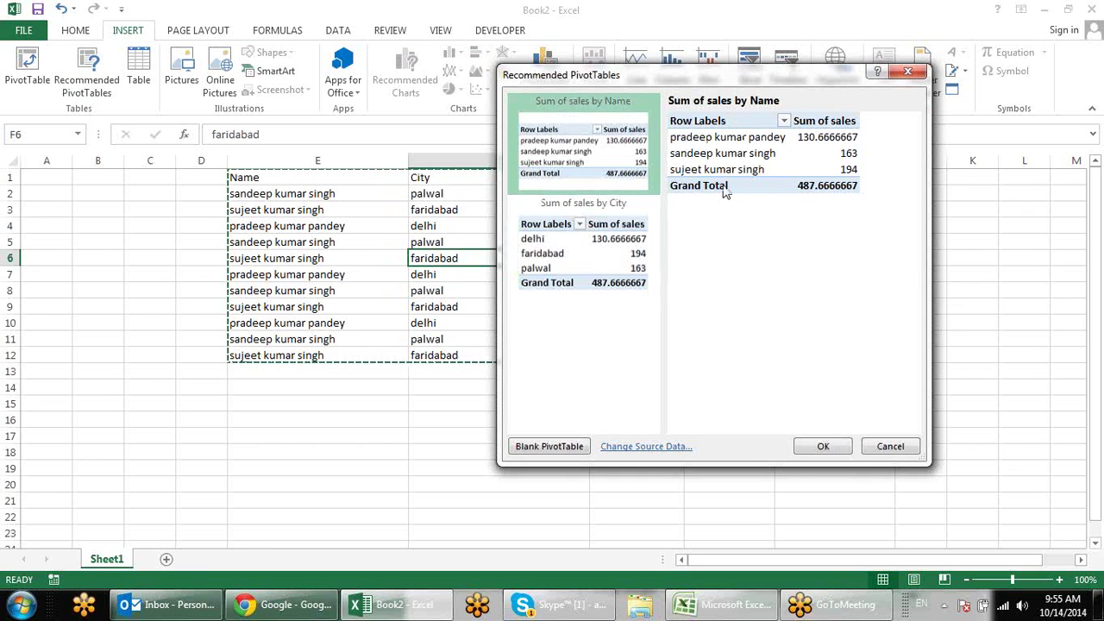
left_click(643, 250)
left_click(824, 448)
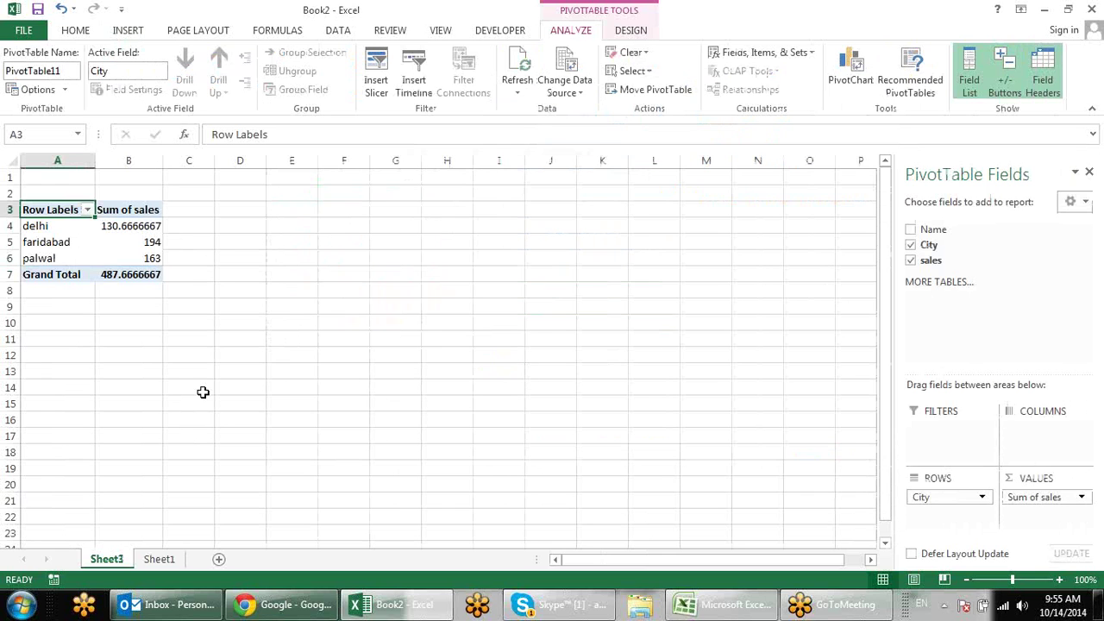
key("ctrl+z")
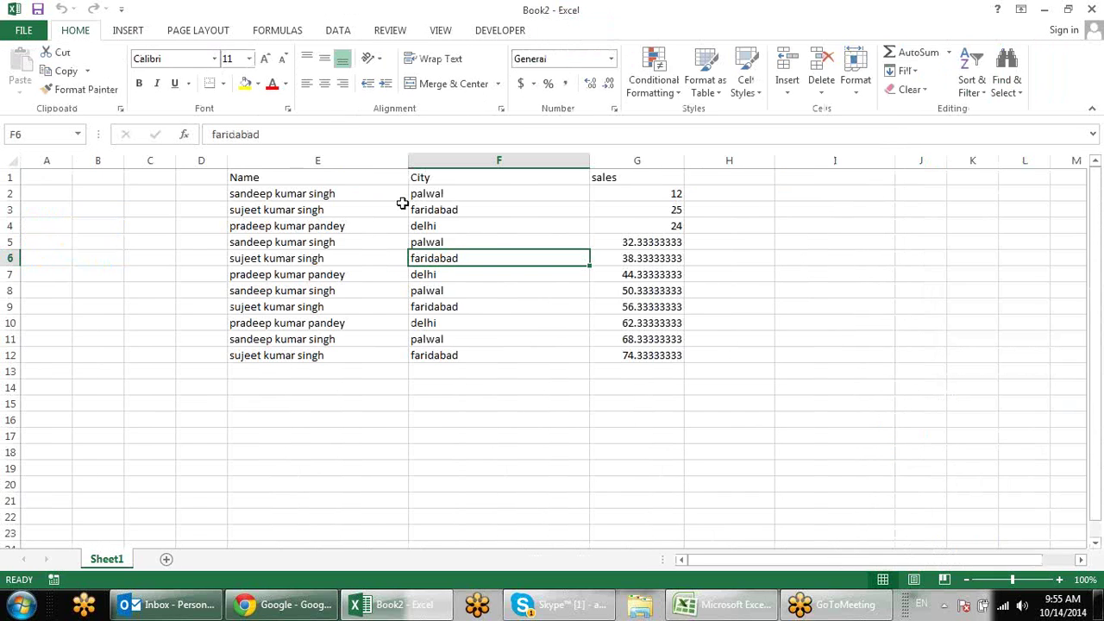
left_click(124, 26)
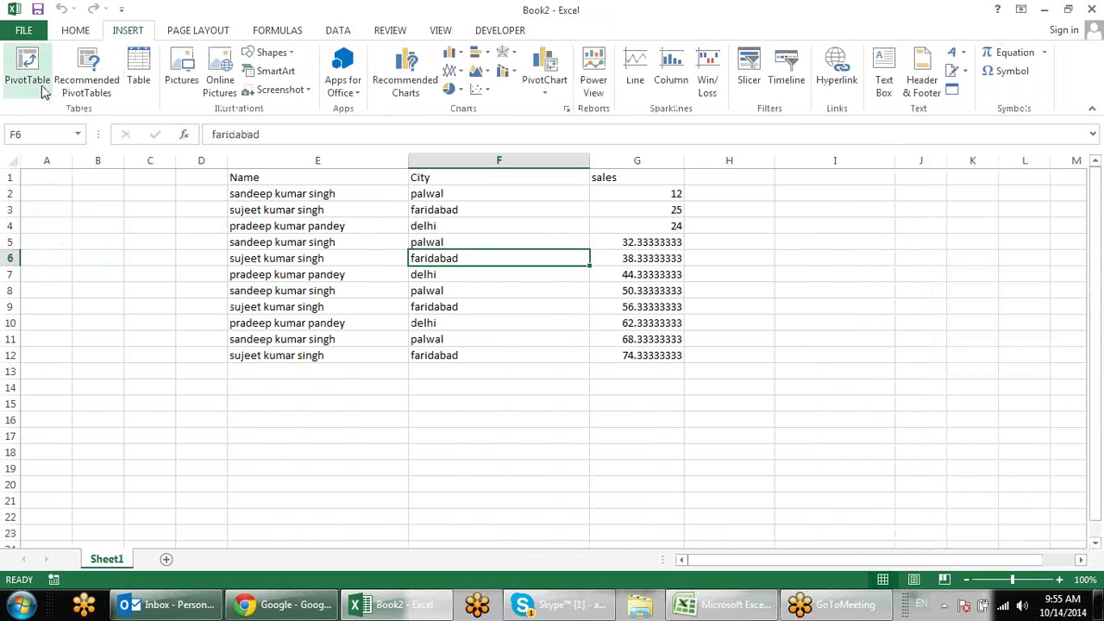
Step: Insert a recommended column chart showing every sale
left_click(410, 69)
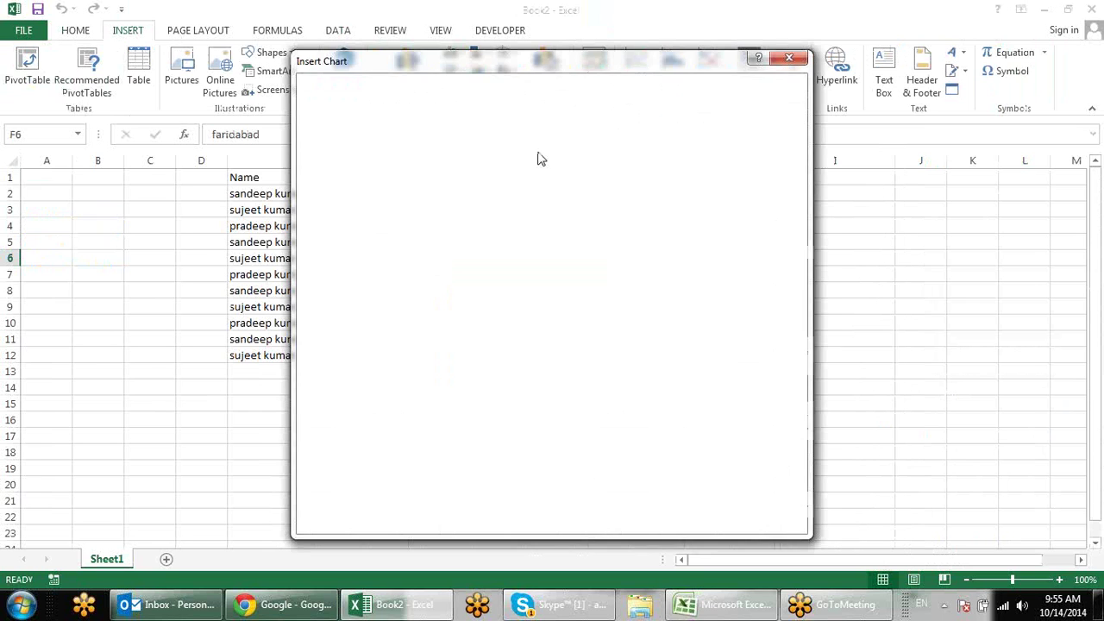
left_click(404, 231)
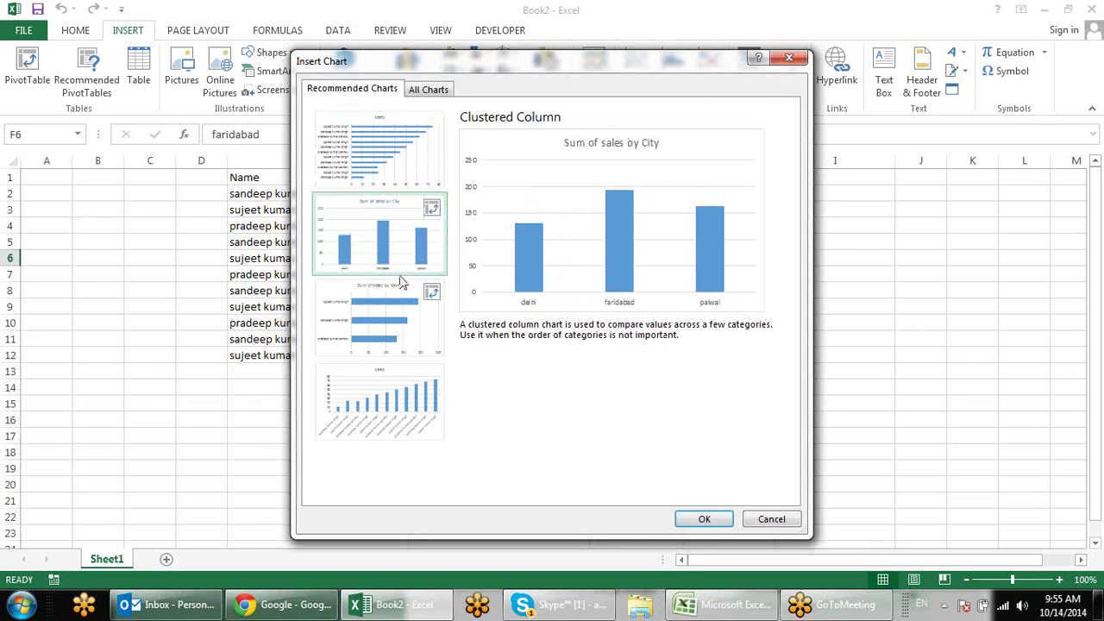
left_click(404, 324)
left_click(408, 387)
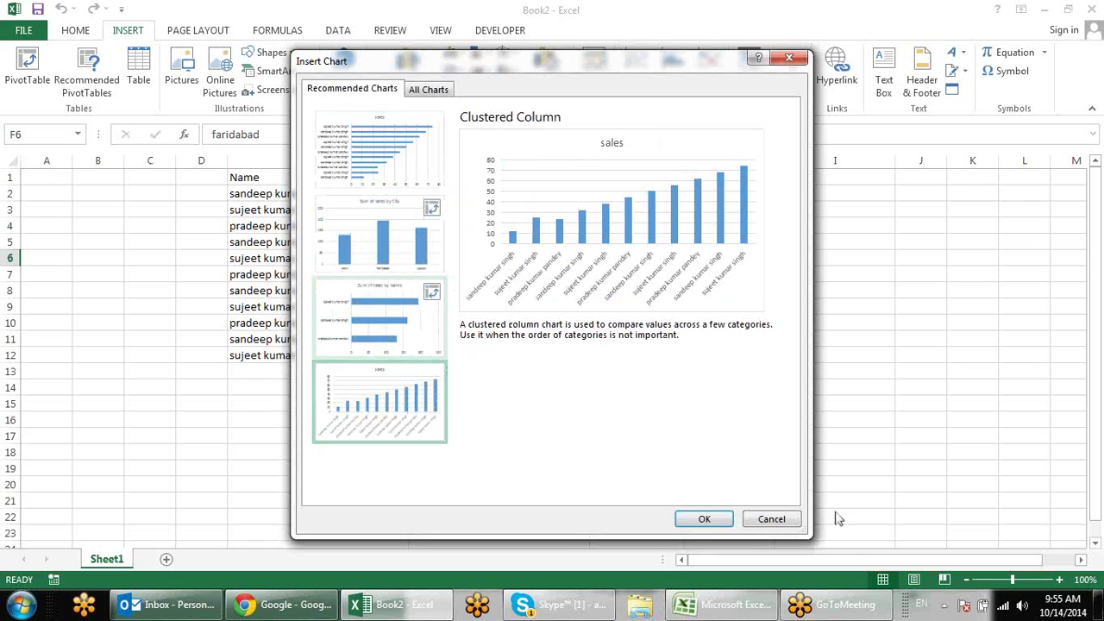
left_click(718, 522)
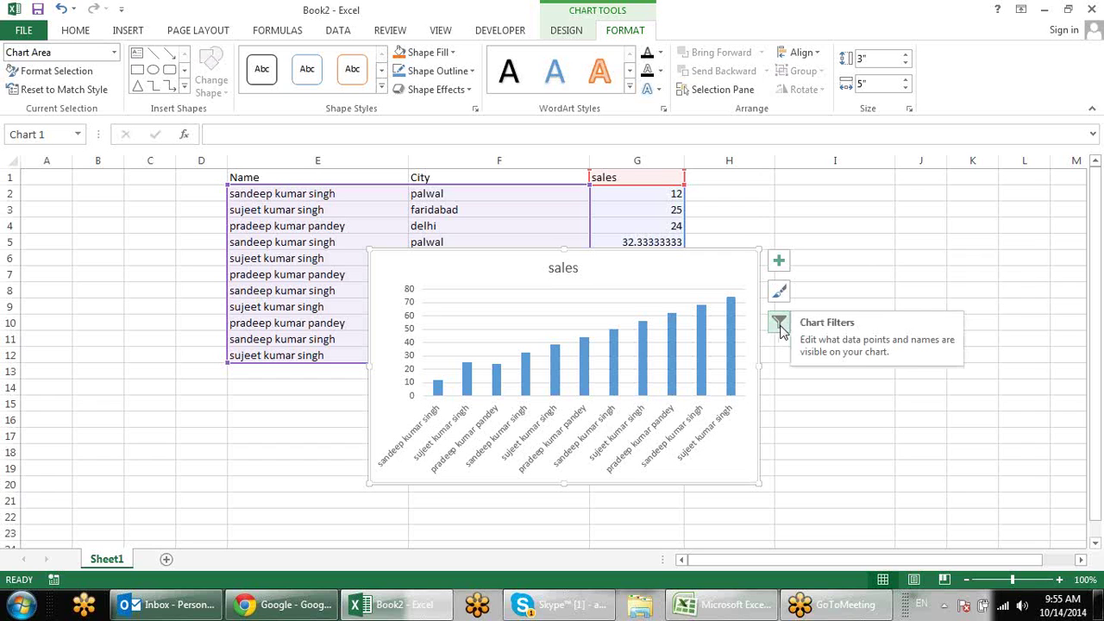
Step: Filter out three name categories from the chart using Chart Filters and apply
left_click(779, 324)
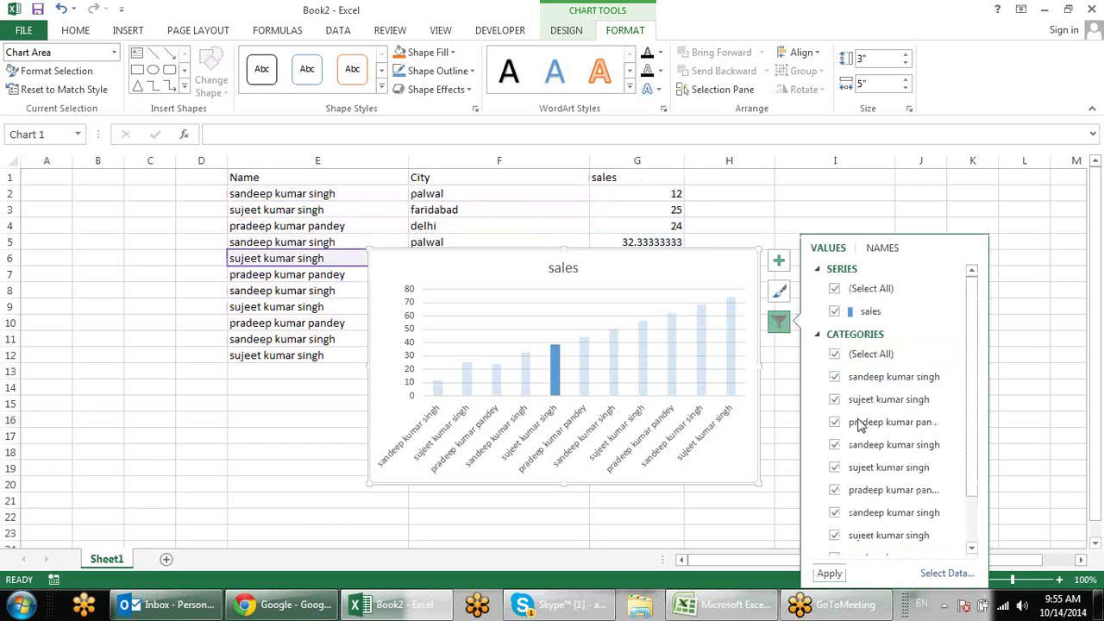
left_click(836, 377)
left_click(835, 400)
left_click(835, 422)
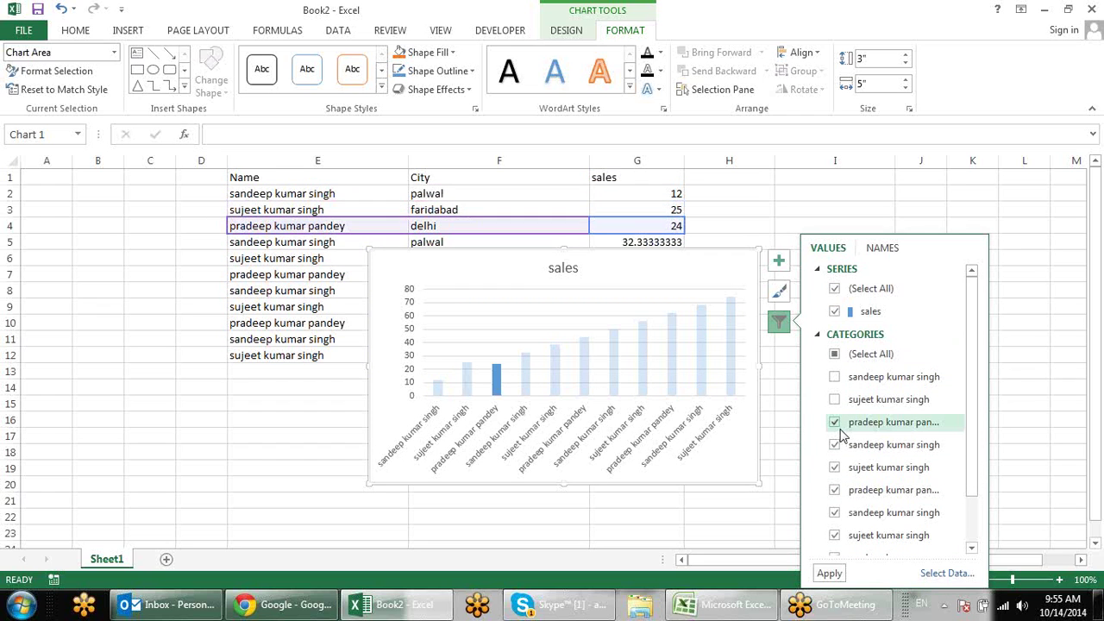
left_click(829, 574)
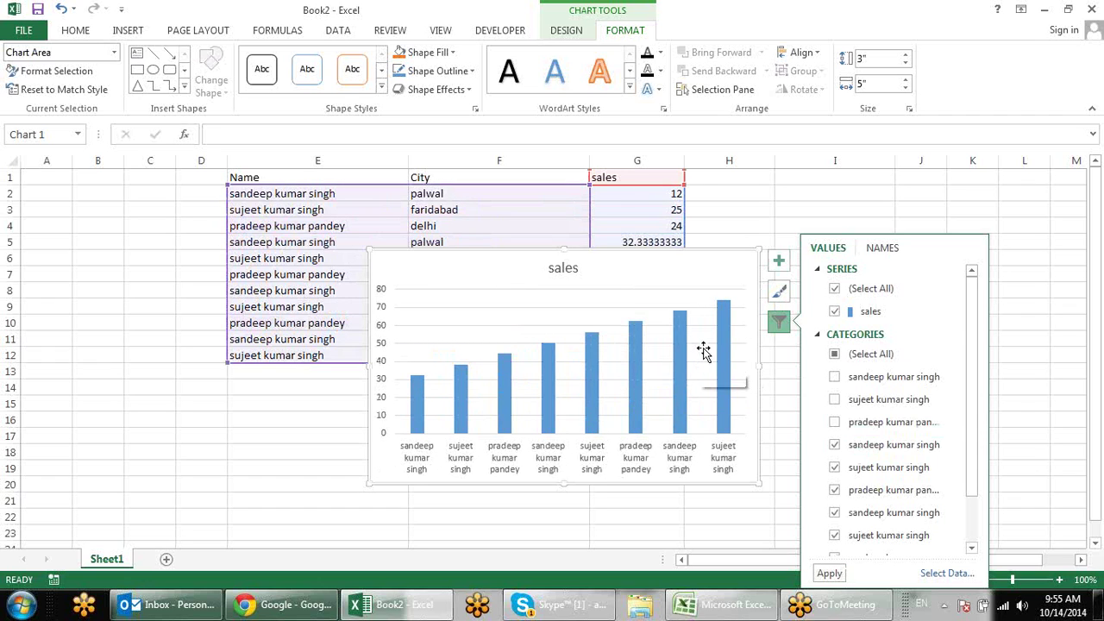
key("Escape")
key("Escape")
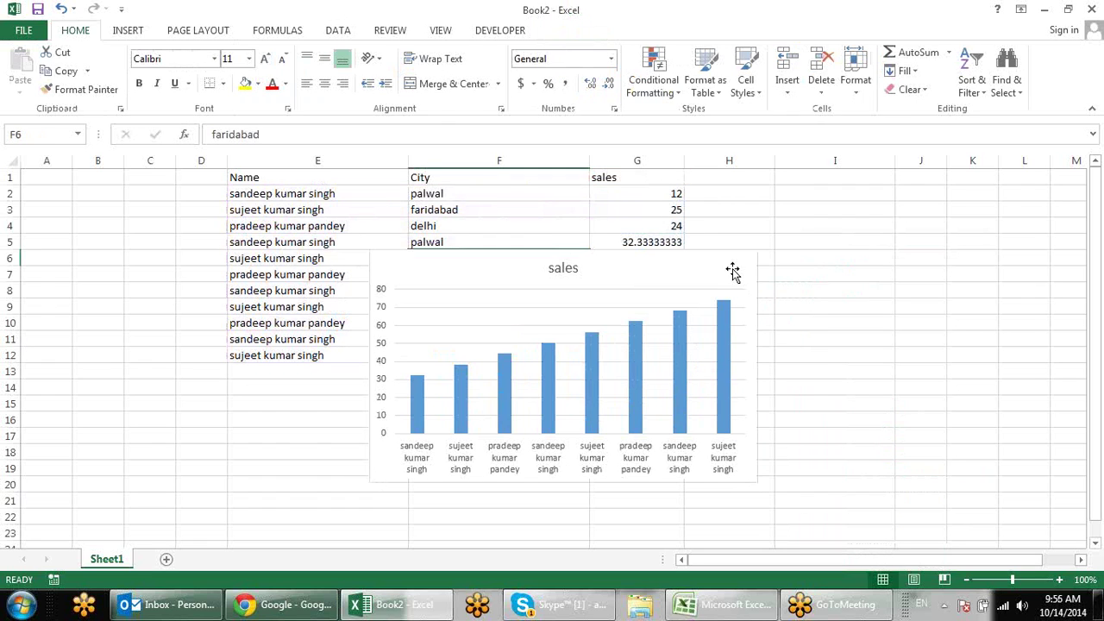
Step: Delete the sales chart from Sheet1
left_click(732, 271)
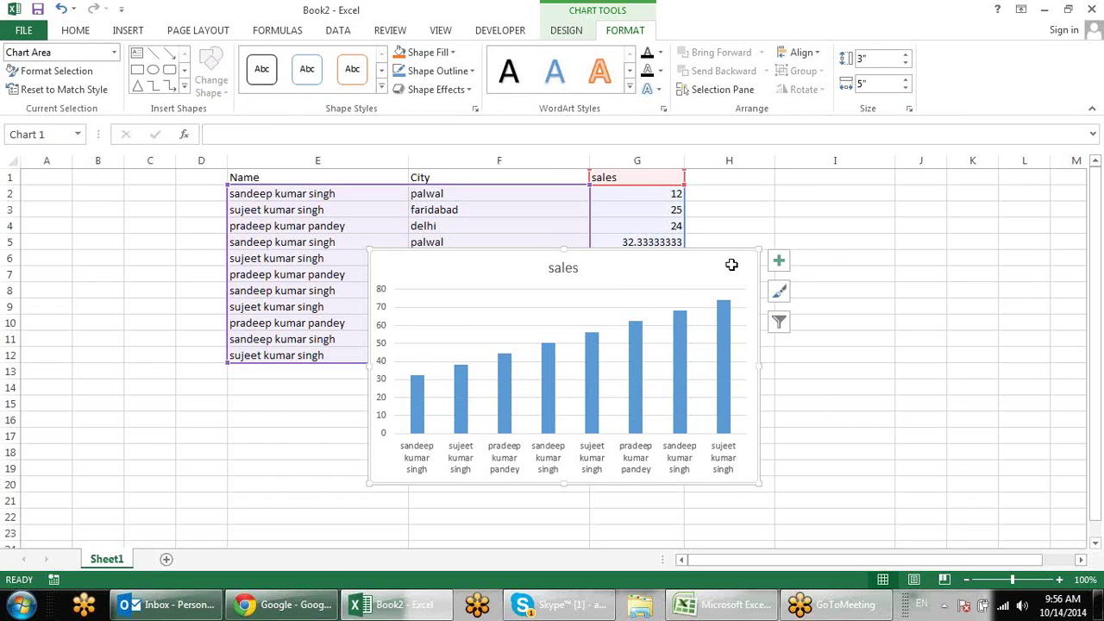
key("Delete")
left_click(720, 312)
key("shift+Down")
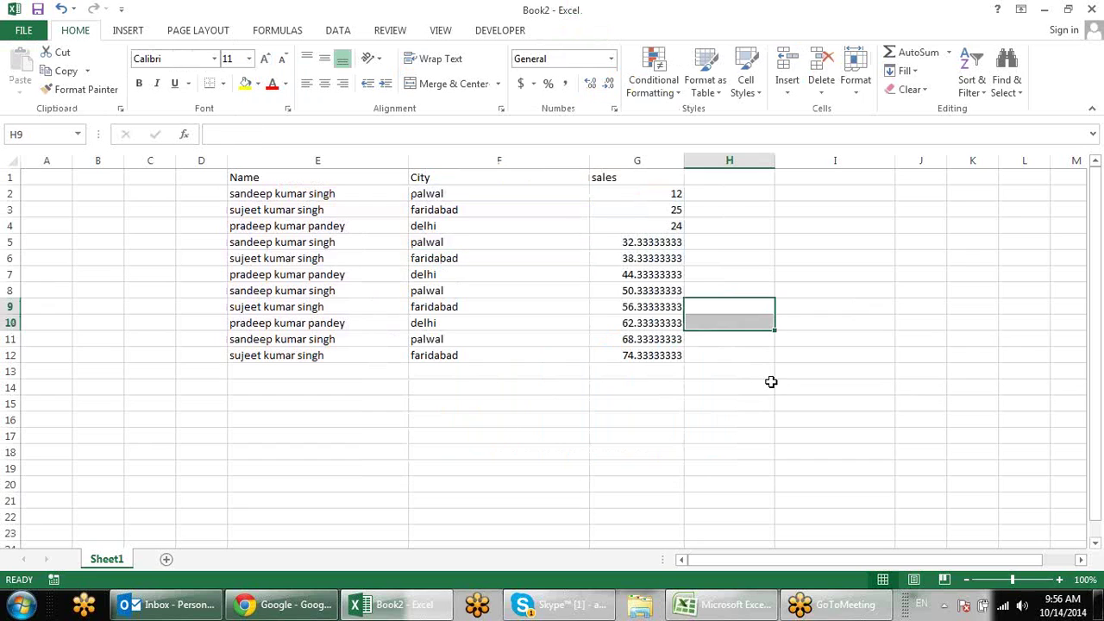
Step: Try Insert > Slicer on the data and cancel the Existing Connections dialog
left_click(505, 276)
left_click(332, 30)
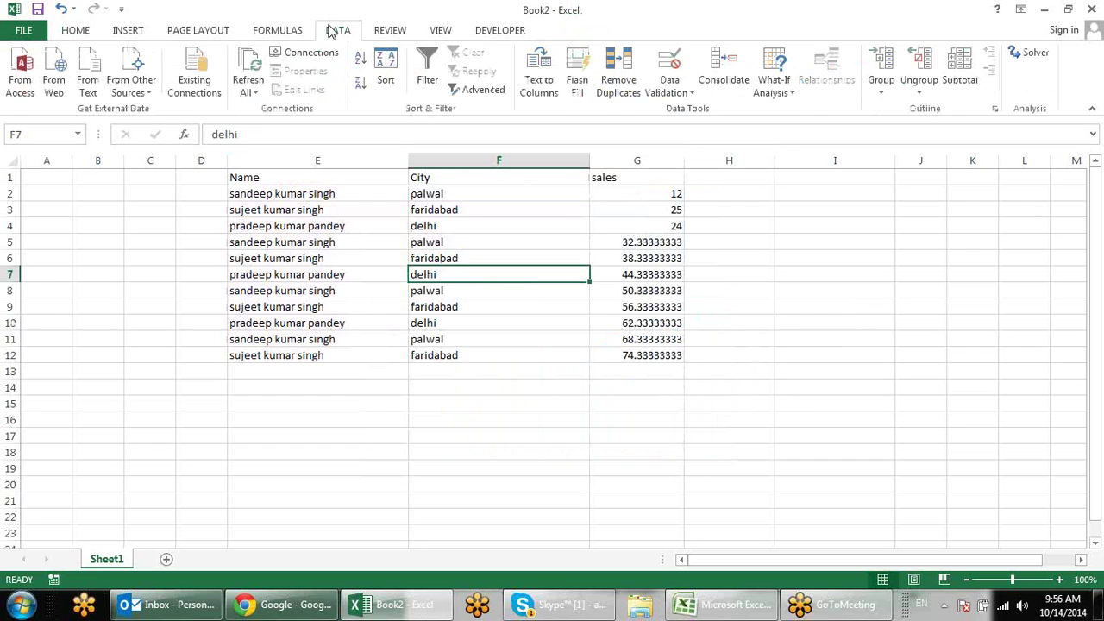
left_click(131, 30)
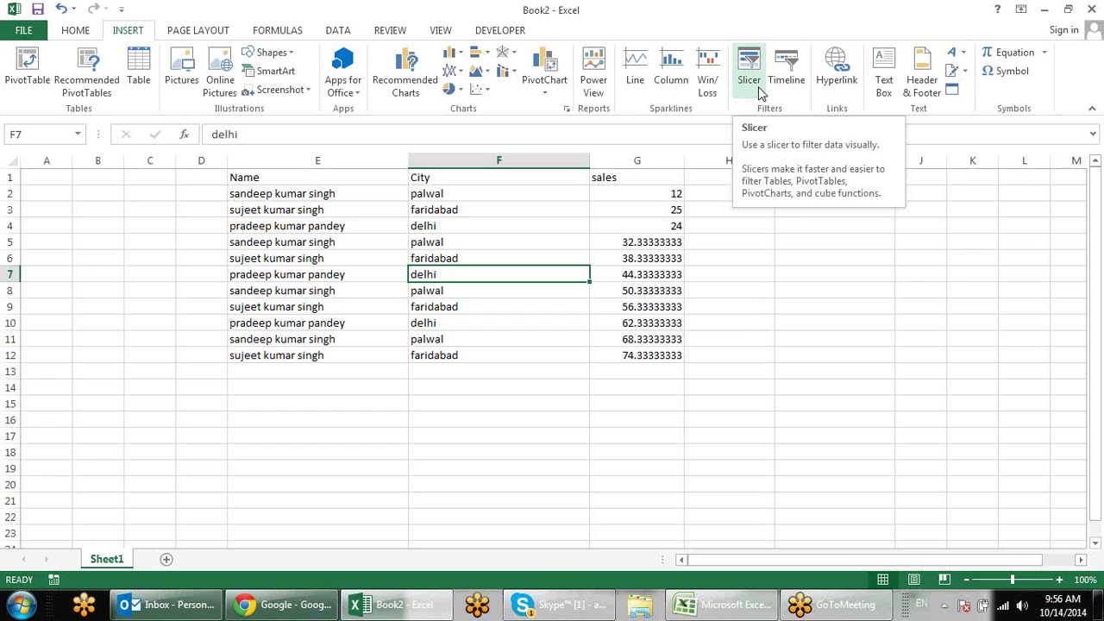
left_click(755, 89)
left_click(754, 89)
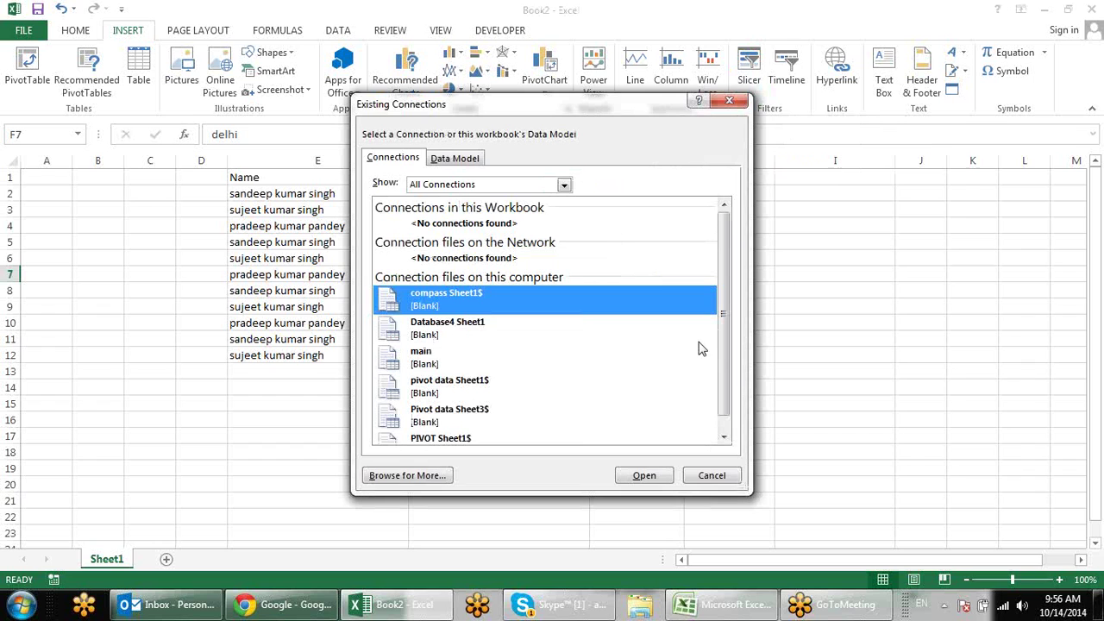
key("Escape")
Step: Select the Name, City and sales range E1:G12
left_click(779, 320)
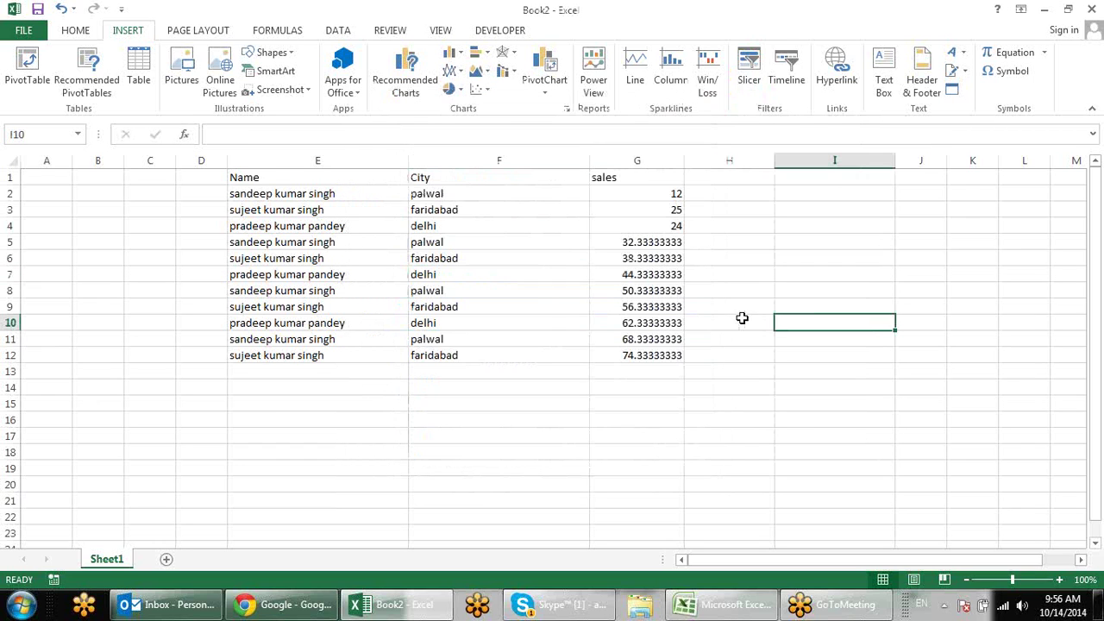
left_click(577, 256)
left_click_drag(303, 179, 663, 352)
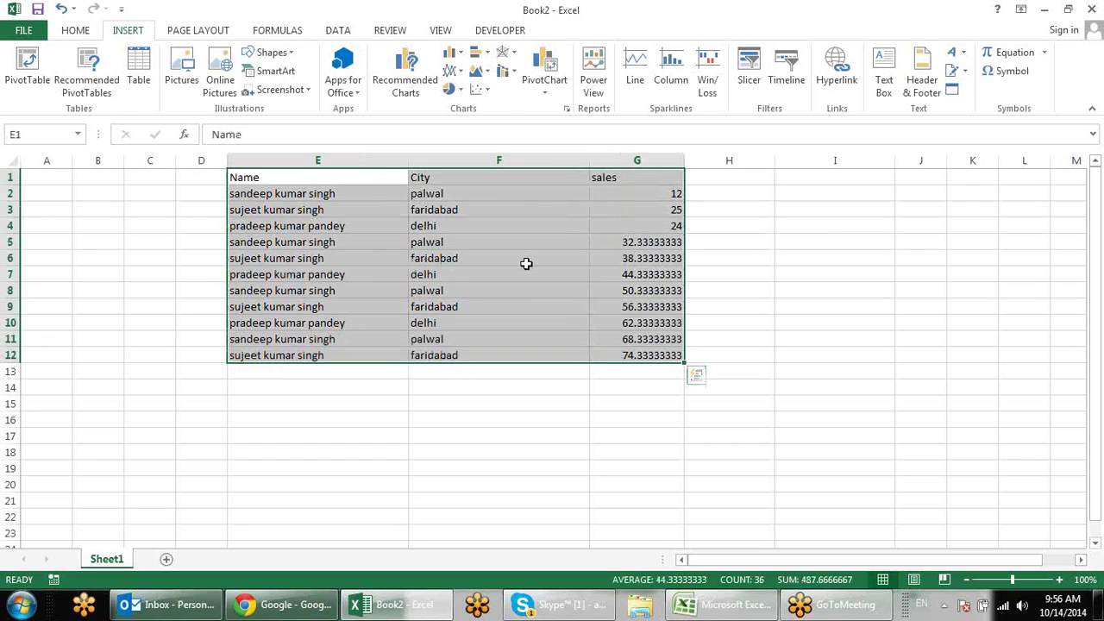
Step: Format E1:G12 as a banded table style, creating Table1 with header filter buttons
left_click(76, 31)
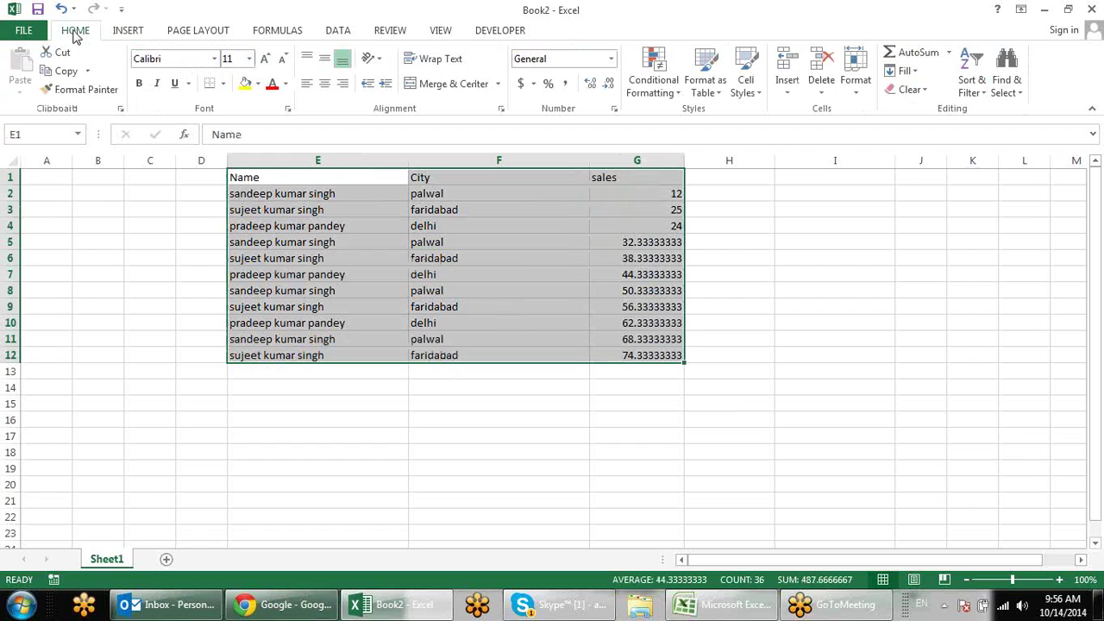
left_click(859, 97)
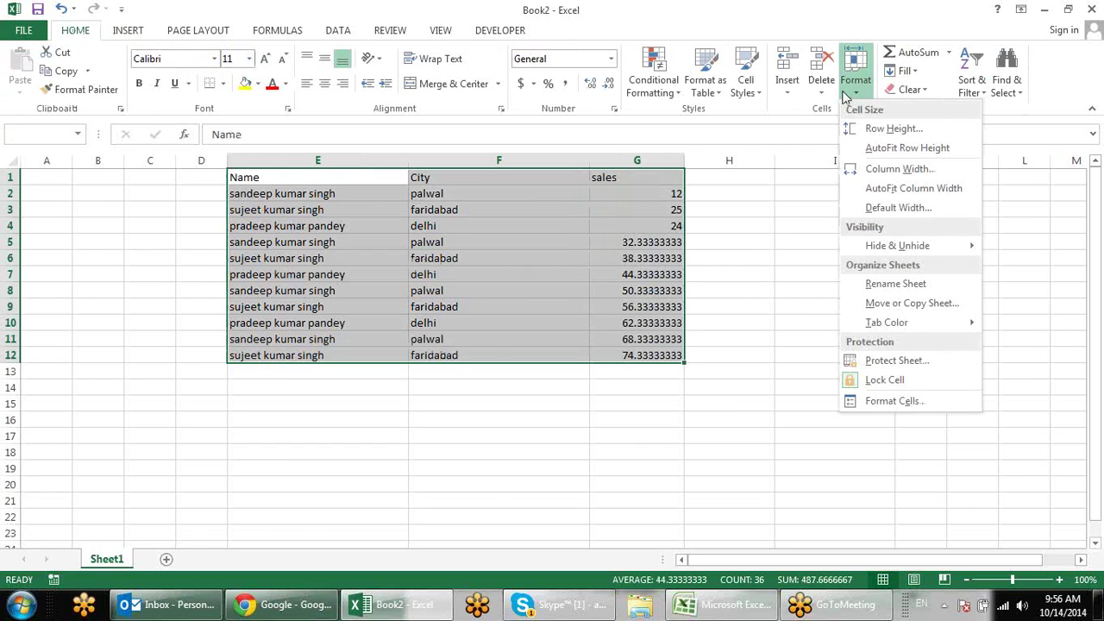
left_click(716, 92)
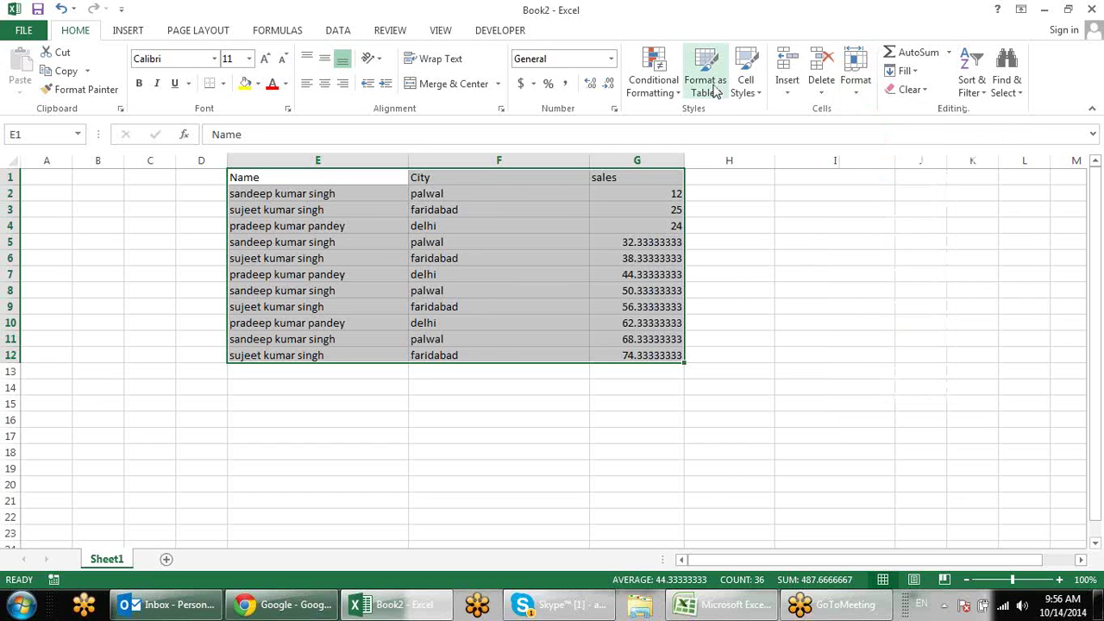
left_click(715, 91)
left_click(712, 164)
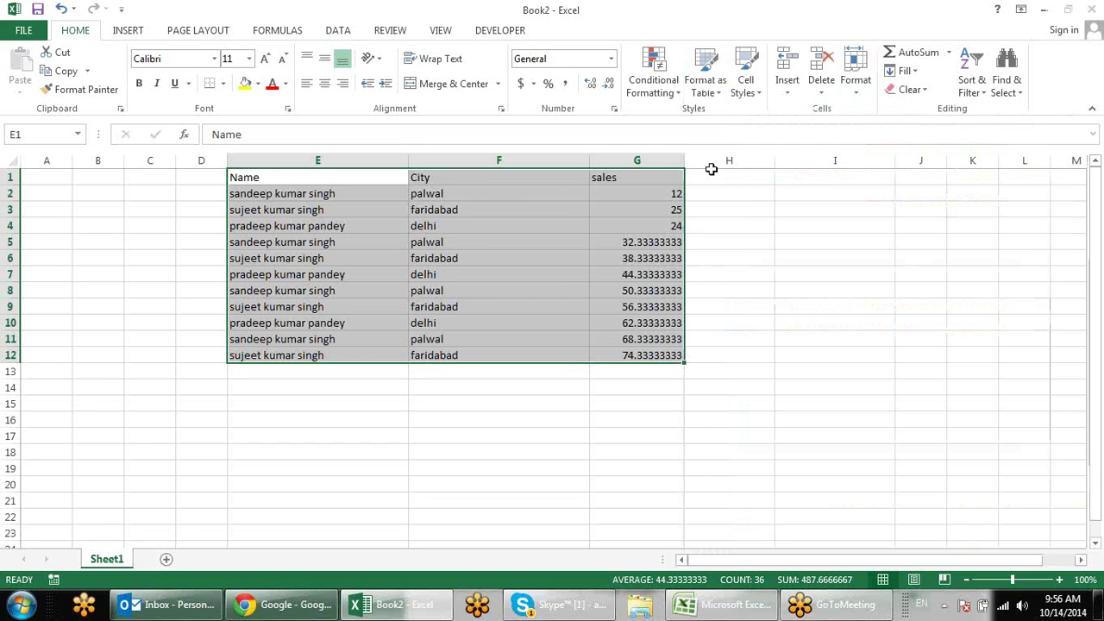
left_click(710, 276)
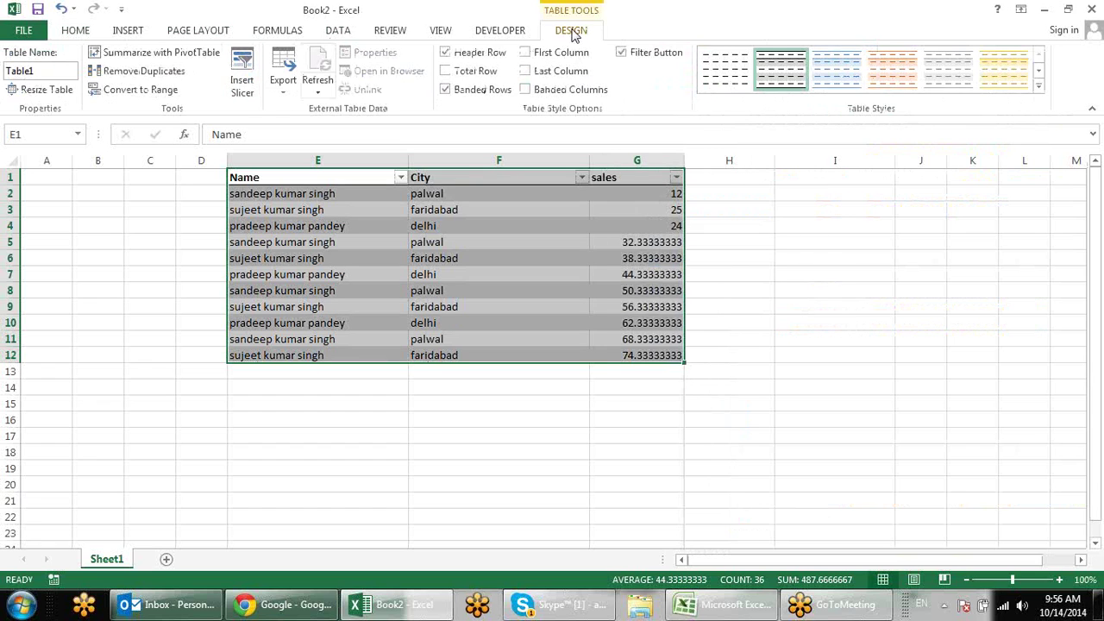
Step: Insert a Name slicer for Table1 and move it right near column I
left_click(244, 73)
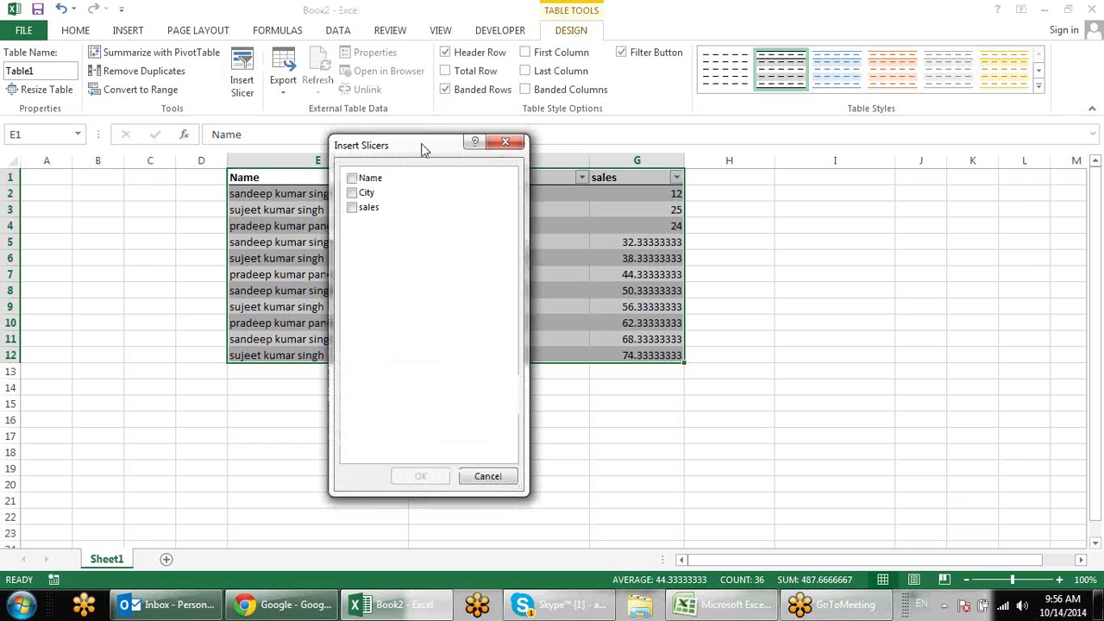
left_click_drag(420, 147, 814, 168)
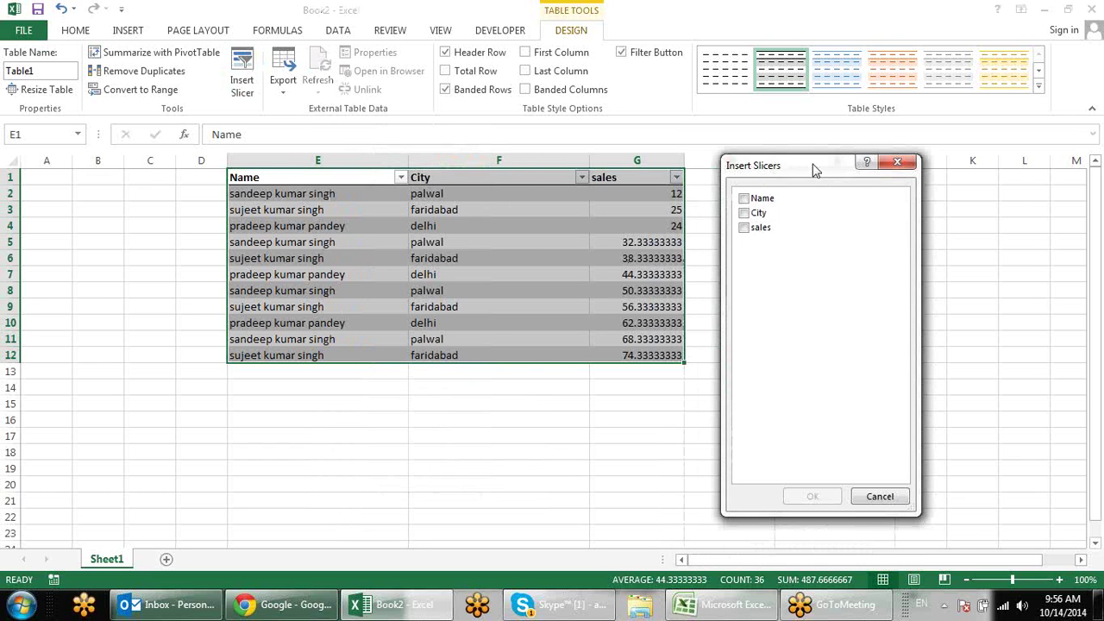
left_click(748, 201)
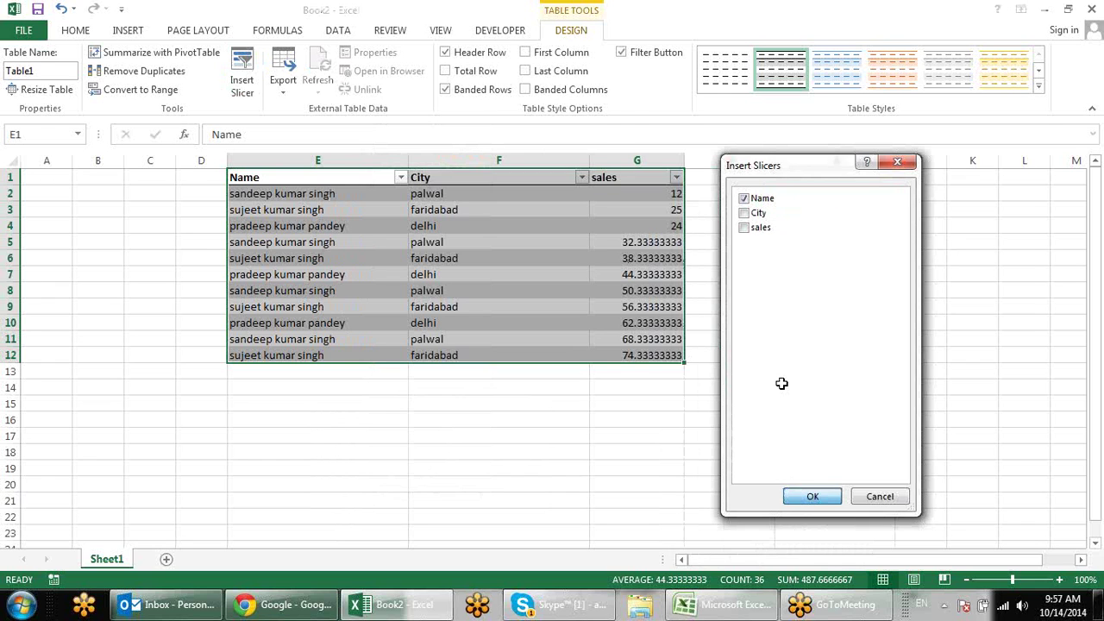
left_click(813, 496)
left_click_drag(837, 268, 842, 195)
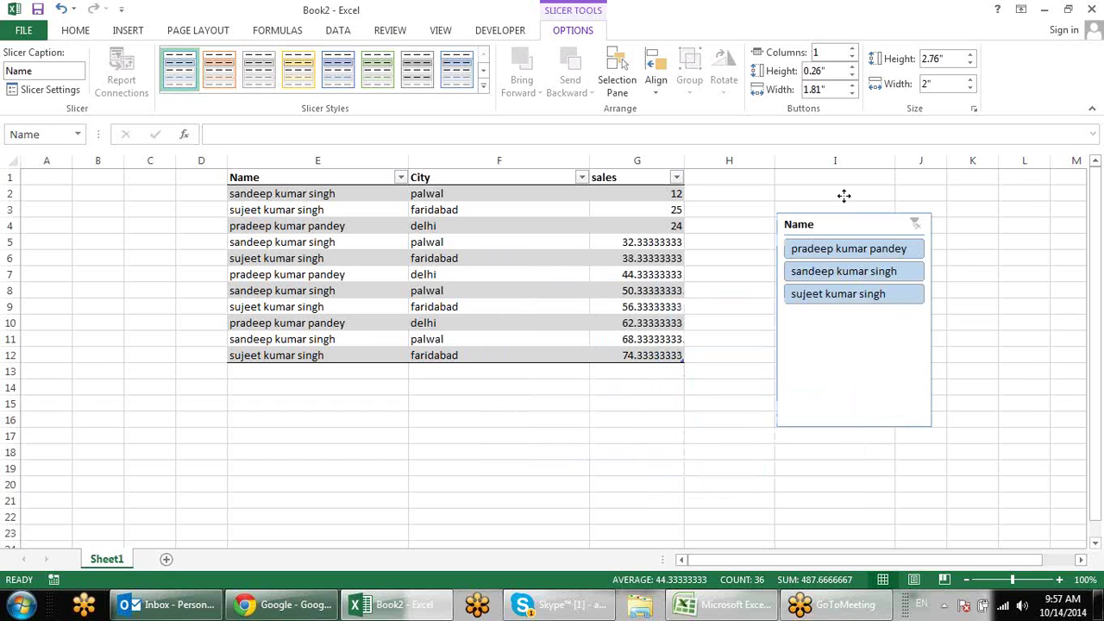
Step: Test filtering by each of the three salespeople, then clear the Name slicer filter
left_click(831, 220)
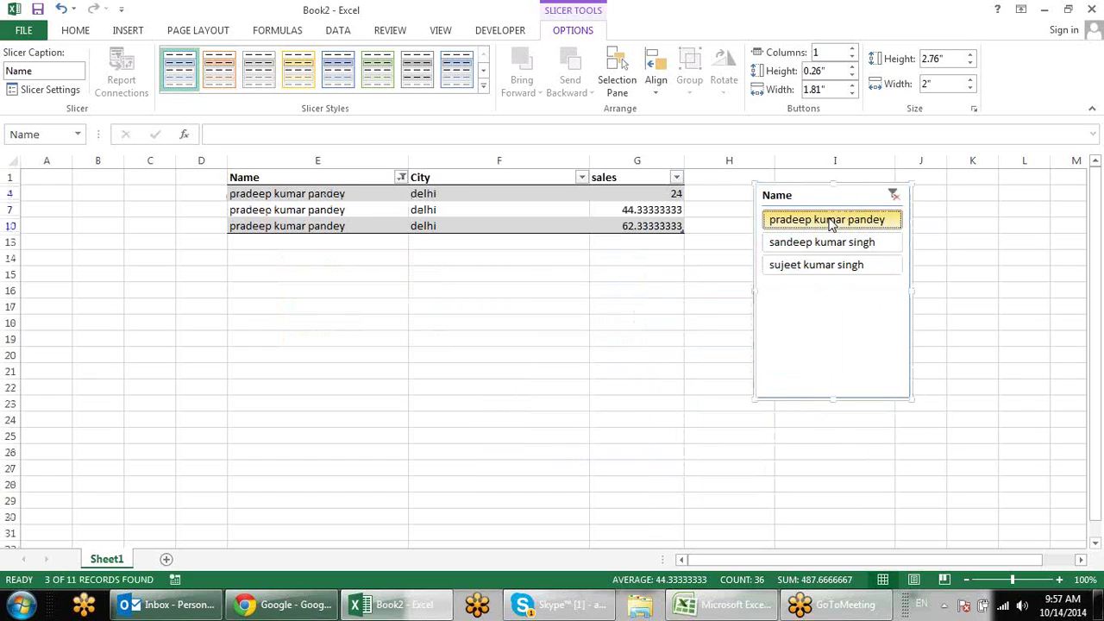
left_click(831, 242)
left_click(830, 268)
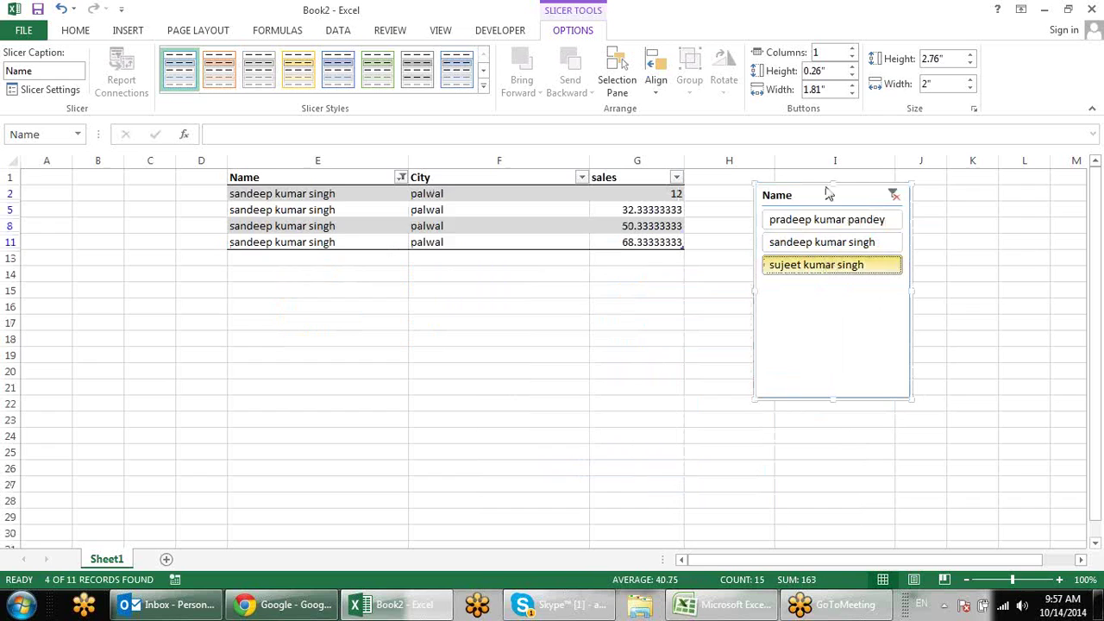
left_click(826, 219)
left_click(833, 243)
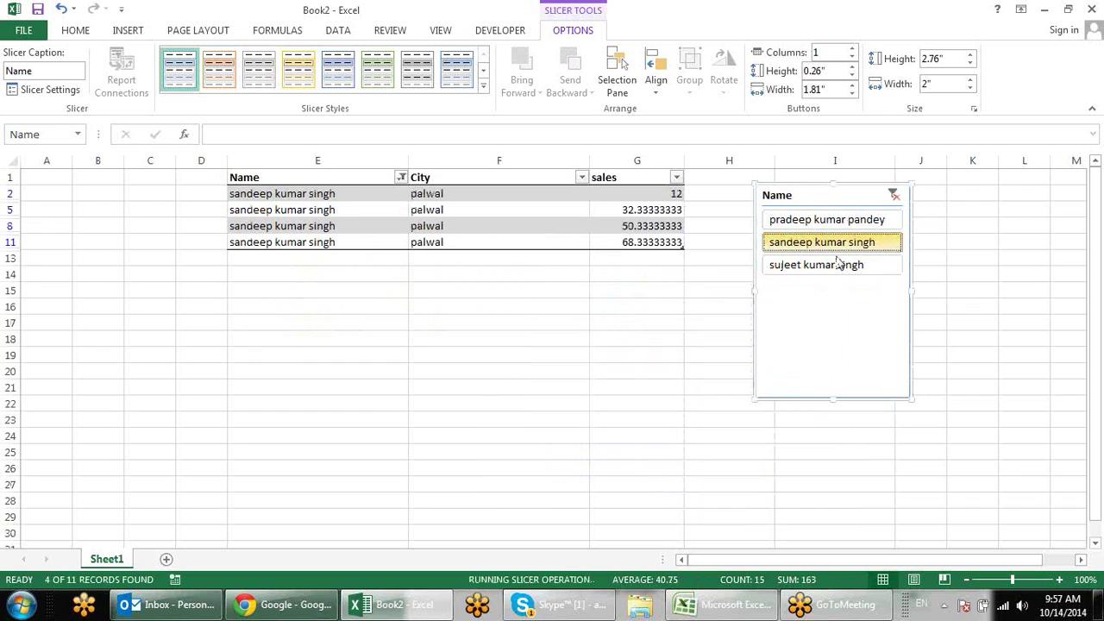
left_click(841, 264)
left_click(893, 195)
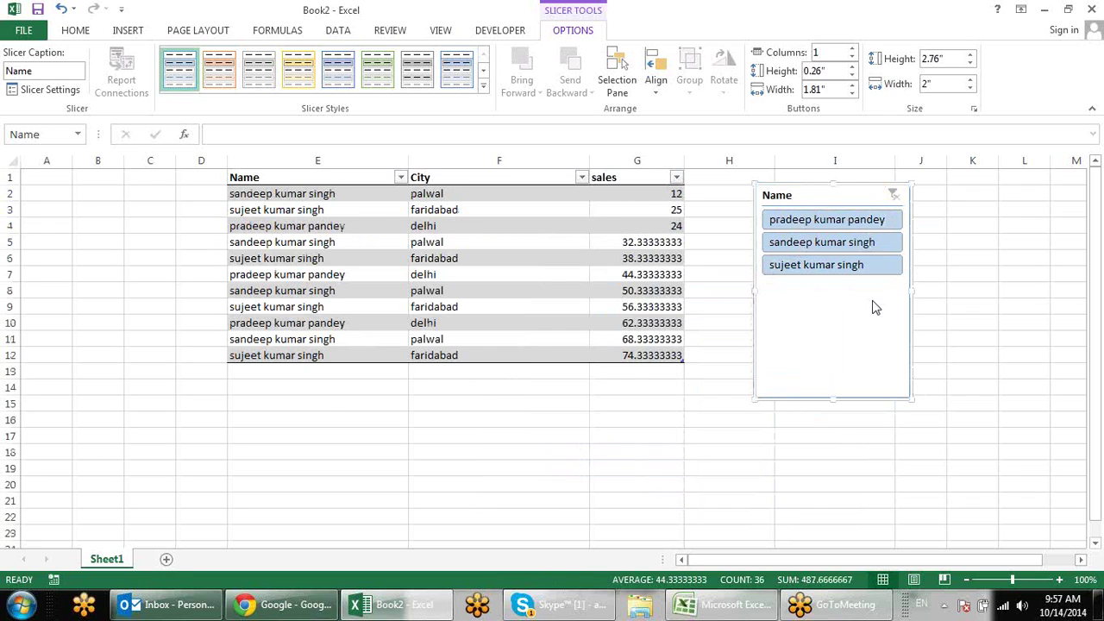
left_click(496, 252)
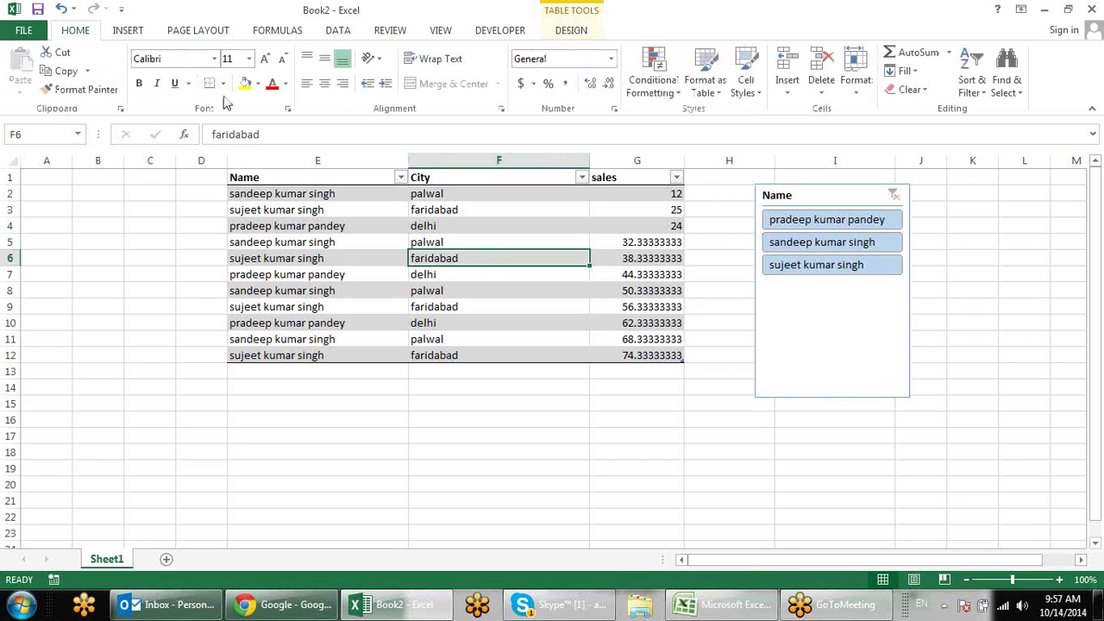
Step: Add a City slicer and arrange it beside the Name slicer
left_click(569, 30)
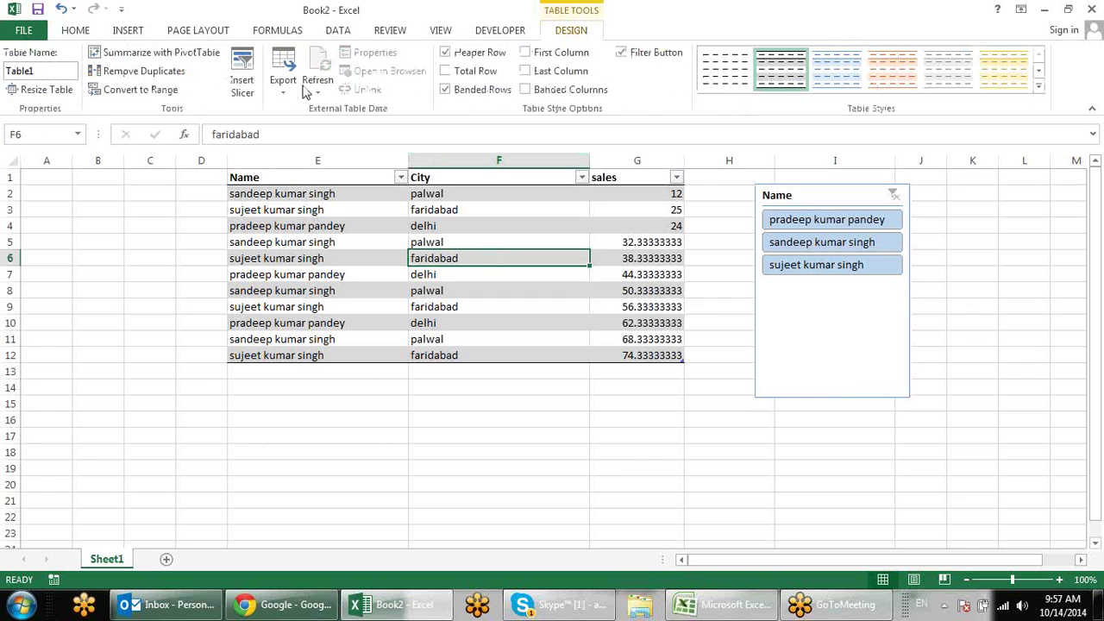
left_click(245, 82)
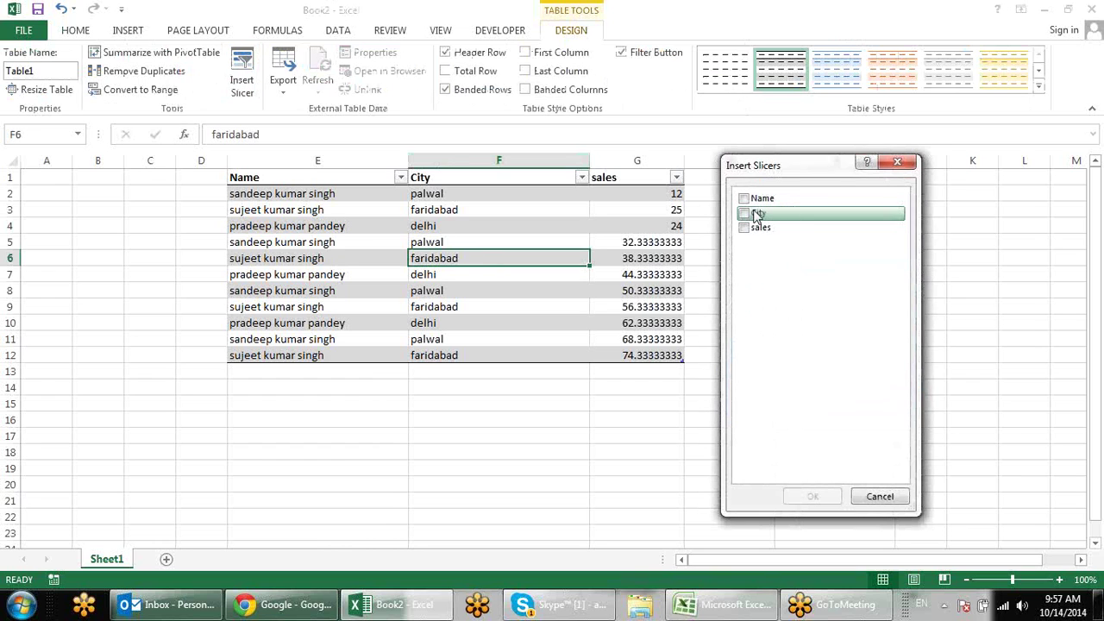
left_click(745, 214)
left_click(811, 498)
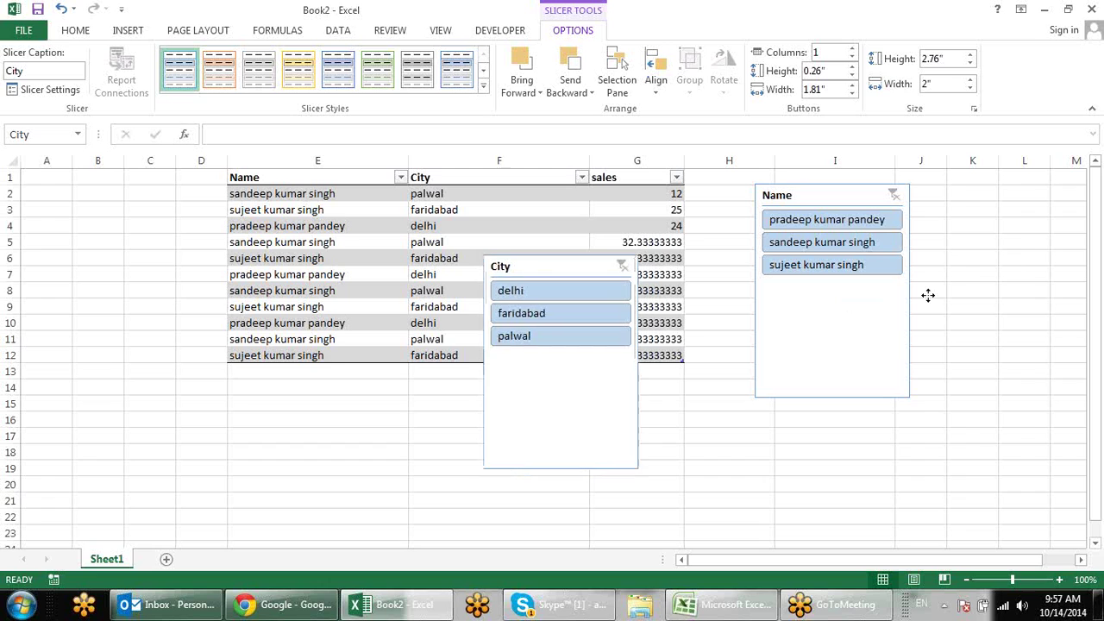
left_click_drag(586, 267, 997, 246)
left_click(779, 212)
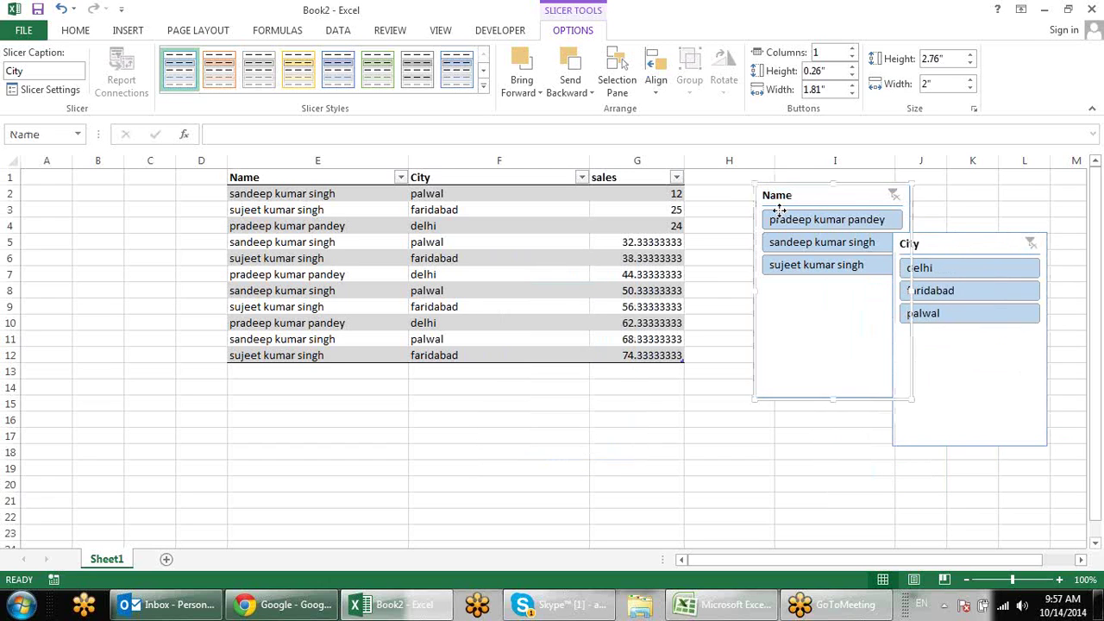
left_click_drag(779, 211, 747, 229)
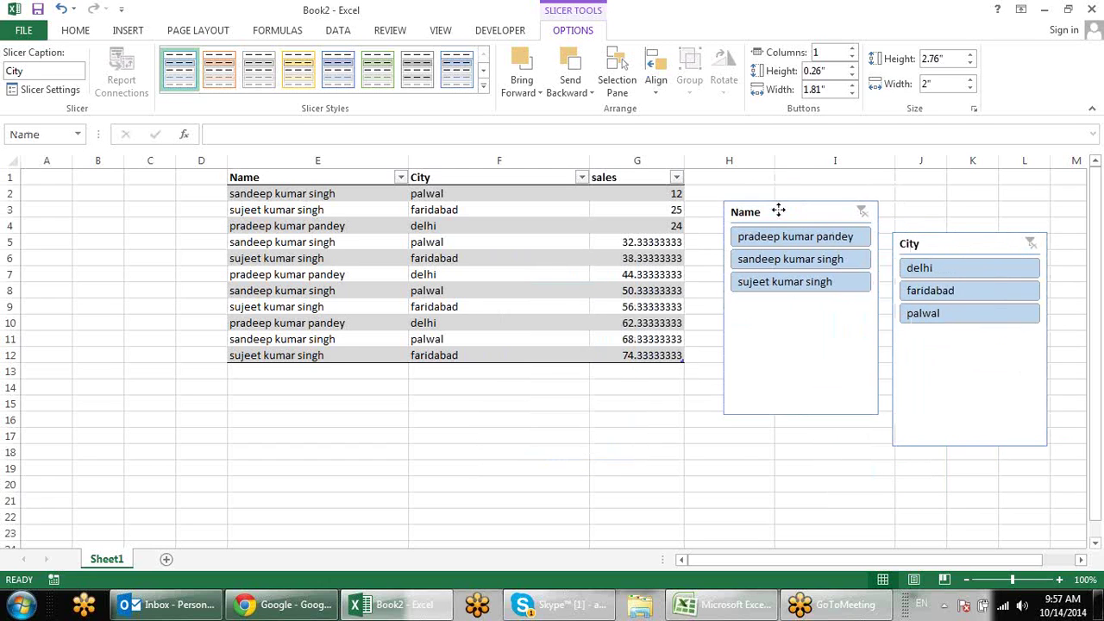
Step: Try filtering by palwal, faridabad, delhi and by names, then clear both slicer filters
left_click(947, 317)
left_click(963, 288)
left_click(949, 271)
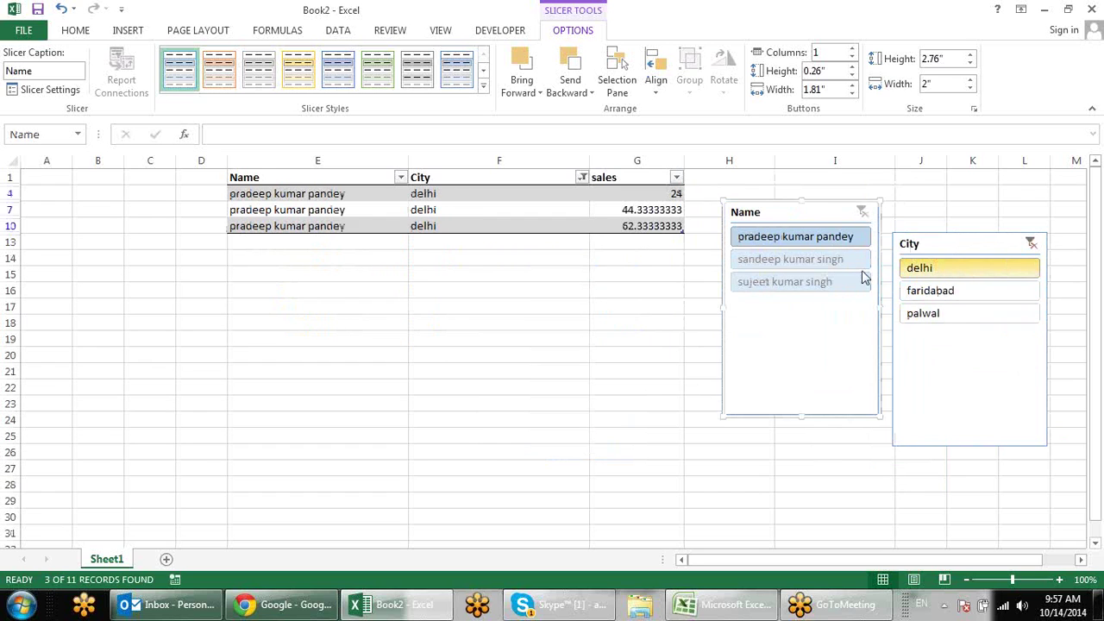
left_click(946, 292)
left_click(939, 314)
left_click(806, 281)
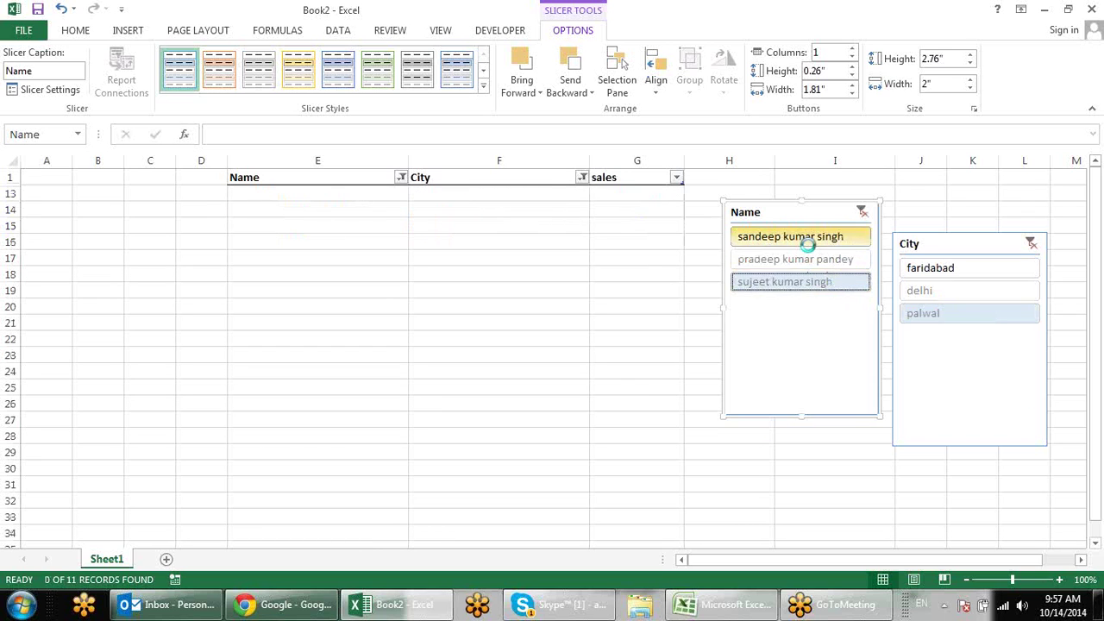
left_click(811, 237)
left_click(842, 280)
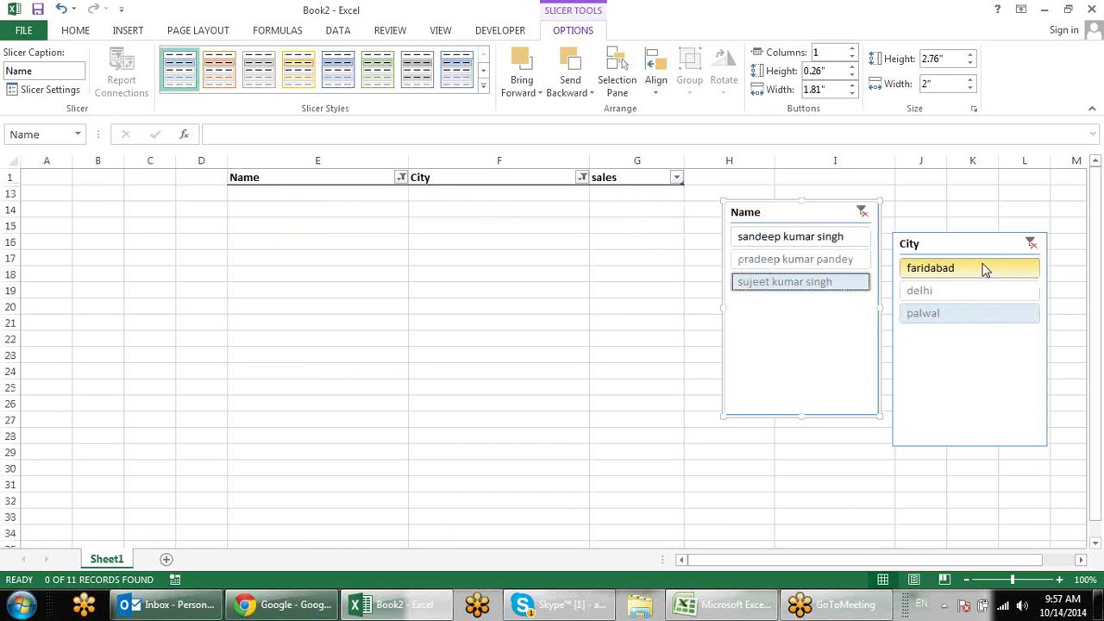
left_click(1030, 243)
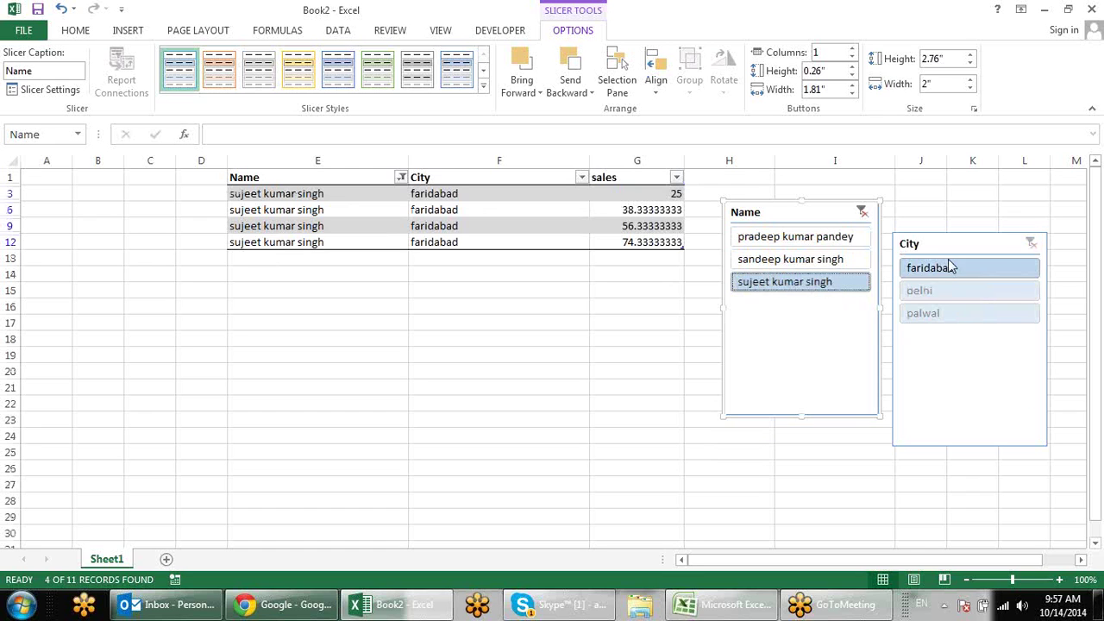
left_click(862, 212)
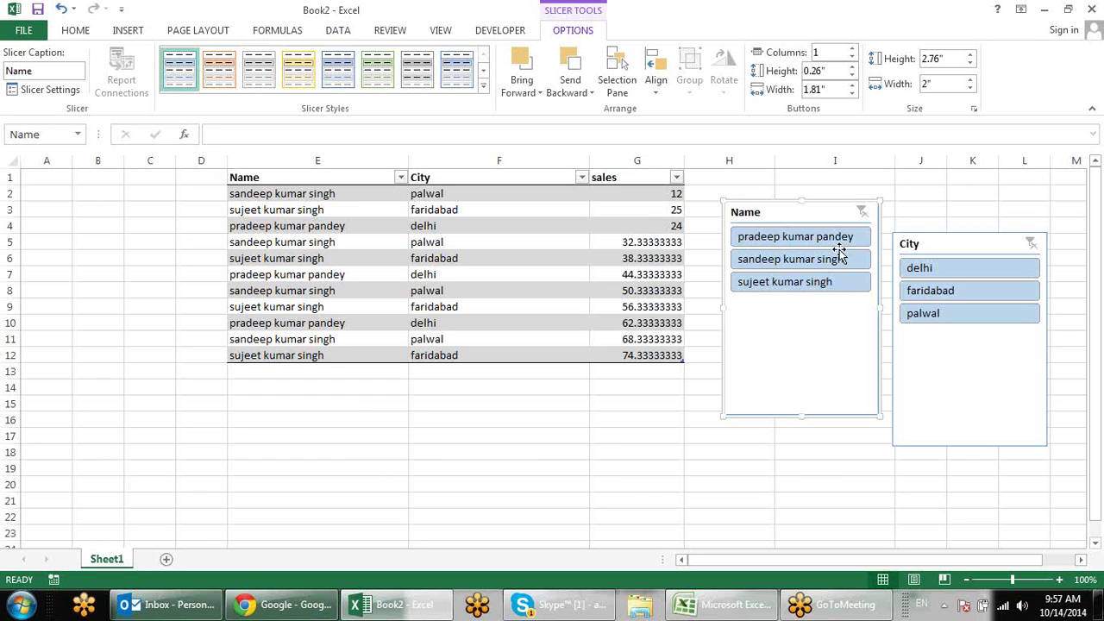
left_click_drag(818, 58, 830, 61)
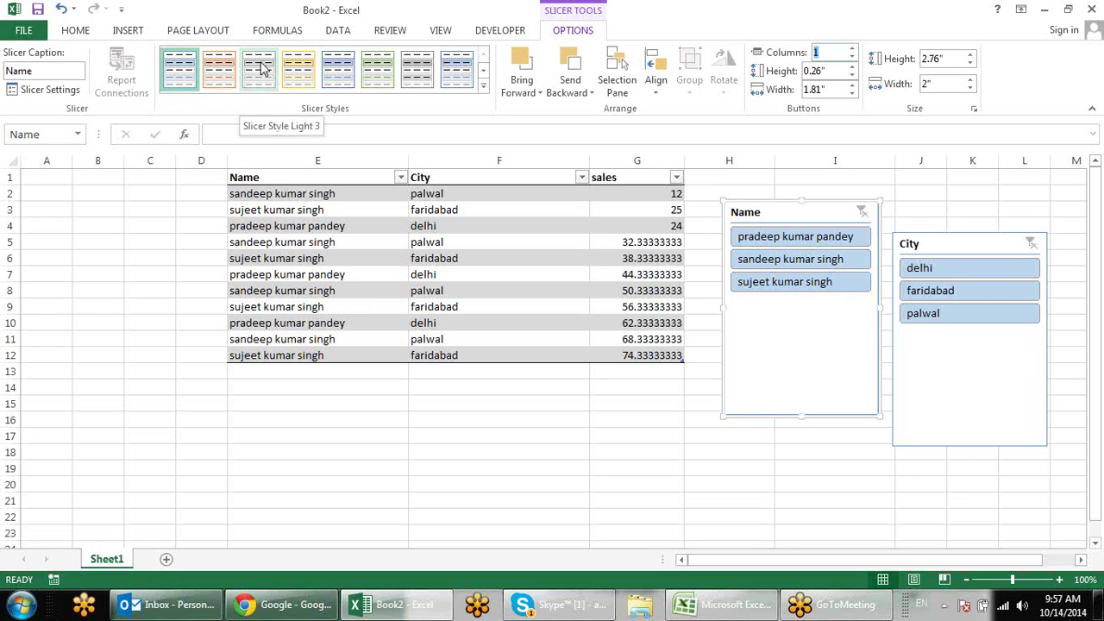
Step: Give the Name slicer a dark blue style with buttons in 2 columns
left_click(484, 90)
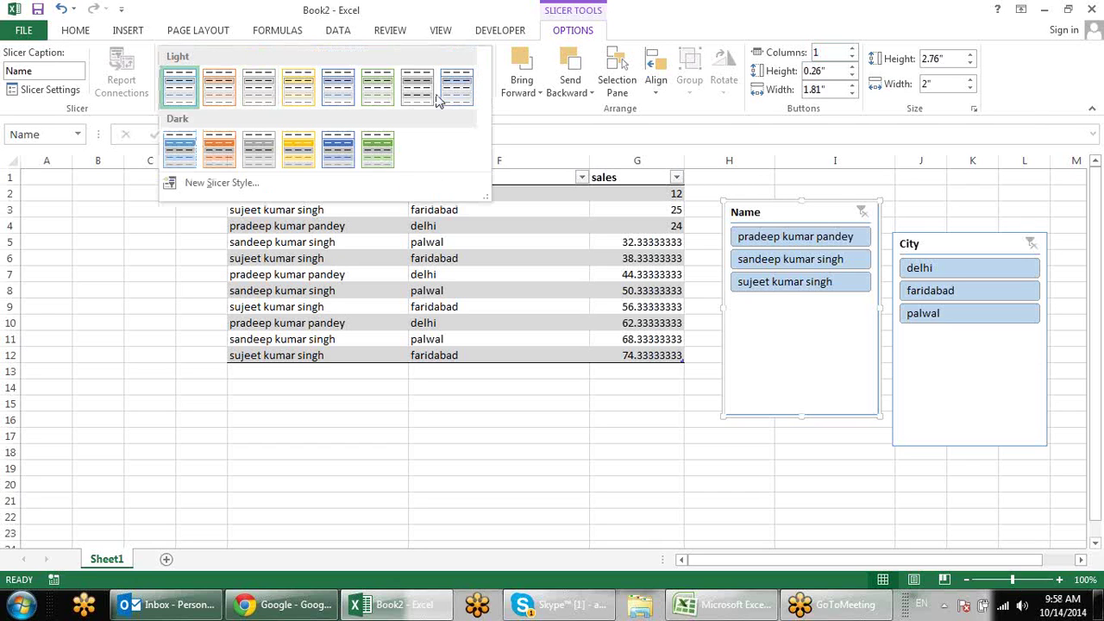
left_click(339, 151)
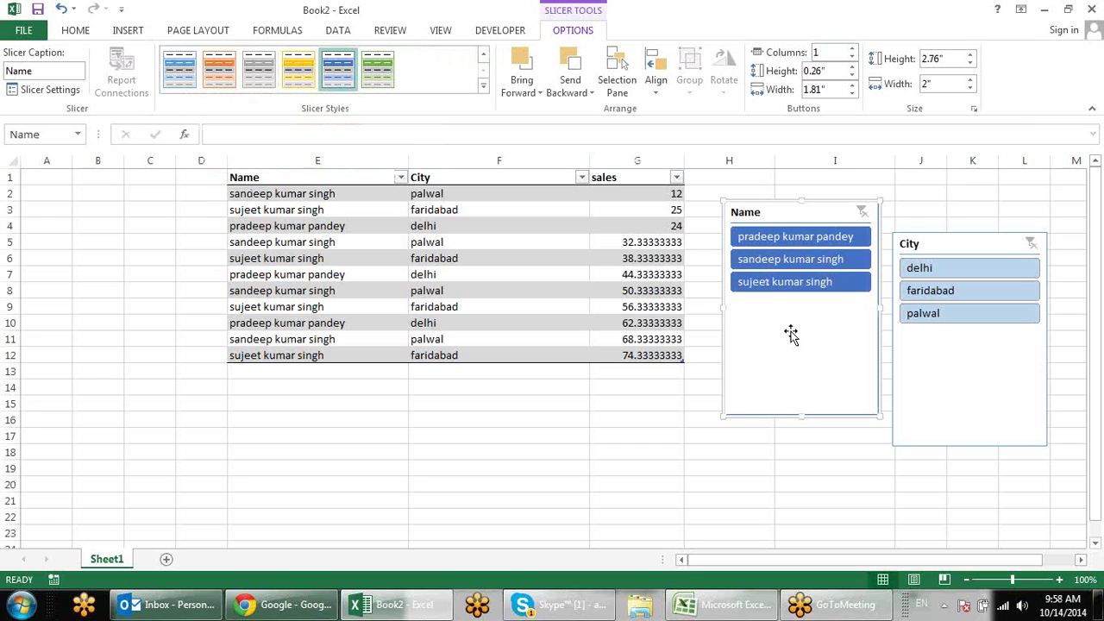
left_click(833, 54)
type("2")
key("Return")
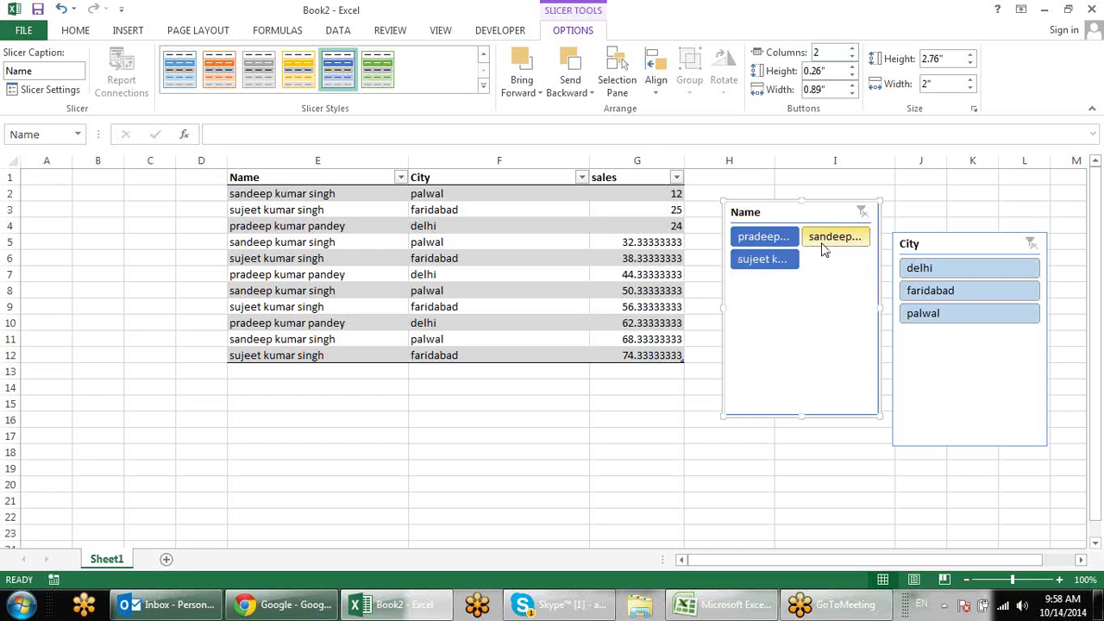
Step: Test the Name slicer buttons, clear its filter, and delete the City slicer
left_click(822, 242)
left_click(778, 257)
left_click(824, 238)
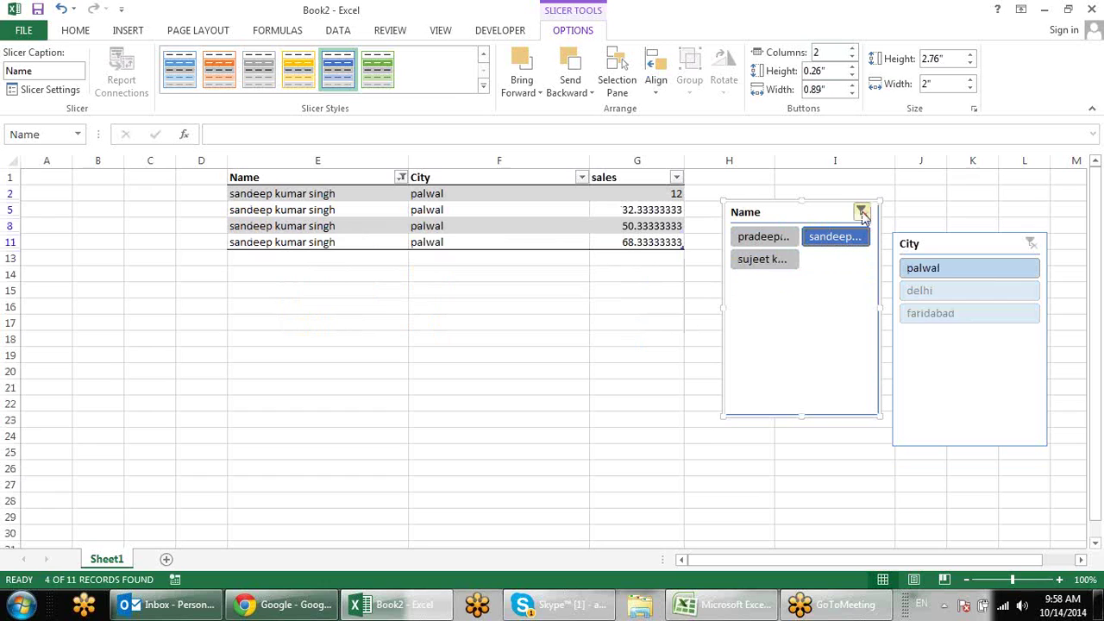
left_click(862, 212)
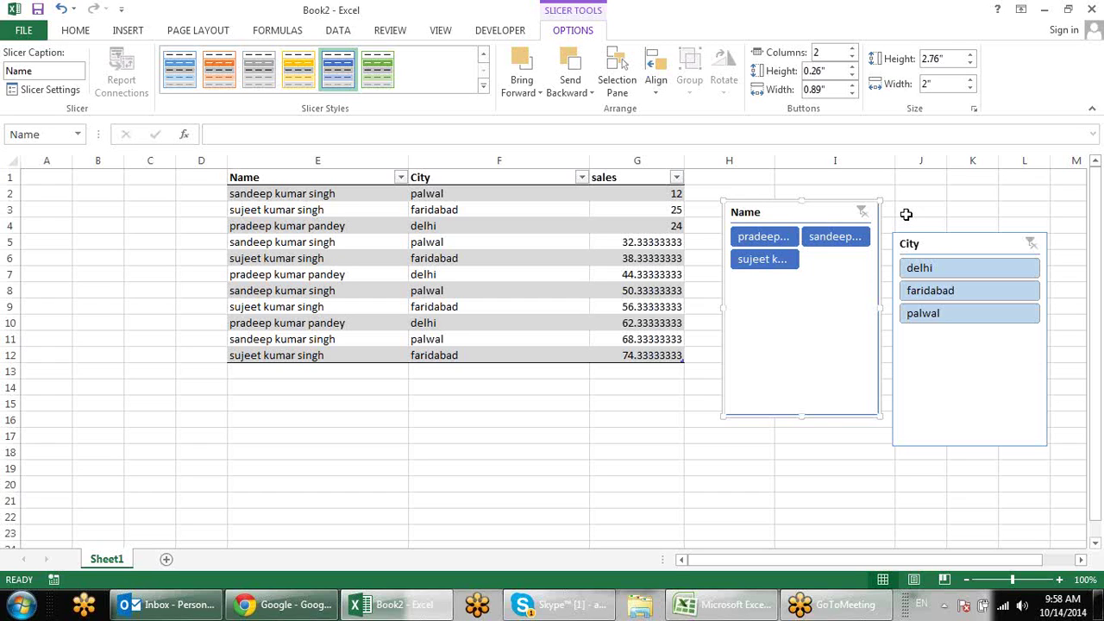
left_click(932, 360)
key("Delete")
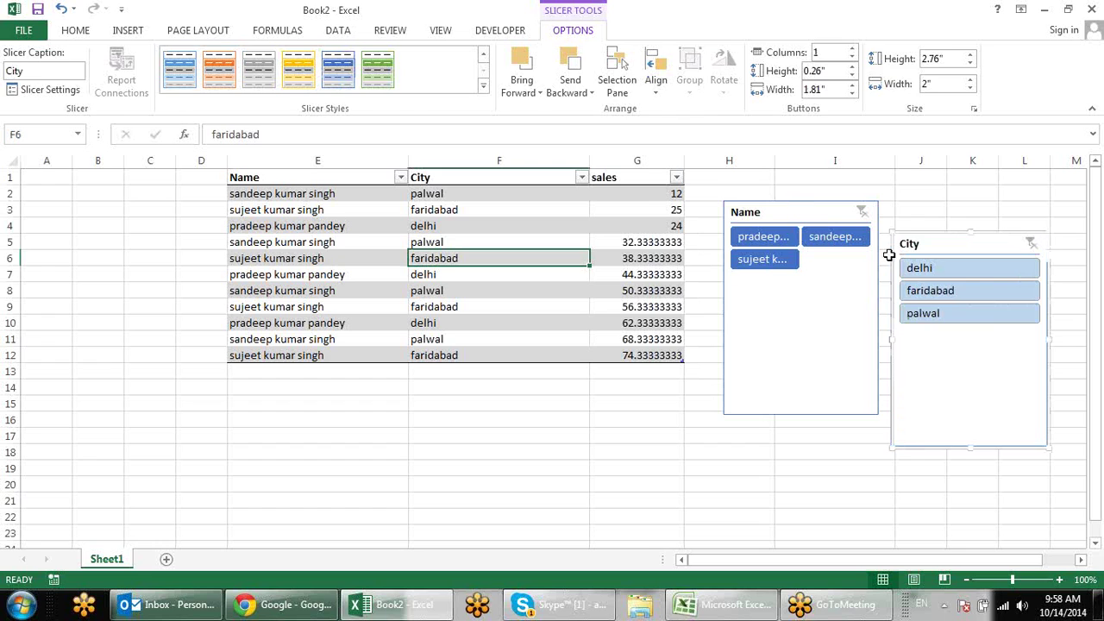
Step: Delete the Name slicer and remove a stray Date heading from D1
key("Delete")
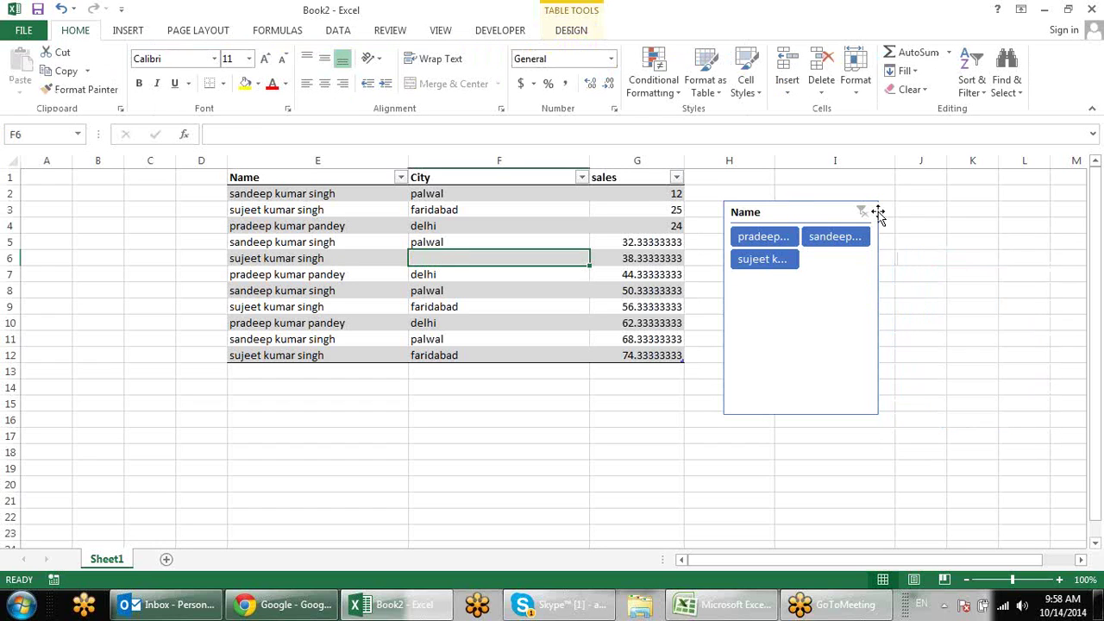
left_click(877, 213)
key("Delete")
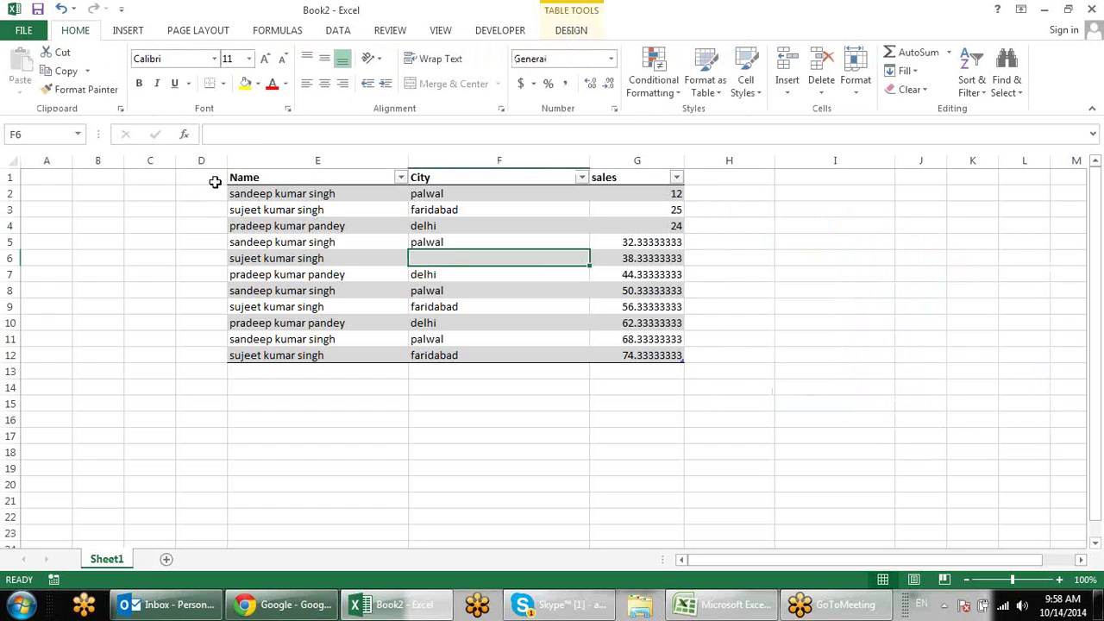
left_click(214, 182)
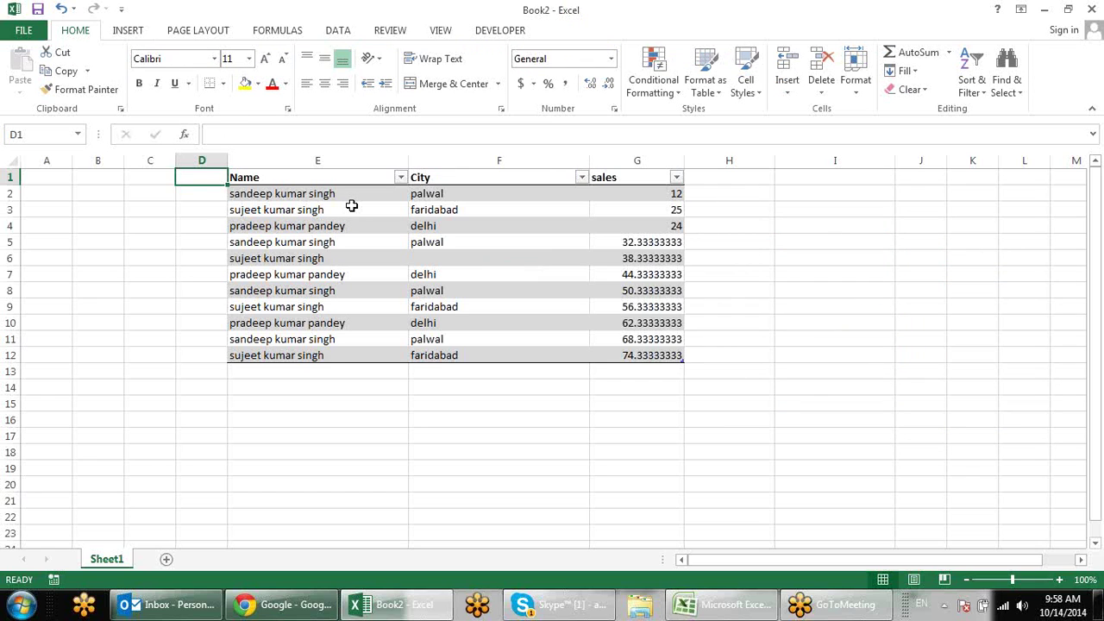
type("Date")
key("Return")
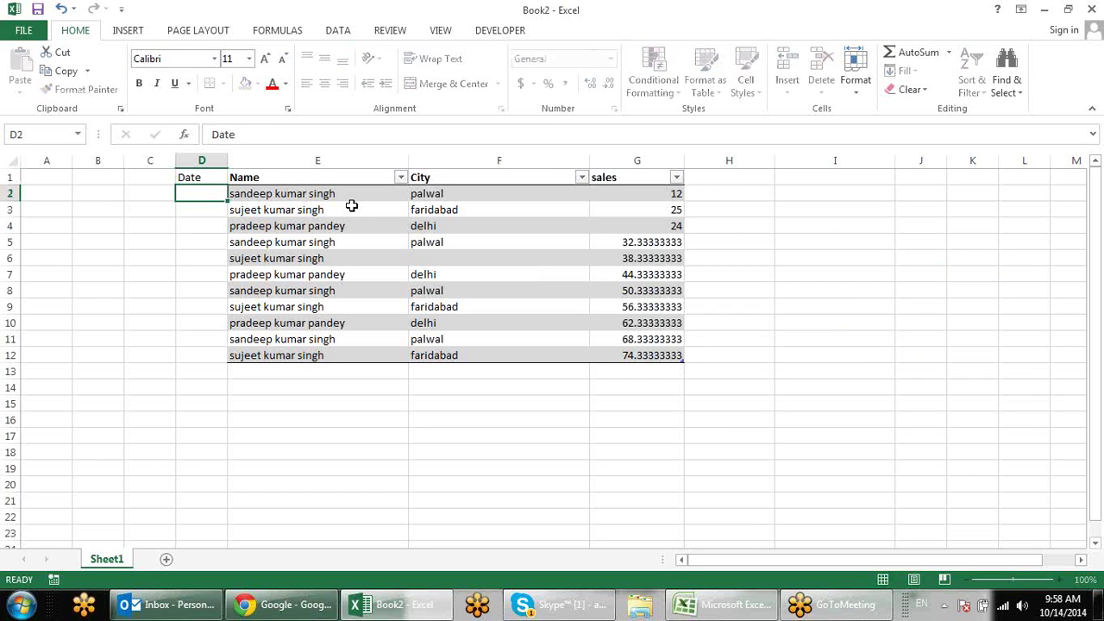
key("Up")
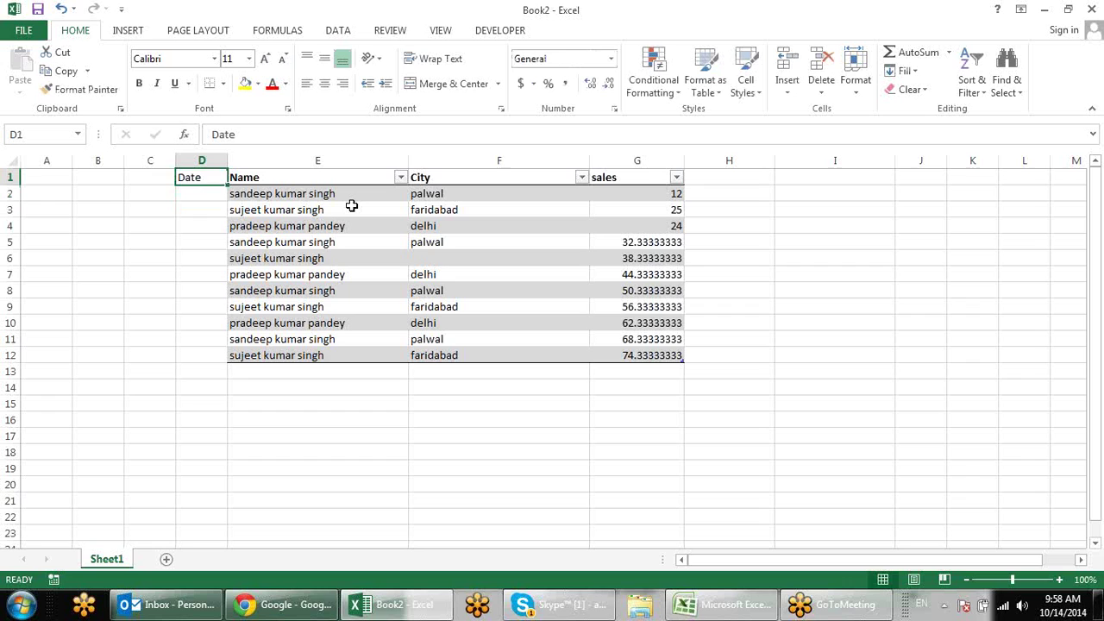
key("Delete")
Step: Insert a new date column before City in Table1
left_click(423, 162)
right_click(426, 169)
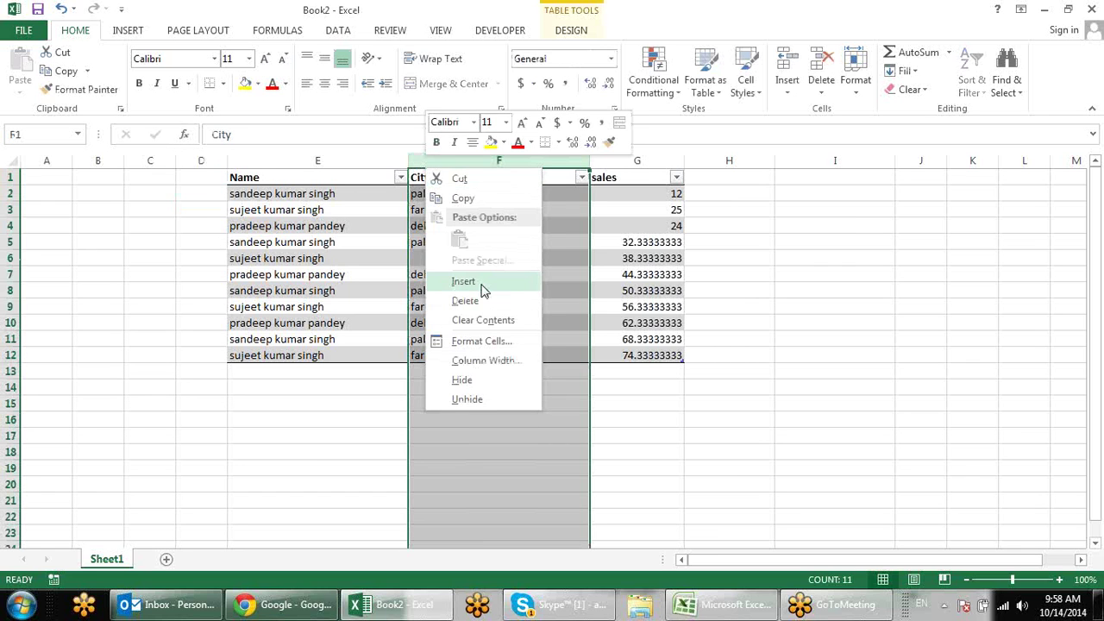
left_click(481, 291)
left_click(447, 177)
type("date")
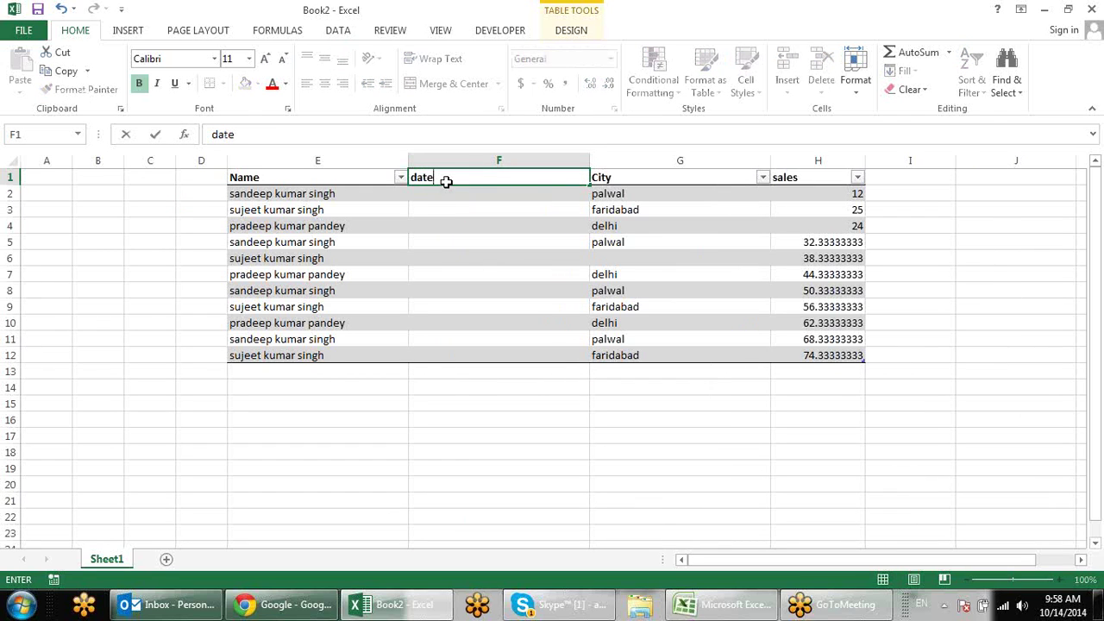
key("Return")
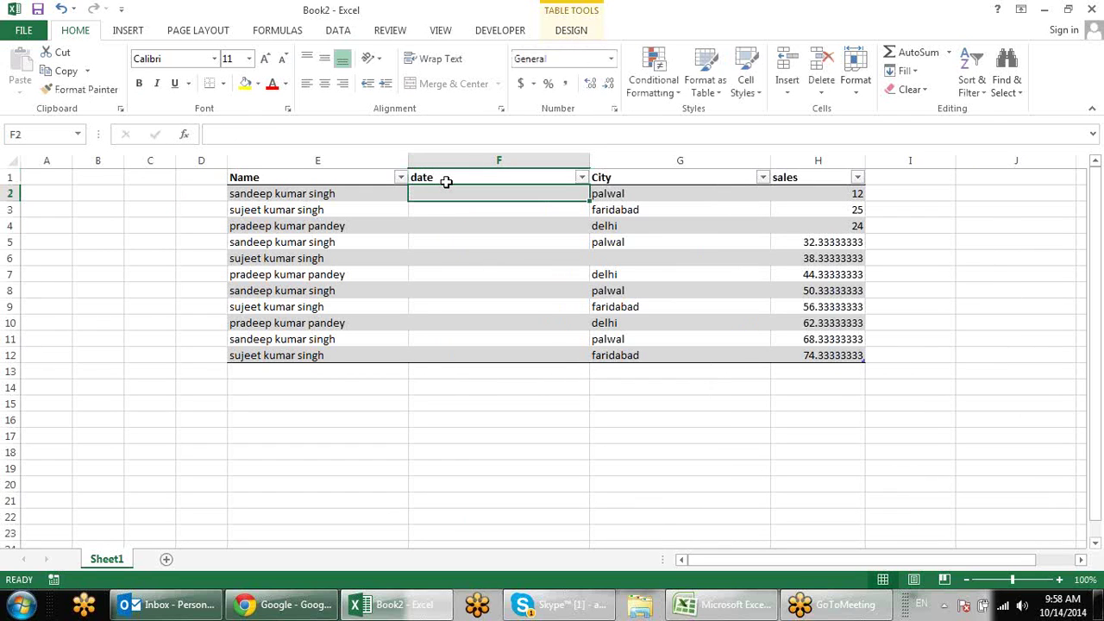
Step: Enter the start date in F2 and fill =F2+10 down to row 12
key("ctrl+semicolon")
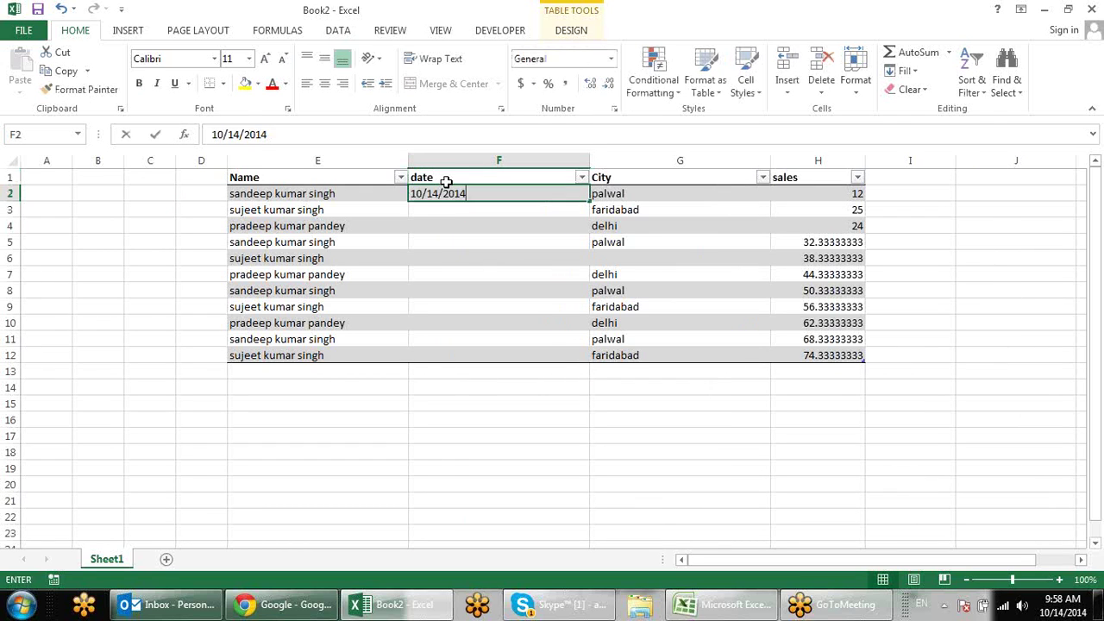
key("Return")
type("=")
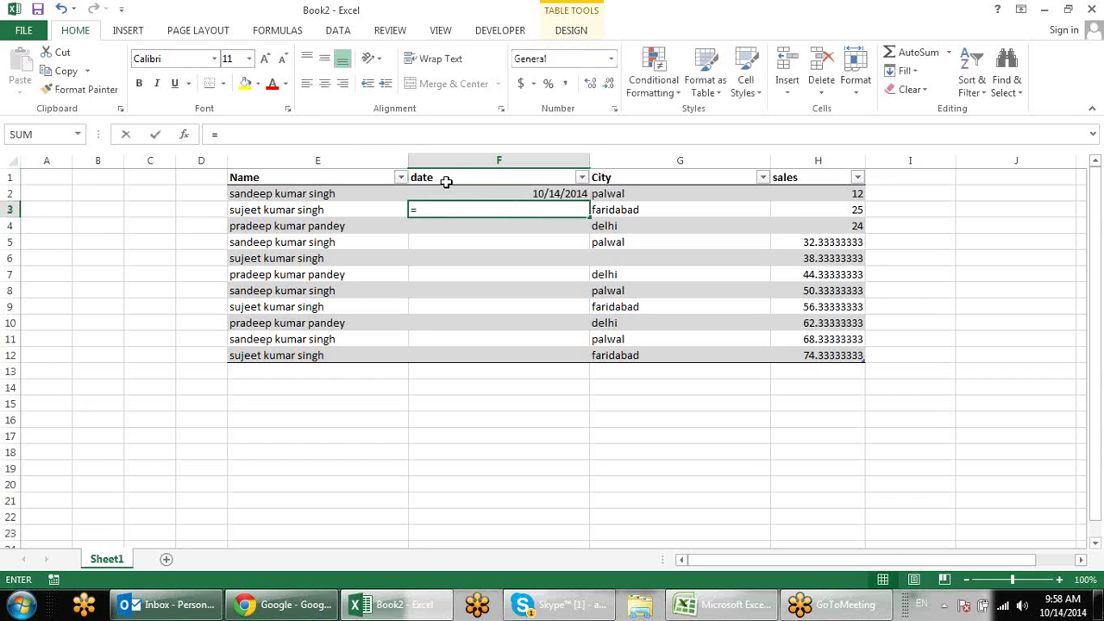
key("Up")
type("+1")
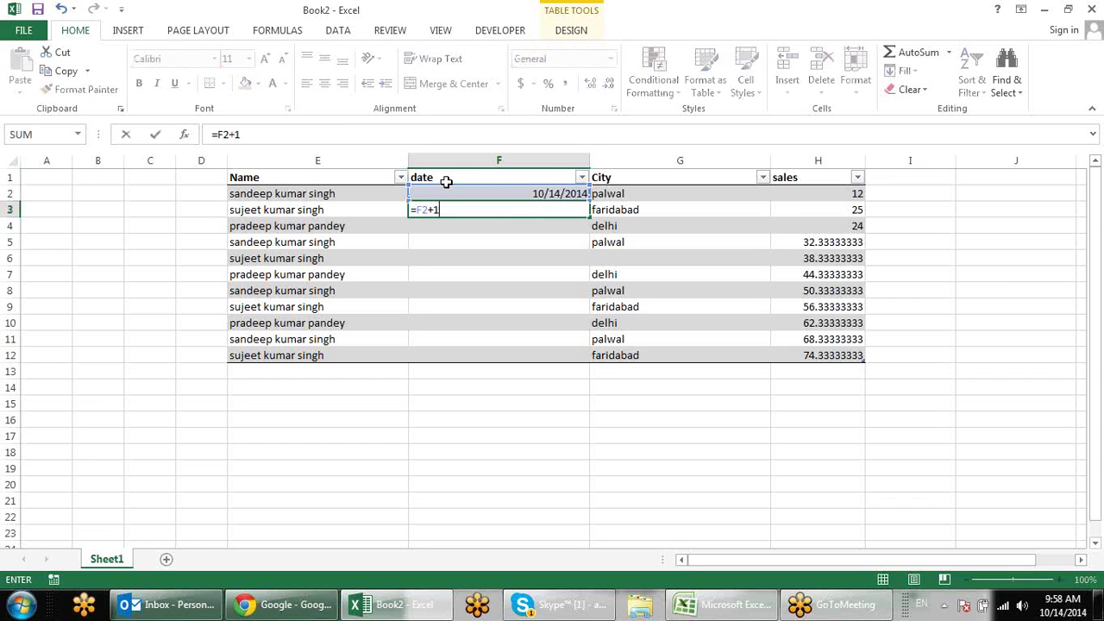
type("0")
key("Return")
key("Up")
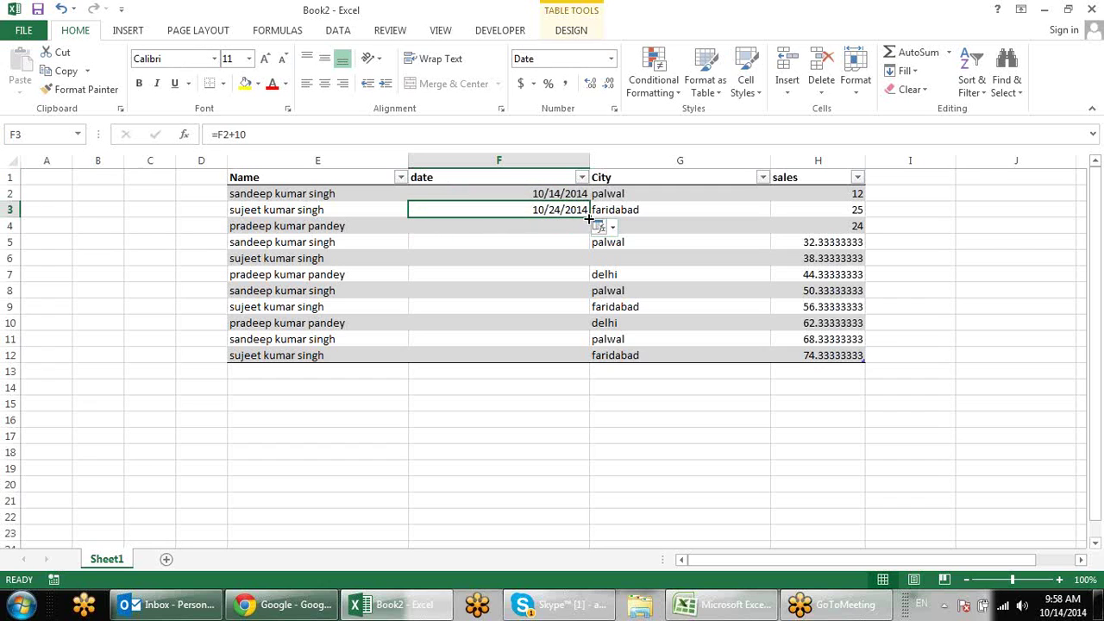
mouse_move(589, 219)
left_mouse_down()
mouse_move(1014, 297)
mouse_move(932, 326)
left_mouse_up()
left_click(932, 327)
Step: Format F2:F12 as d-mmm-yy dates, running 14-Oct-14 to 22-Jan-15
left_click_drag(556, 192, 552, 355)
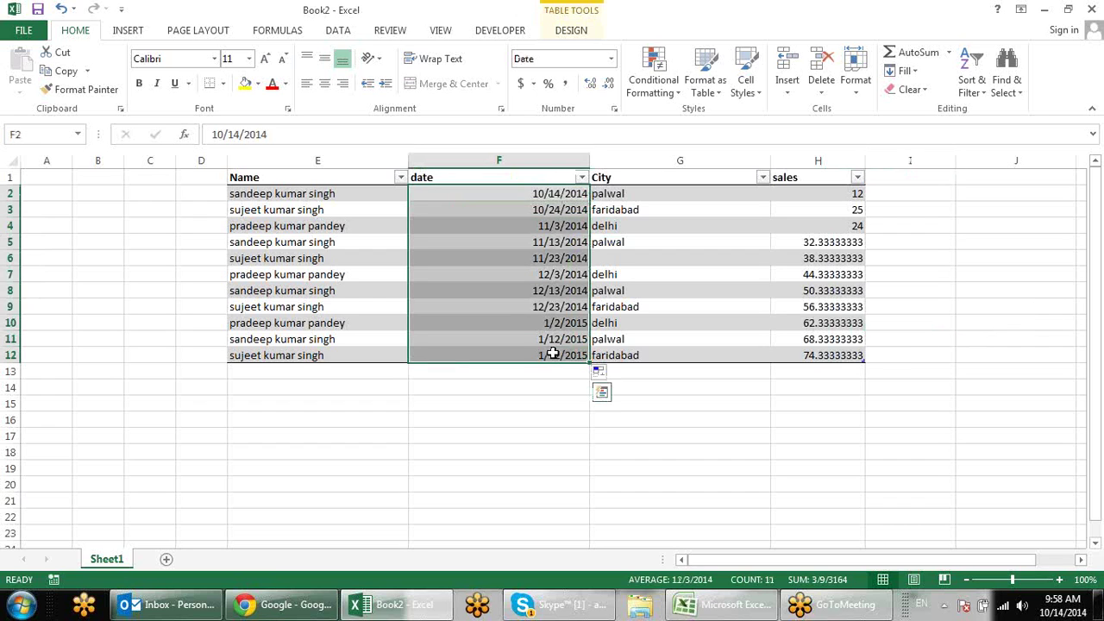
key("ctrl+shift+3")
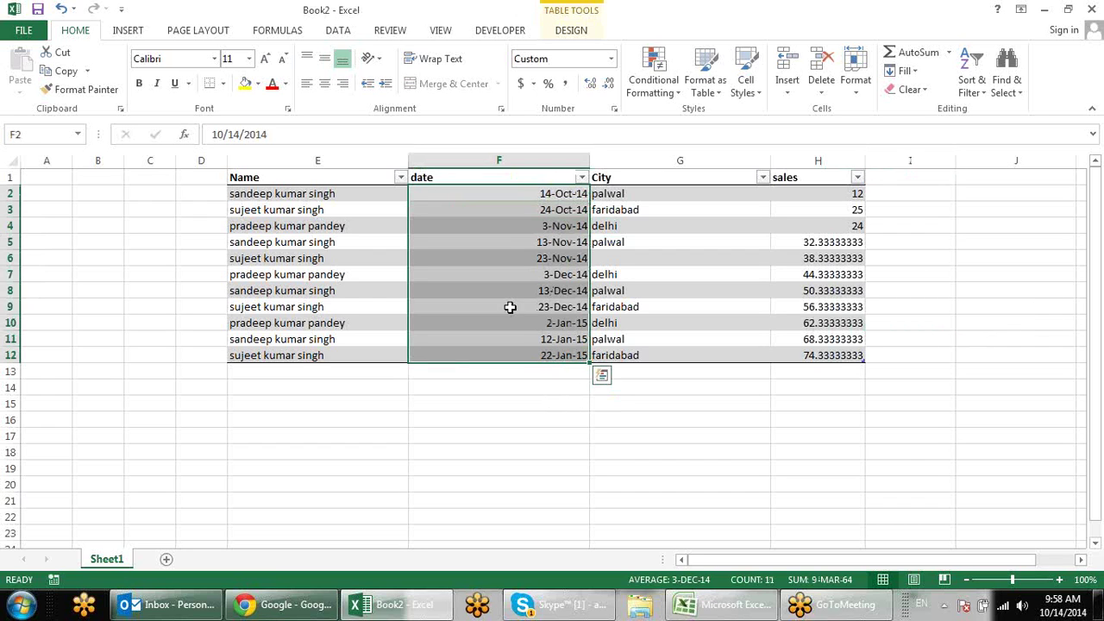
left_click(529, 245)
left_click(561, 33)
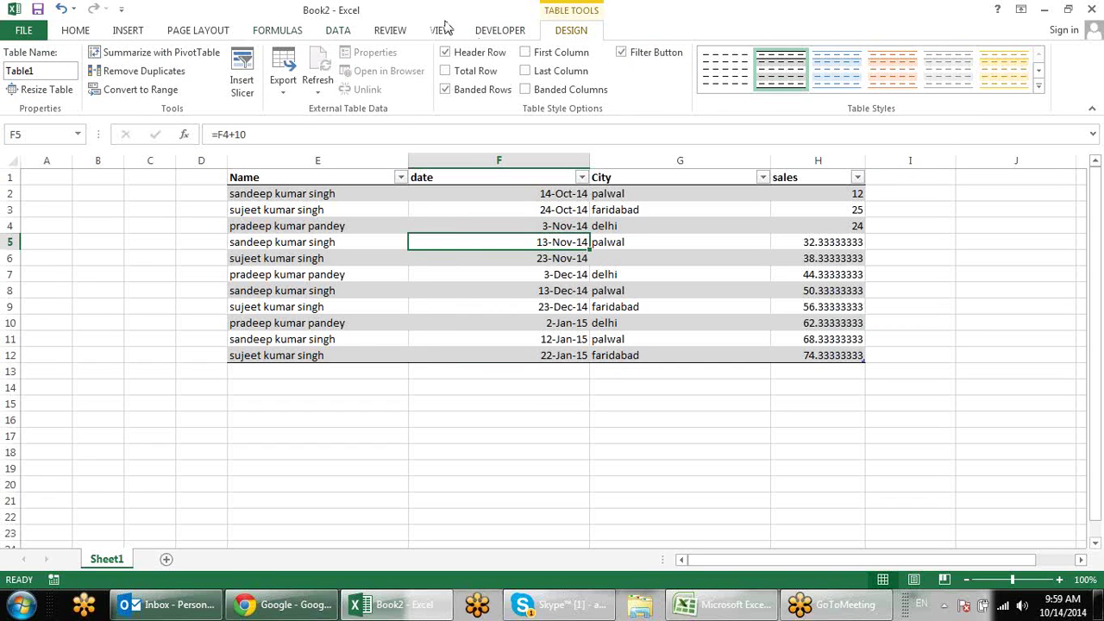
left_click(352, 34)
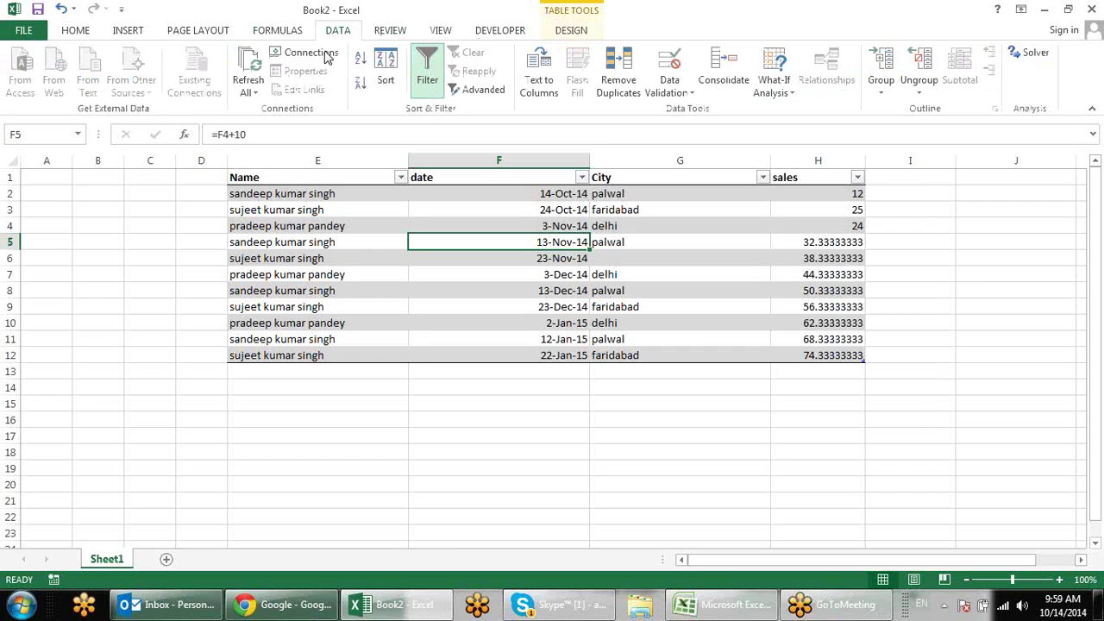
left_click(125, 33)
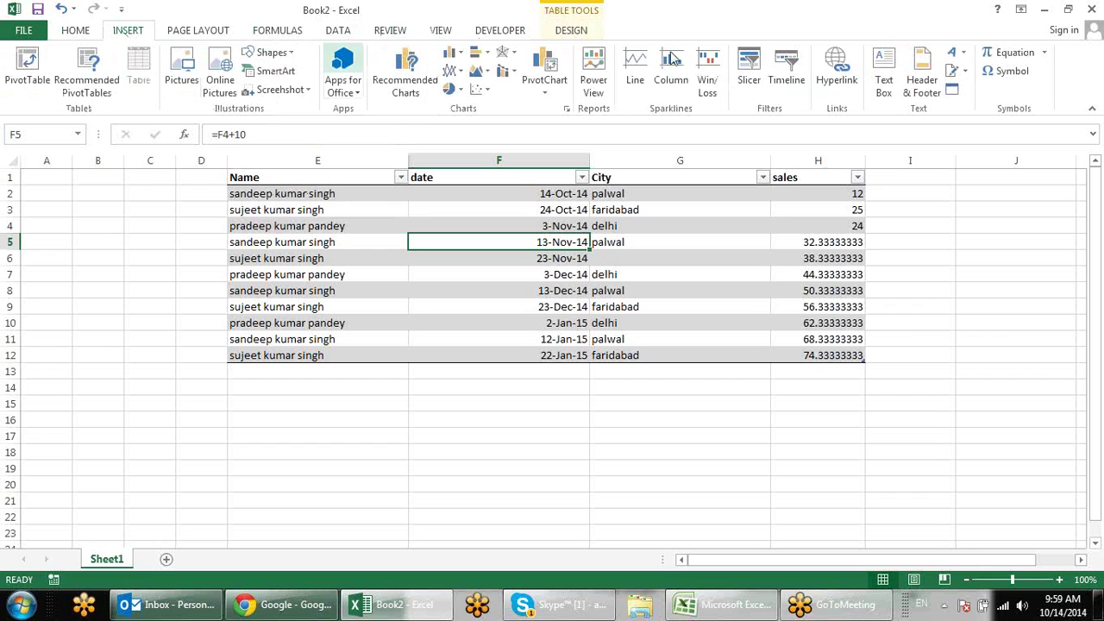
left_click(794, 67)
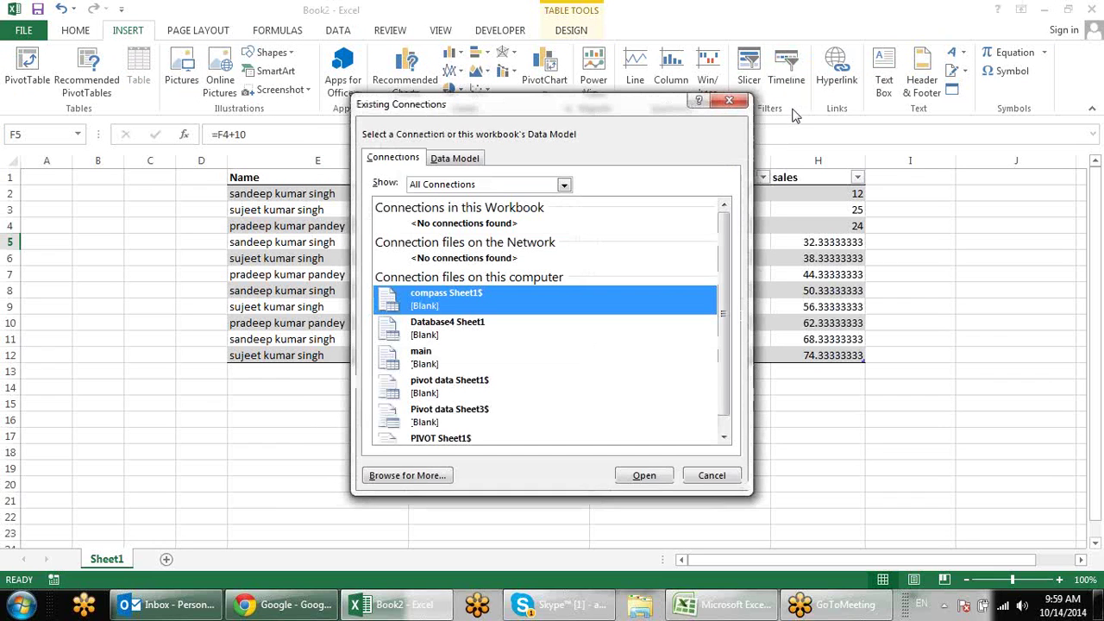
key("Escape")
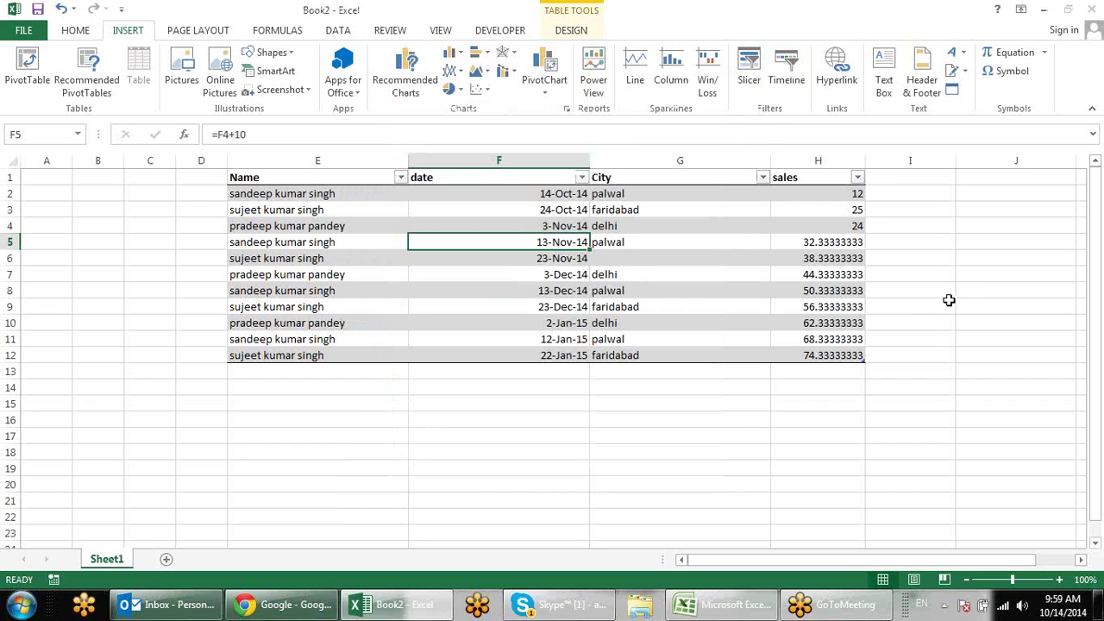
left_click(303, 209)
left_click(301, 180)
left_click_drag(806, 404, 824, 354)
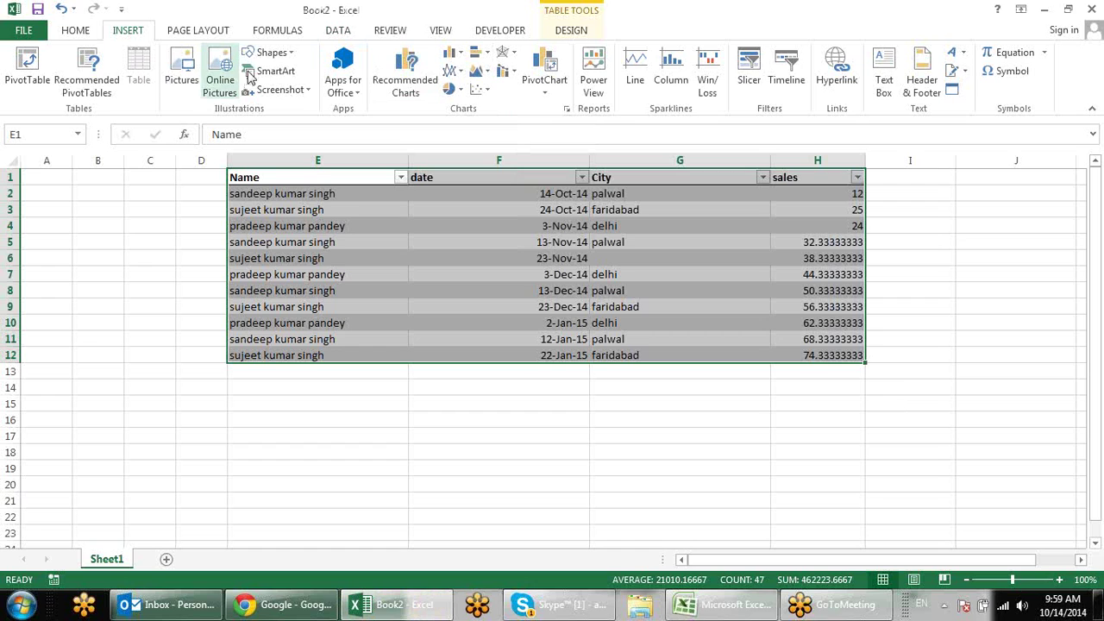
Step: Look over the Table Design, Insert, Data and Developer ribbon tabs, cancelling a slicer insert
left_click(571, 31)
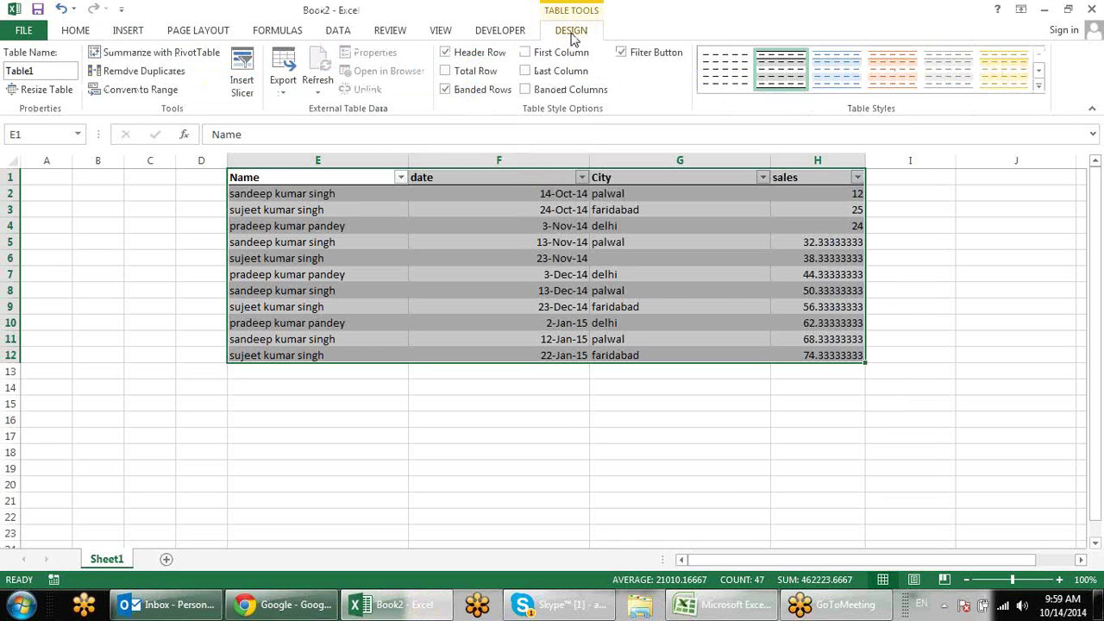
left_click(245, 76)
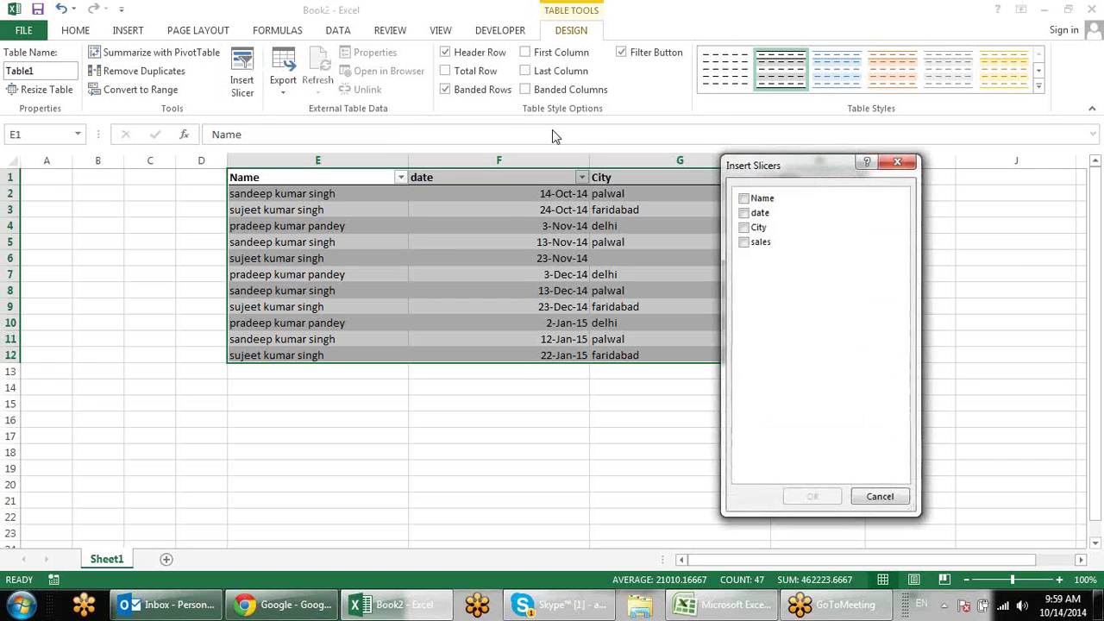
key("Escape")
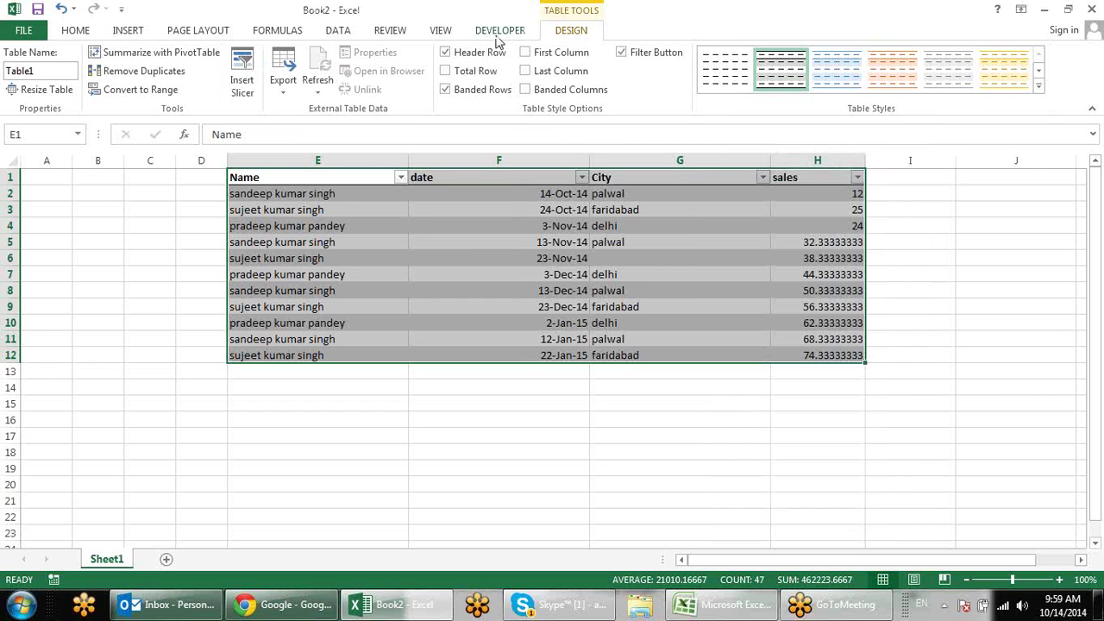
left_click(499, 32)
left_click(337, 31)
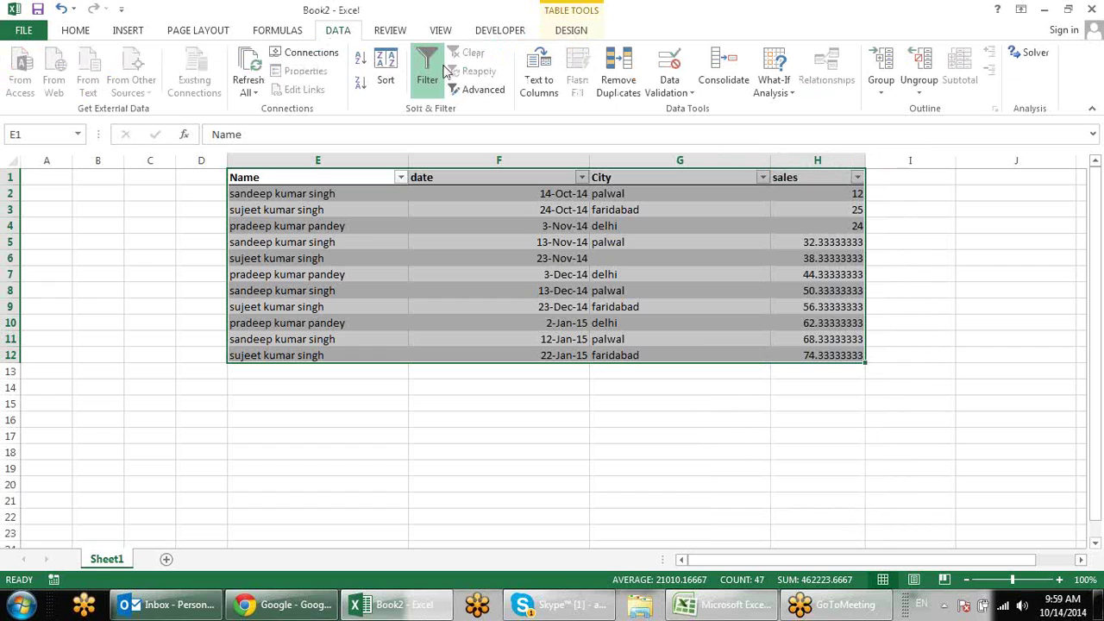
left_click(123, 32)
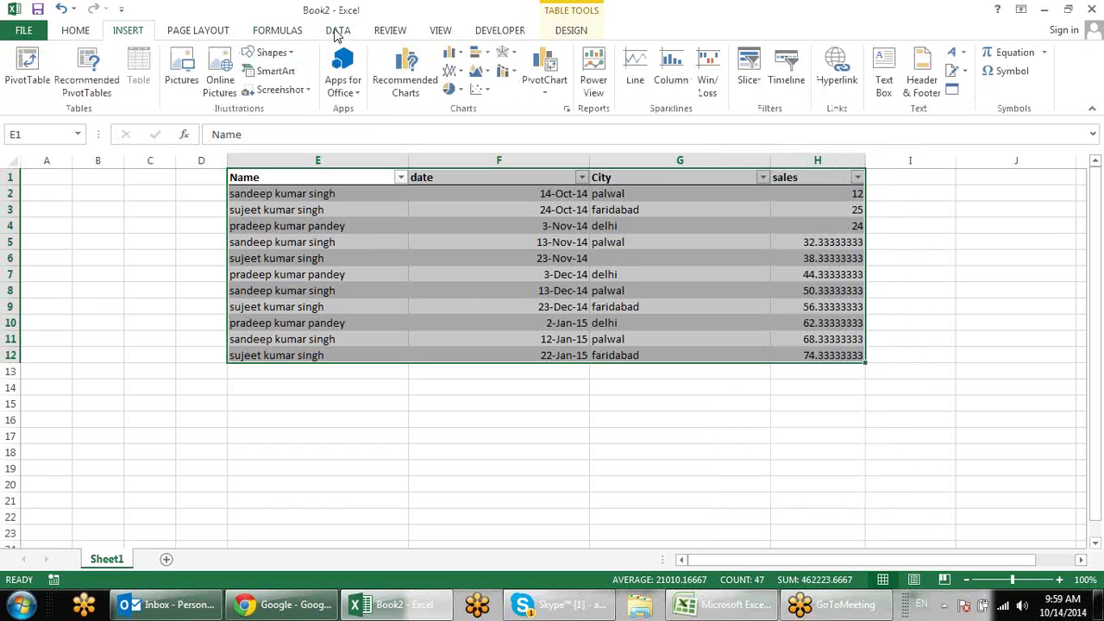
left_click(338, 32)
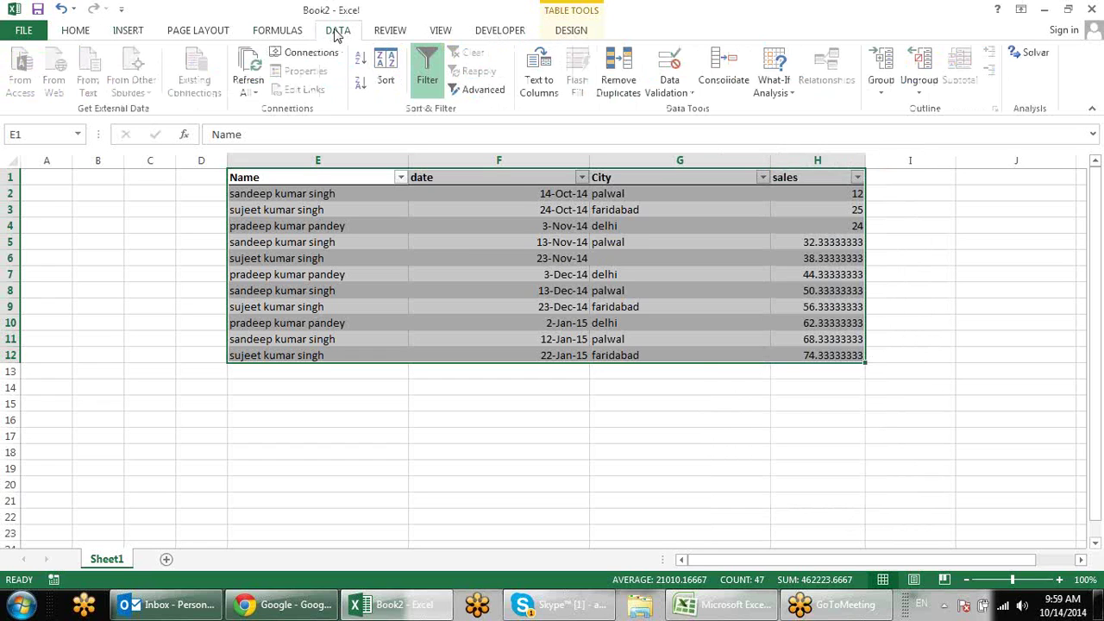
left_click(526, 32)
left_click(573, 32)
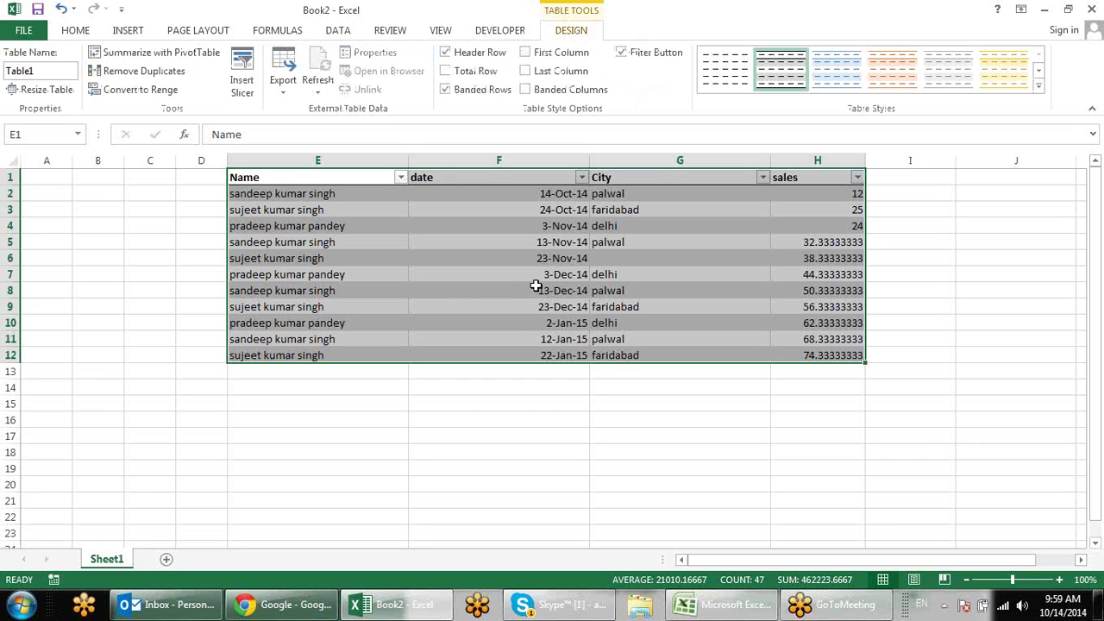
Step: Build an empty pivot table of the table range on a new sheet via the Alt+D+P wizard
key("alt+d")
key("p")
key("Return")
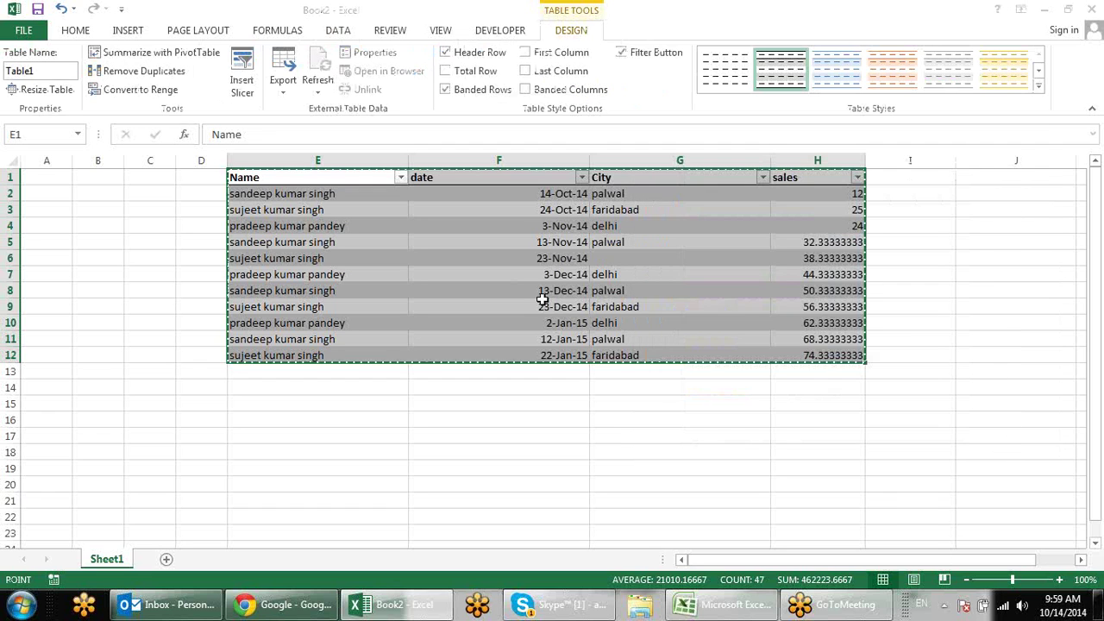
key("Return")
key("Return")
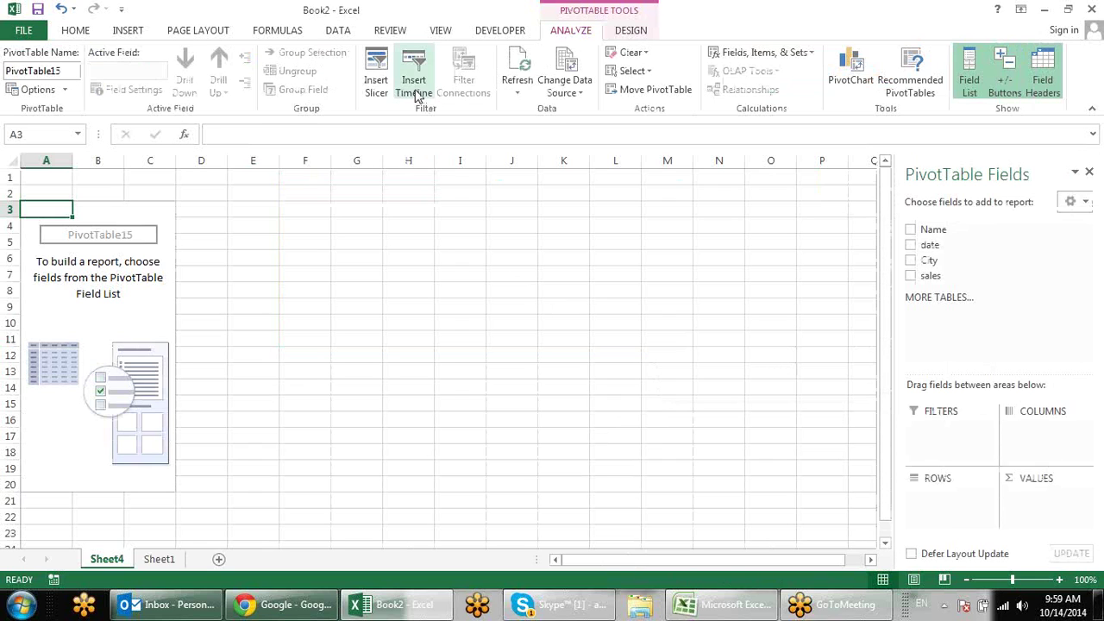
Step: Sum sales by City in the pivot table and insert a timeline on the date field
left_click(911, 261)
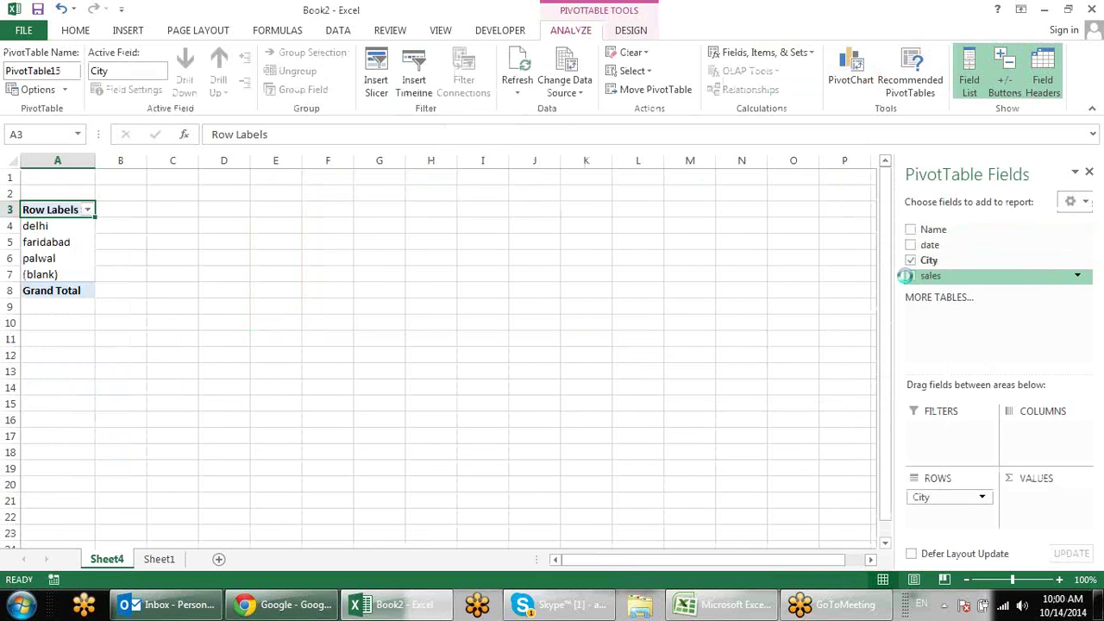
left_click(910, 276)
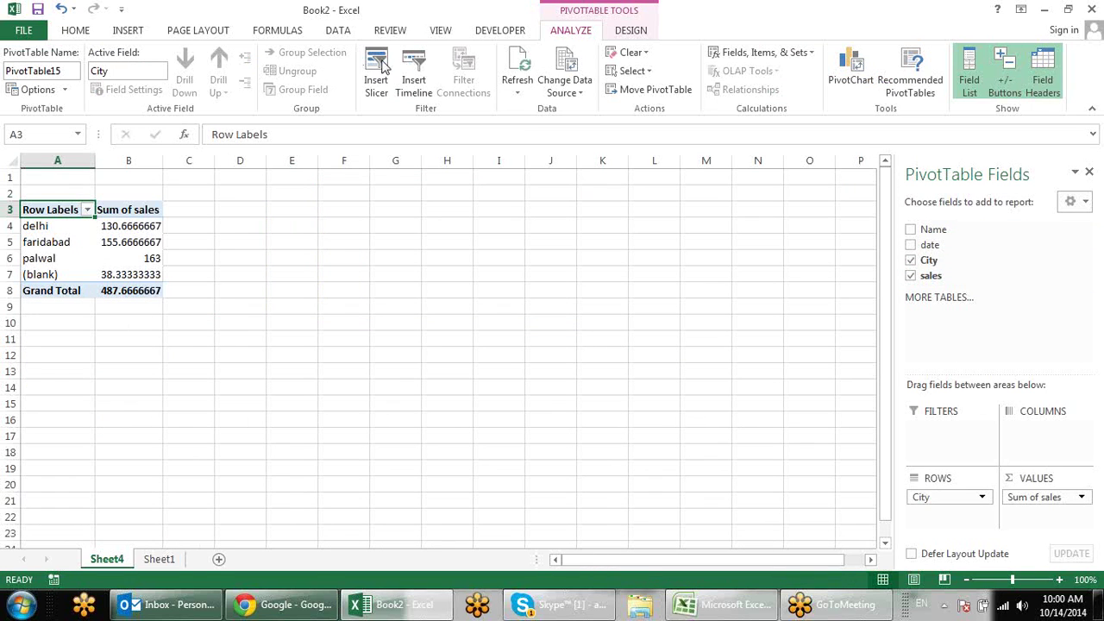
left_click(414, 82)
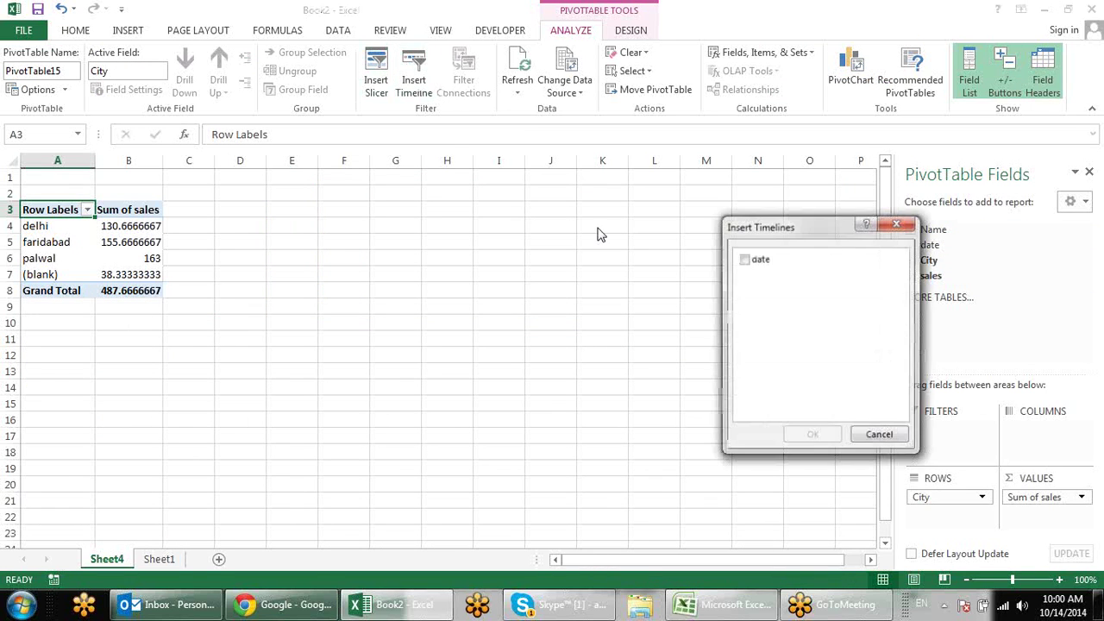
left_click(747, 261)
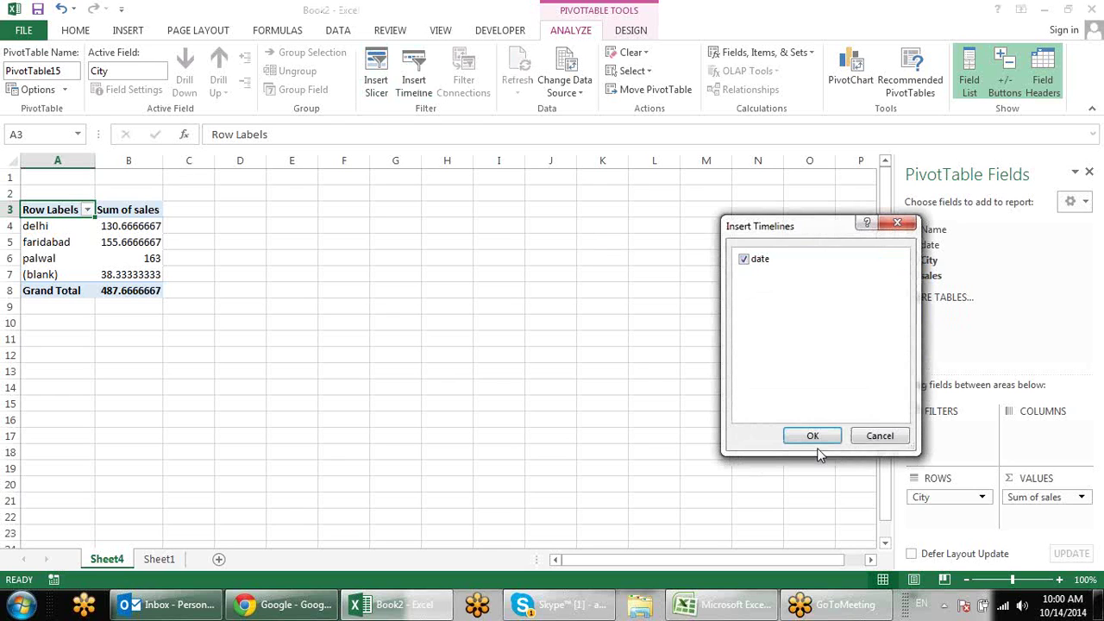
left_click(816, 437)
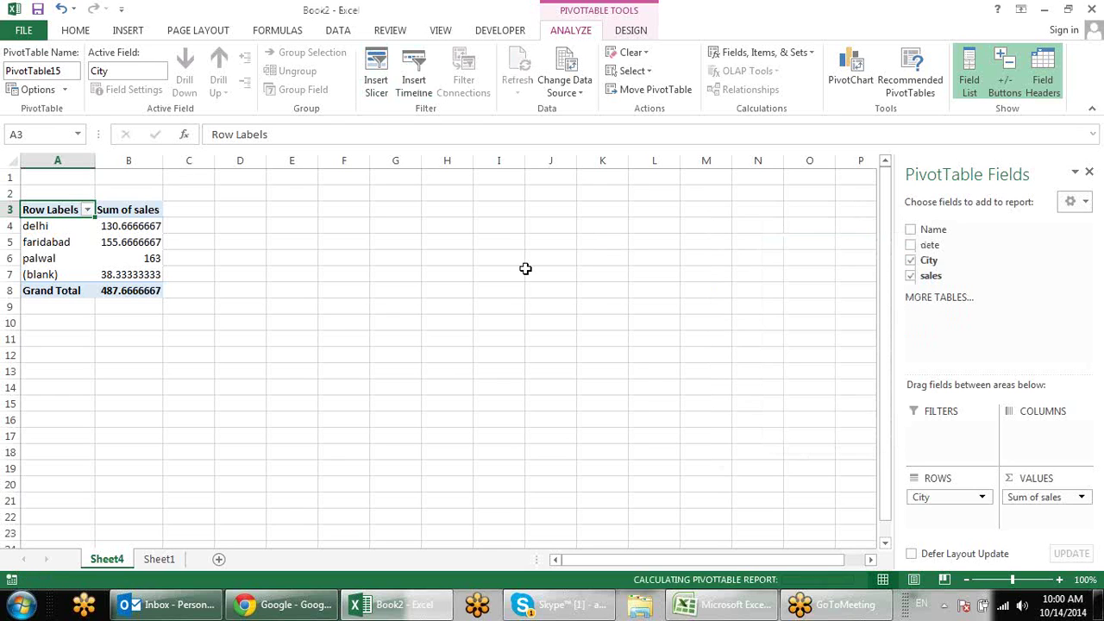
Step: Move the date timeline up beside the pivot table and enlarge it to about column P, row 12
left_click_drag(449, 318, 434, 192)
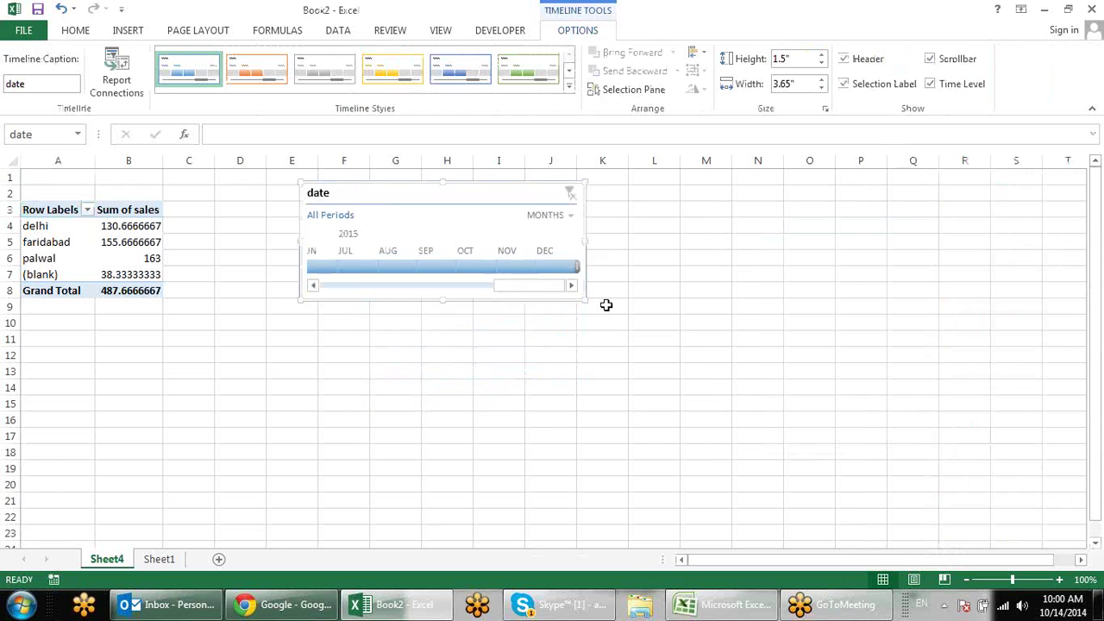
left_click_drag(585, 300, 874, 356)
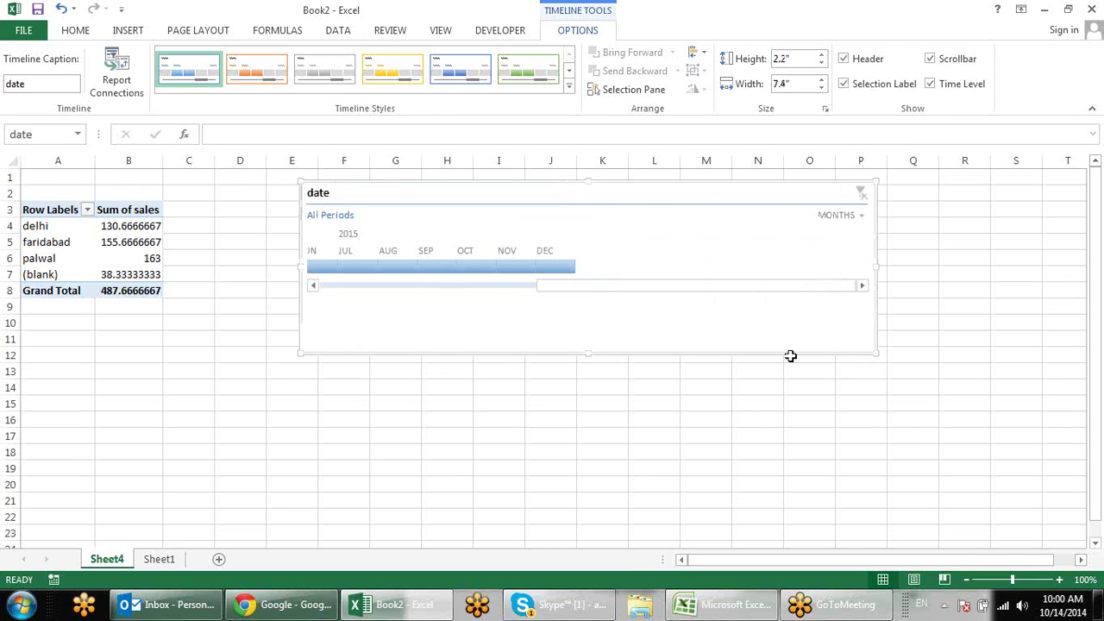
left_click(397, 287)
Step: Filter the pivot across various month ranges on the timeline, ending on the single month Aug 2014
left_click(338, 269)
left_click(368, 269)
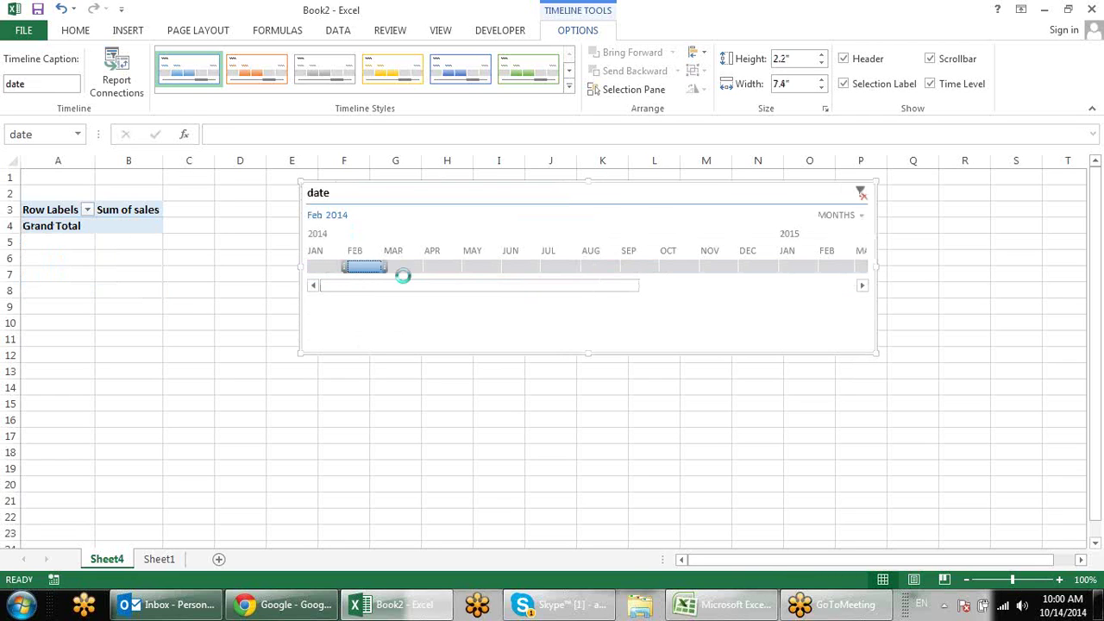
left_click(420, 271)
left_click(447, 270)
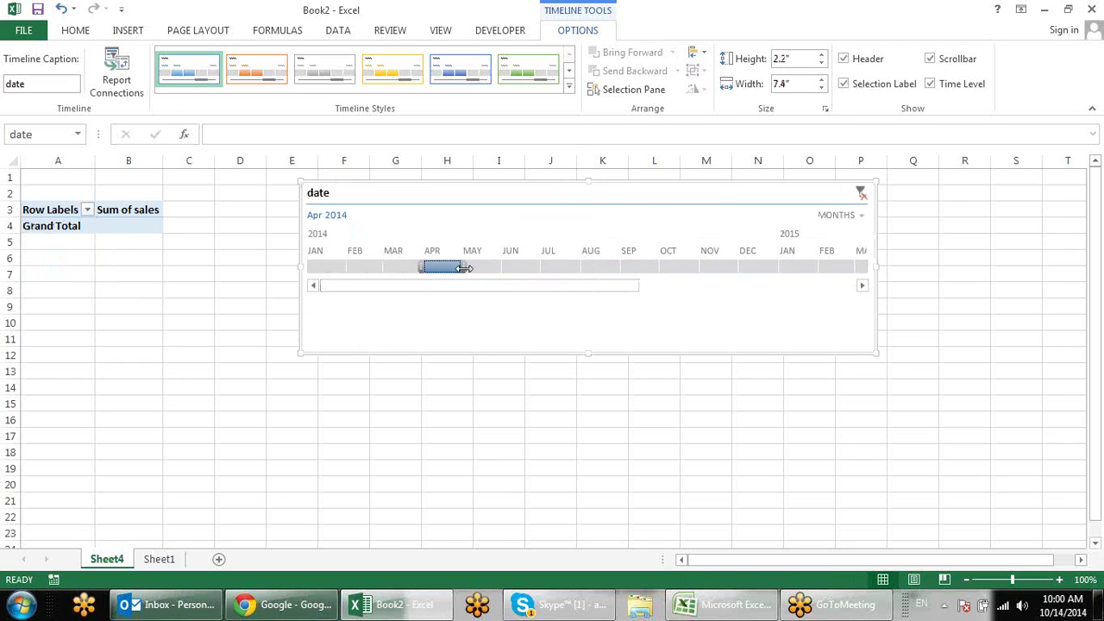
left_click_drag(464, 268, 872, 284)
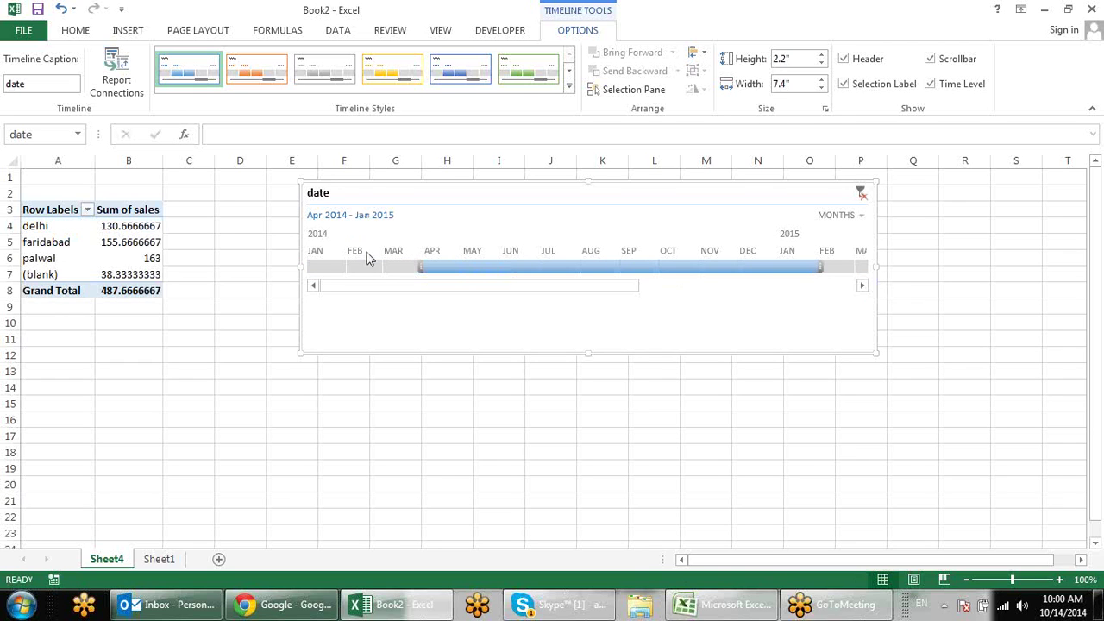
left_click_drag(335, 265, 344, 267)
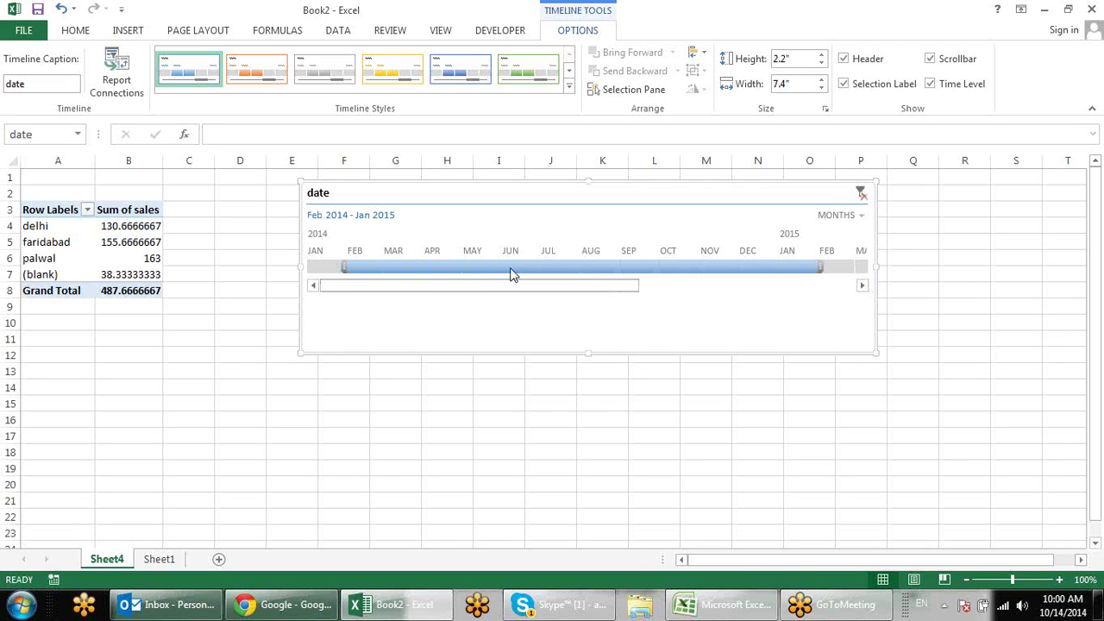
left_click_drag(820, 267, 721, 272)
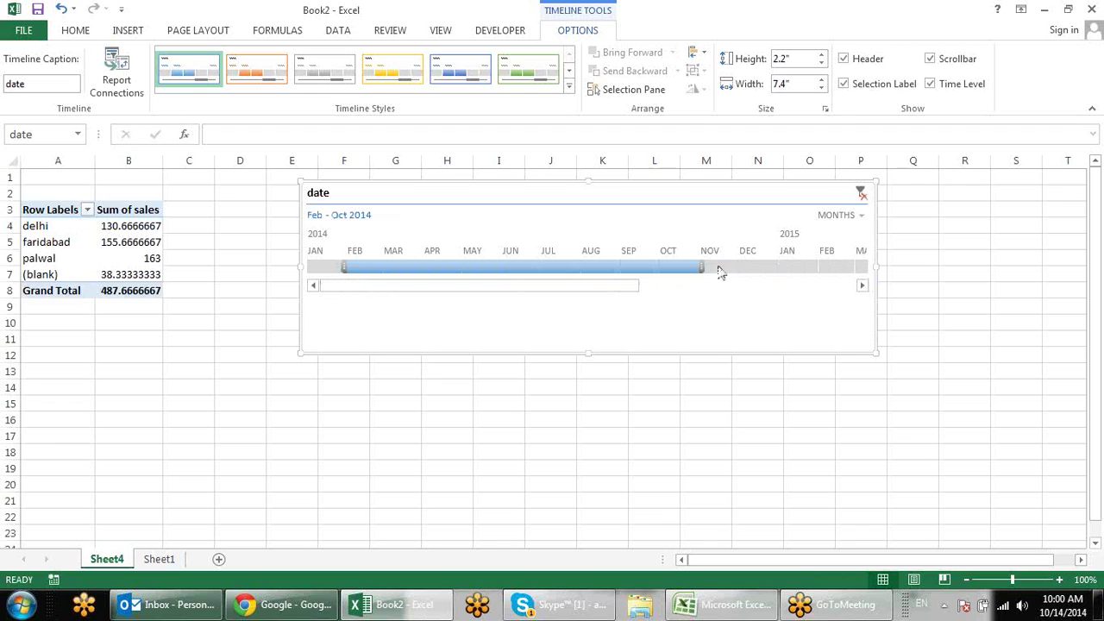
left_click_drag(697, 268, 749, 271)
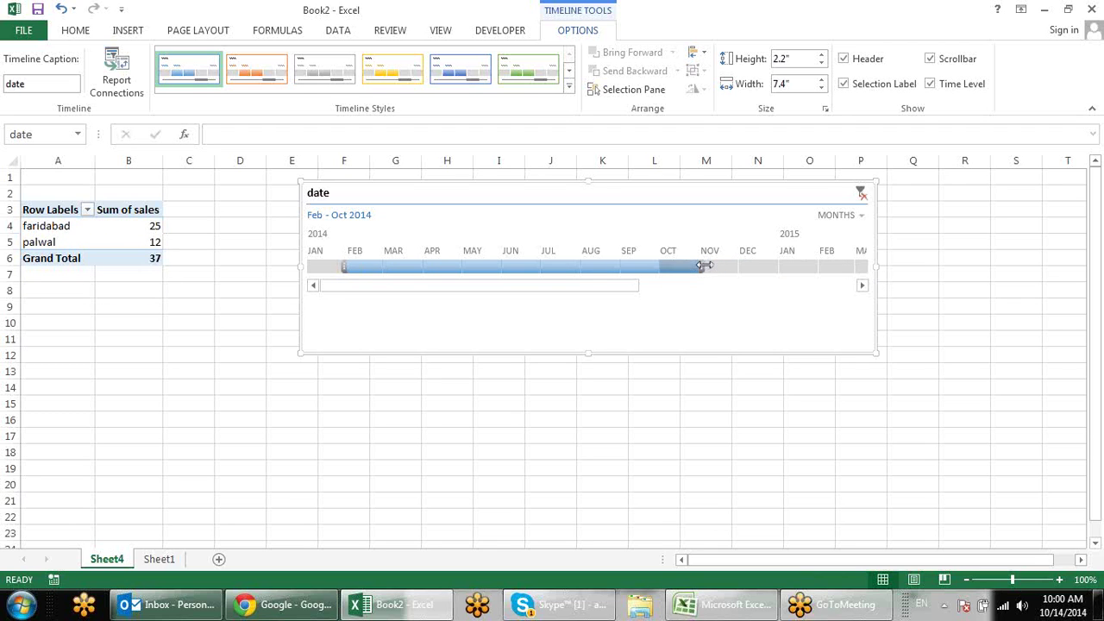
left_click(750, 271)
left_click_drag(742, 269, 604, 268)
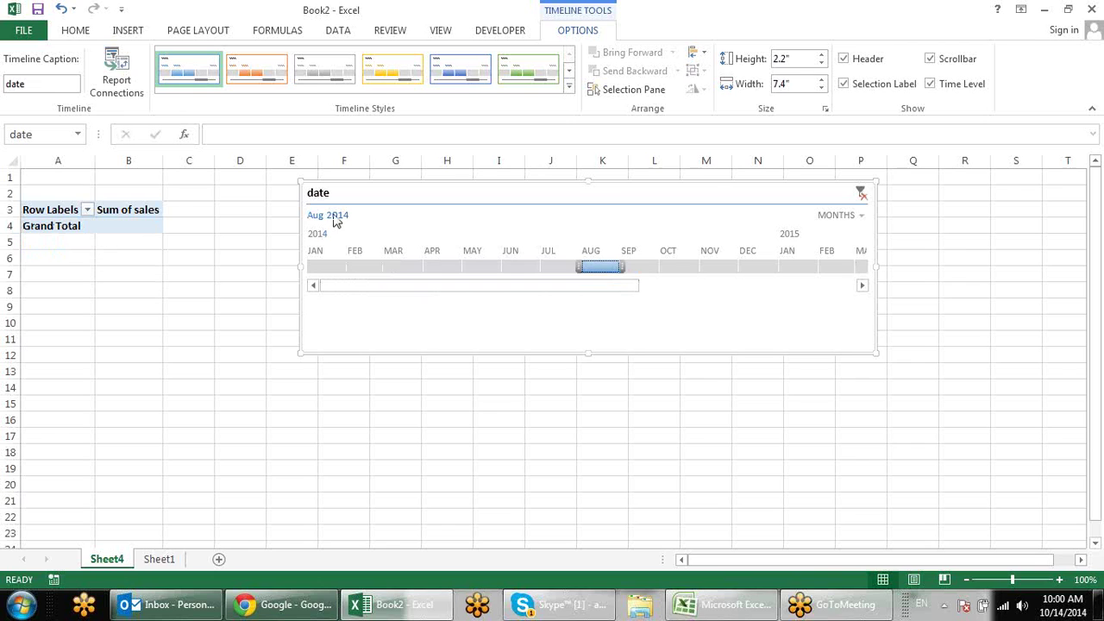
Step: Show the timeline by days and filter the pivot to single August 2014 days, ending on August 11
left_click(863, 216)
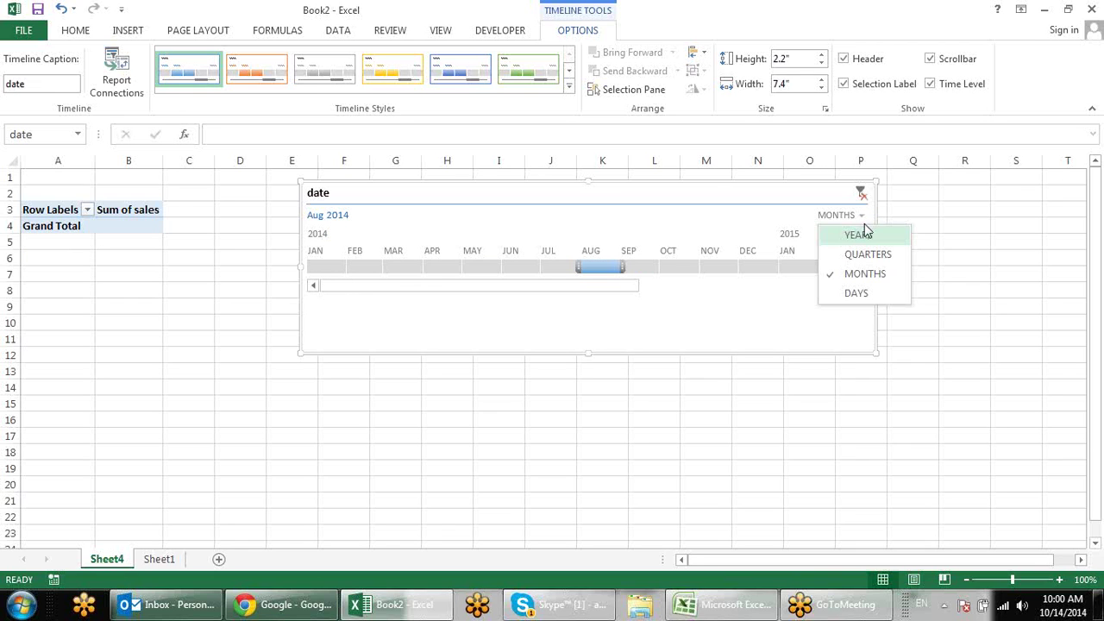
left_click(873, 297)
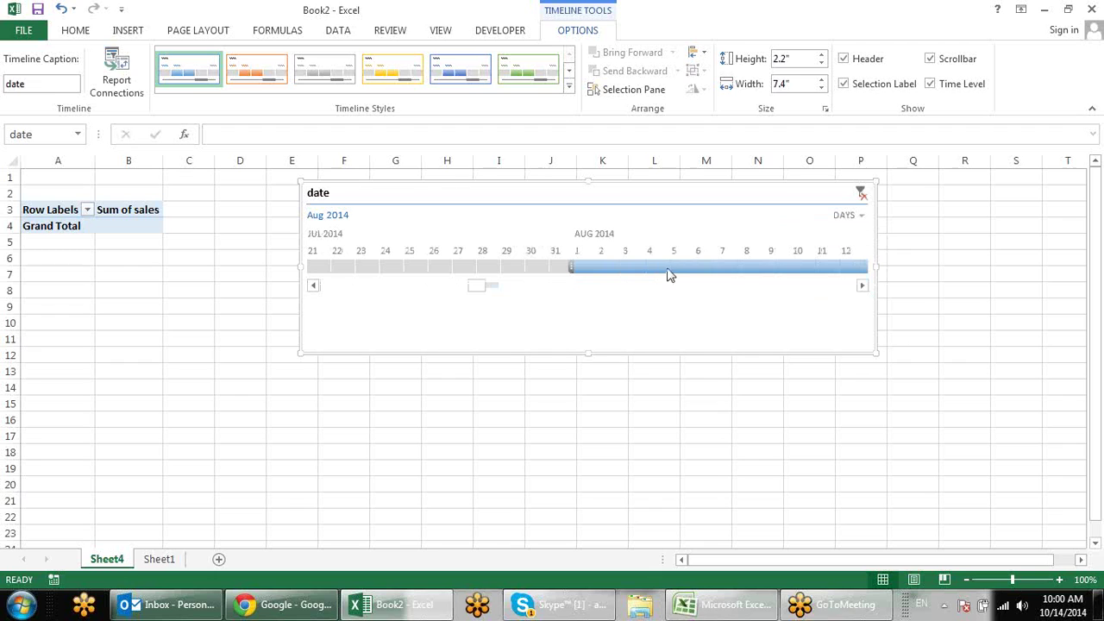
left_click(647, 267)
left_click(606, 267)
left_click(688, 267)
left_click(747, 267)
left_click(803, 268)
left_click(824, 267)
left_click(862, 285)
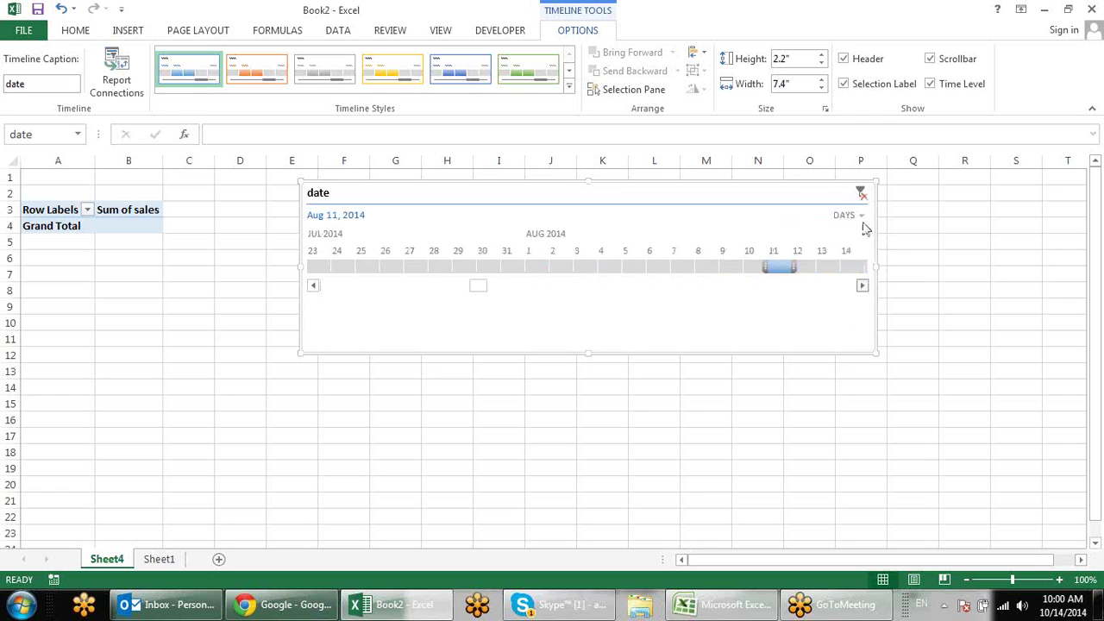
Step: Show the timeline by years, alternate the filter between 2014 and 2015, then clear it
left_click(861, 216)
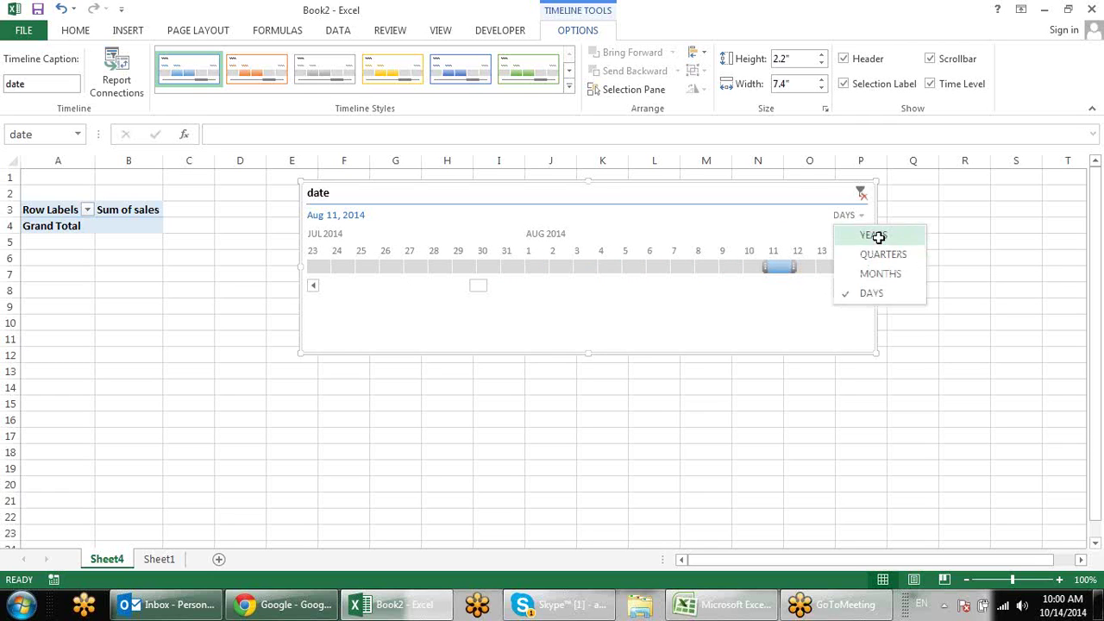
left_click(877, 237)
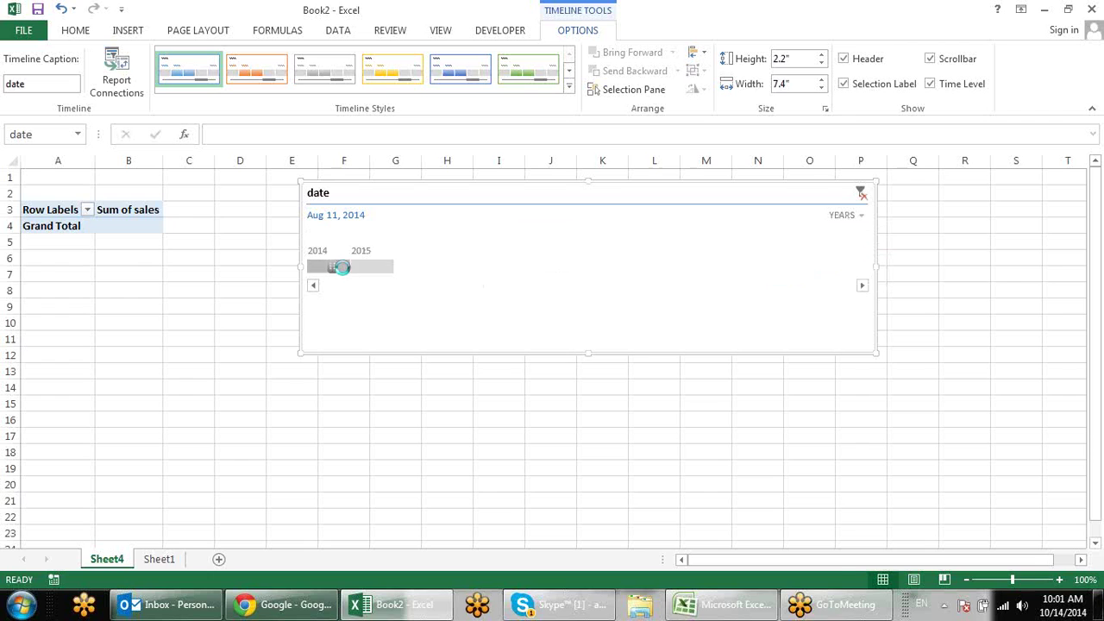
left_click(342, 267)
left_click(383, 267)
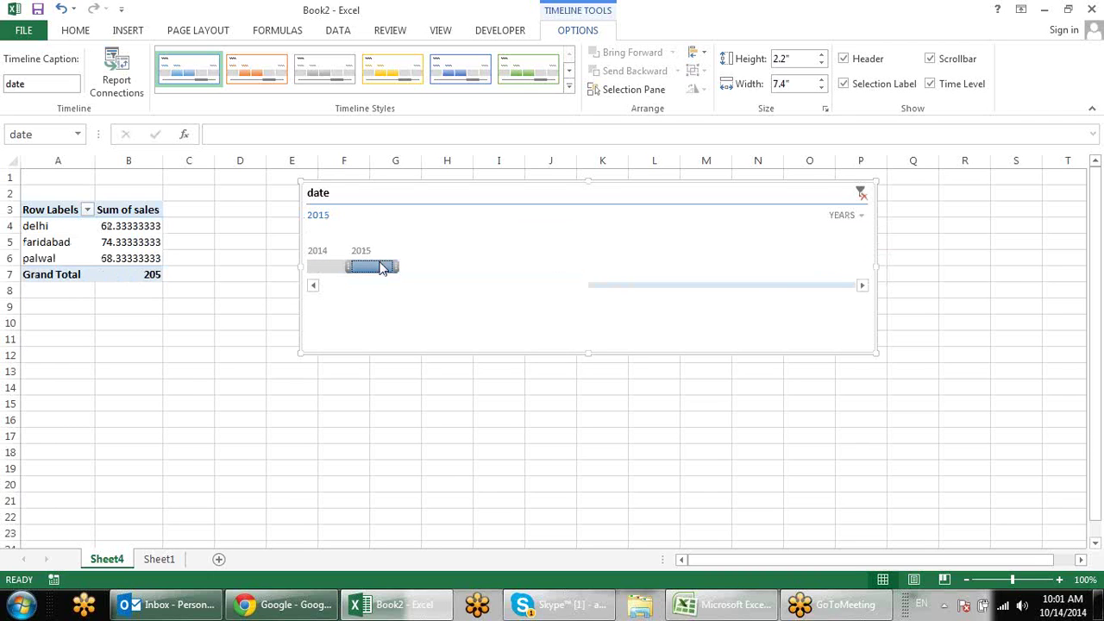
left_click(328, 268)
left_click(361, 267)
left_click(336, 266)
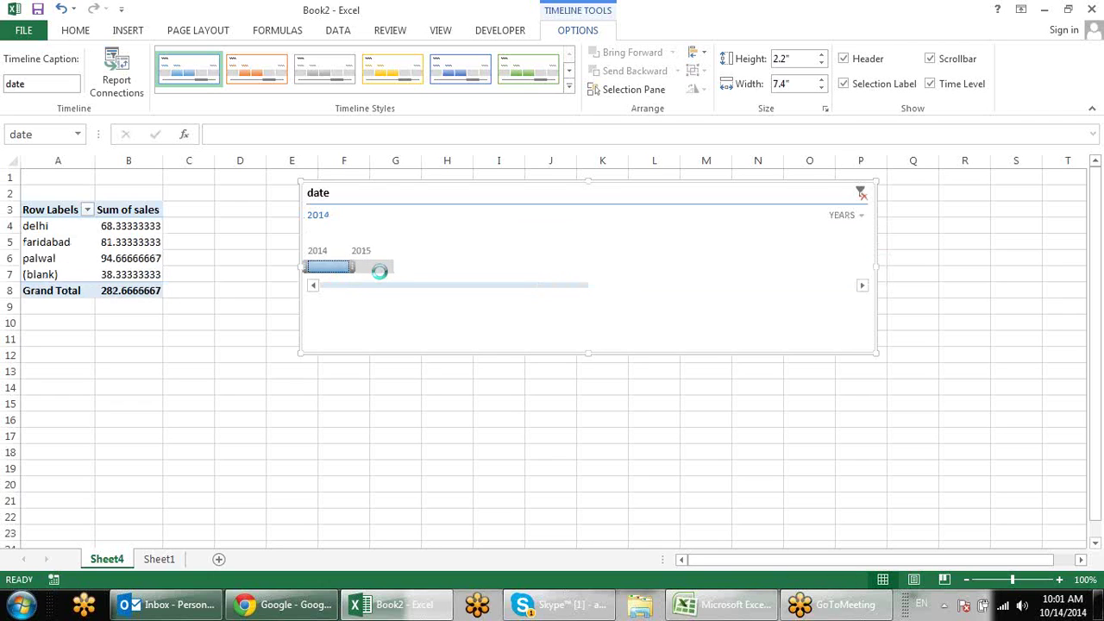
left_click(375, 267)
left_click(862, 193)
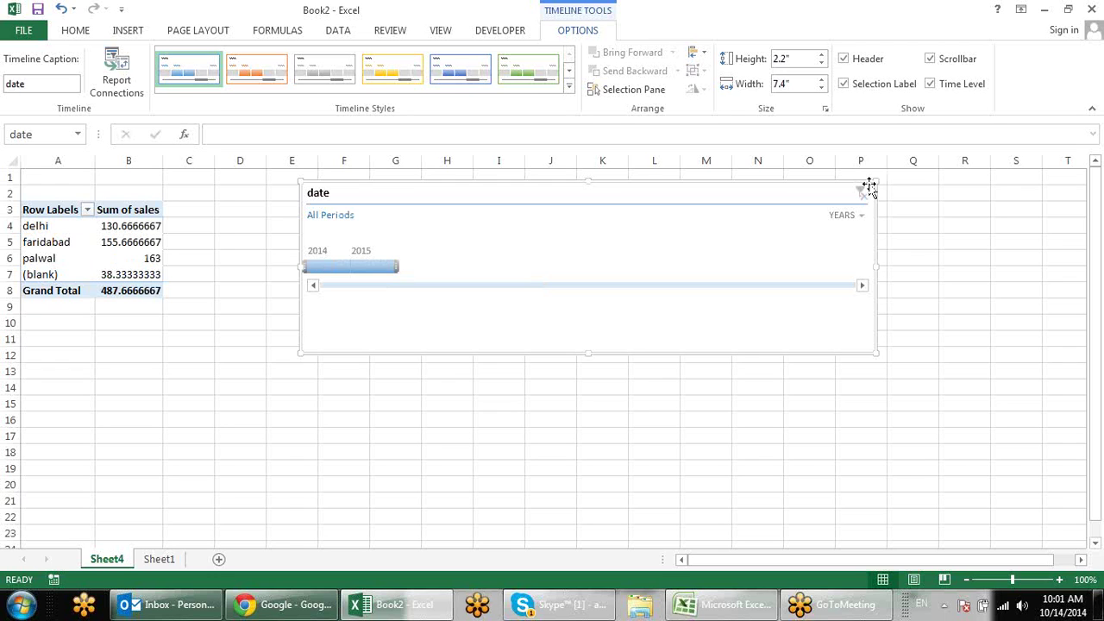
Step: Delete the date timeline, close Book2 without saving, and select cell L11 in Book1
key("Delete")
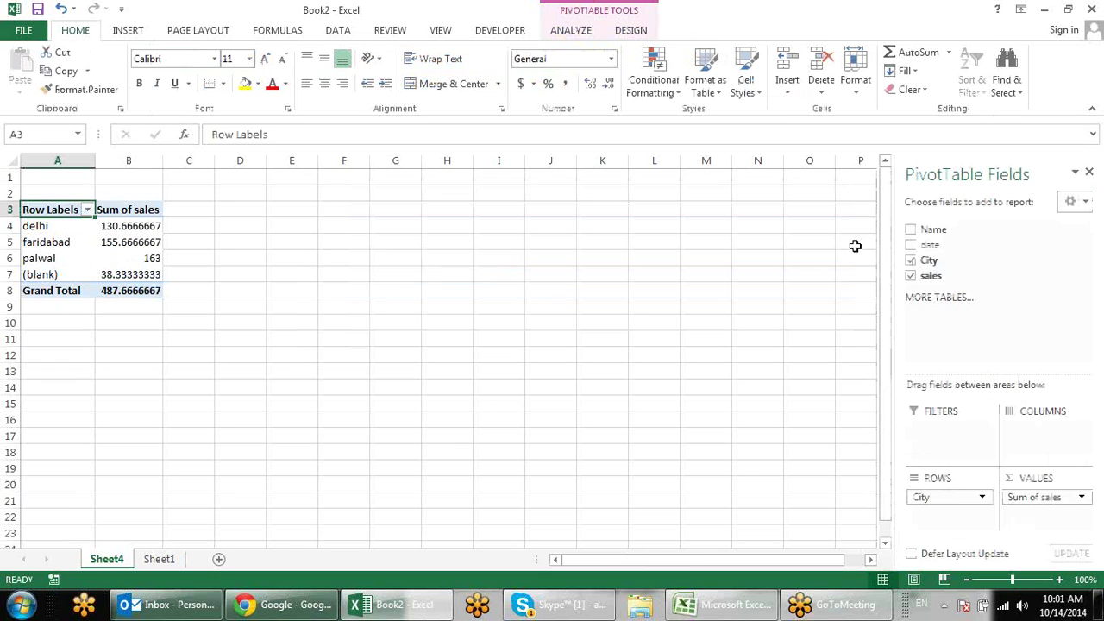
left_click(841, 256)
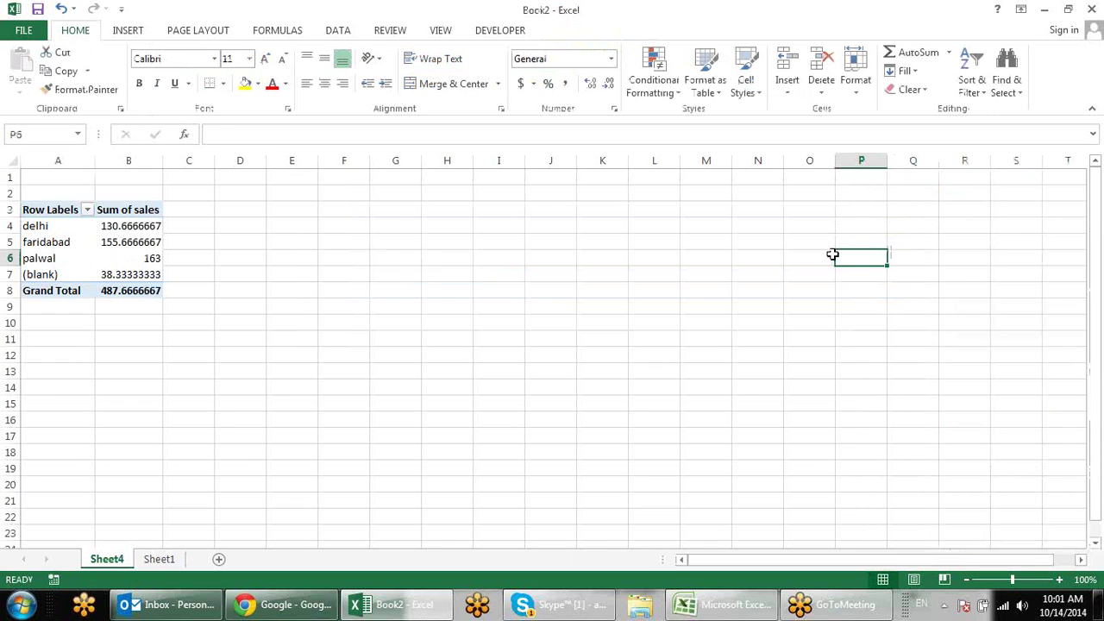
left_click(1092, 9)
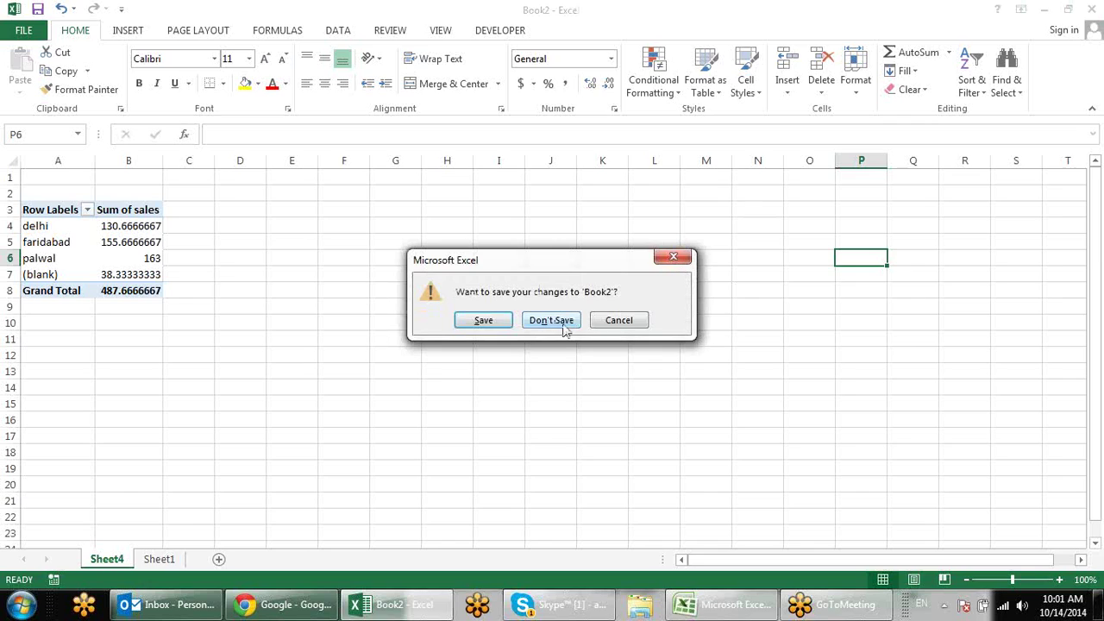
left_click(563, 324)
left_click(883, 323)
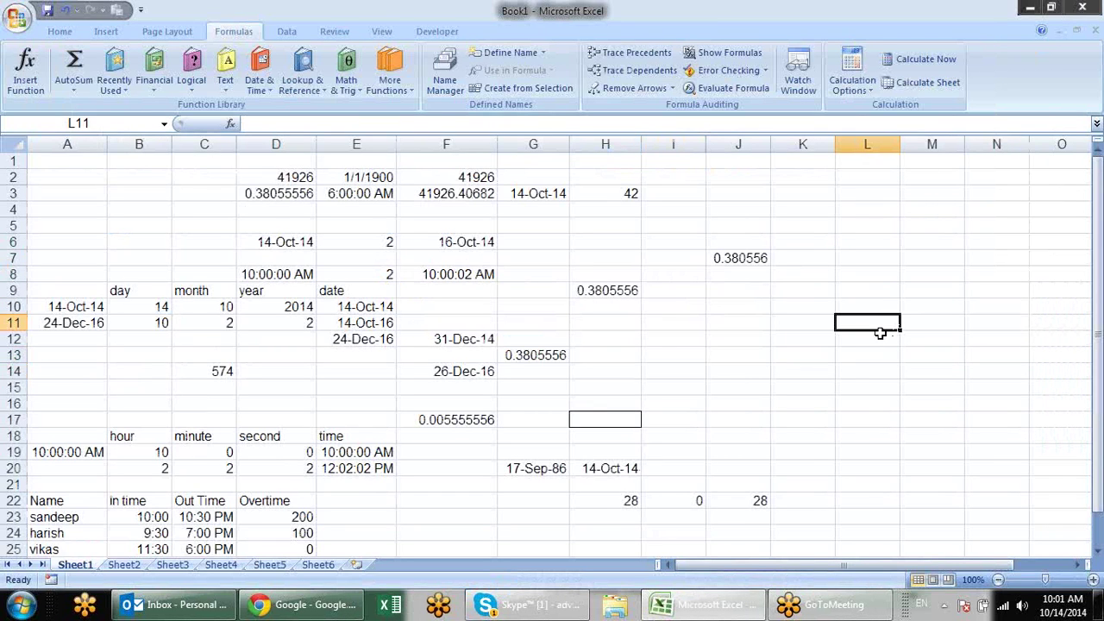